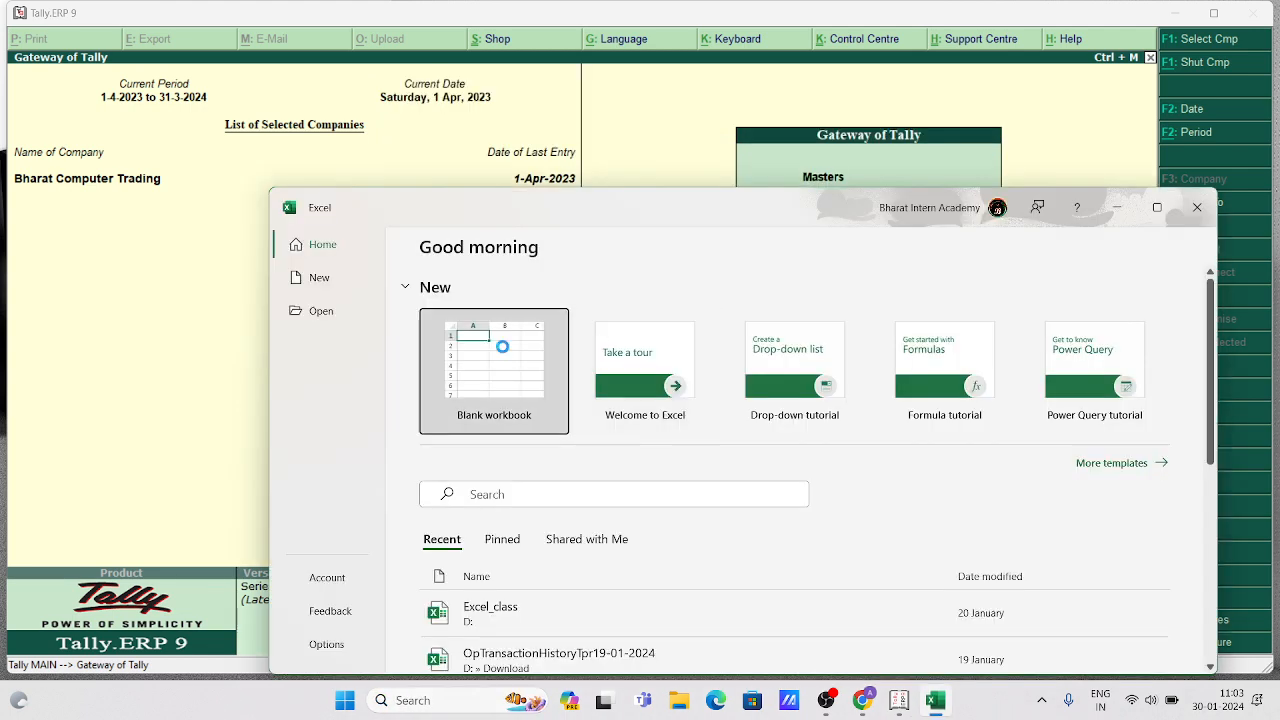
Create a new blank workbook with cell A1 selected
click(502, 346)
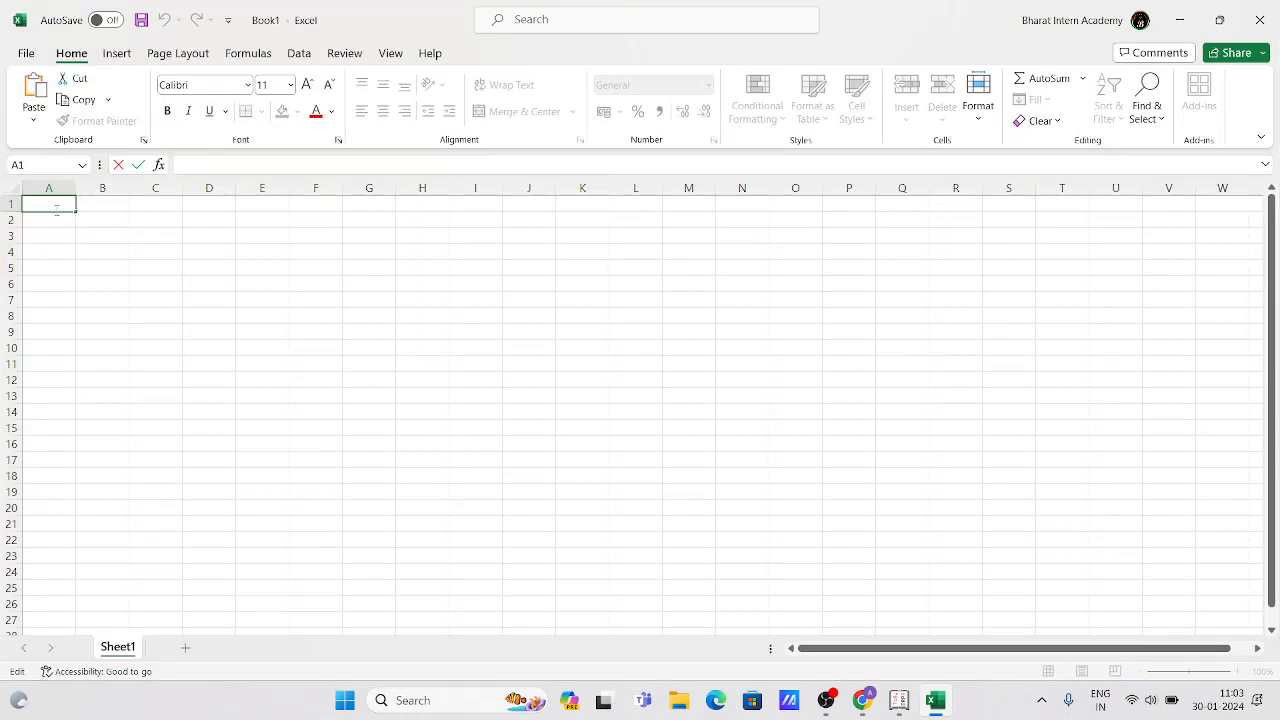
click(60, 251)
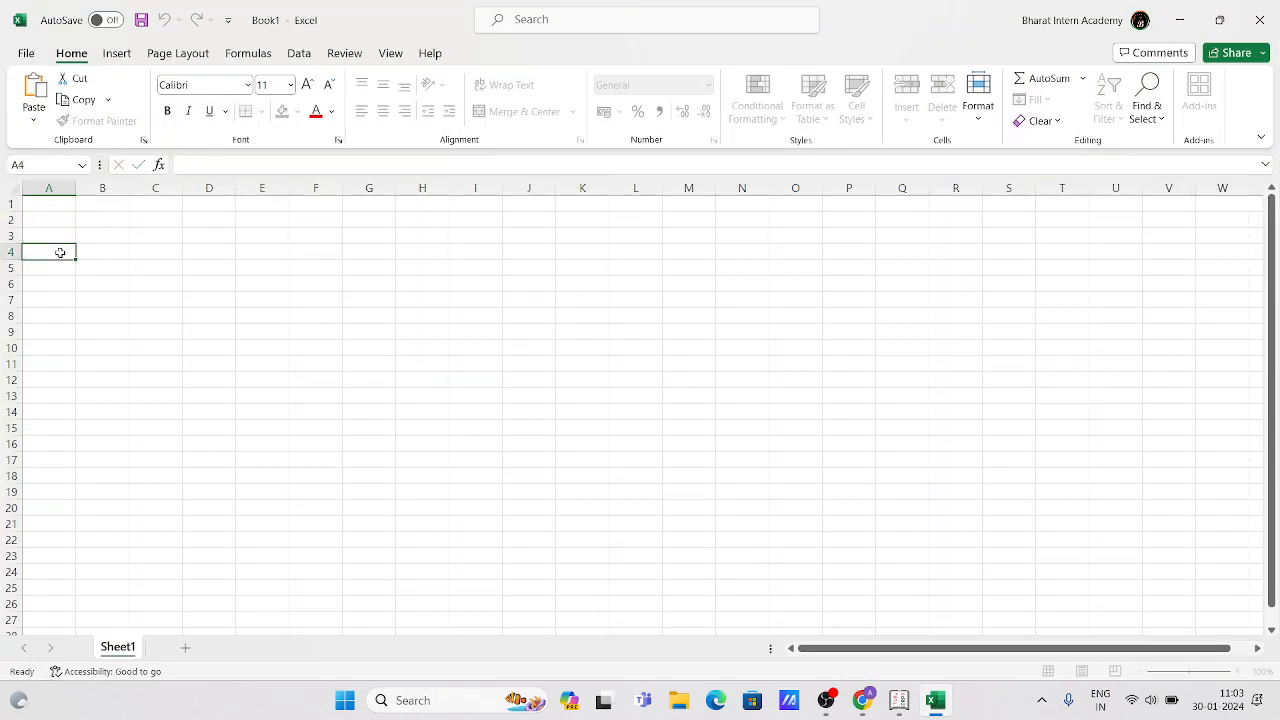
click(45, 208)
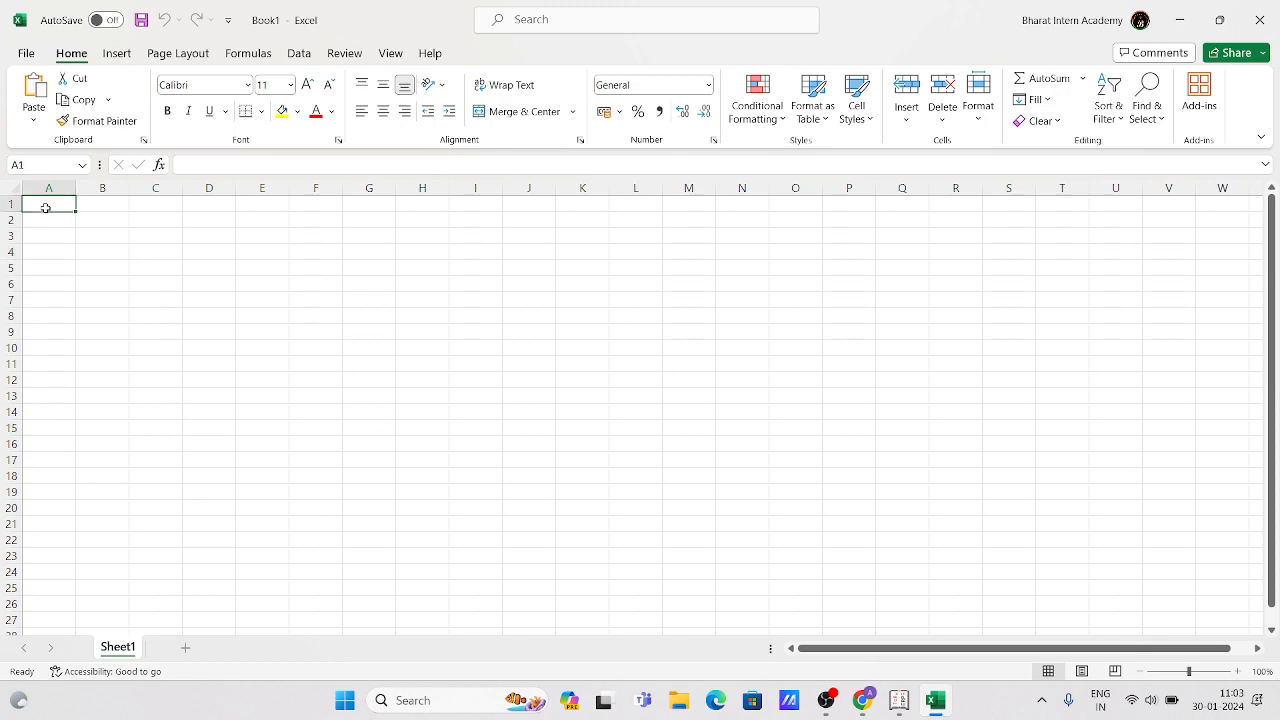
Enter the header "Product Name" in cell A1 and fit column A's width to it
click(1238, 672)
click(1238, 672)
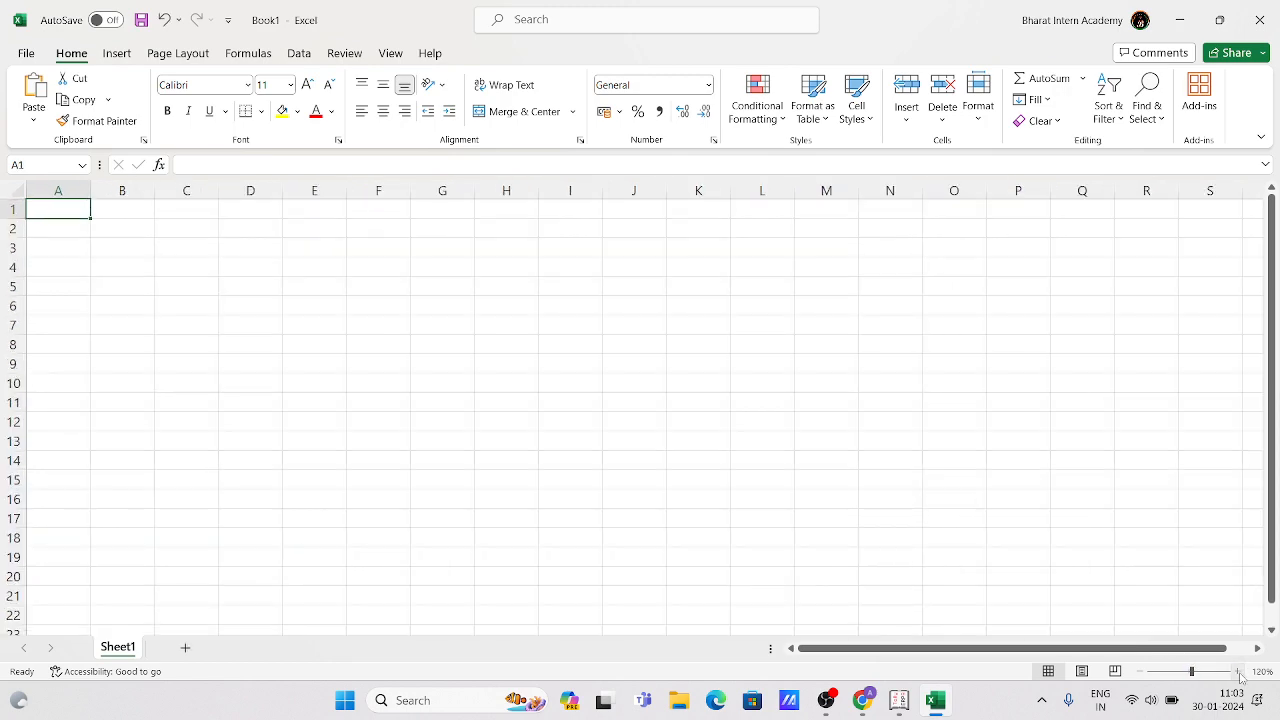
click(1238, 672)
click(1238, 672)
click(1238, 672)
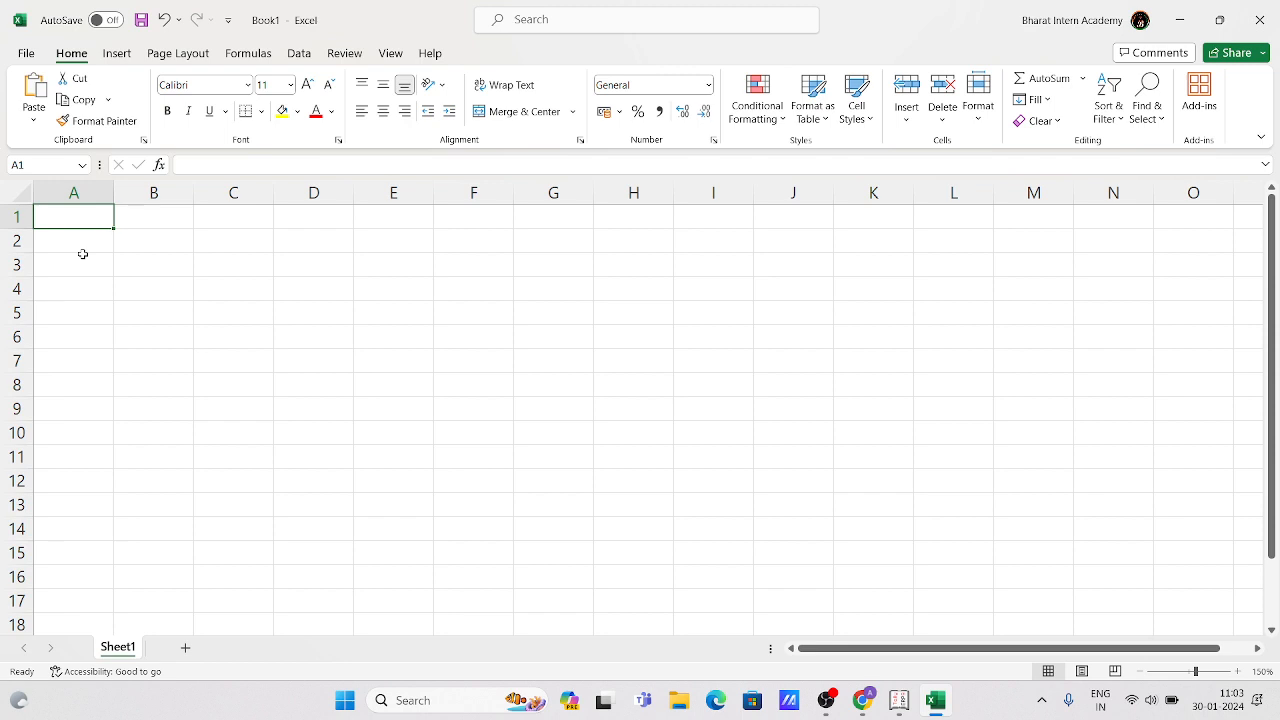
text(Prod)
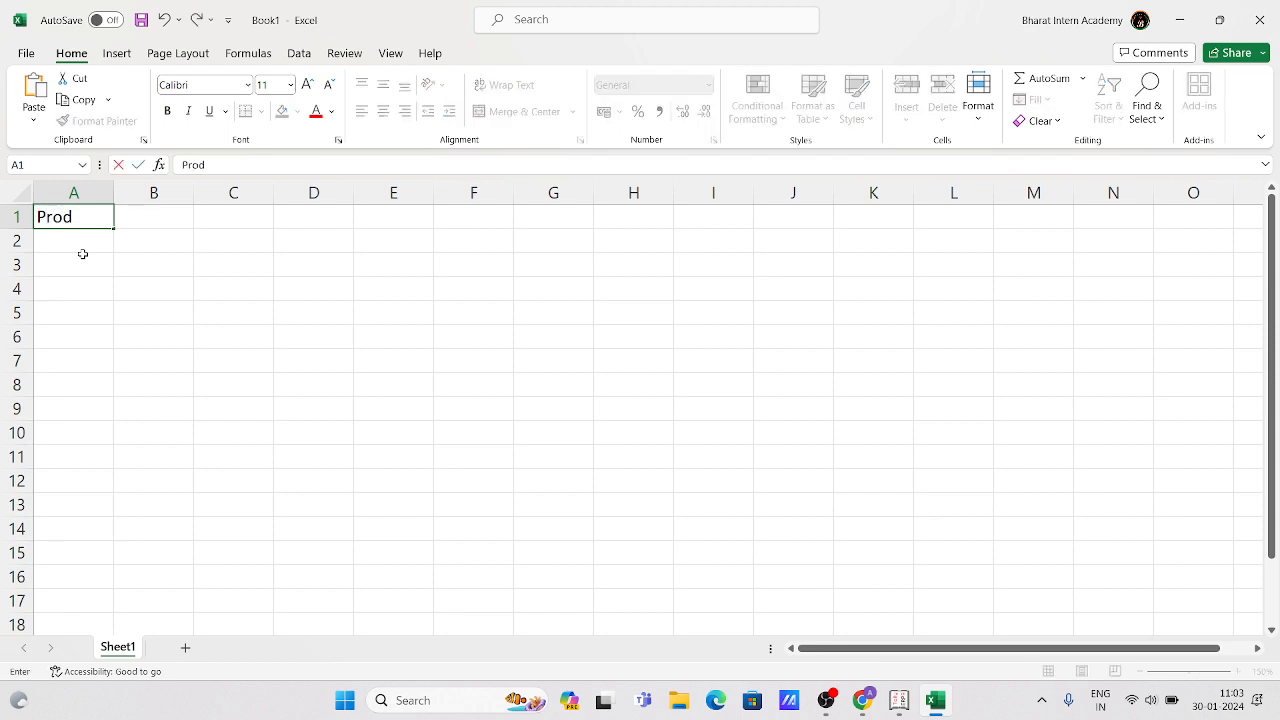
text(uct B)
key(Return)
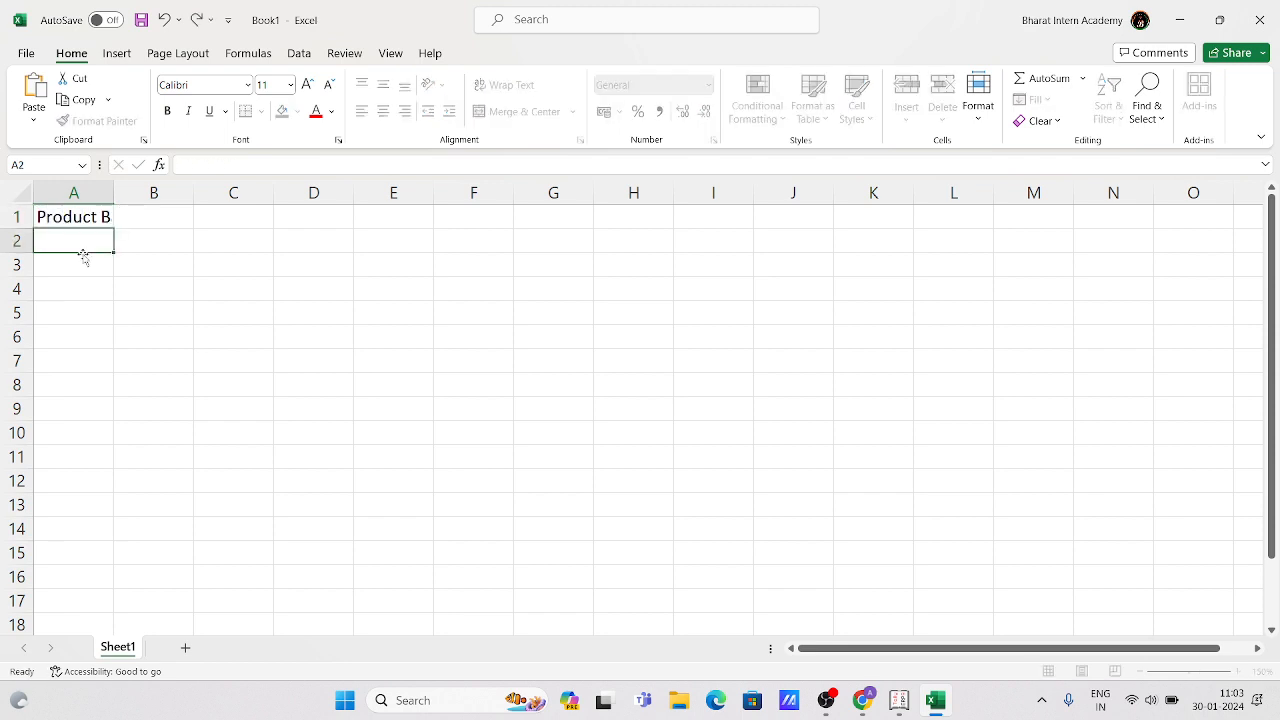
click(103, 216)
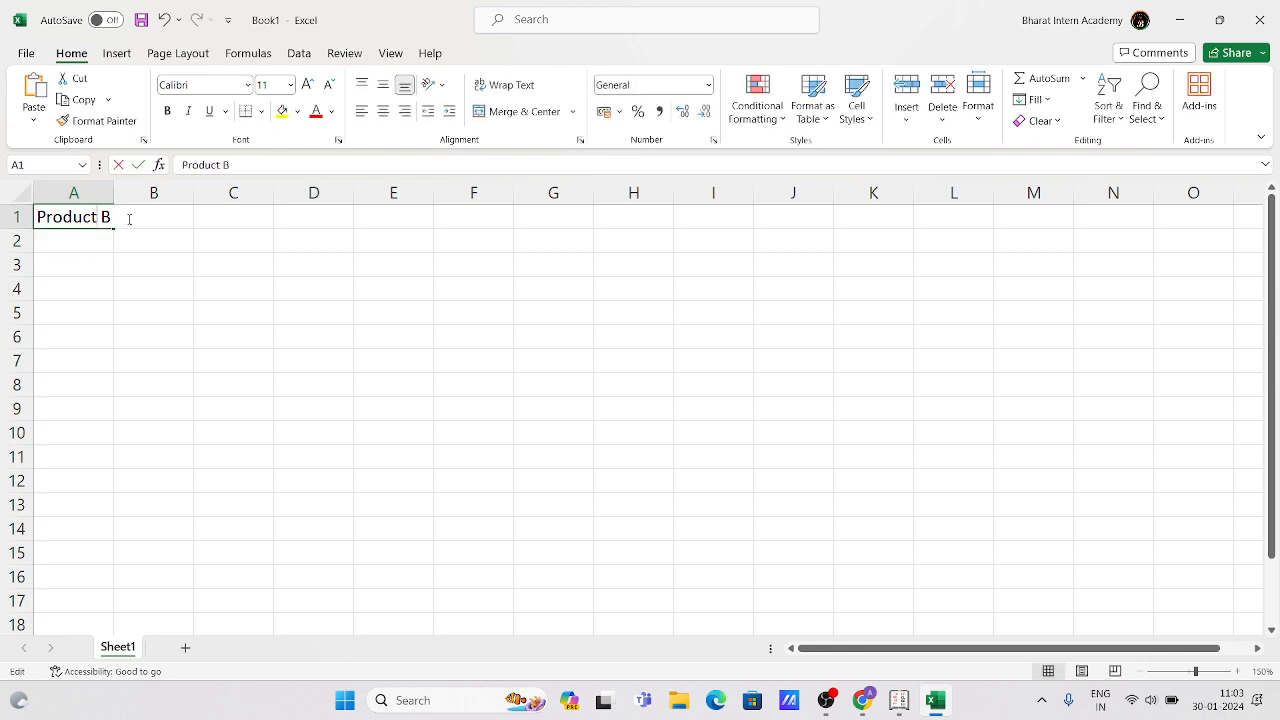
double_click(104, 220)
key(BackSpace)
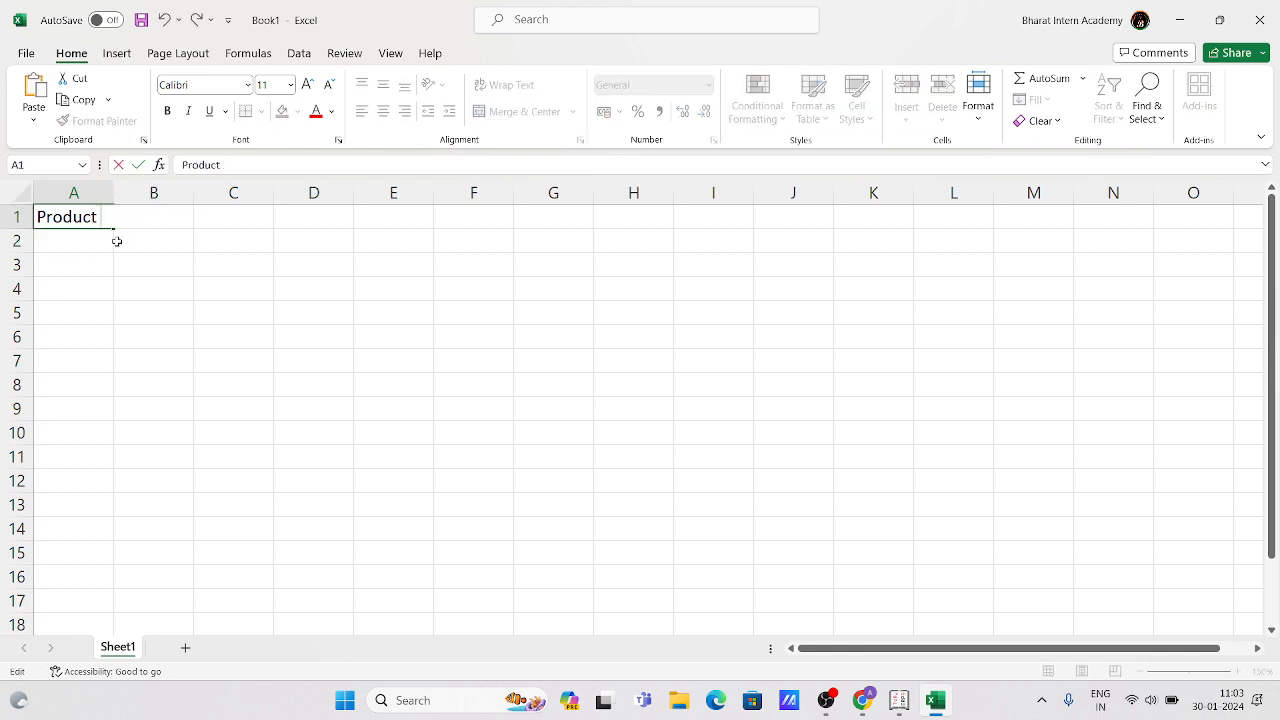
text(Name)
key(Tab)
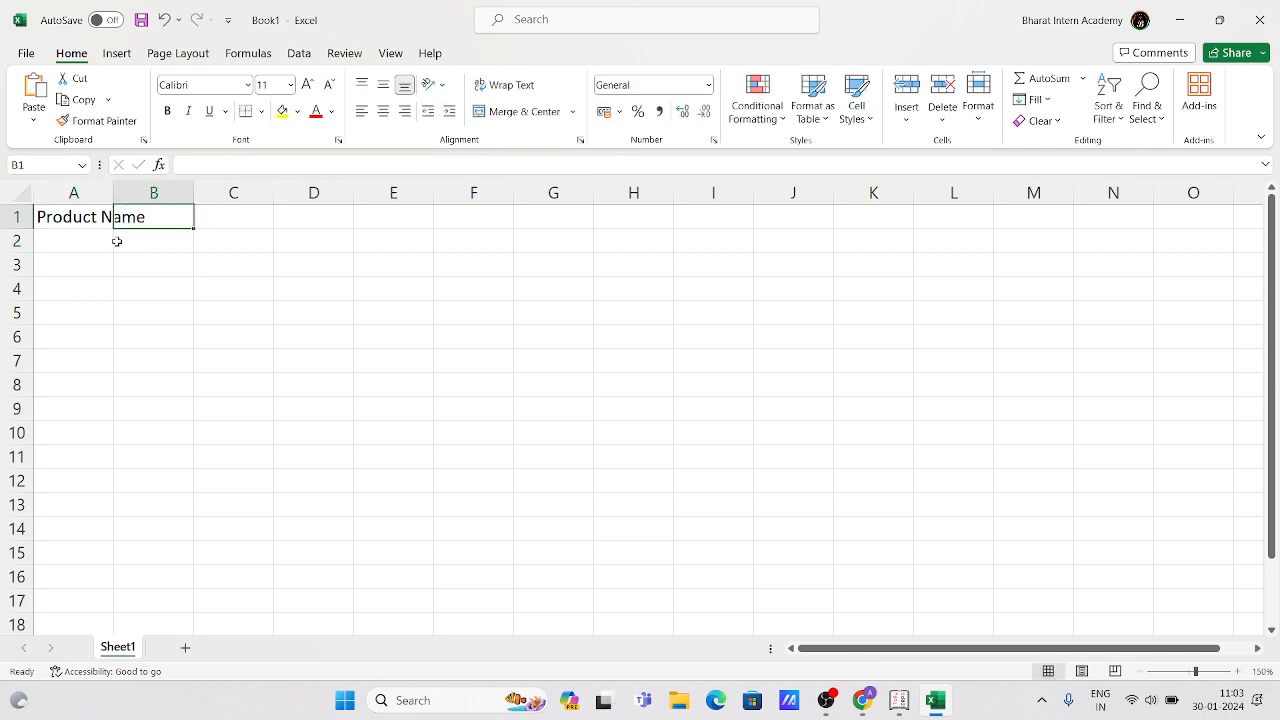
double_click(109, 192)
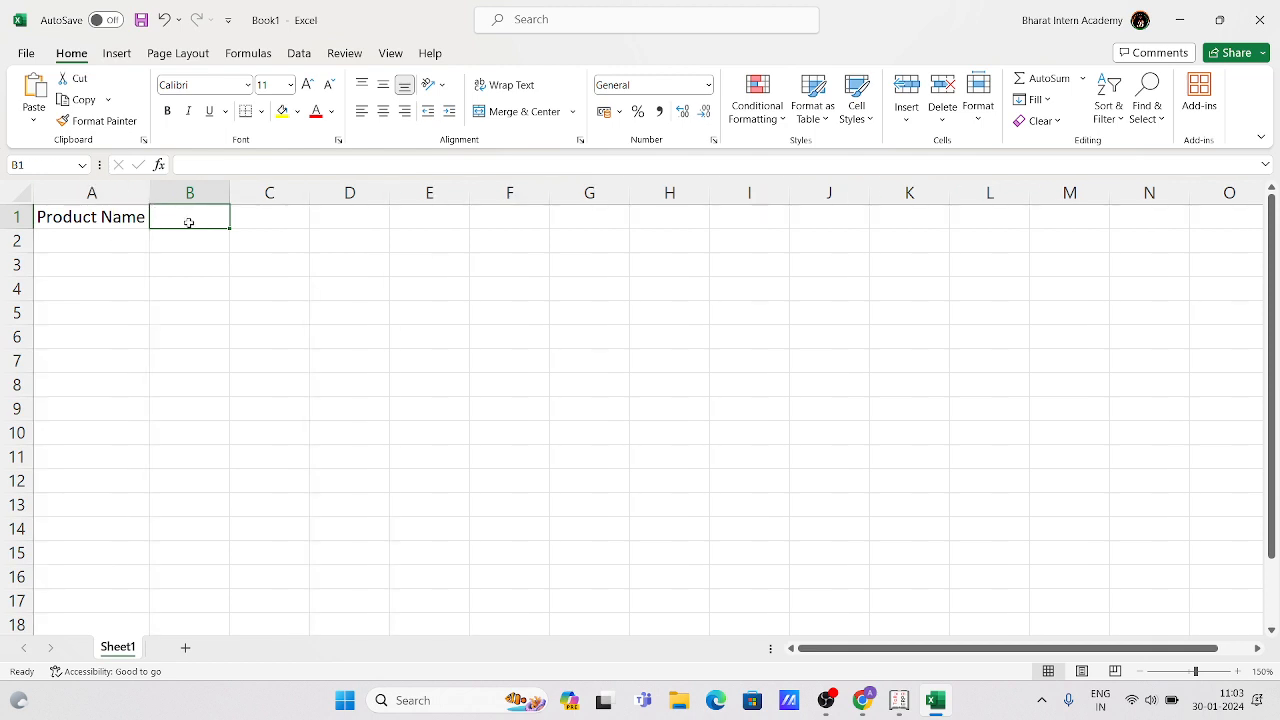
Enter the headers "Qty" in cell B1 and "CostPrice" in cell C1
text(Qty)
key(Tab)
text(Cpst)
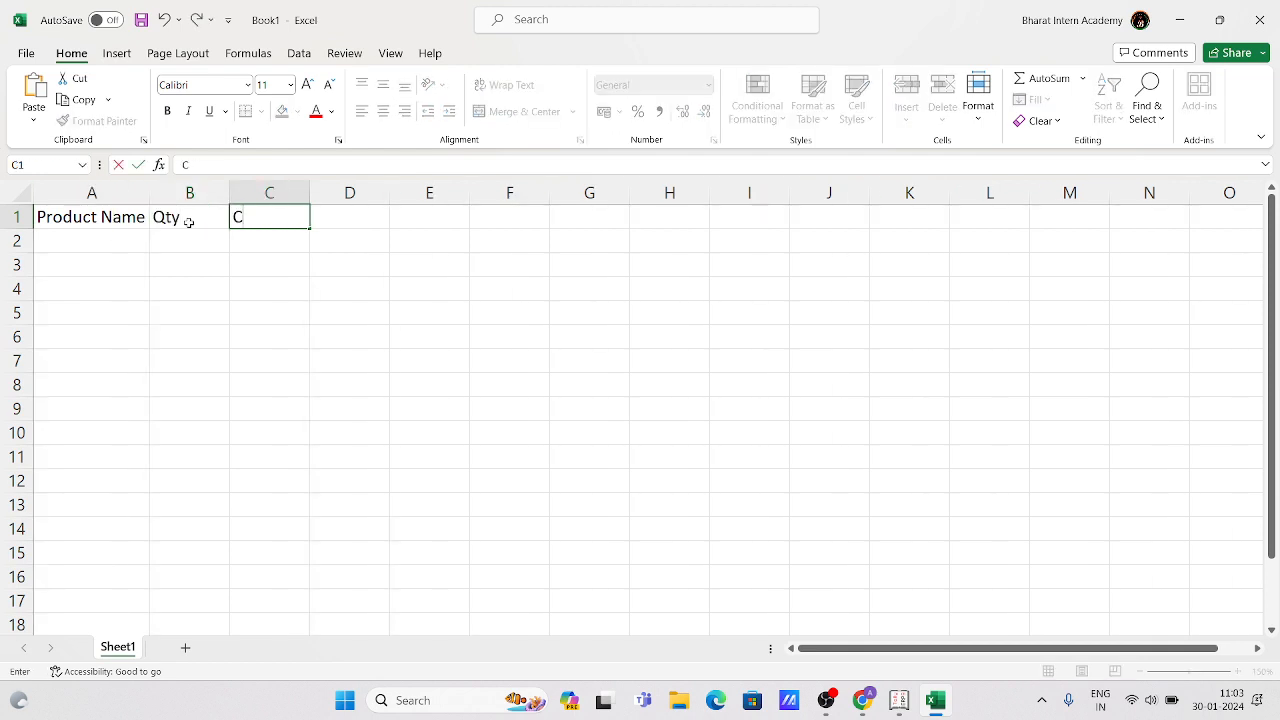
key(BackSpace)
key(BackSpace)
key(BackSpace)
text(p)
key(BackSpace)
text(ostPrice)
key(Tab)
Enter the header "Selling Price" in cell D1 and fit column D's width to it
text(Se)
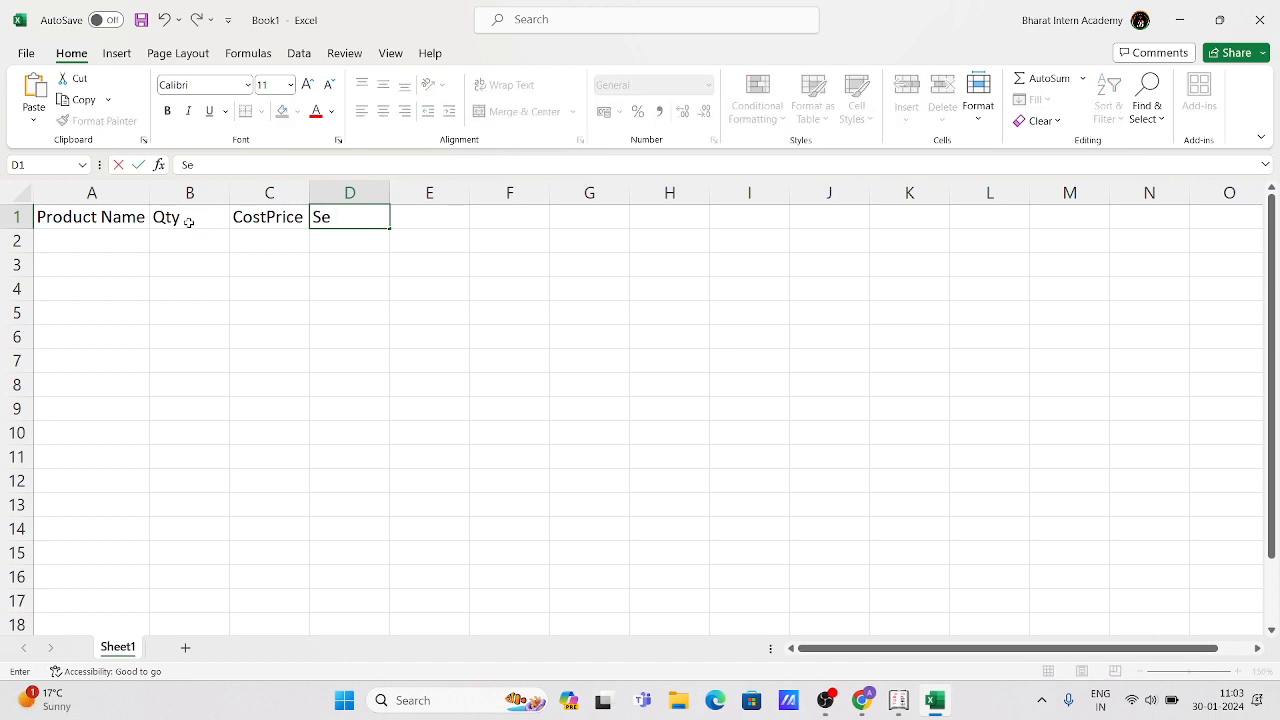
text(lling)
text( Pr)
key(BackSpace)
text(Price)
key(Tab)
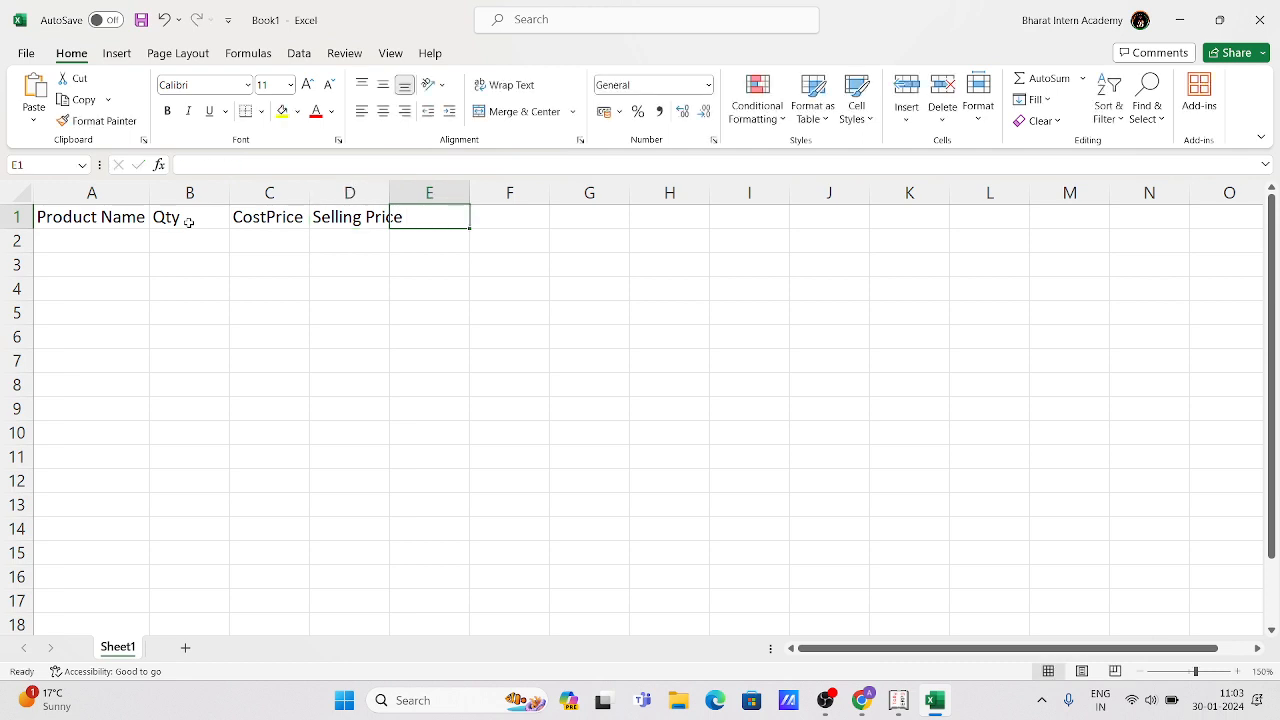
double_click(388, 192)
click(486, 236)
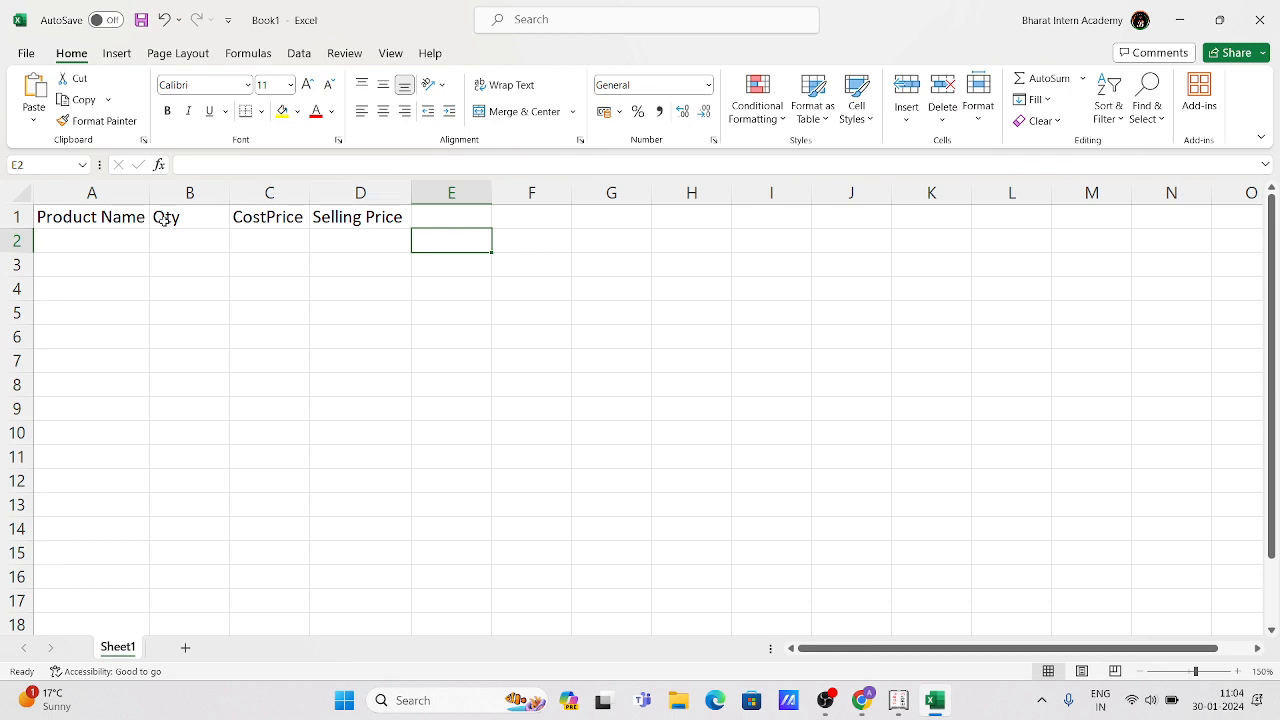
Replace the quantity header in cell B1 with "Total Qty"
click(201, 216)
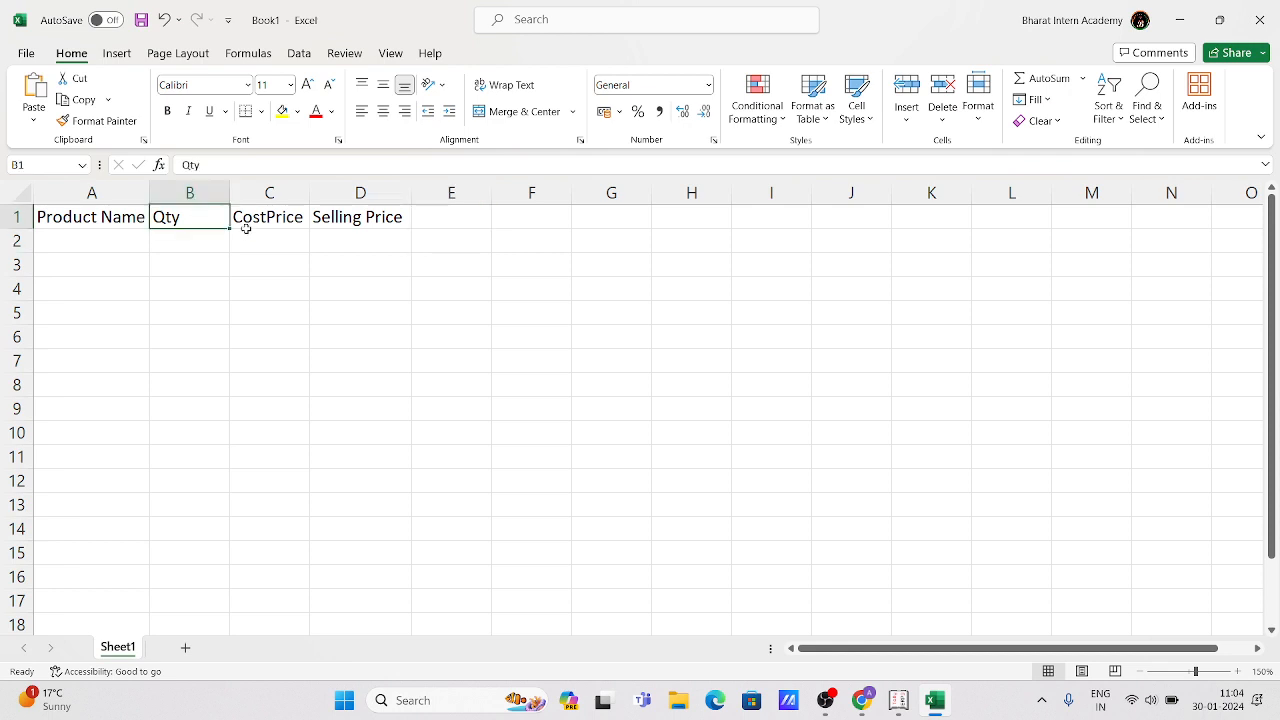
click(307, 221)
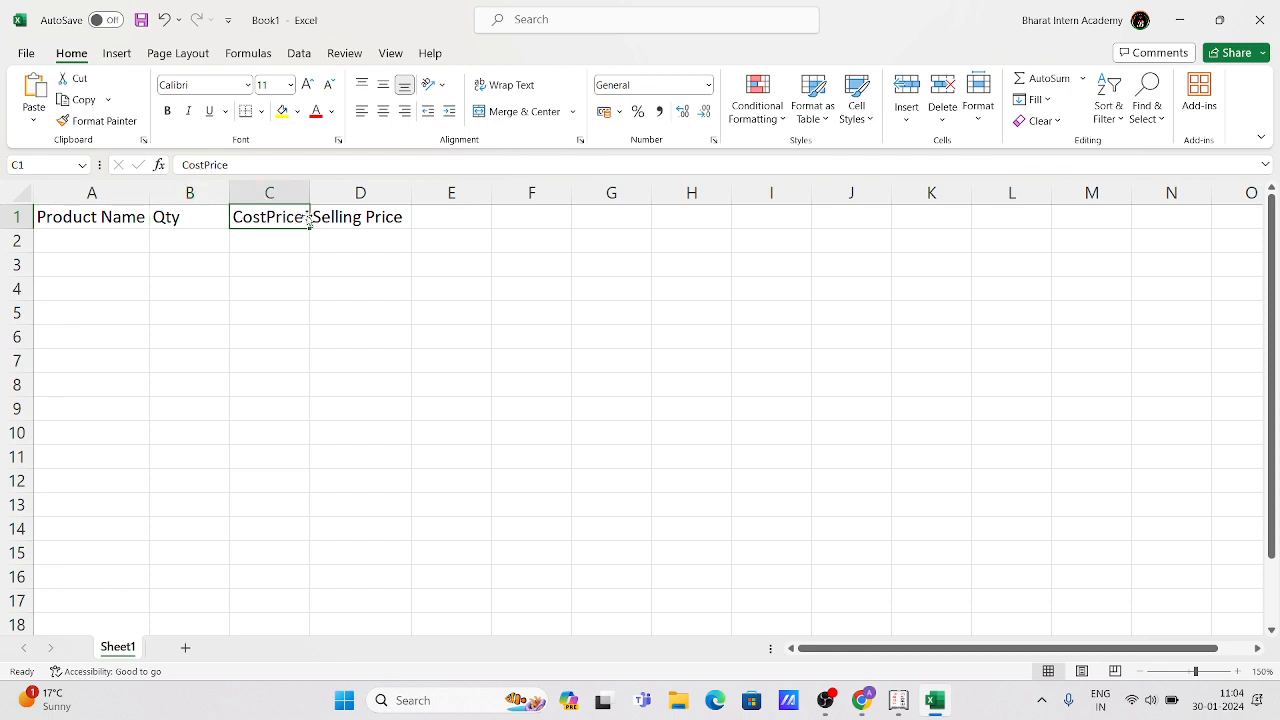
click(312, 218)
double_click(300, 216)
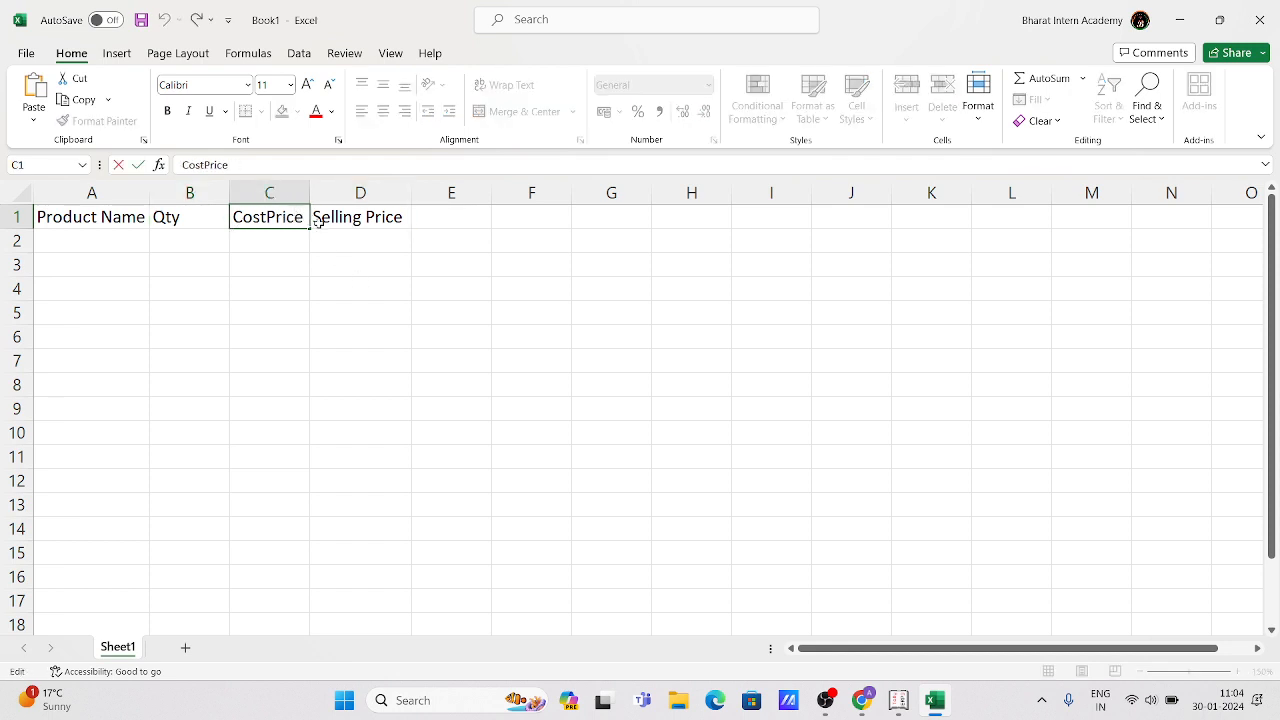
click(187, 218)
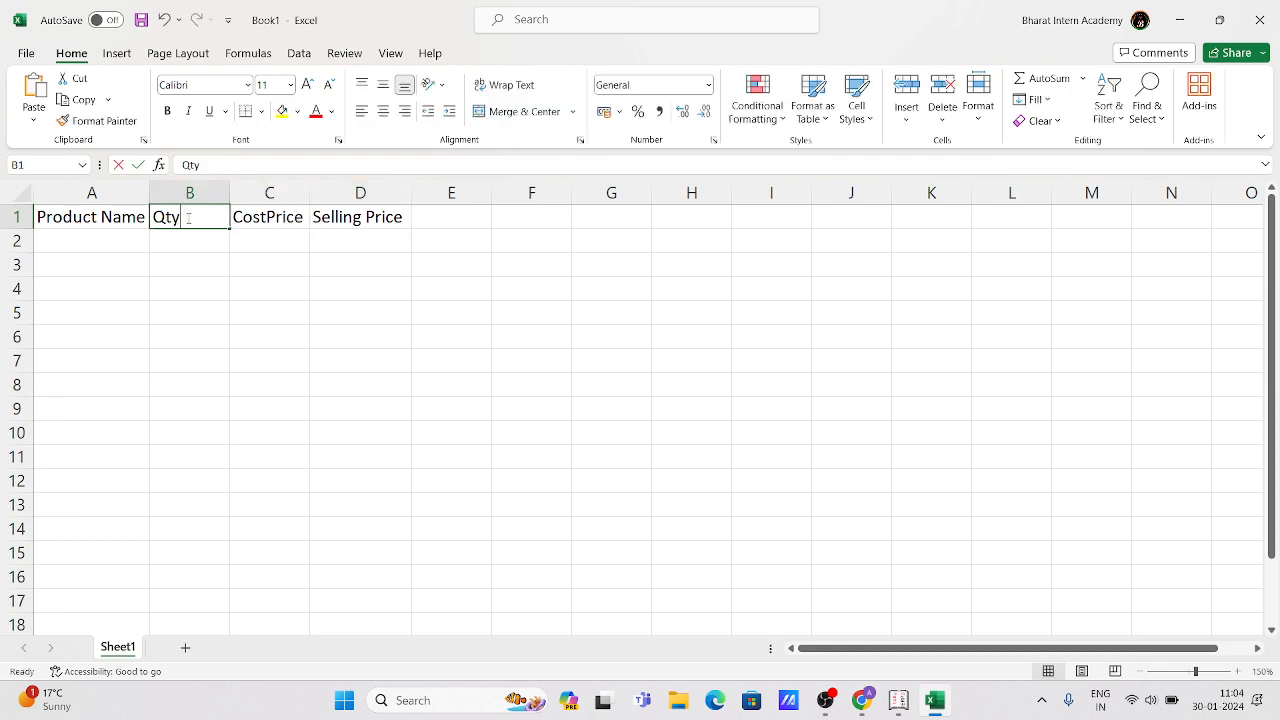
text(Total Qr)
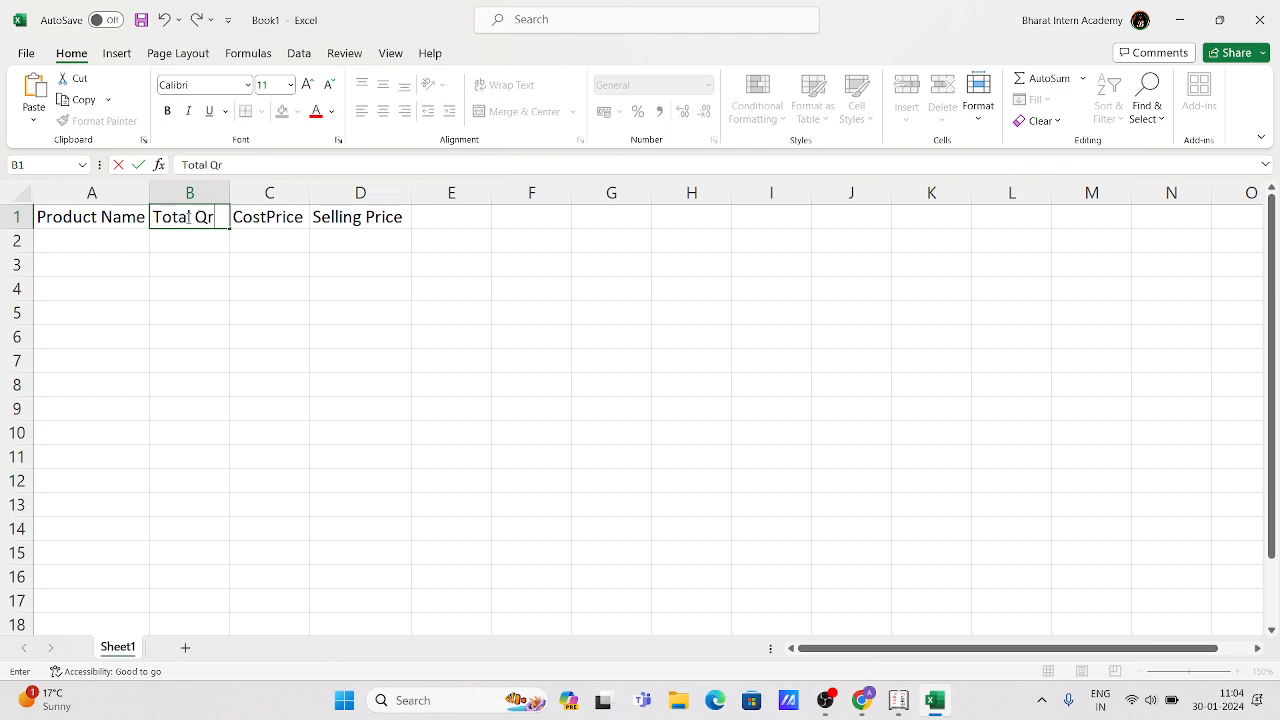
key(BackSpace)
text(ty)
key(Tab)
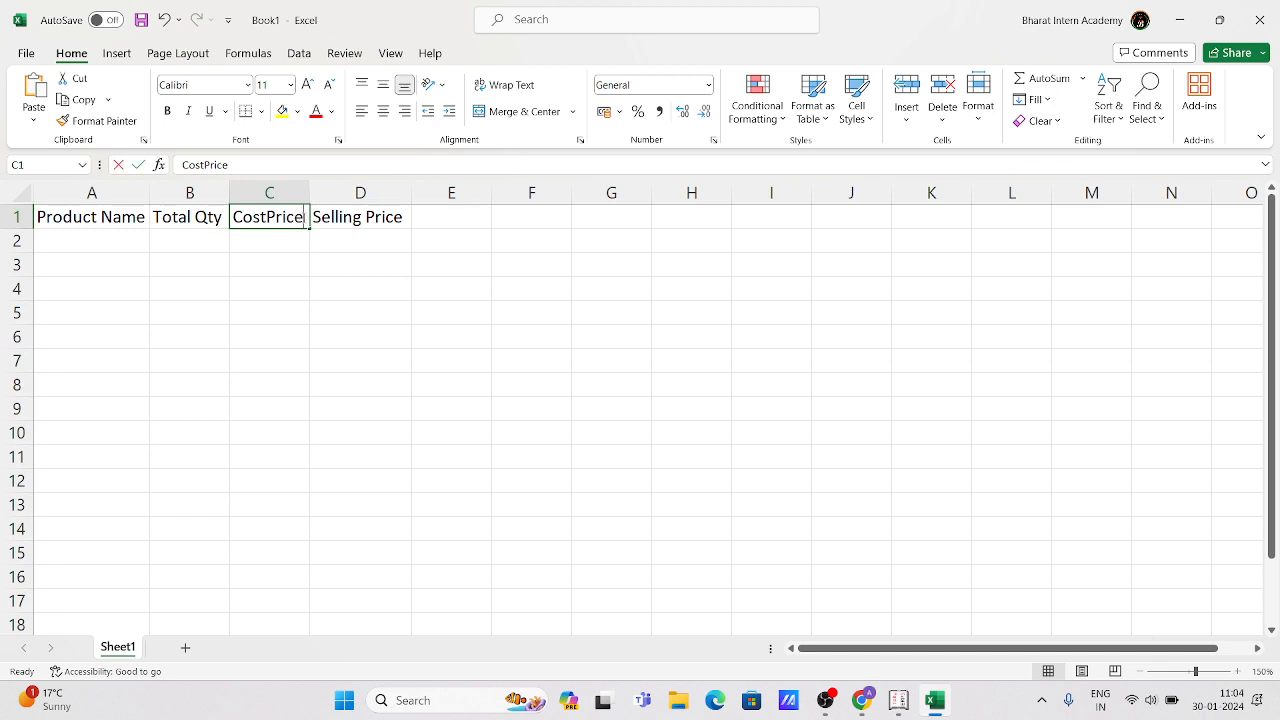
Extend the cost price header in cell C1 to "CostPrice(Per)" and fit column C's width to it
double_click(302, 218)
text((Per))
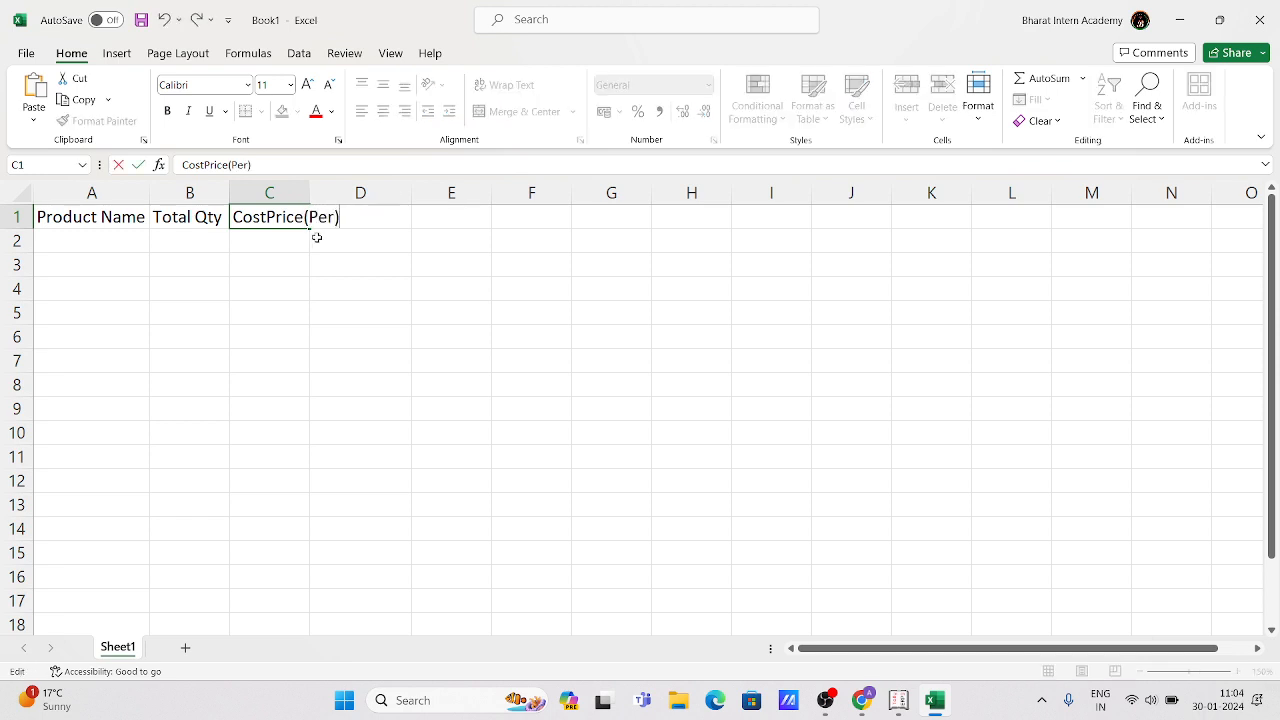
key(Tab)
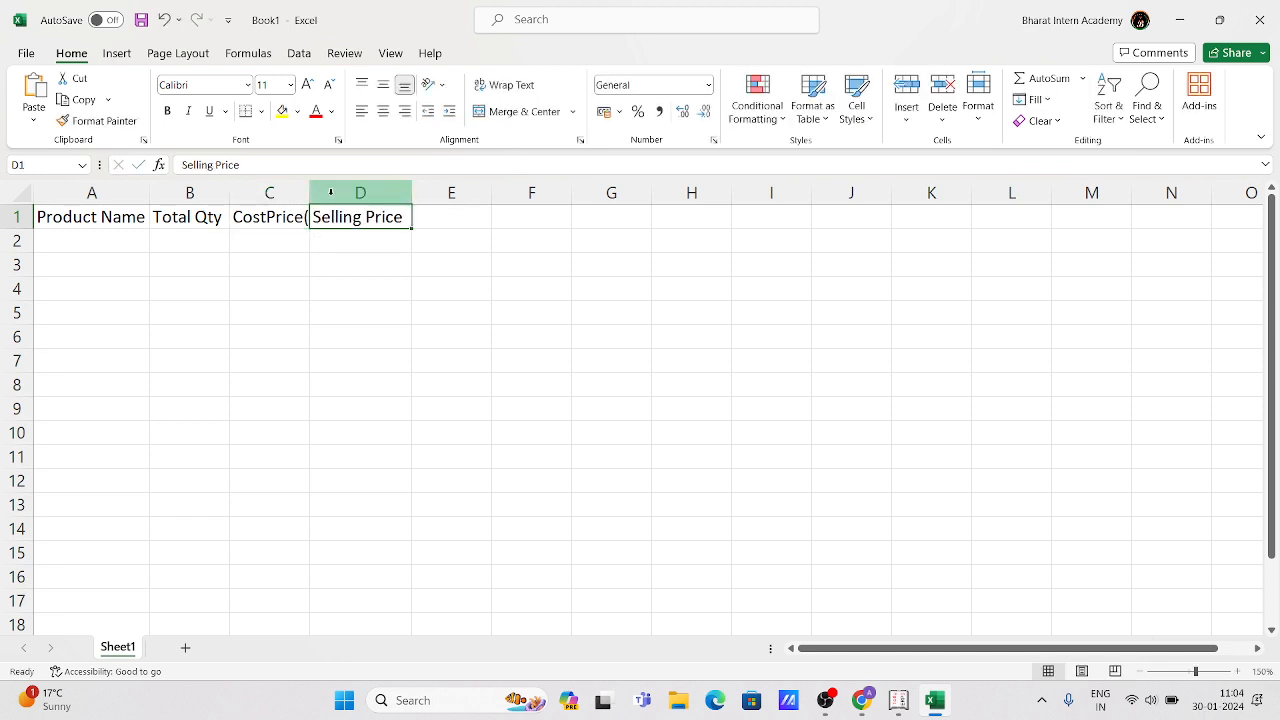
double_click(309, 190)
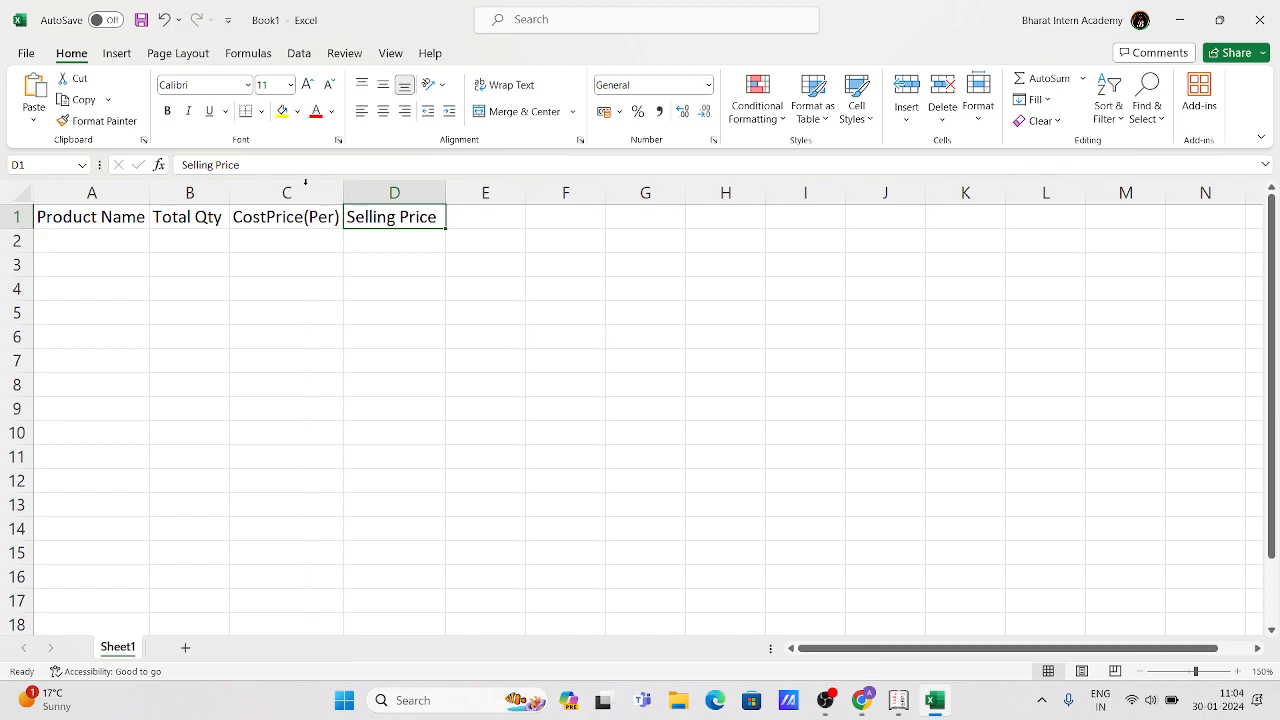
Extend the selling price header in cell D1 to "Selling Price(Per)" and fit column D's width to it
double_click(434, 216)
text(()
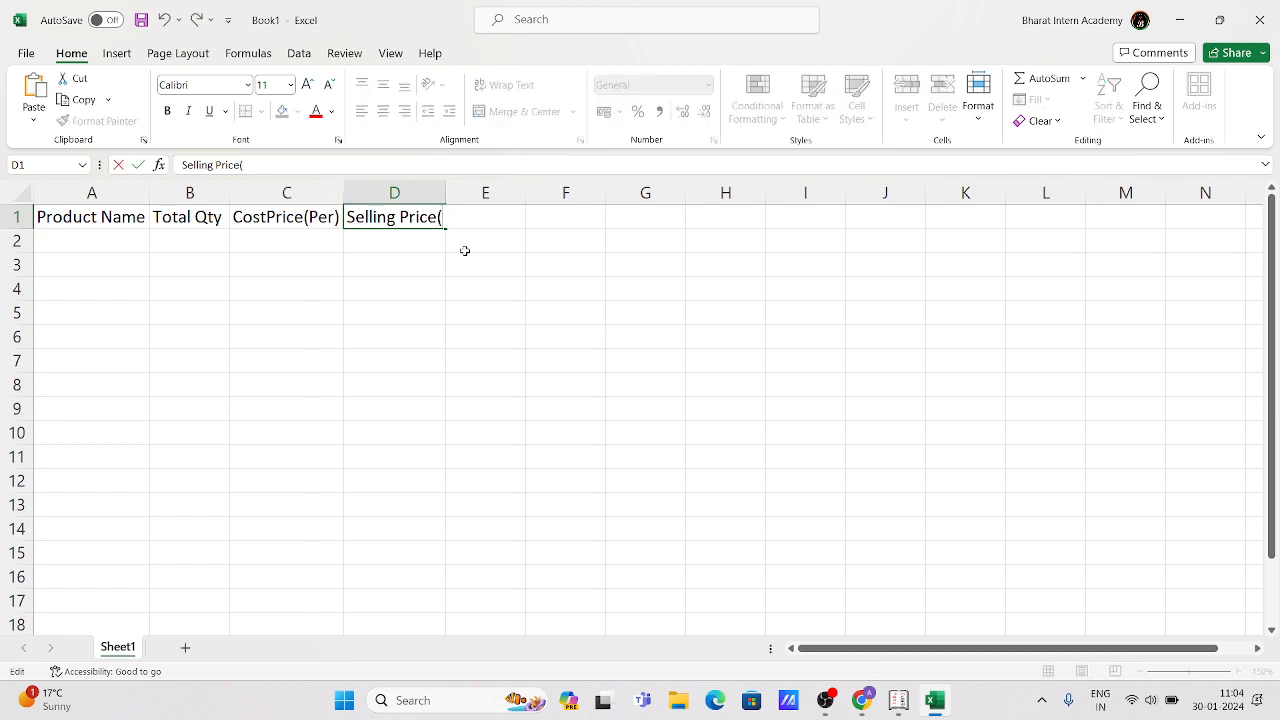
text(Per))
key(Return)
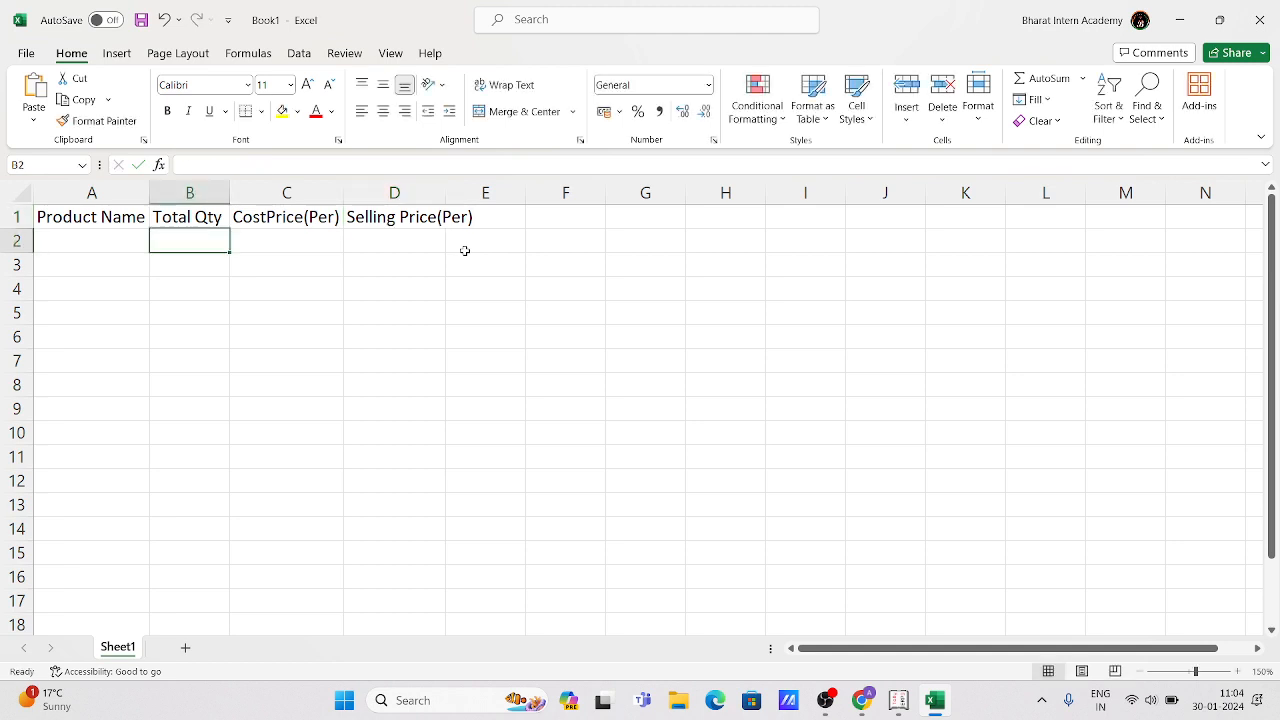
double_click(450, 190)
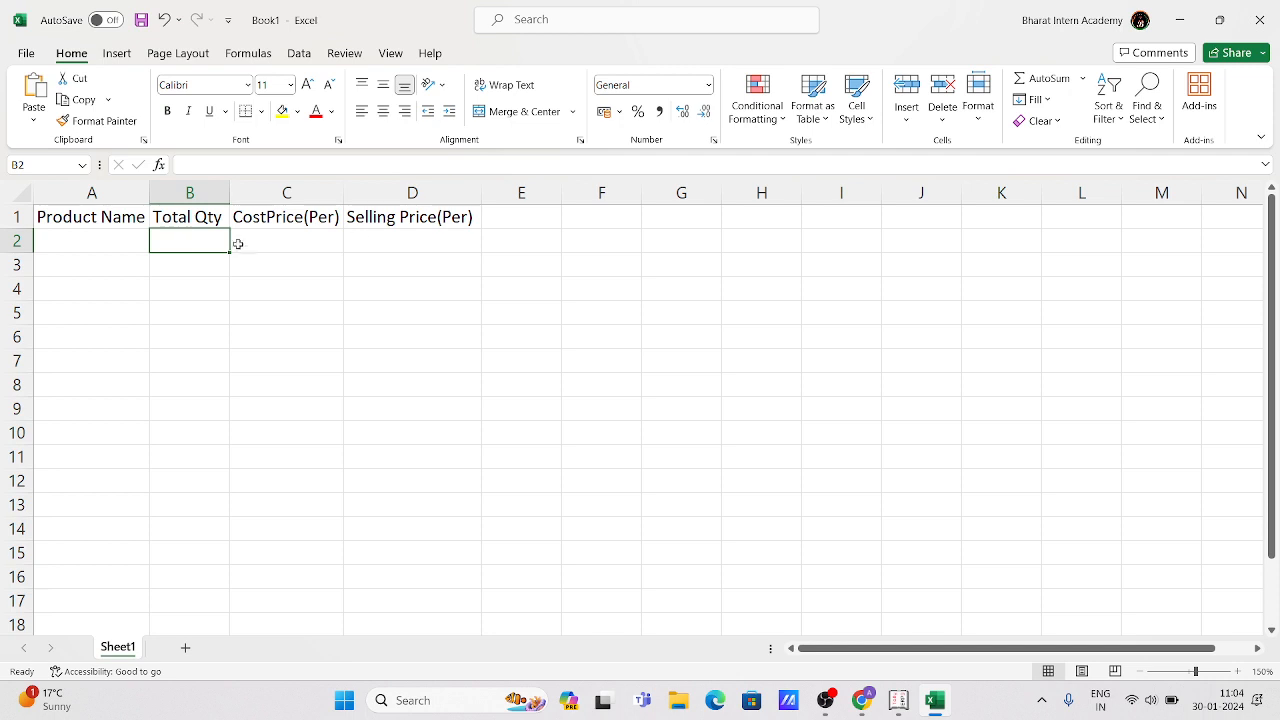
Enter the header "Total Amount" in cell E1 and fit column E's width to it
click(555, 216)
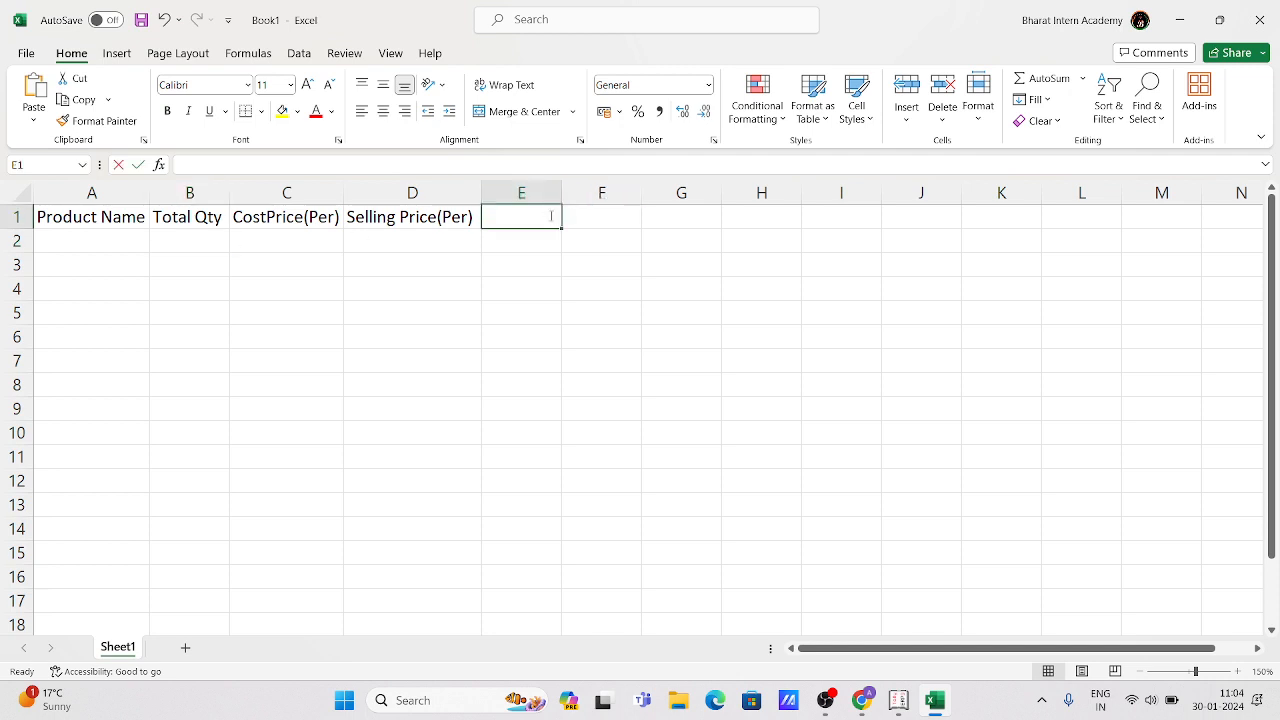
text(Amoun)
key(BackSpace)
key(BackSpace)
key(BackSpace)
key(BackSpace)
key(BackSpace)
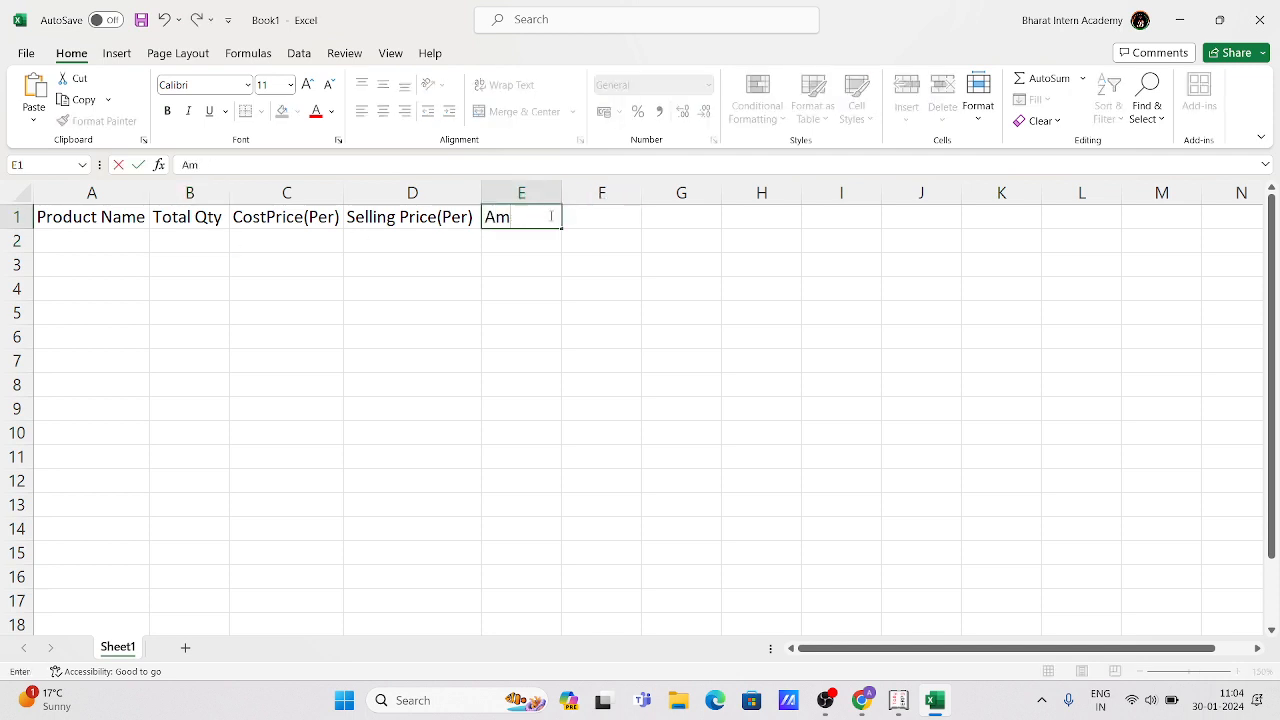
text(Total Amo)
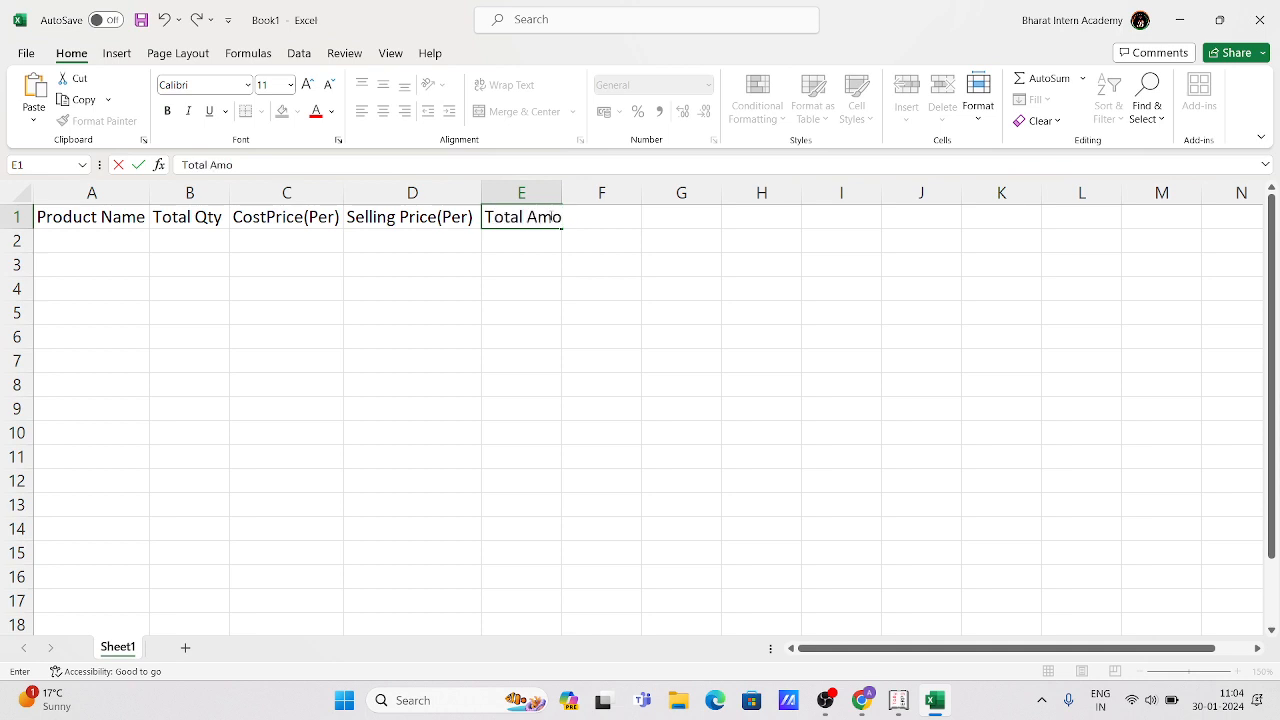
text(unt)
key(Return)
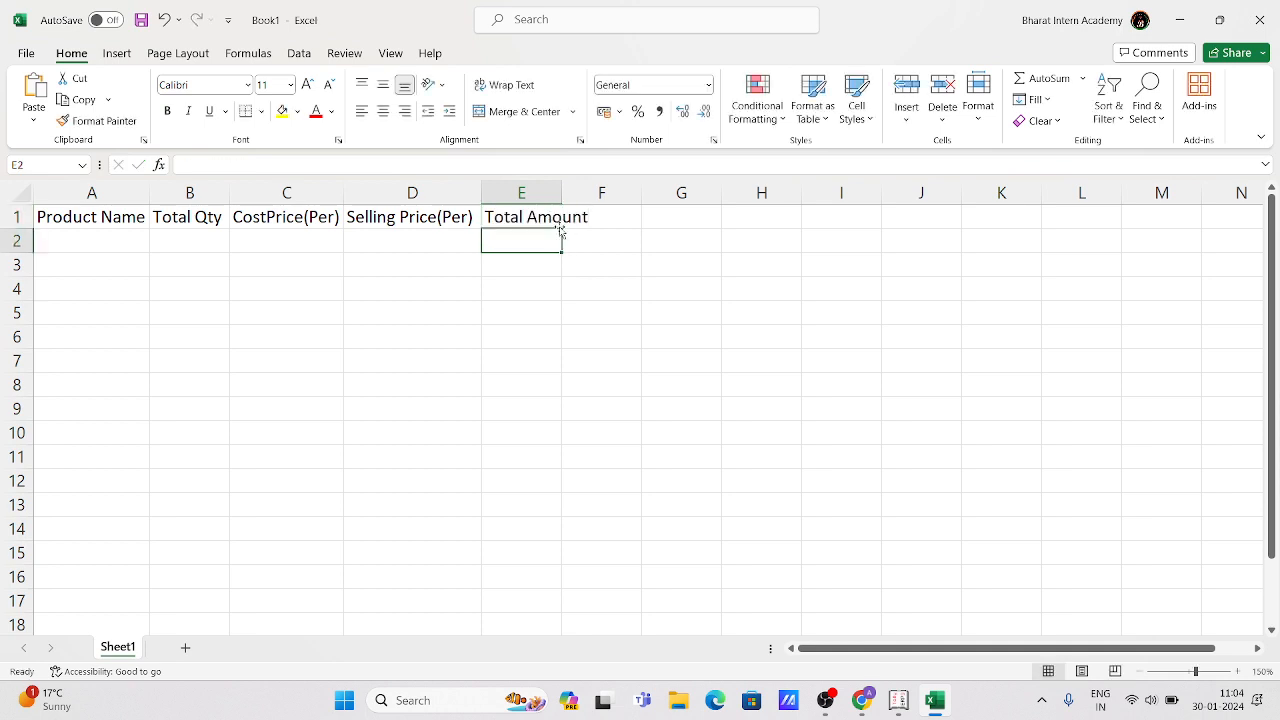
double_click(562, 193)
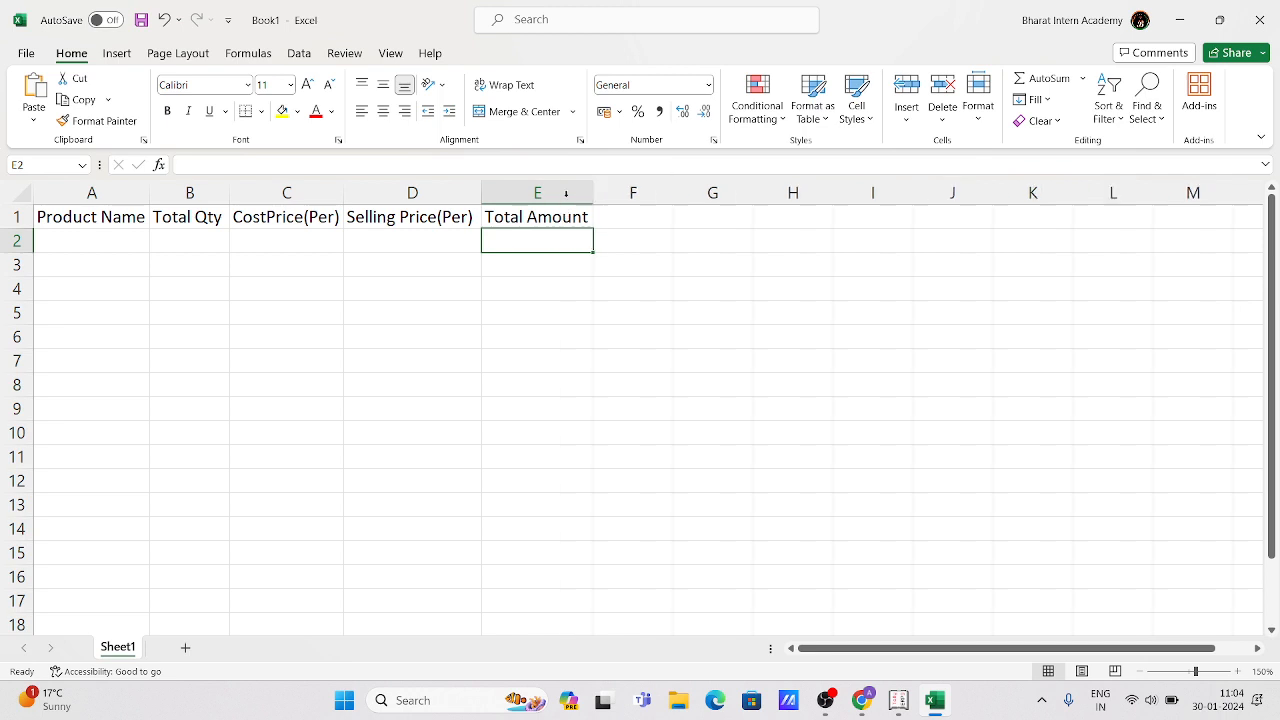
Insert an empty row above the header row
click(90, 217)
right_click(91, 217)
click(160, 321)
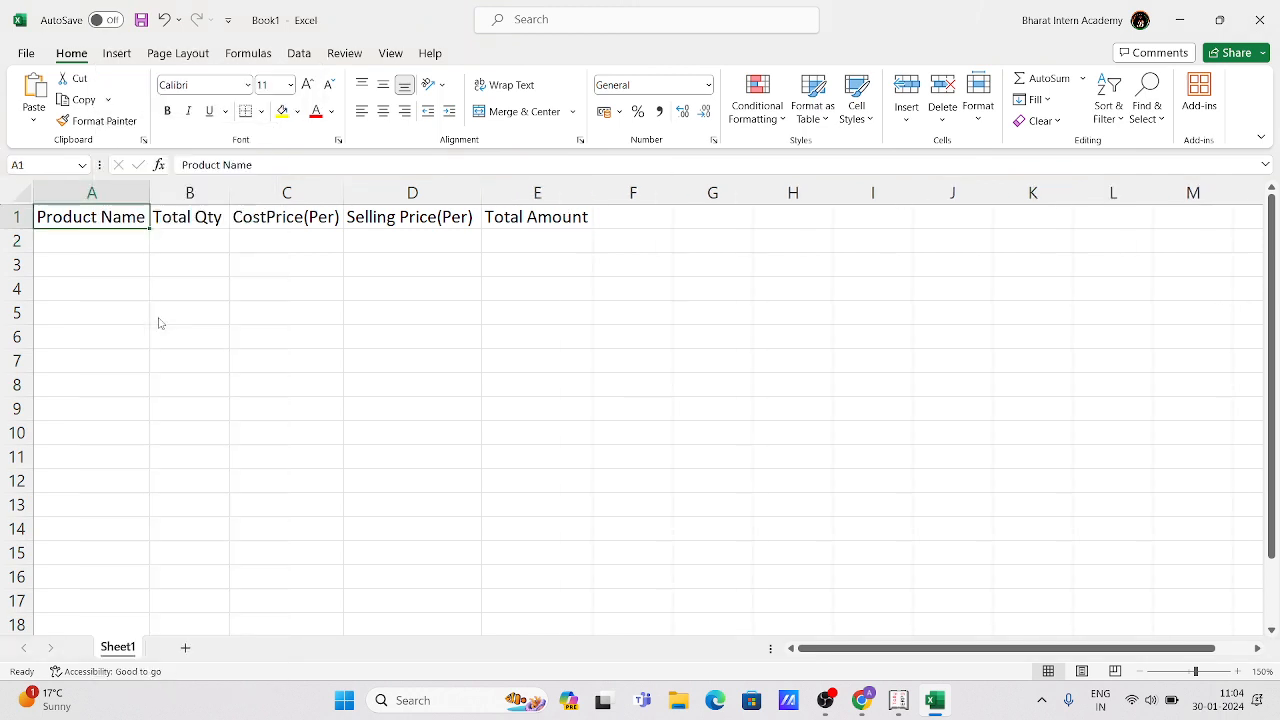
click(146, 352)
key(Return)
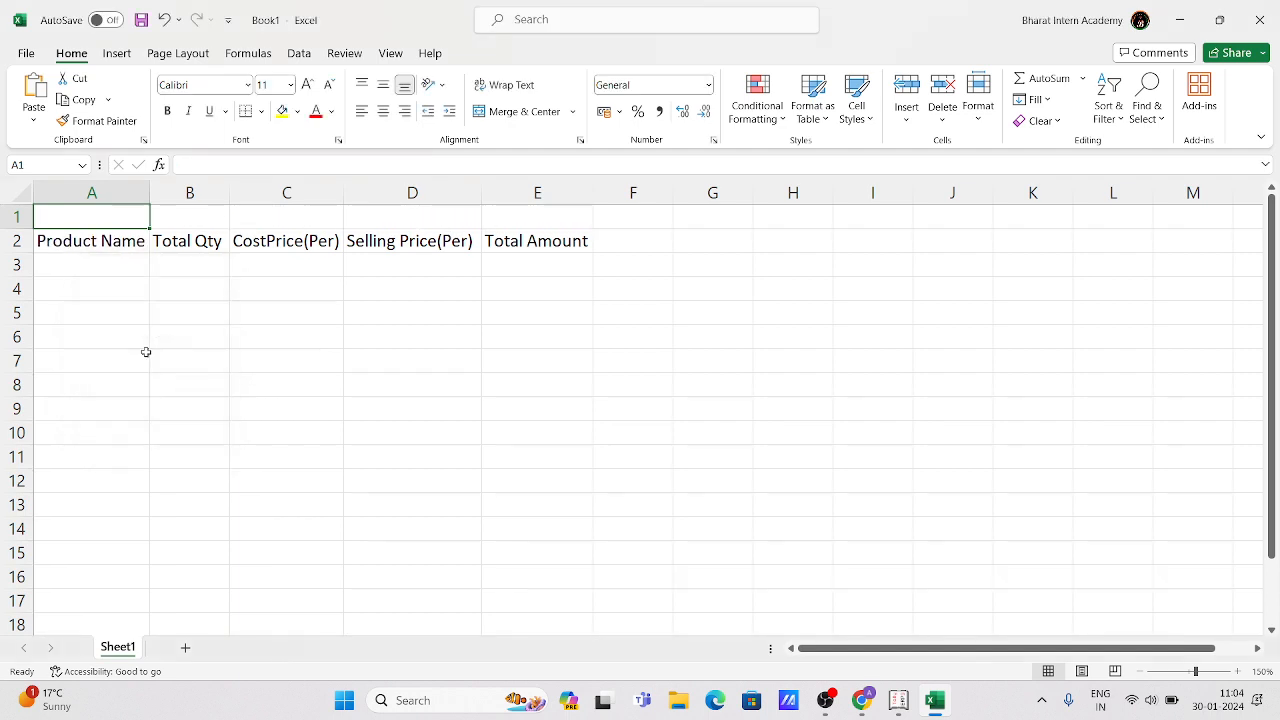
Enter the title row with "Form -" in cell A1 and "A1 Computer Technology" in cell B1
text(Form)
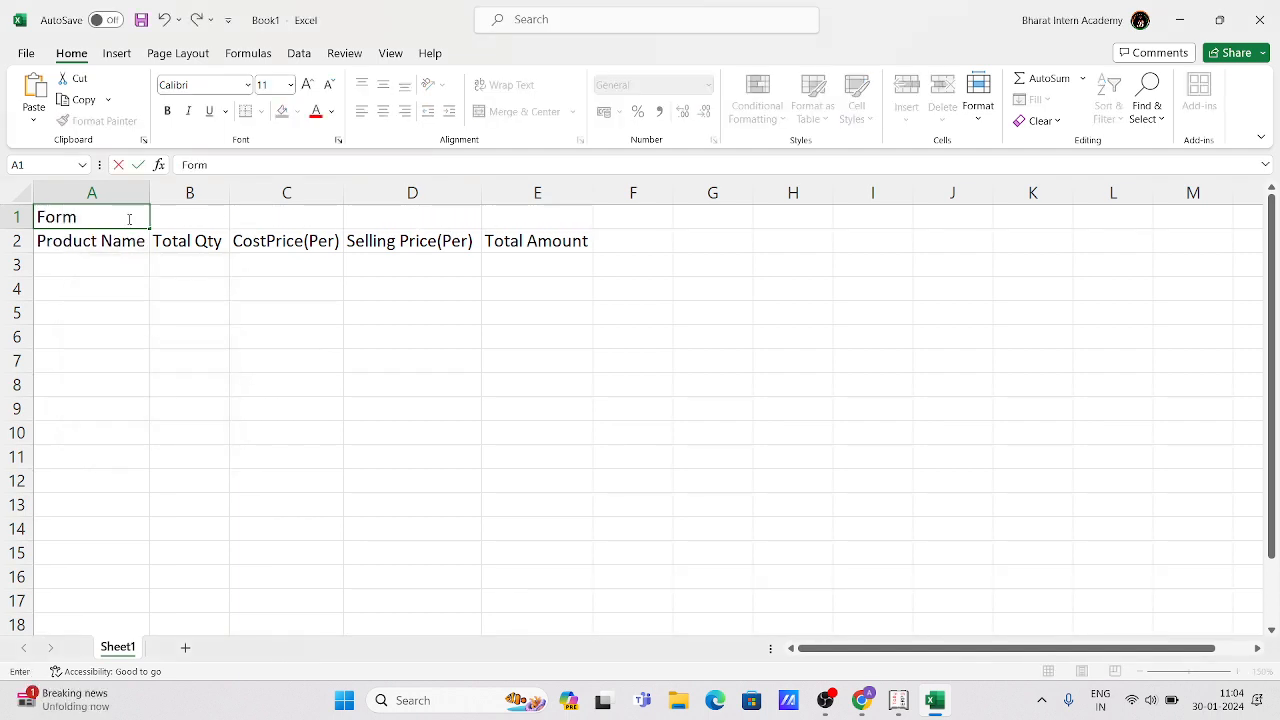
text( -)
key(Tab)
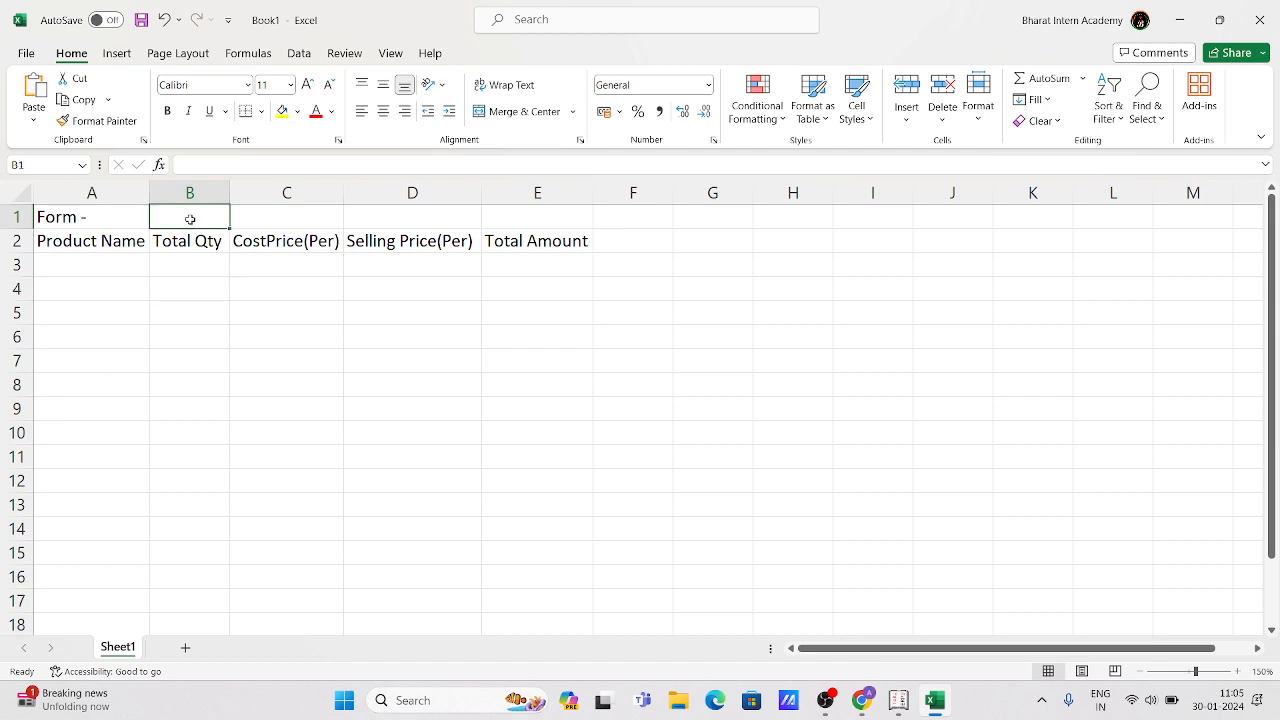
text(A1)
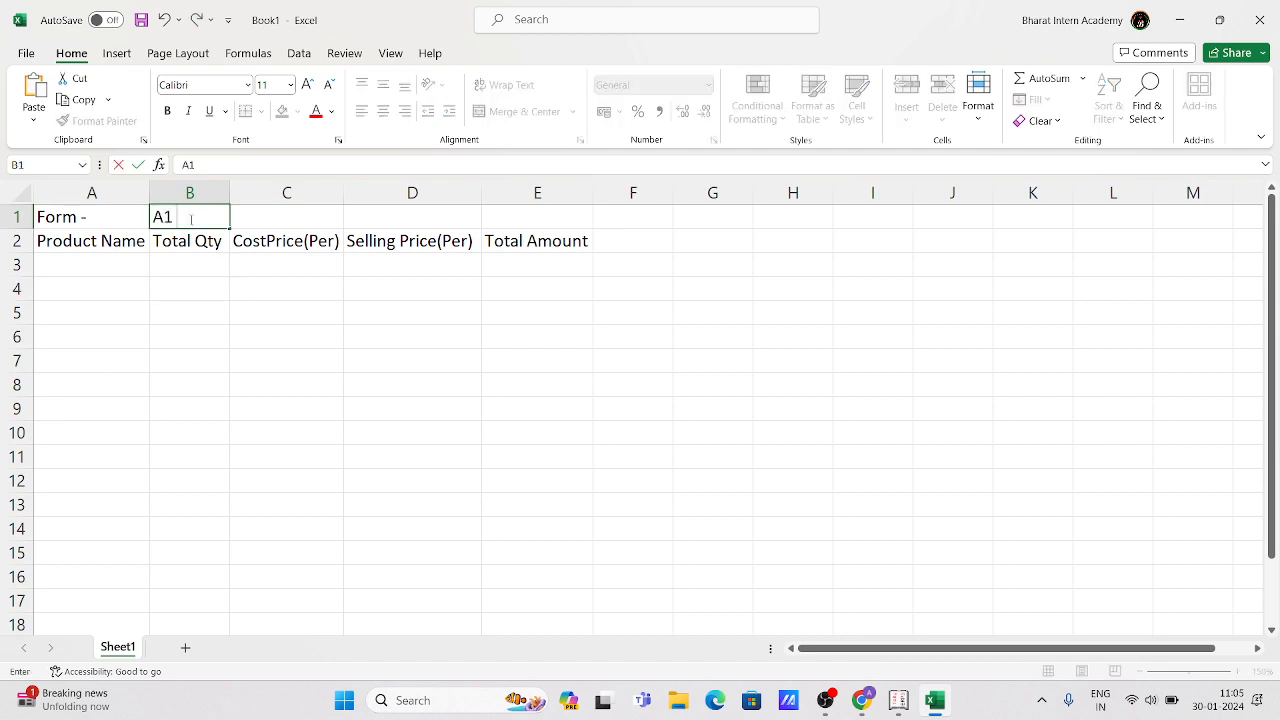
text( Compute)
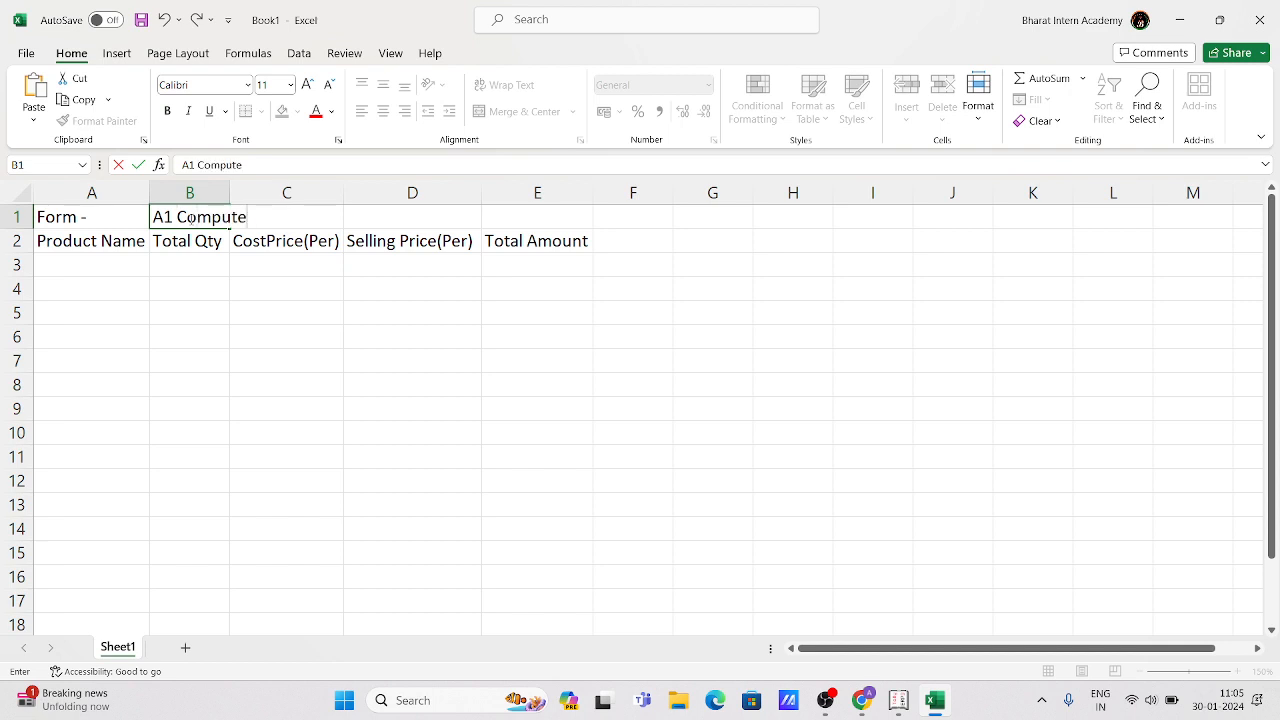
text(r Technology)
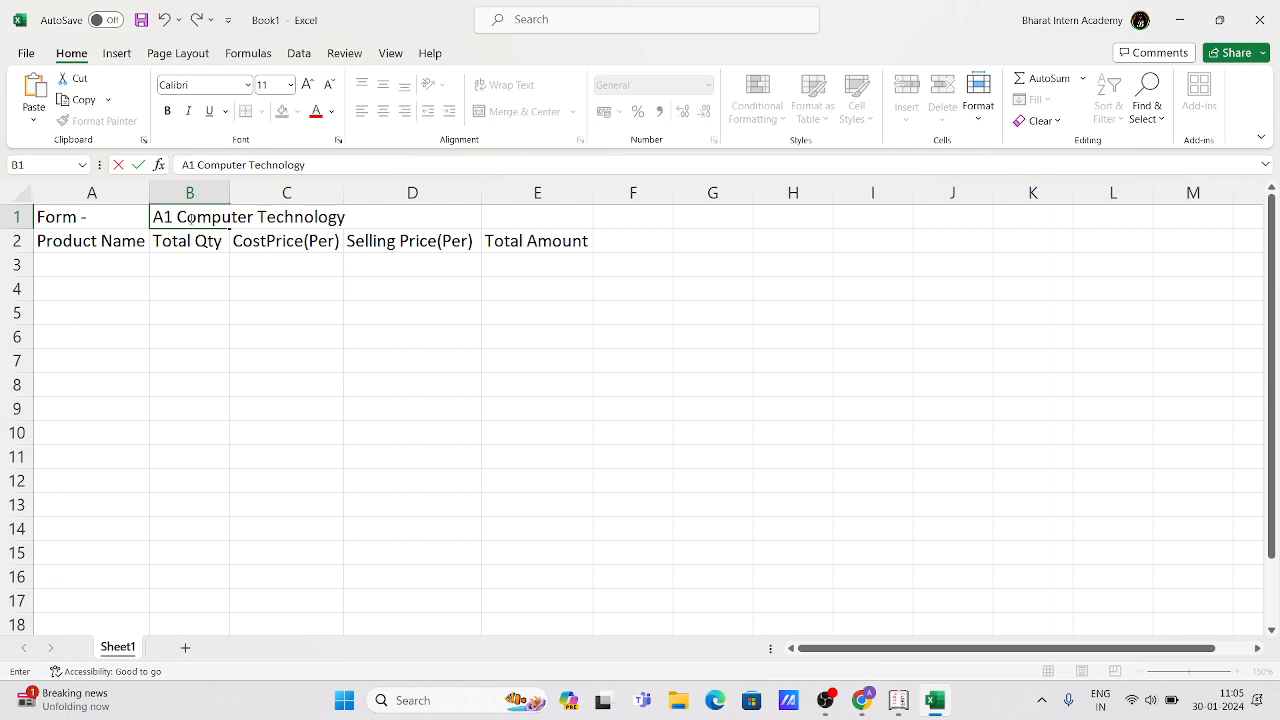
key(Return)
key(Return)
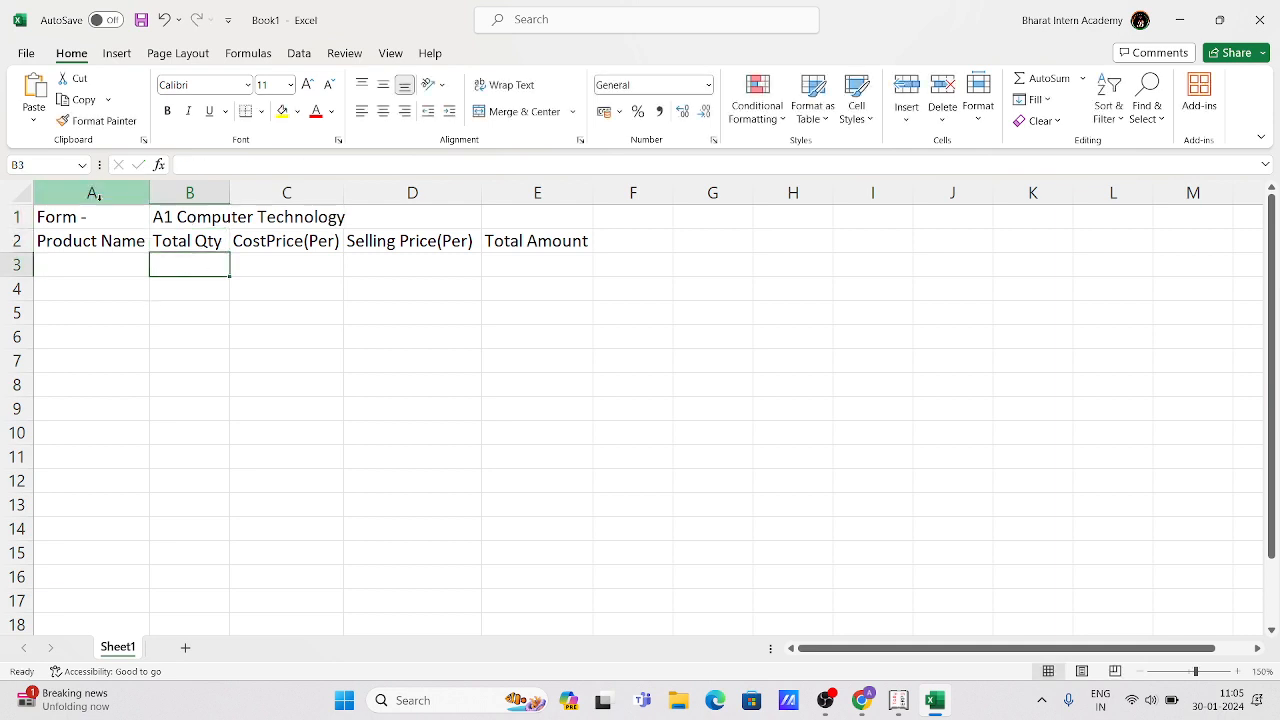
Add the headers "Group" in cell F2 and "Category" in cell G2
click(102, 270)
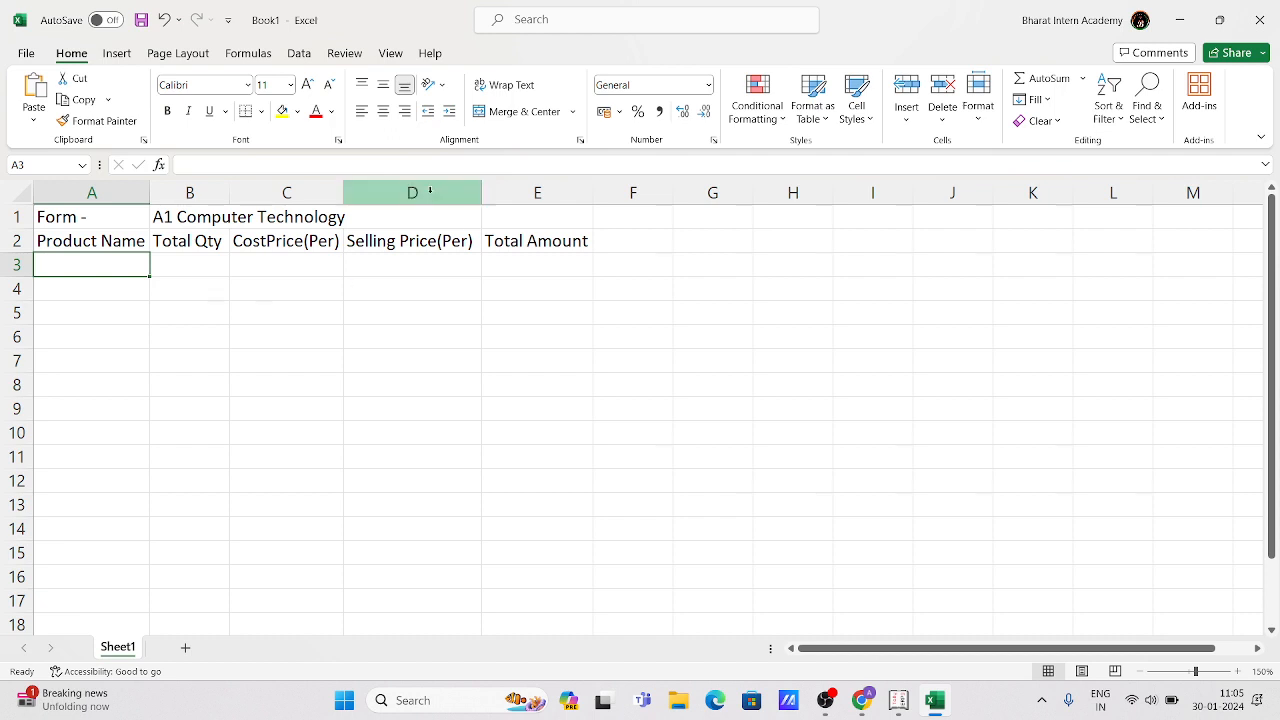
click(653, 240)
click(140, 250)
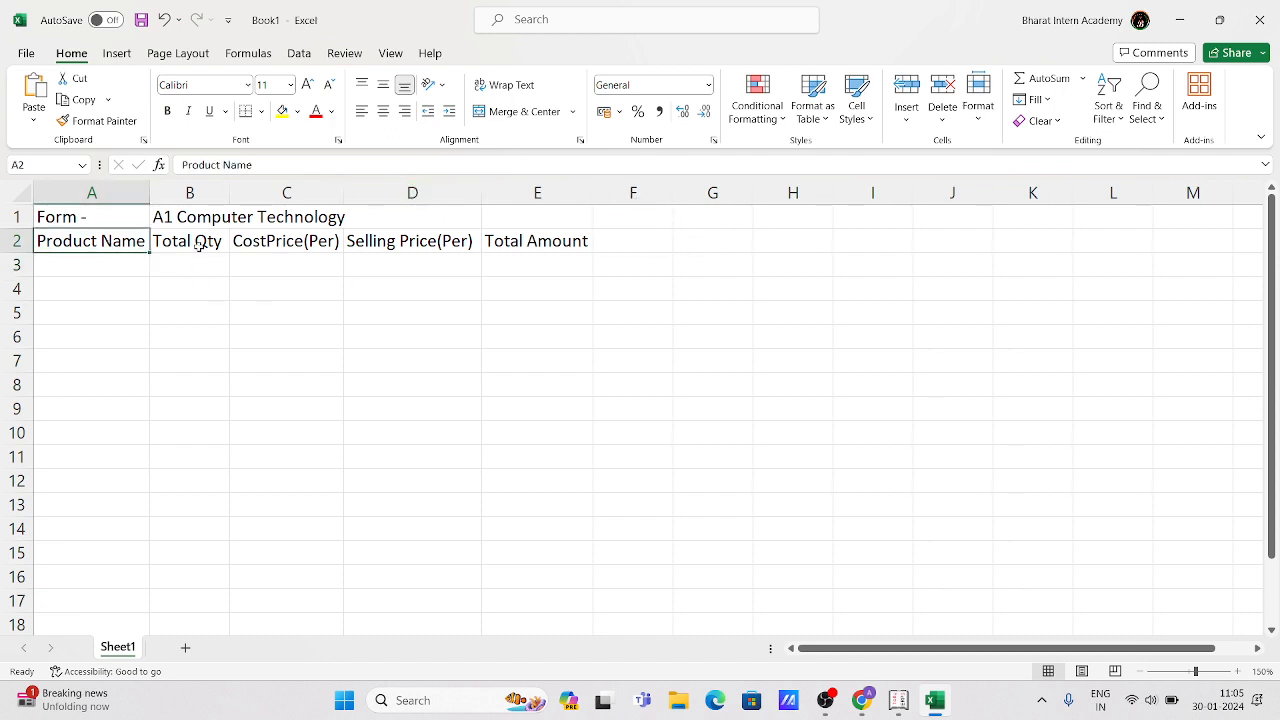
click(629, 241)
text(Group)
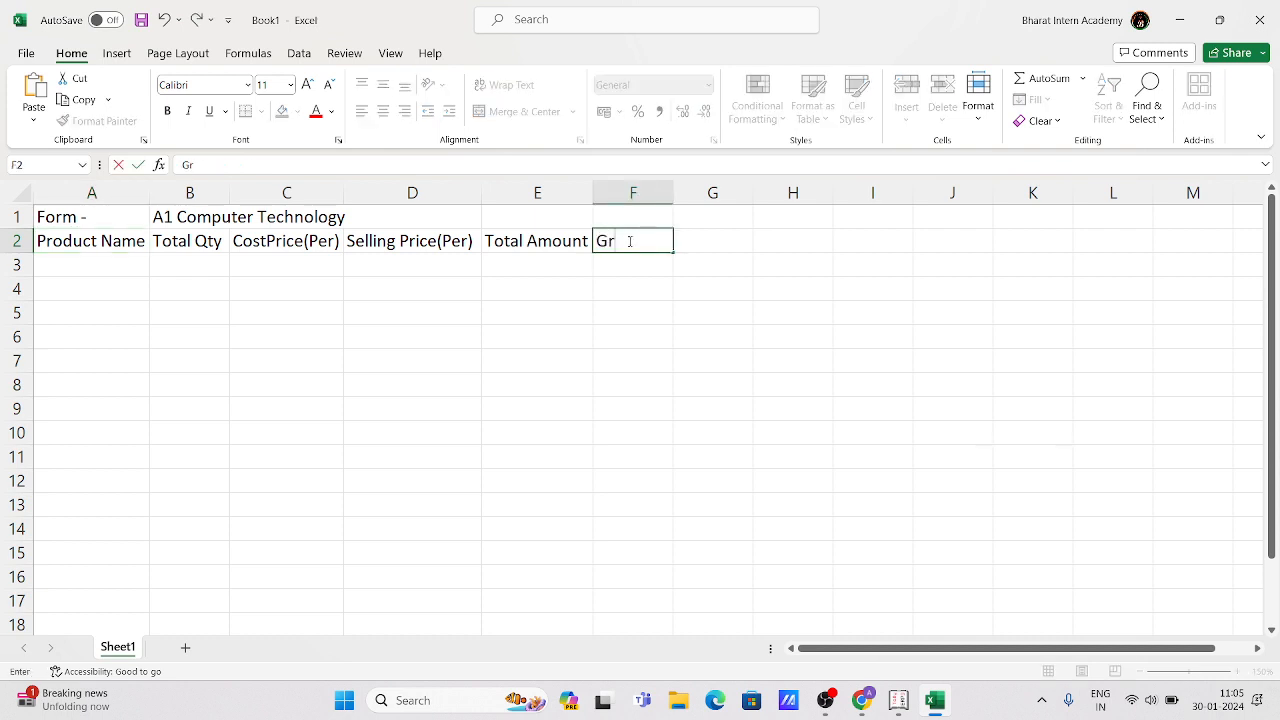
key(Tab)
text(C)
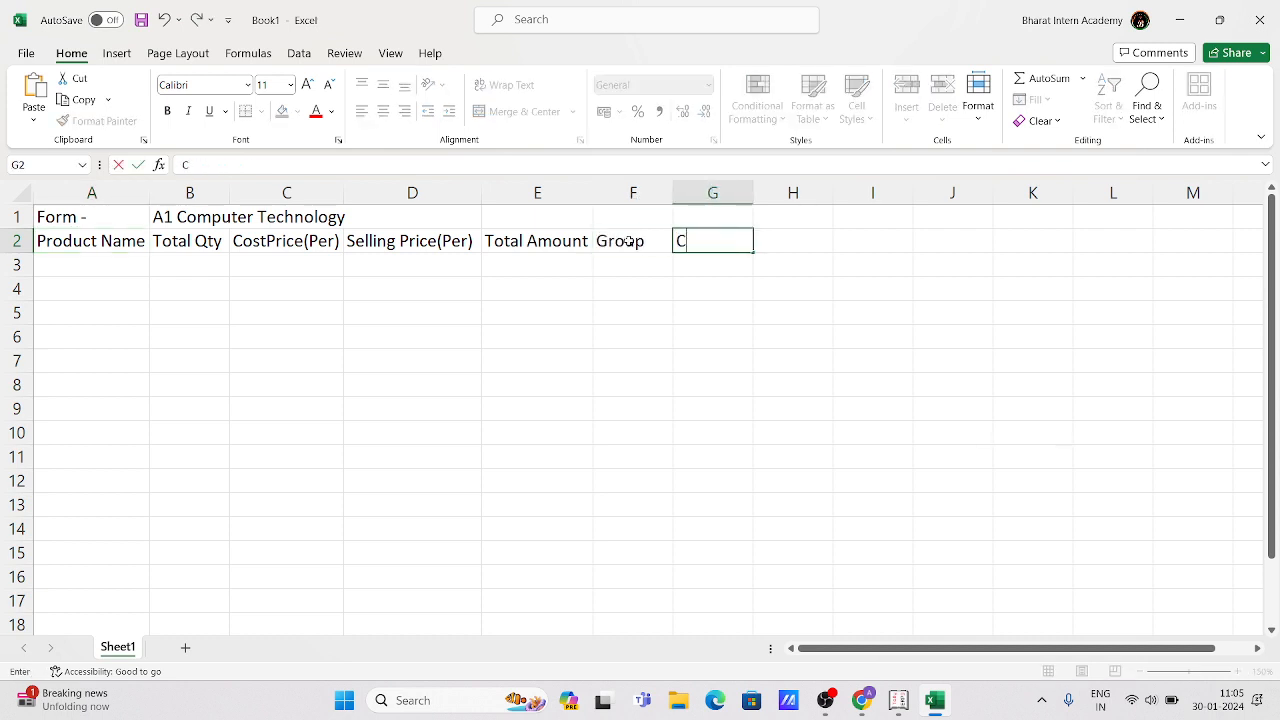
text(ategory)
key(Return)
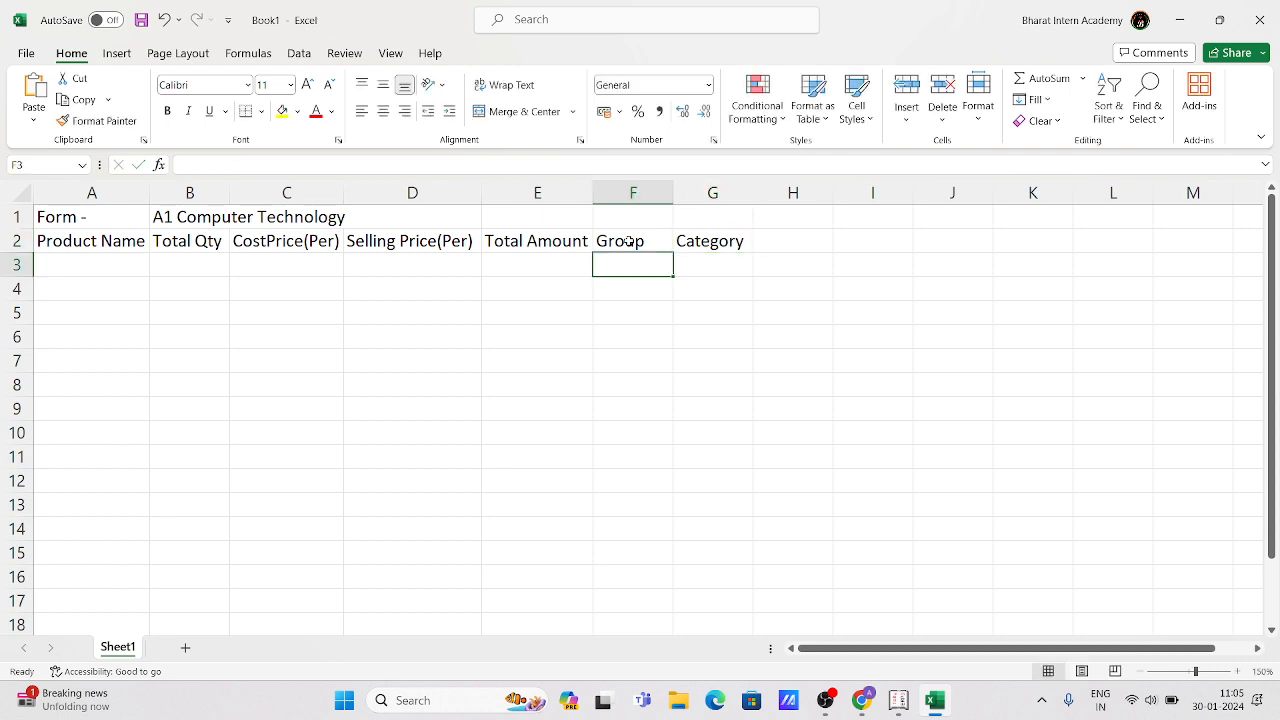
Enter the product "HP Mouse" in cell A3, with group "Computer" in F3 and category "HP" in G3
click(100, 267)
text(HP)
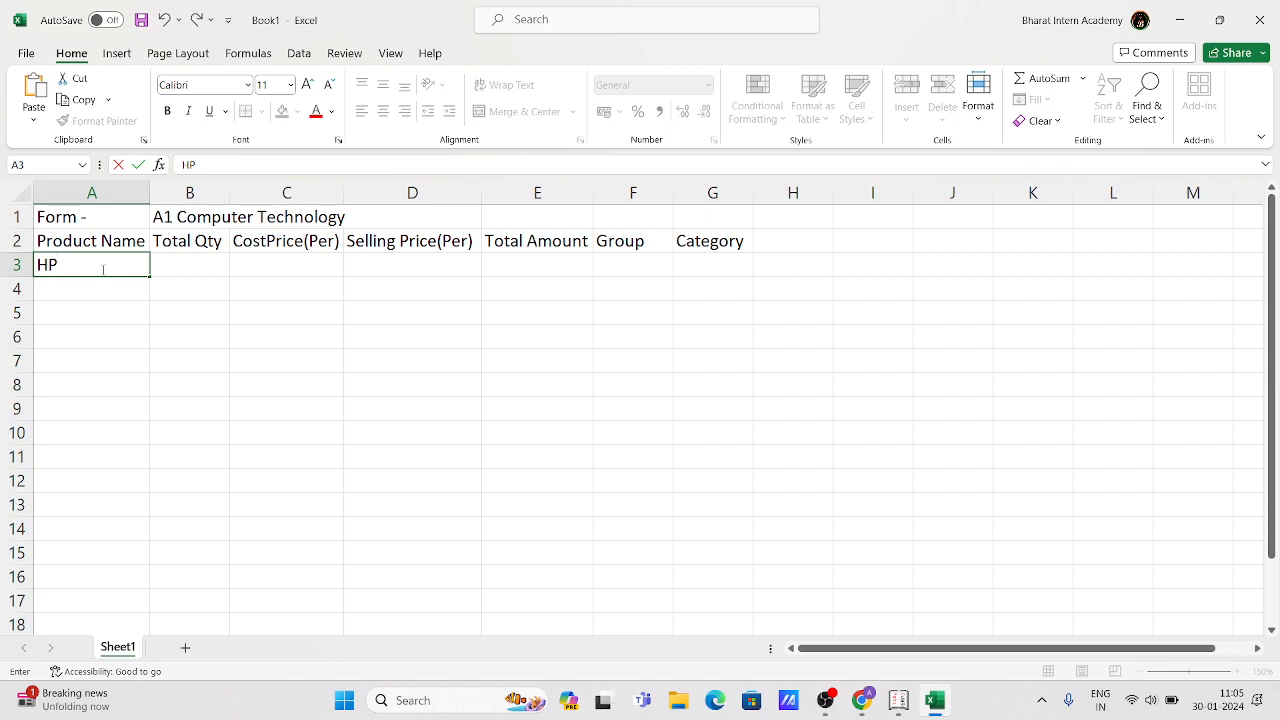
text( Mouse)
key(Tab)
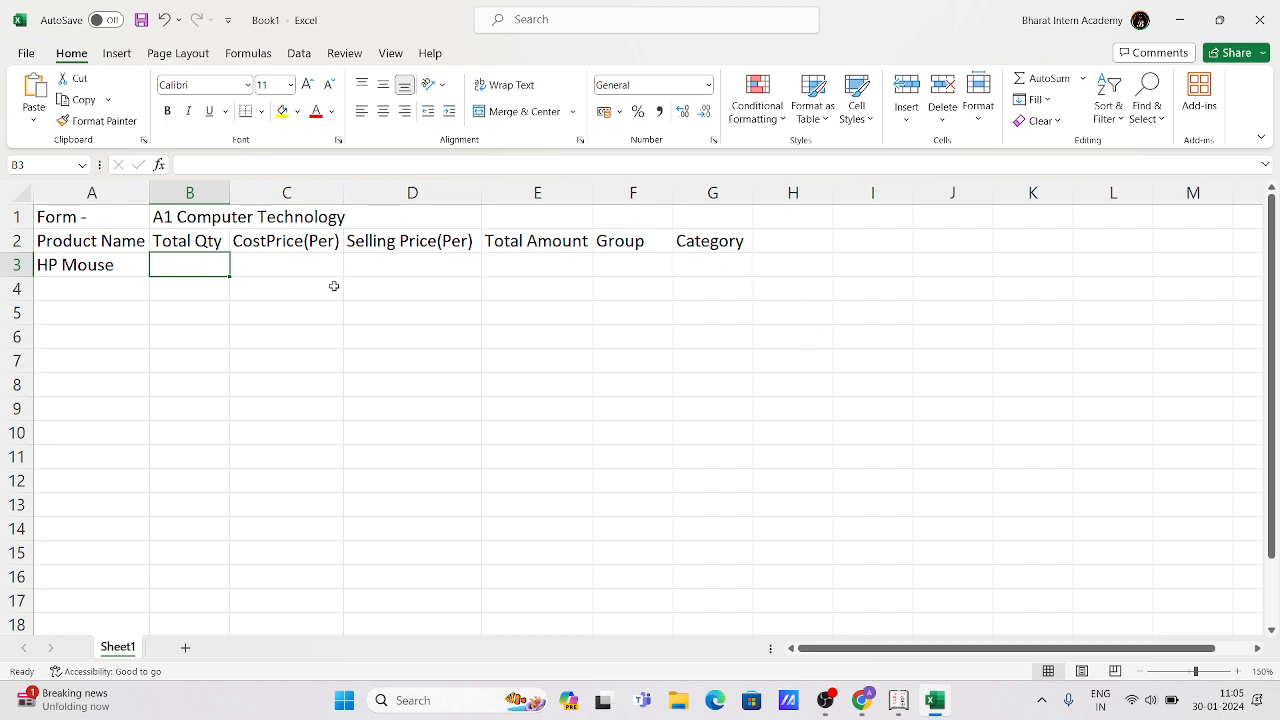
click(646, 264)
text(Computer)
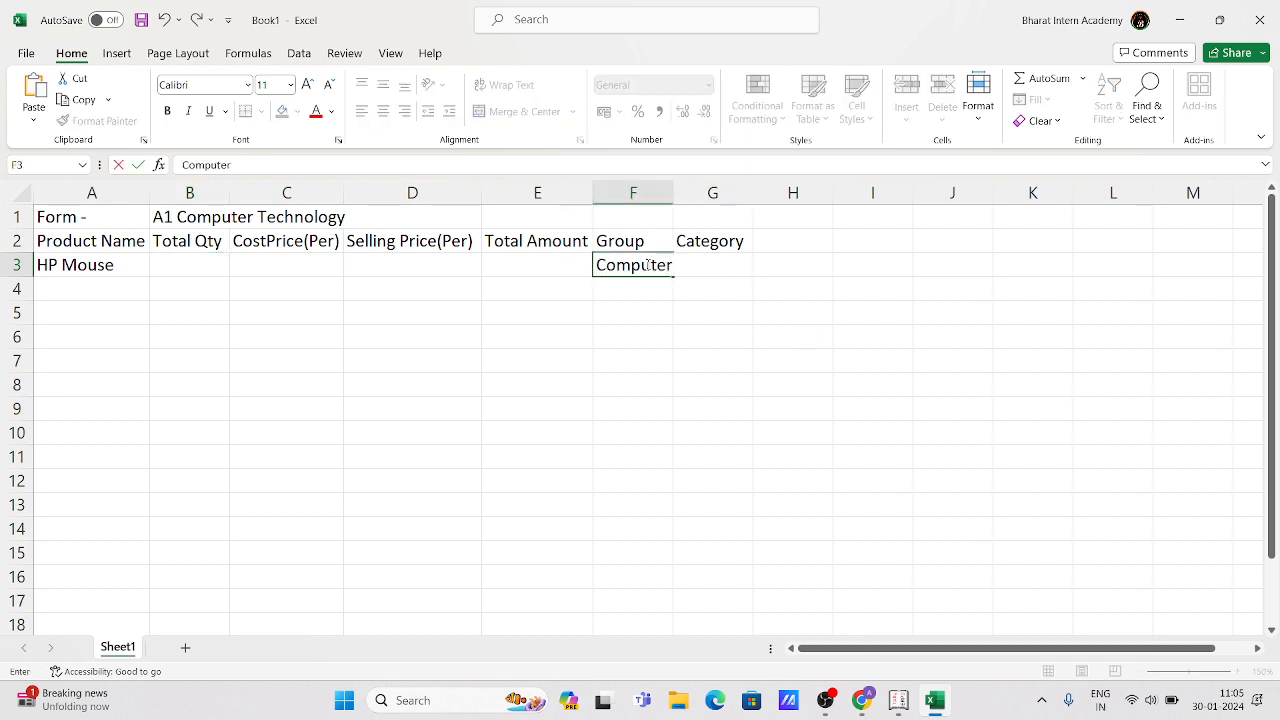
key(Return)
click(719, 262)
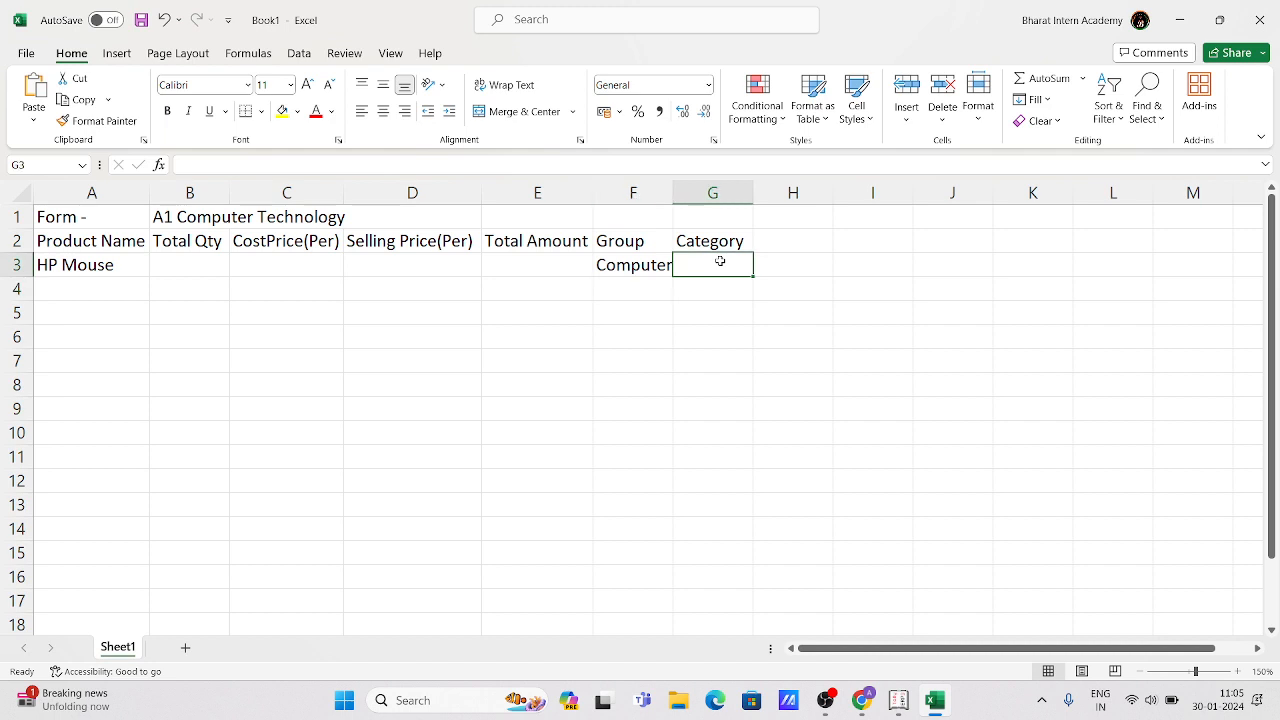
text(HP)
key(Return)
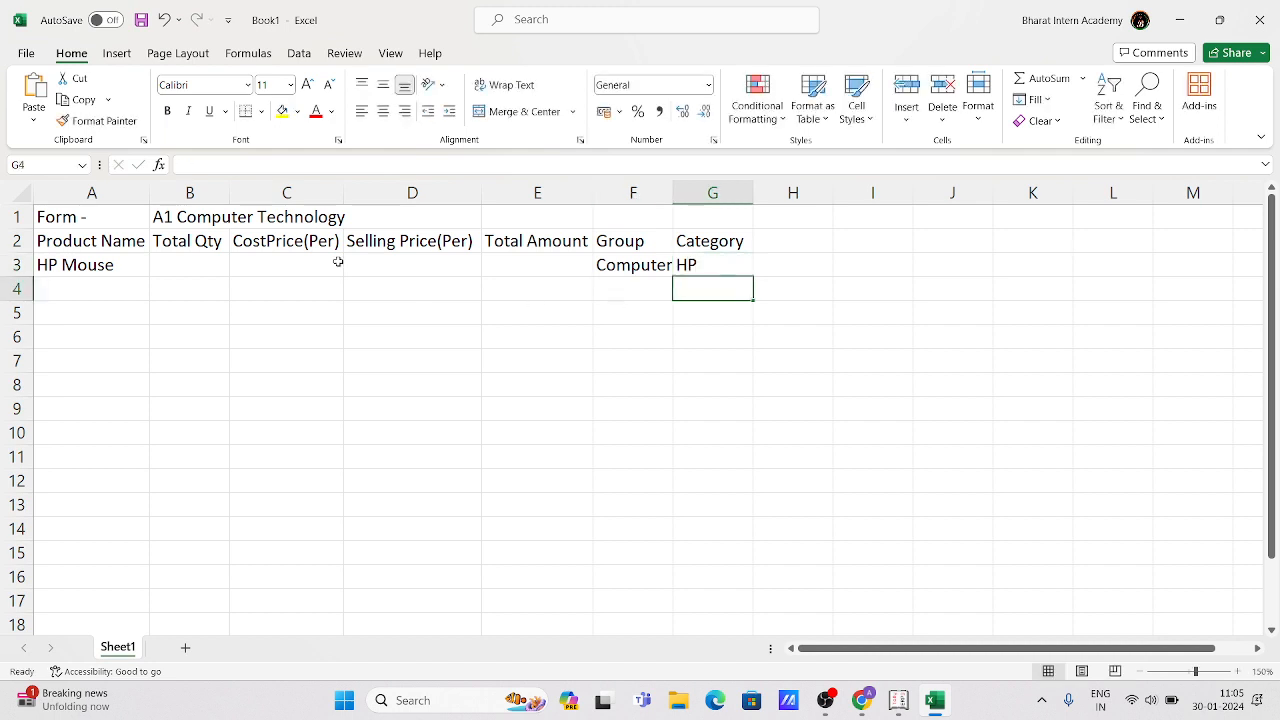
Fill in the HP Mouse row with quantity 10, cost price 375 and selling price 500
click(179, 265)
text(10)
key(Tab)
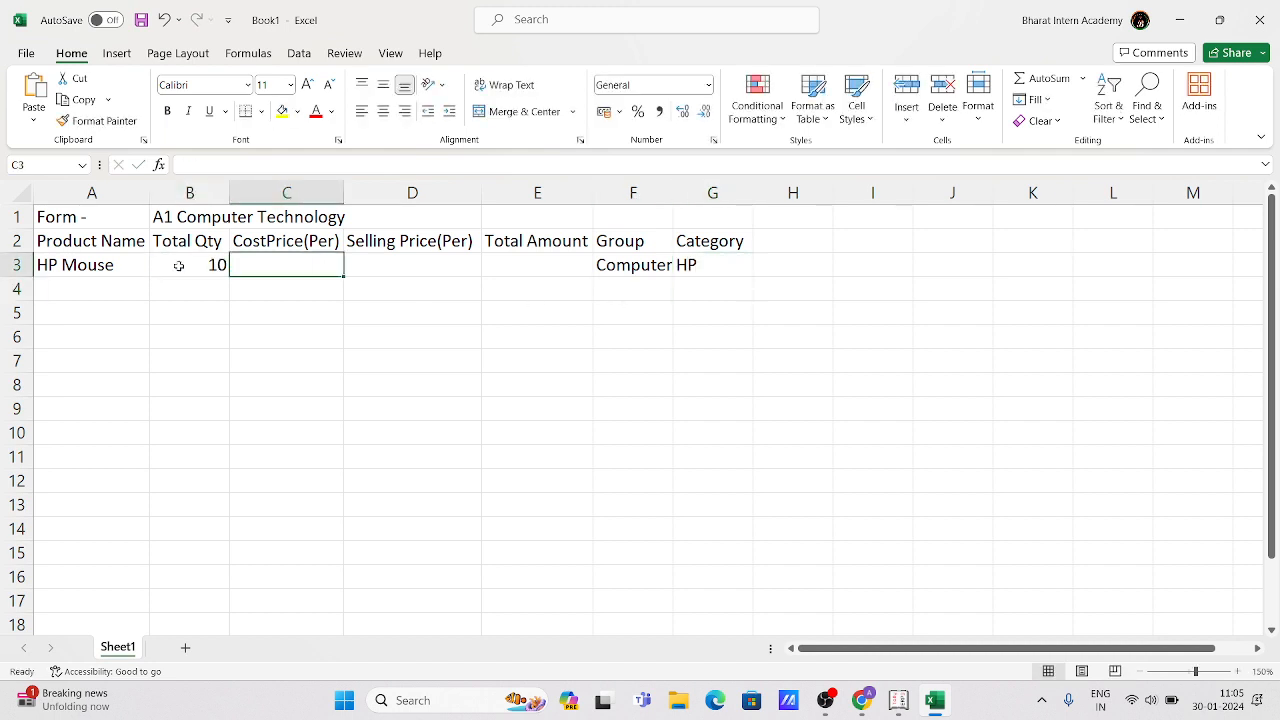
text(375)
key(Tab)
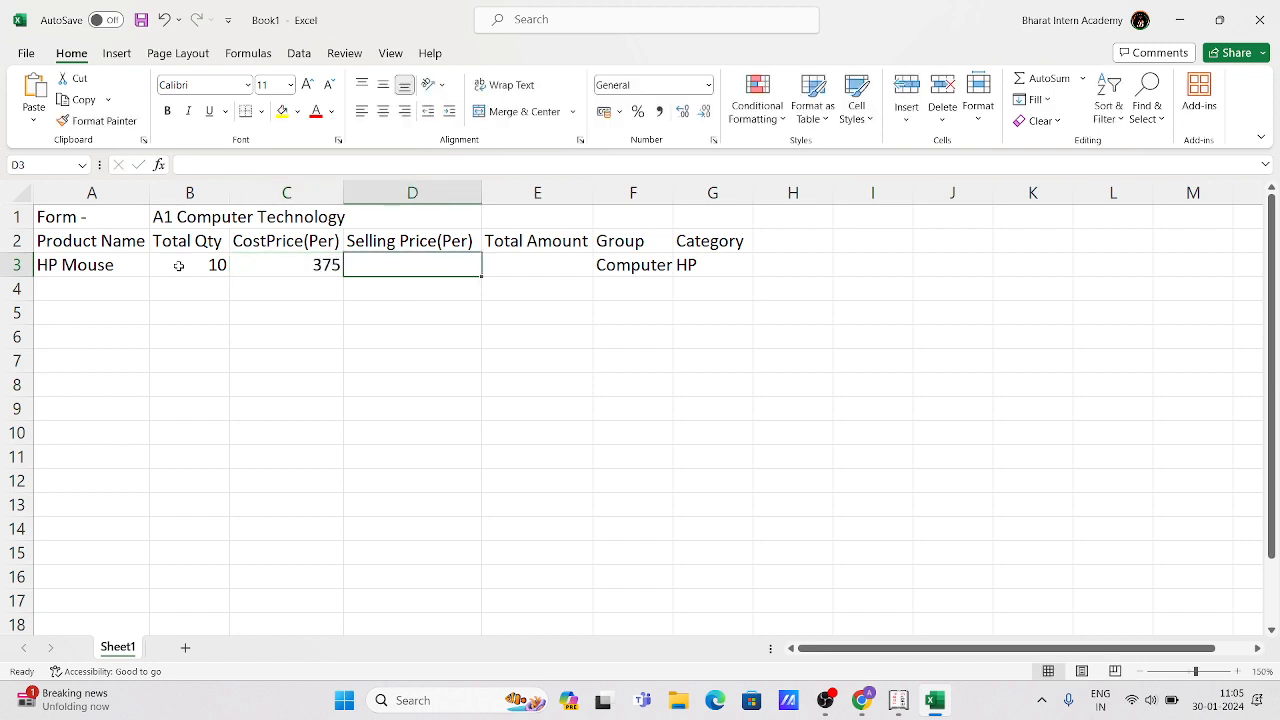
text(500)
key(Tab)
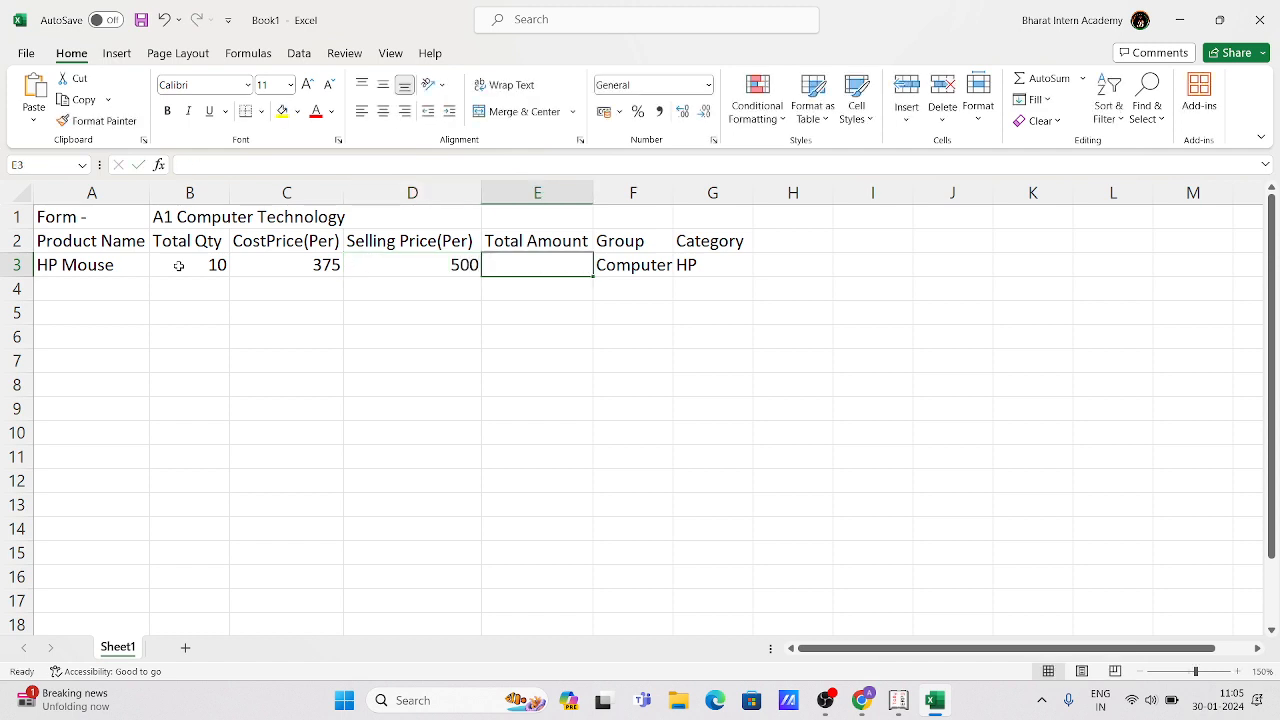
click(224, 263)
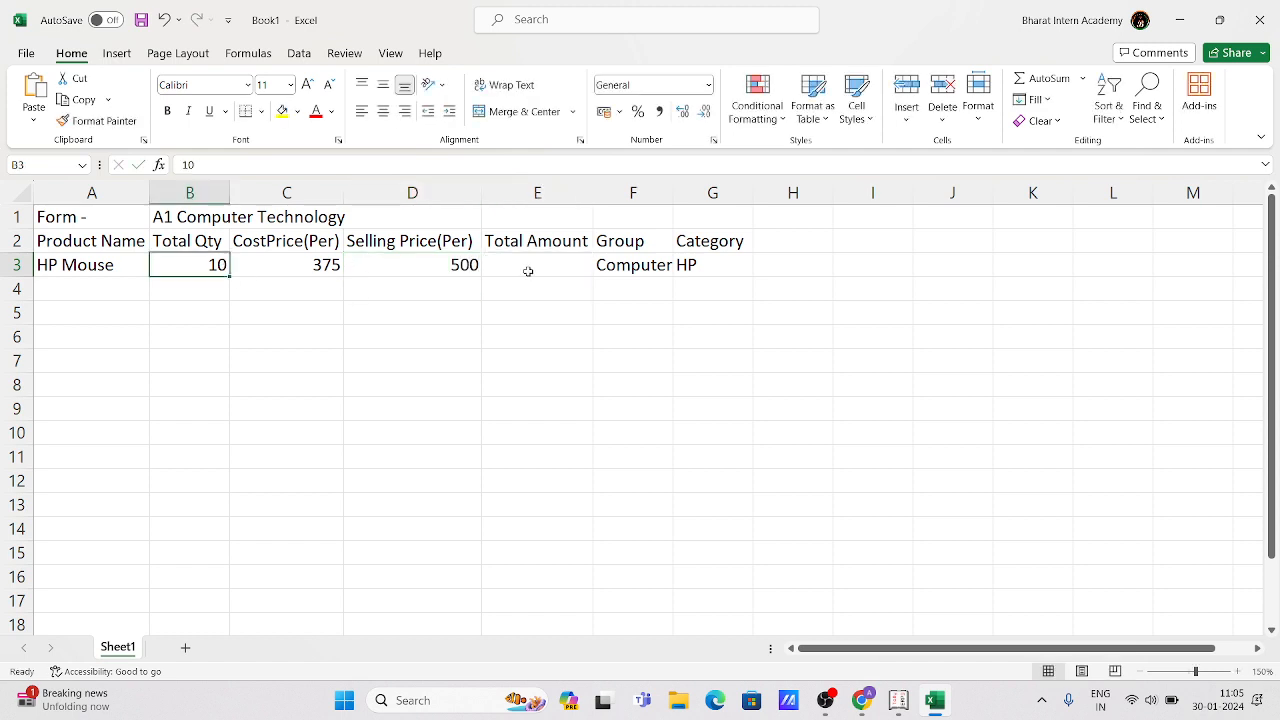
click(528, 270)
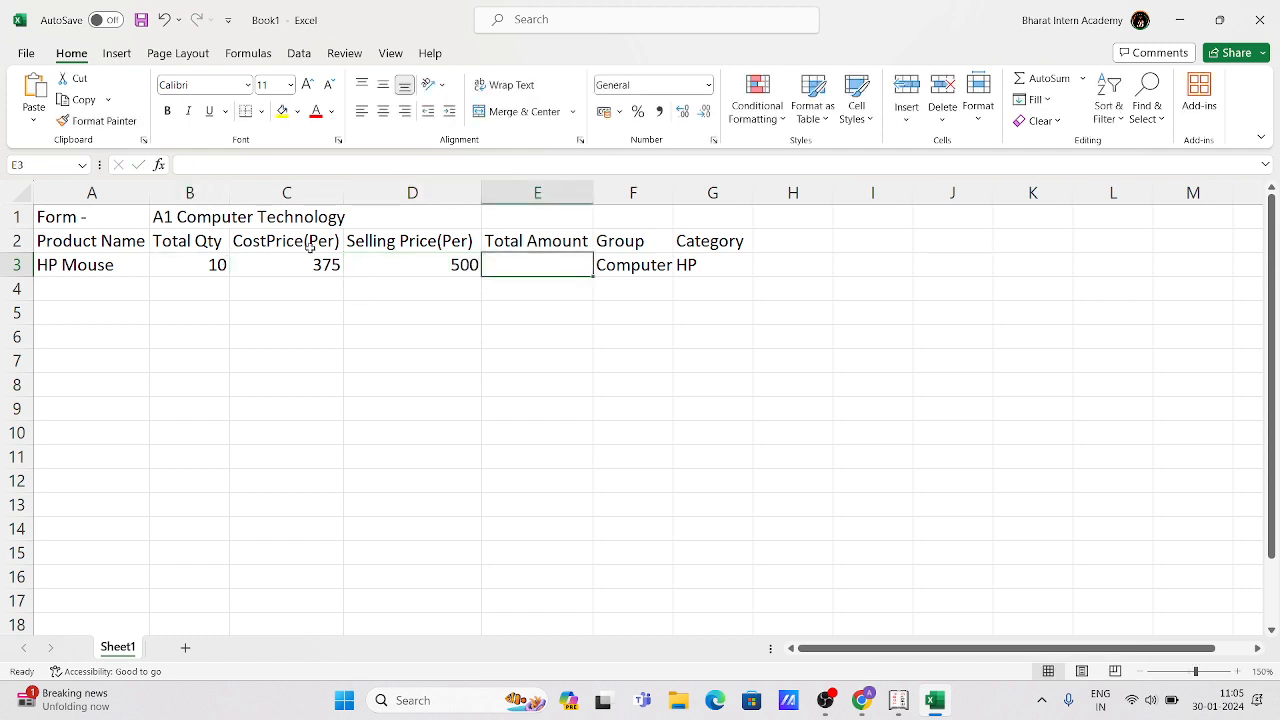
Enter the product "Hpkeyboard" in cell A4 with quantity 10, cost price 450 and selling price 550
click(63, 283)
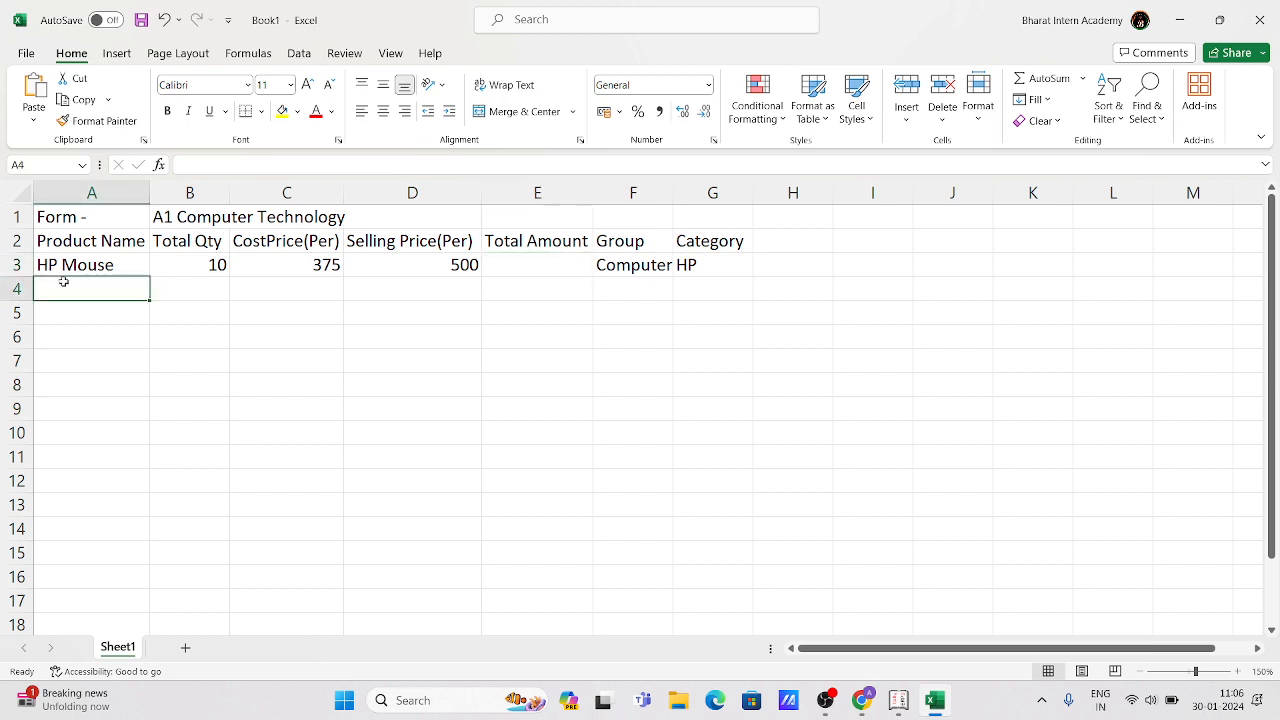
text(HPk)
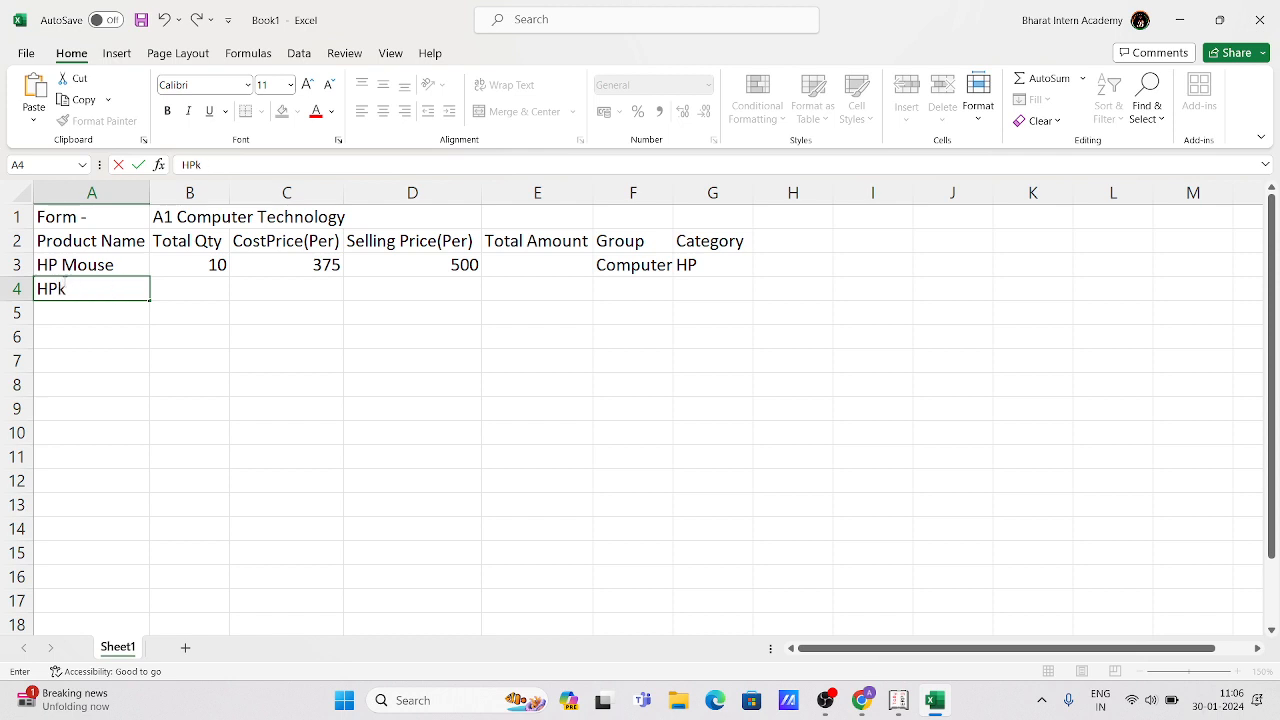
text(eyboard)
key(Tab)
text(10)
key(Tab)
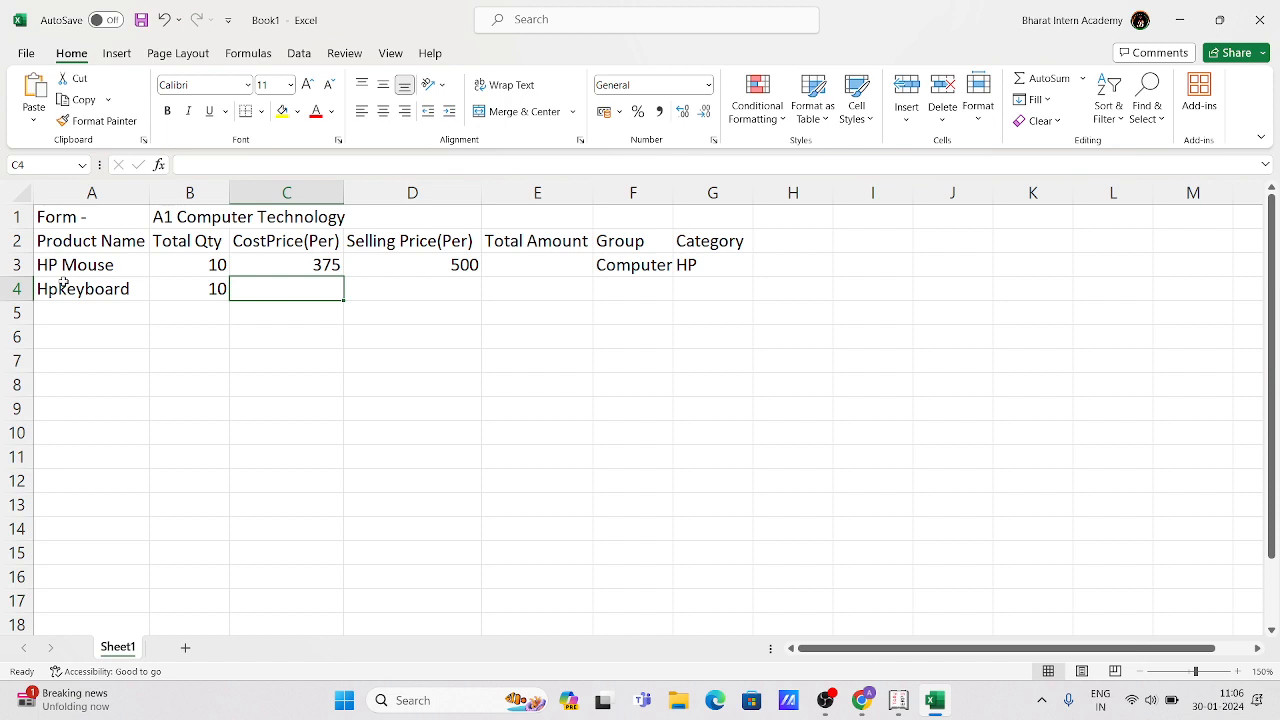
text(450)
key(Tab)
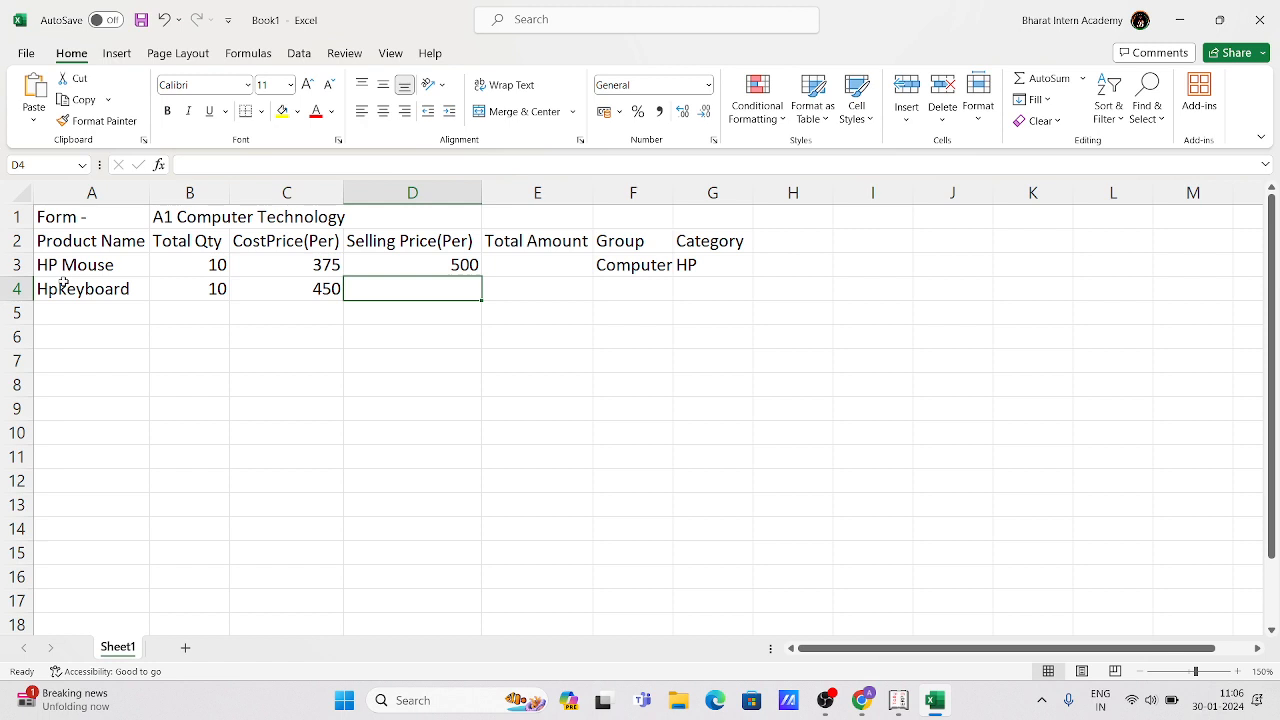
text(550)
key(Tab)
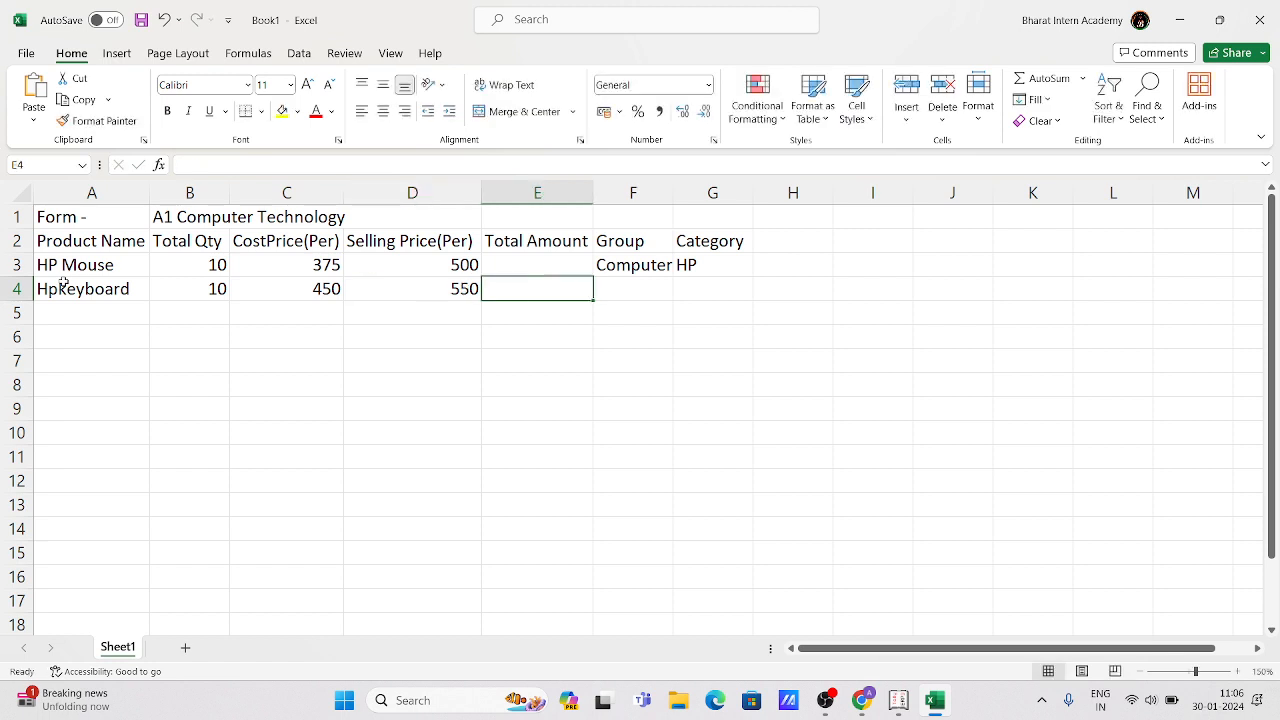
Set the keyboard row's group to "Computer" in cell F4 and its category to "HP" in cell G4
click(633, 287)
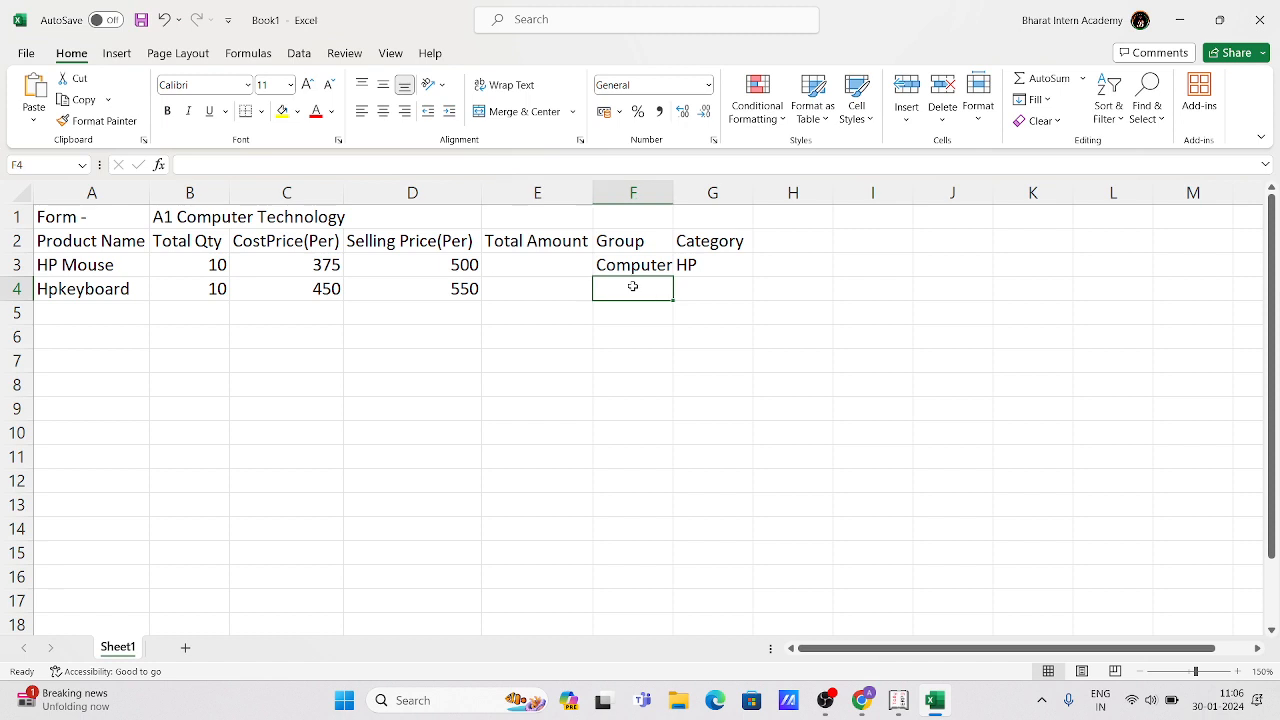
text(C)
key(Tab)
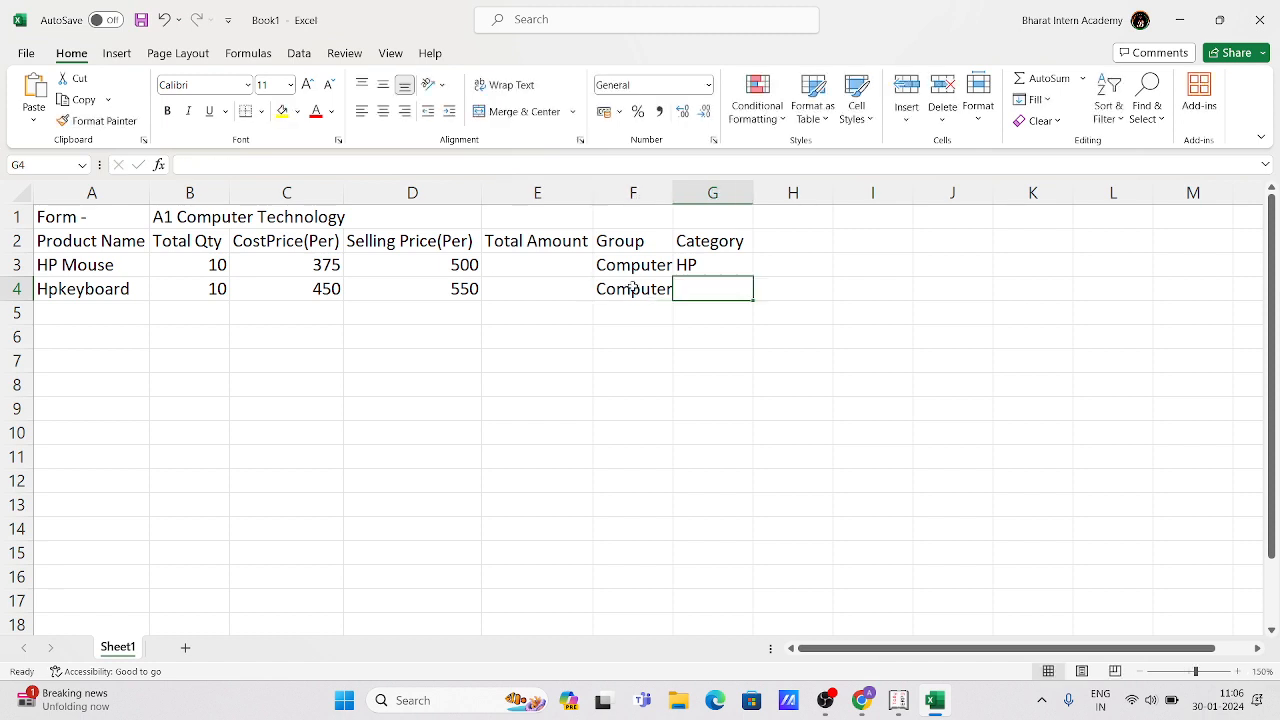
text(Hp)
key(BackSpace)
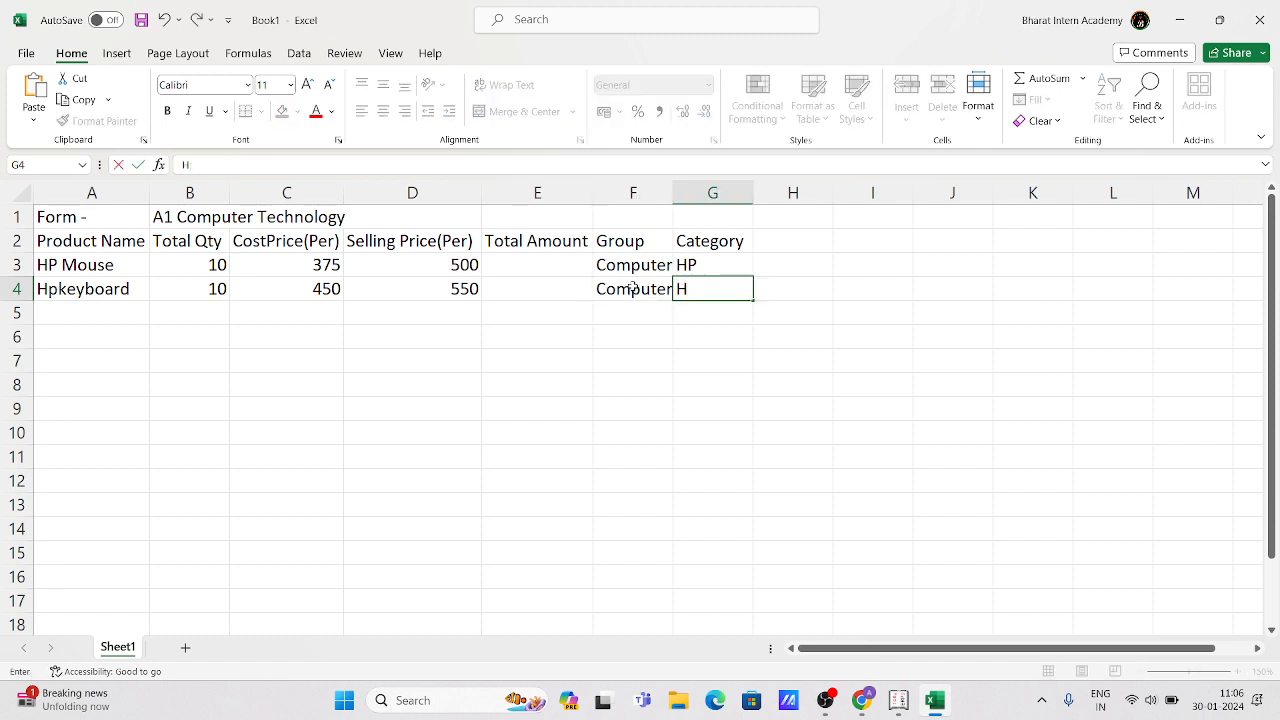
text(P)
key(Return)
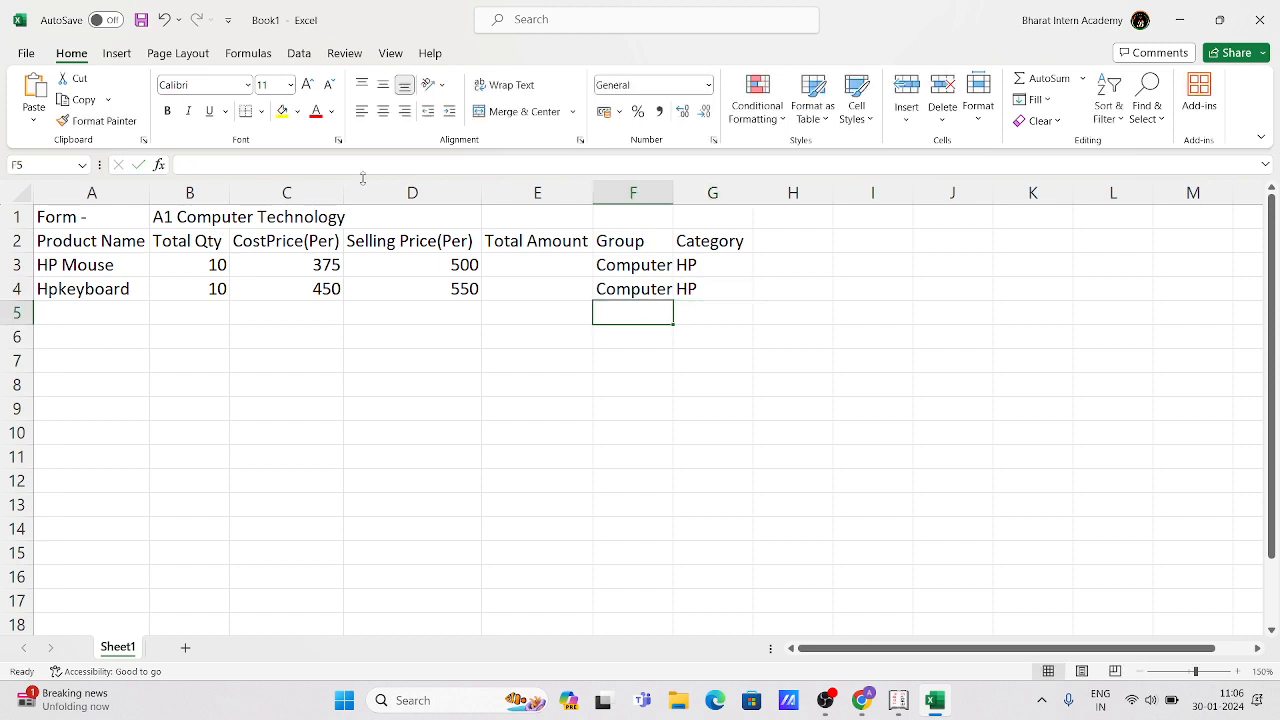
Enter the product "LG 21in LED" in cell A5 with quantity 5 in B5
click(111, 315)
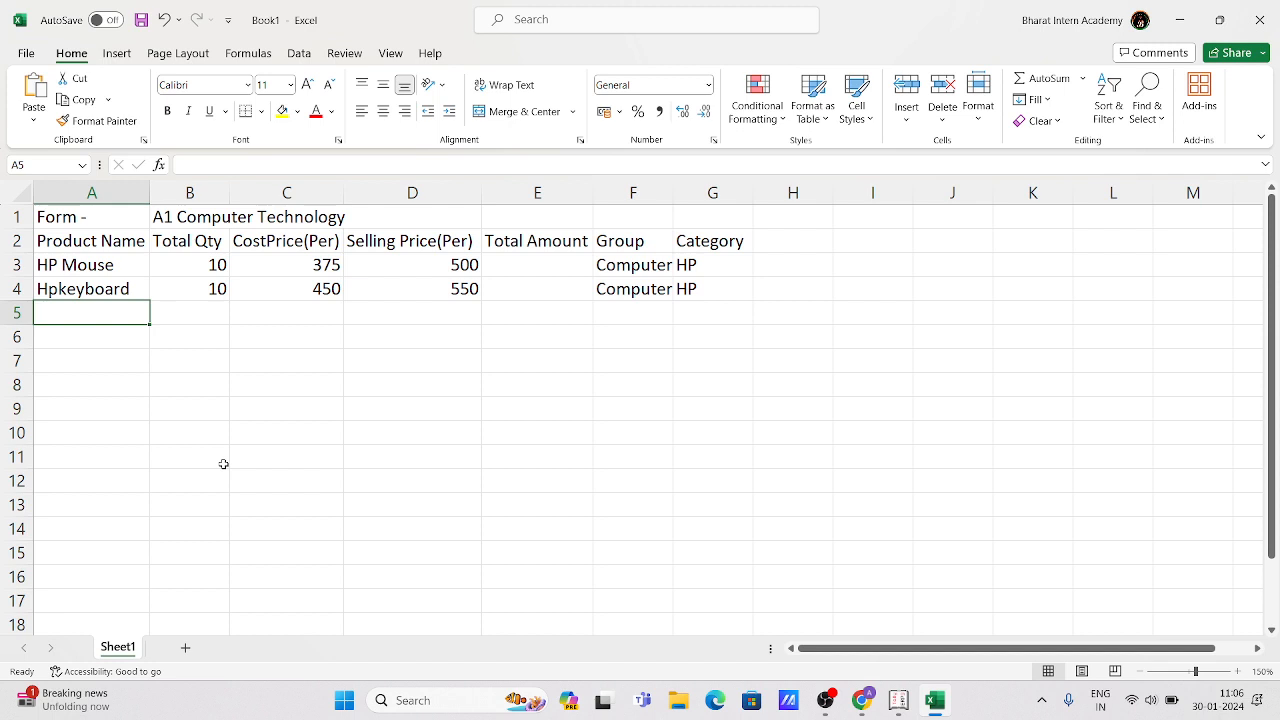
text(21)
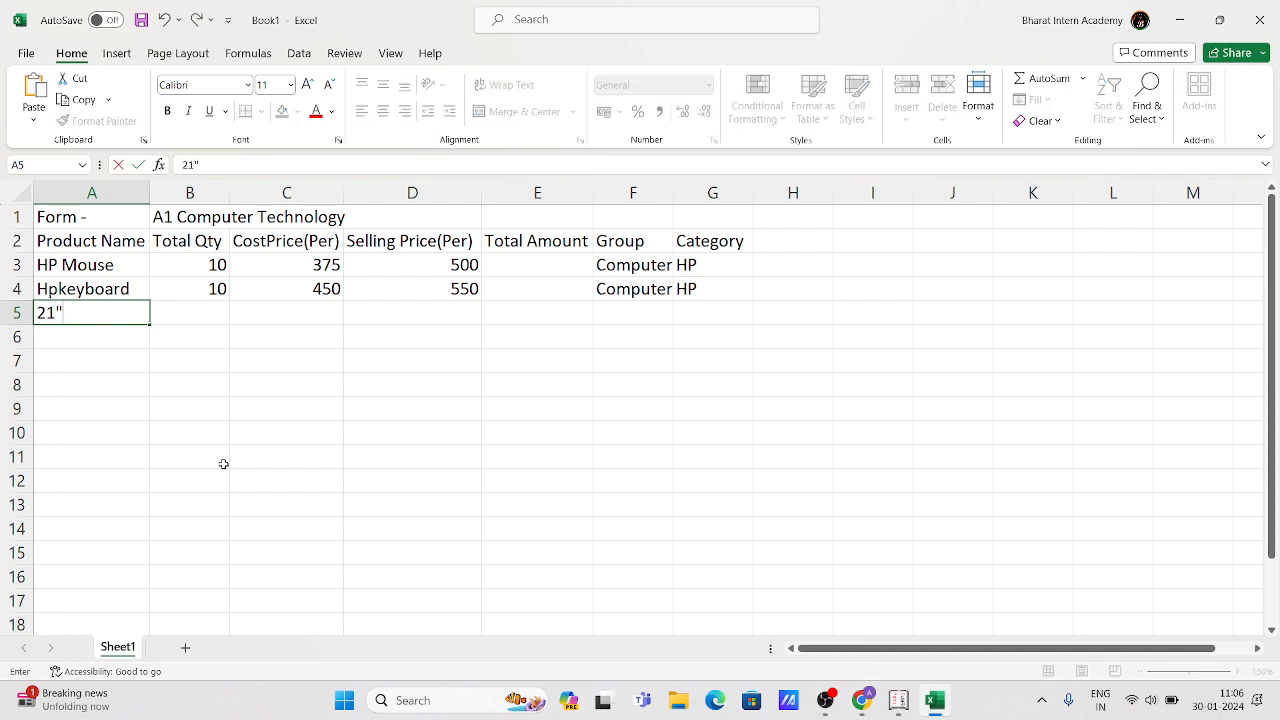
text( ich)
key(BackSpace)
key(BackSpace)
key(BackSpace)
text(LG 21in LED)
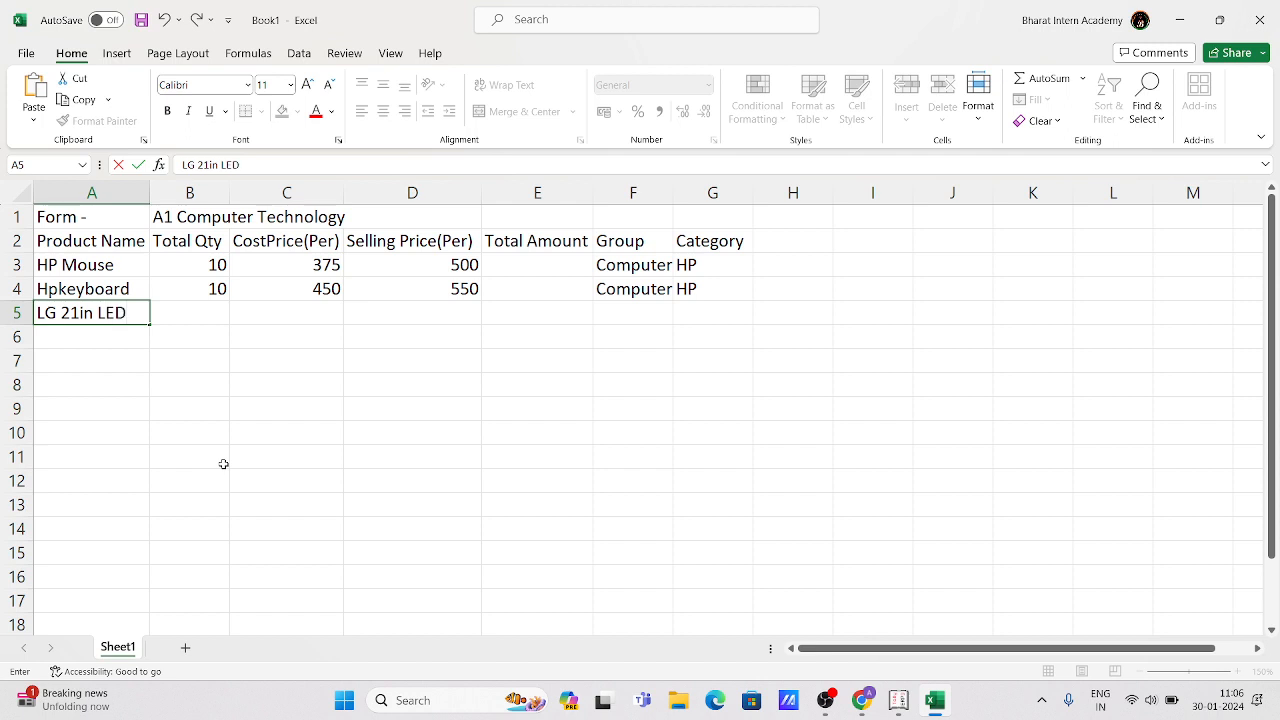
key(Tab)
text(5)
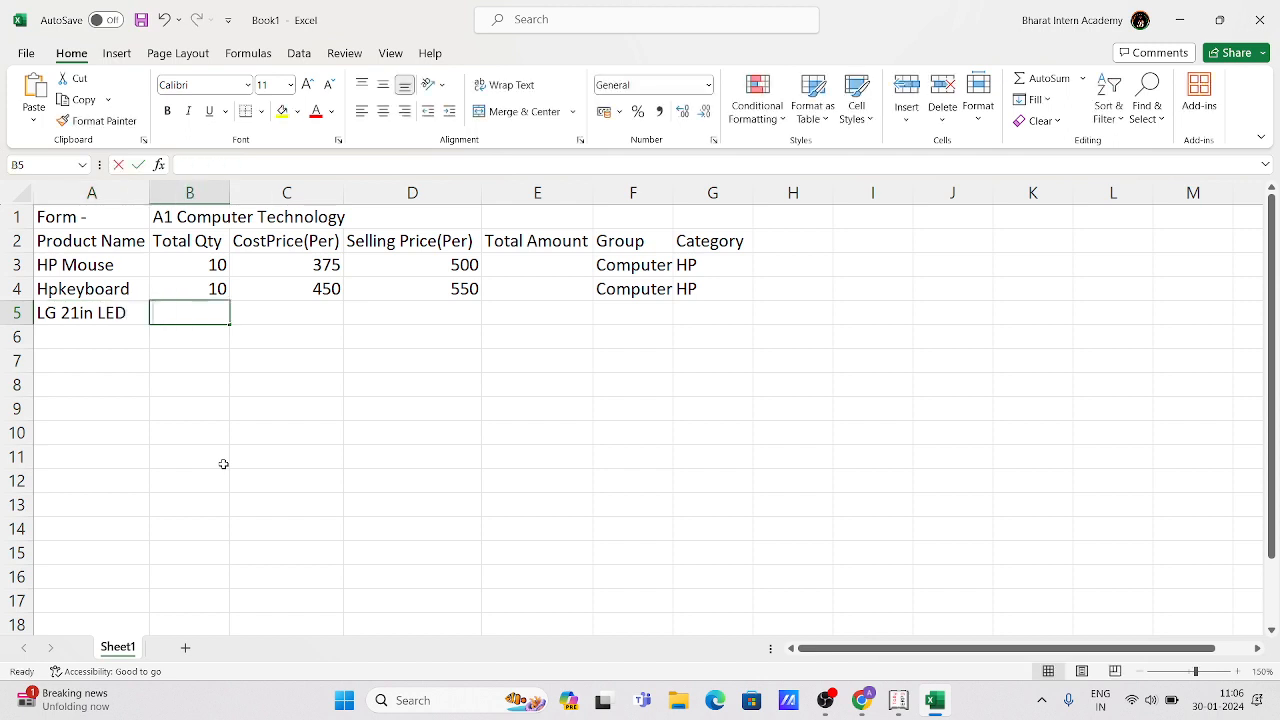
key(Tab)
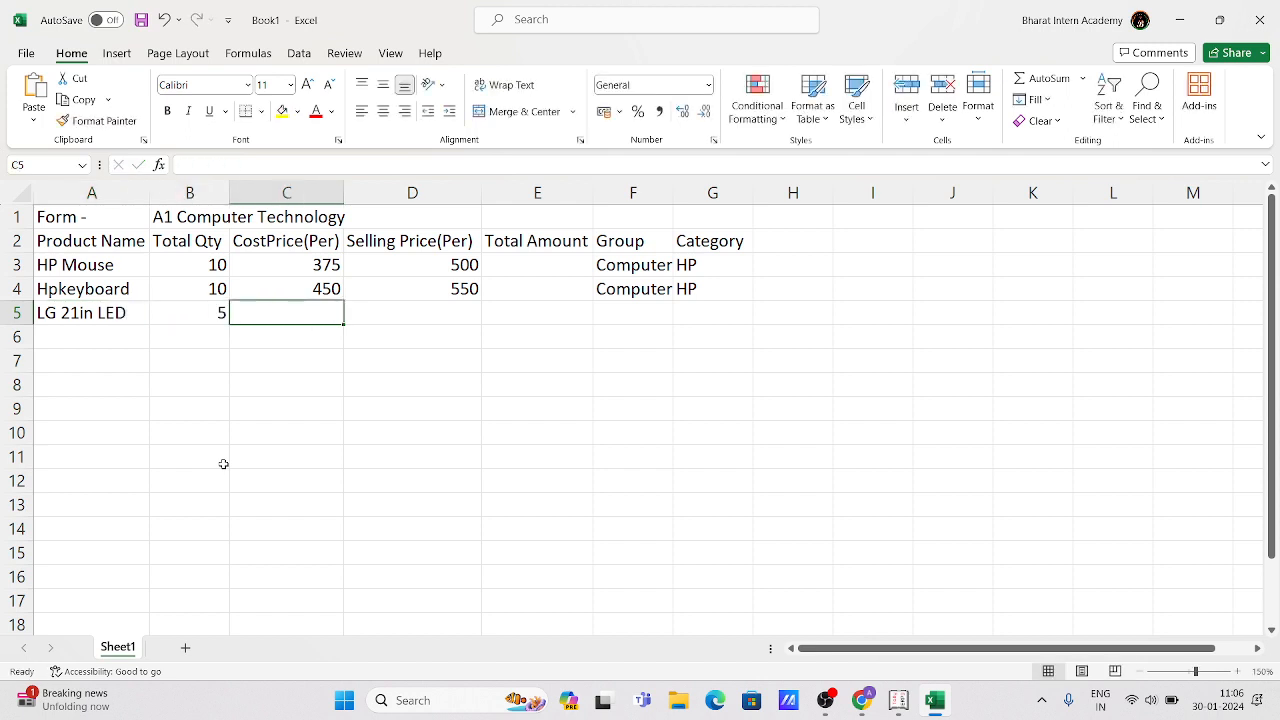
Set the LG LED row's cost price to 7000 in C5 and its selling price to 8000 in D5
text(55)
key(BackSpace)
key(BackSpace)
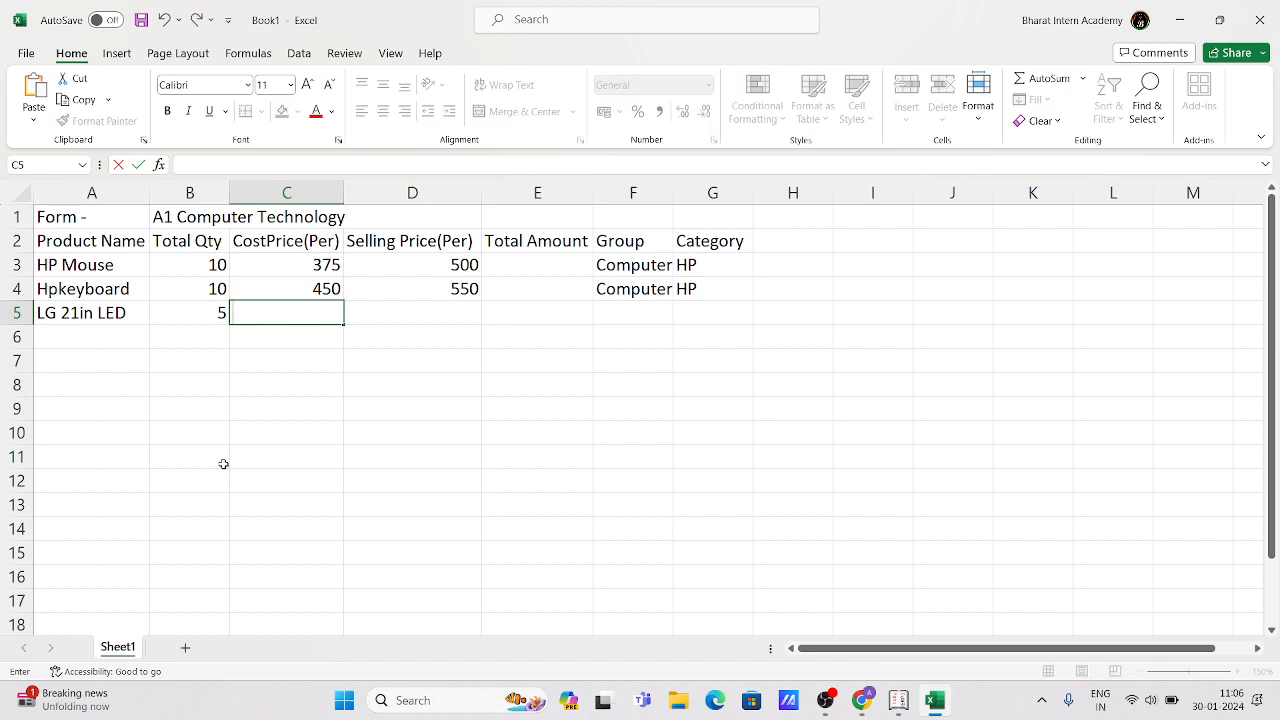
text(7000)
key(Tab)
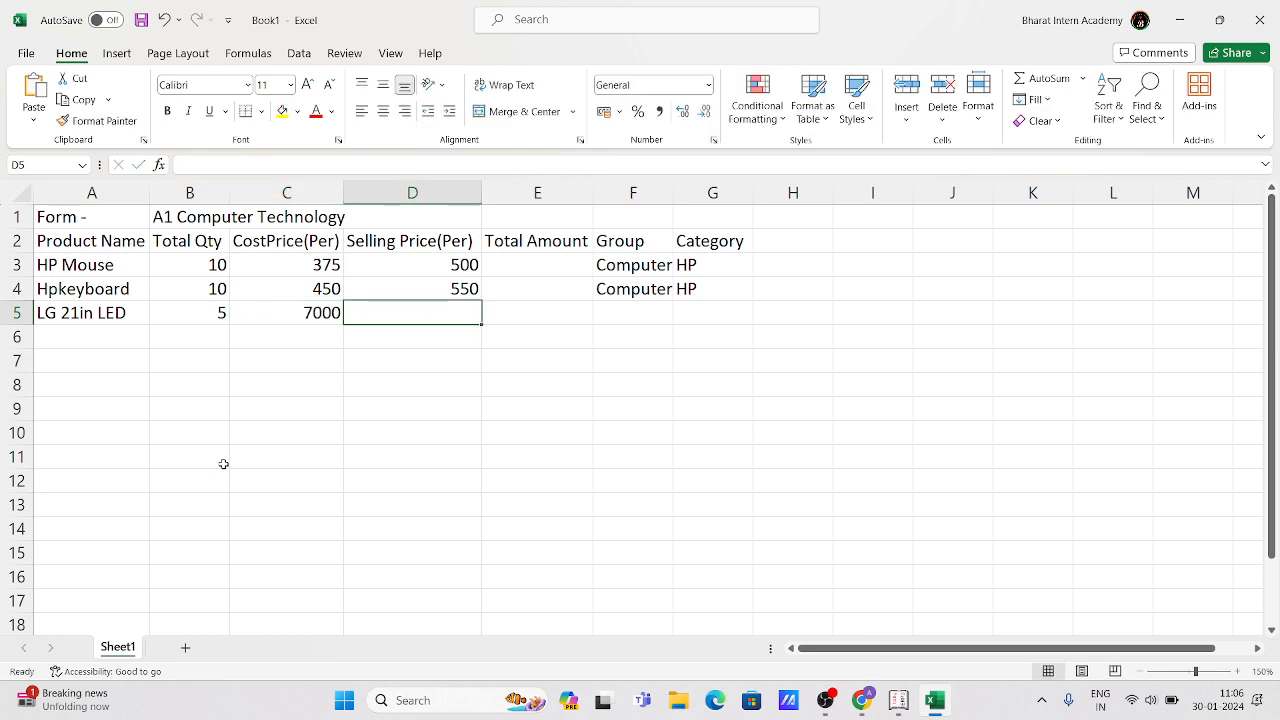
text(8000)
key(Tab)
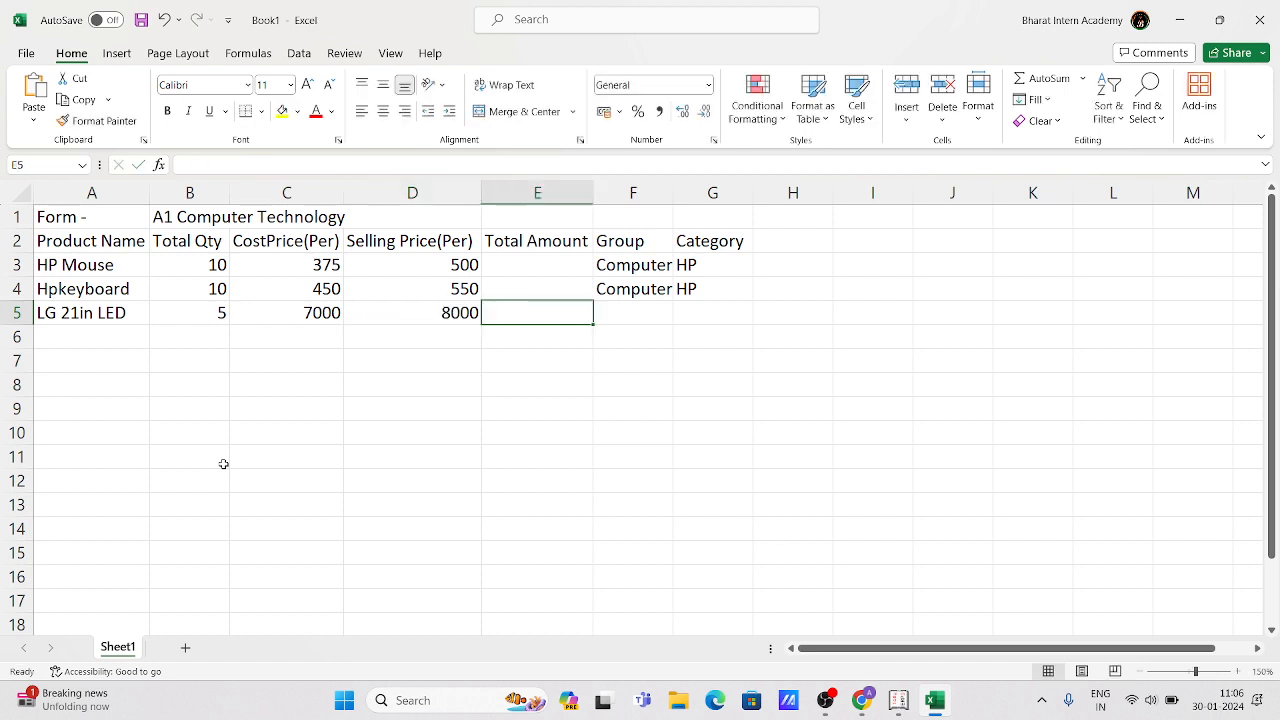
Set the LG LED row's group to "Computer" in F5 and its category to "LG" in G5
key(Tab)
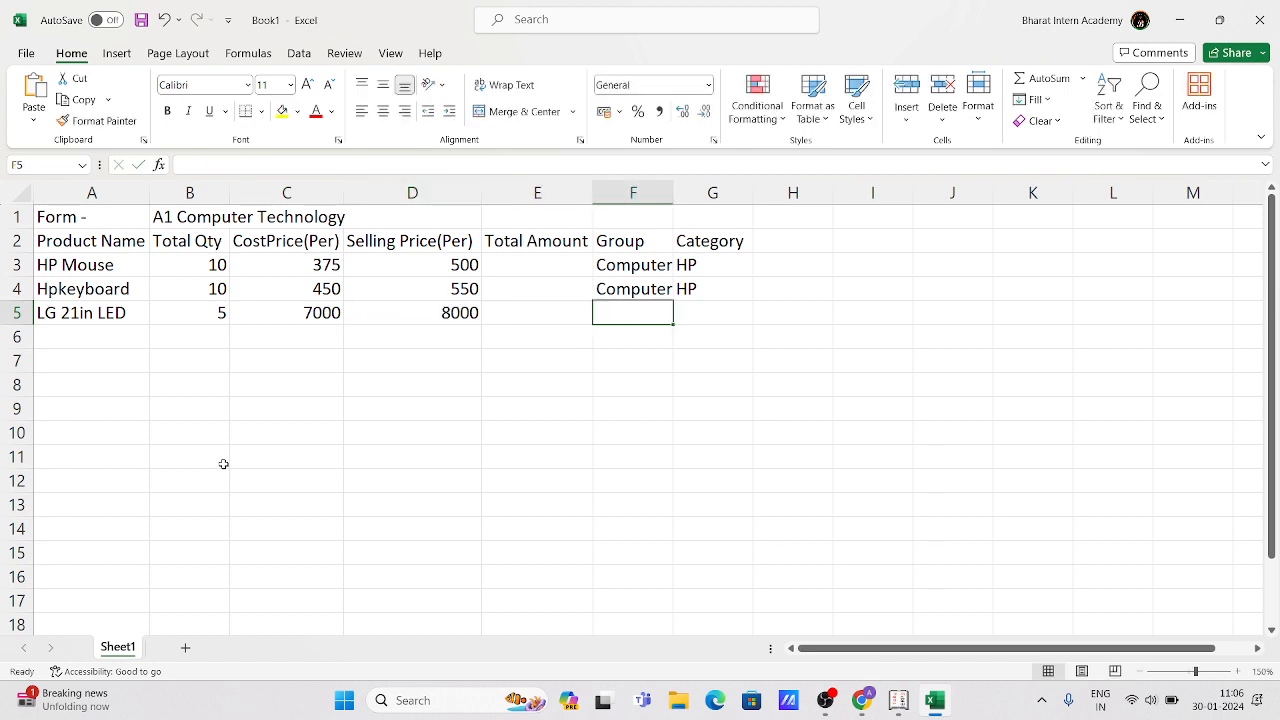
text(Computer)
key(Tab)
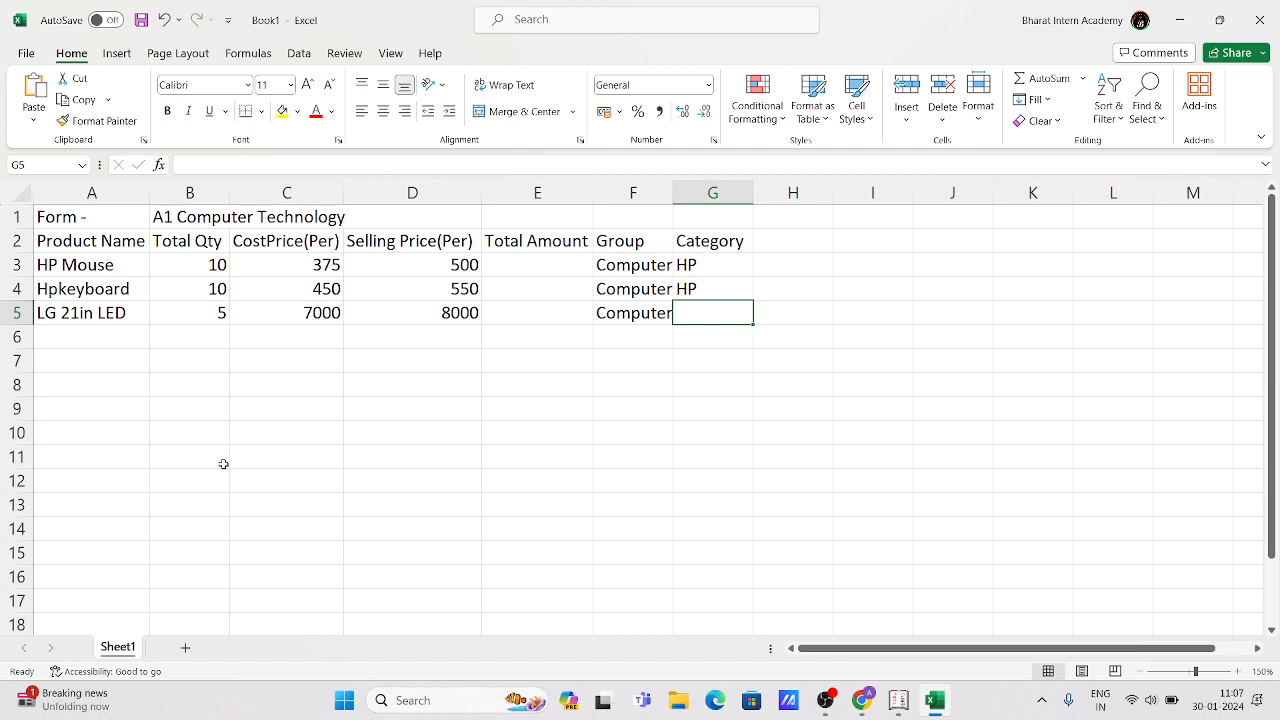
text(LG)
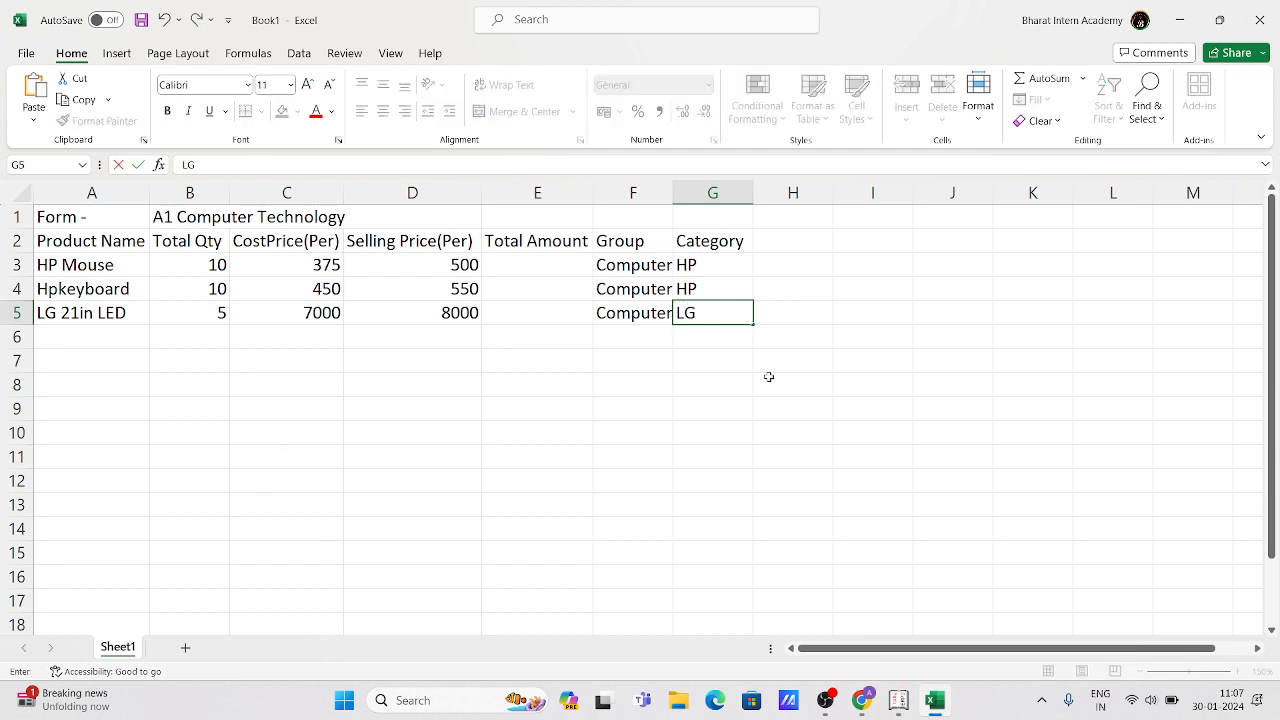
key(Return)
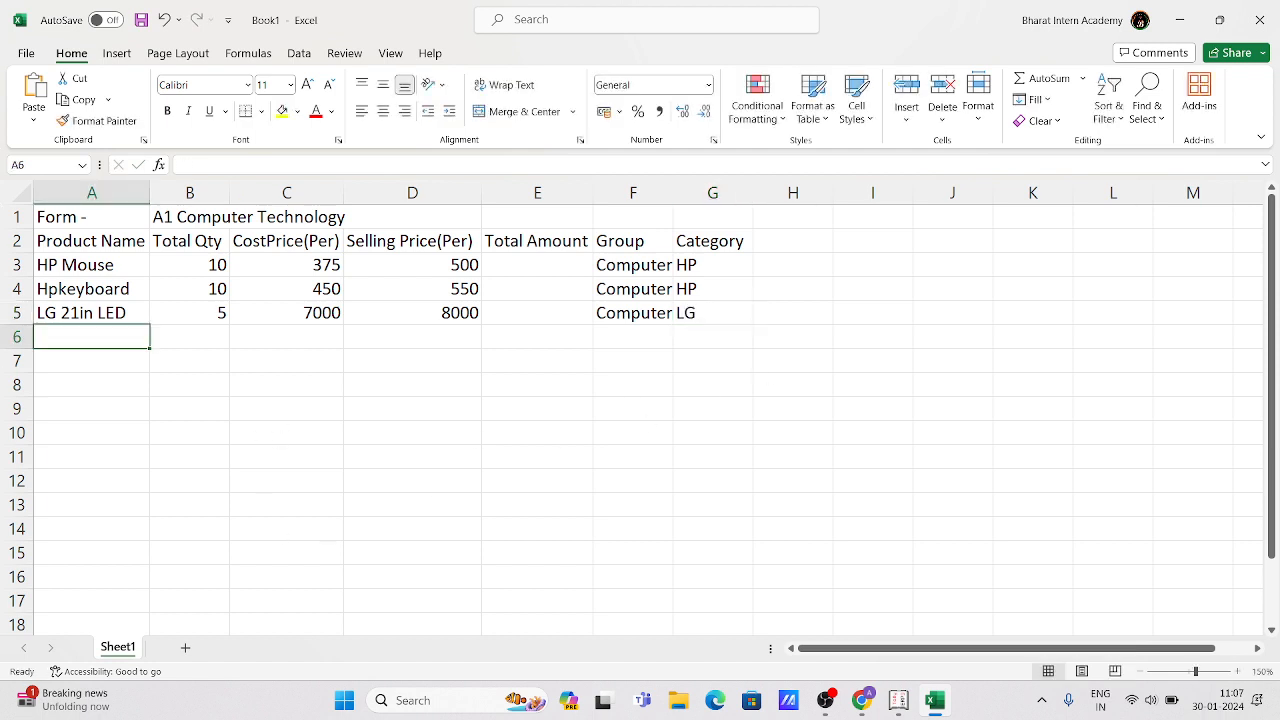
click(100, 394)
click(90, 338)
click(820, 243)
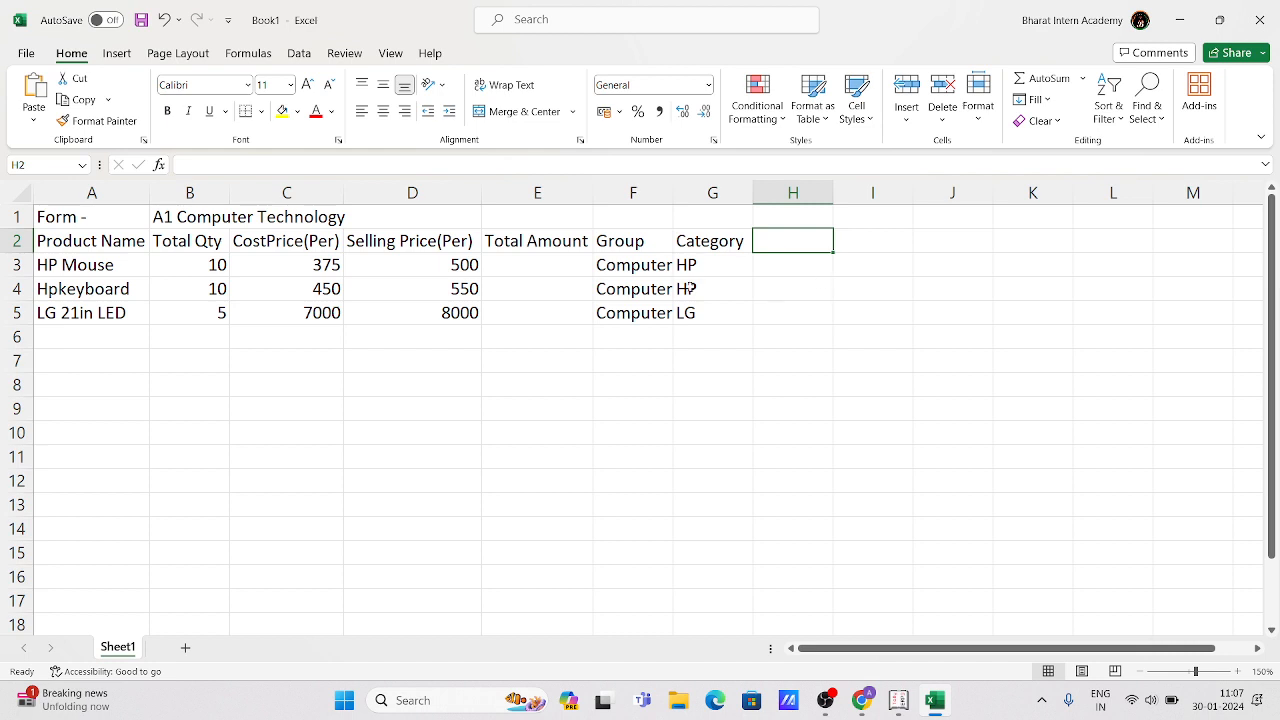
drag(78, 216, 334, 205)
click(412, 214)
Add the column heading "RejectionIN" in cell H2, after the Category heading
click(807, 244)
text(Reject)
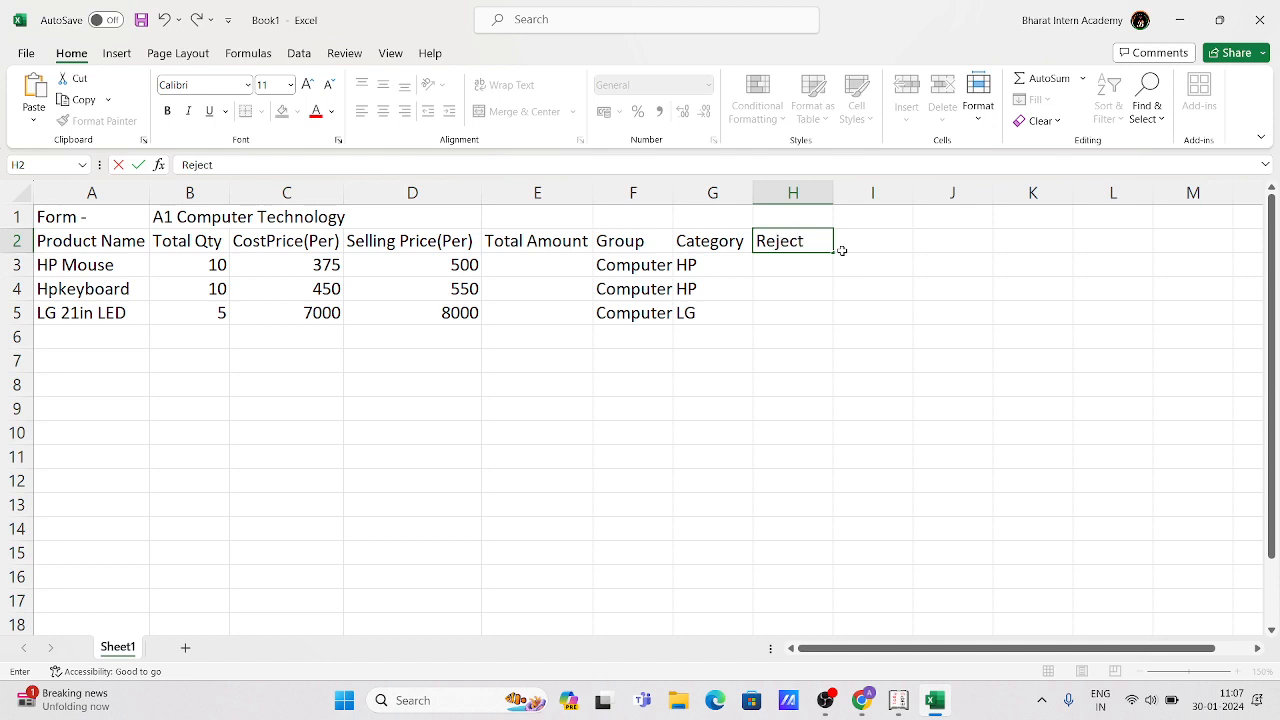
key(Return)
double_click(815, 241)
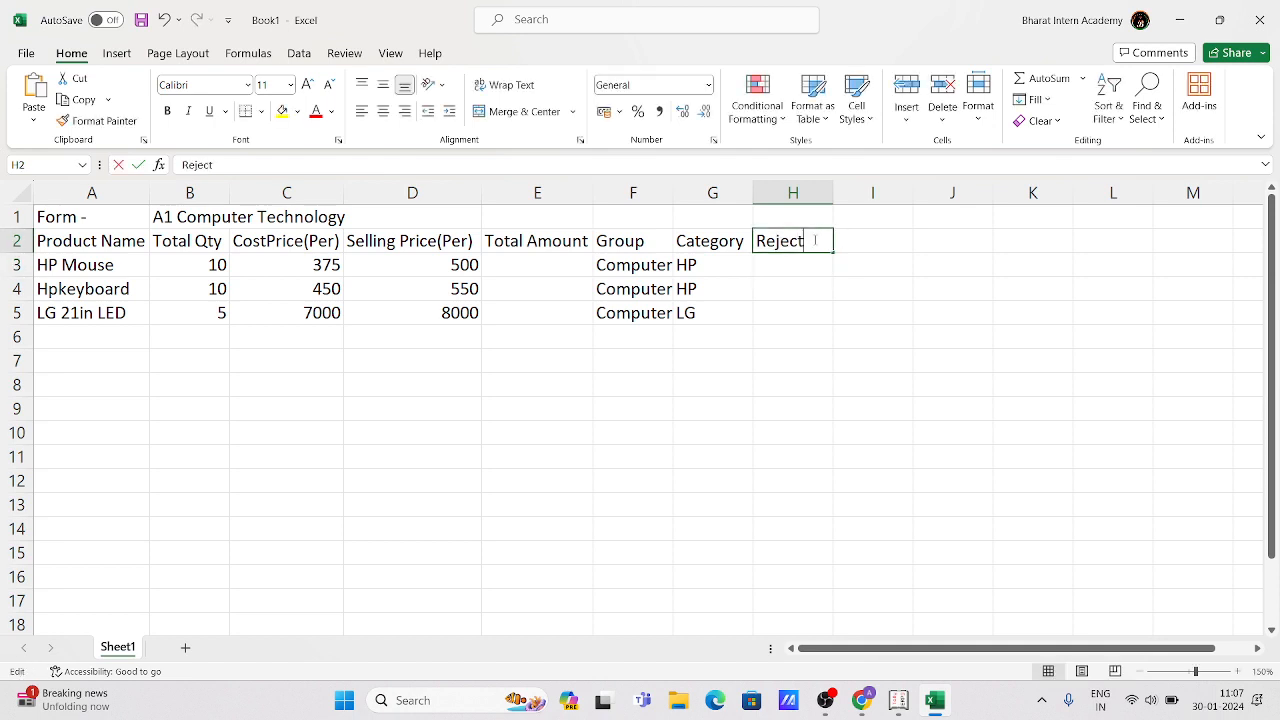
text(ion)
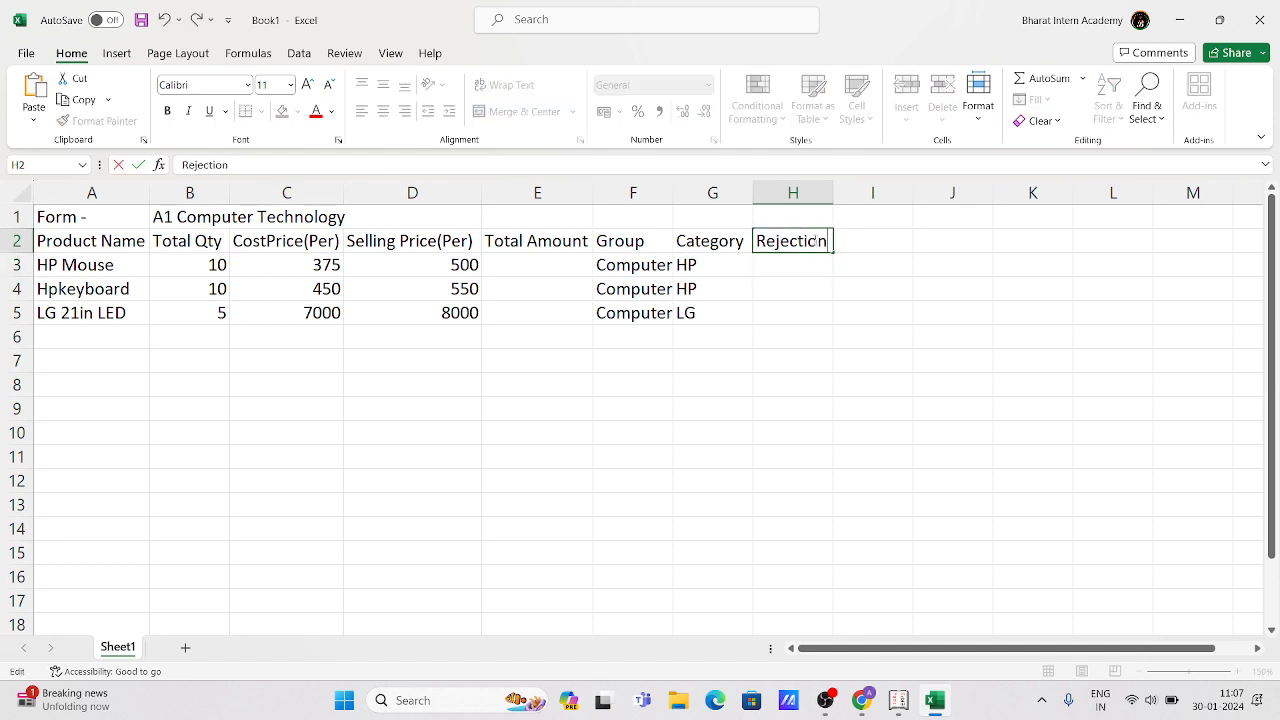
text(IN)
key(BackSpace)
text(IN)
key(Return)
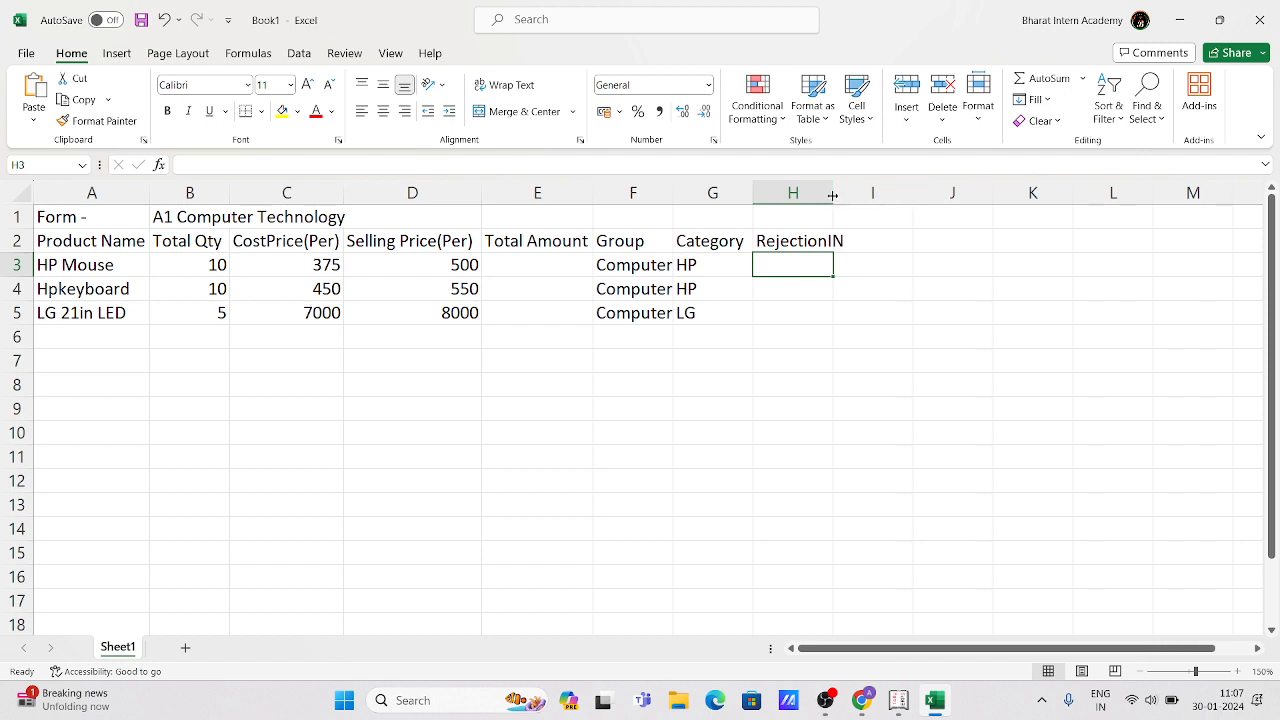
Fit column H to its heading's width and change the heading in H2 to "Rejectionin"
double_click(833, 193)
click(844, 240)
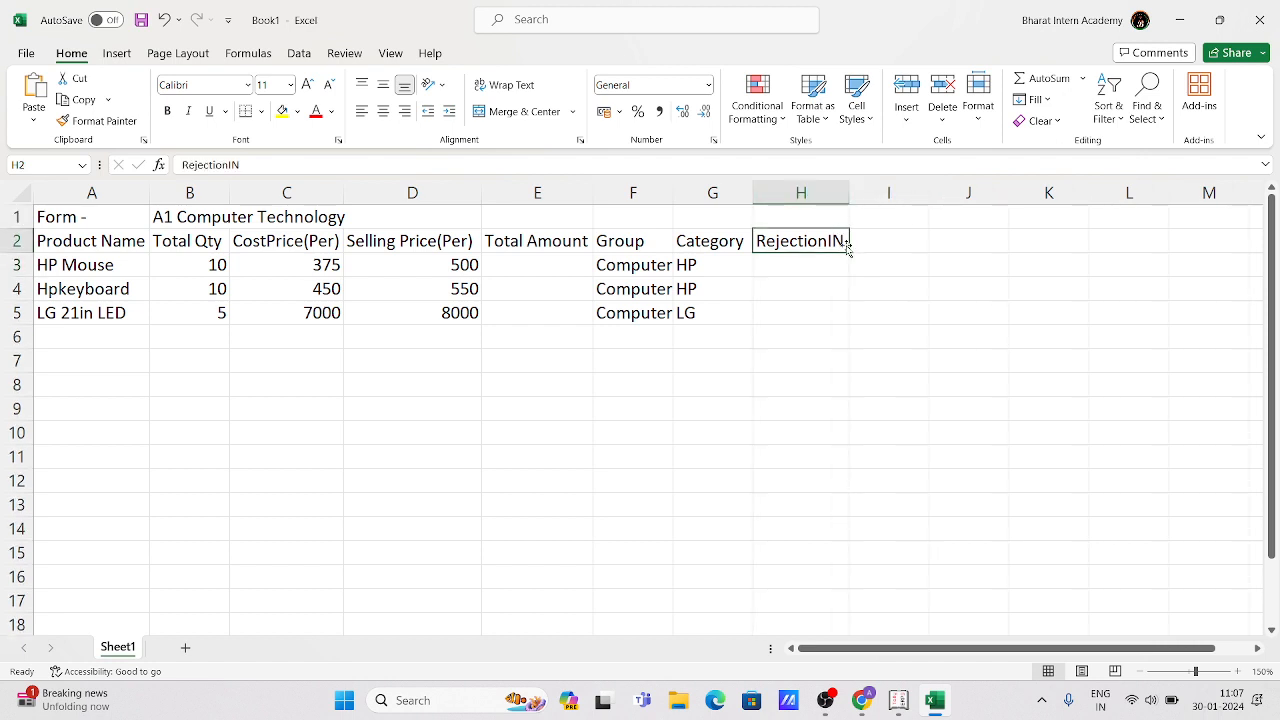
key(F2)
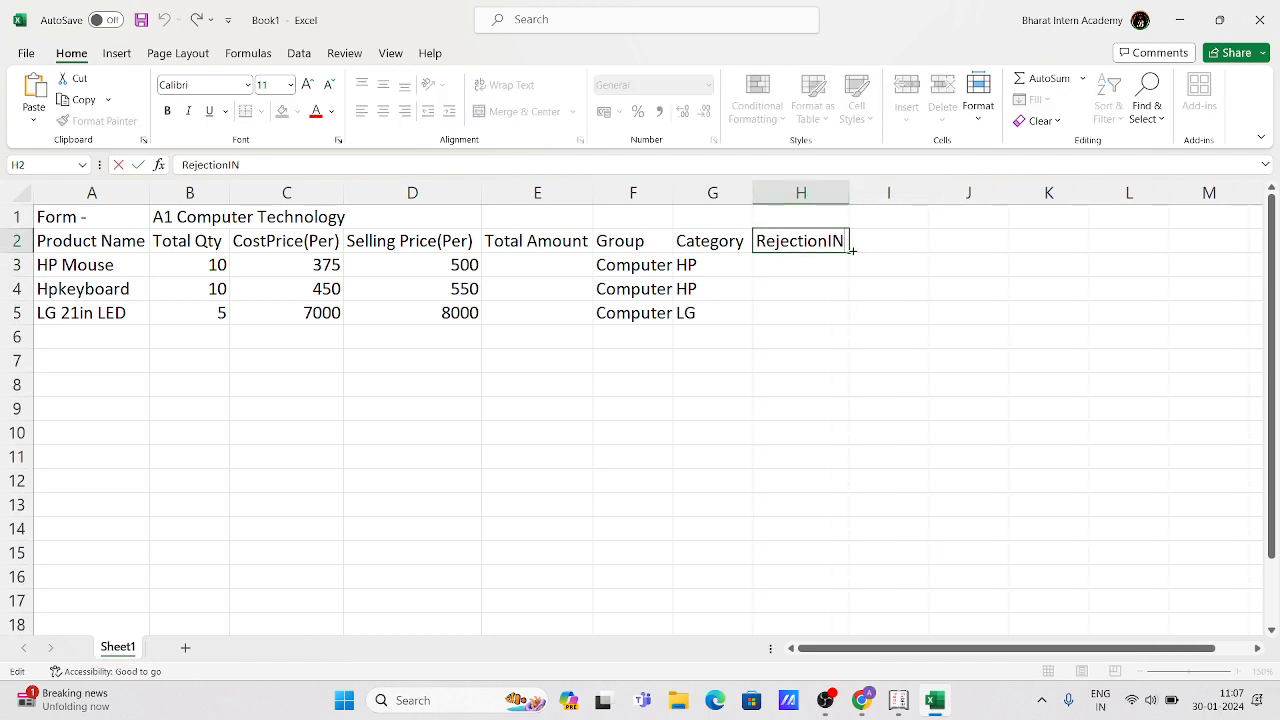
key(BackSpace)
key(BackSpace)
text(in)
key(Return)
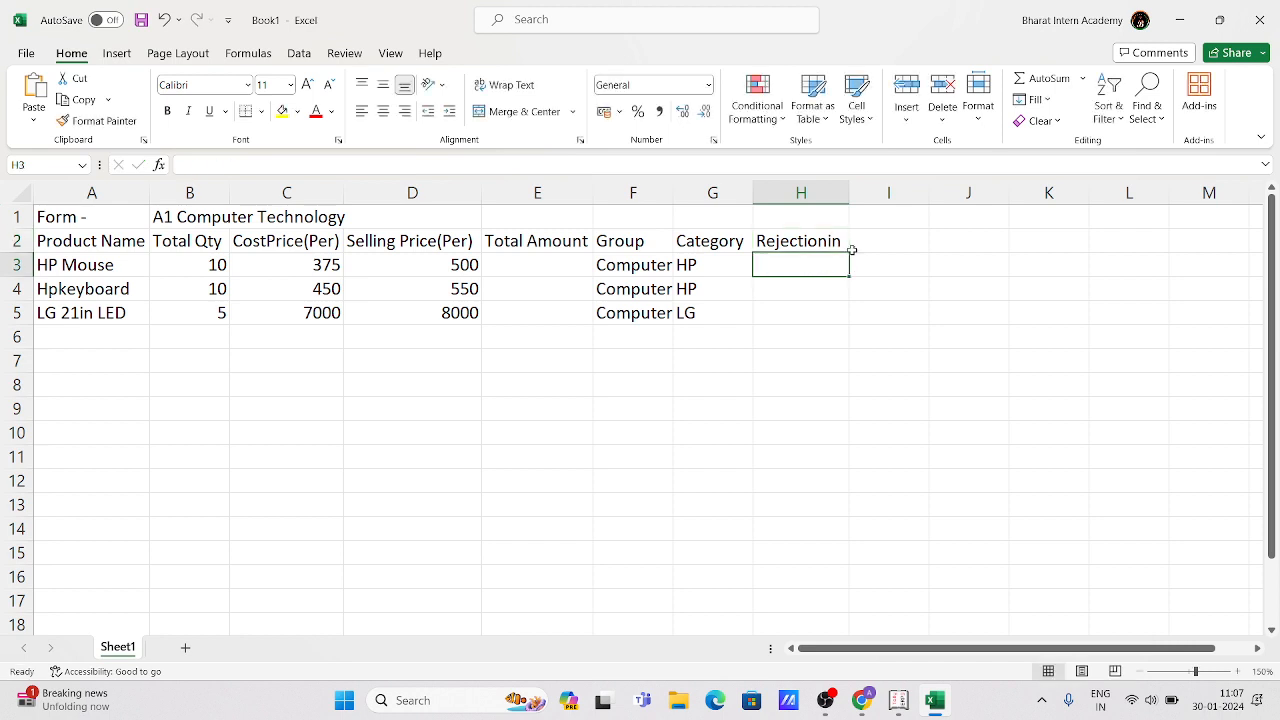
Enter the label "TO-" in cell A6 and the recipient's full name in B6
click(87, 338)
text(tpo)
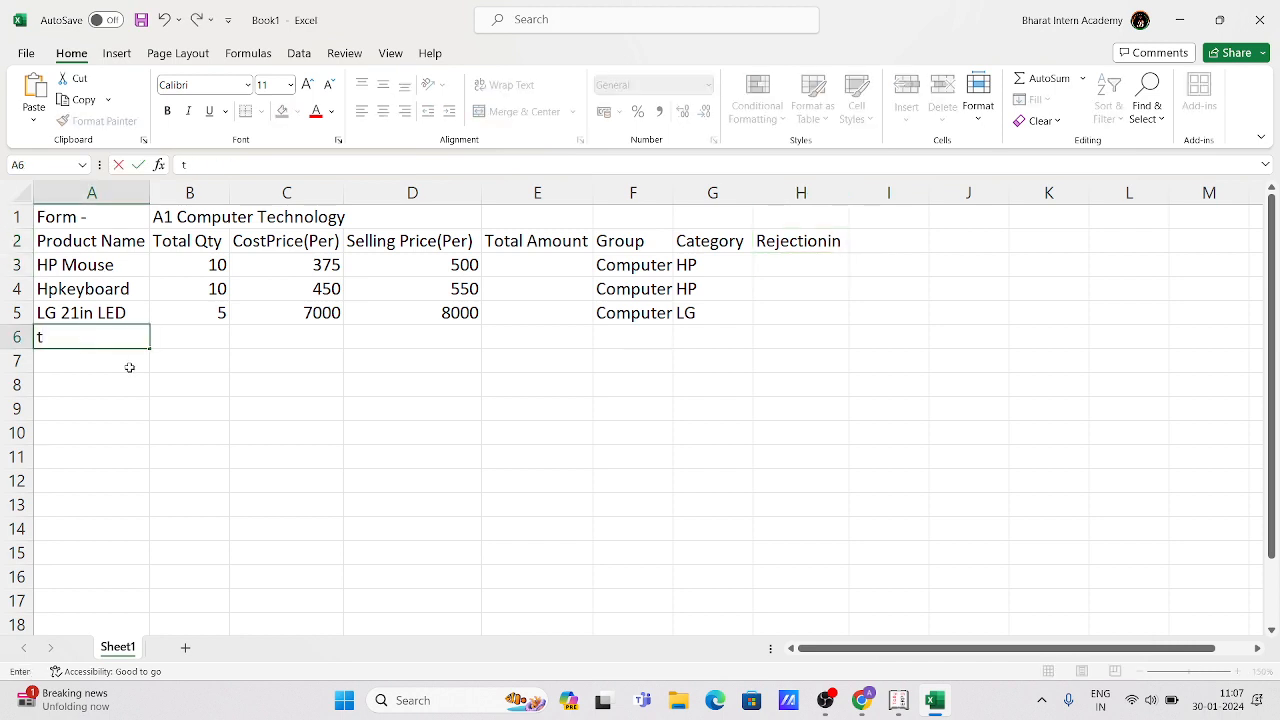
key(BackSpace)
key(BackSpace)
key(BackSpace)
text(to-)
key(BackSpace)
key(BackSpace)
key(BackSpace)
text(to)
key(BackSpace)
key(BackSpace)
text(TO-)
key(Tab)
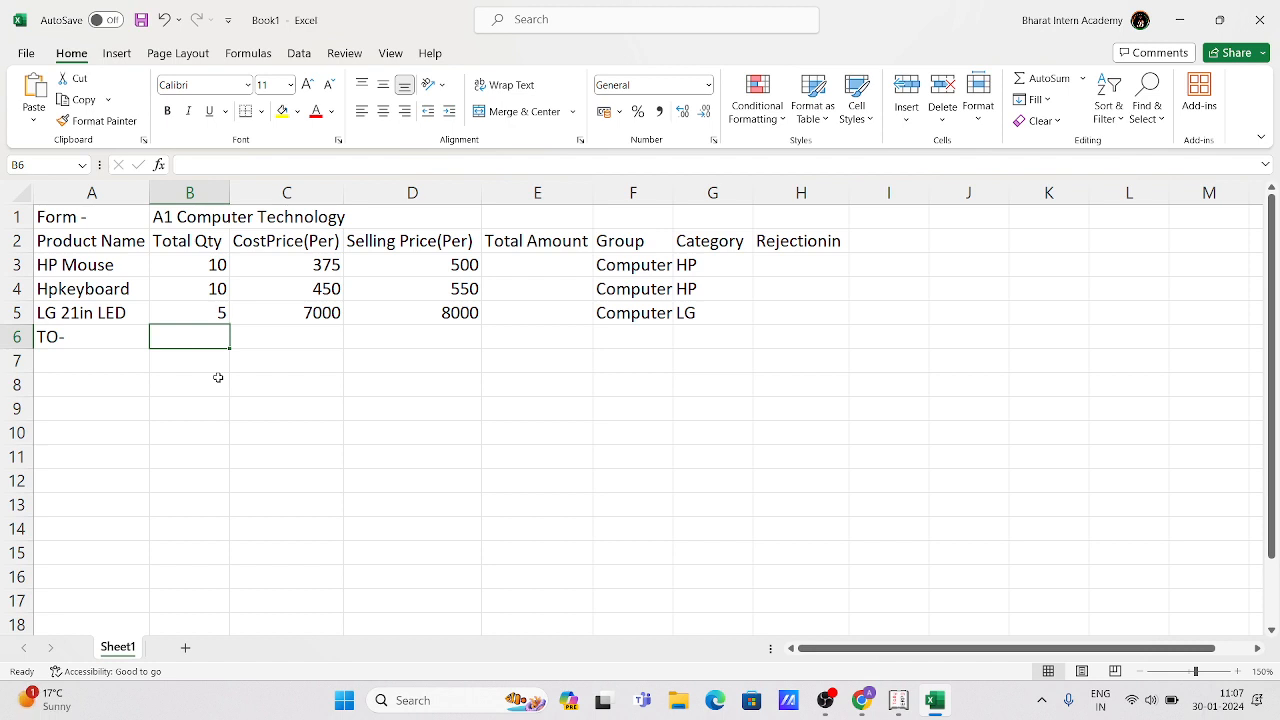
text(R)
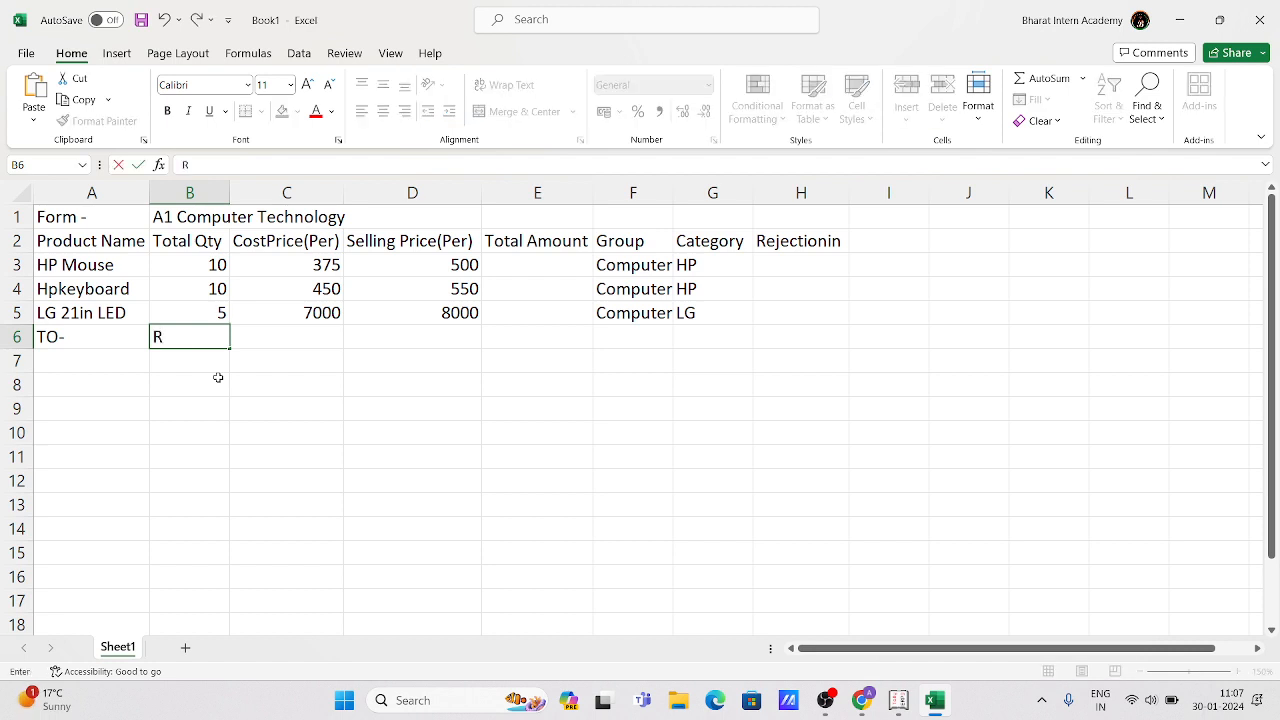
text(ahul Kumar)
key(Return)
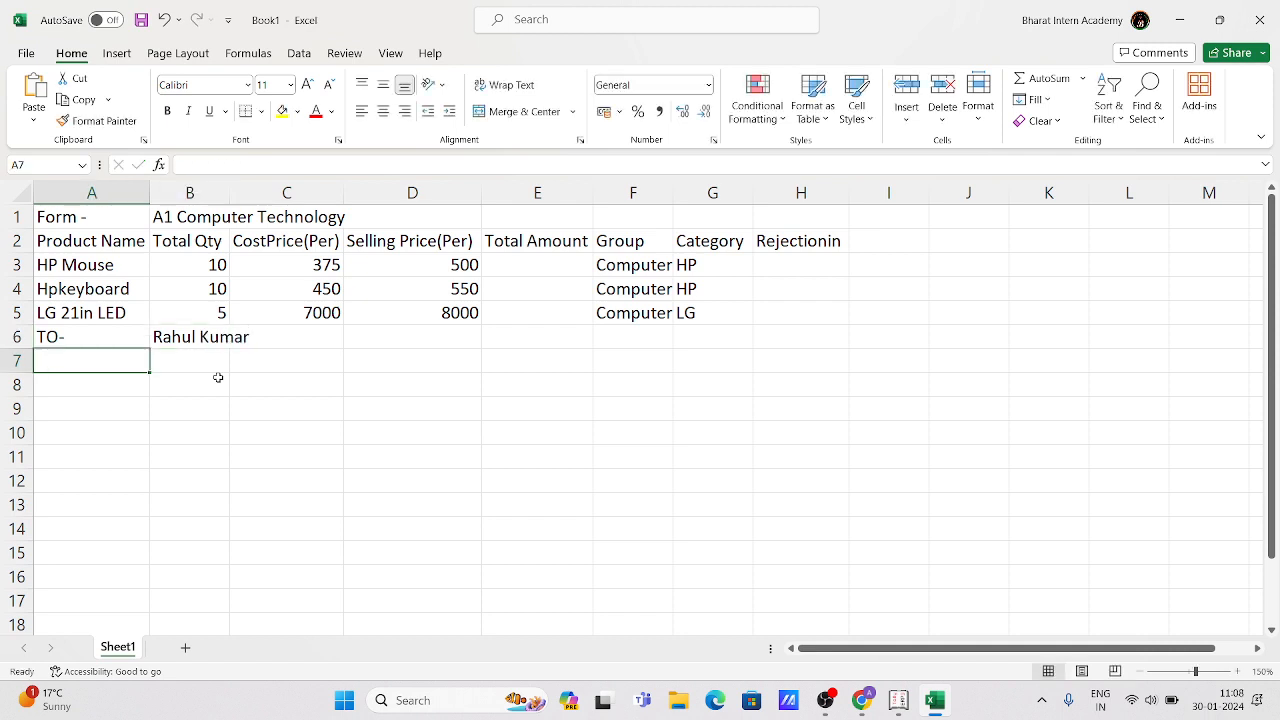
Enter the product "HP Mouse" in cell A7 with quantity 2 in B7
text(hp)
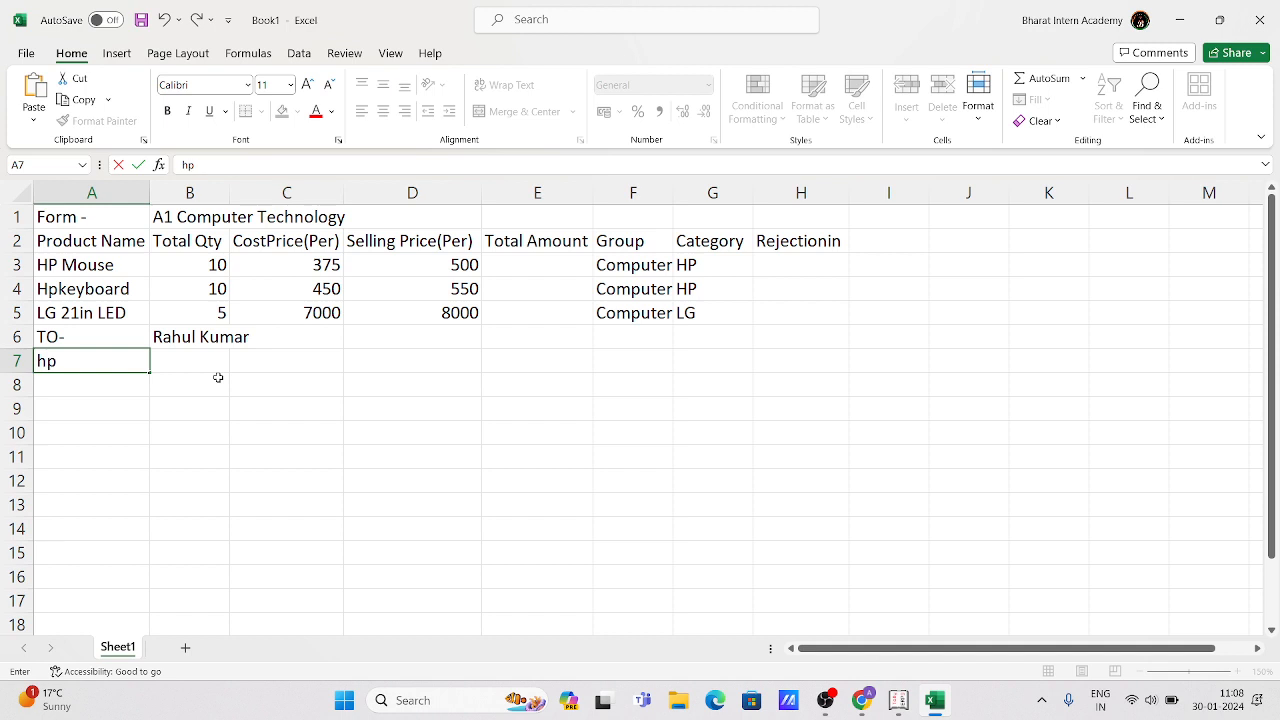
key(BackSpace)
key(BackSpace)
text(HP)
key(Tab)
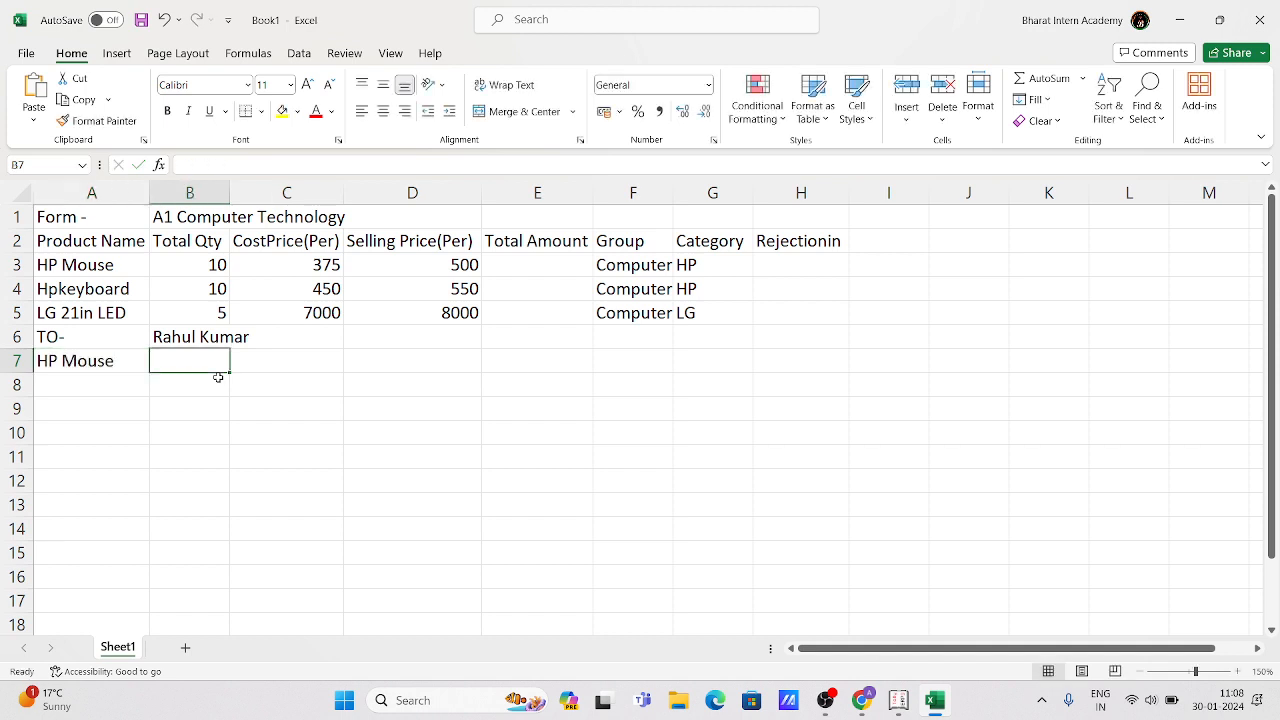
text(2)
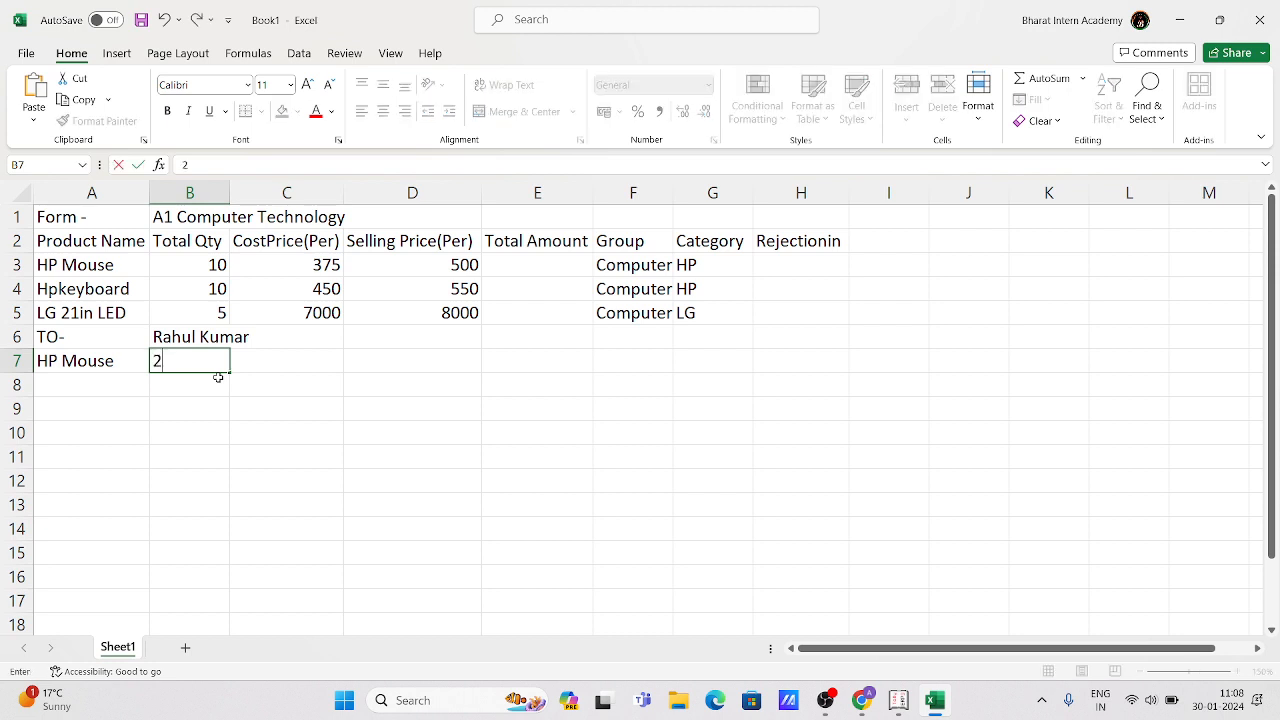
key(Tab)
click(300, 422)
Enter the product "Hp keyboard" in cell A8 with quantity 2 in B8
click(93, 383)
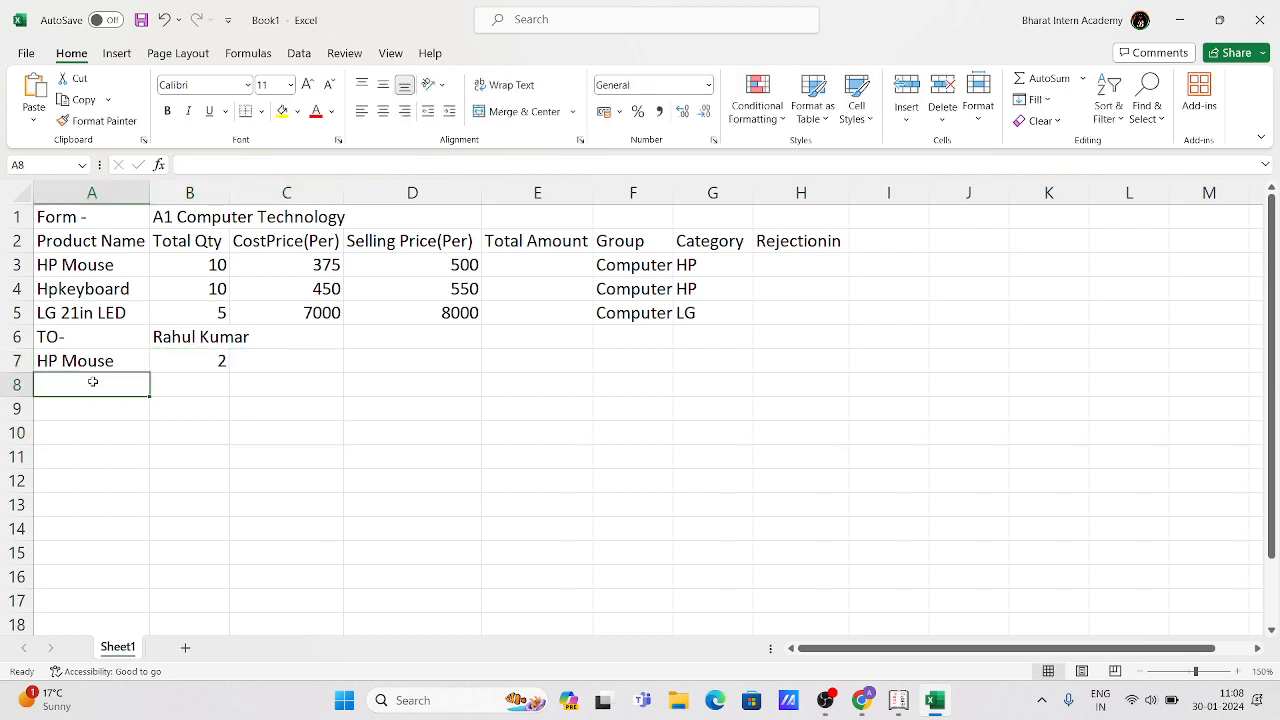
text(H)
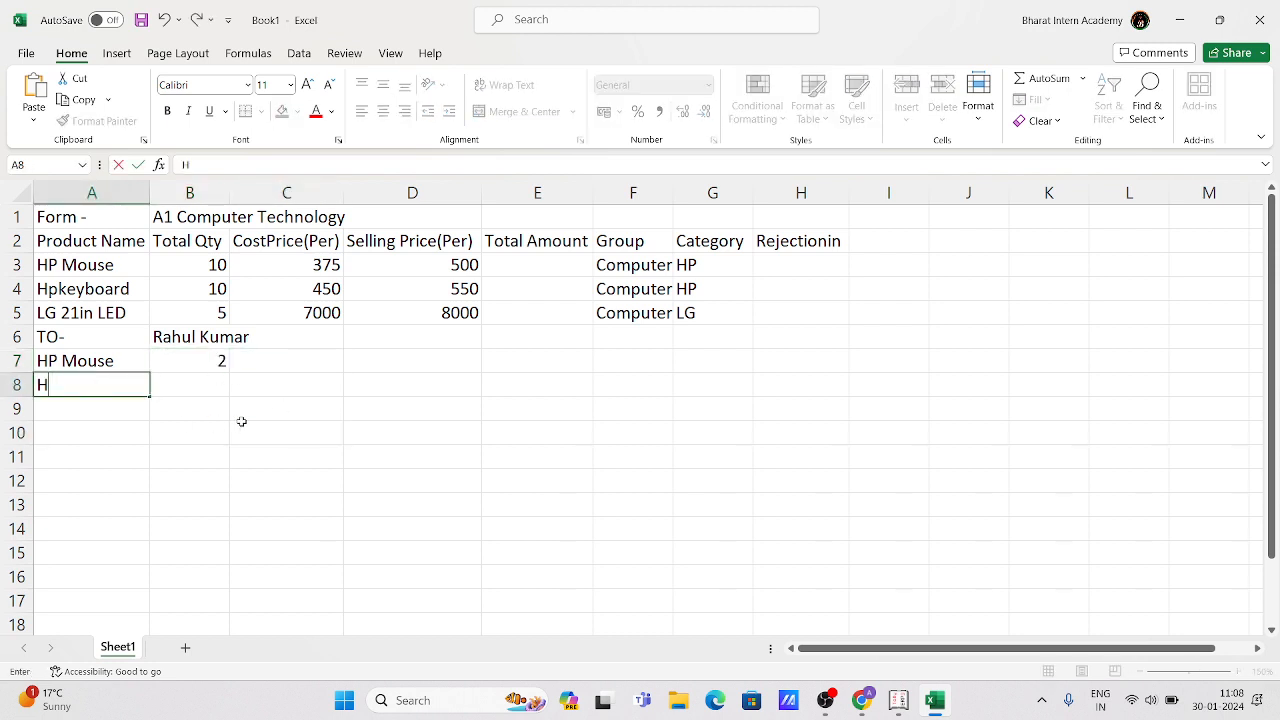
text(p )
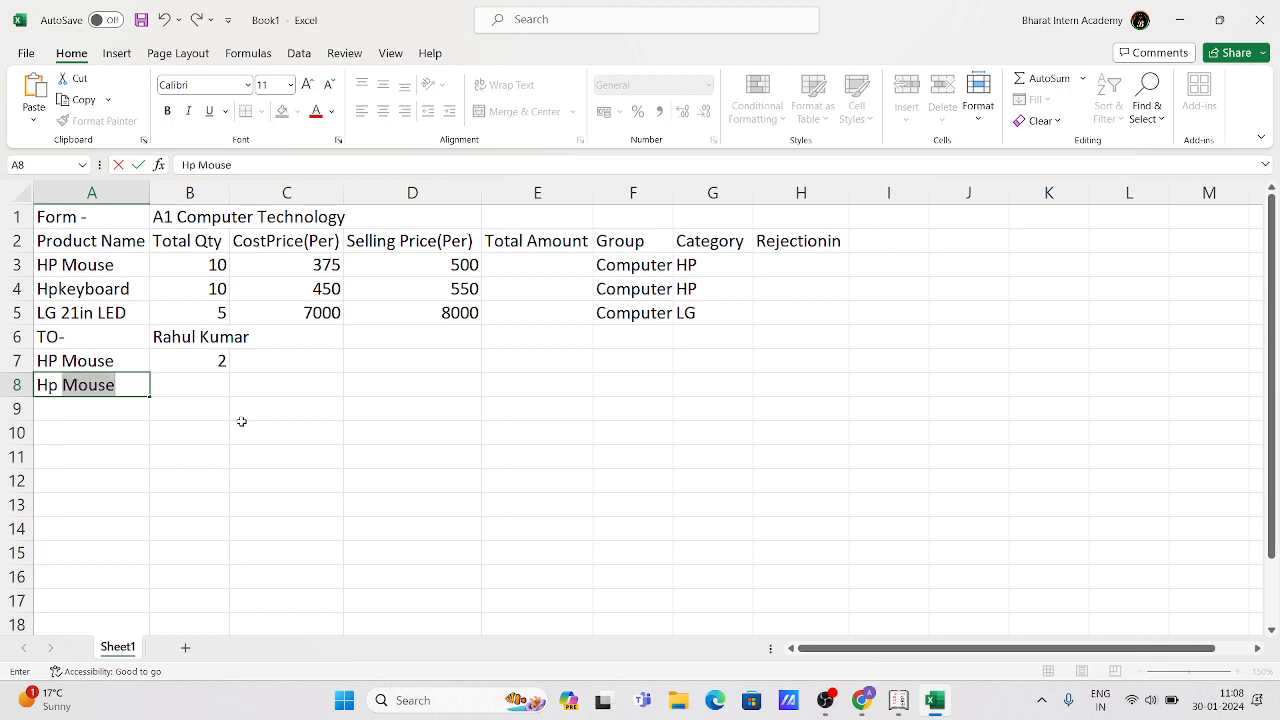
text(keyboard)
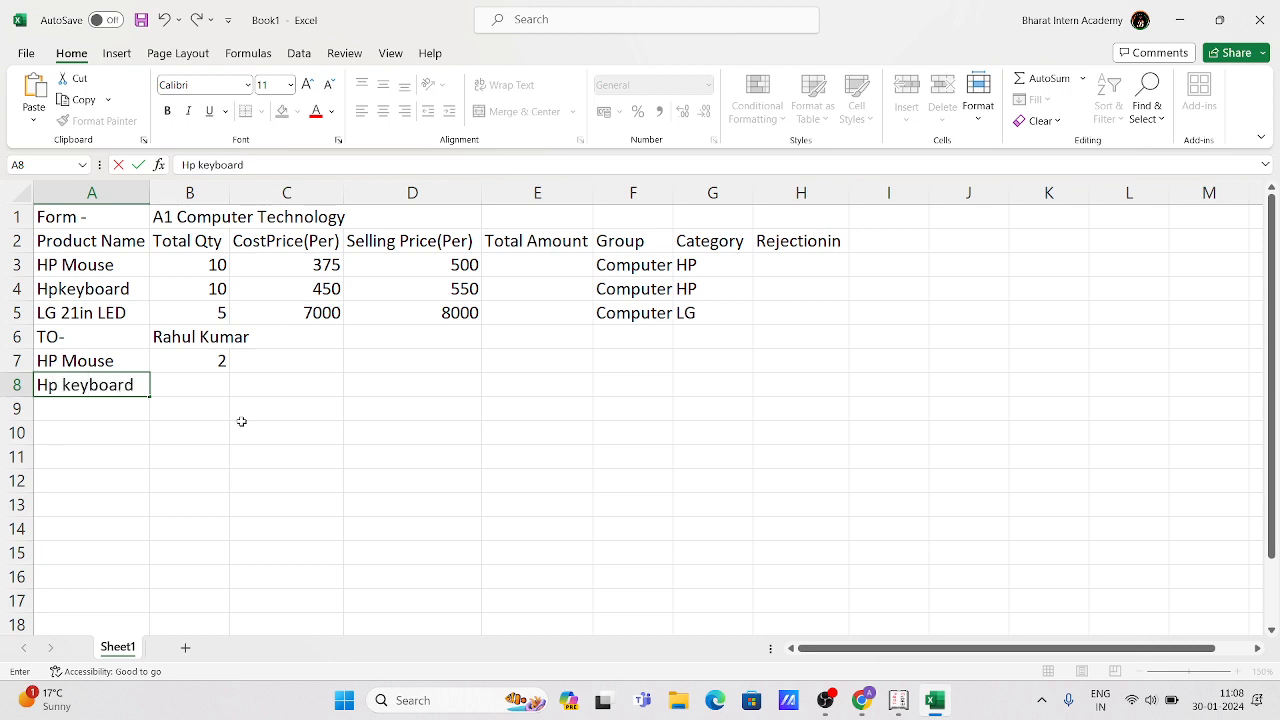
key(Tab)
text(2)
key(Tab)
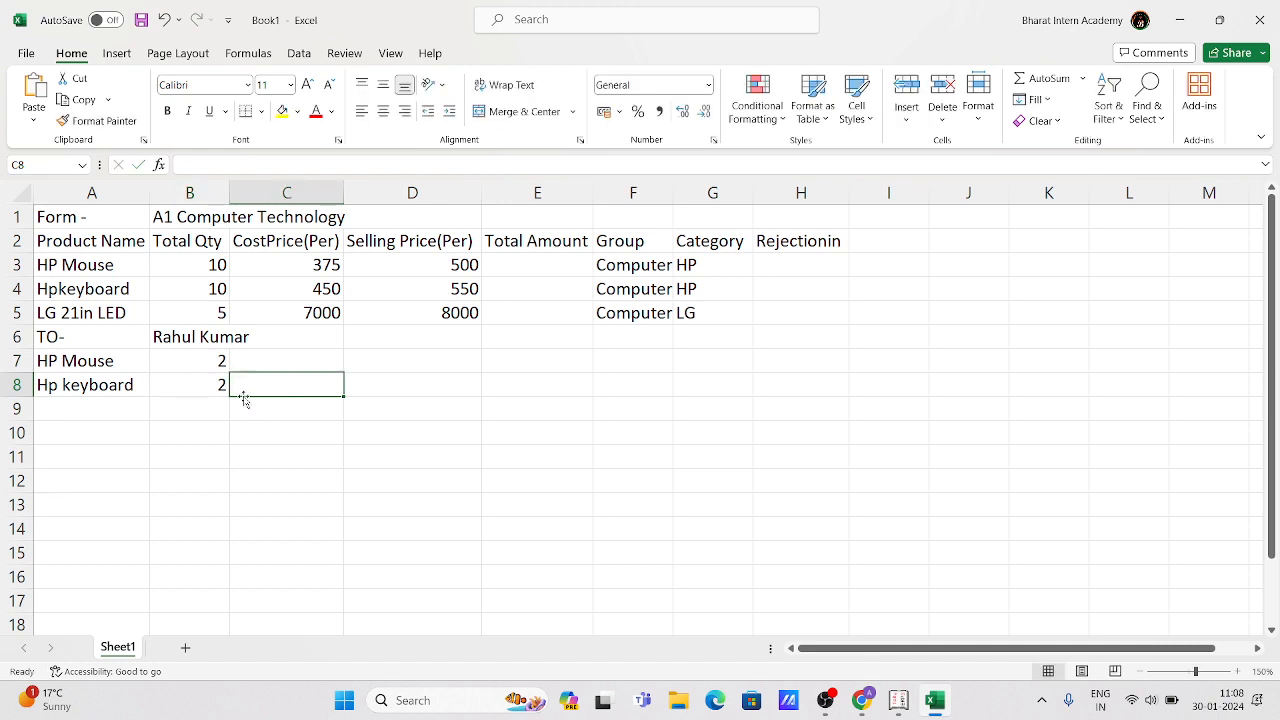
Enter the label "Sell" in cell D6 on the first recipient's row, removing the rest of the auto-completed heading text
click(427, 335)
text(Selling Price(Per)
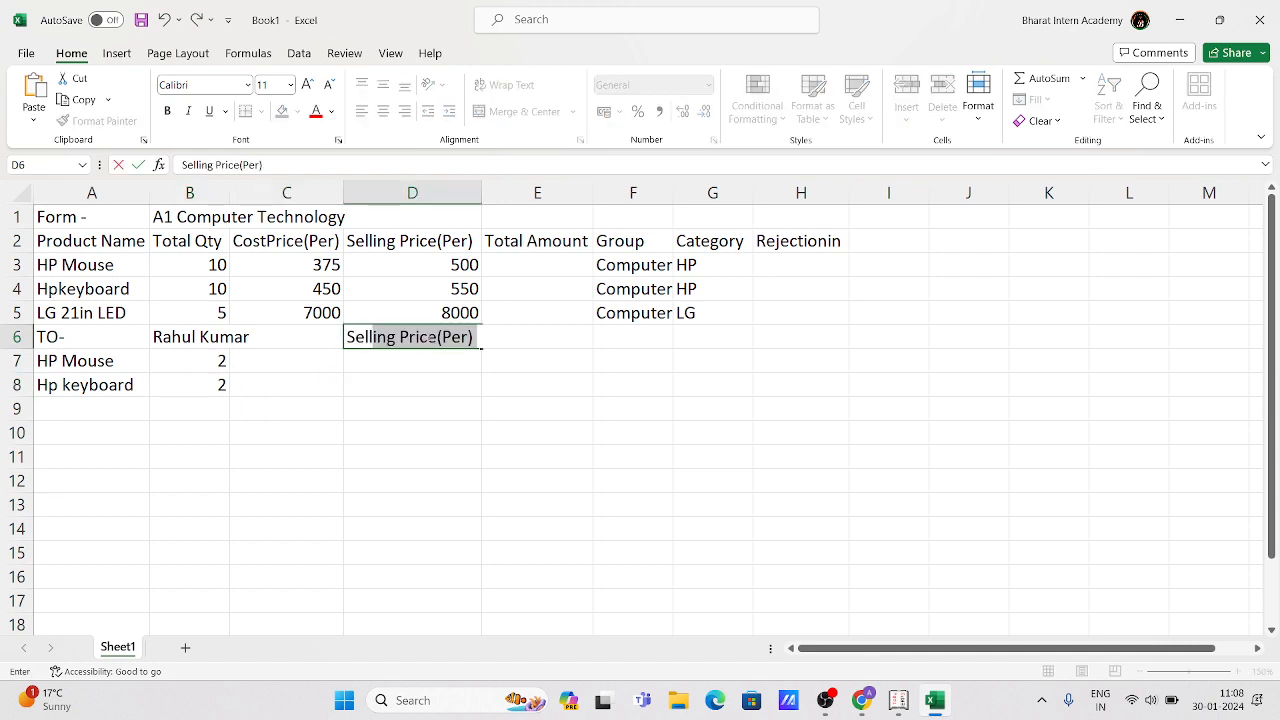
key(Return)
click(427, 335)
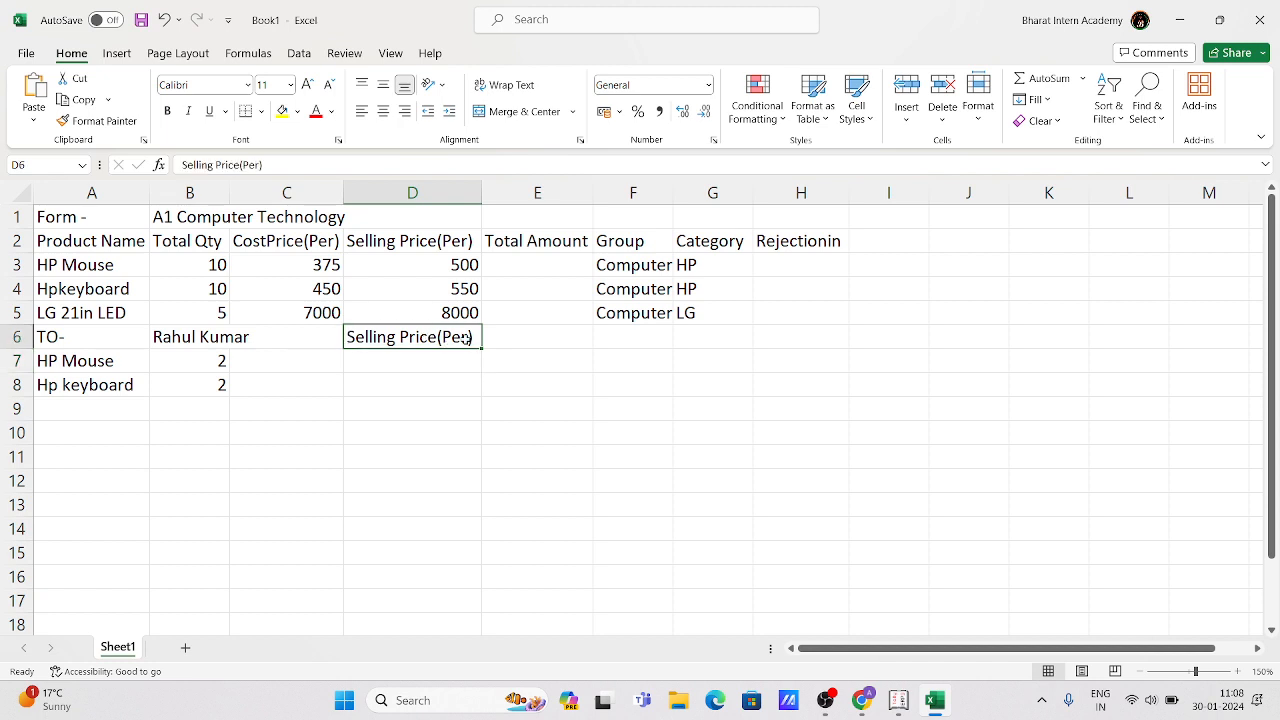
double_click(478, 338)
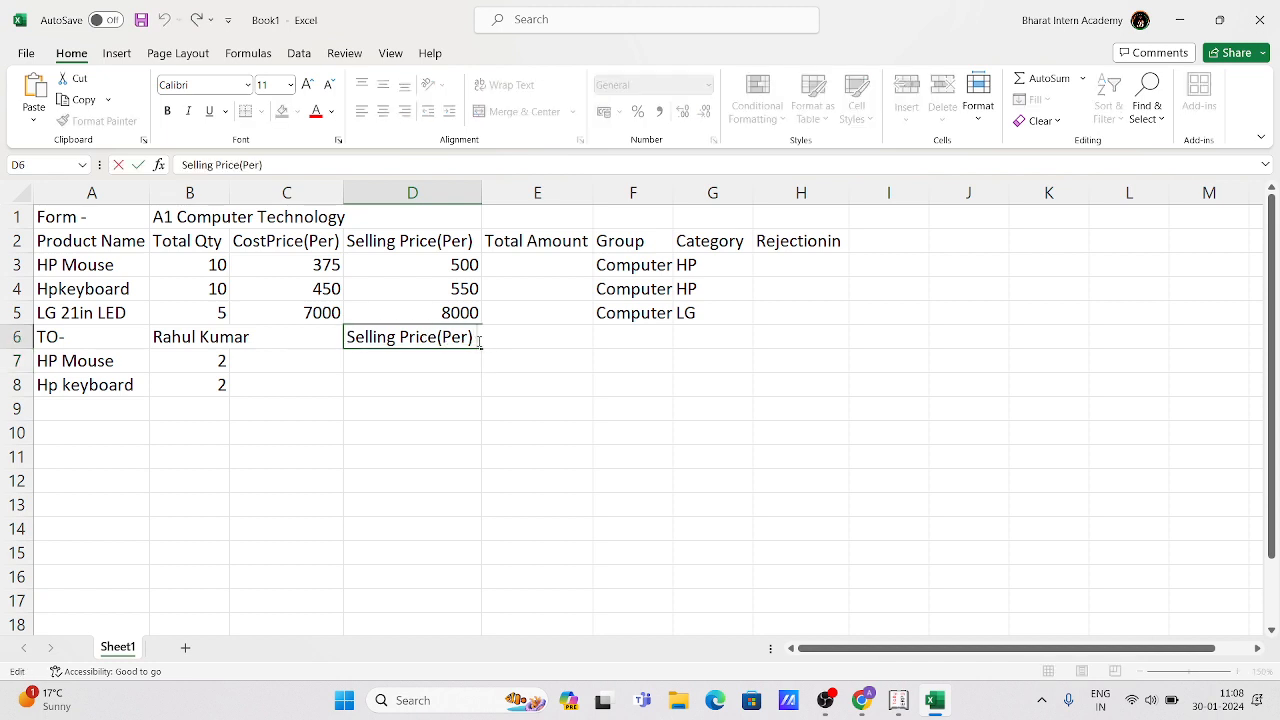
key(BackSpace)
key(BackSpace)
key(BackSpace)
key(BackSpace)
key(BackSpace)
key(BackSpace)
key(BackSpace)
key(BackSpace)
key(BackSpace)
key(BackSpace)
key(BackSpace)
key(BackSpace)
key(BackSpace)
key(BackSpace)
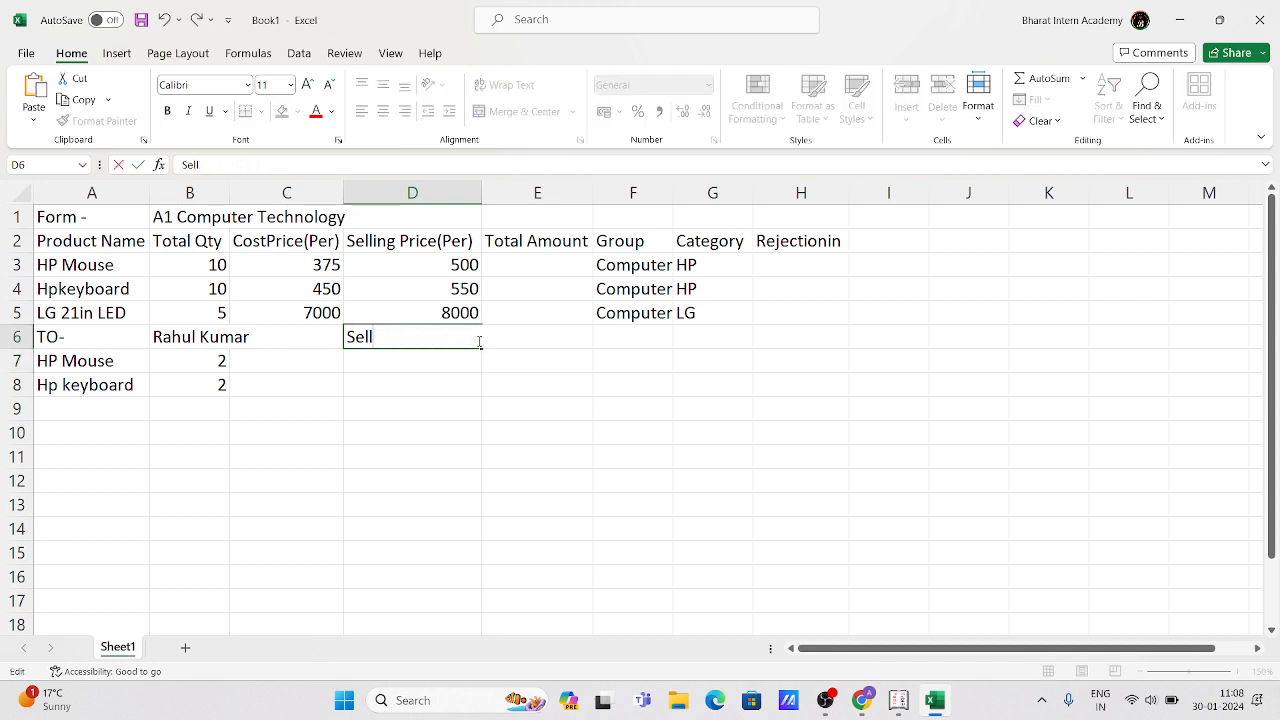
key(Return)
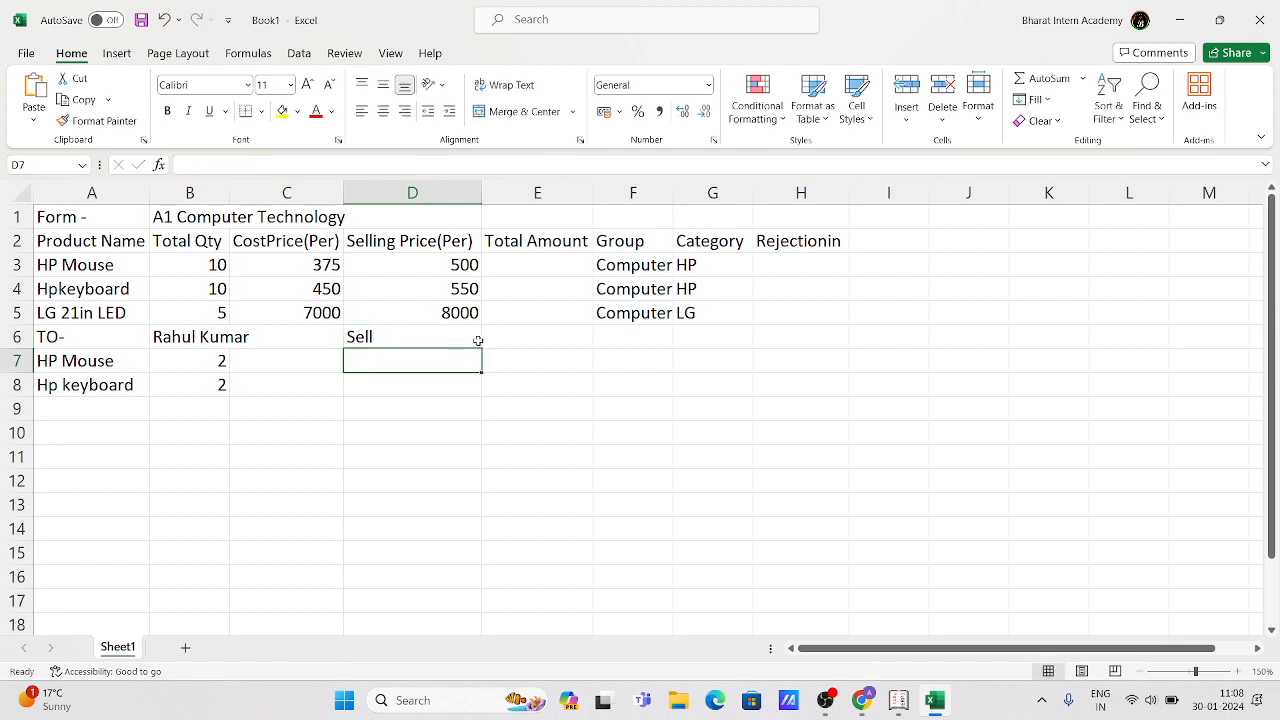
Enter the label "TO-" in cell A9 and the second recipient's first name in A10
click(73, 410)
text(to-)
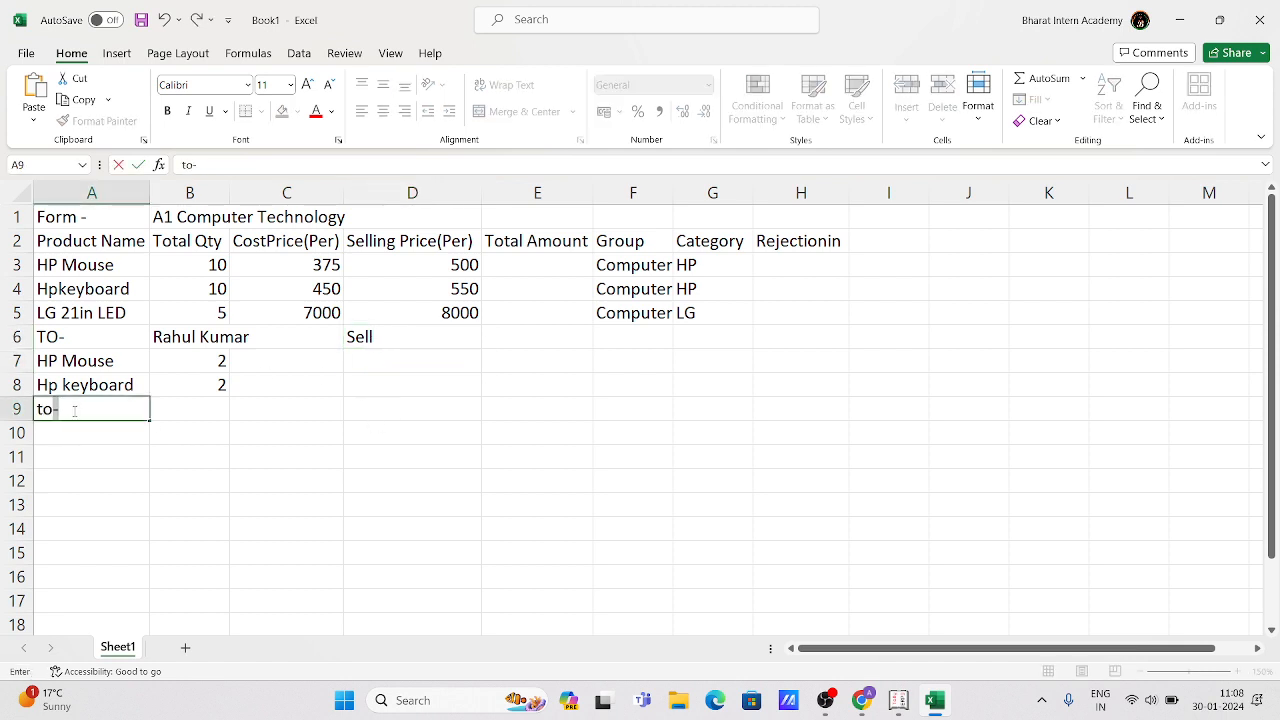
key(BackSpace)
key(BackSpace)
text(To)
key(Return)
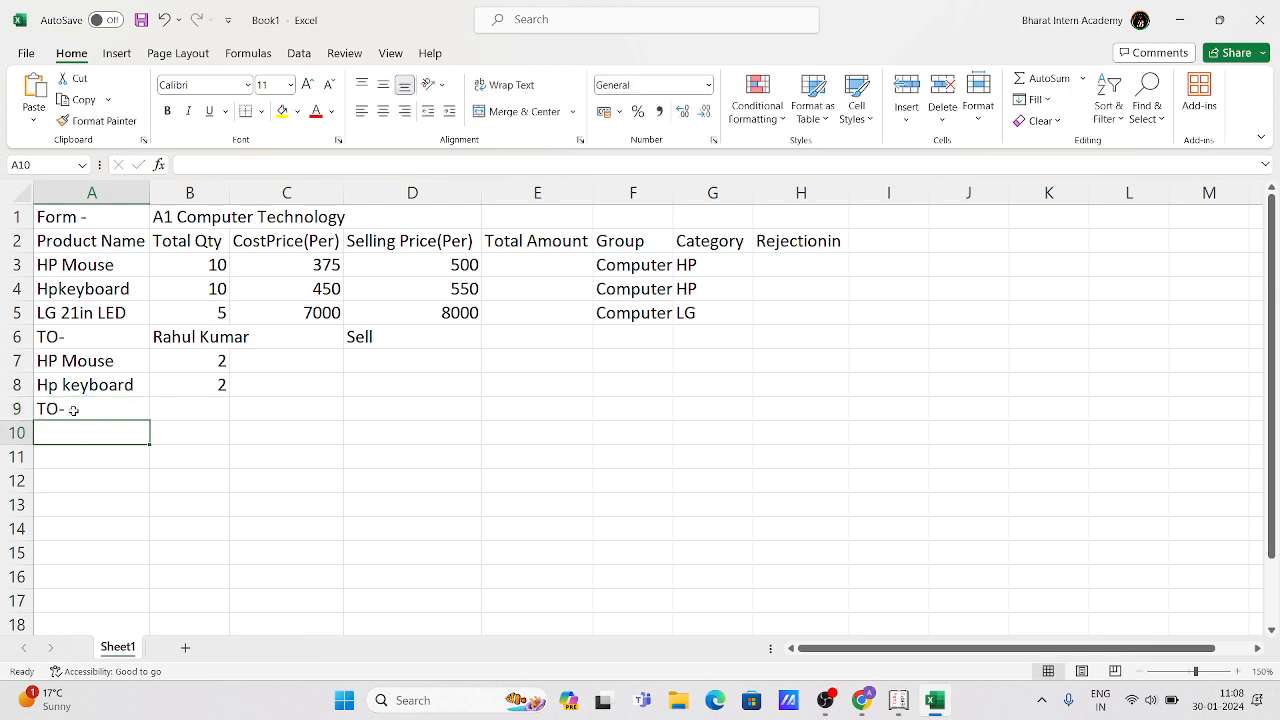
text(Aha)
key(BackSpace)
key(BackSpace)
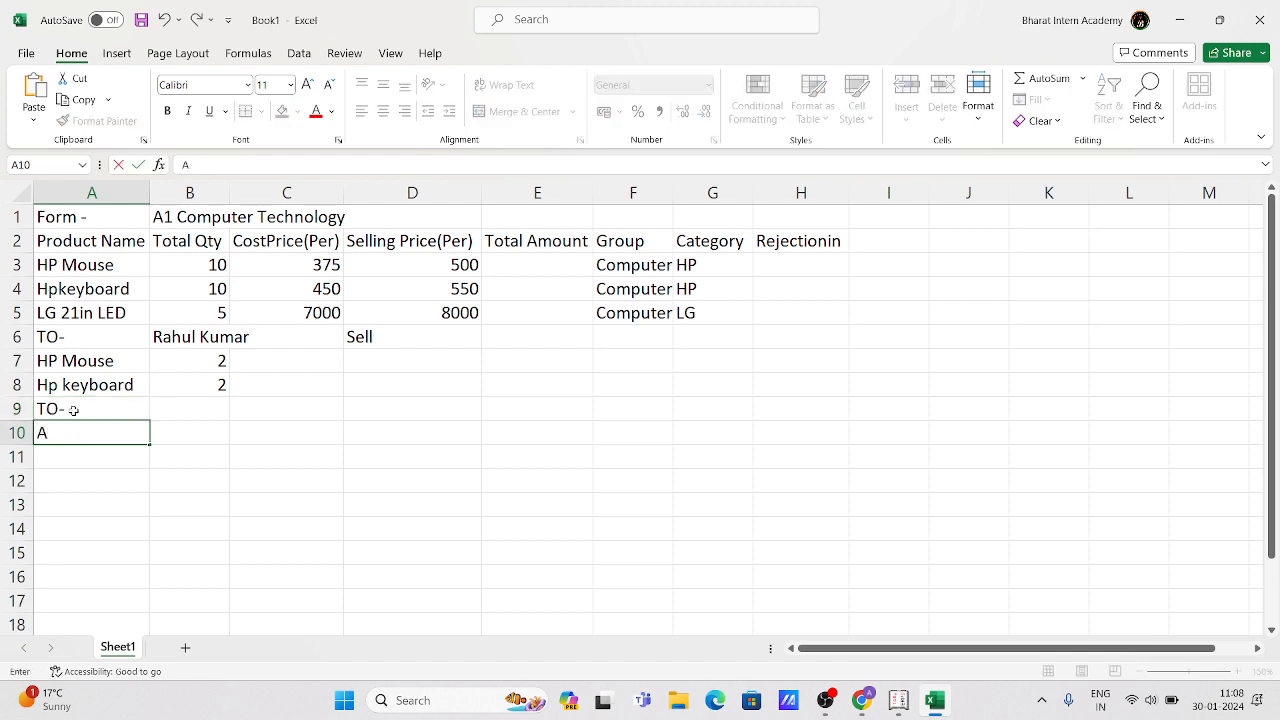
text(jay)
key(Tab)
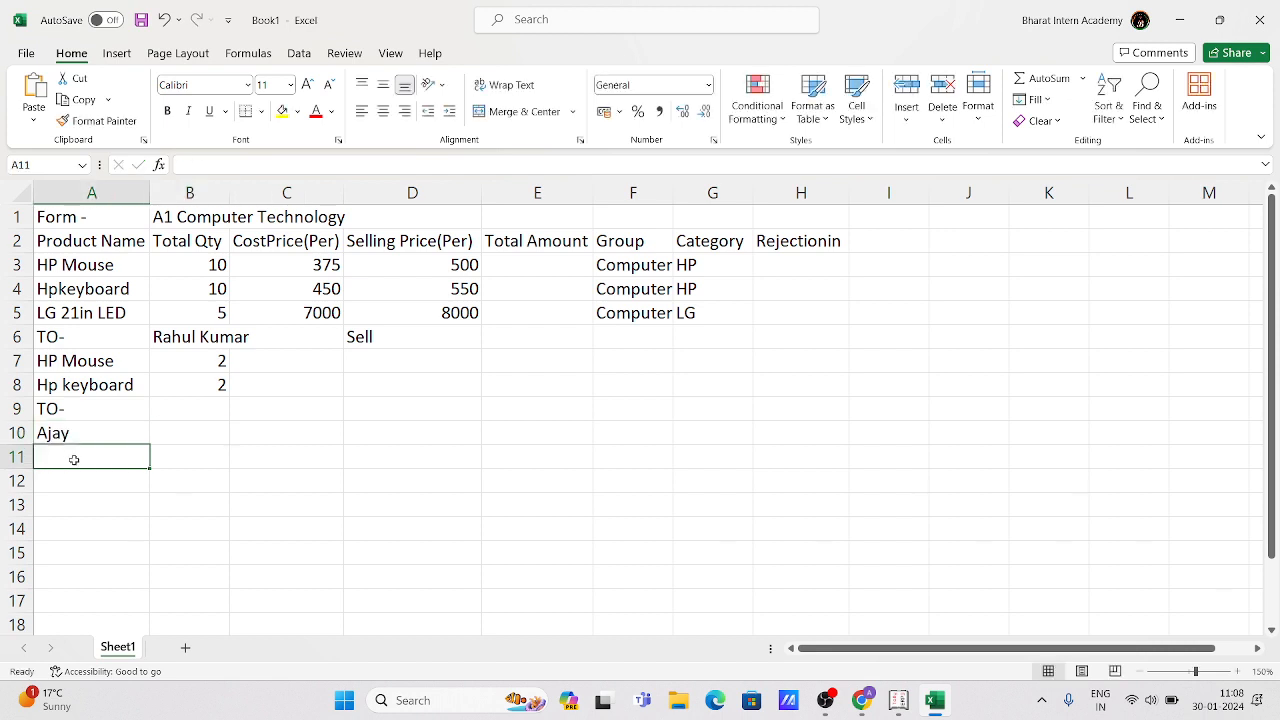
Enter the product "LG 21in LED" in cell A11 with quantity 2 in B11
click(74, 456)
text(LG)
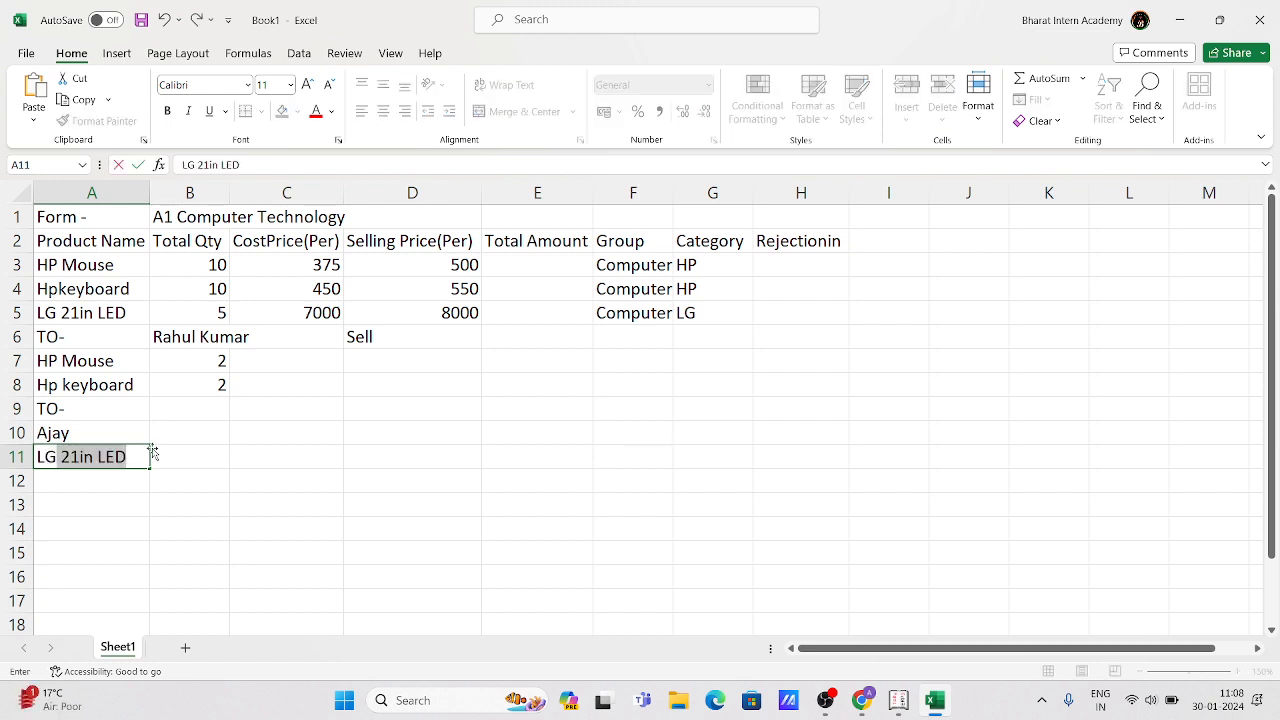
click(218, 453)
text(2)
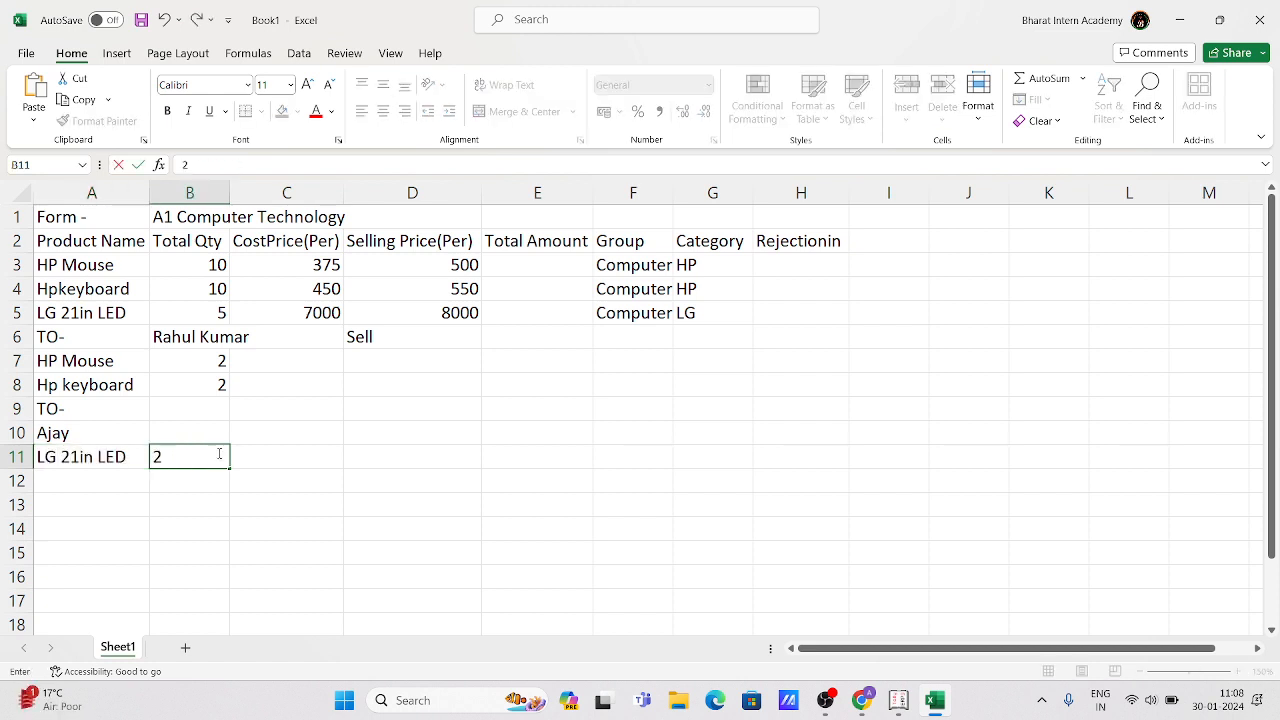
key(Return)
Enter the product "HP Mouse" in cell A12 and set its quantity in B12 to 3
click(54, 482)
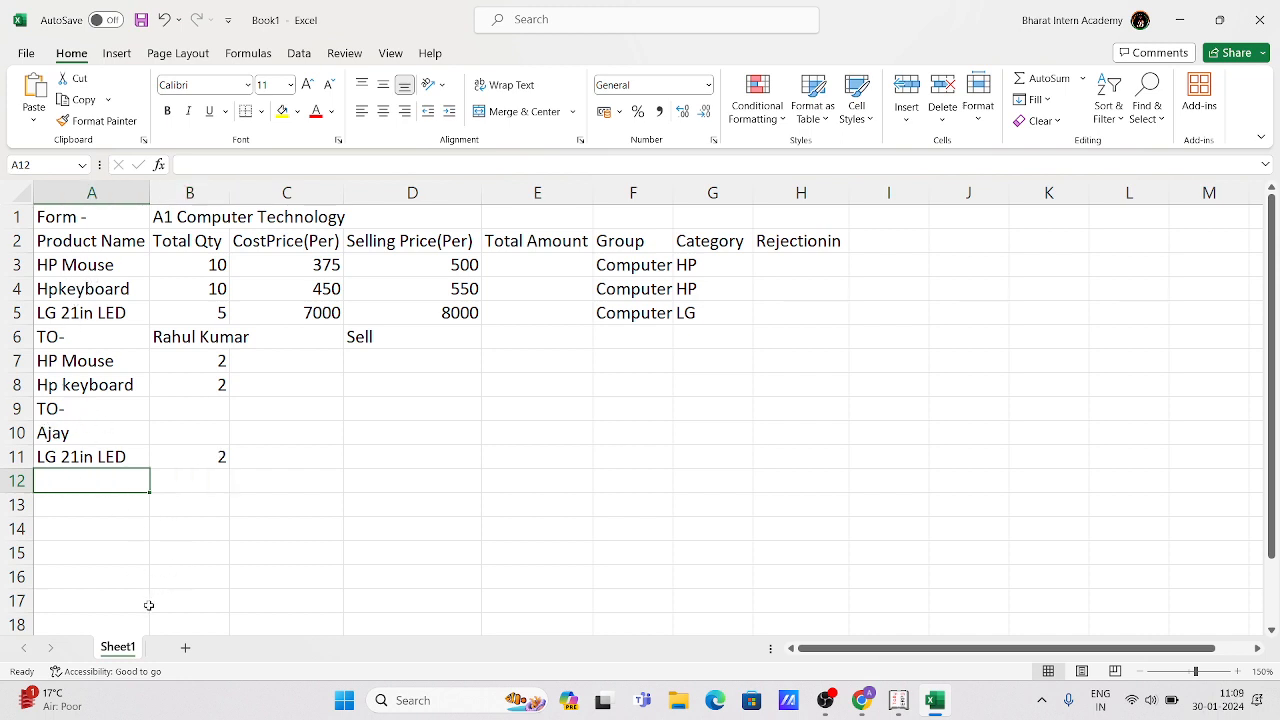
text(HP Mouse)
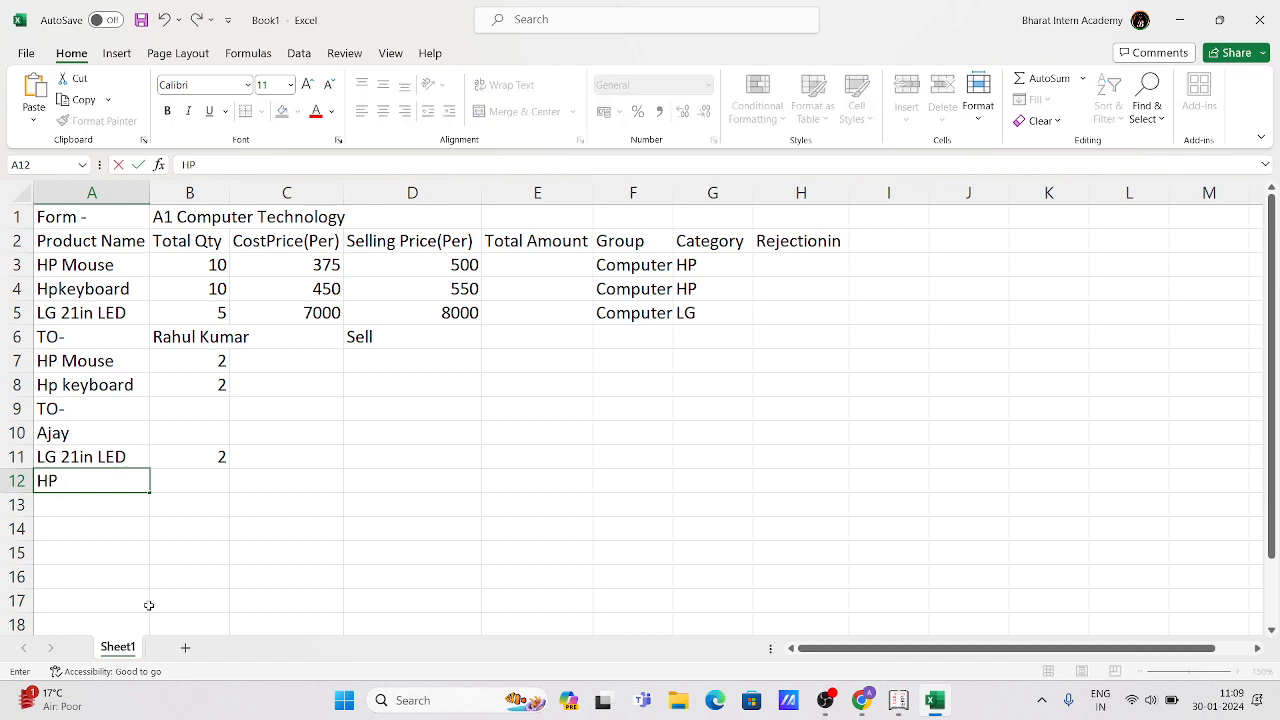
key(Tab)
text(2)
key(Return)
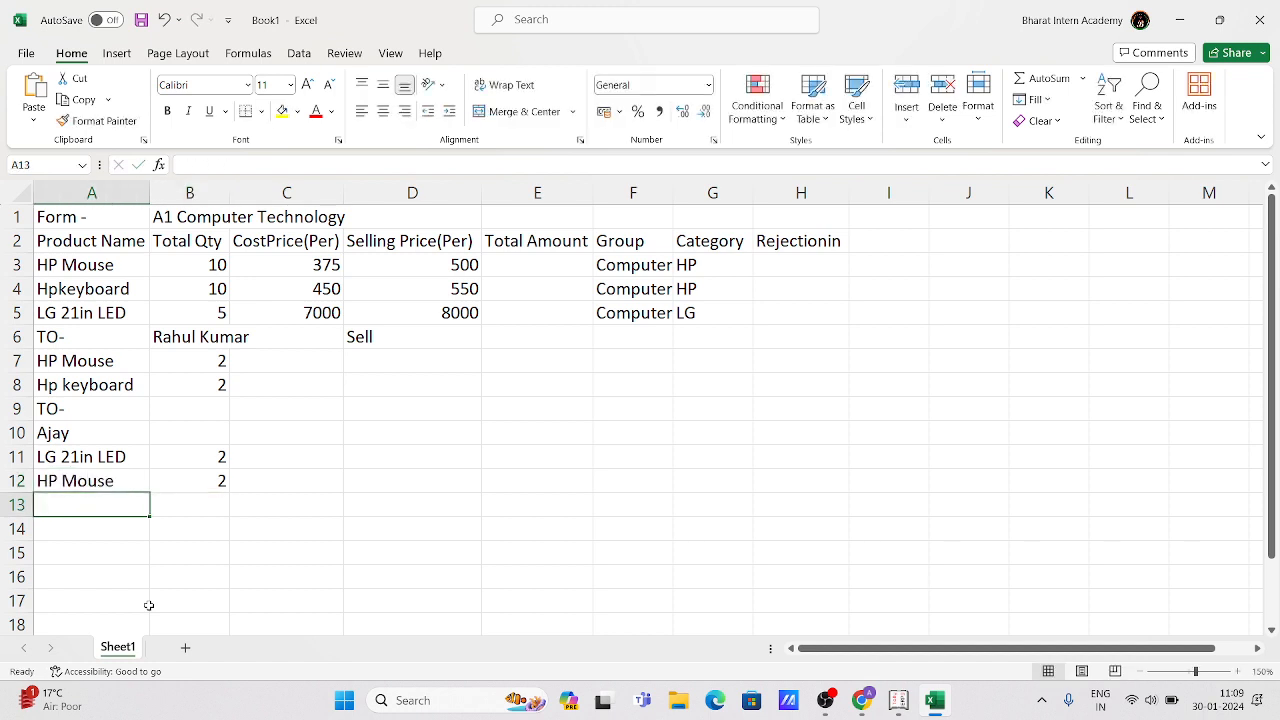
click(217, 480)
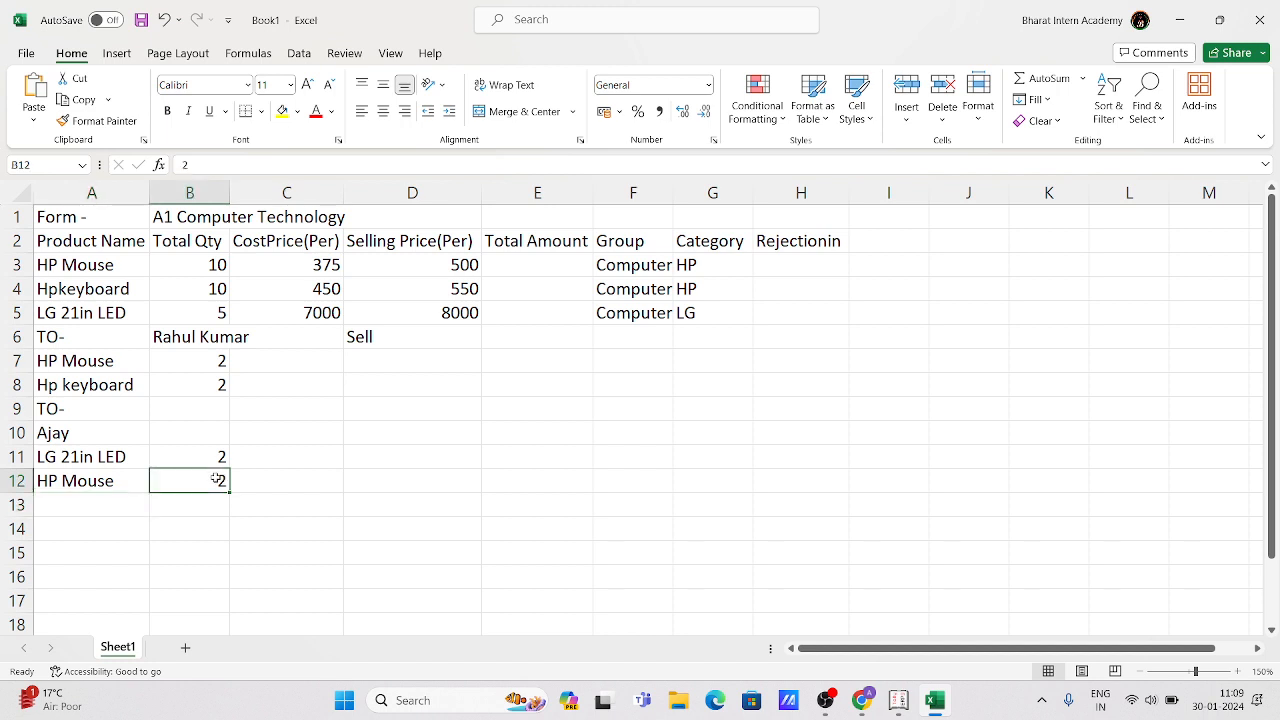
text(3)
key(Return)
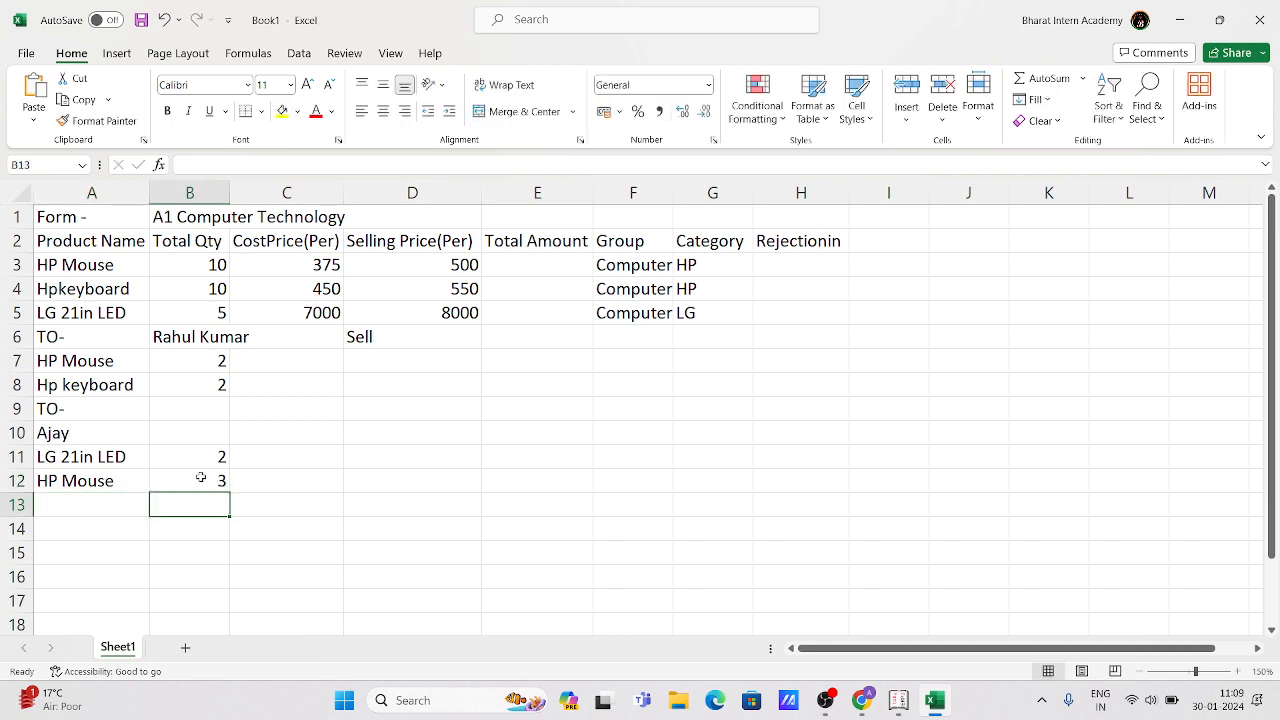
Enter the product "Hp keyboard" in cell A13 with quantity 3 in B13
click(105, 505)
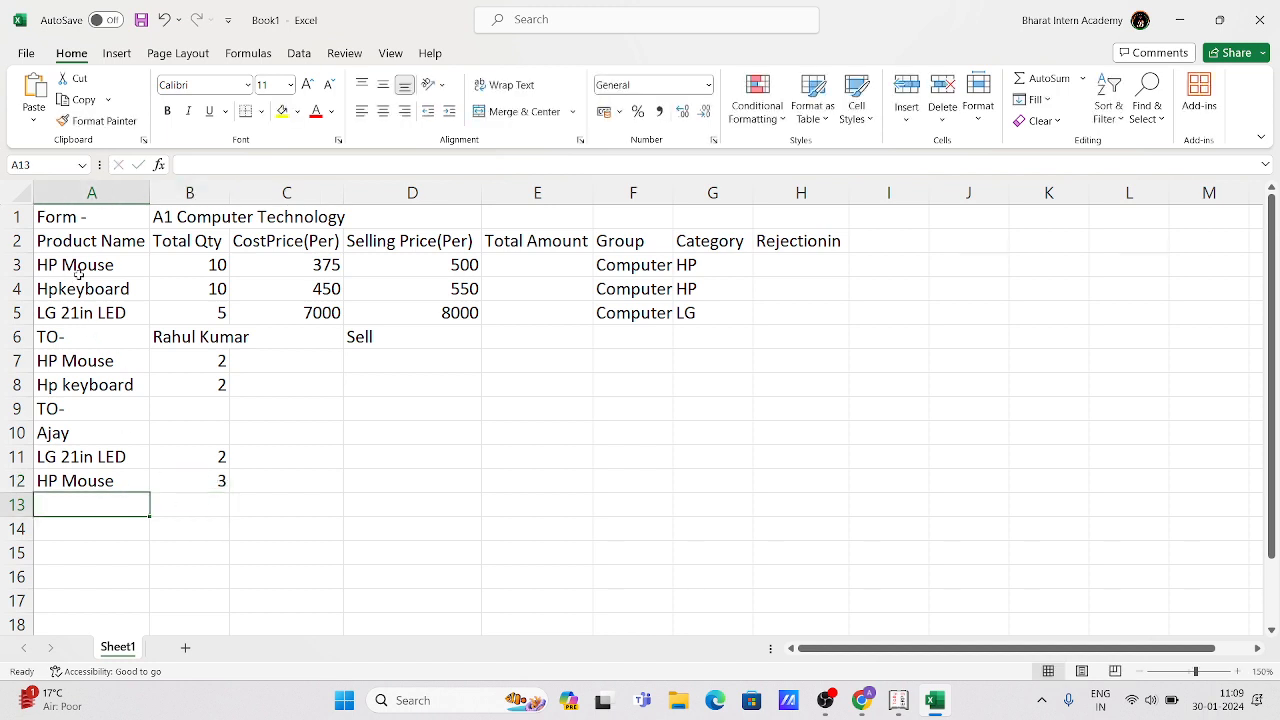
text(Hp Ke)
key(Tab)
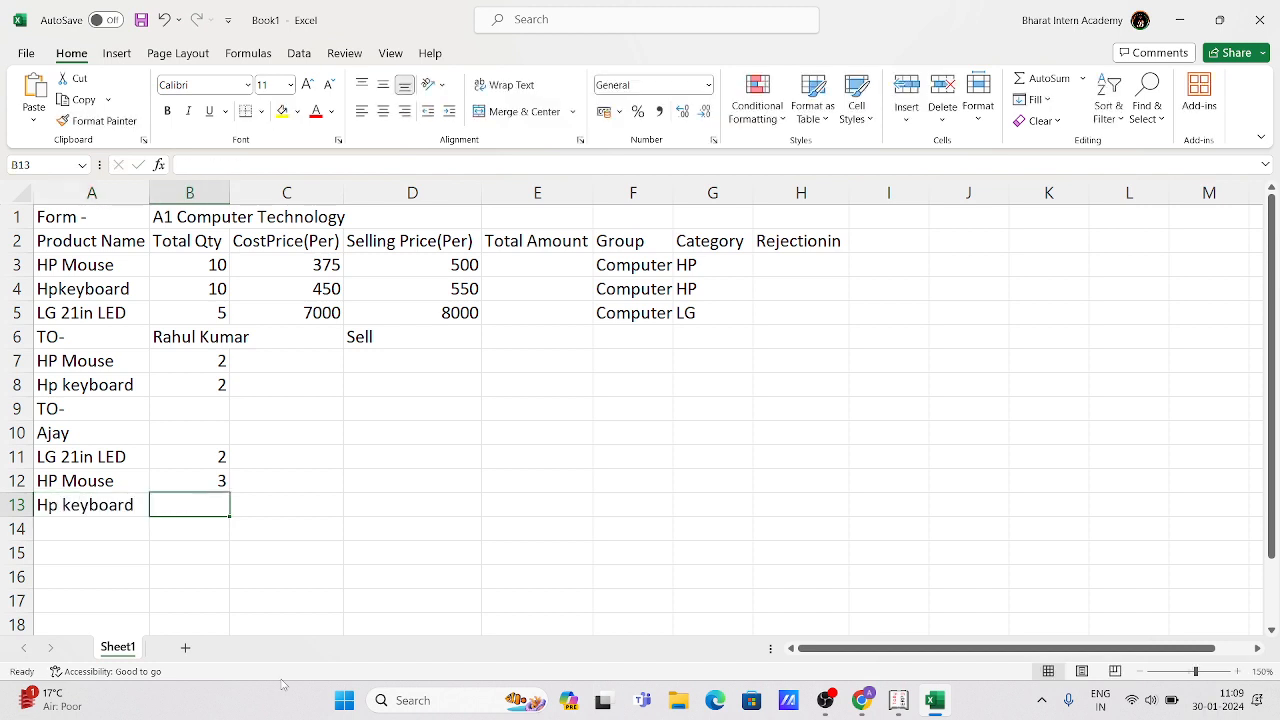
text(3)
key(Return)
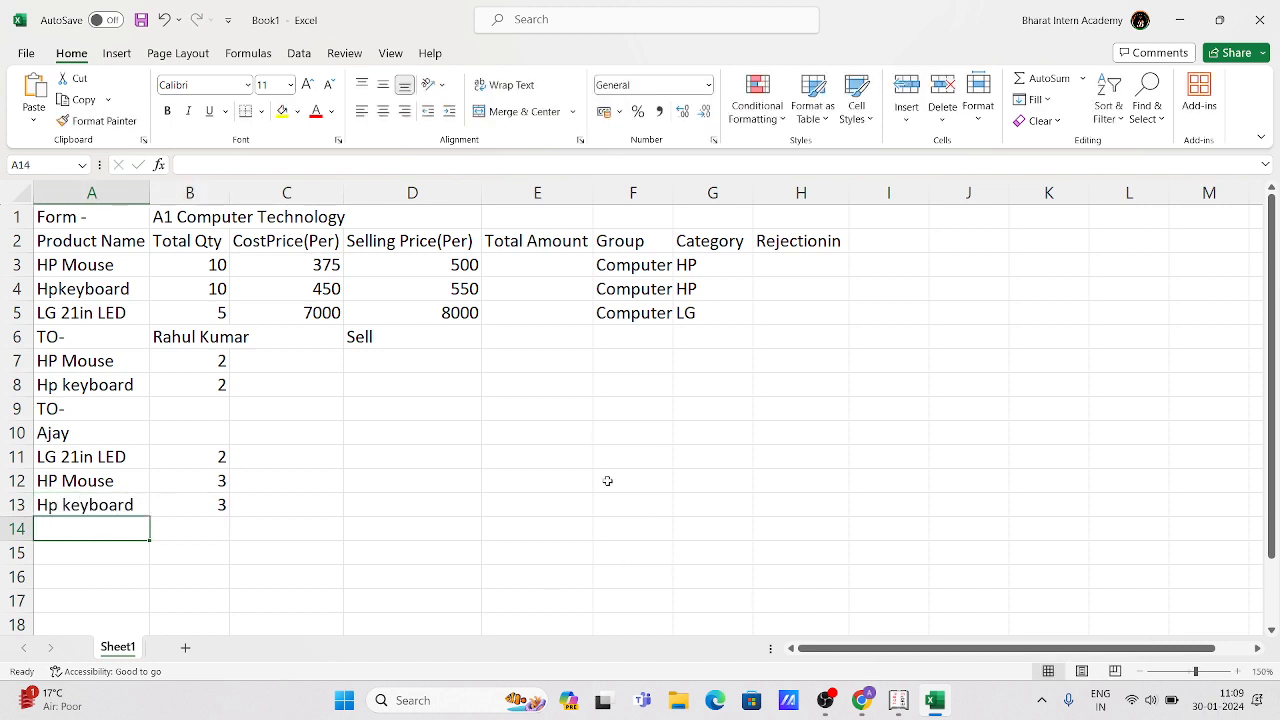
Change the heading in cell H2 to "Rejectionout"
click(789, 393)
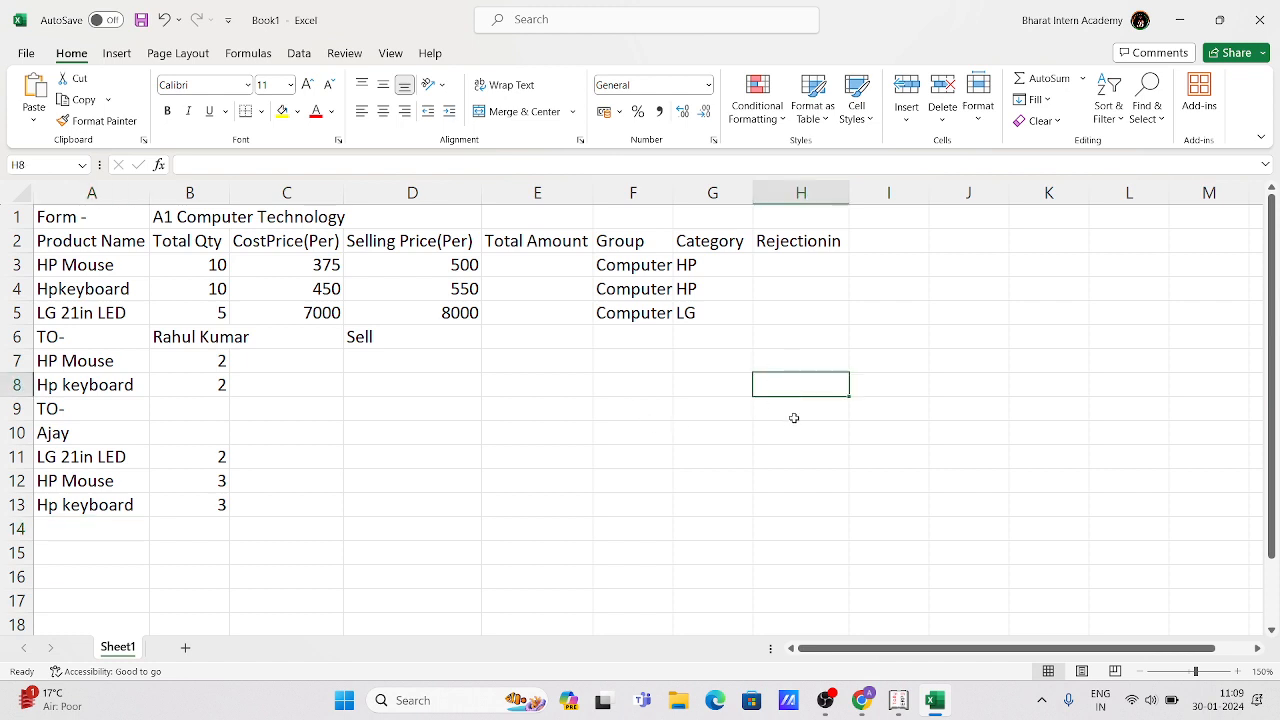
click(791, 427)
click(826, 243)
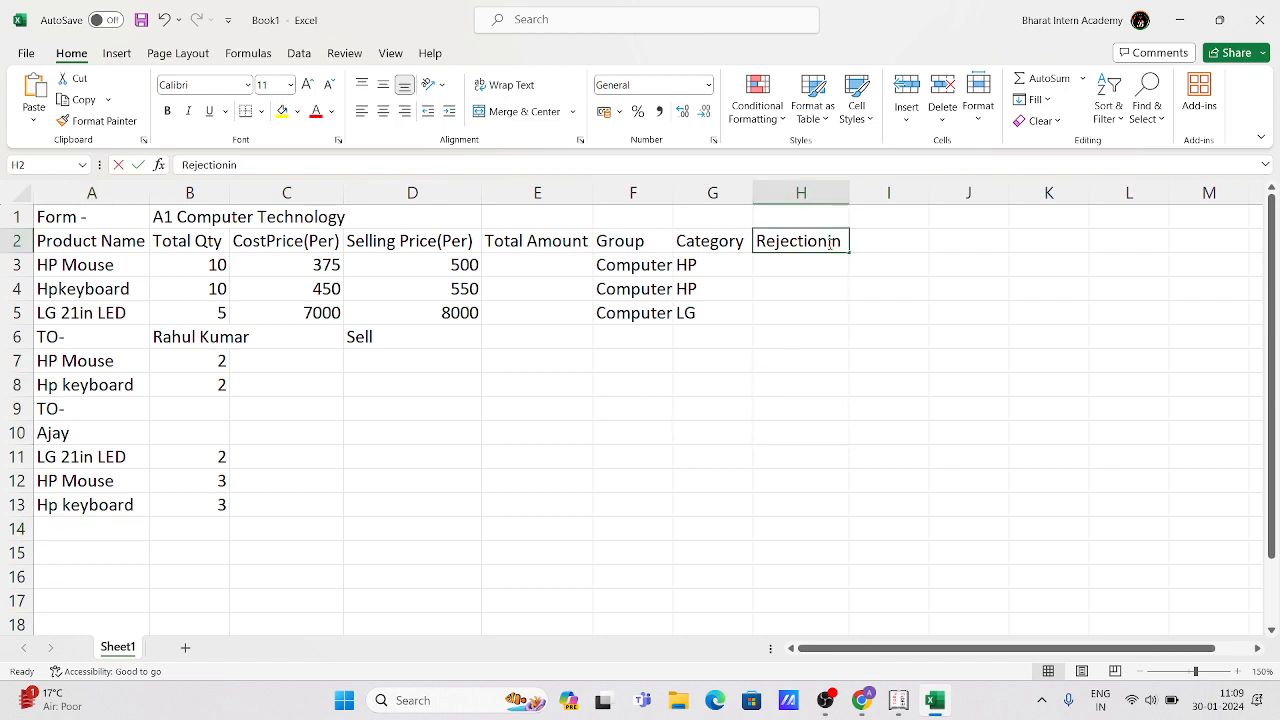
double_click(847, 246)
key(BackSpace)
key(BackSpace)
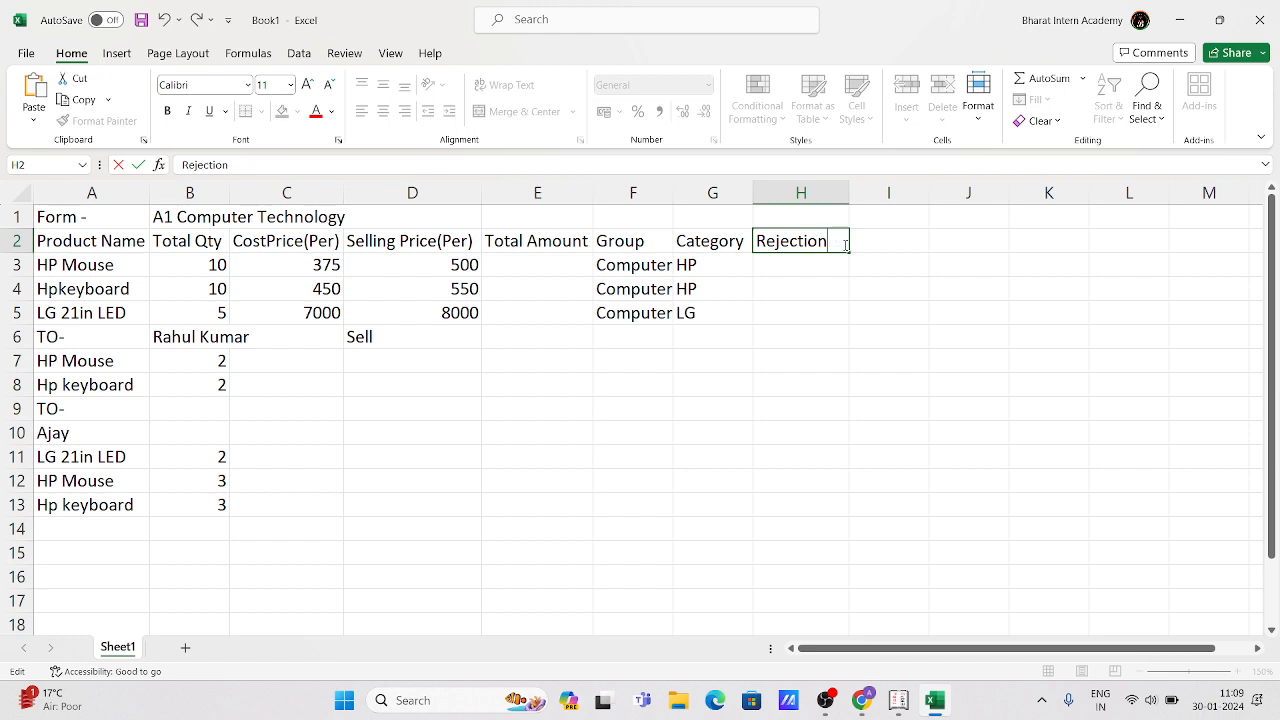
text(out)
key(Return)
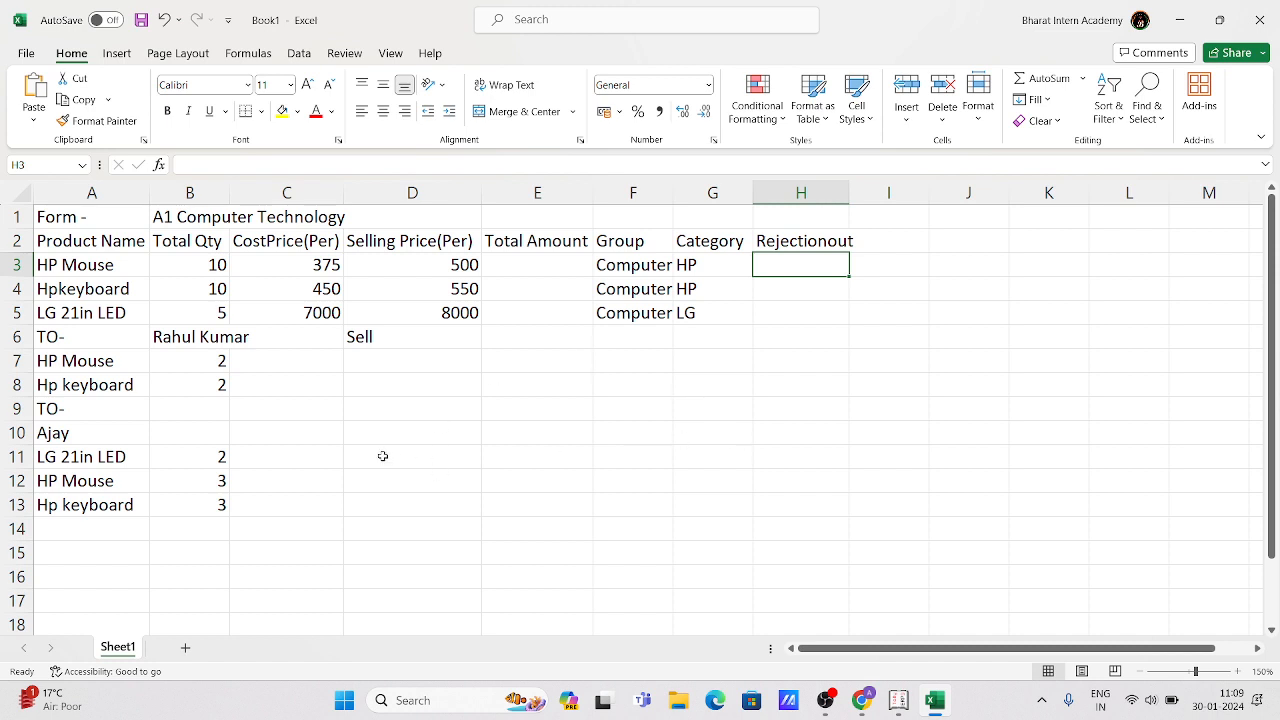
Enter the label "Rejectionin" in cell H11 on the LG 21in LED row
click(784, 457)
text(Rejec)
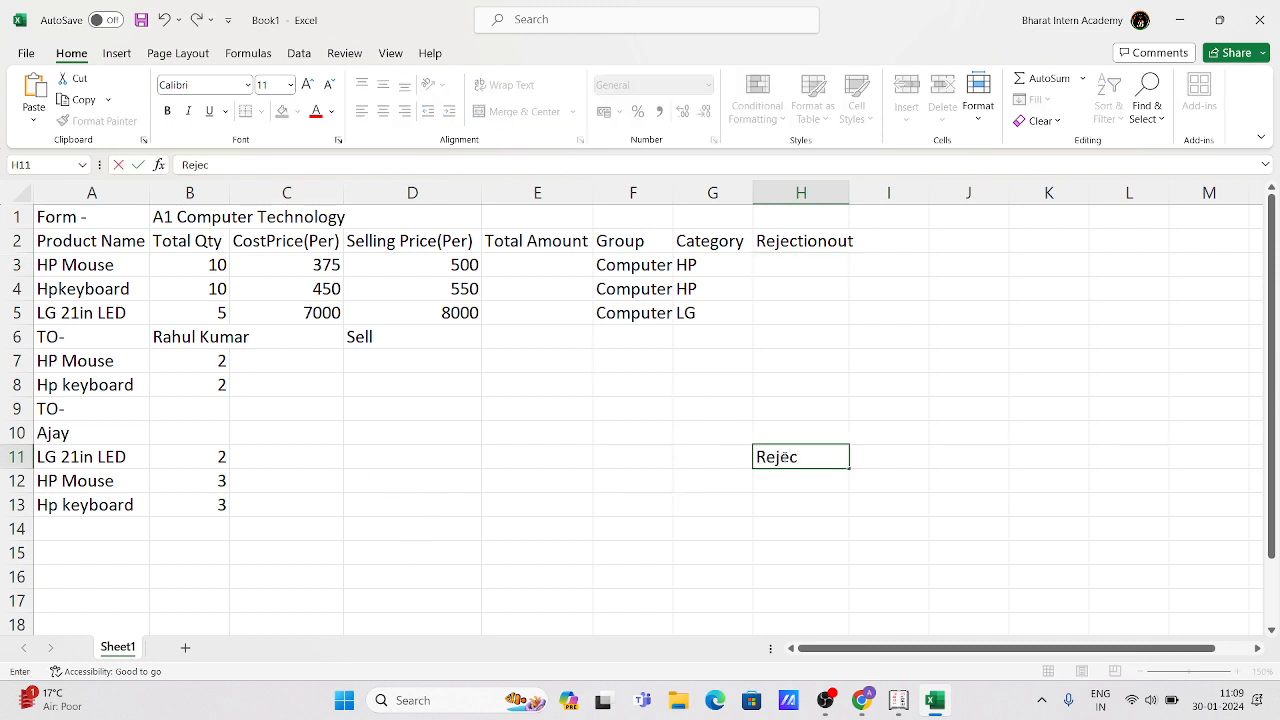
text(tion)
key(Return)
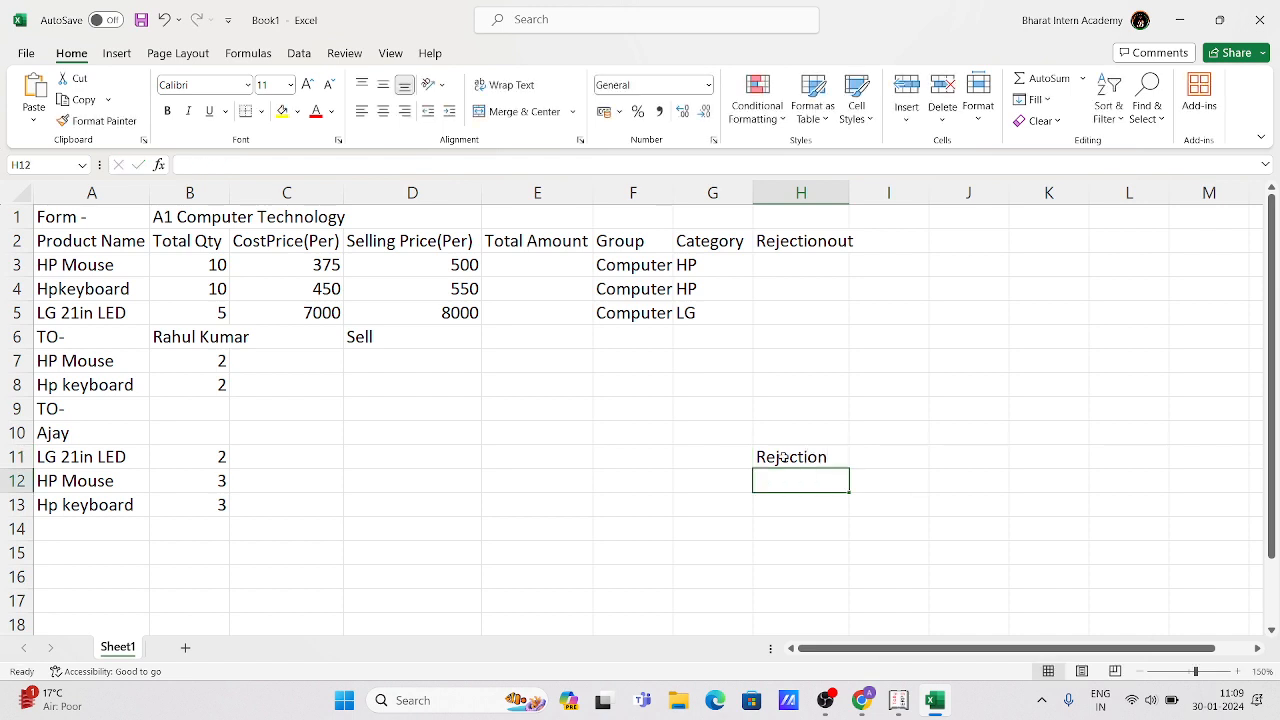
double_click(831, 458)
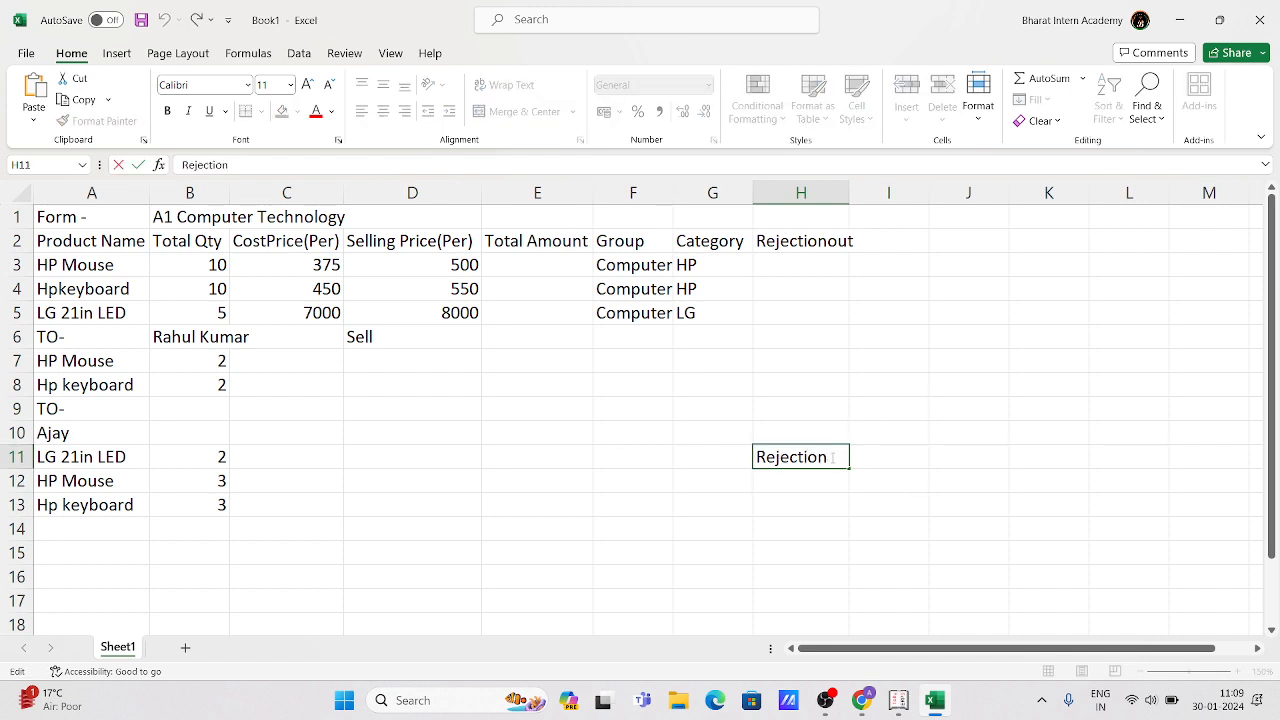
text(in)
key(Return)
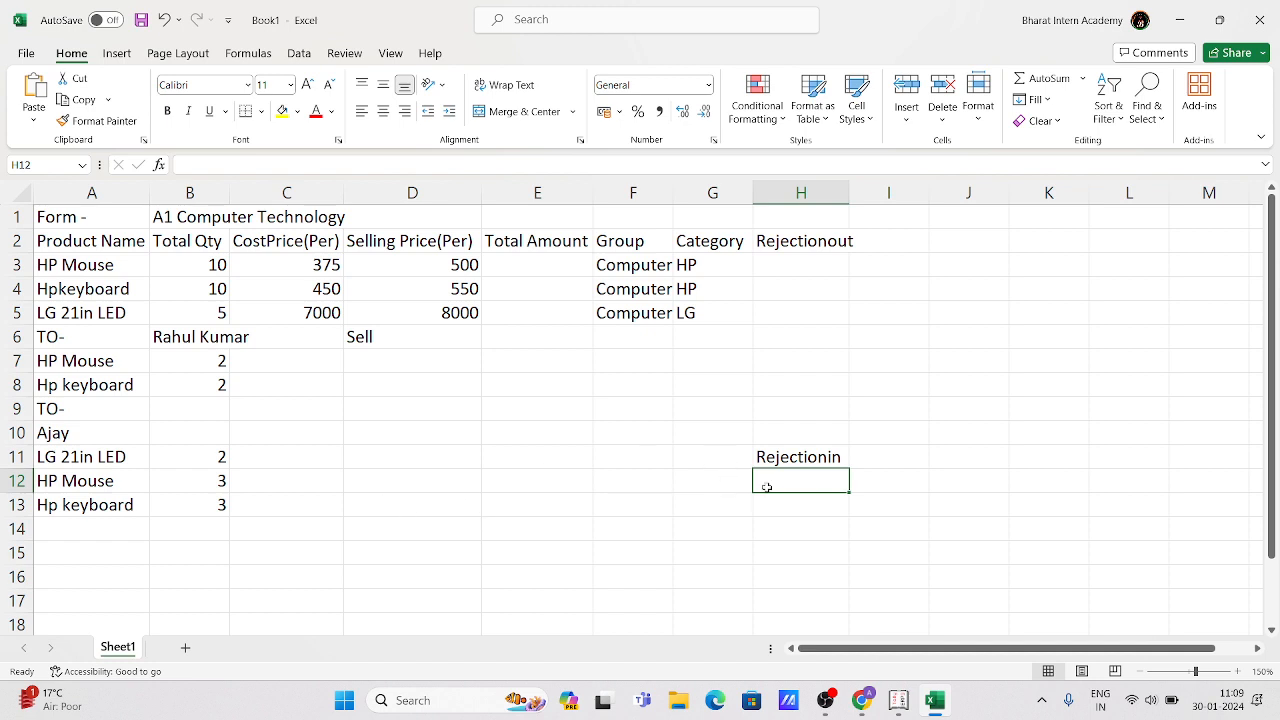
Move the "Rejectionin" label from cell H11 up to H9, on the second "TO-" row
click(808, 452)
key(ctrl+c)
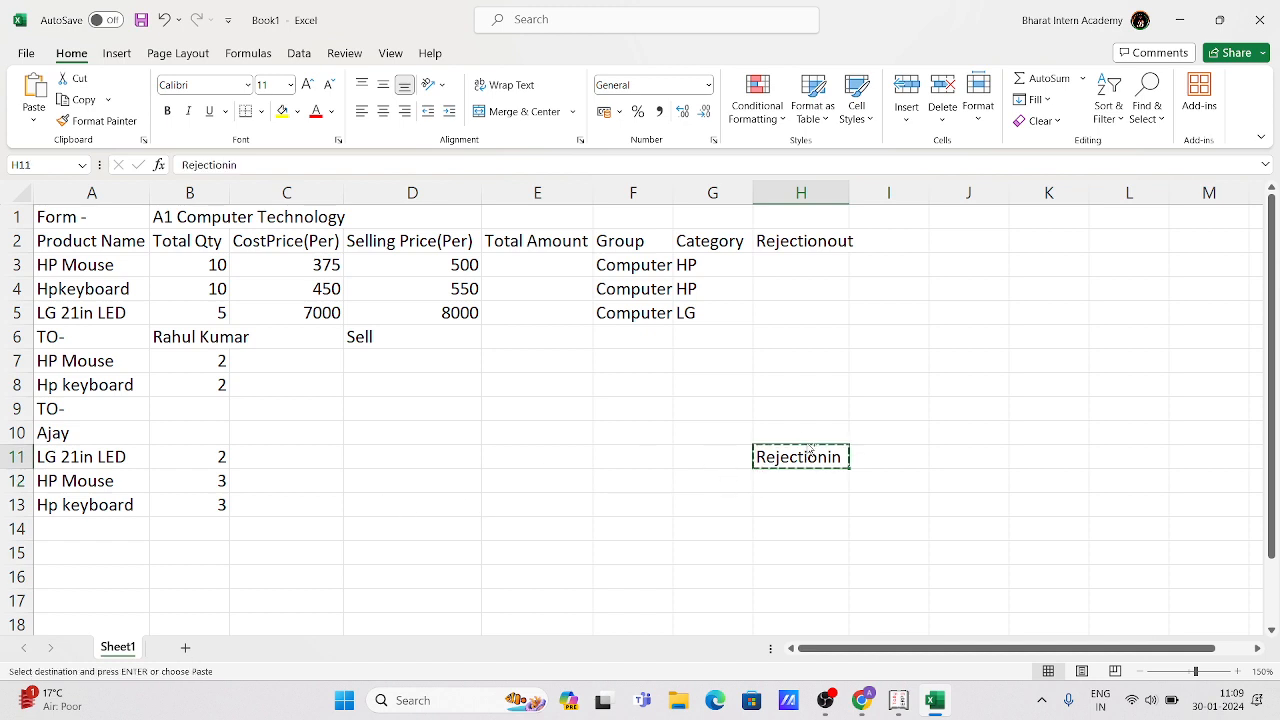
click(800, 412)
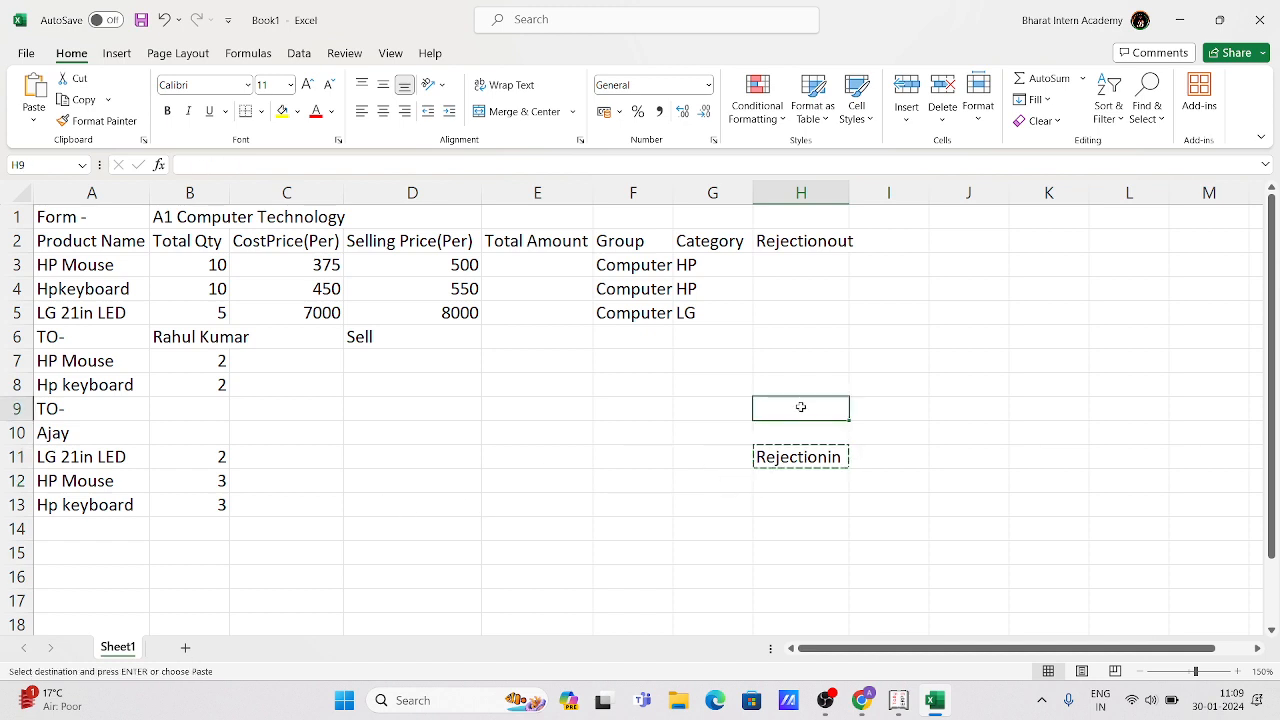
key(ctrl+v)
click(920, 458)
click(774, 437)
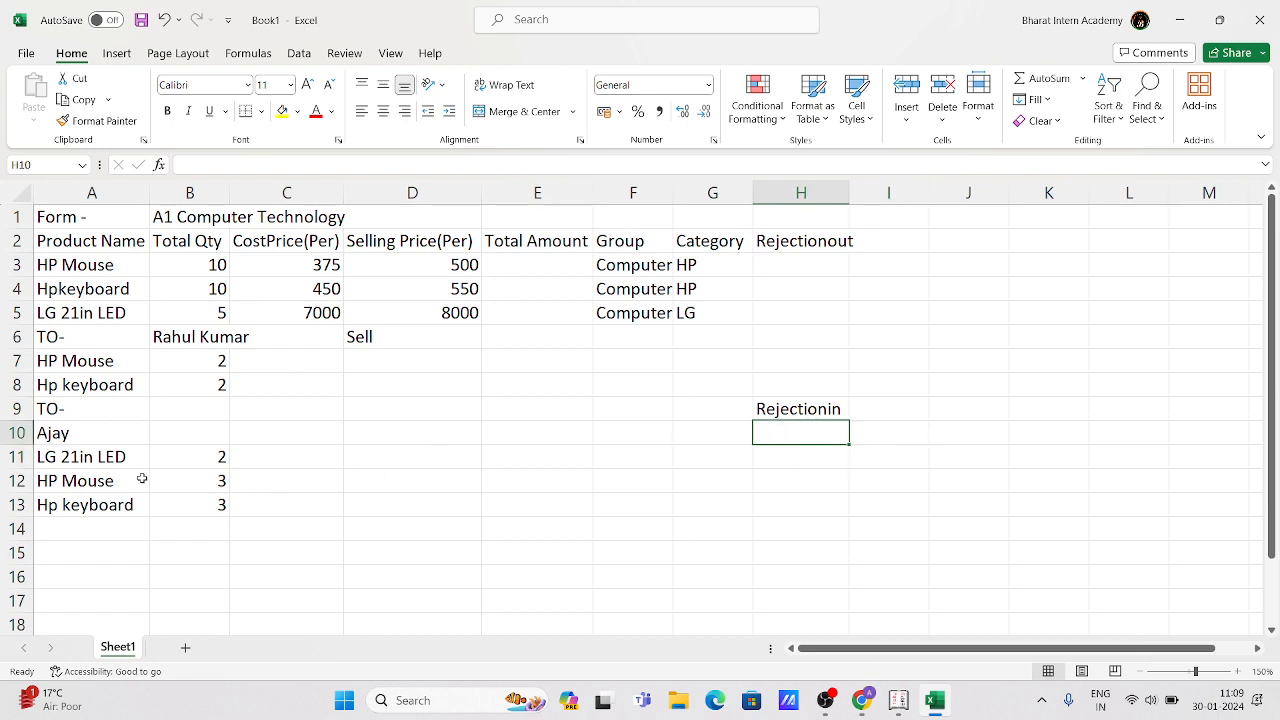
click(779, 478)
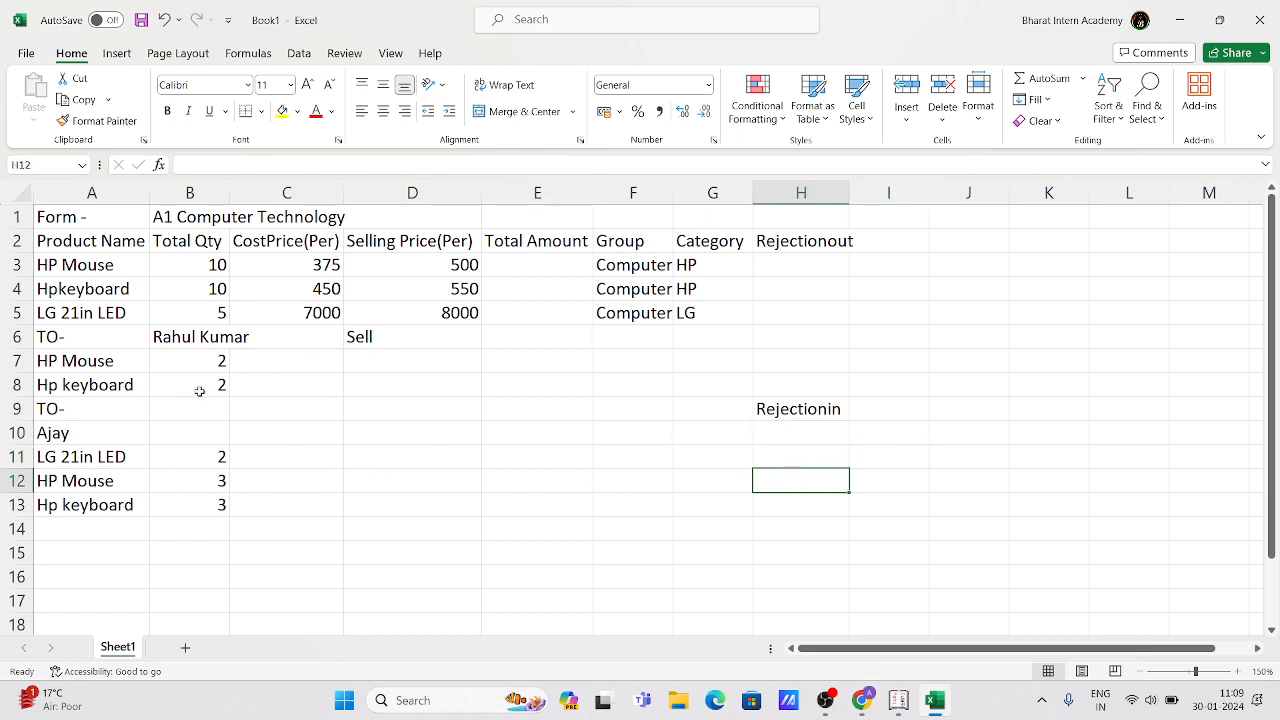
Move the "Rejectionin" label from cell H9 to H6, on the first "TO-" row
click(796, 414)
key(ctrl+c)
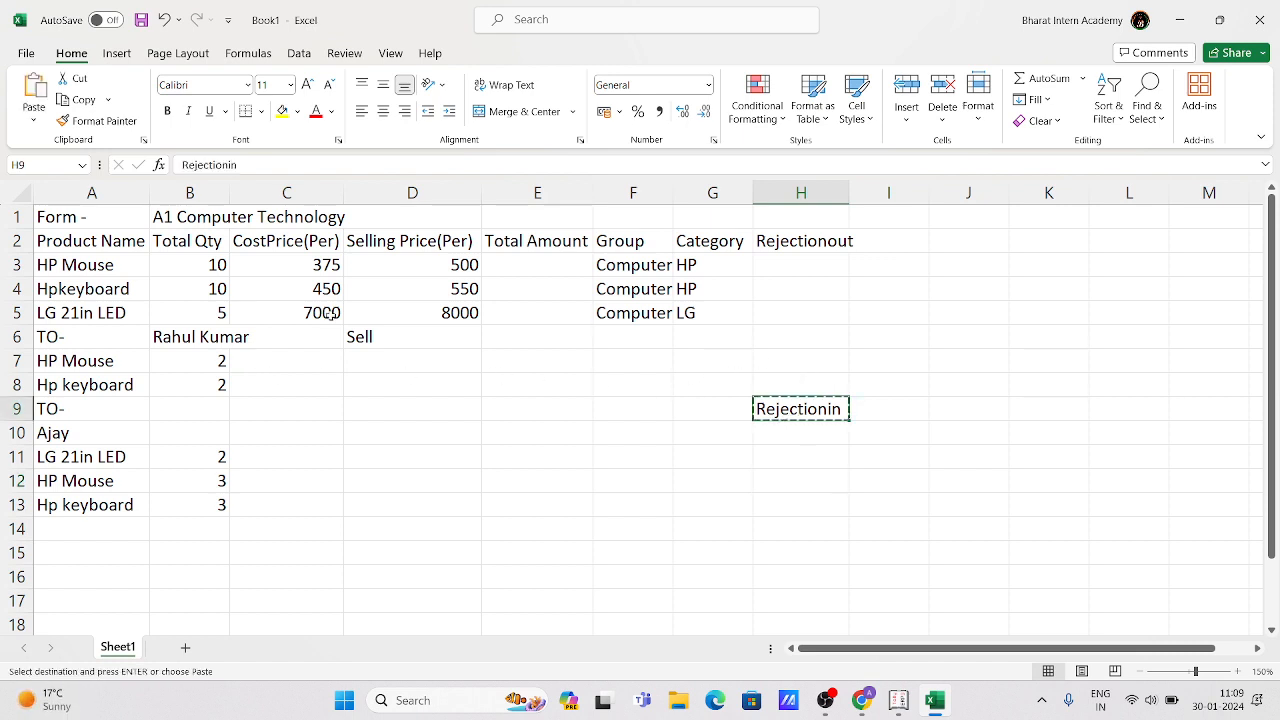
key(Return)
click(803, 385)
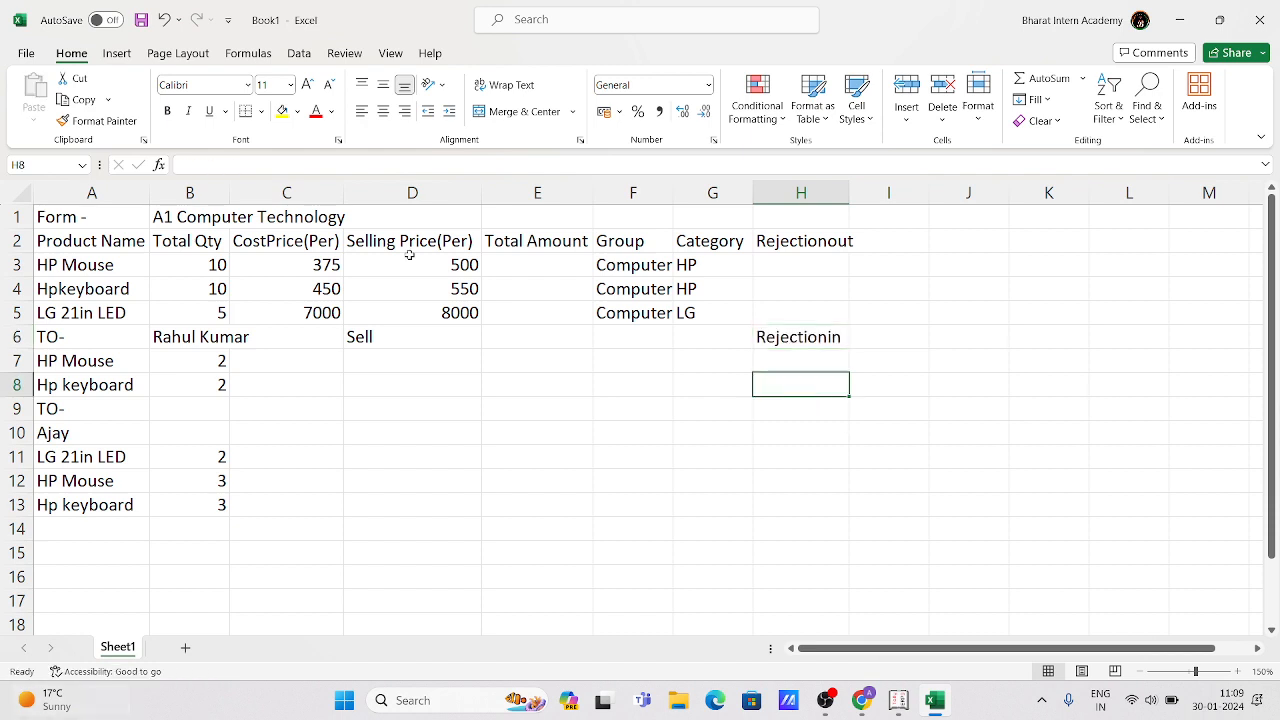
click(775, 265)
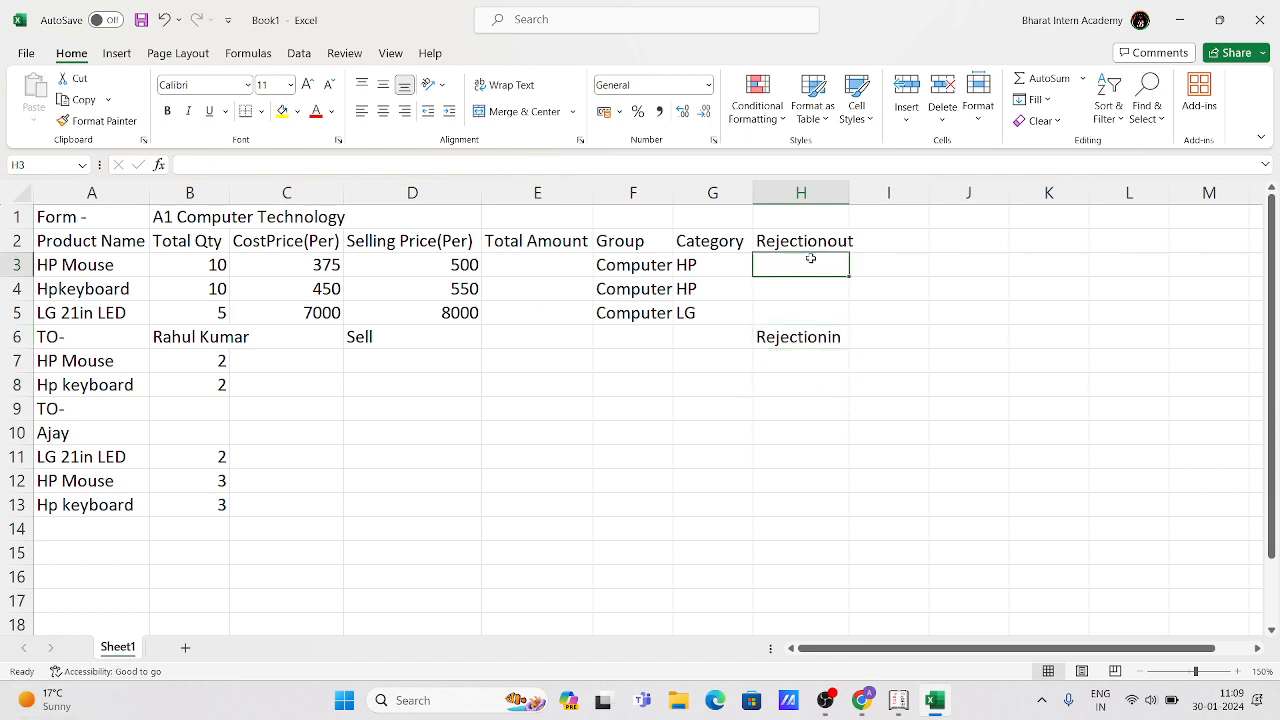
click(219, 362)
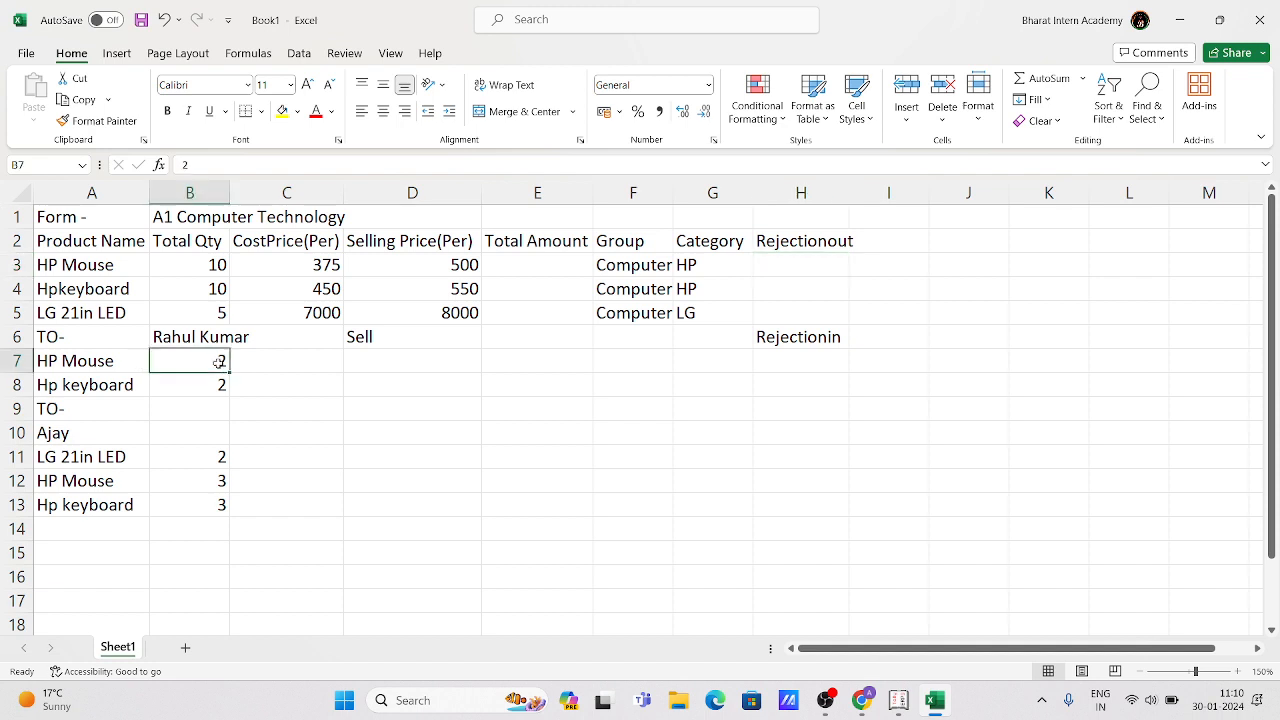
Enter 1 in cell H7 as the rejection-in quantity for the HP Mouse in the first "TO-" section
click(798, 354)
text(1)
key(Return)
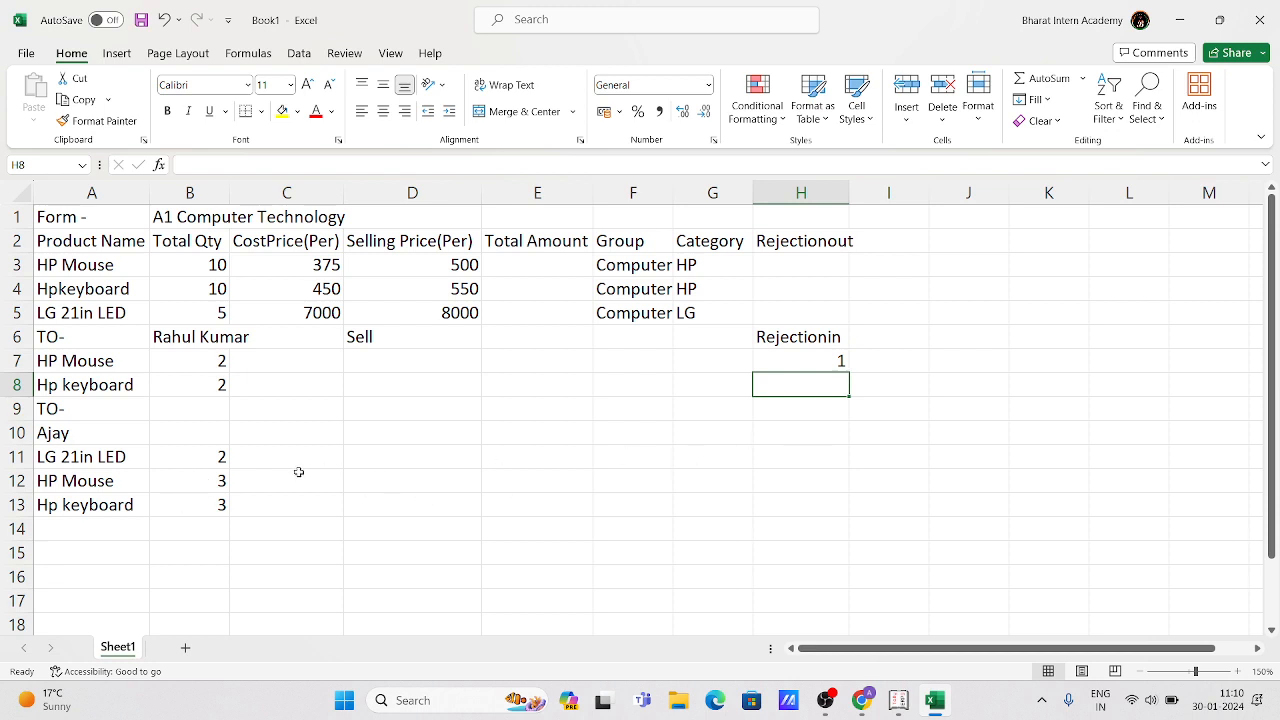
Enter a rejection-in quantity of 1 in cells H12 and H13 for the second recipient's HP Mouse and Hp keyboard
click(217, 458)
key(Down)
key(Right)
key(Right)
key(Right)
key(Right)
key(Right)
key(Right)
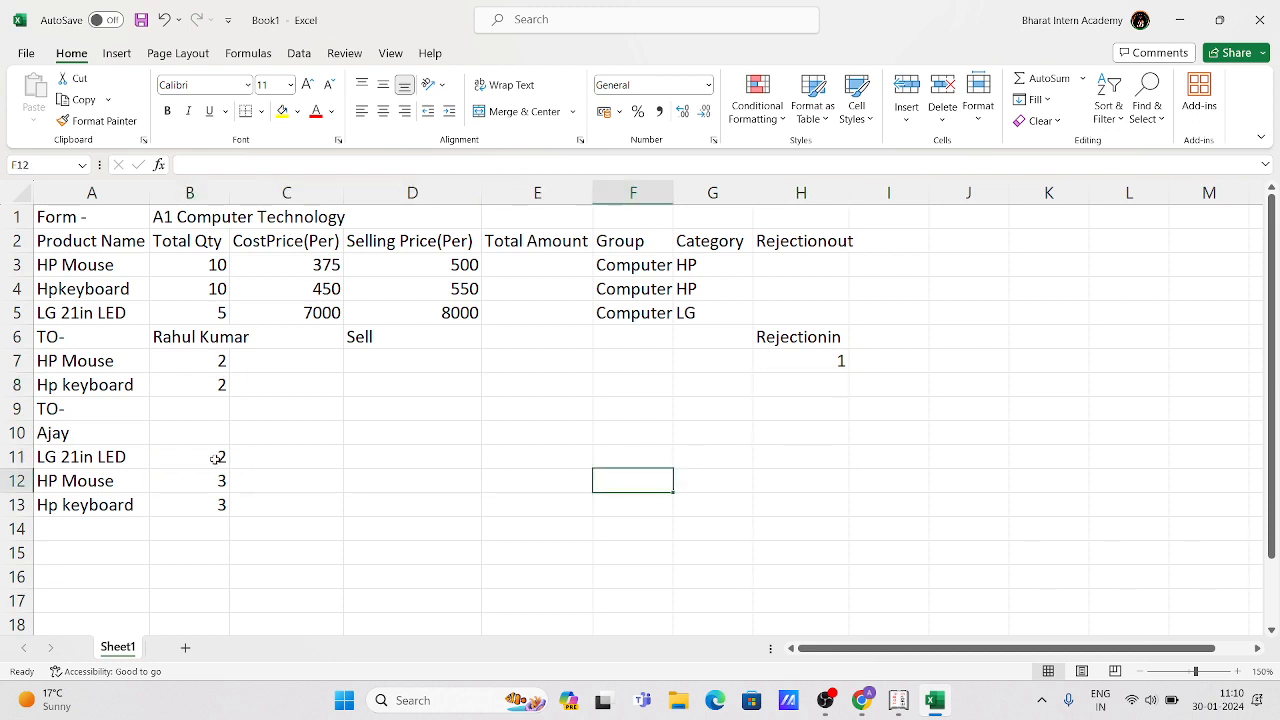
key(Up)
key(Down)
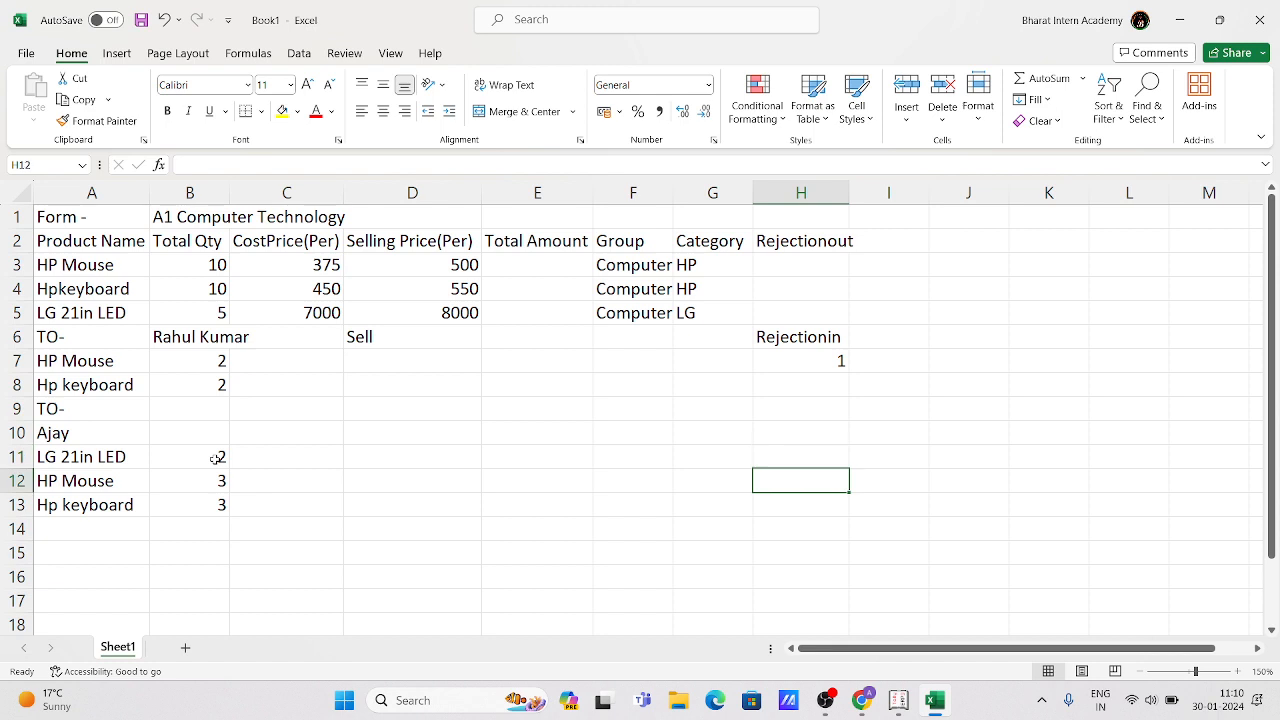
text(1)
key(Return)
text(1)
key(Return)
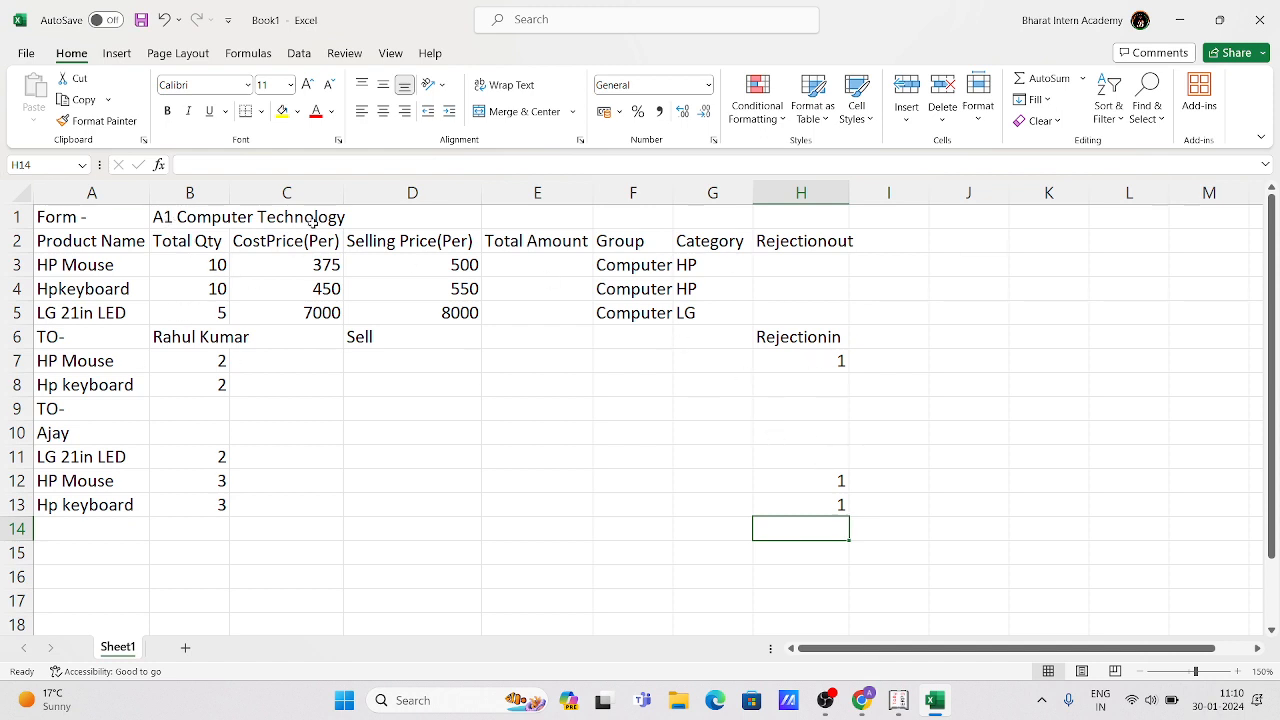
Apply all borders to the range A1:H13 and autofit column H to its contents
click(716, 390)
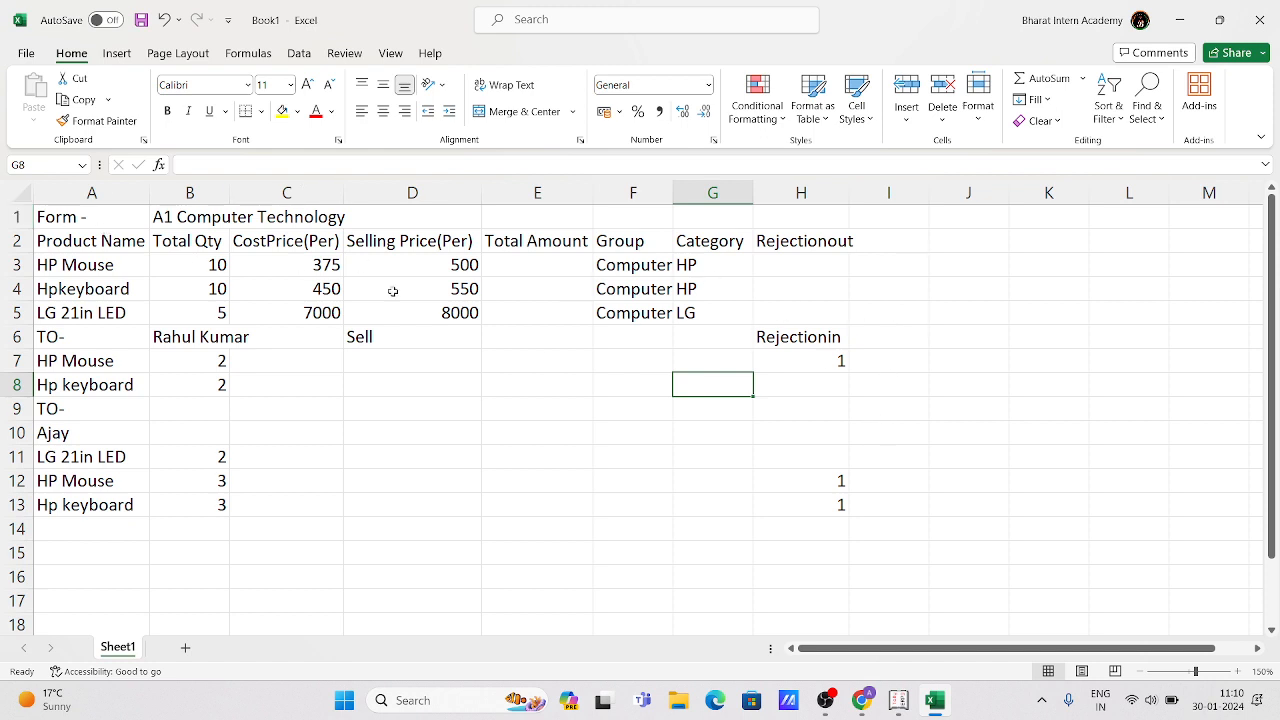
drag(78, 222, 814, 512)
click(261, 111)
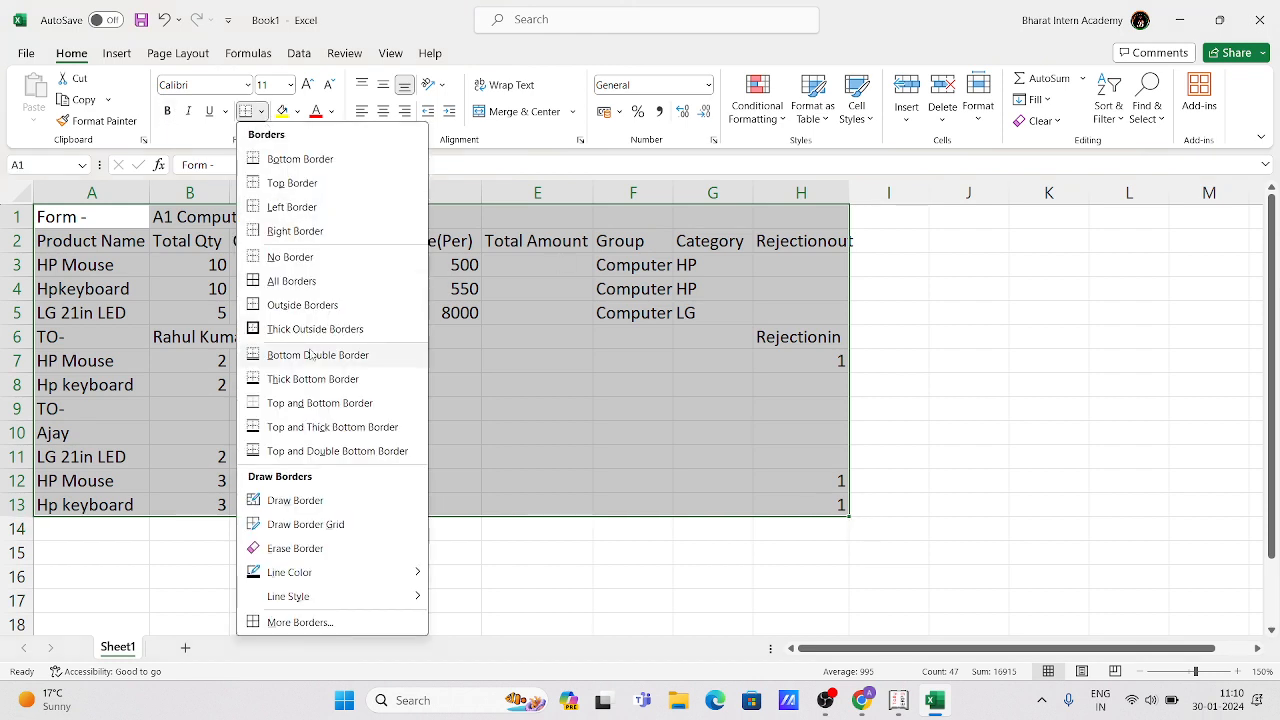
click(278, 287)
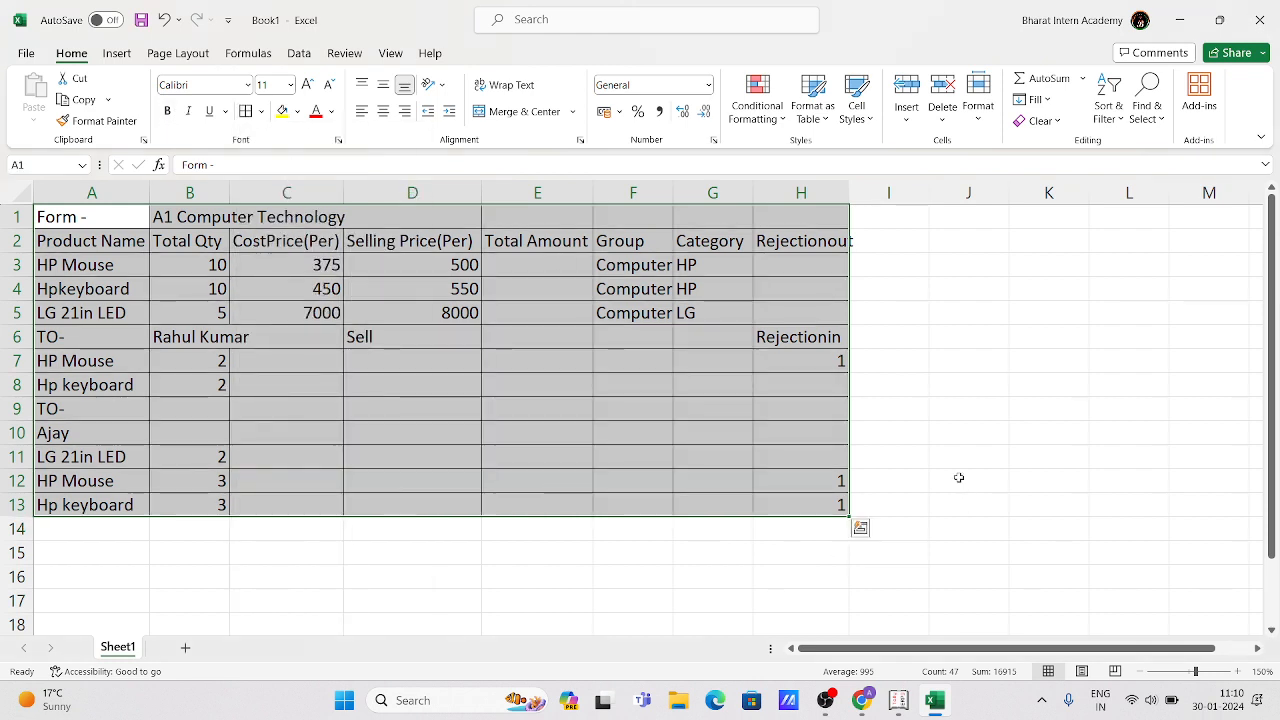
click(957, 479)
click(820, 265)
double_click(849, 192)
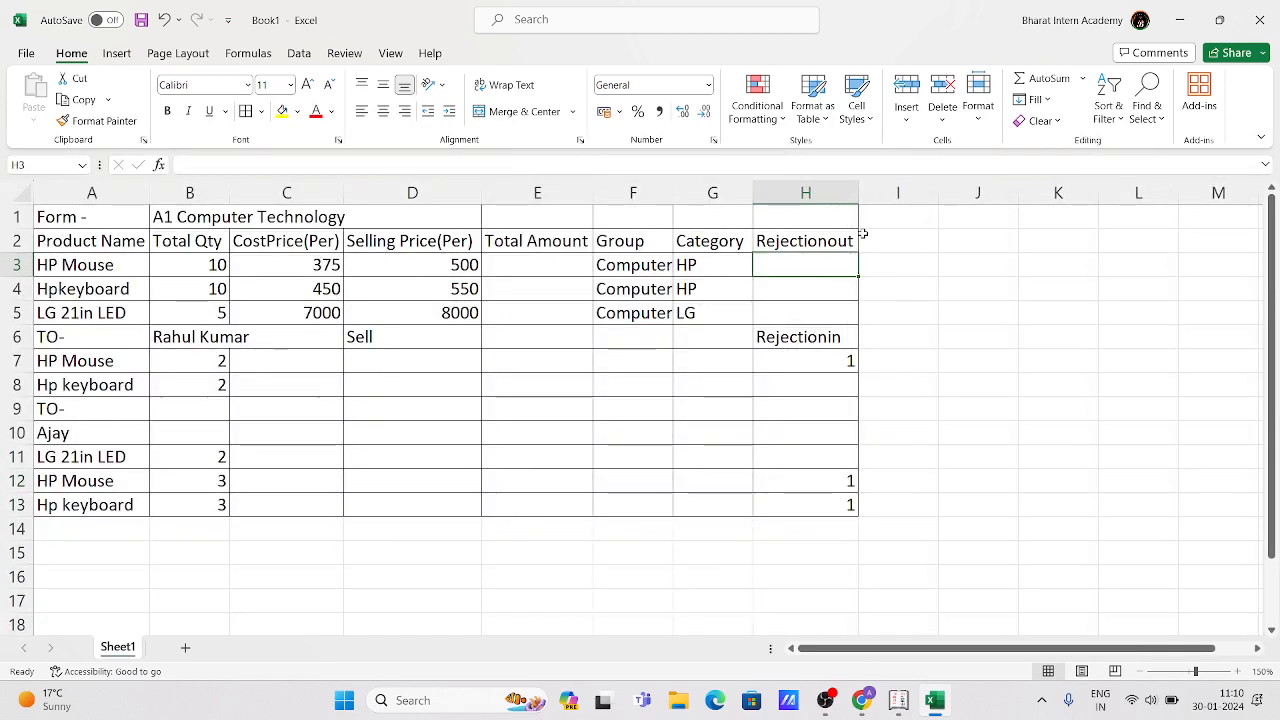
Colour the text of "Rejectionout" in H2 and "Rejectionin" in H6 red
click(820, 244)
click(316, 111)
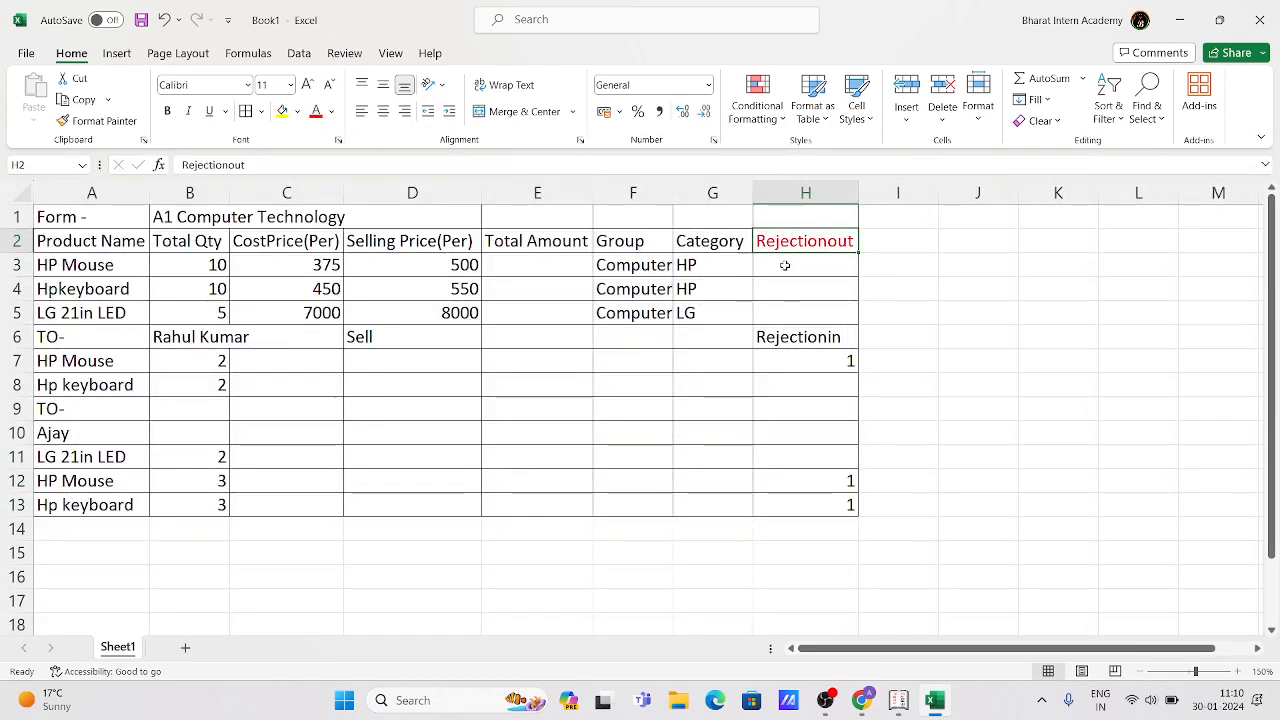
click(808, 328)
click(316, 111)
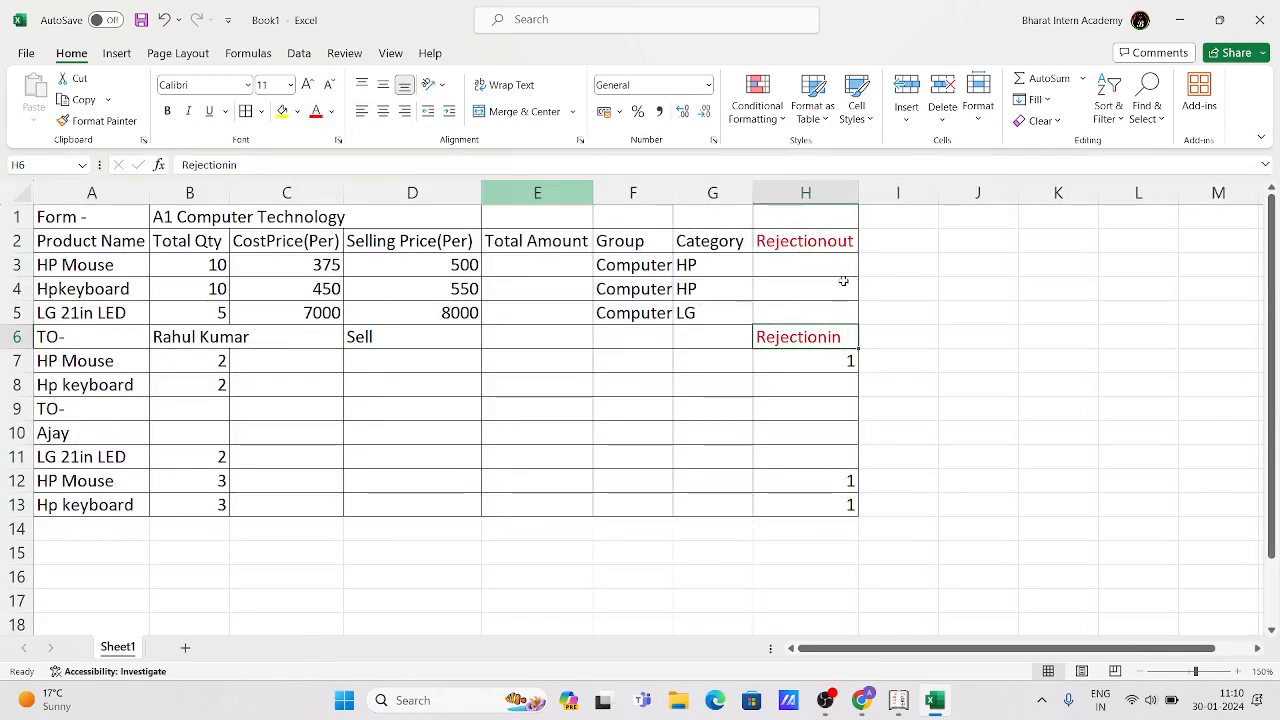
click(898, 312)
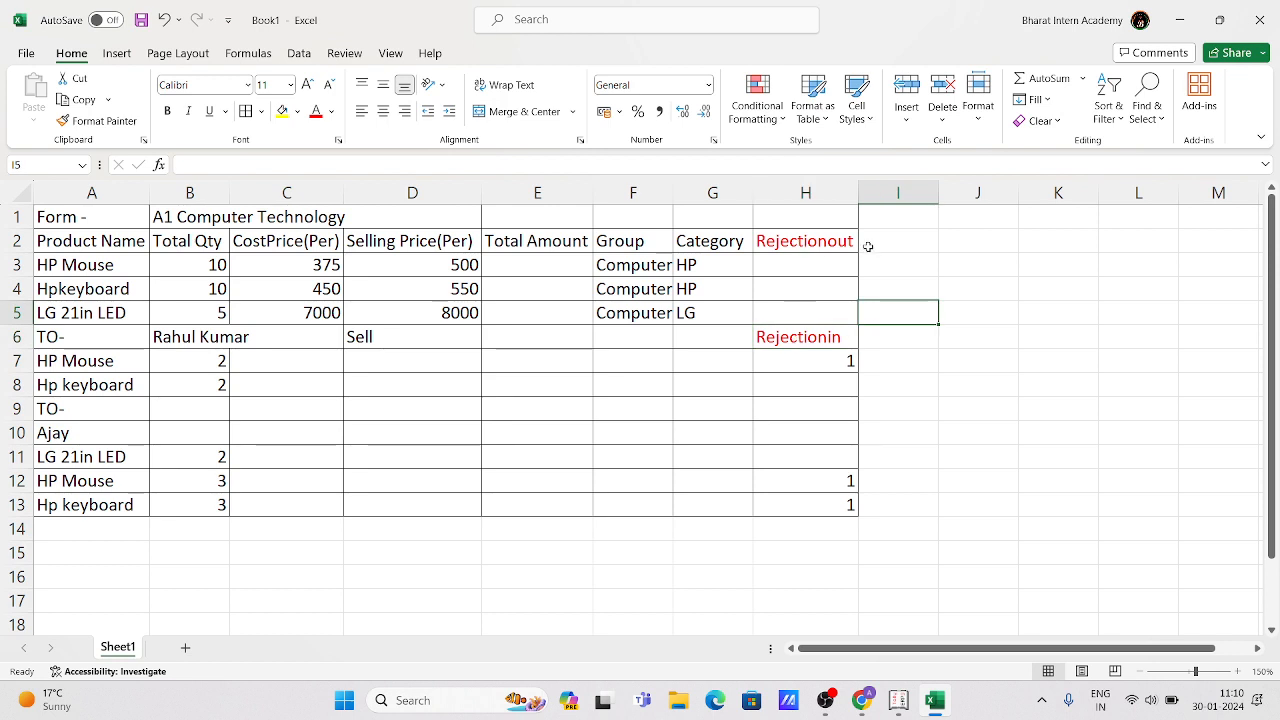
Fill the "Form -" and company name cells A1:C1 with yellow
drag(76, 229, 300, 220)
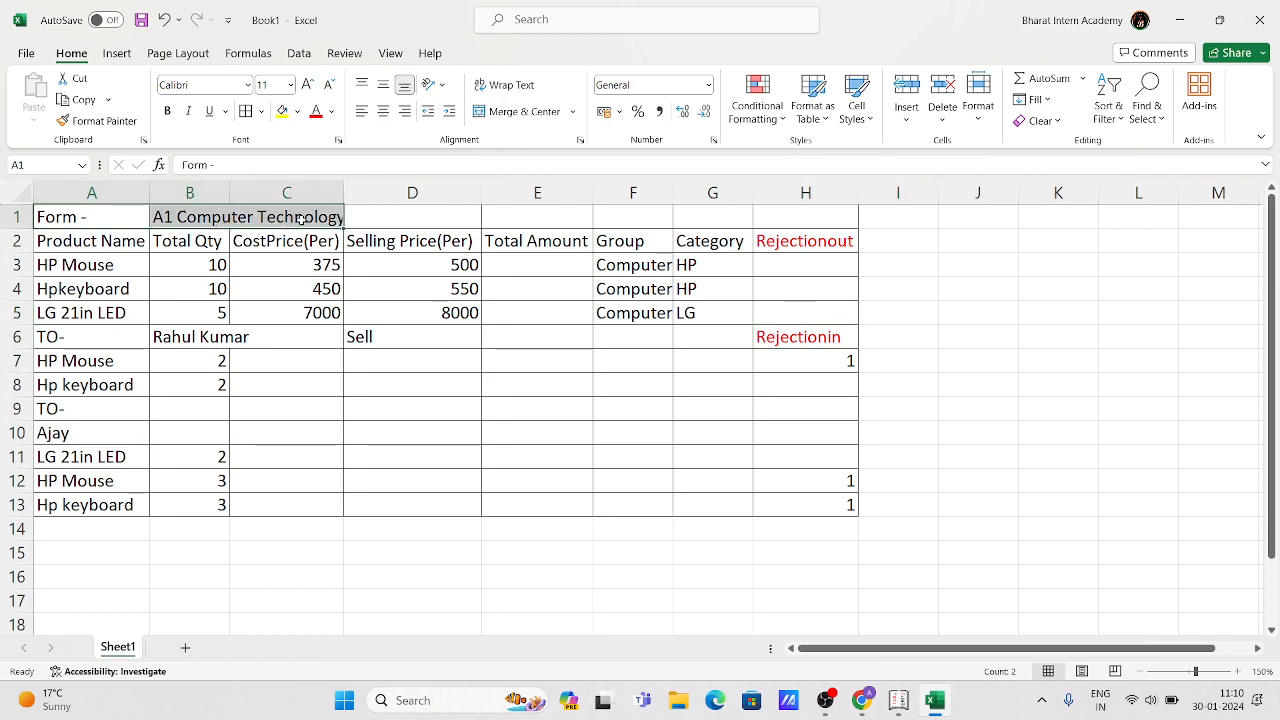
click(282, 112)
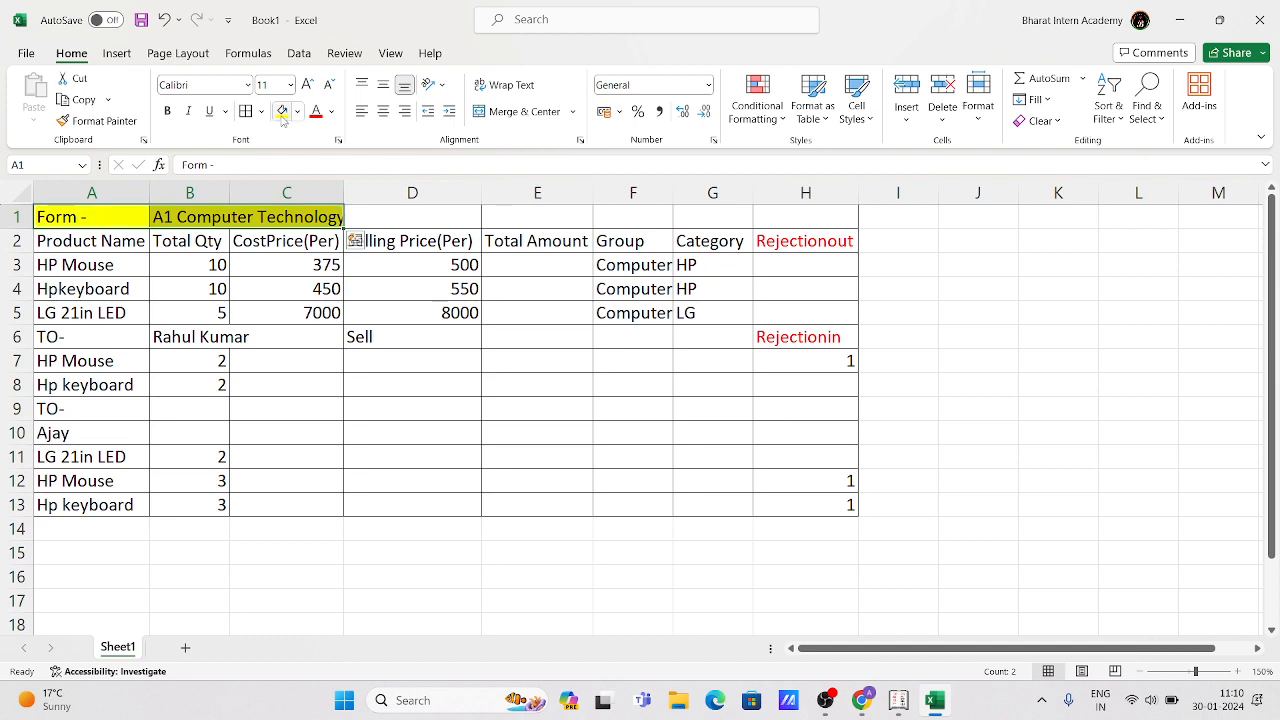
click(278, 332)
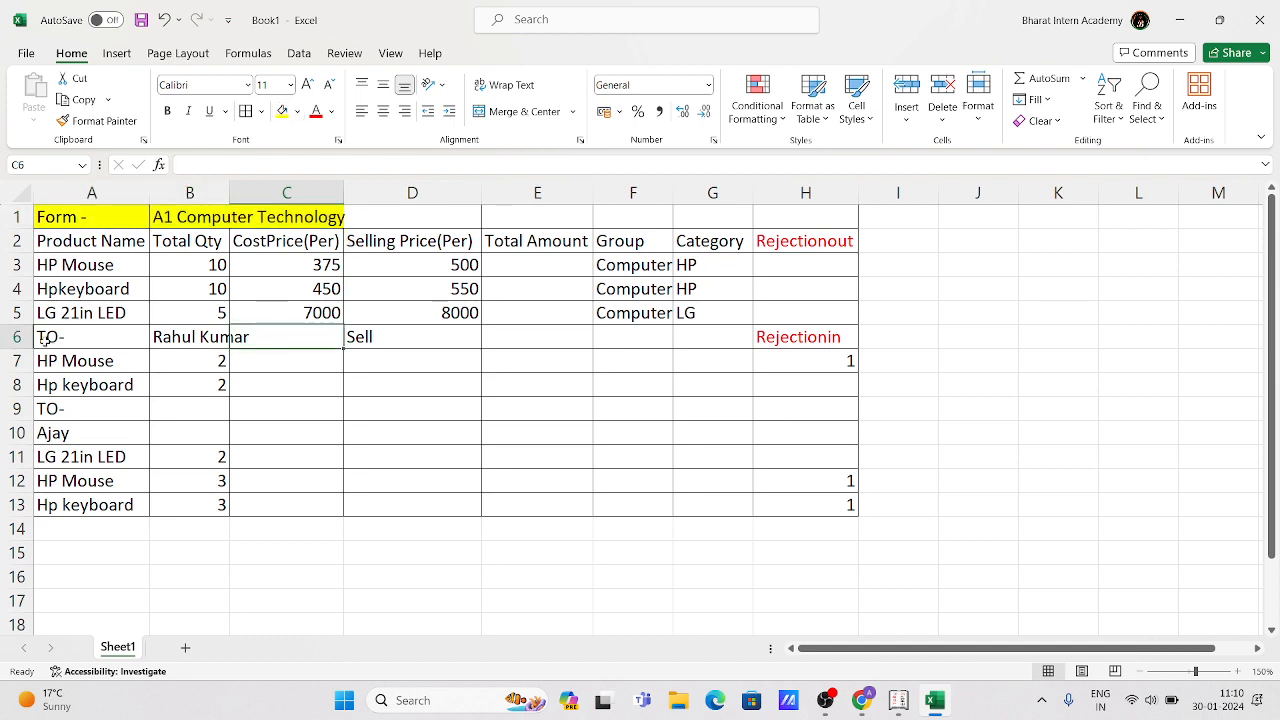
Make the first "TO-" row's cells A6:C6 bold and fill them with yellow
drag(44, 340, 240, 327)
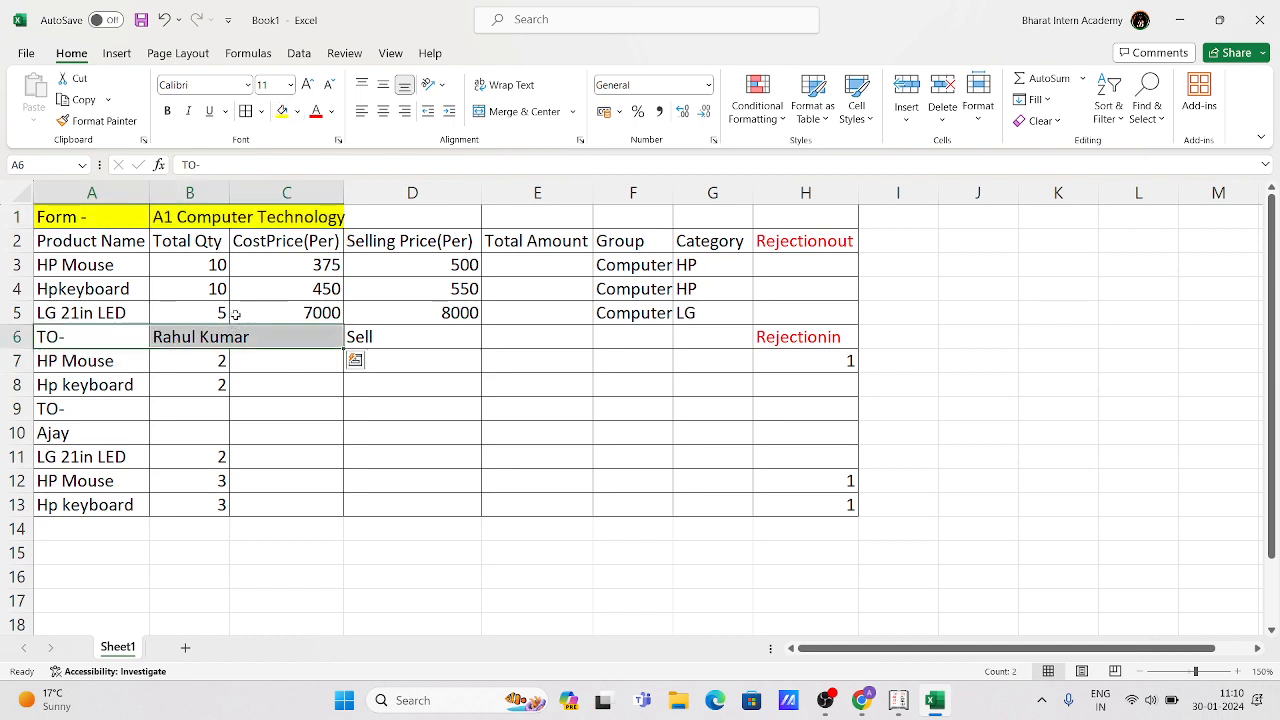
click(167, 111)
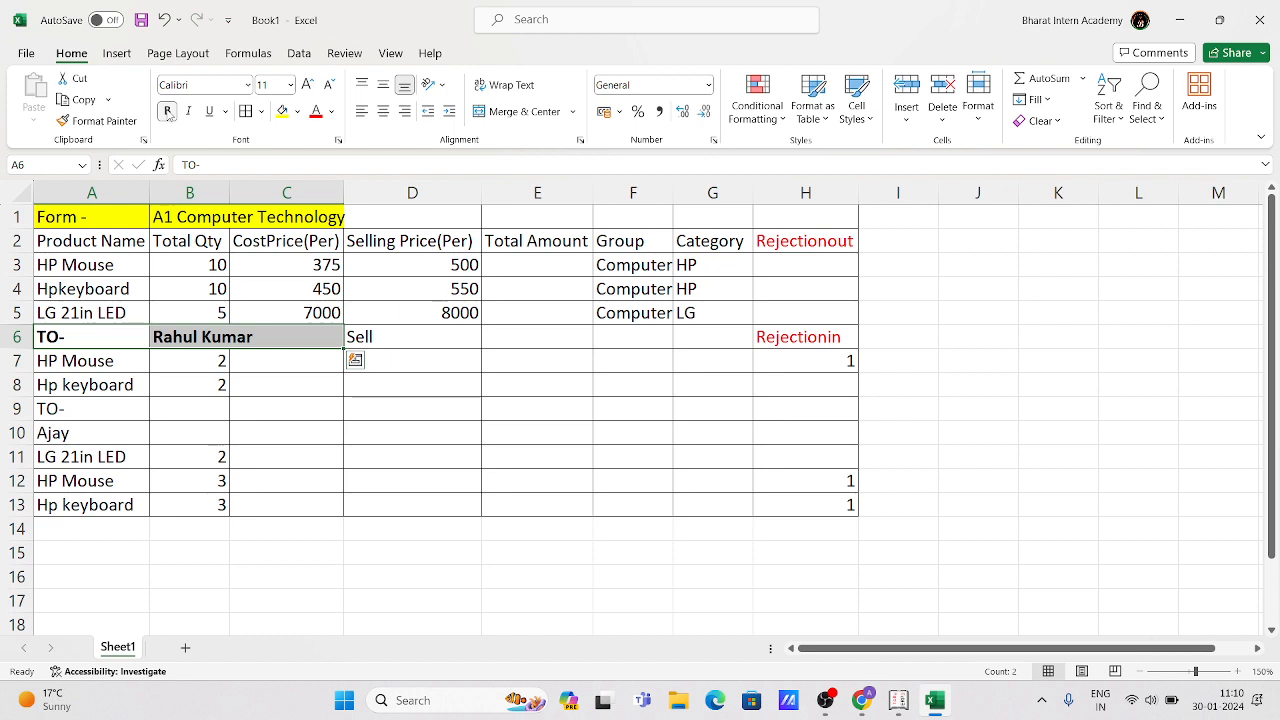
click(282, 111)
Move the second recipient's name from cell A10 to B9, beside its "TO-" label
click(131, 430)
click(160, 430)
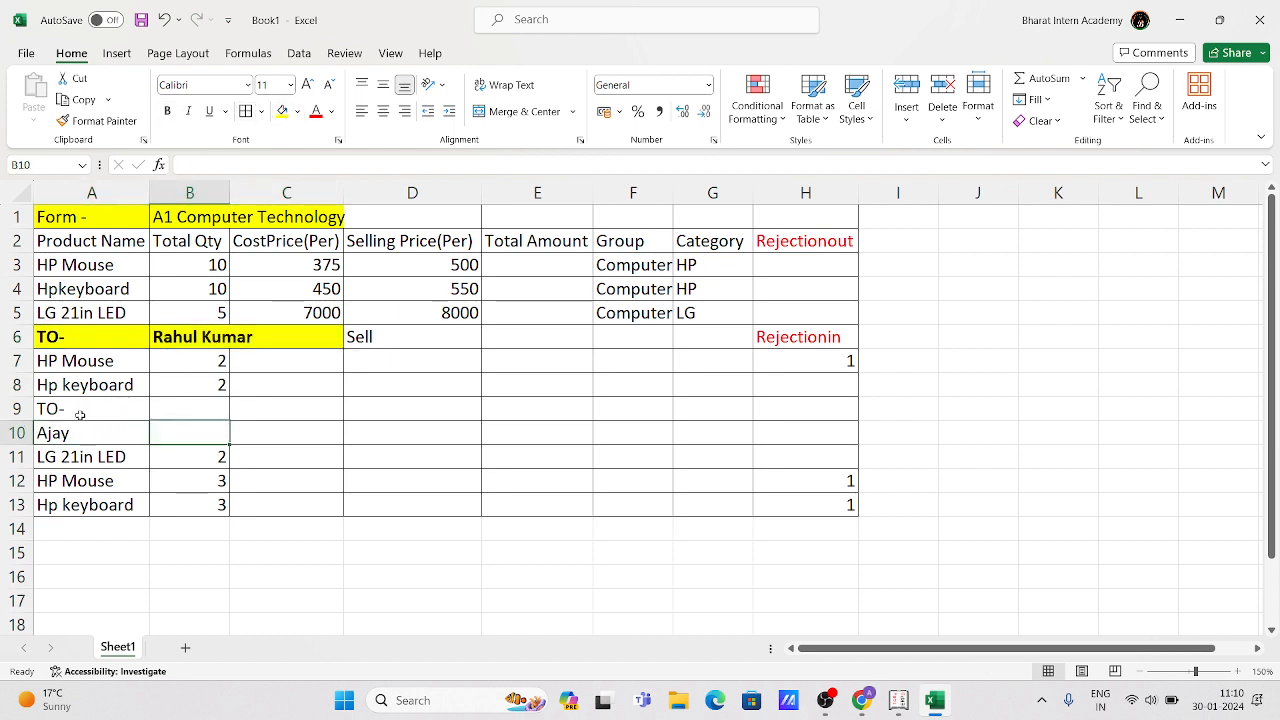
drag(80, 416, 90, 432)
click(128, 435)
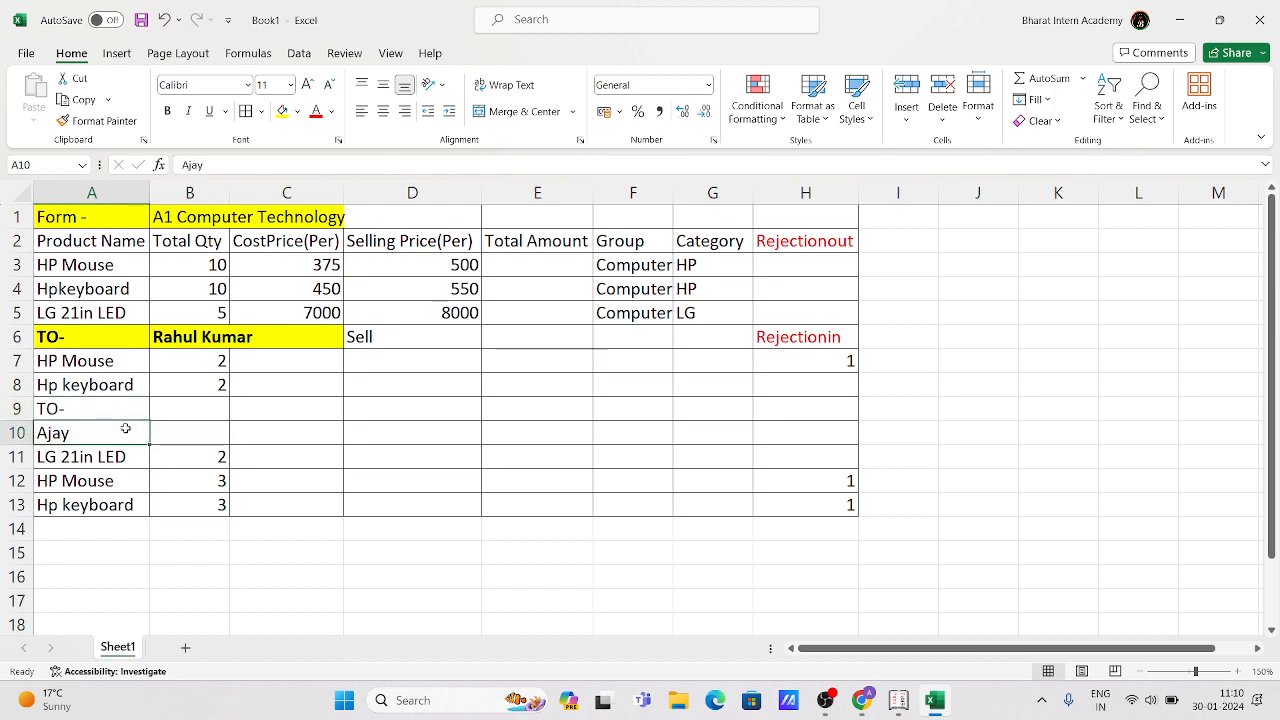
key(ctrl+c)
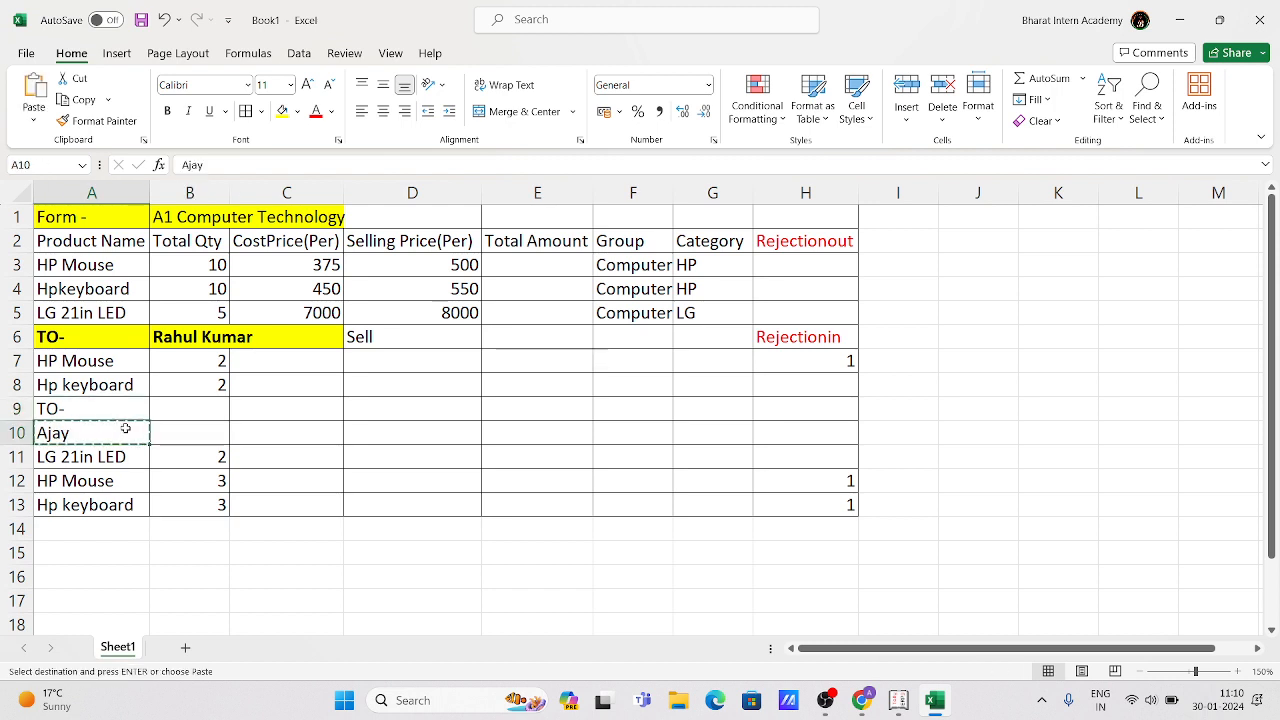
click(197, 404)
key(ctrl+v)
click(300, 409)
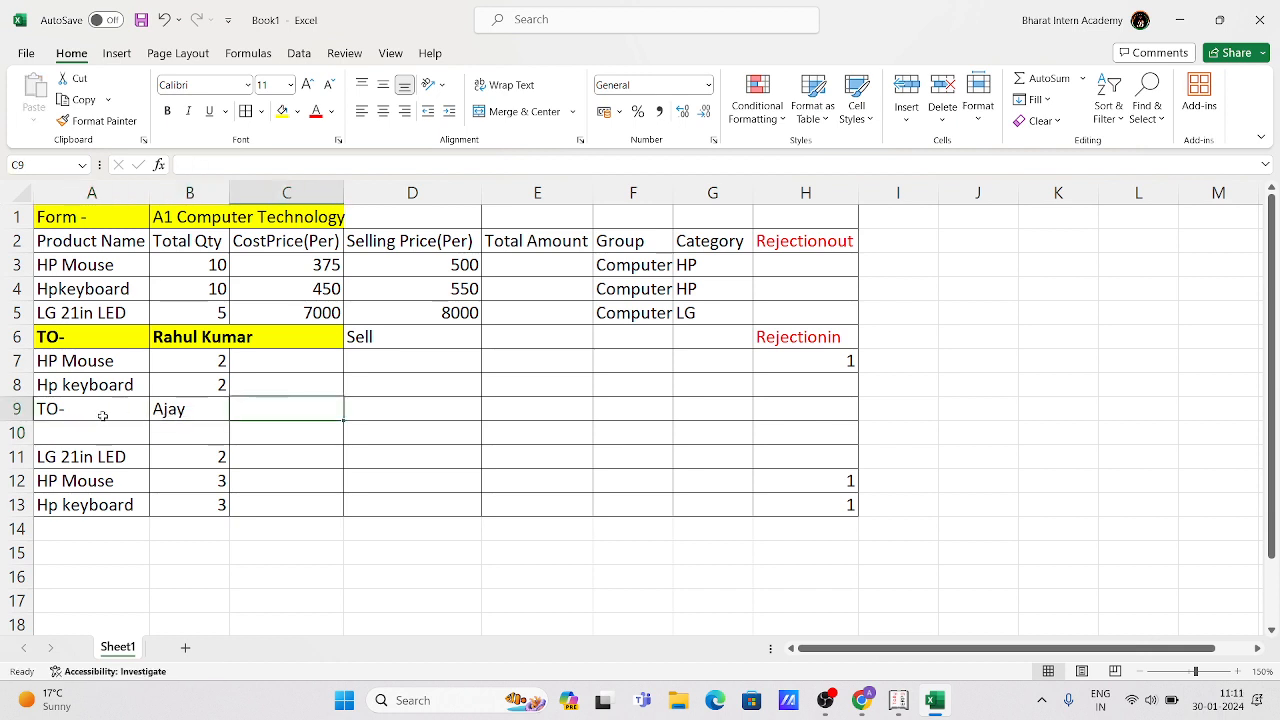
Fill the second "TO-" label and the recipient's name in A9:B9 with yellow
drag(86, 412, 186, 406)
click(282, 111)
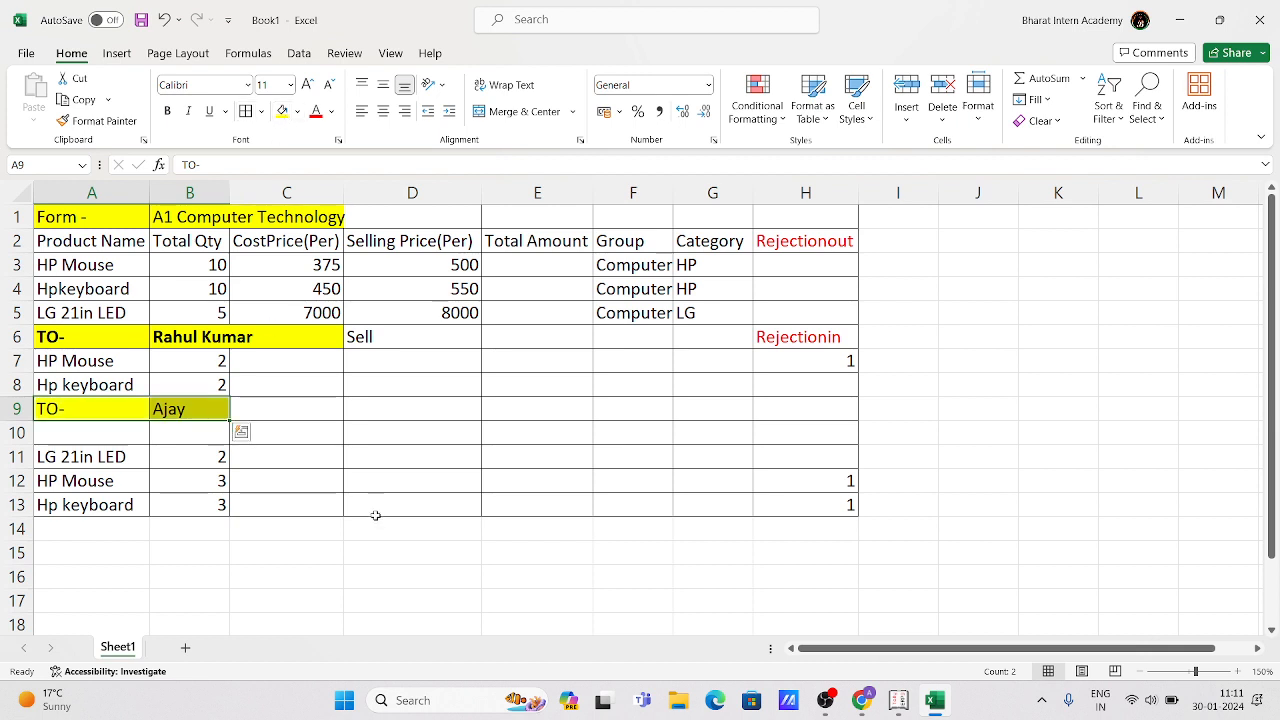
click(724, 504)
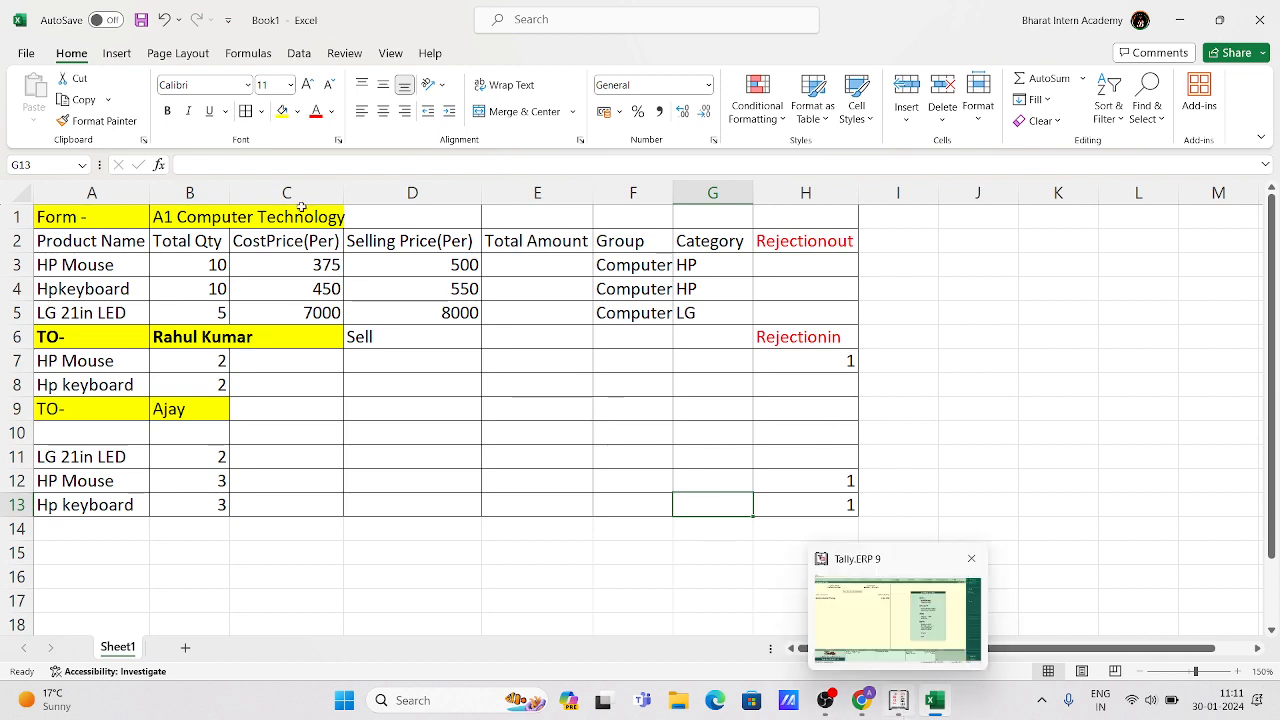
Switch to Tally.ERP 9 and open the creation form for a single ledger
click(240, 236)
click(863, 700)
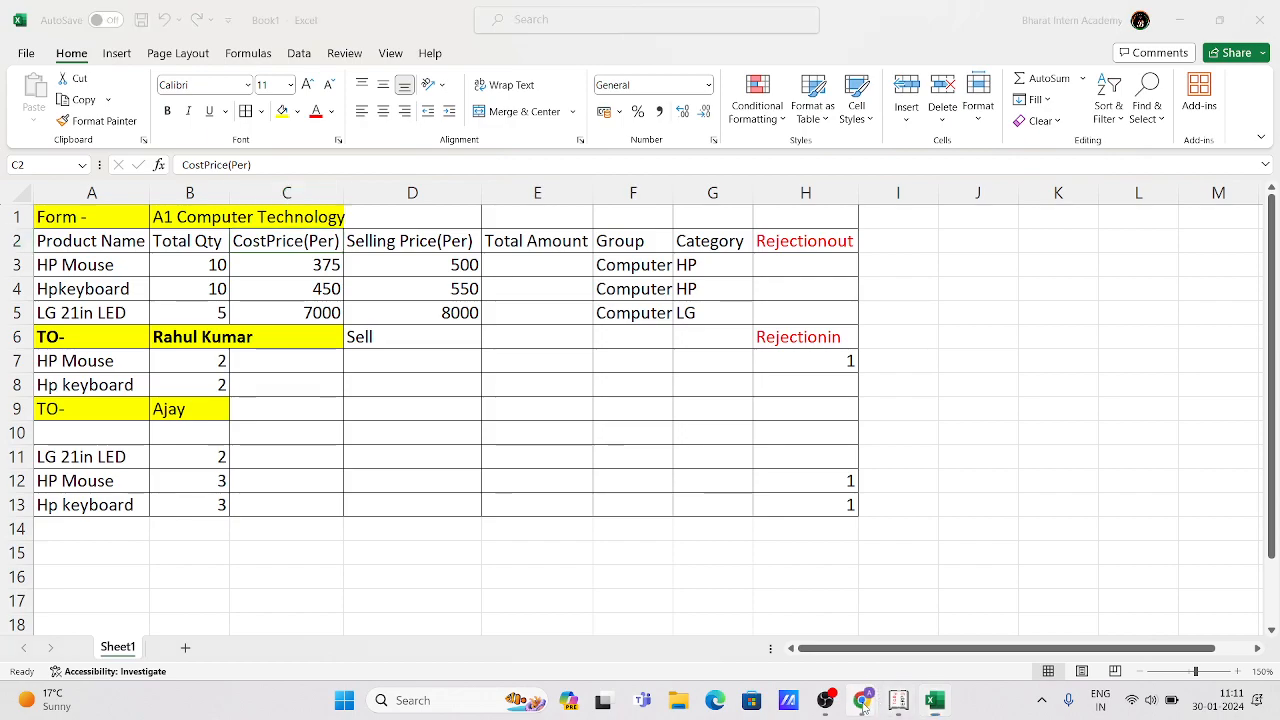
click(897, 700)
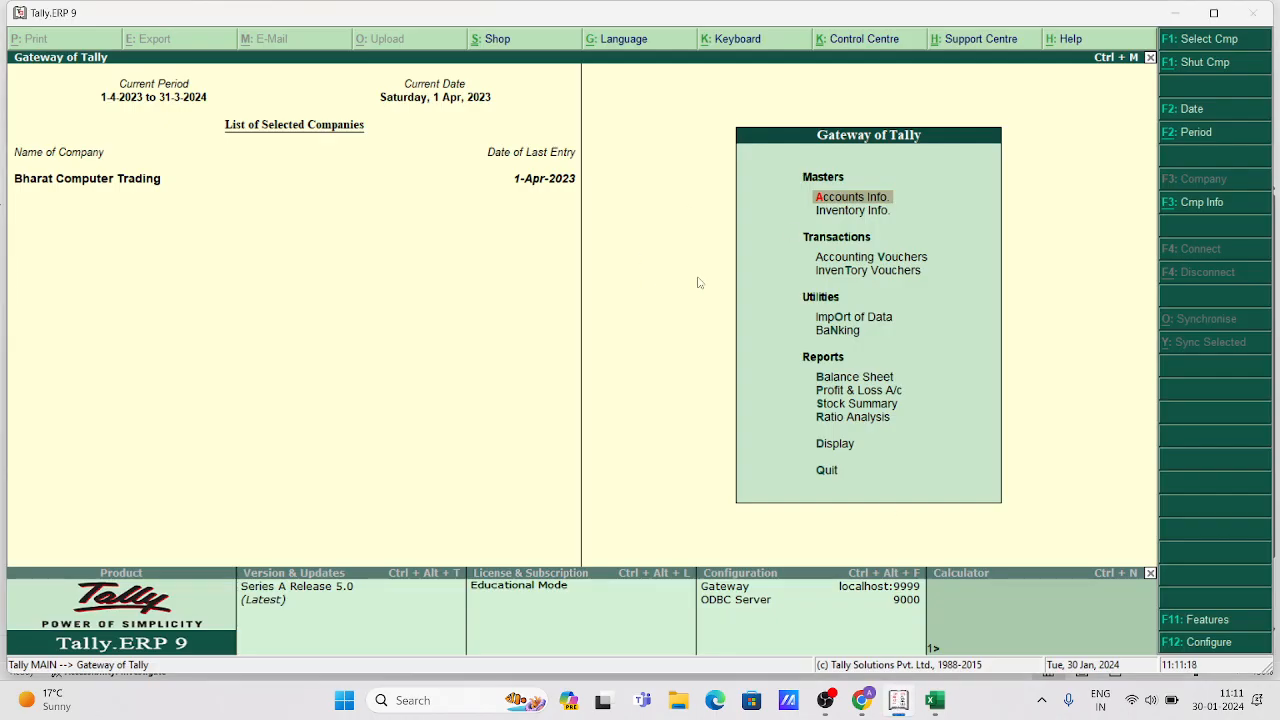
key(Return)
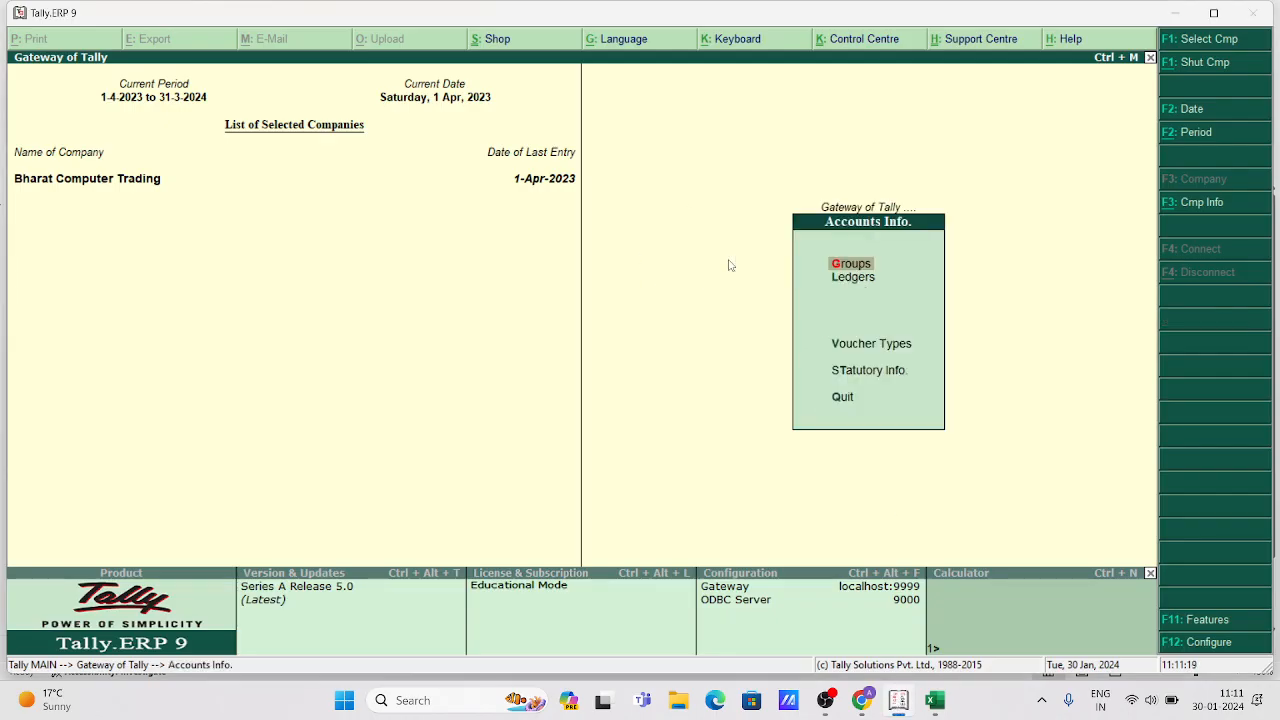
key(Down)
key(Return)
key(Return)
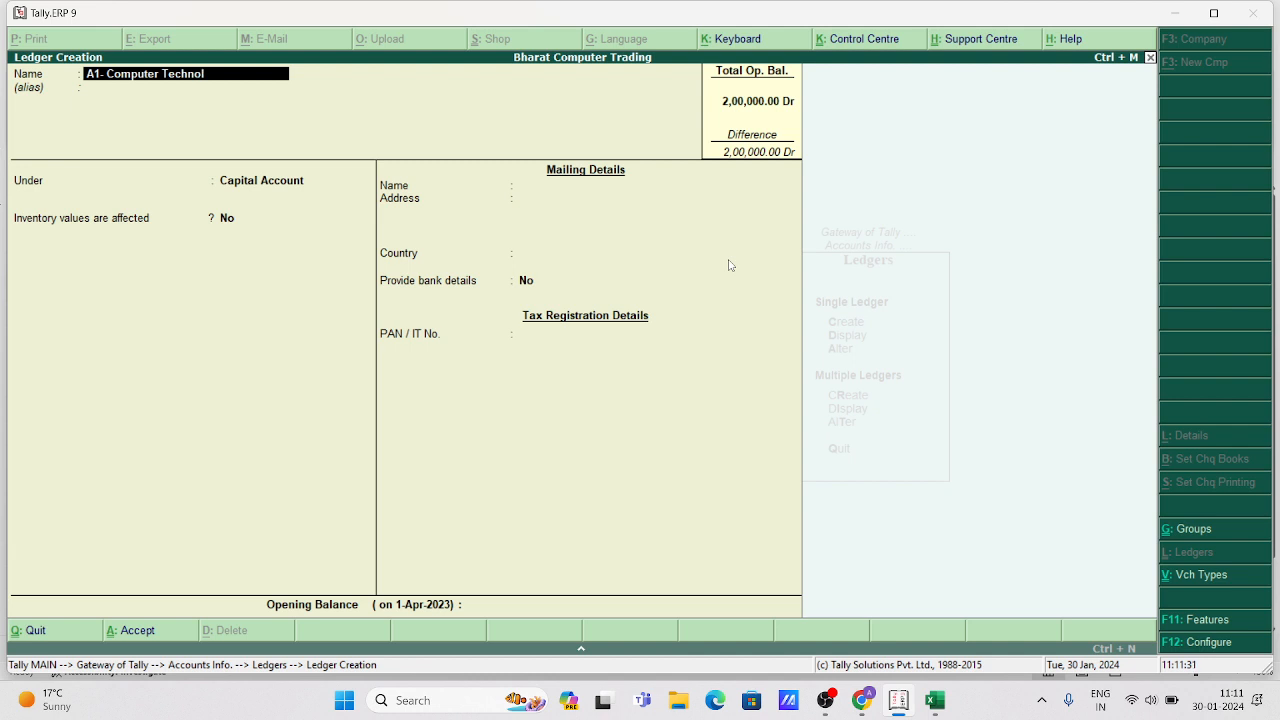
Create the ledger "A1- Computer Technology" under Sundry Creditors with inventory values affected set to Yes
key(Return)
key(Return)
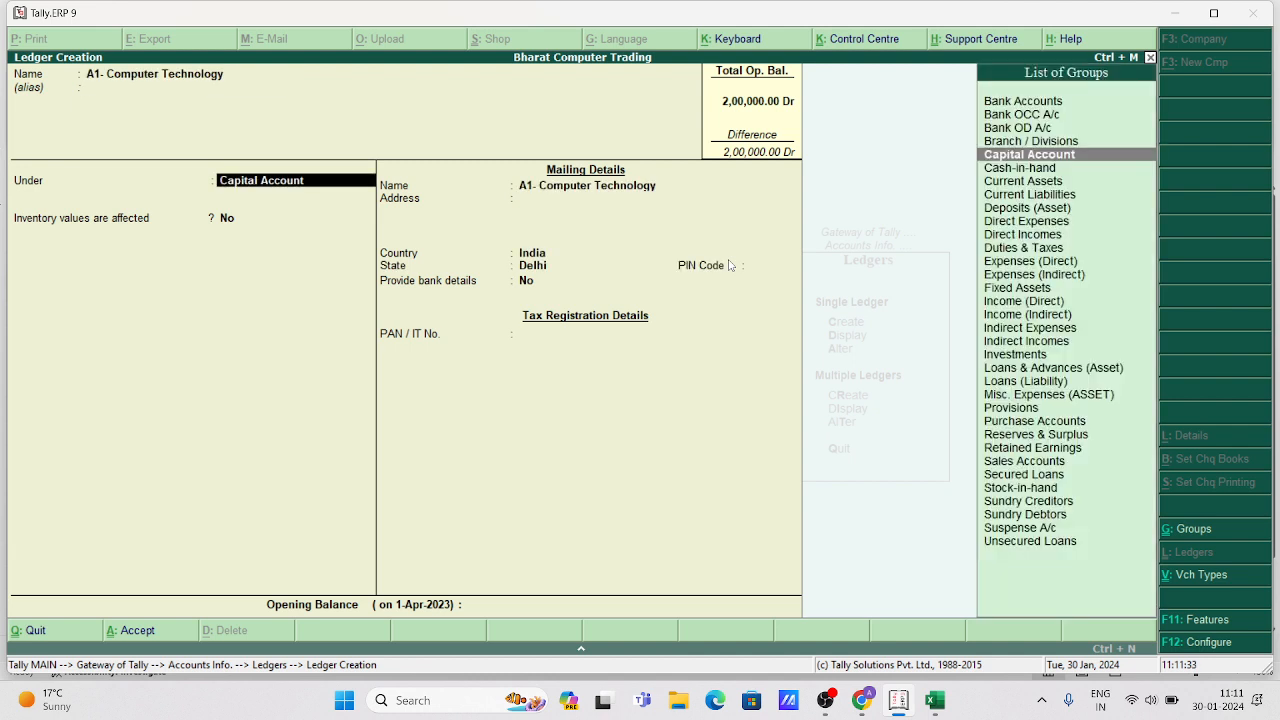
text(Sun)
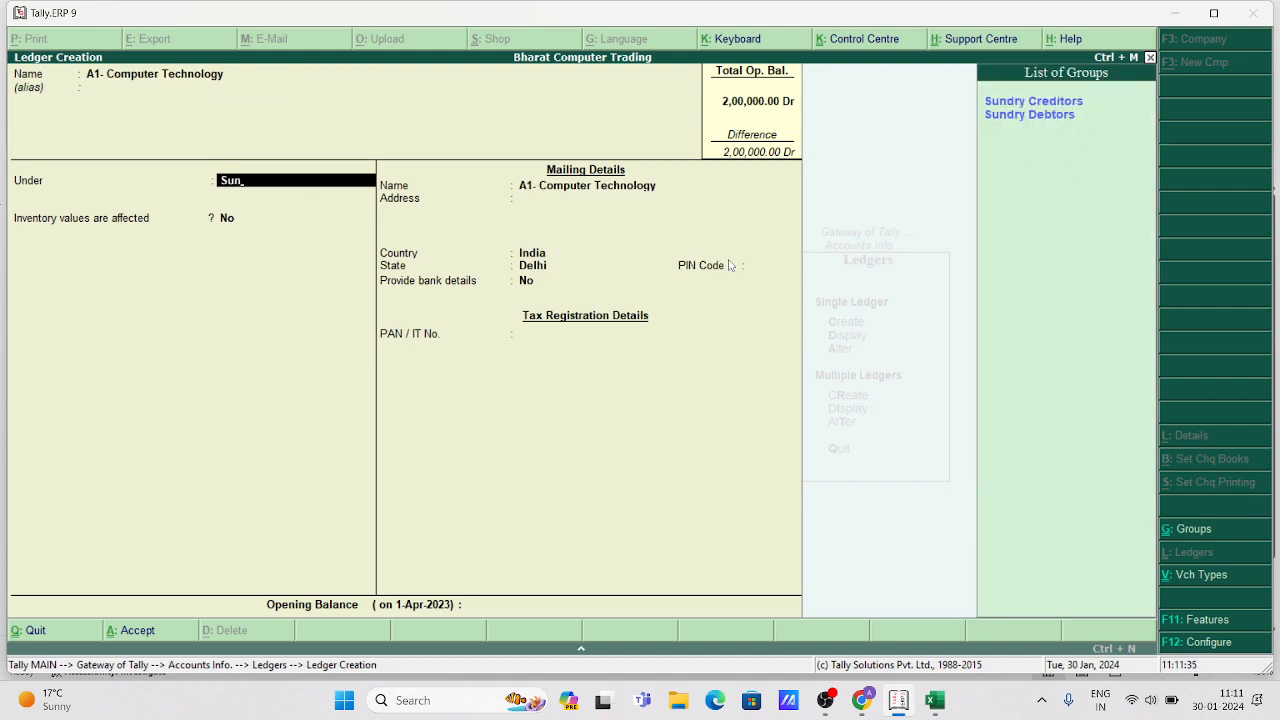
key(Return)
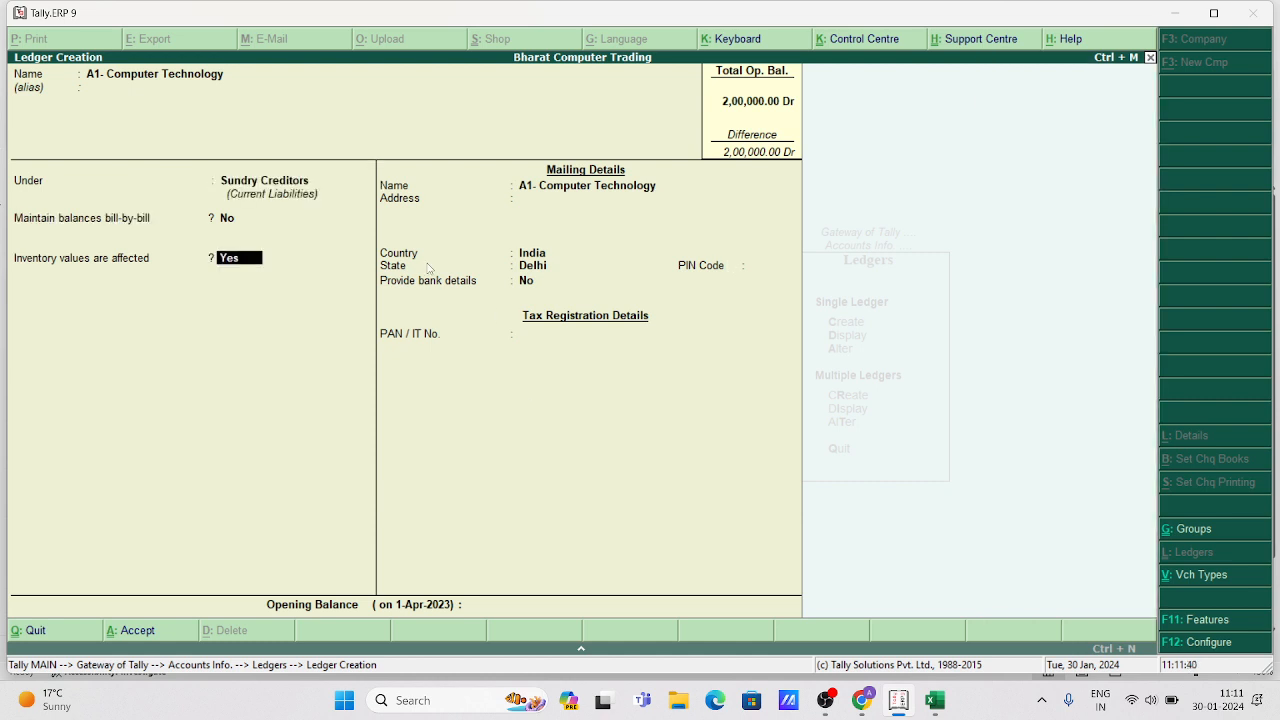
key(Return)
key(Return)
key(Return)
key(Return)
key(Return)
key(Return)
key(Return)
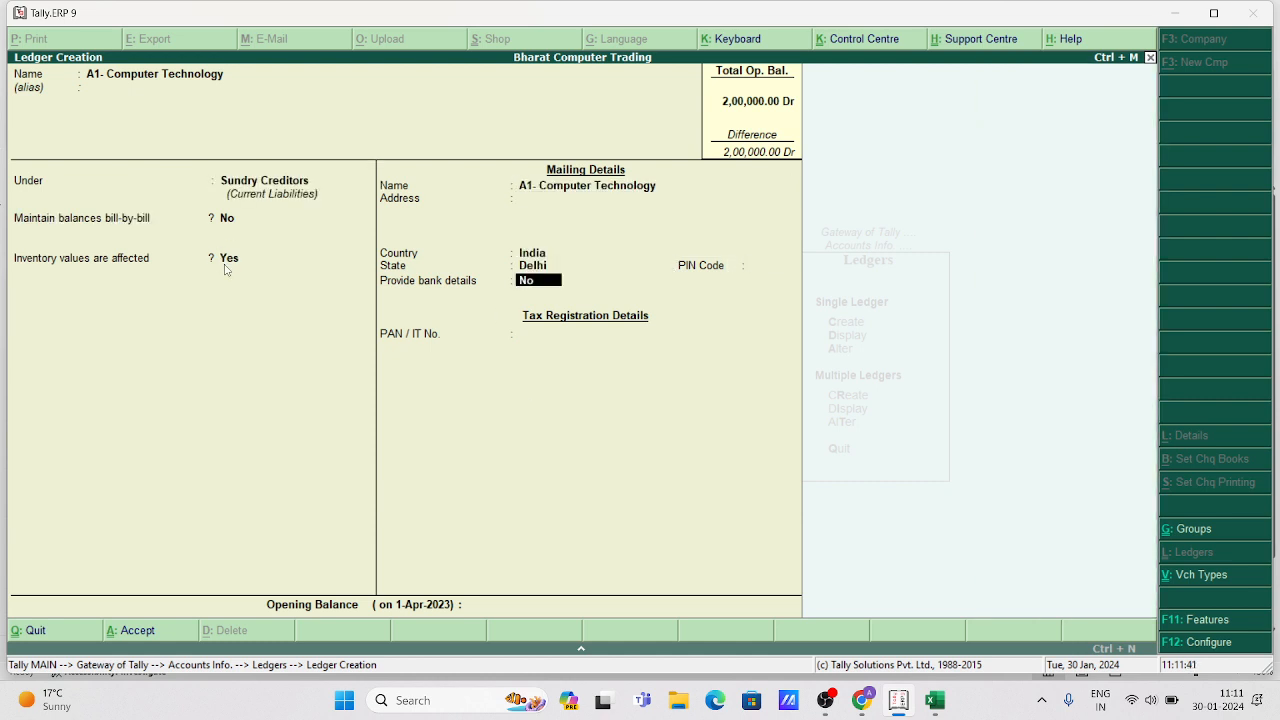
key(Return)
key(Return)
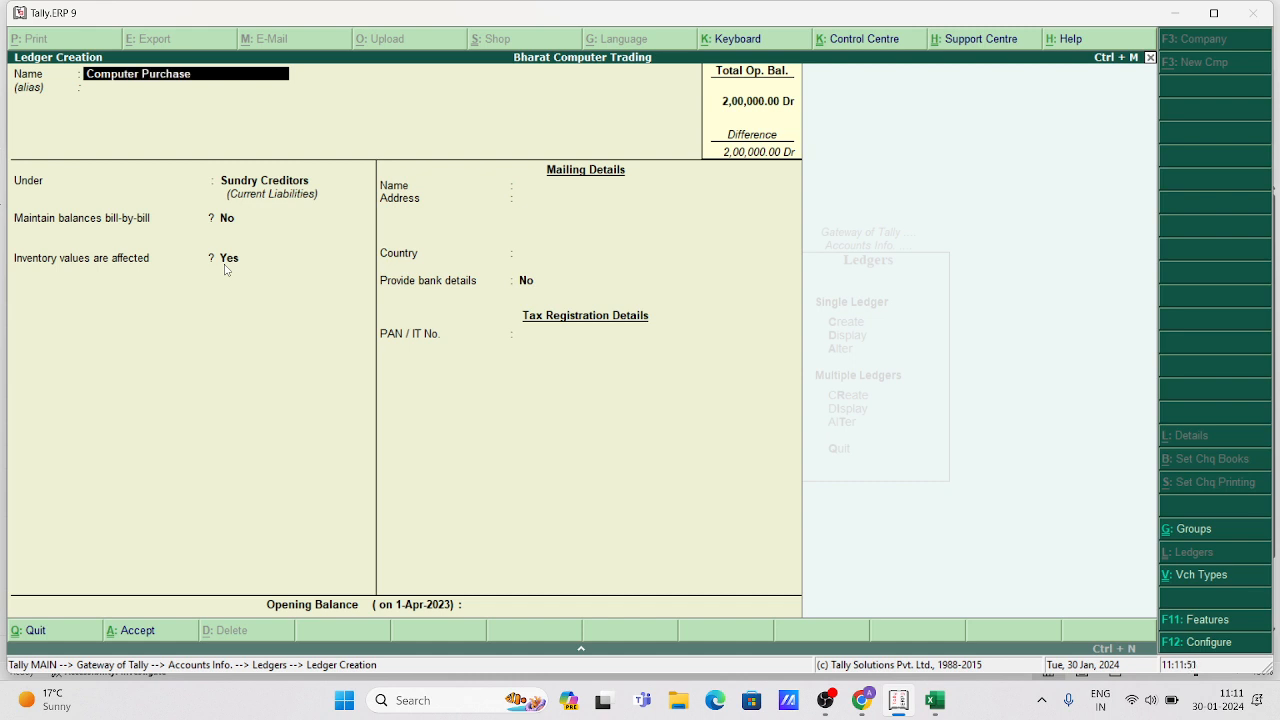
Create the ledger "Computer Purchase" under Purchase Accounts with inventory values affected set to Yes
key(Return)
key(Return)
text(Pur)
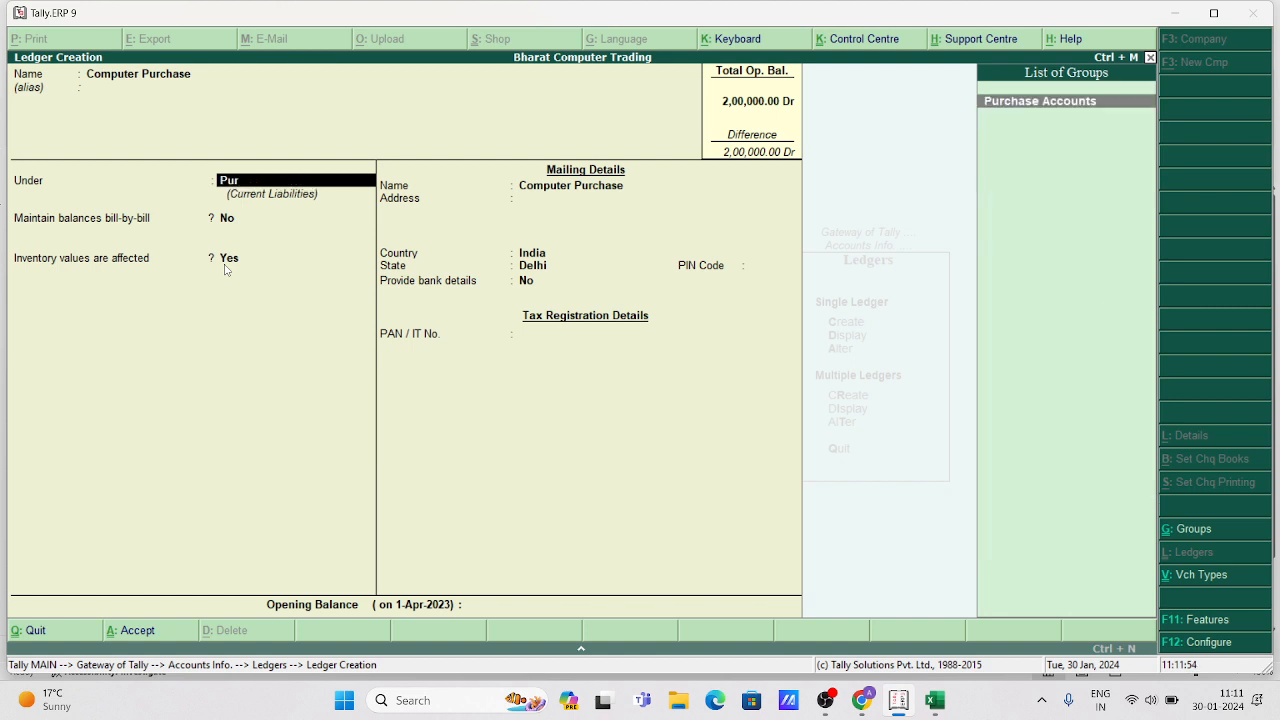
key(Return)
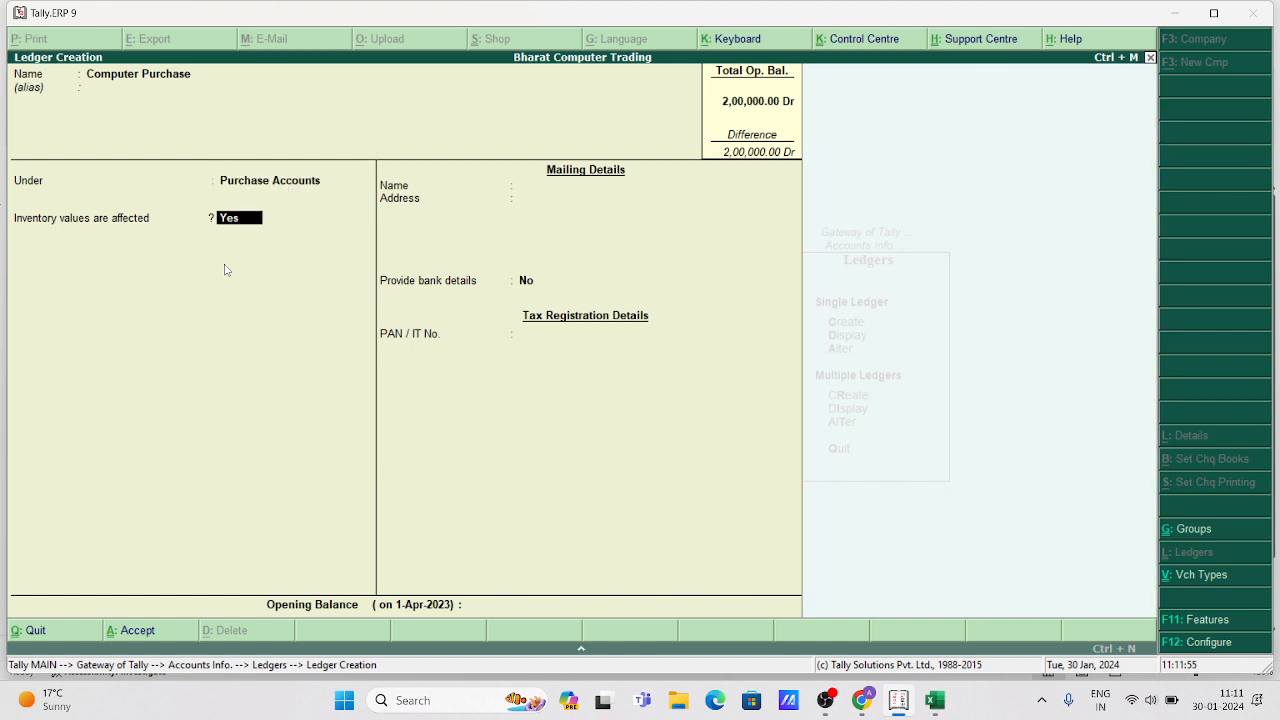
key(Return)
key(Return)
key(Return)
key(Return)
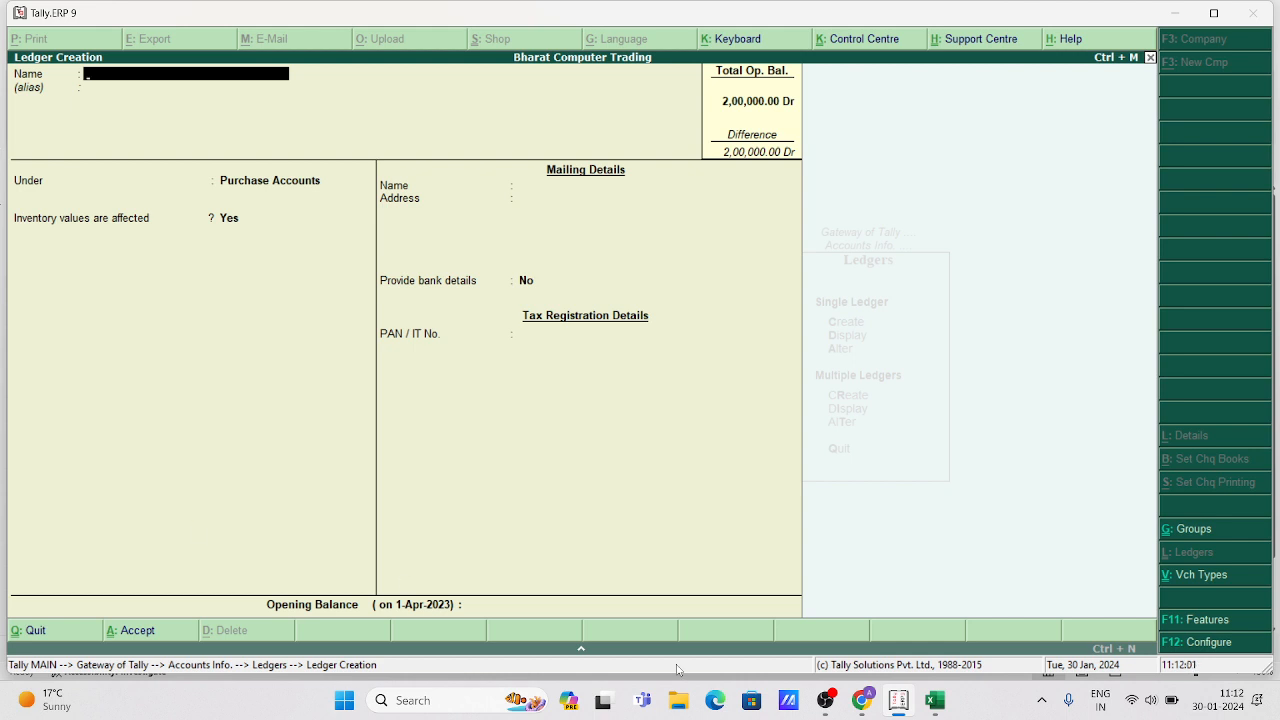
Switch to Excel and check the recipients' names beside the two "TO-" labels
click(935, 700)
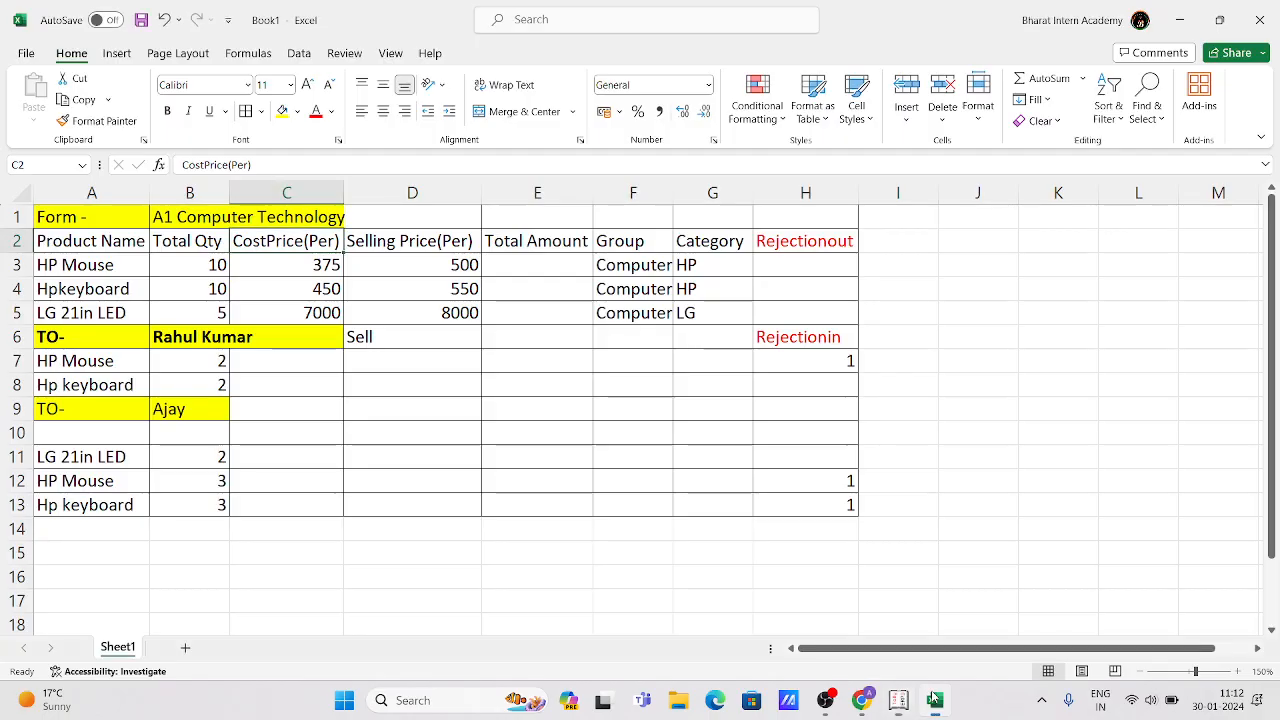
click(179, 342)
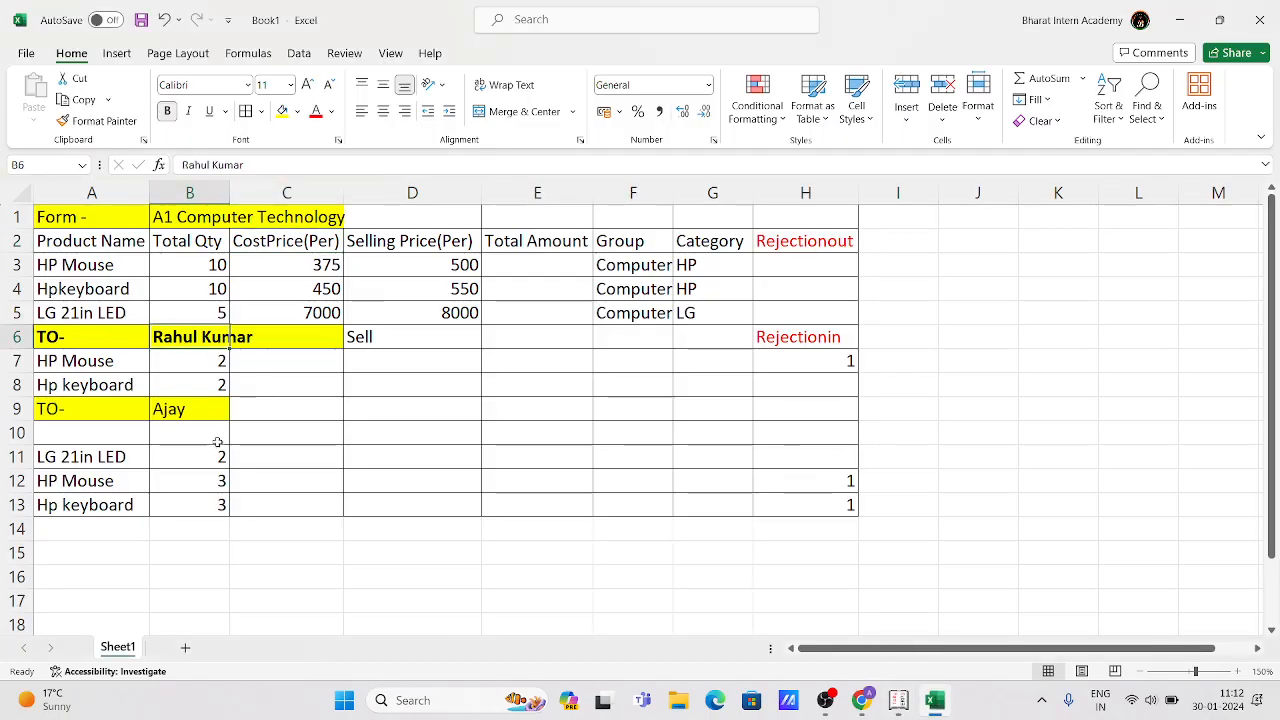
click(178, 418)
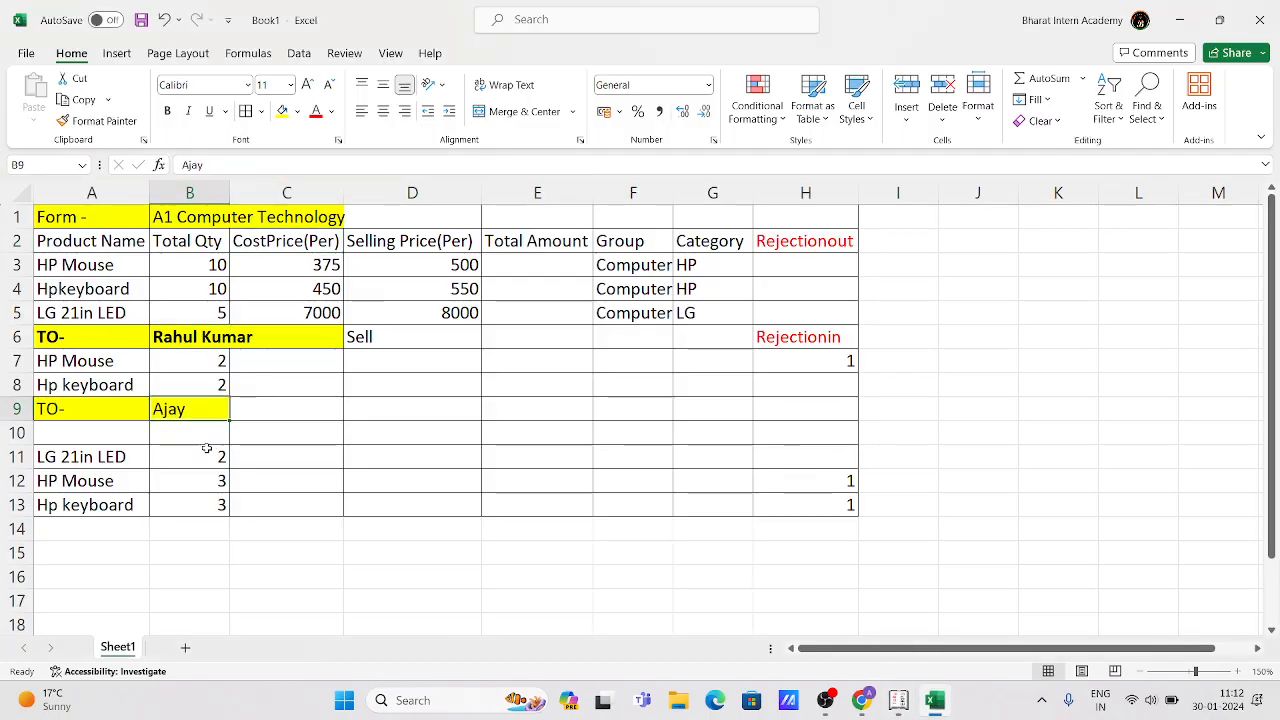
Switch back to Tally.ERP 9 and create the first recipient's ledger under Sundry Debtors with inventory values affected set to Yes
click(898, 700)
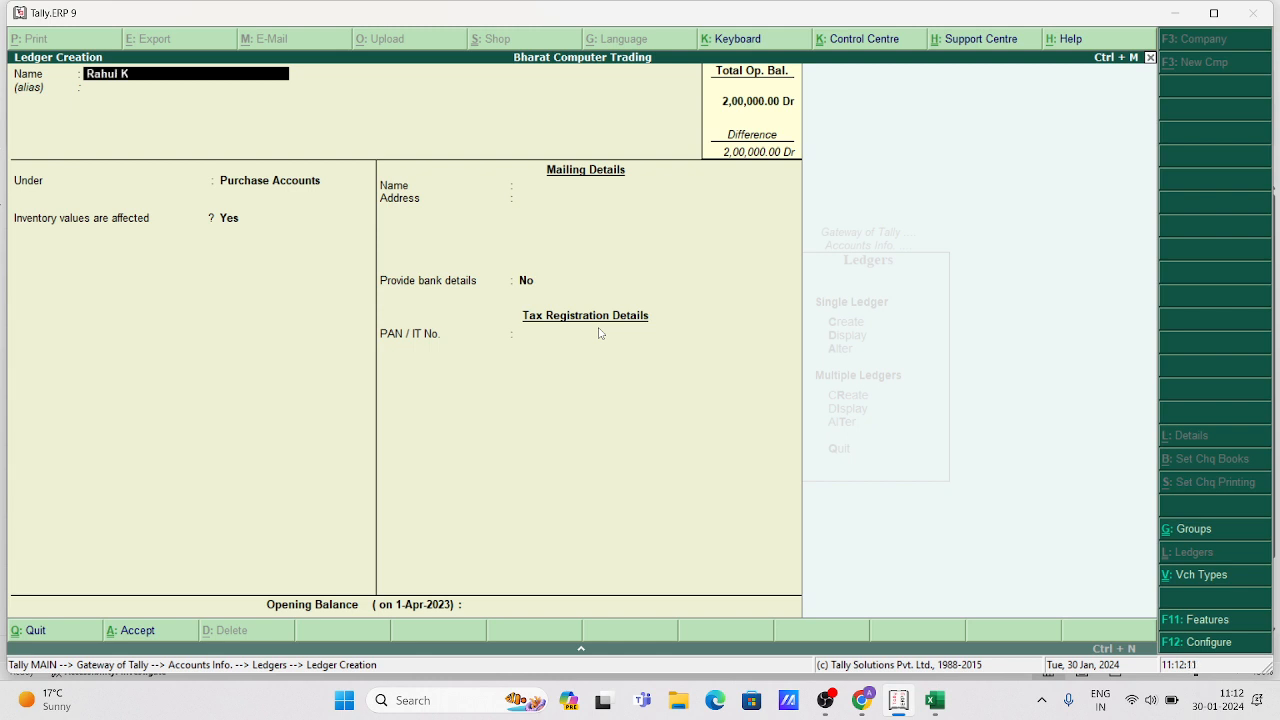
key(Return)
key(Return)
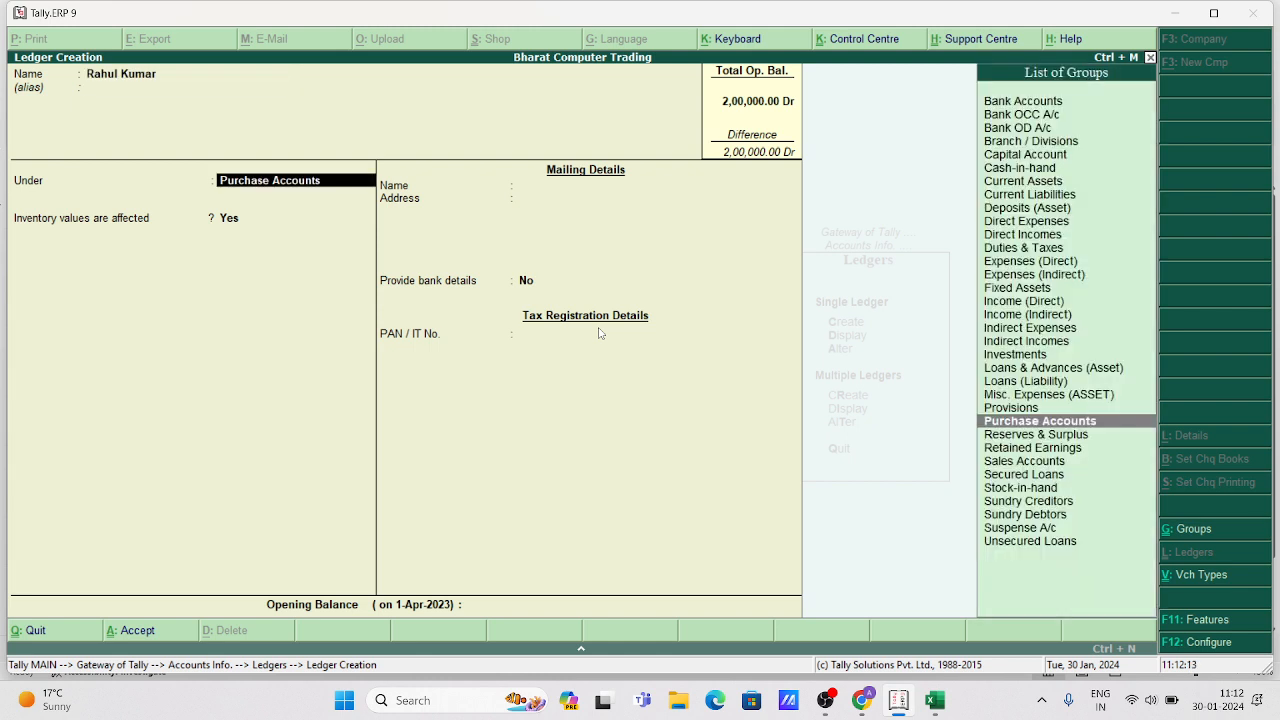
text(Sund)
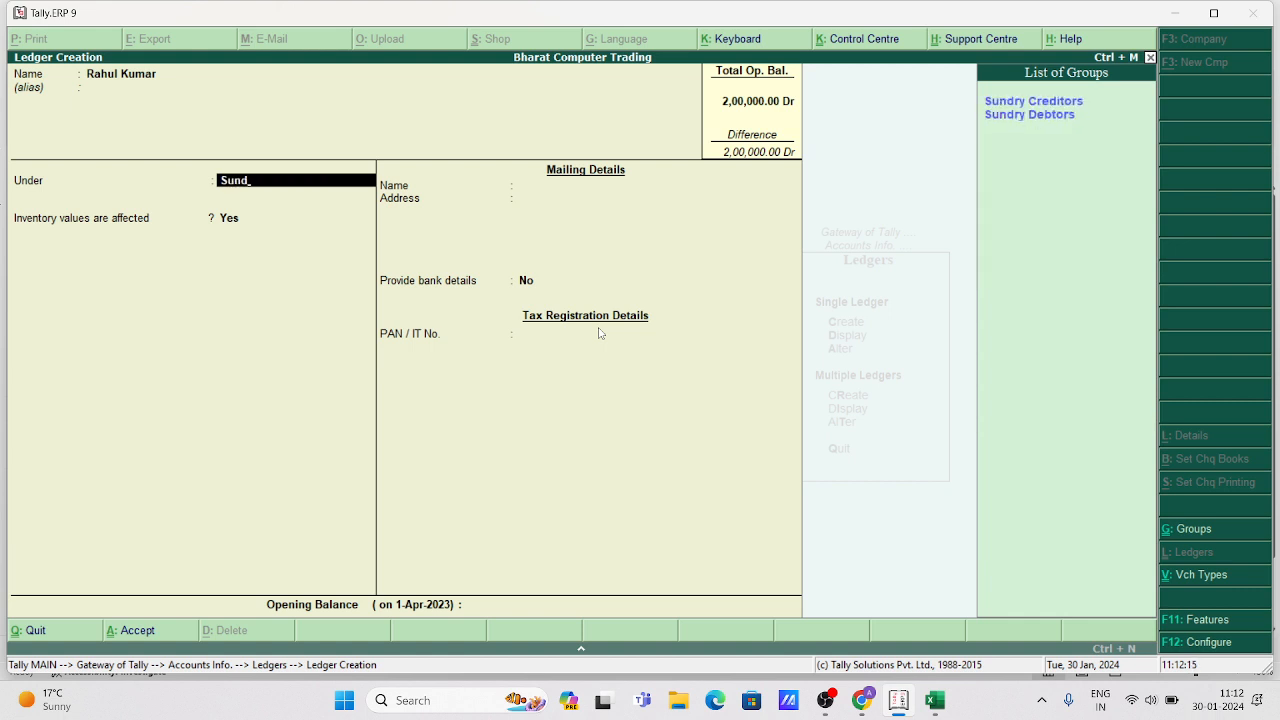
key(Down)
key(Return)
key(Return)
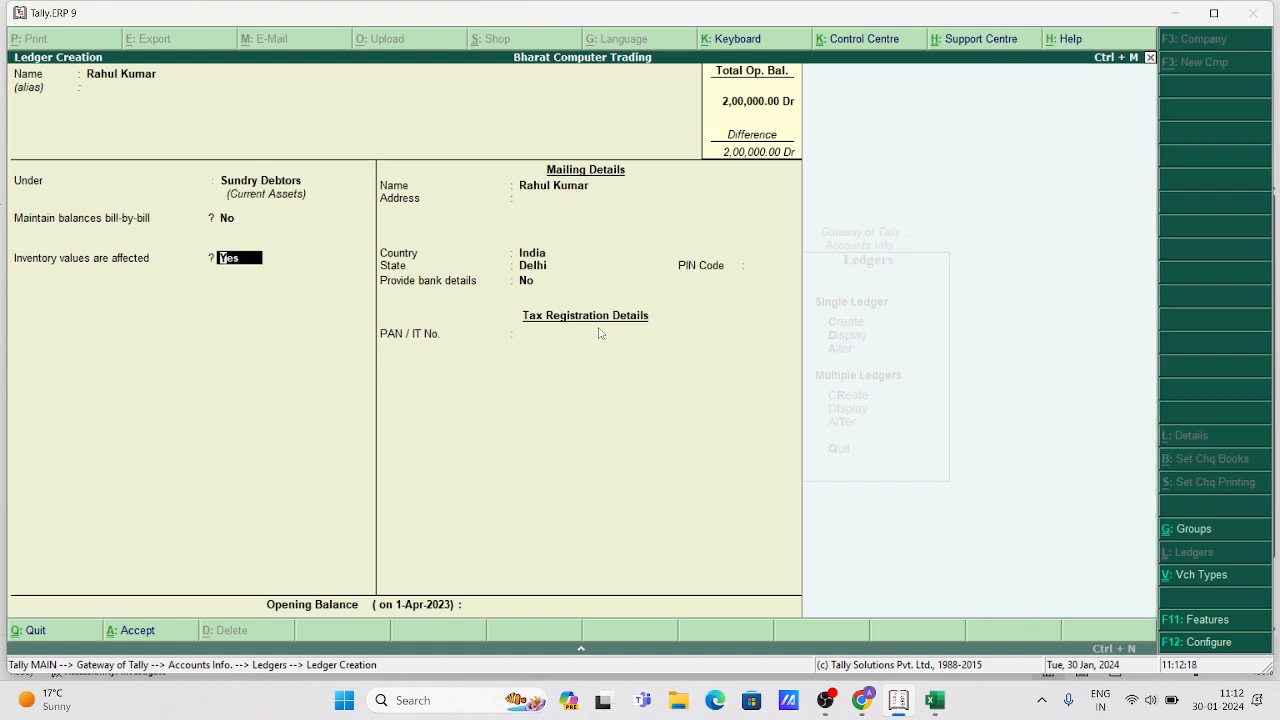
key(Return)
key(Return)
key(Return)
key(Return)
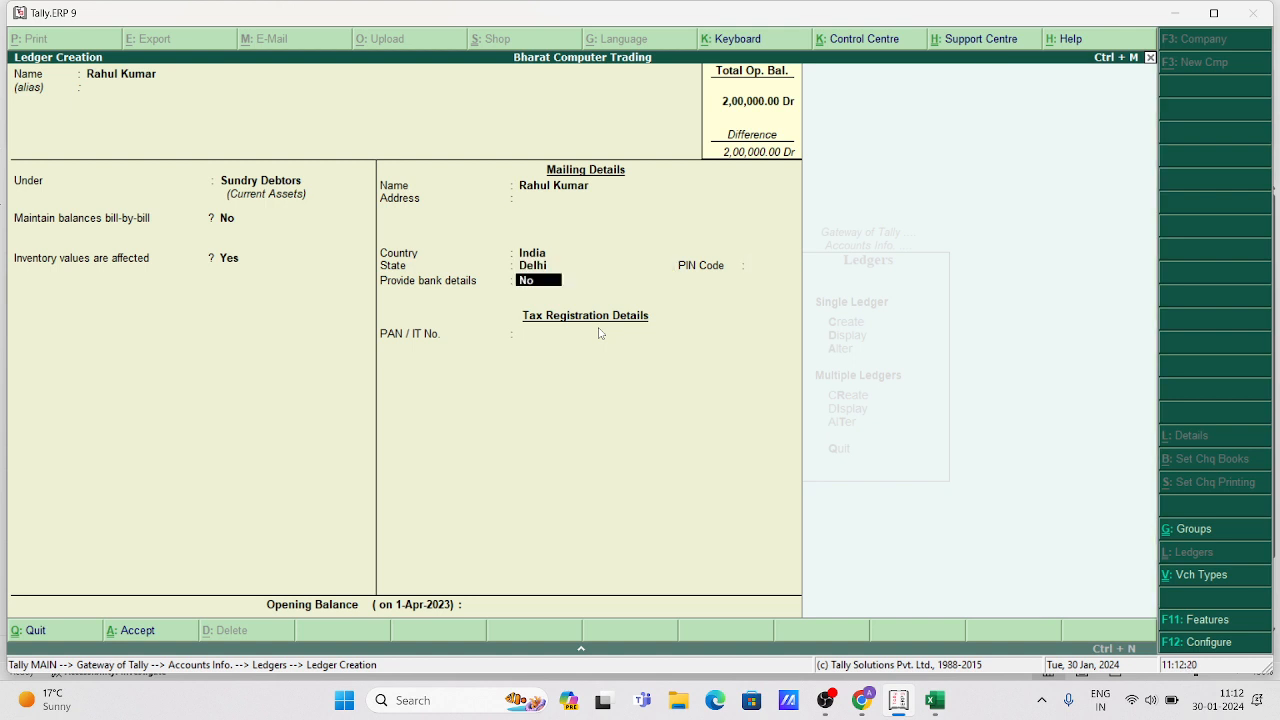
key(Return)
key(Return)
key(Return)
key(Return)
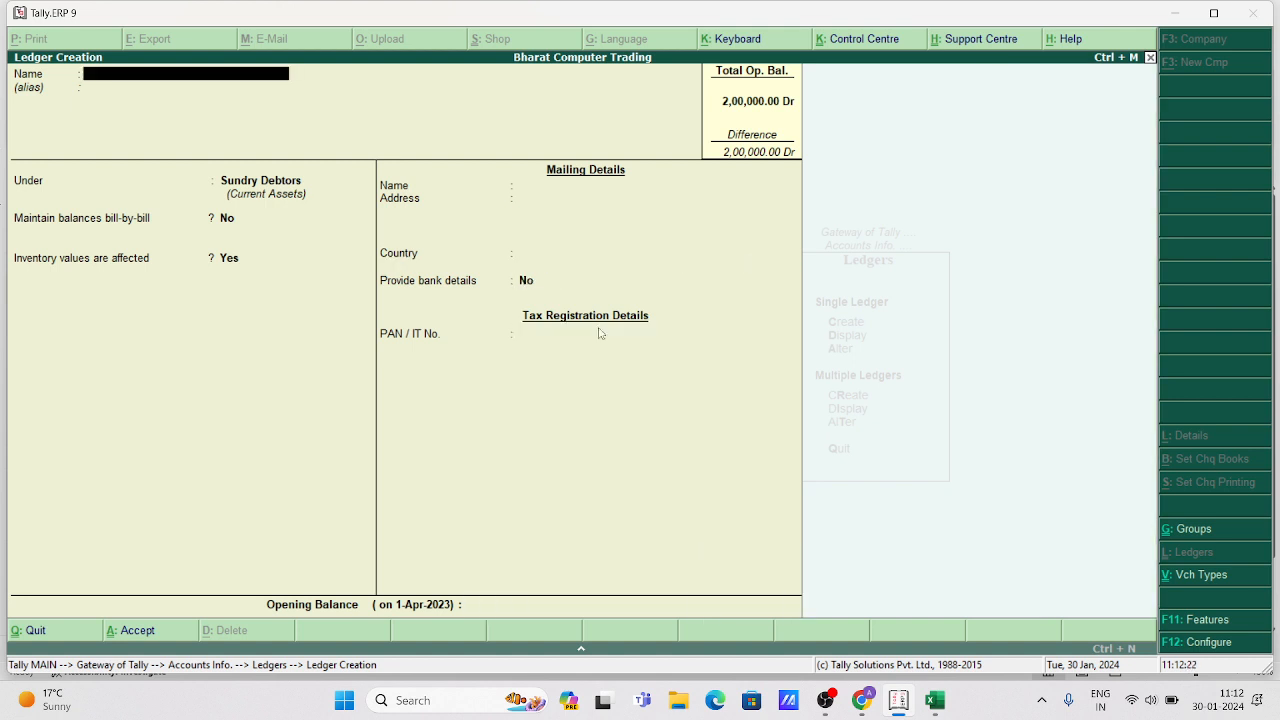
Create the second recipient's ledger under Sundry Debtors, keeping India, Delhi and inventory values affected set to Yes
key(Return)
text(Sun)
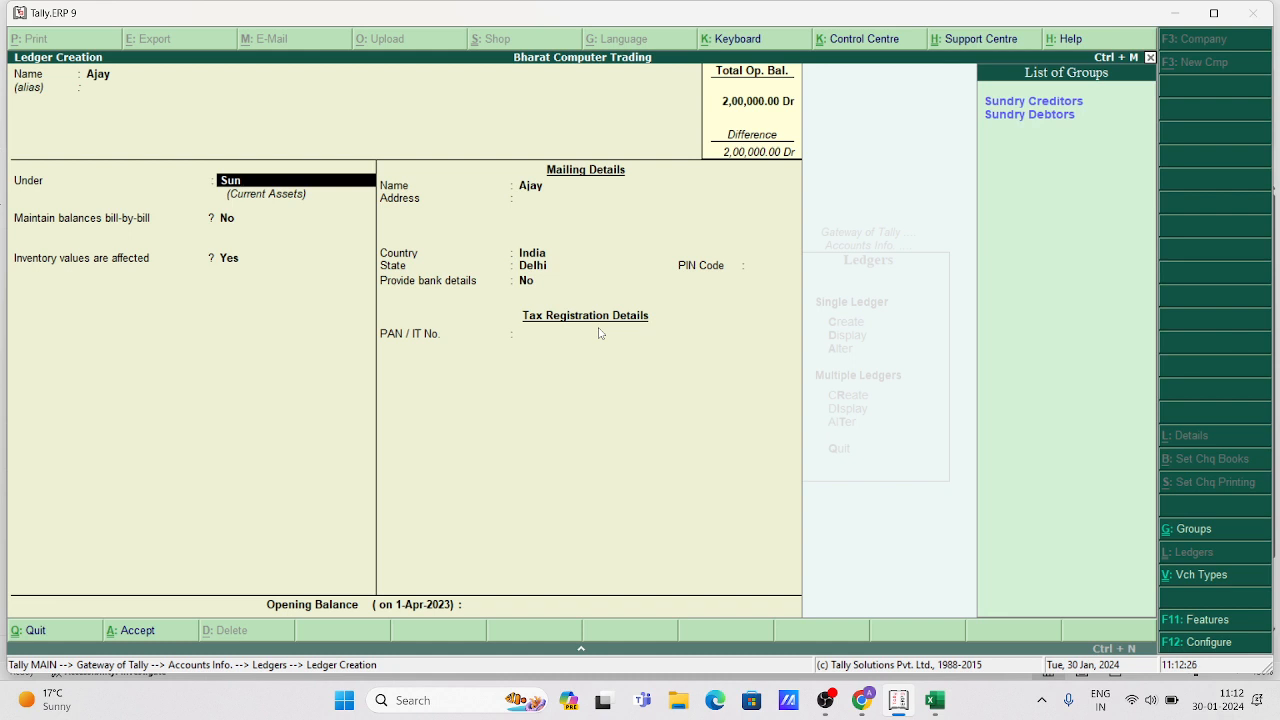
key(Down)
key(Return)
key(Return)
key(Return)
key(Return)
key(Return)
key(Return)
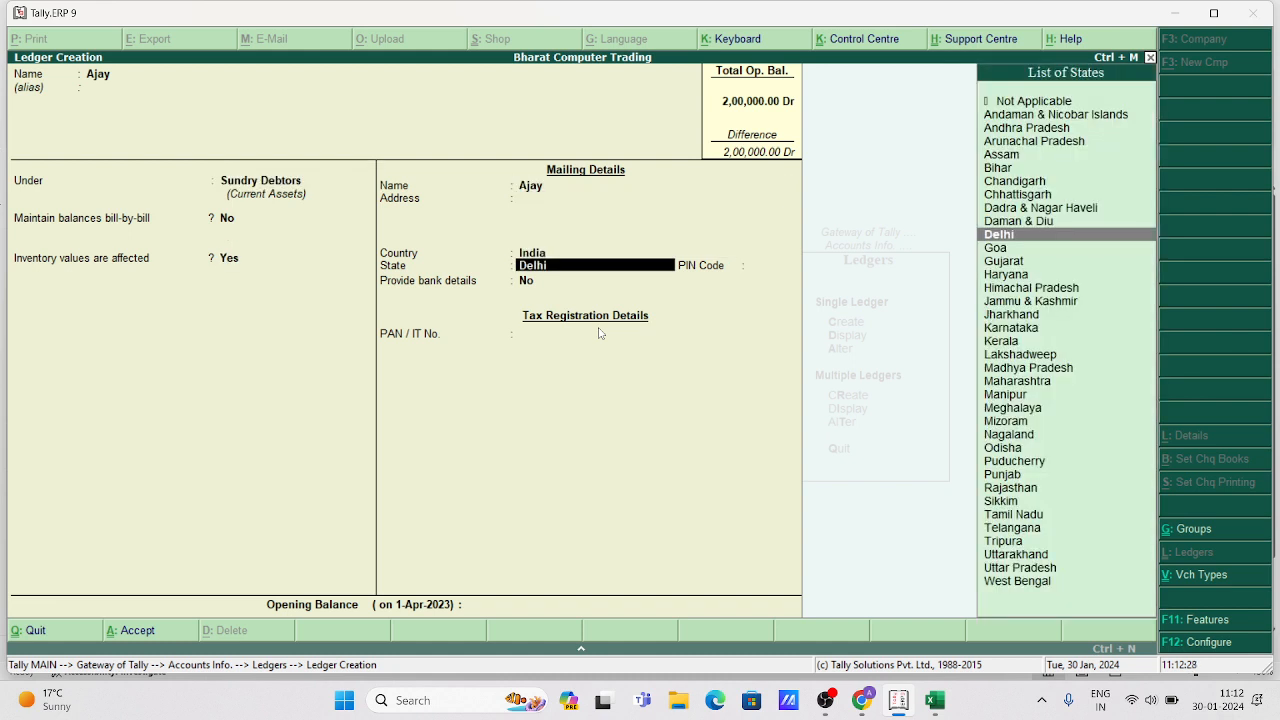
key(Return)
key(Return)
key(Return)
key(Return)
key(Return)
key(Return)
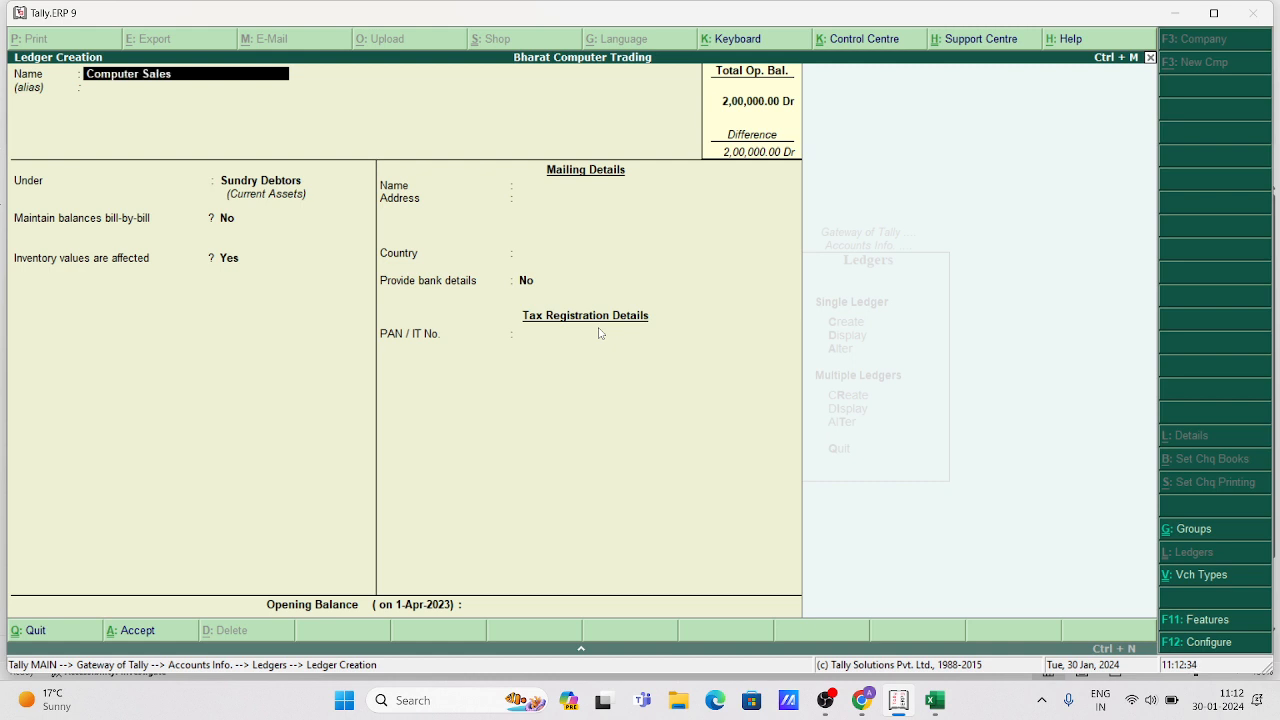
Create the ledger "Computer Sales" under Sales Accounts with inventory values affected set to Yes, and return to the Gateway of Tally
text(Computer Sales)
key(Return)
key(Return)
text(S)
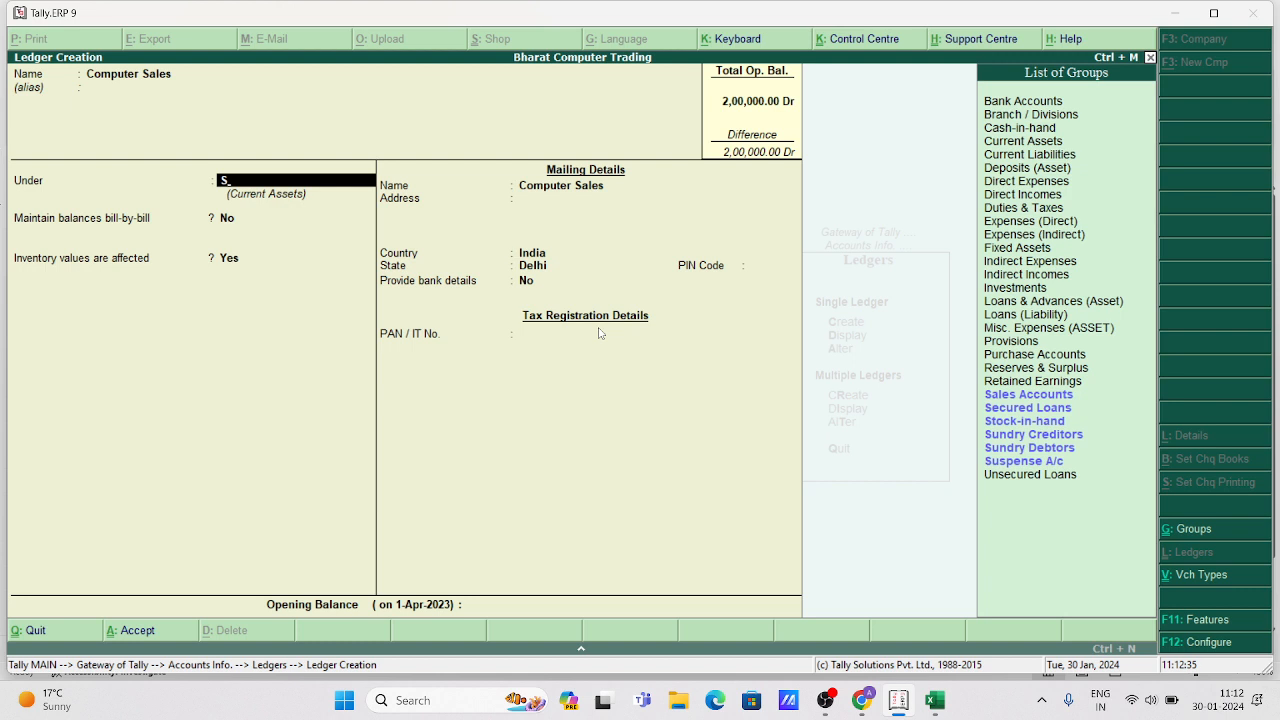
text(a)
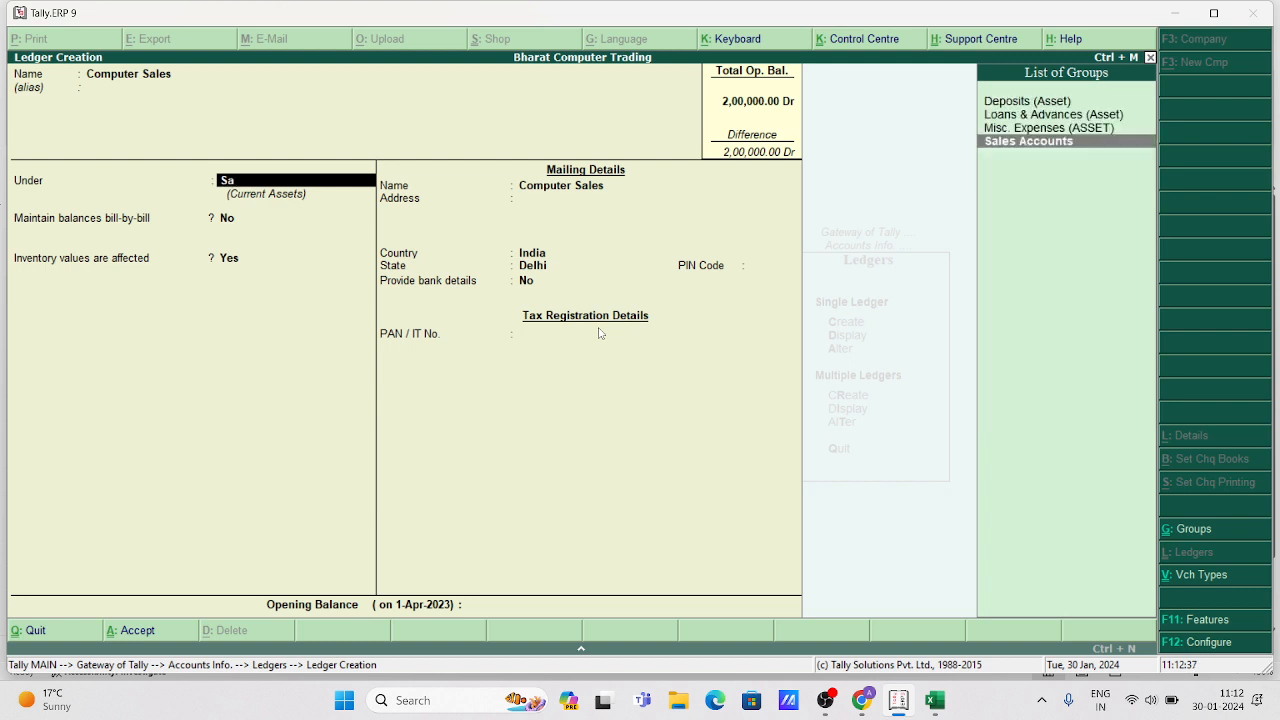
key(Return)
key(Return)
key(Return)
key(Return)
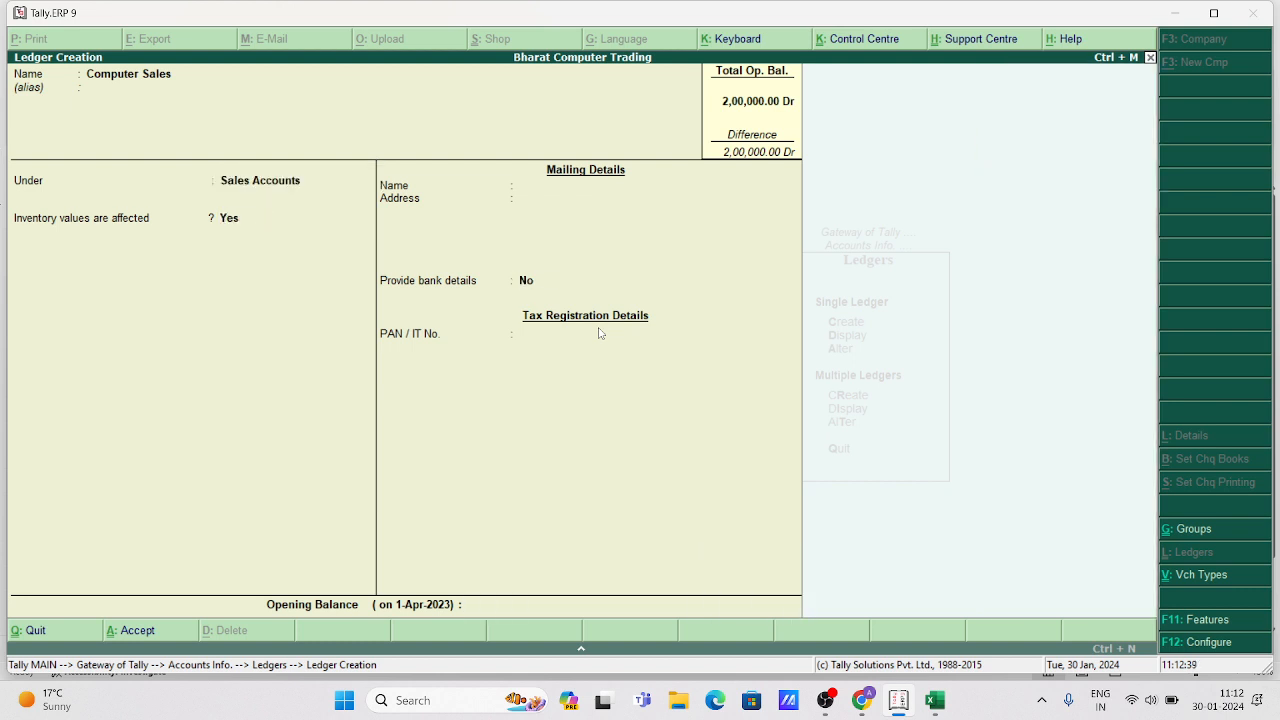
key(Escape)
key(y)
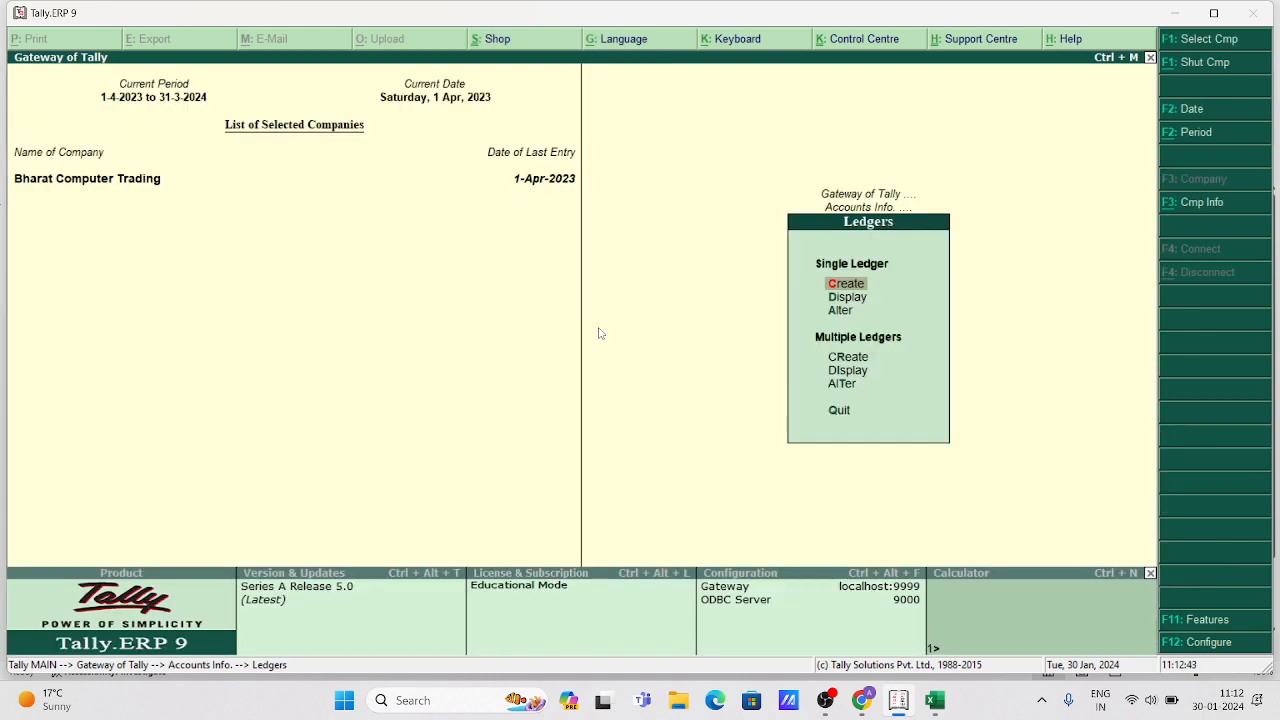
key(Escape)
key(Escape)
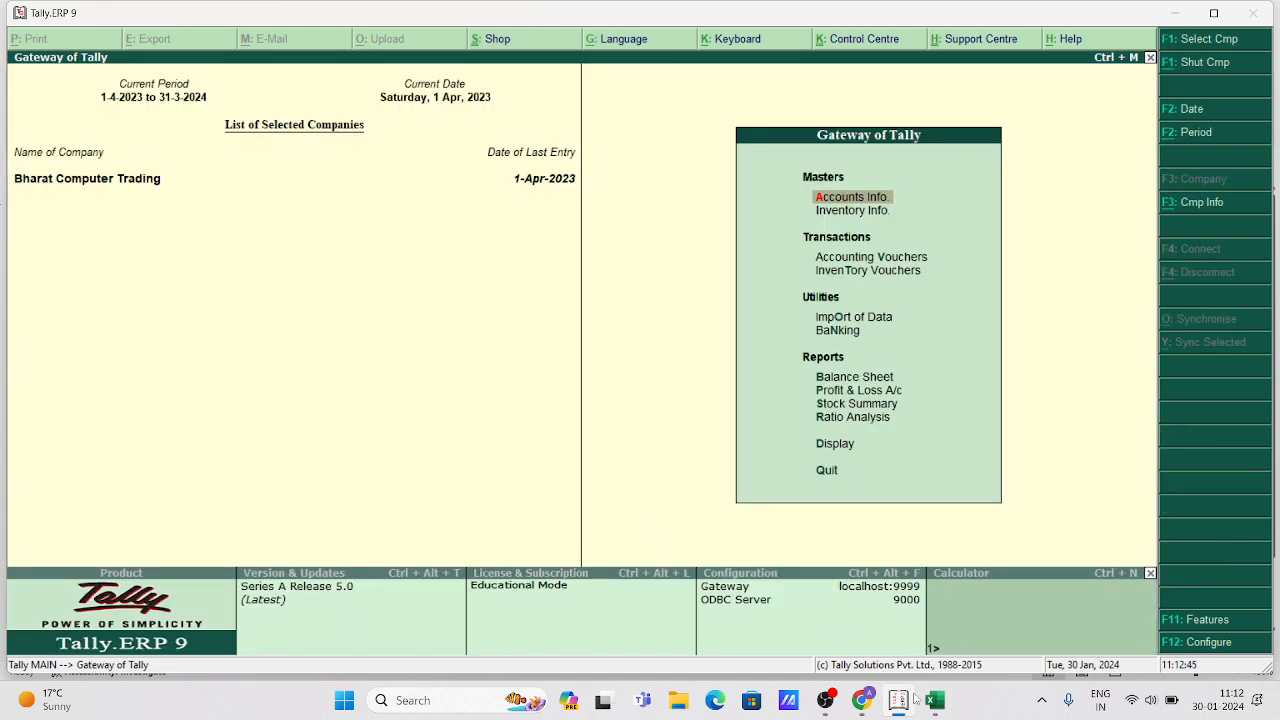
Switch to Excel and review the Rejectionout heading and the products' group entries in F2:F5
click(935, 700)
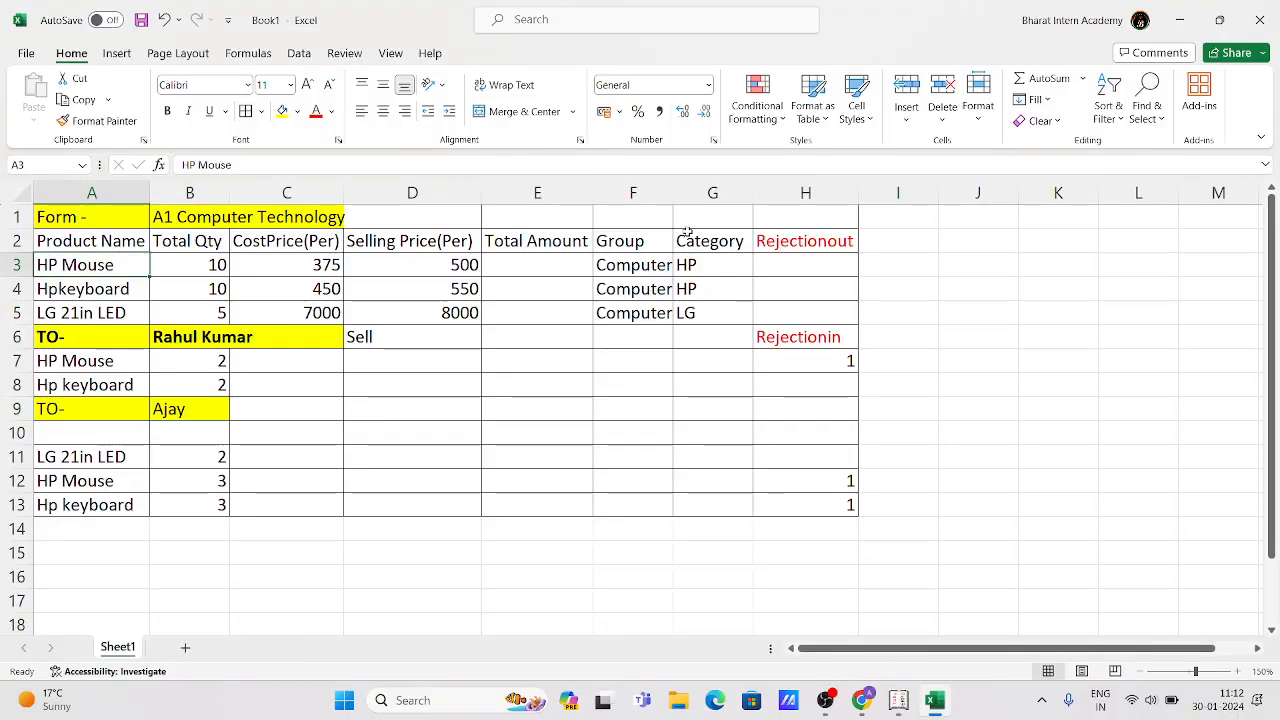
click(790, 240)
click(645, 244)
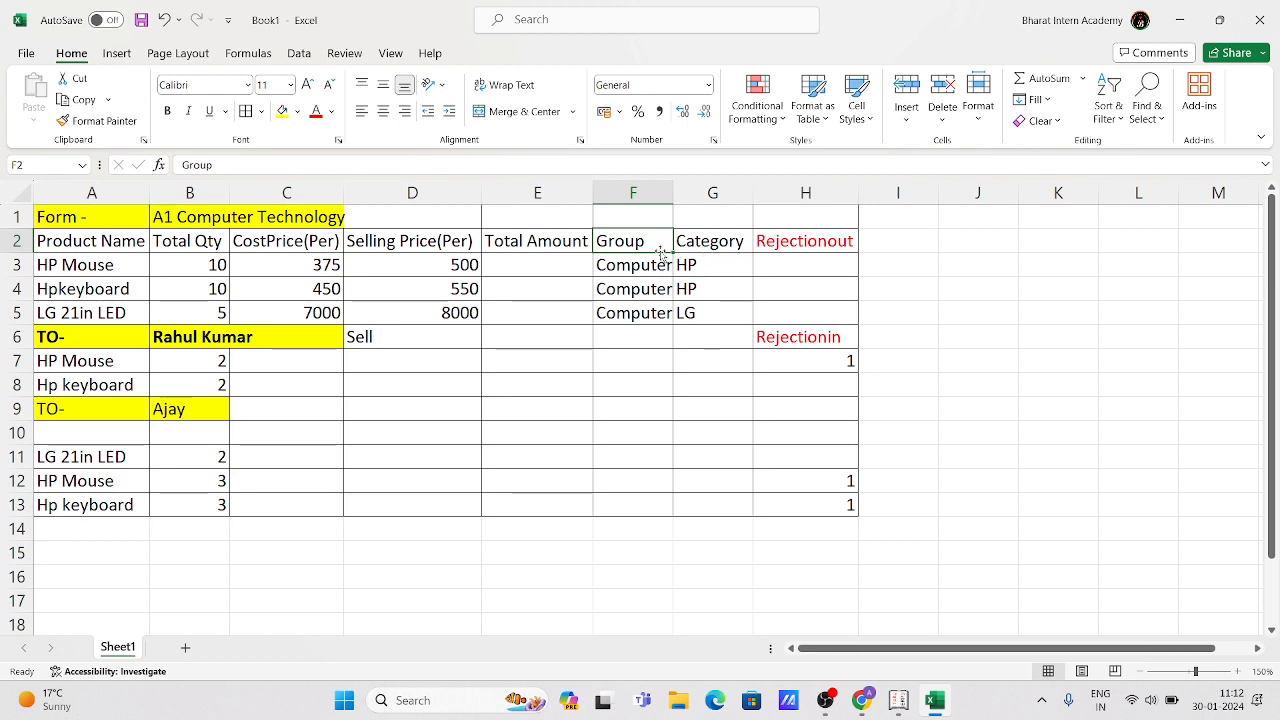
drag(650, 243, 656, 308)
Switch to Tally.ERP 9 and create the stock group "Computer" under Primary, with adding item quantities set to No
click(898, 700)
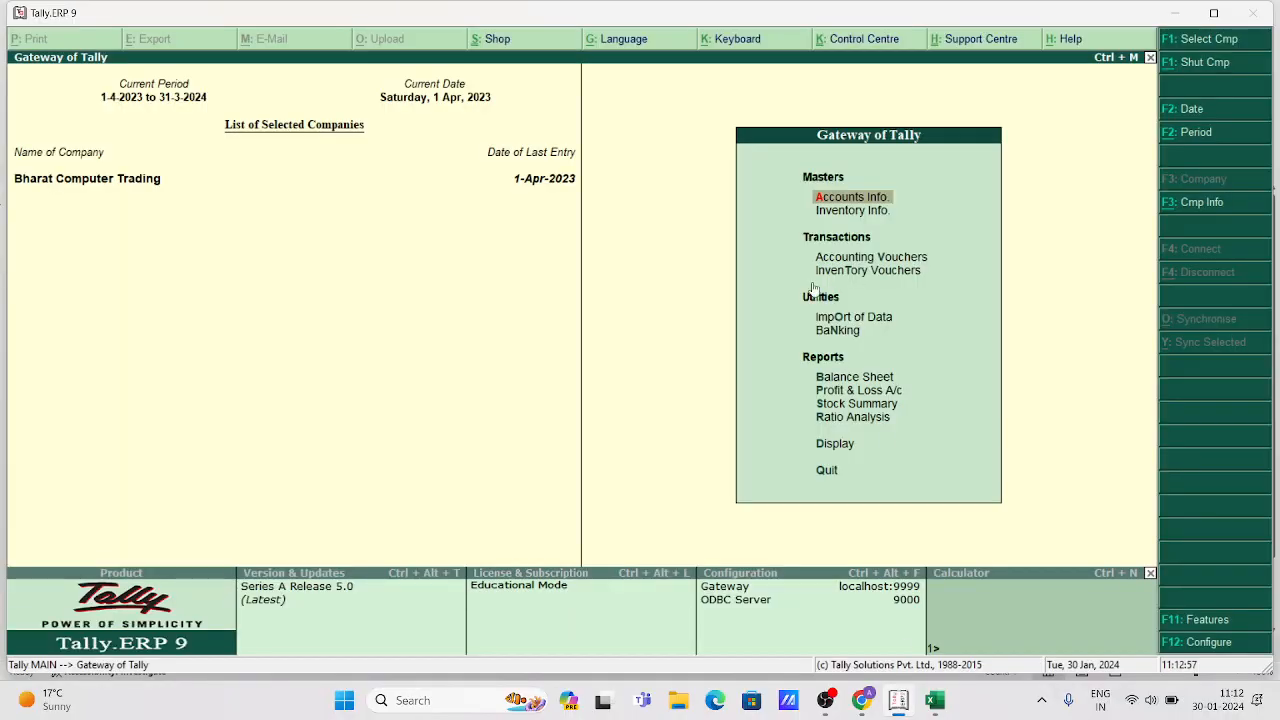
key(Down)
key(Return)
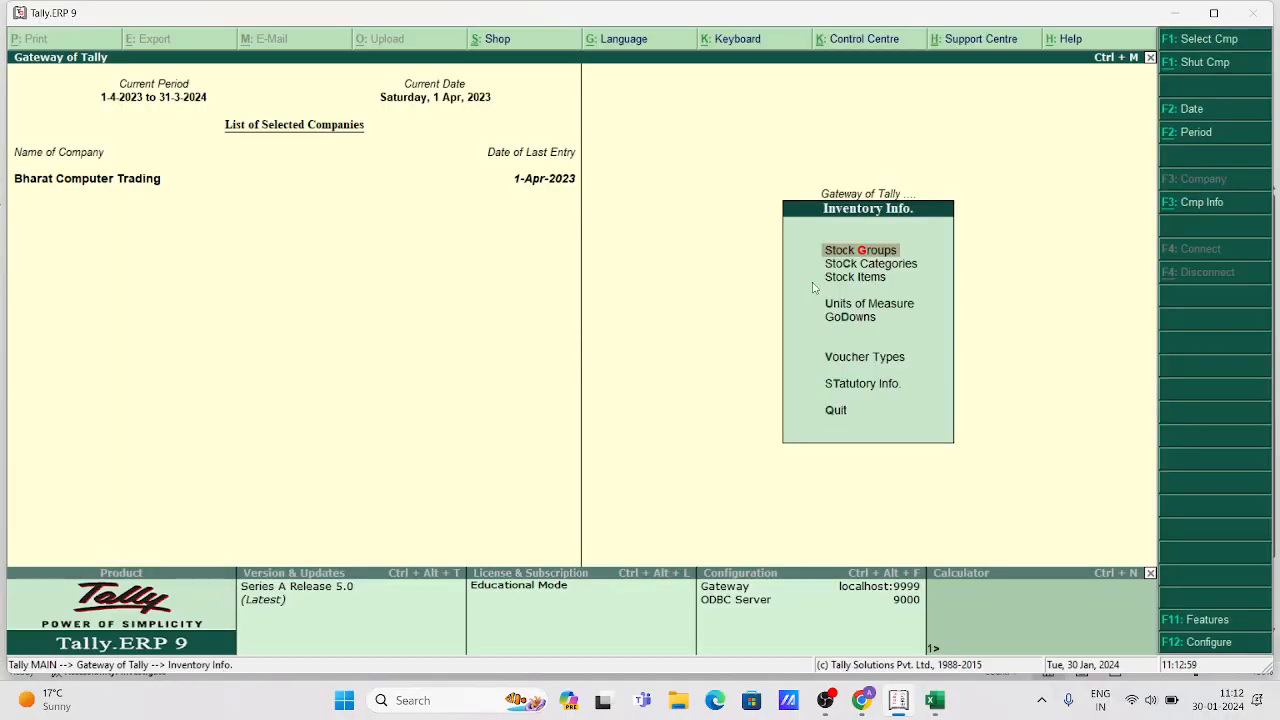
key(Return)
key(Return)
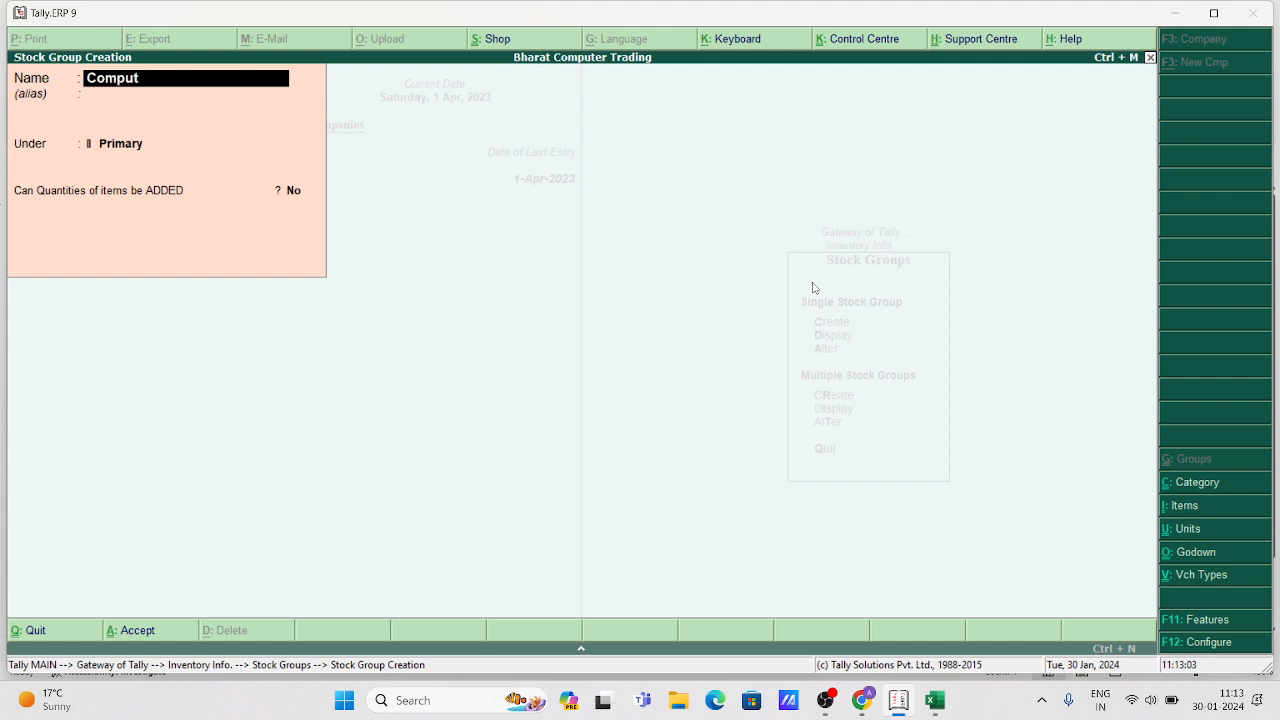
key(Return)
key(Return)
key(Return)
key(Return)
key(Return)
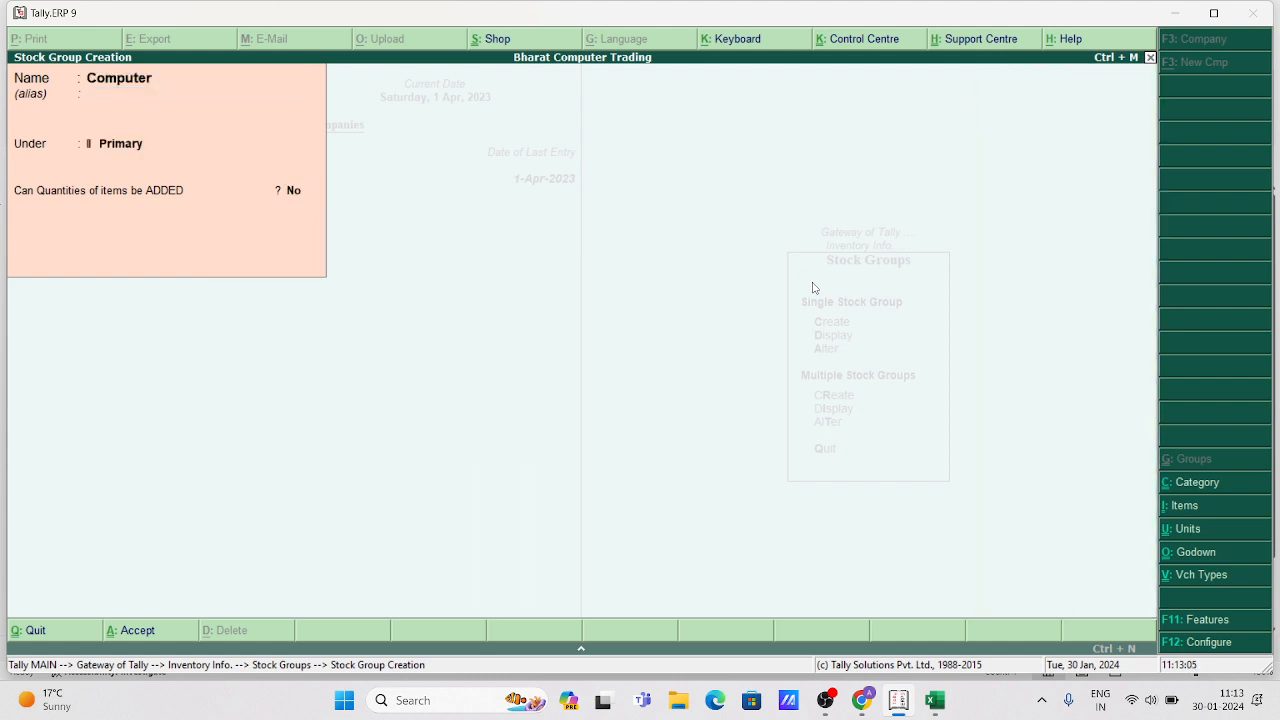
key(Escape)
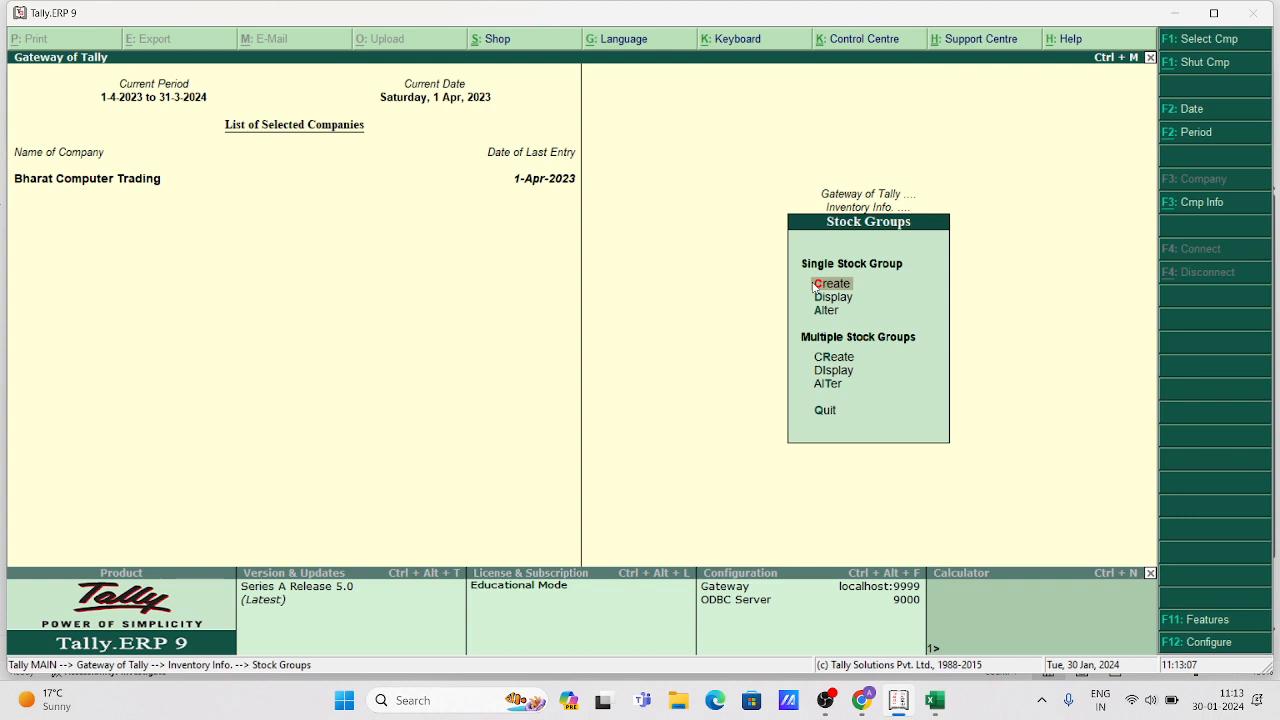
Open the single stock category creation form and try to add the category "HP"
key(Escape)
key(Down)
key(Return)
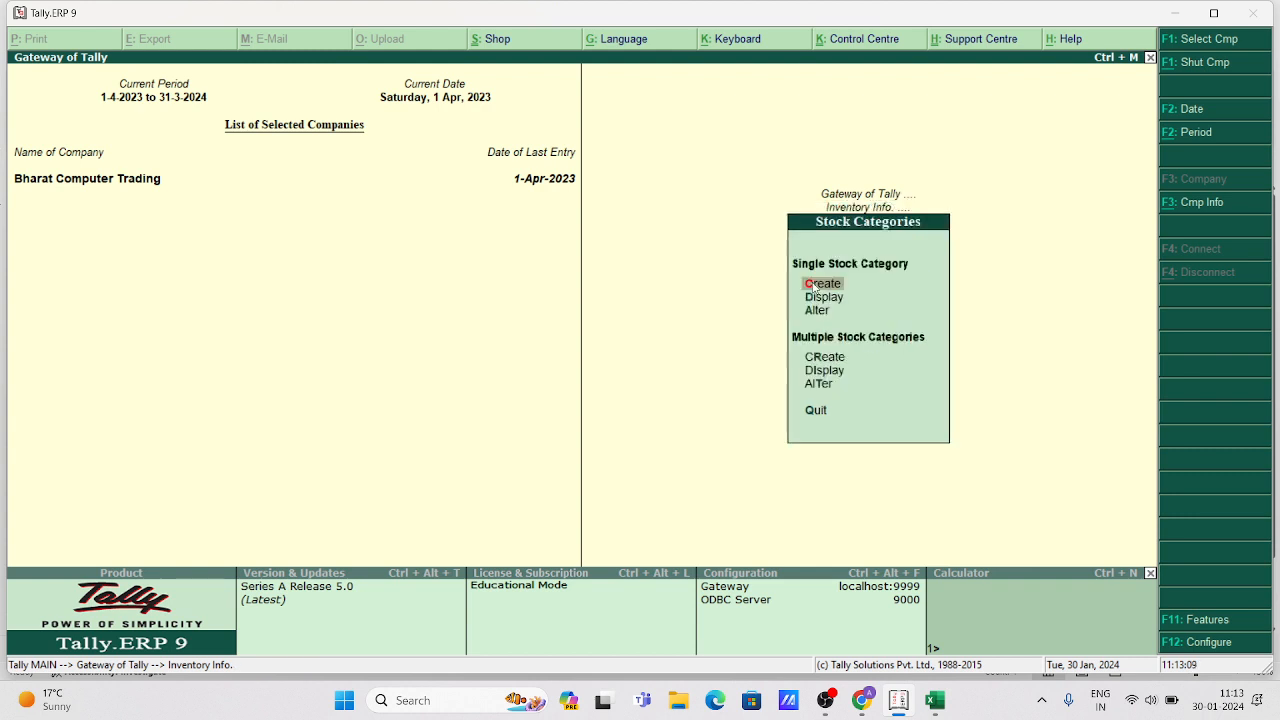
key(Return)
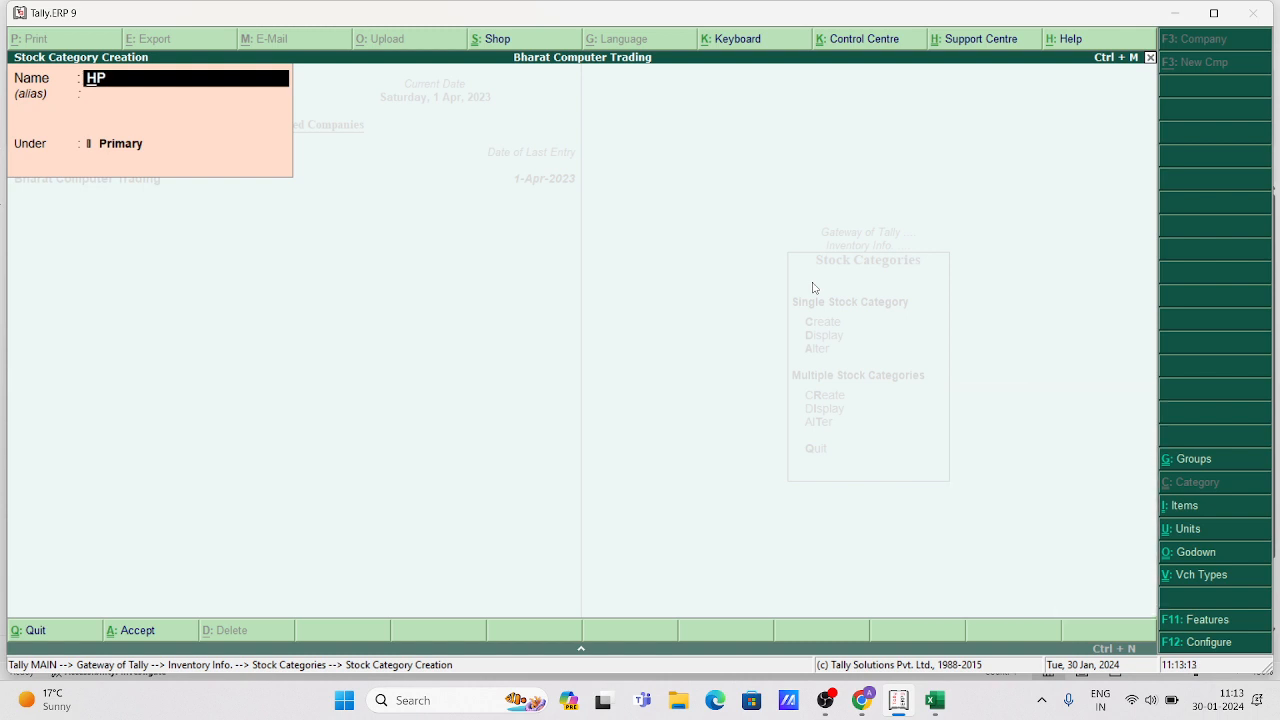
key(Return)
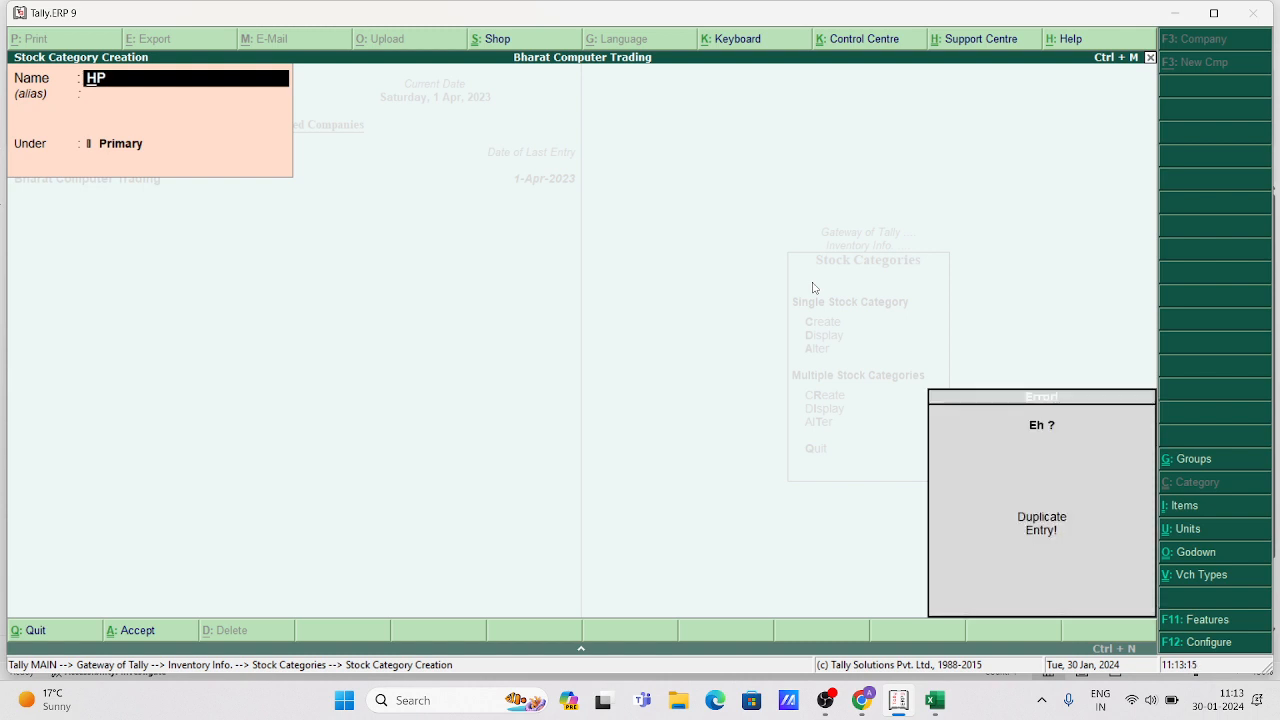
key(Escape)
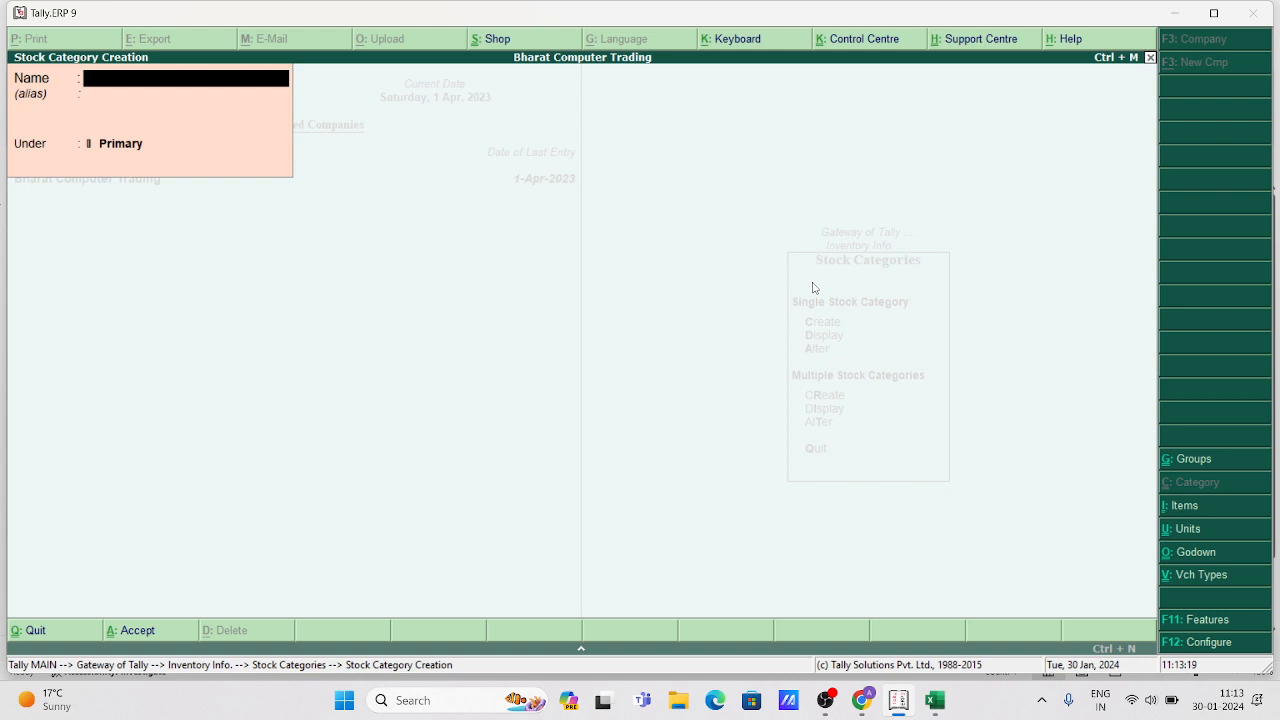
Create the stock category "LG" under Primary and return to Inventory Info
text(LG)
key(Return)
key(Return)
key(Return)
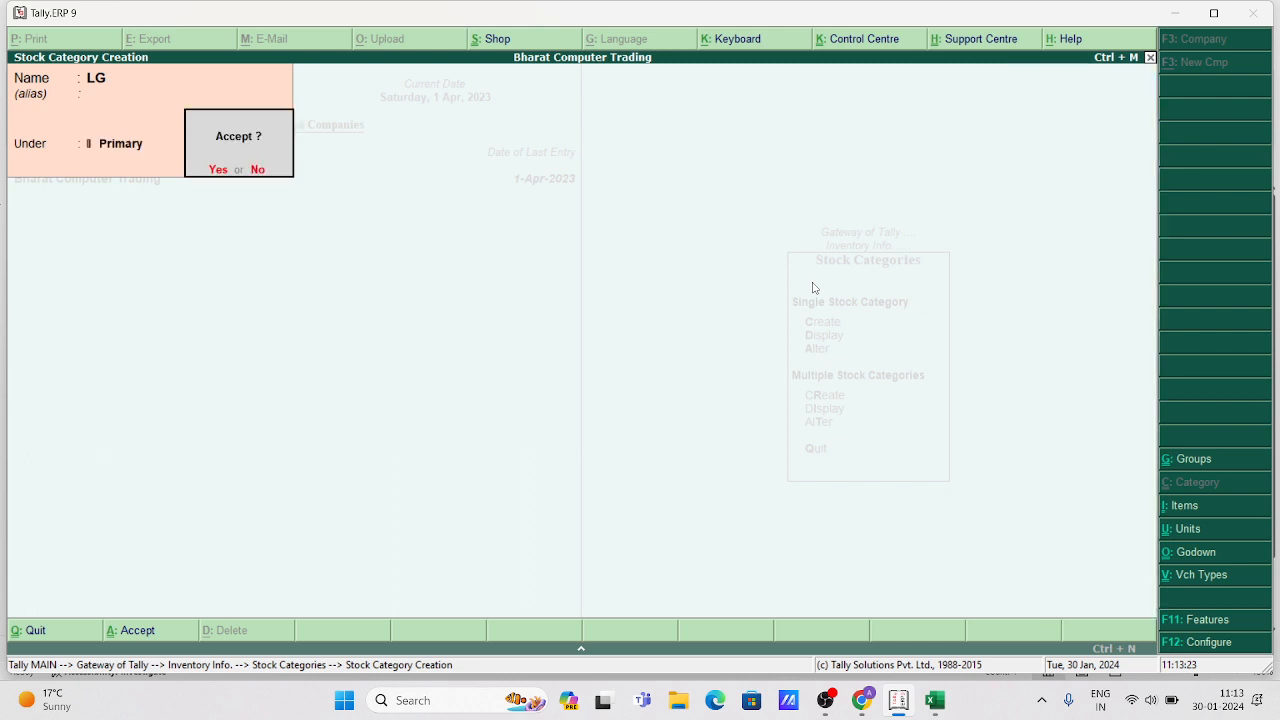
key(Return)
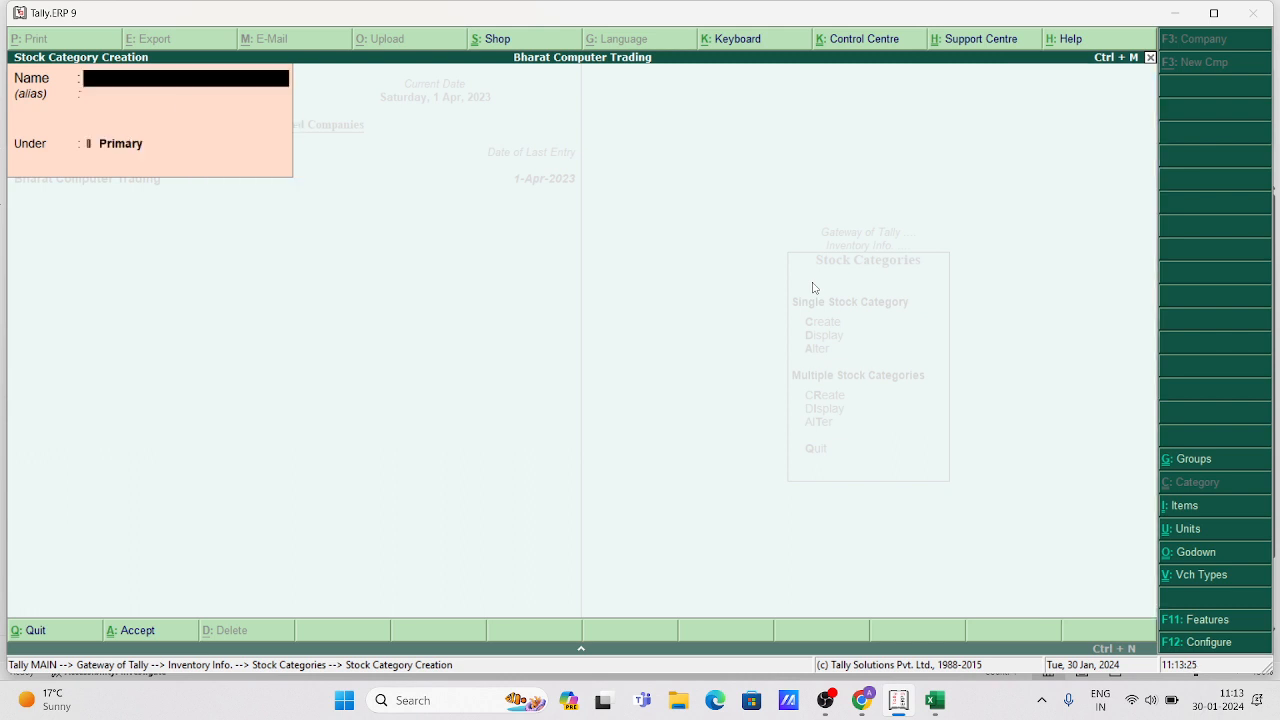
key(Escape)
key(Escape)
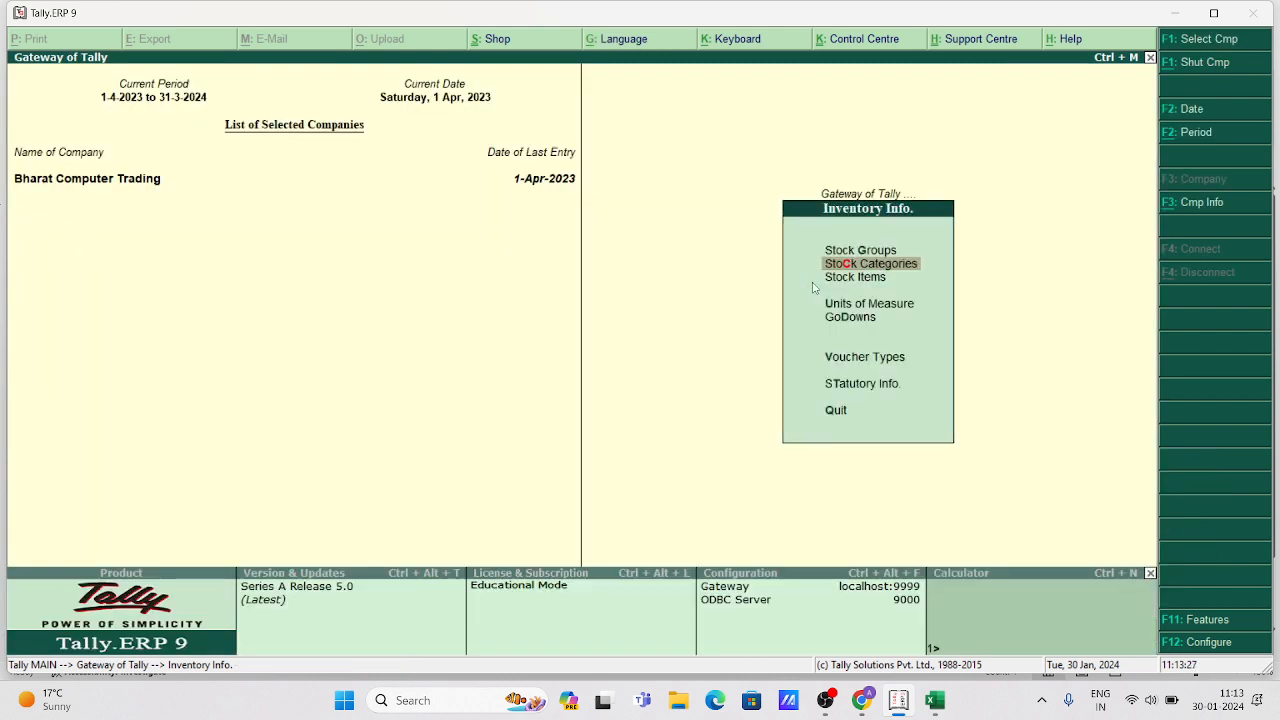
Display the existing unit of measure "nos" and go back to Inventory Info
key(Down)
key(Down)
key(Return)
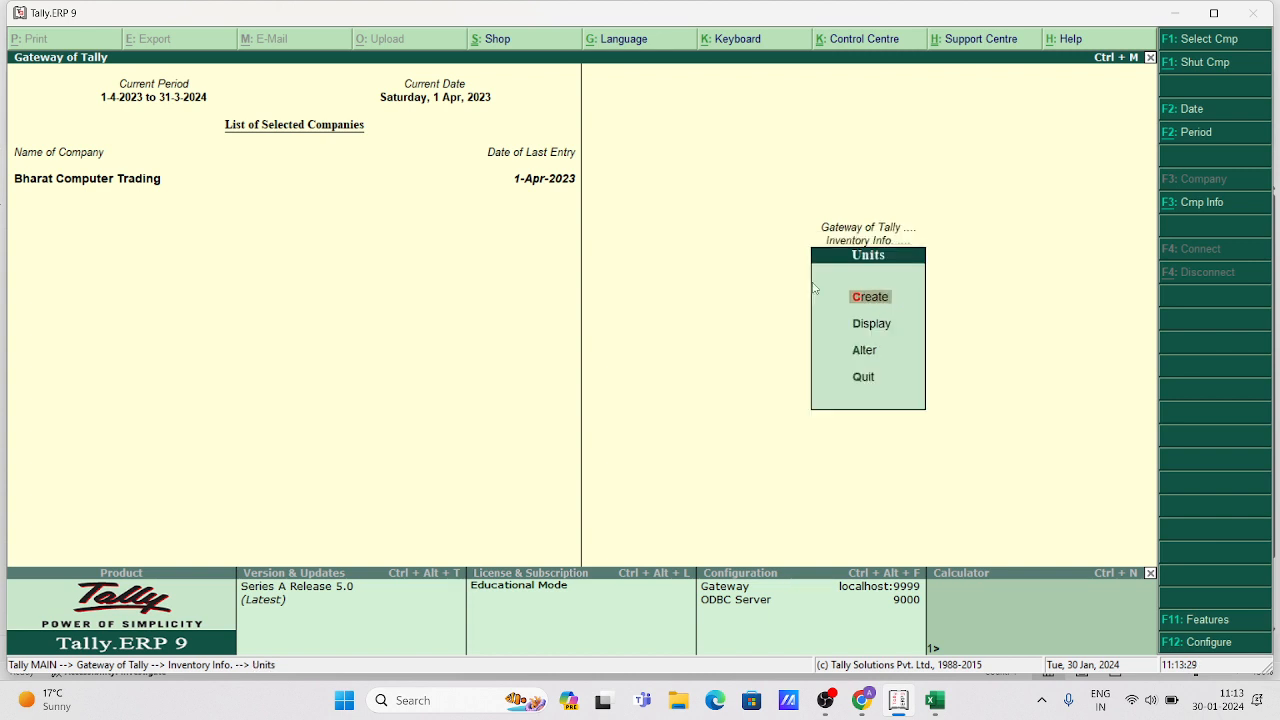
key(Down)
key(Return)
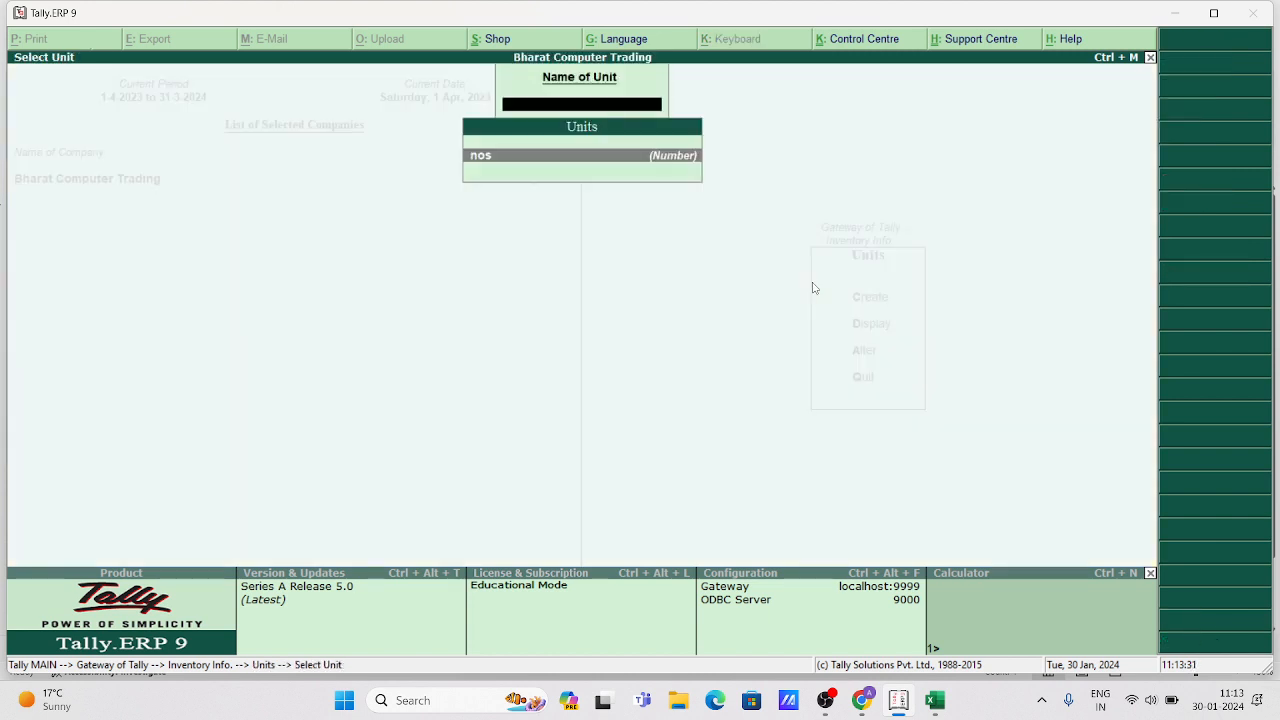
key(Return)
key(Escape)
key(Escape)
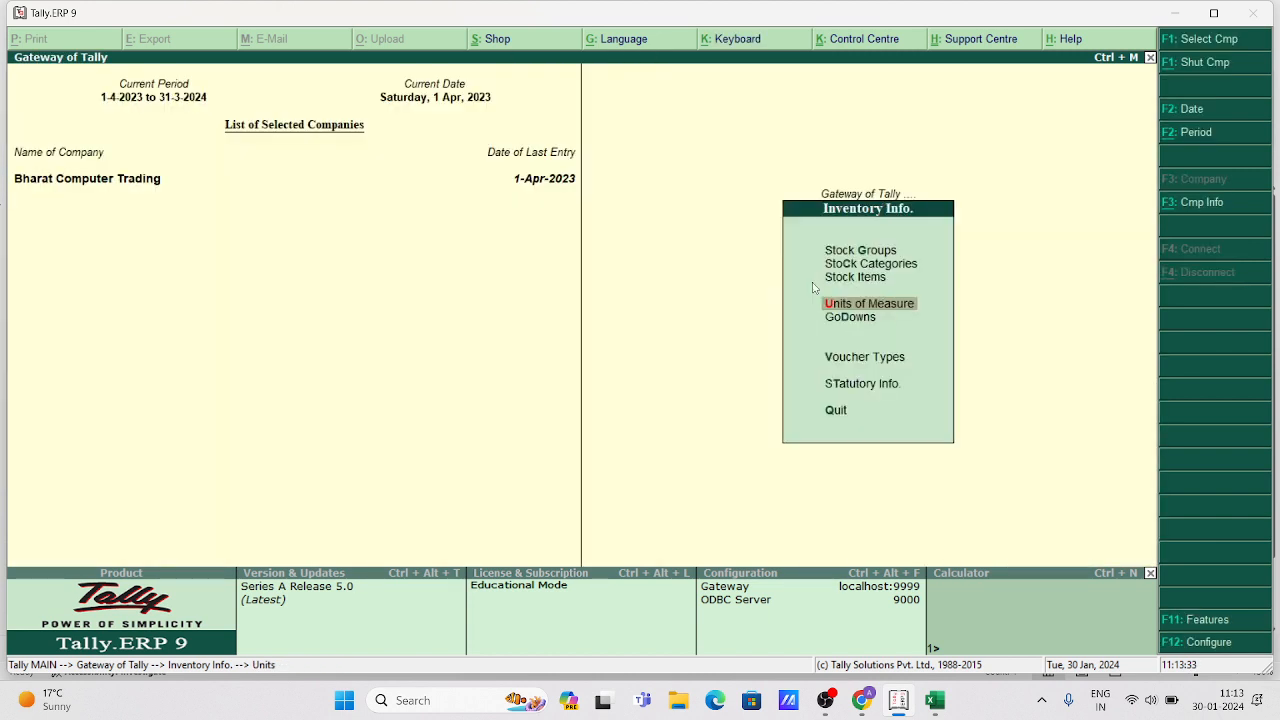
Create the simple unit of measure "pcs" with formal name "Piece" and 0 decimal places, and return to Inventory Info
key(Return)
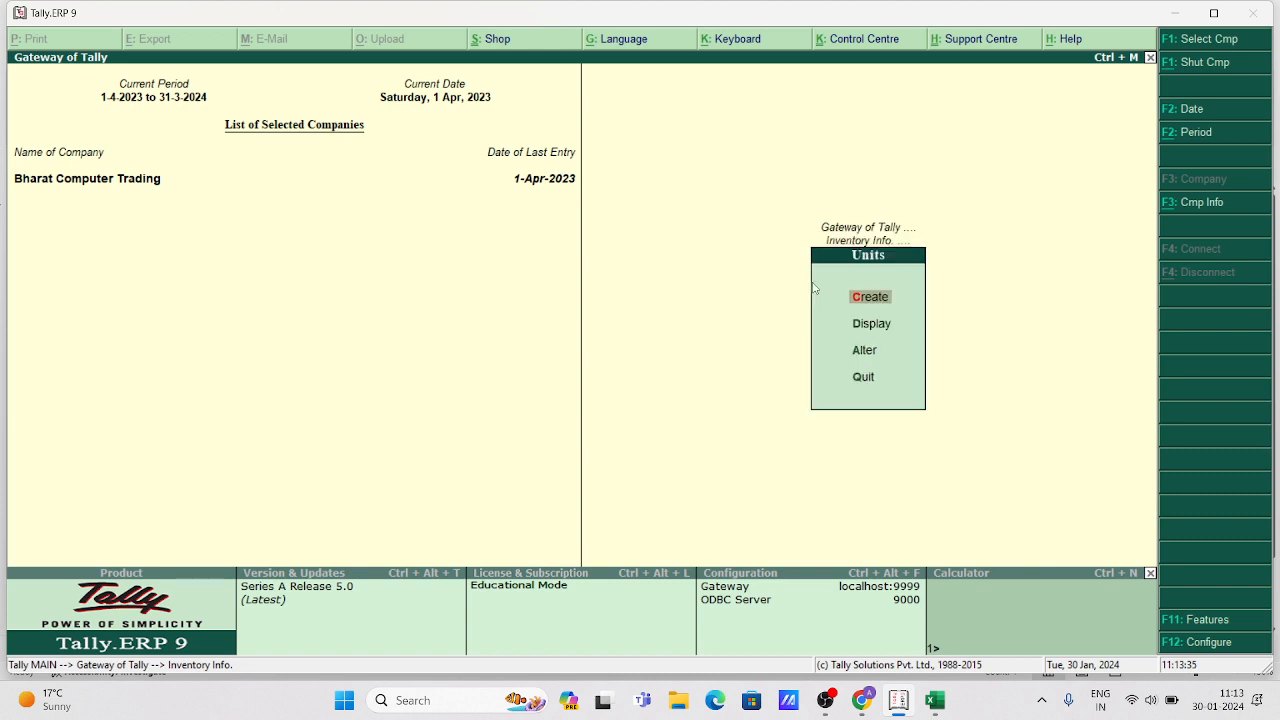
key(Return)
text(pcs)
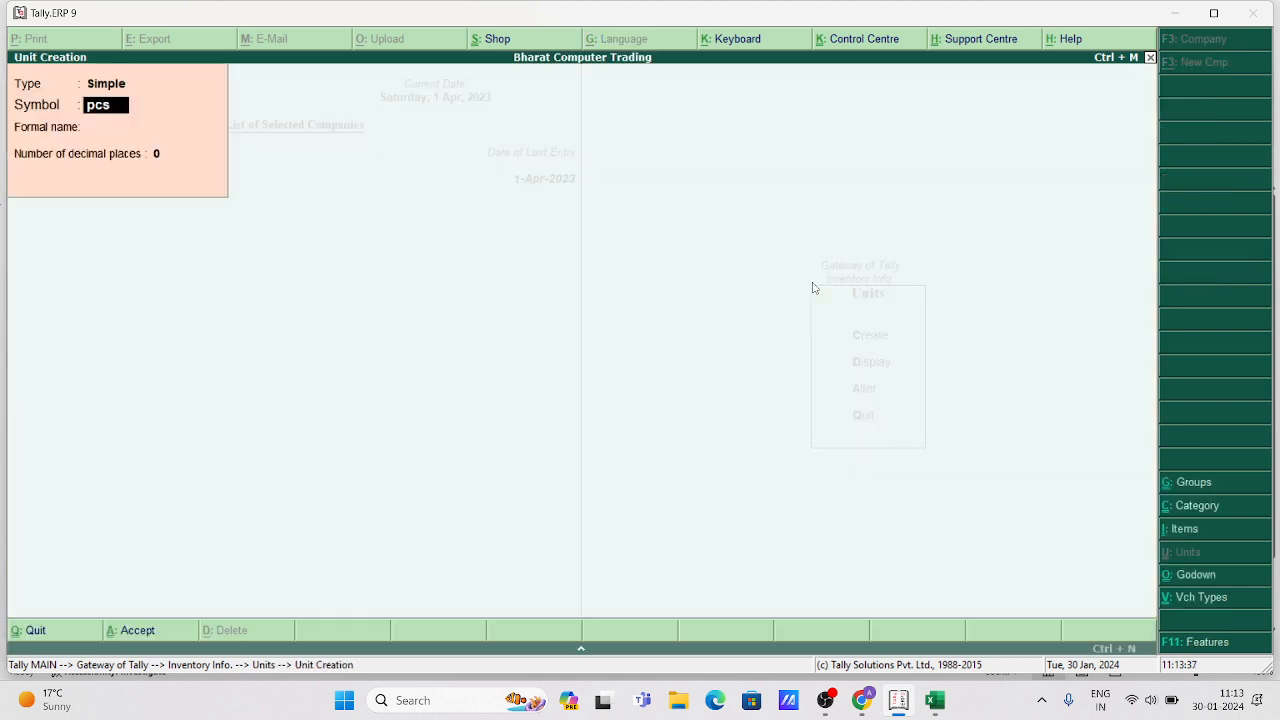
key(Return)
text(Pie)
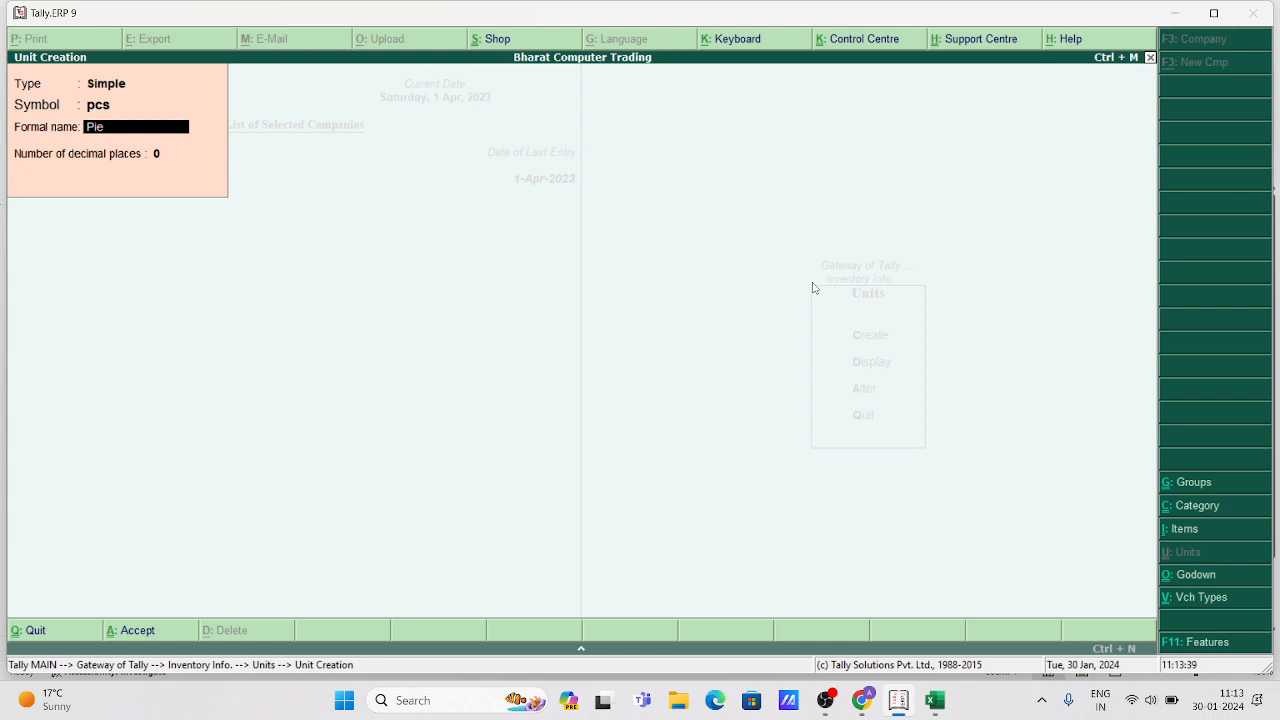
text(ce)
key(Return)
key(Return)
key(Return)
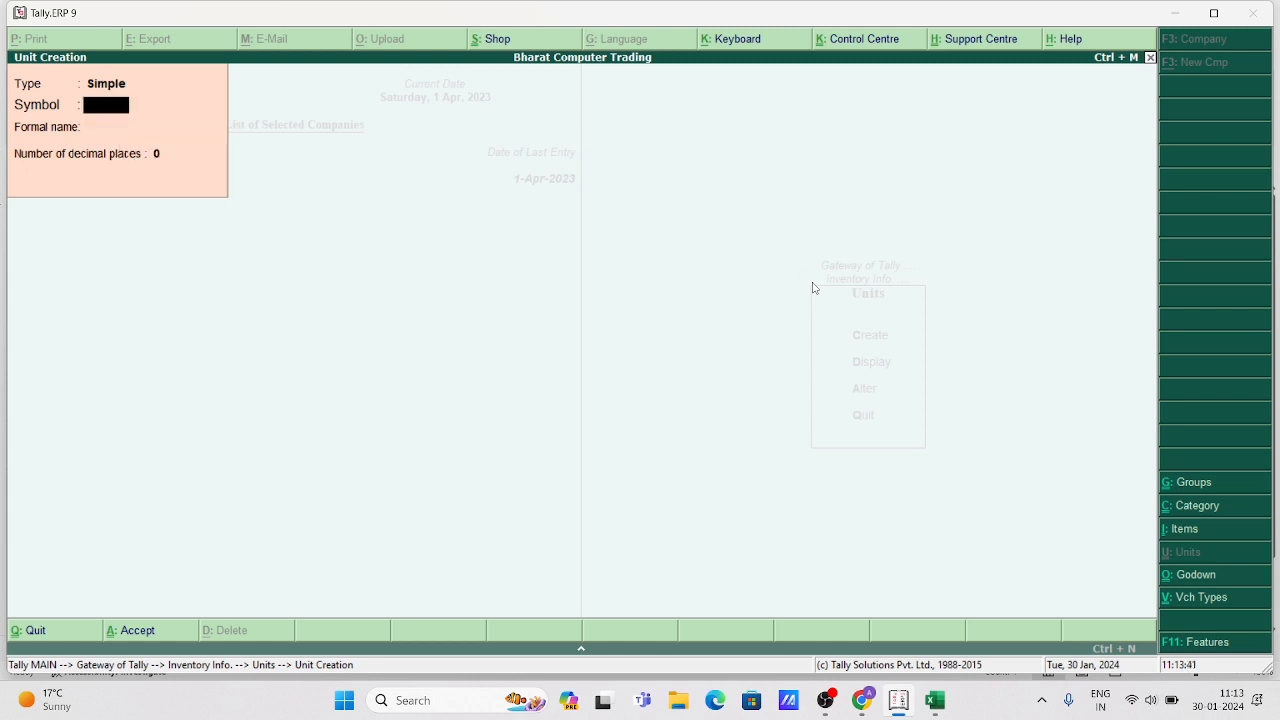
key(Escape)
key(Escape)
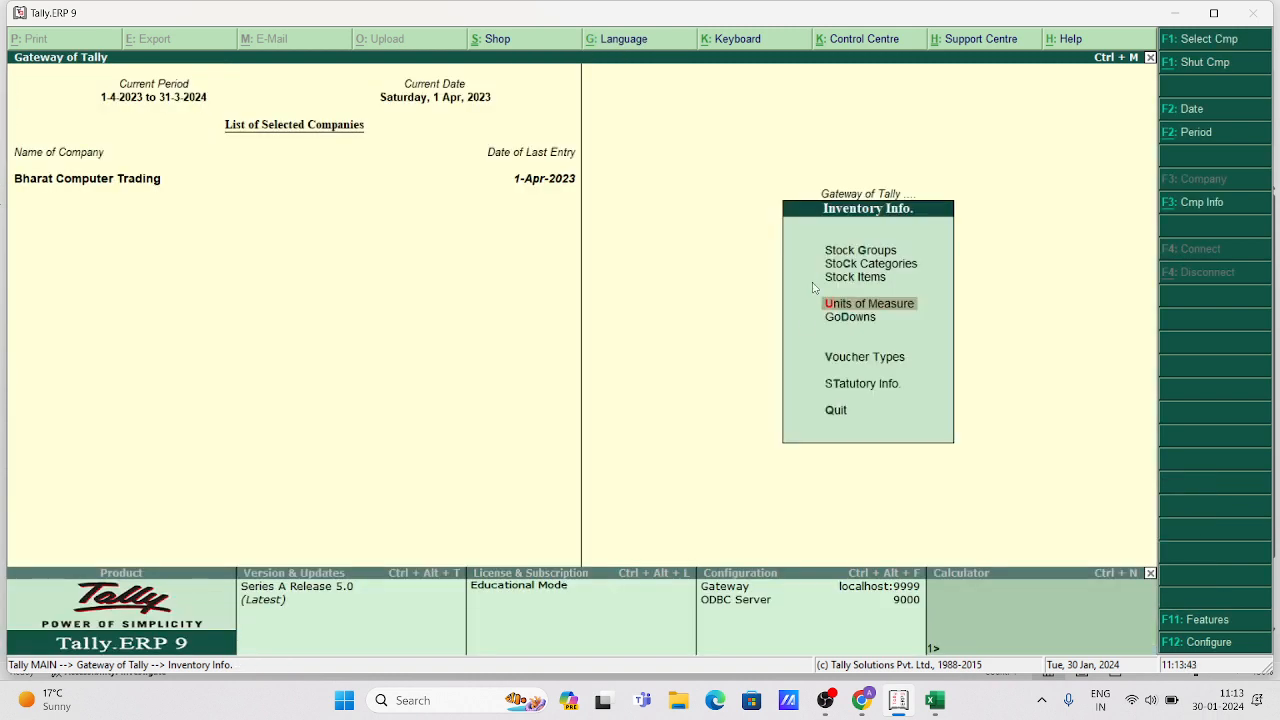
Switch to Excel and change the quantity column heading in B2 to "Total pcs"
click(935, 700)
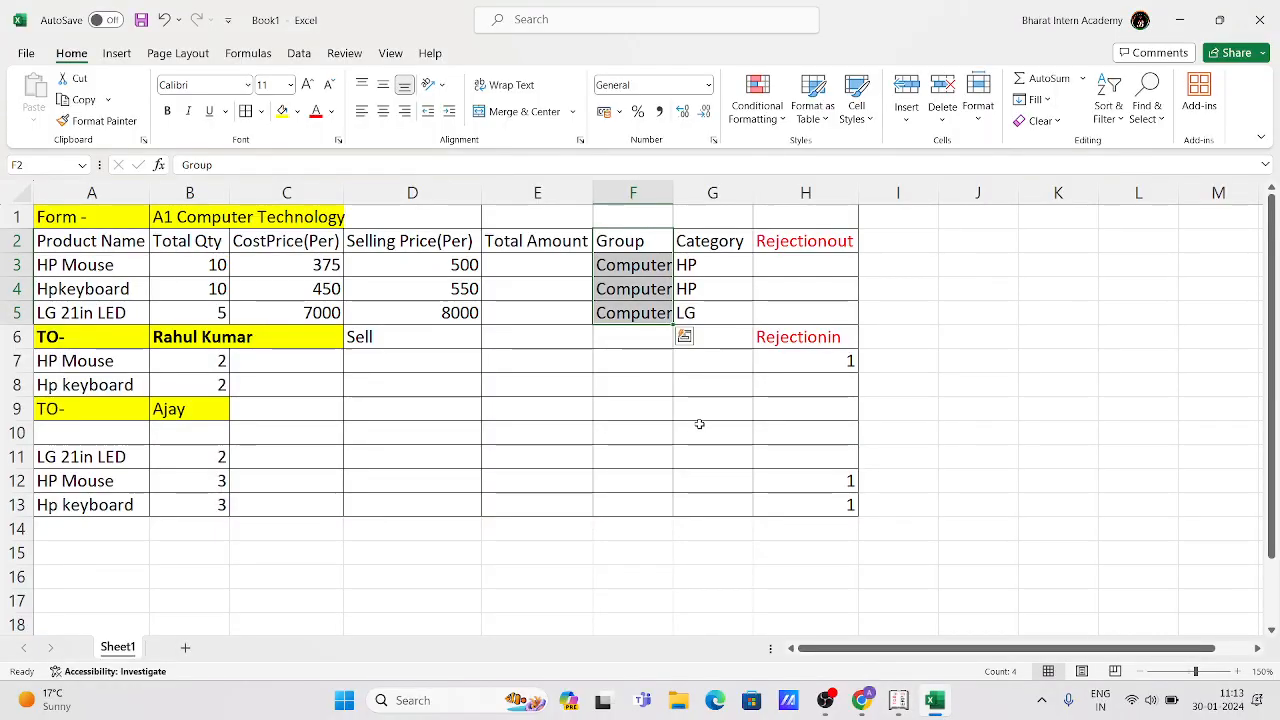
click(697, 245)
click(655, 260)
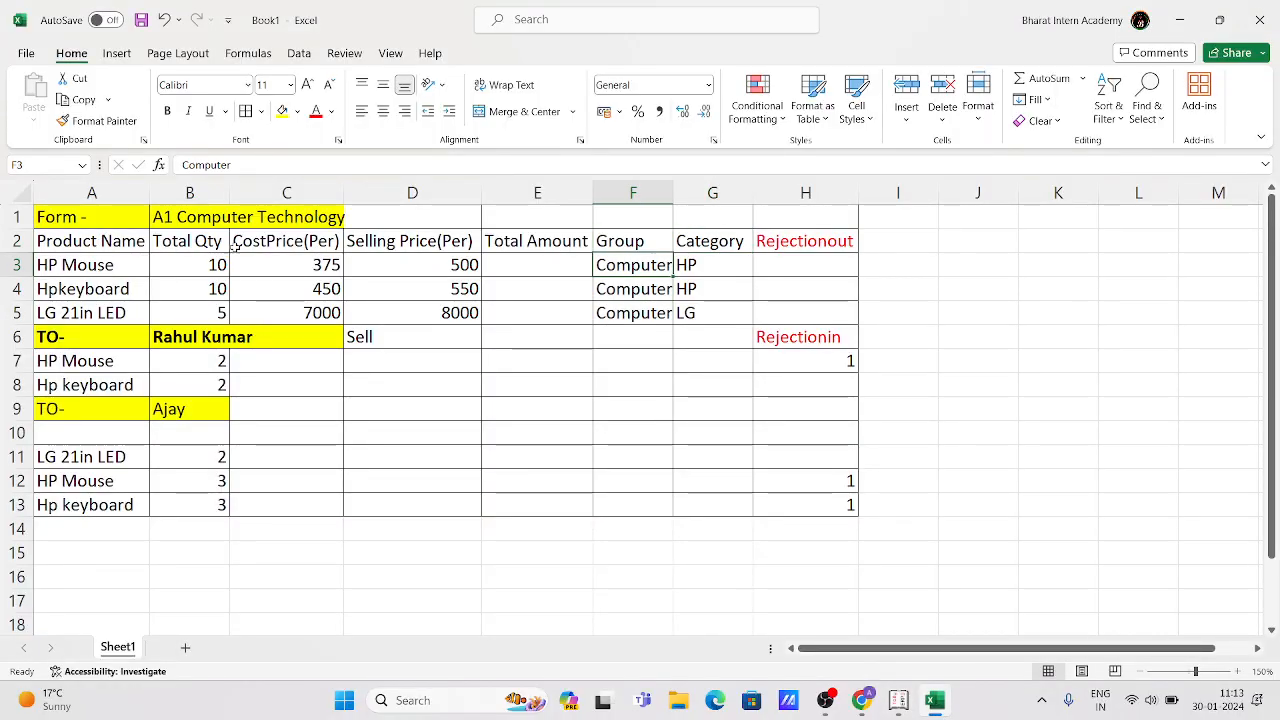
click(198, 240)
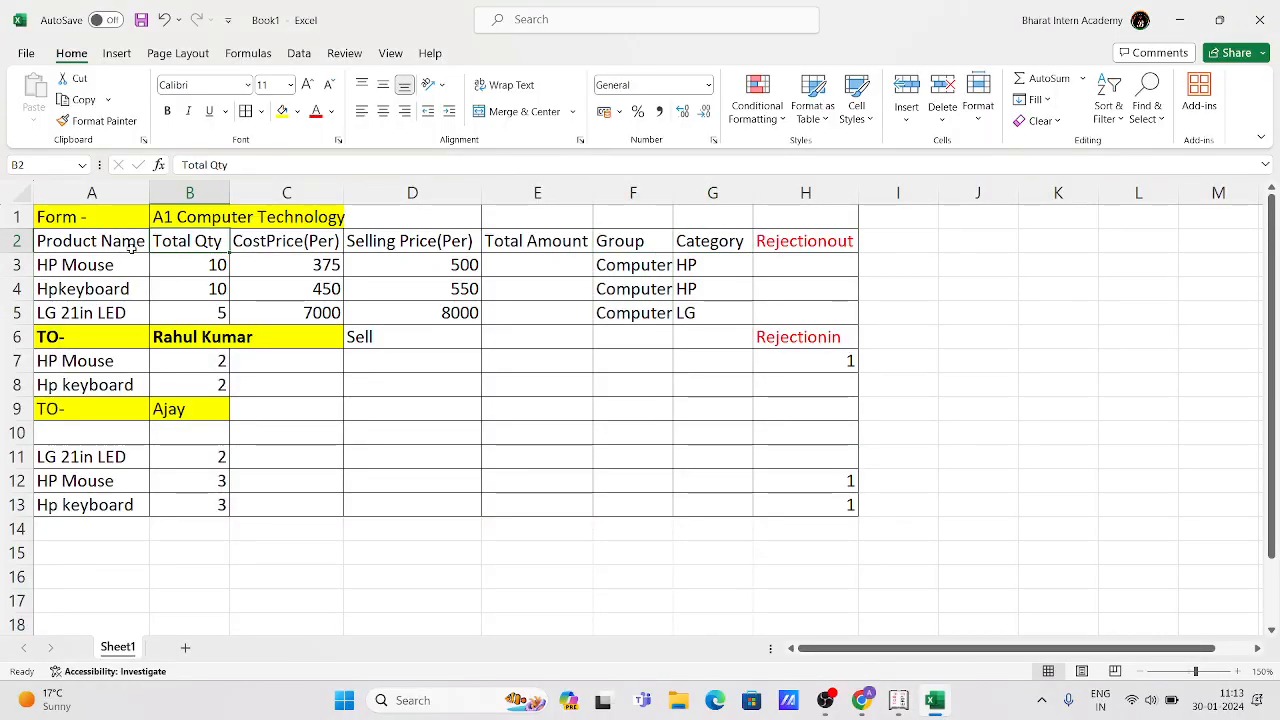
double_click(220, 244)
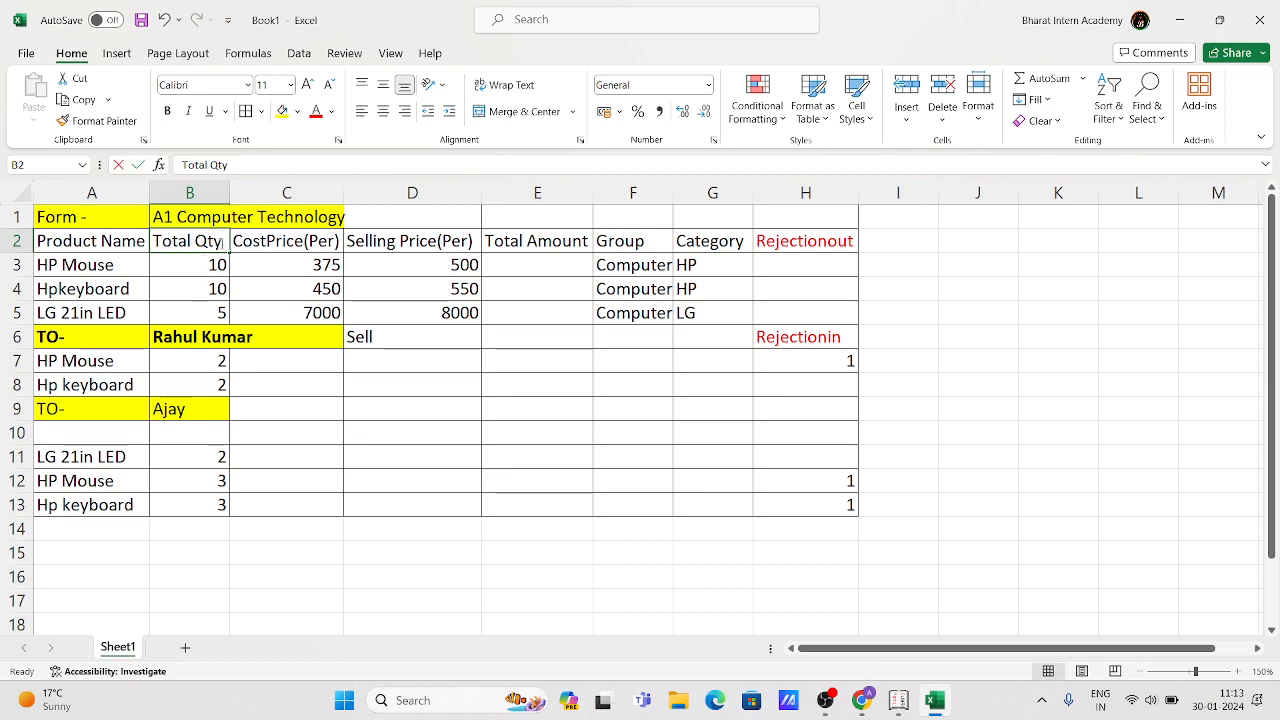
key(BackSpace)
key(BackSpace)
key(BackSpace)
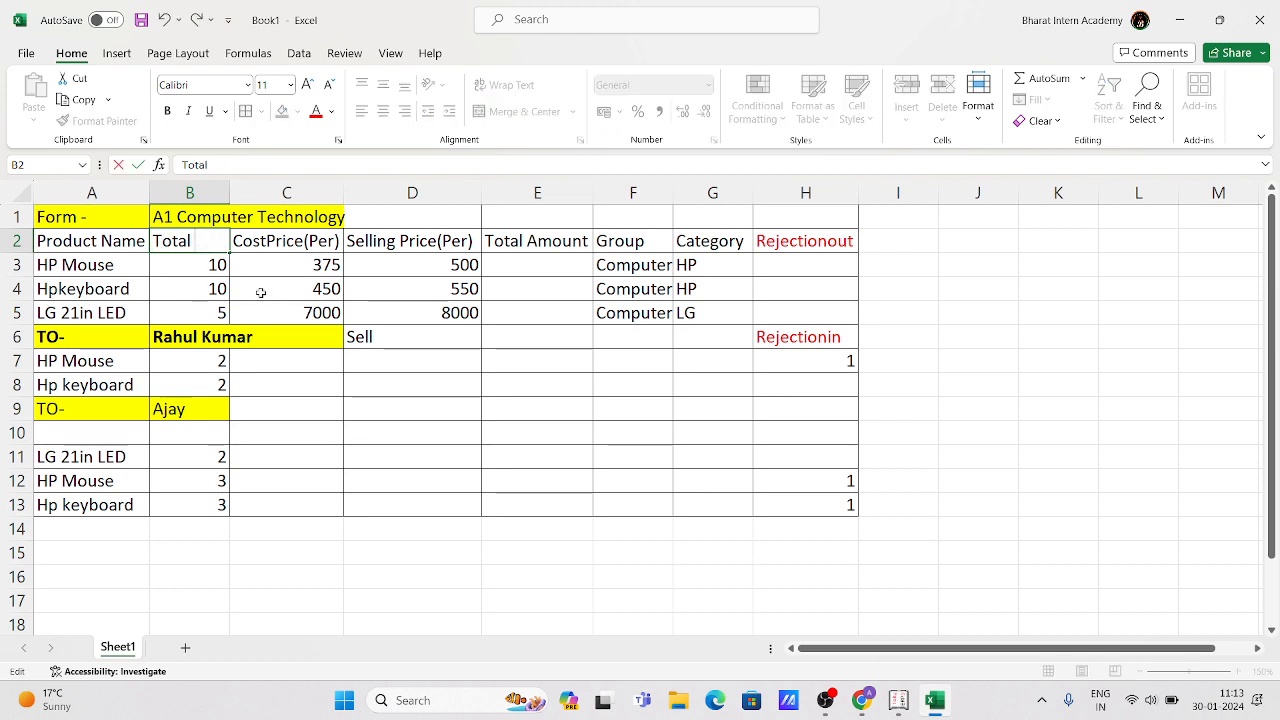
text(pcs)
key(Return)
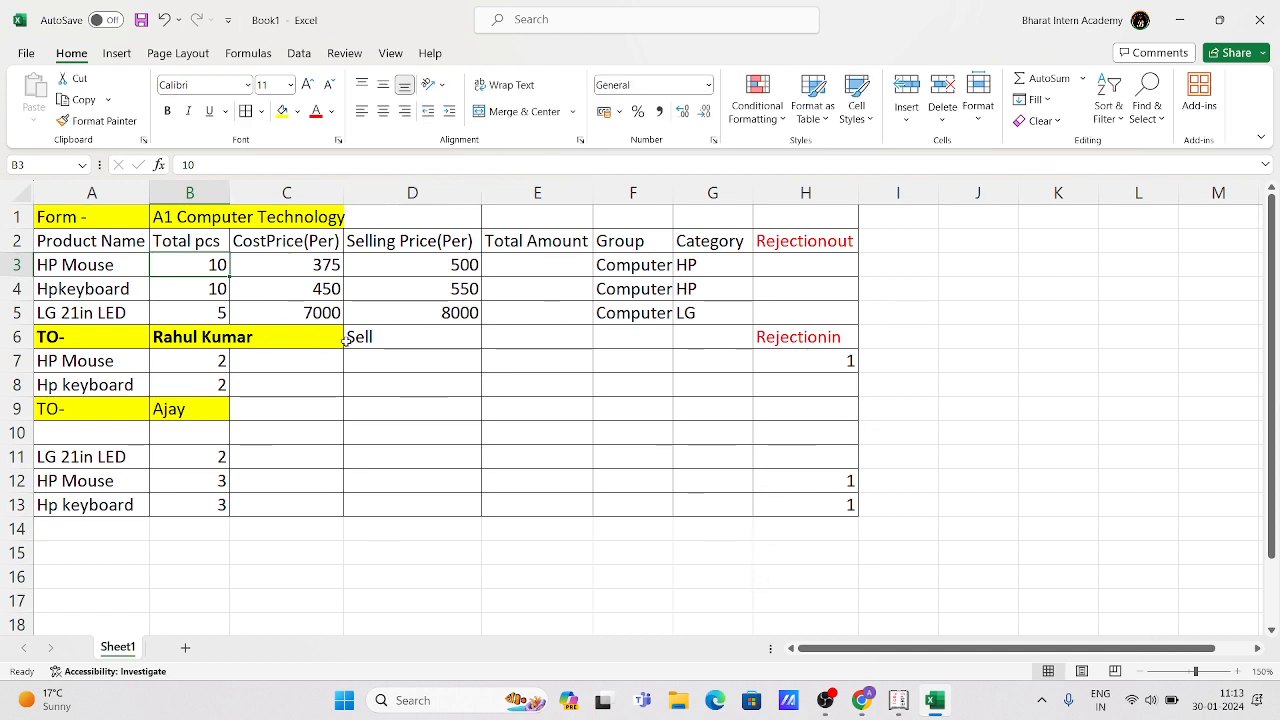
Switch back to Tally.ERP 9 and open the creation form for a single stock item
click(114, 269)
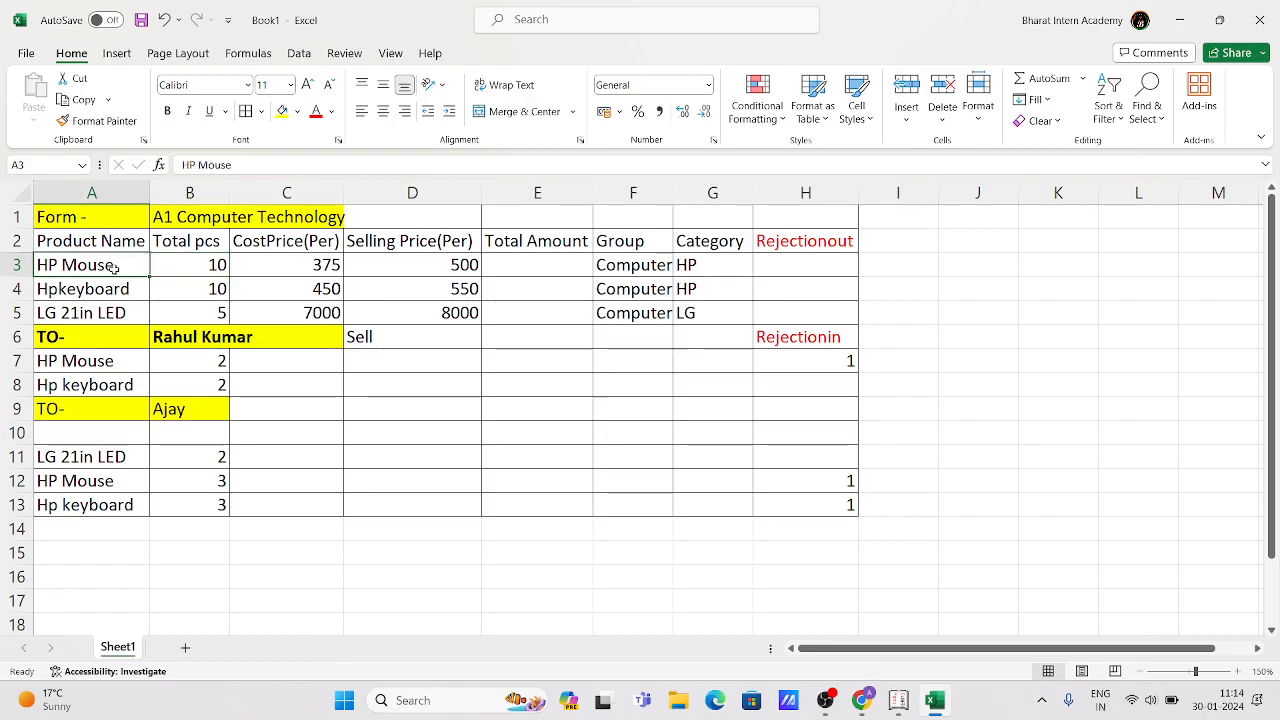
click(898, 700)
key(Up)
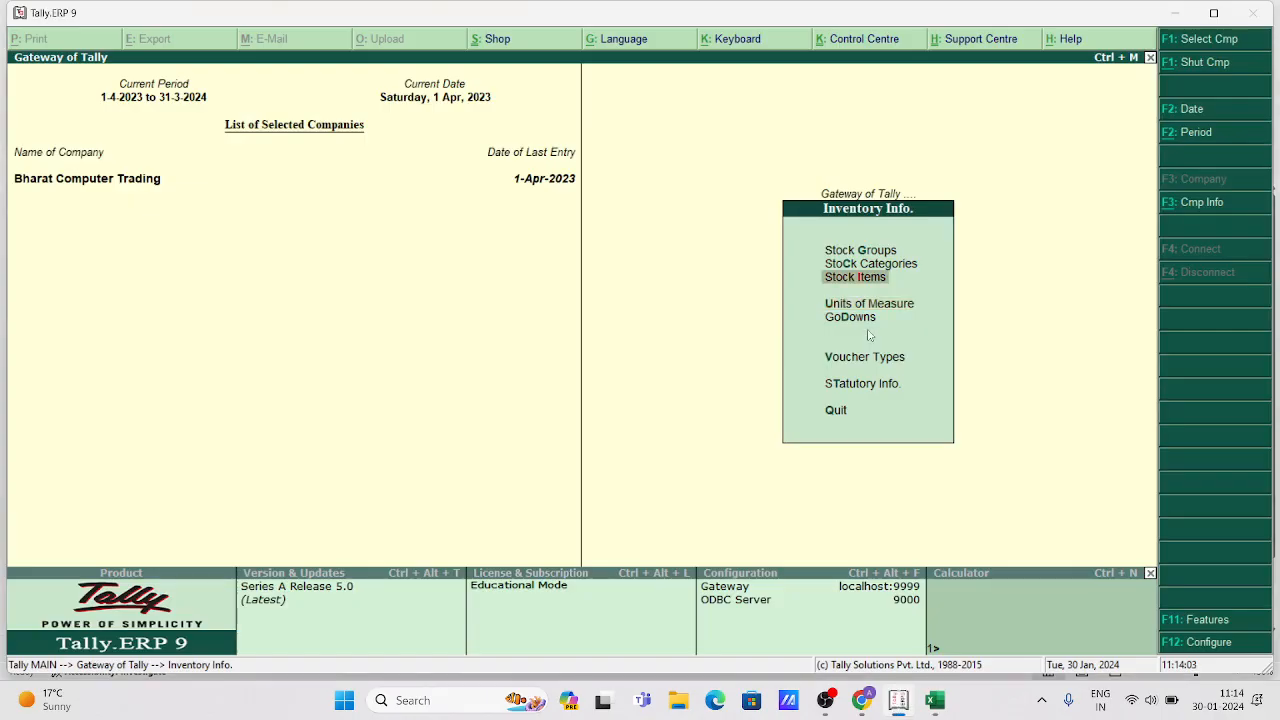
key(Down)
key(Down)
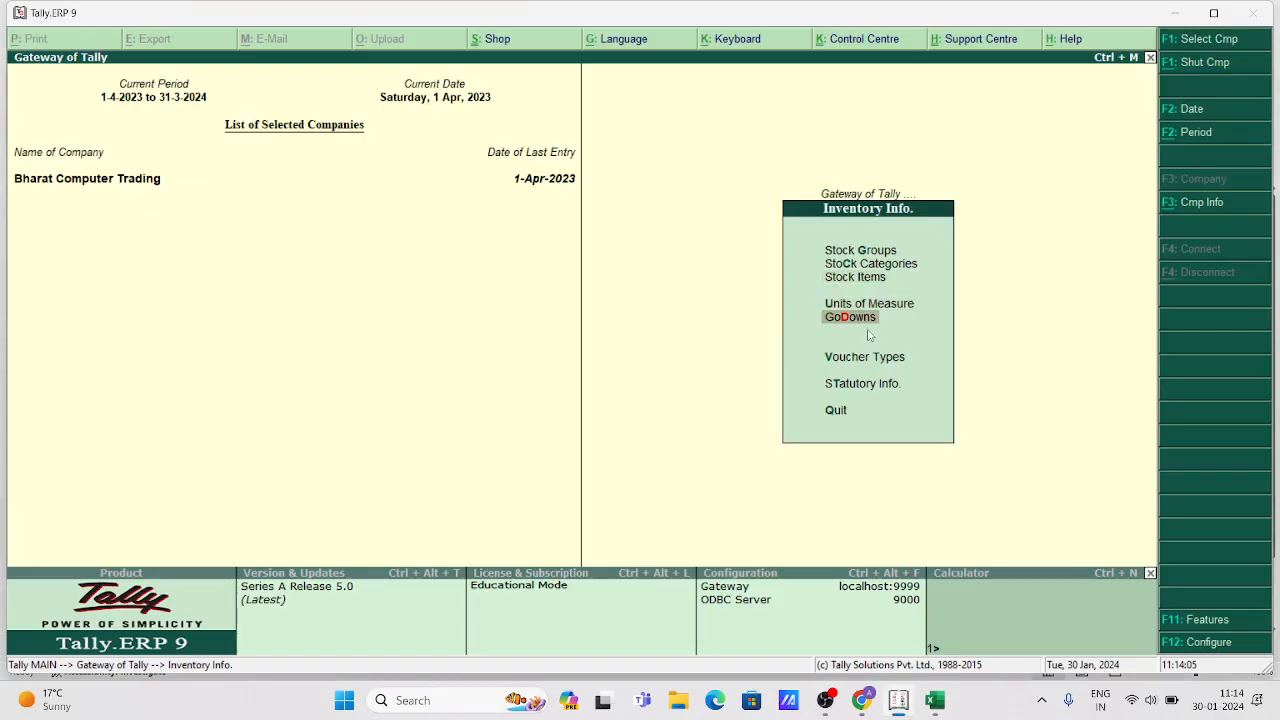
key(Up)
key(Up)
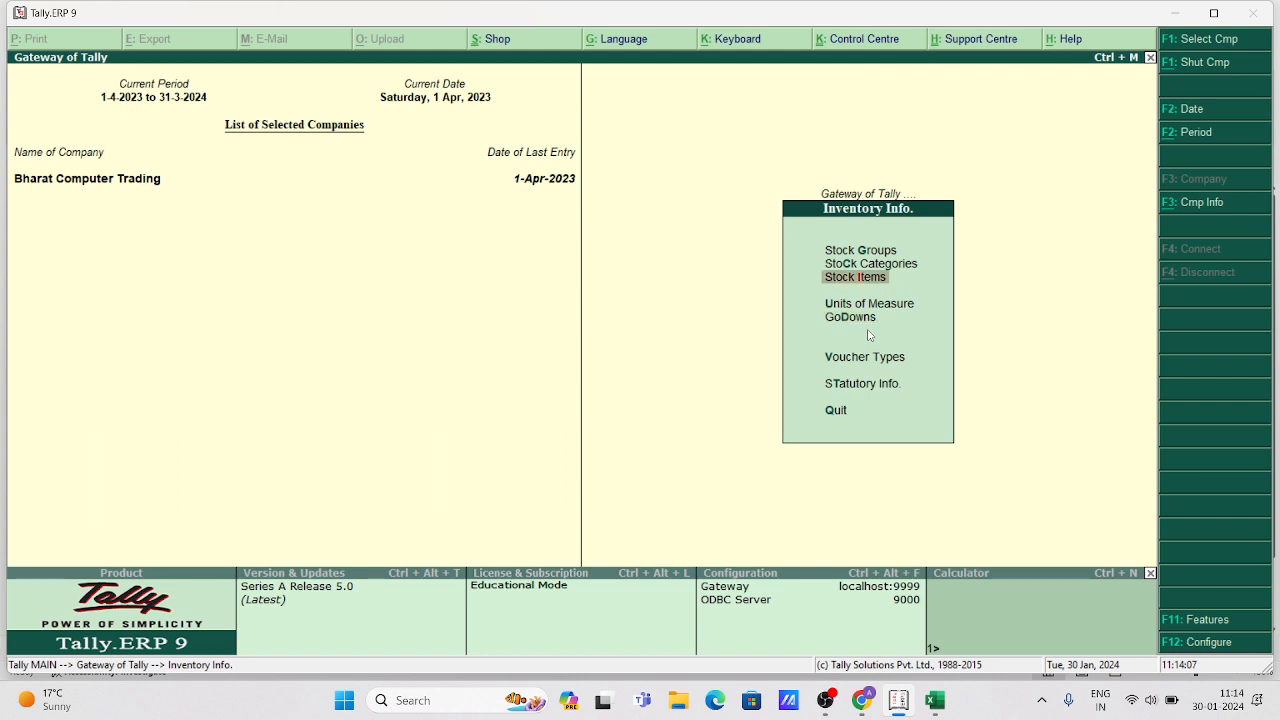
key(Return)
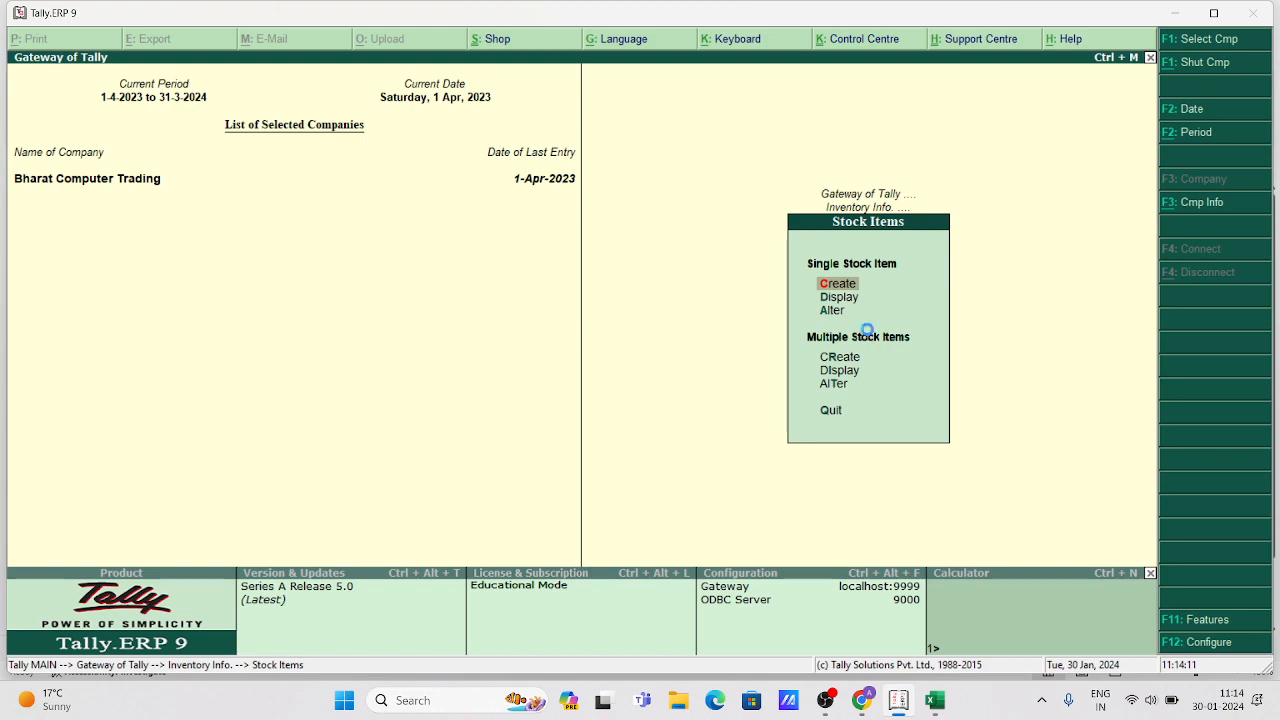
key(Return)
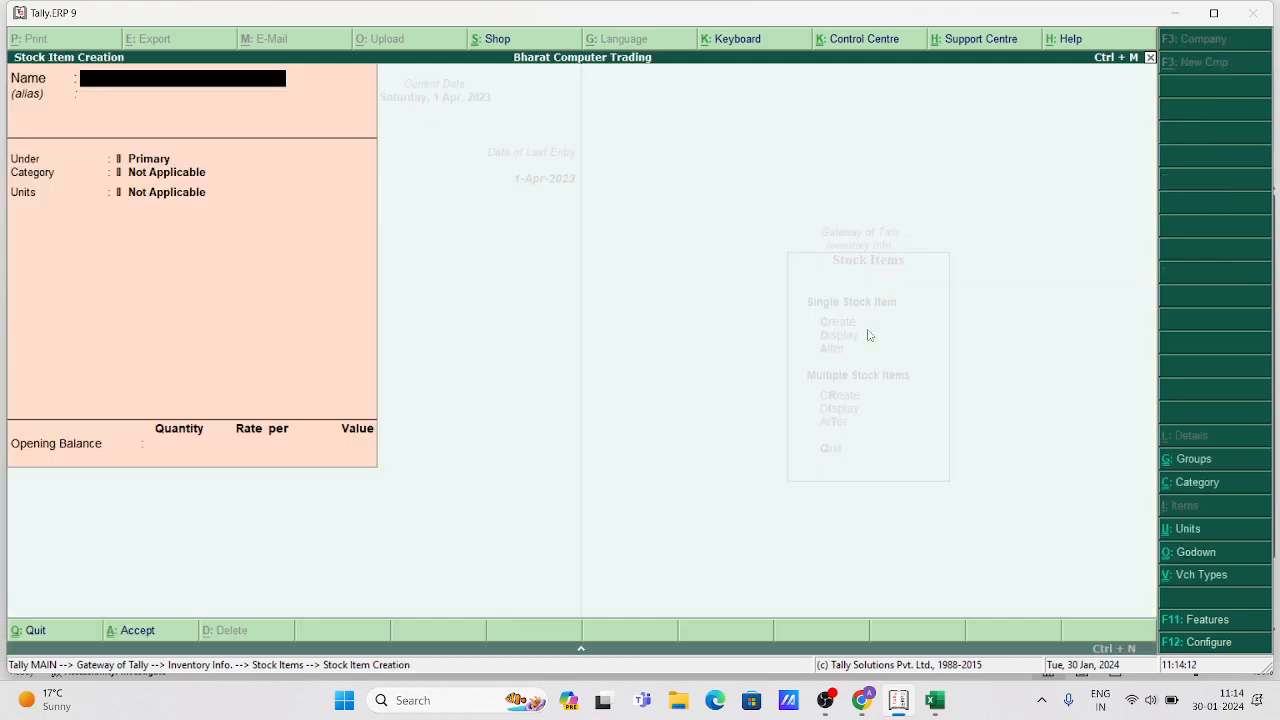
Check the first product in the Excel sheet, name the Tally stock item "Hp Mouse" and place it under the Computer group
click(935, 705)
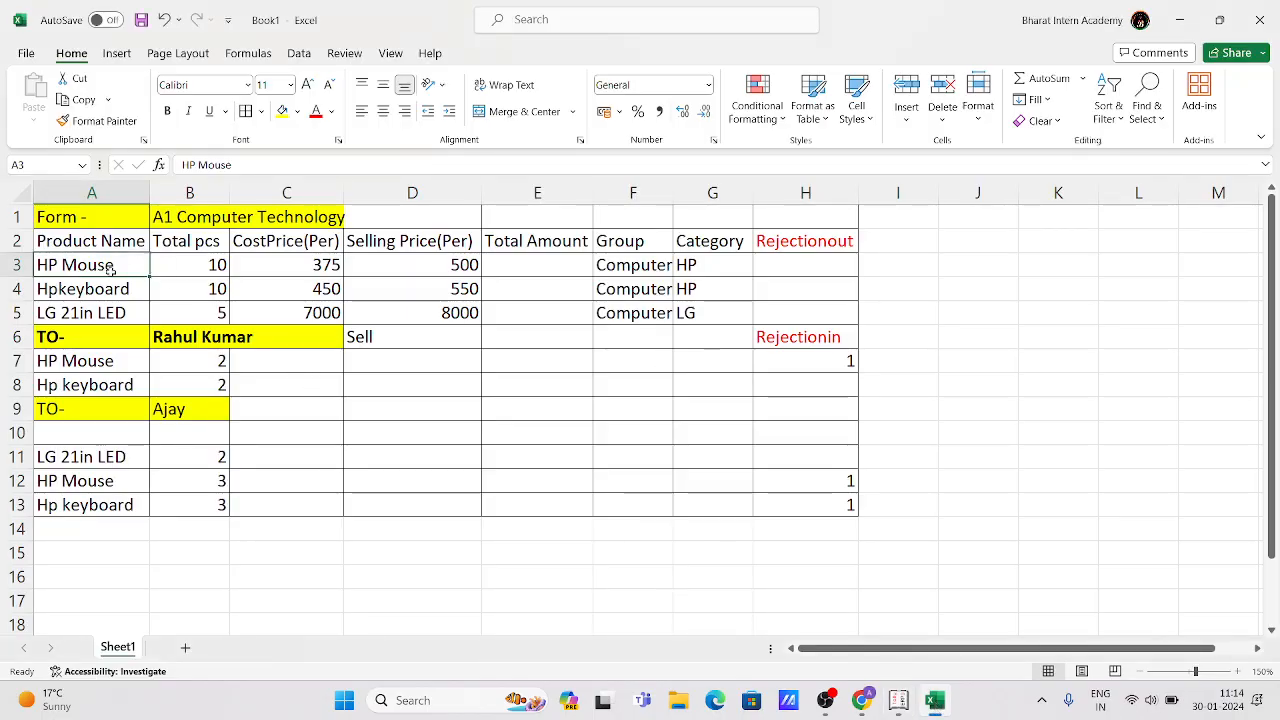
click(861, 700)
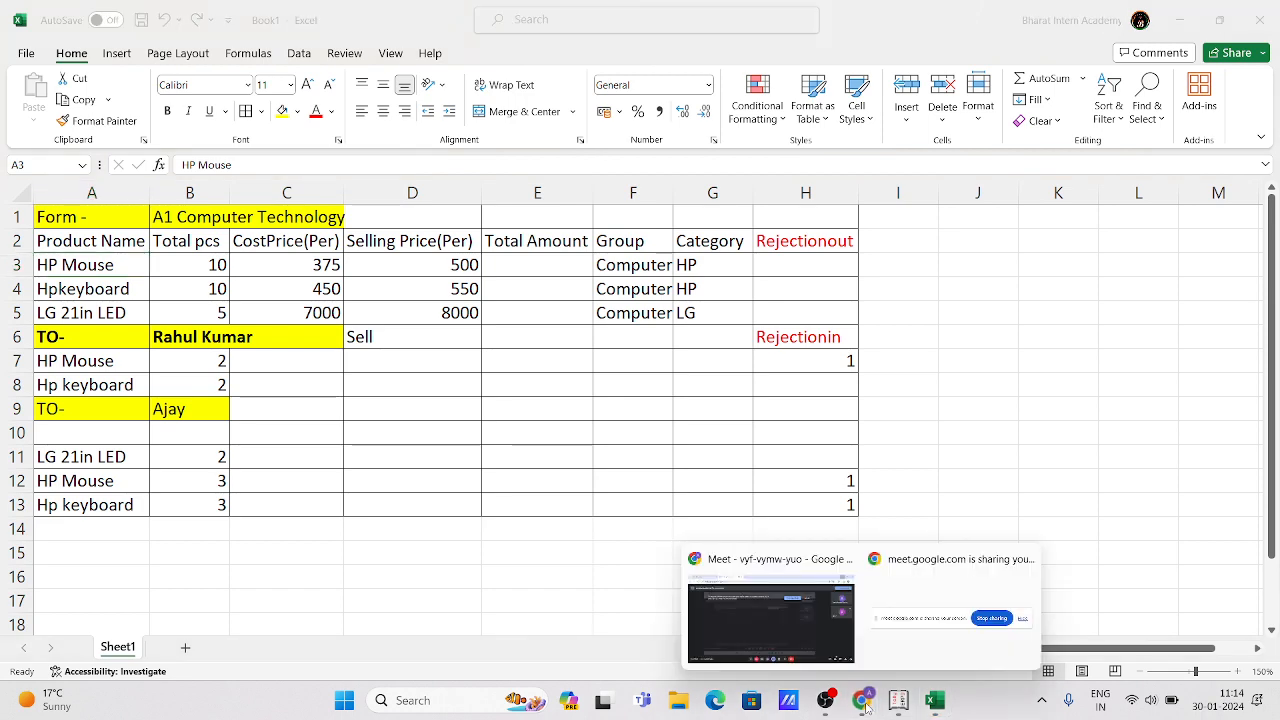
click(898, 700)
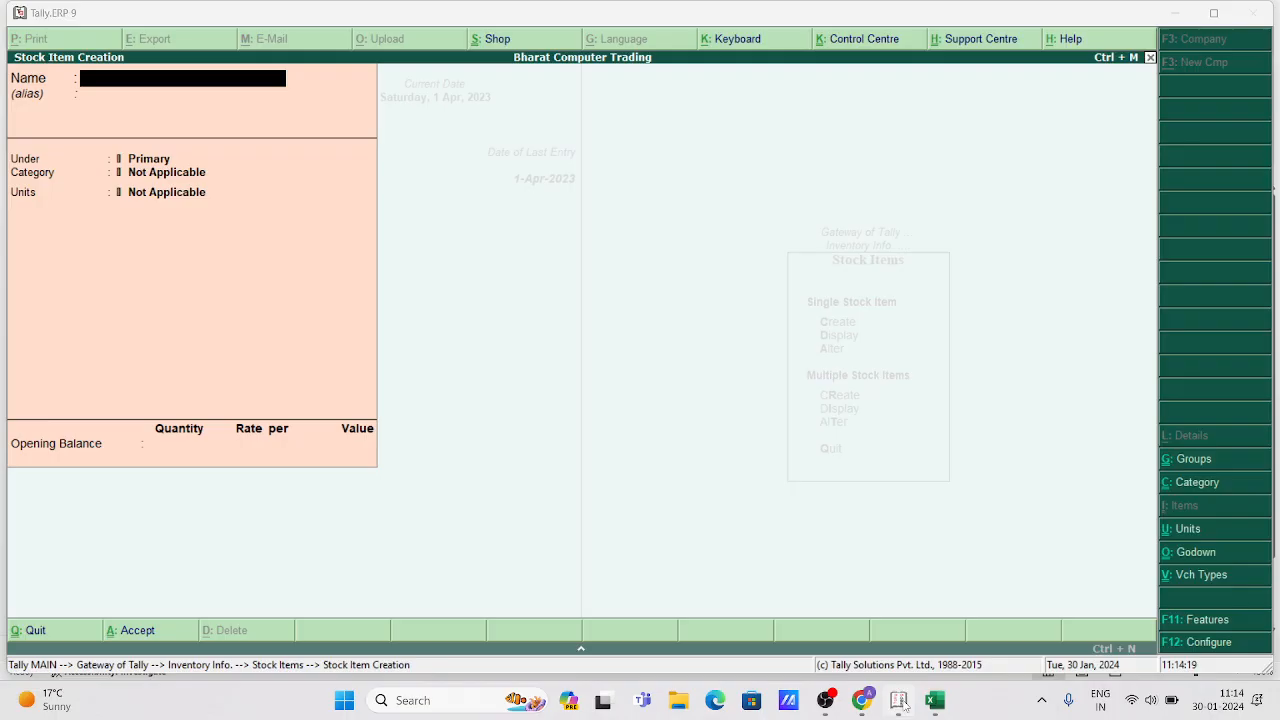
text(Hp)
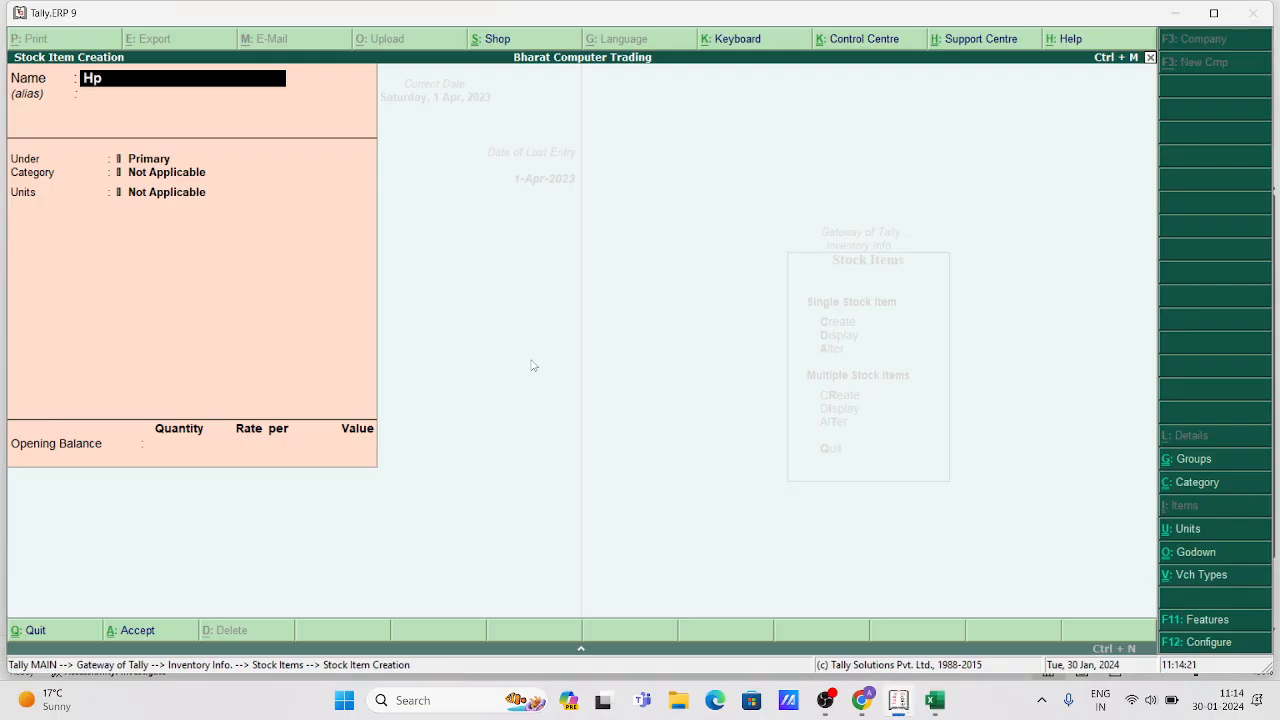
text( mouse)
key(Return)
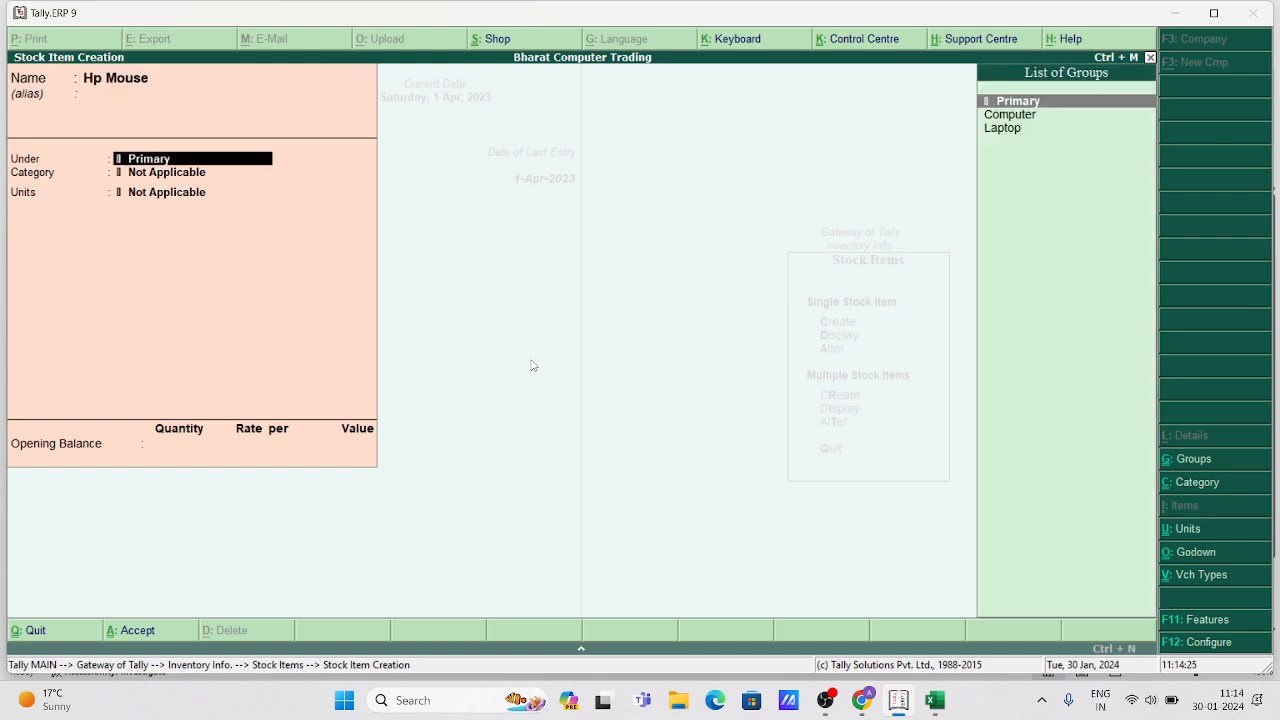
key(Down)
key(Return)
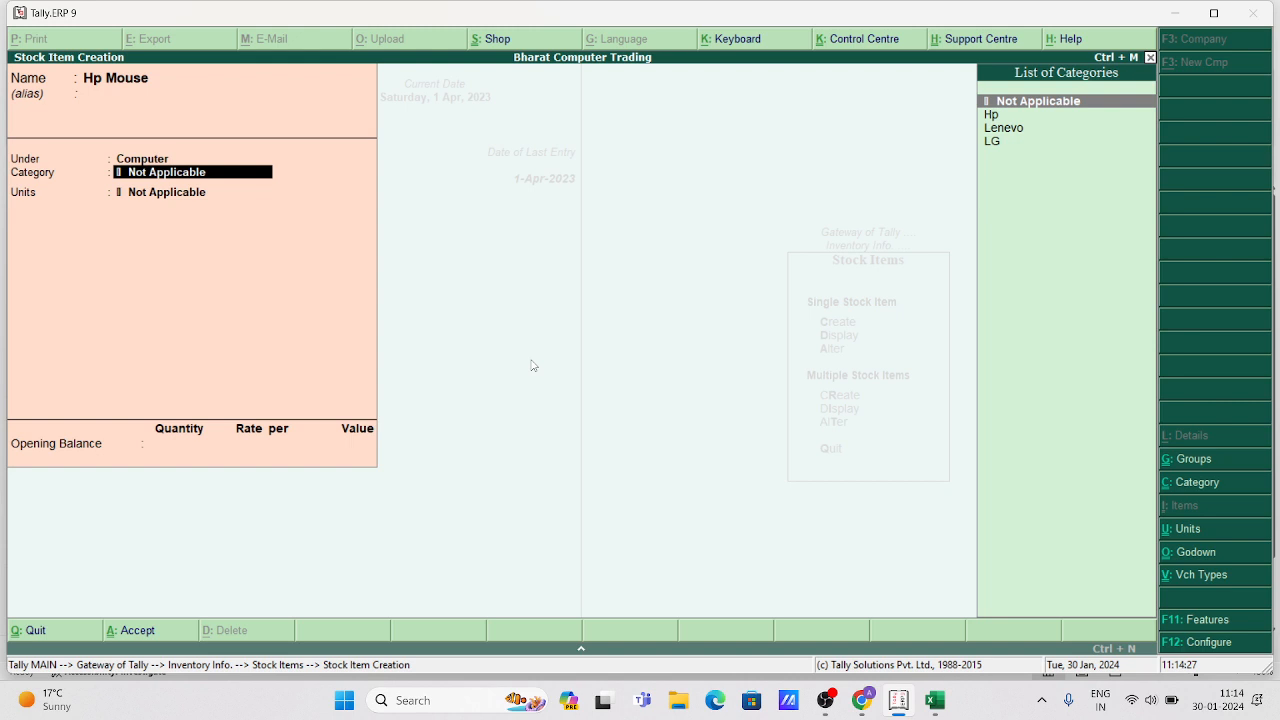
Assign the category Hp and the unit pcs to the Hp Mouse stock item
key(Down)
key(Down)
key(Down)
key(Up)
key(Up)
key(Return)
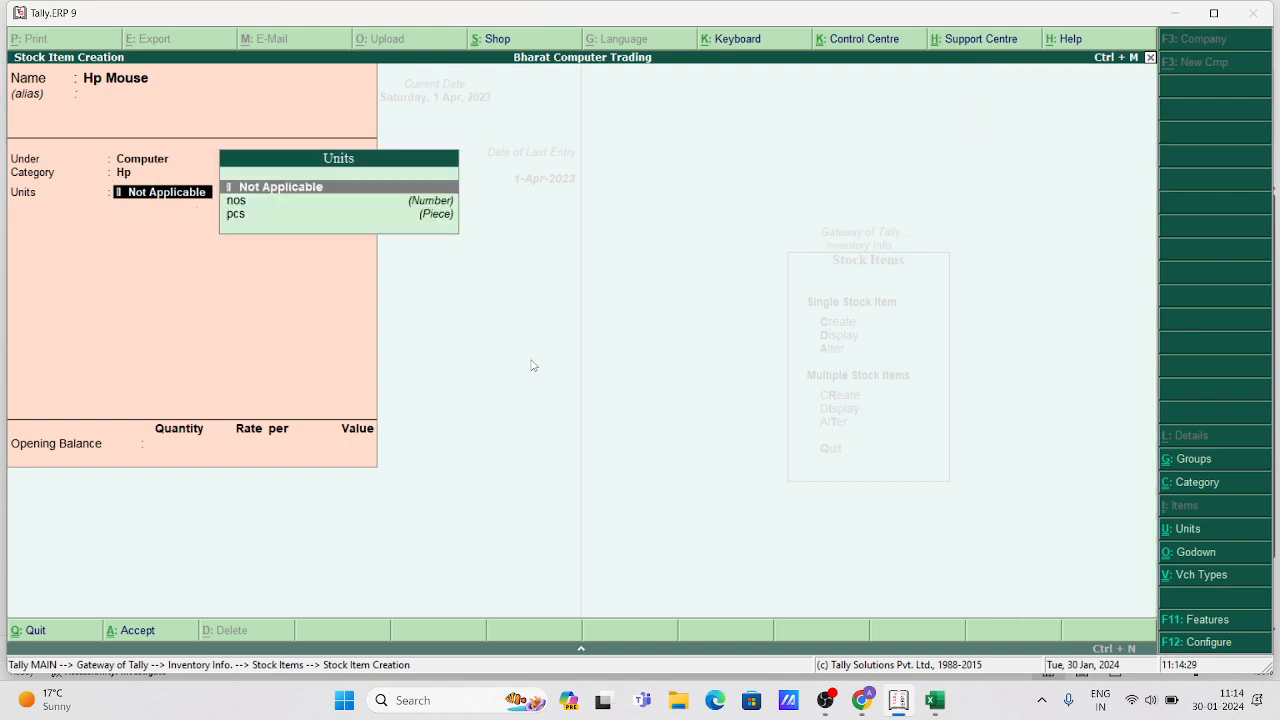
key(Down)
key(Down)
key(Return)
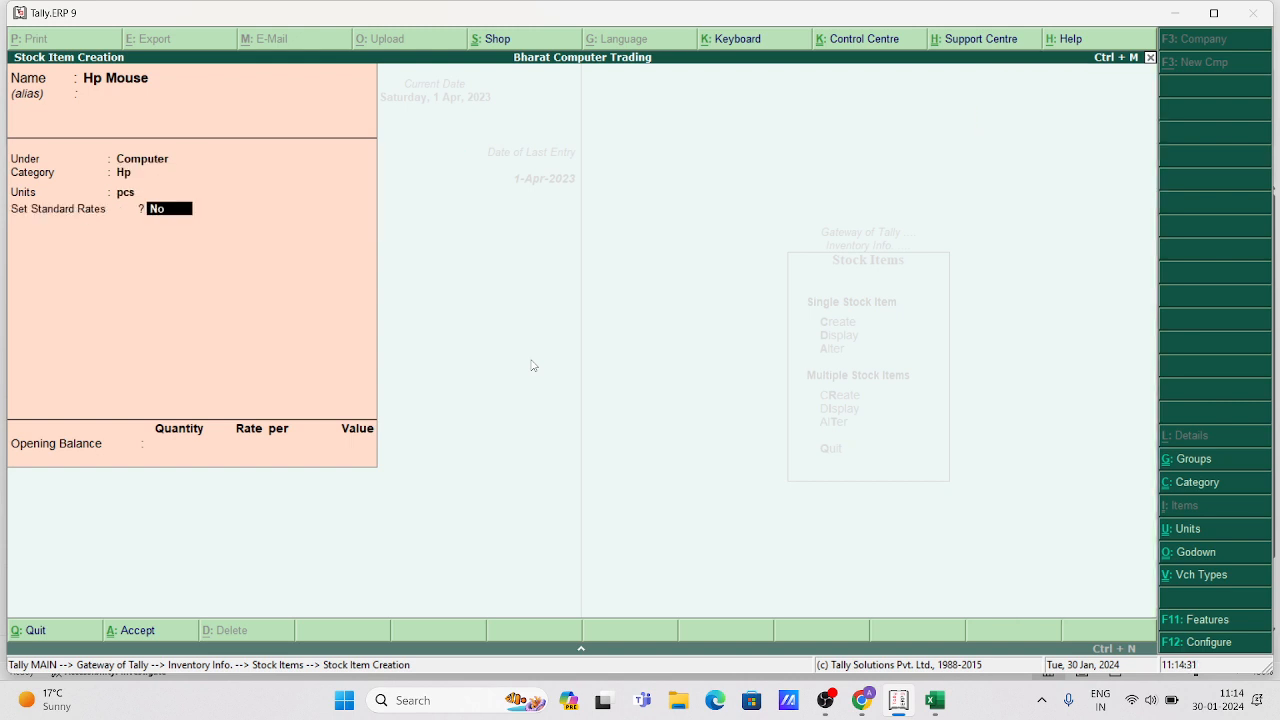
Enable standard rates for Hp Mouse and look up its cost and selling prices in the Excel sheet
key(y)
key(Return)
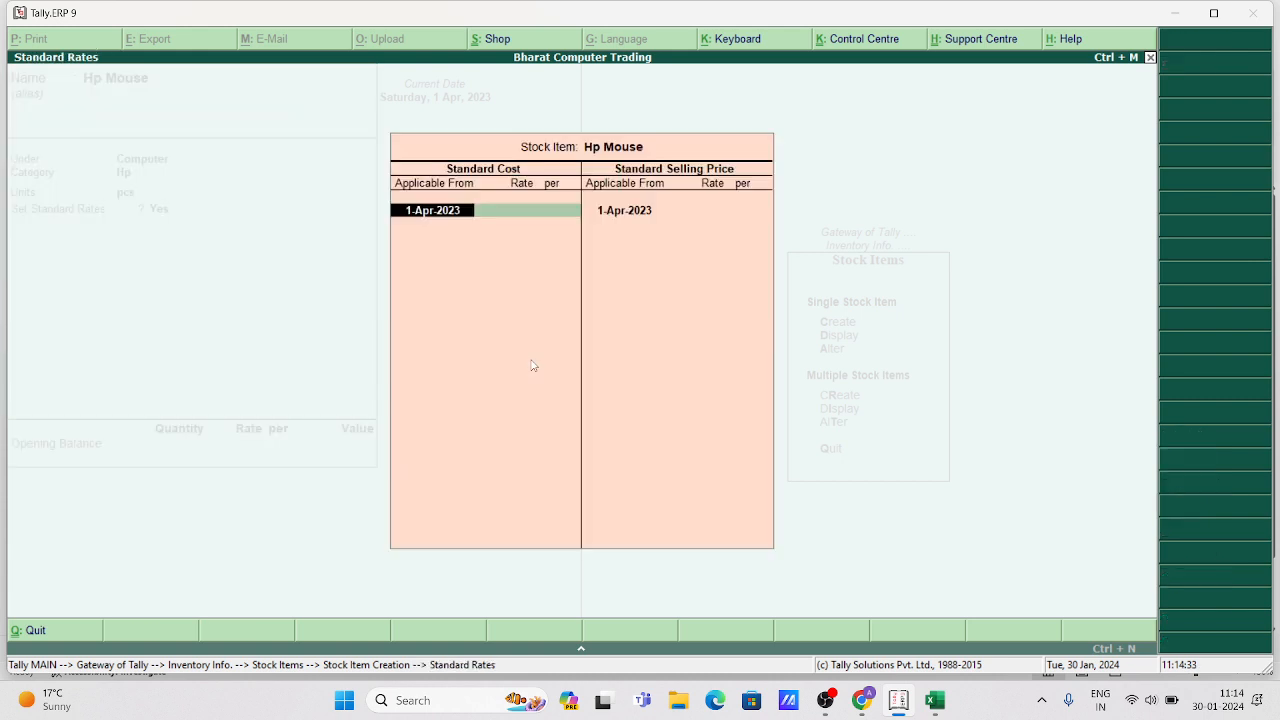
key(Return)
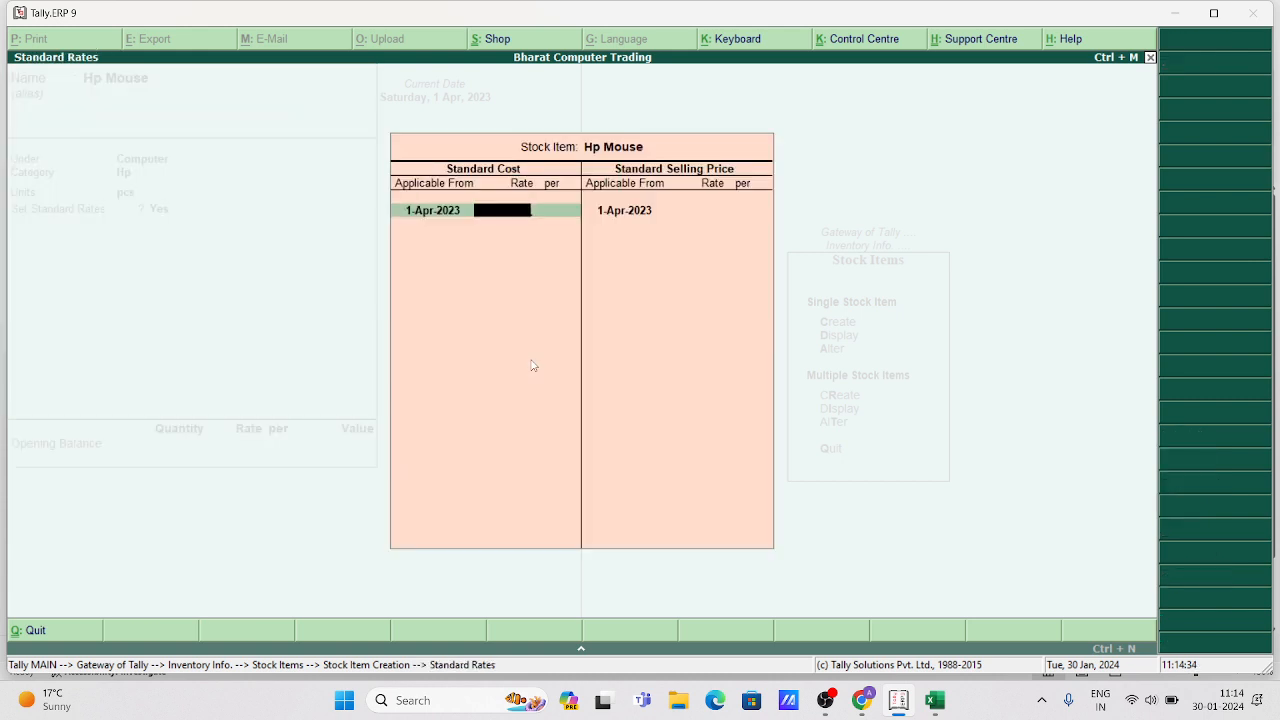
click(935, 701)
click(312, 265)
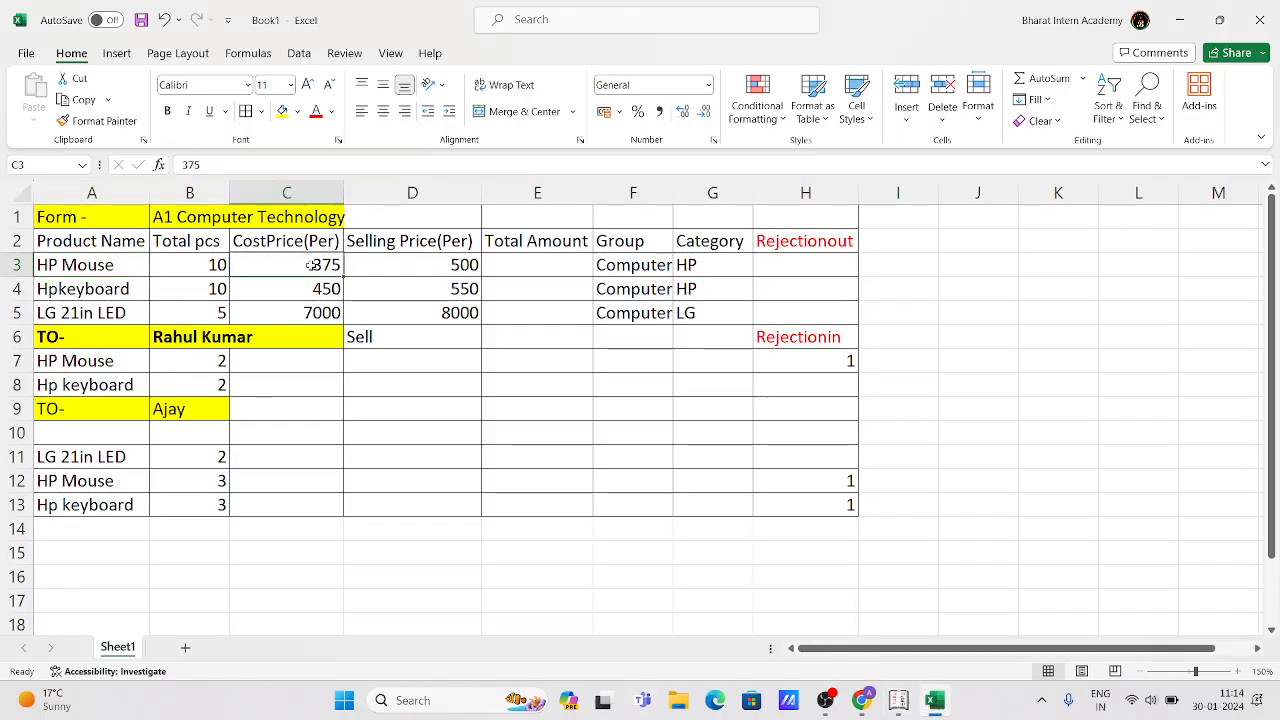
click(422, 266)
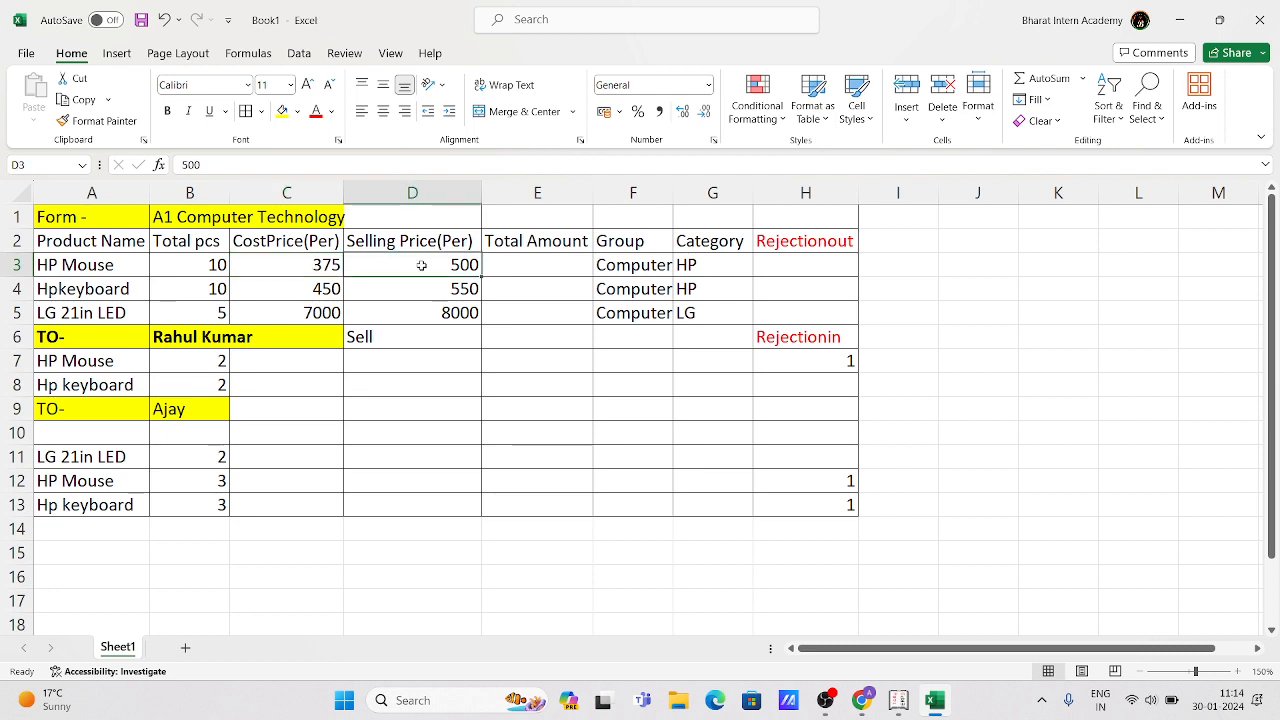
In Tally.ERP 9, set Hp Mouse's standard cost to 375 and selling price to 500 per pcs, and save it without an opening balance
click(898, 700)
text(375)
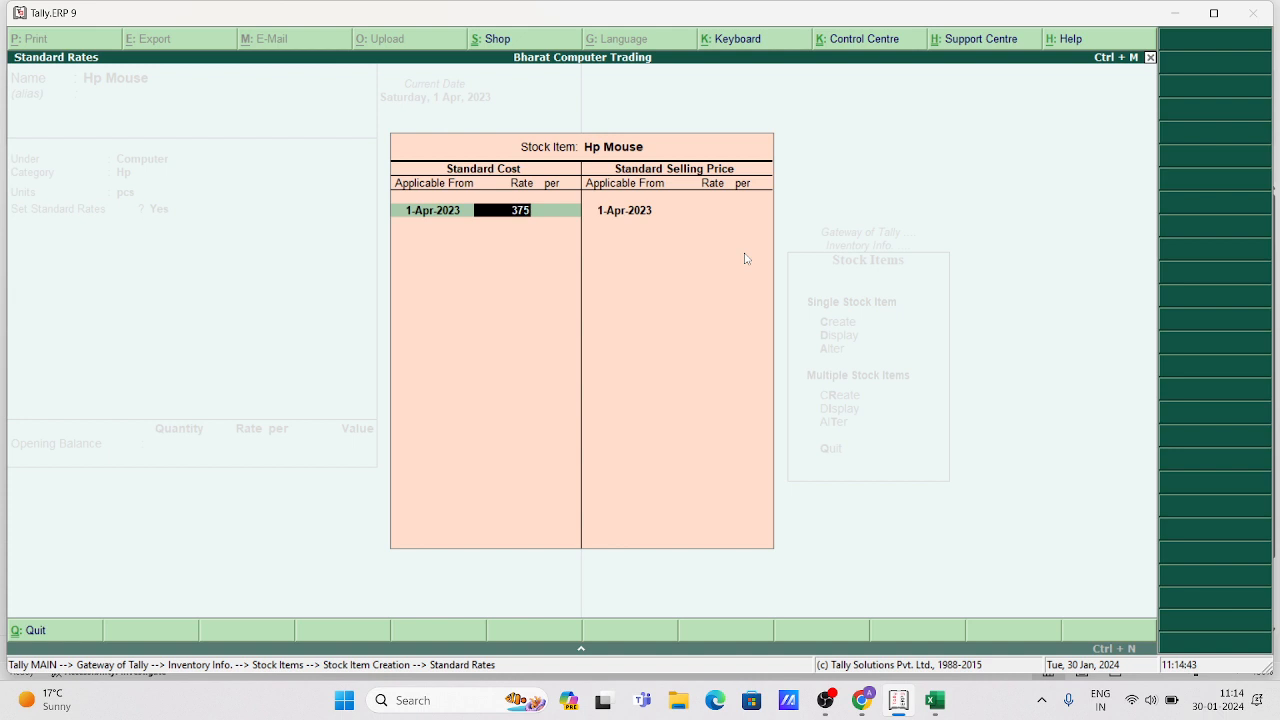
key(Return)
key(Return)
key(Return)
text(5)
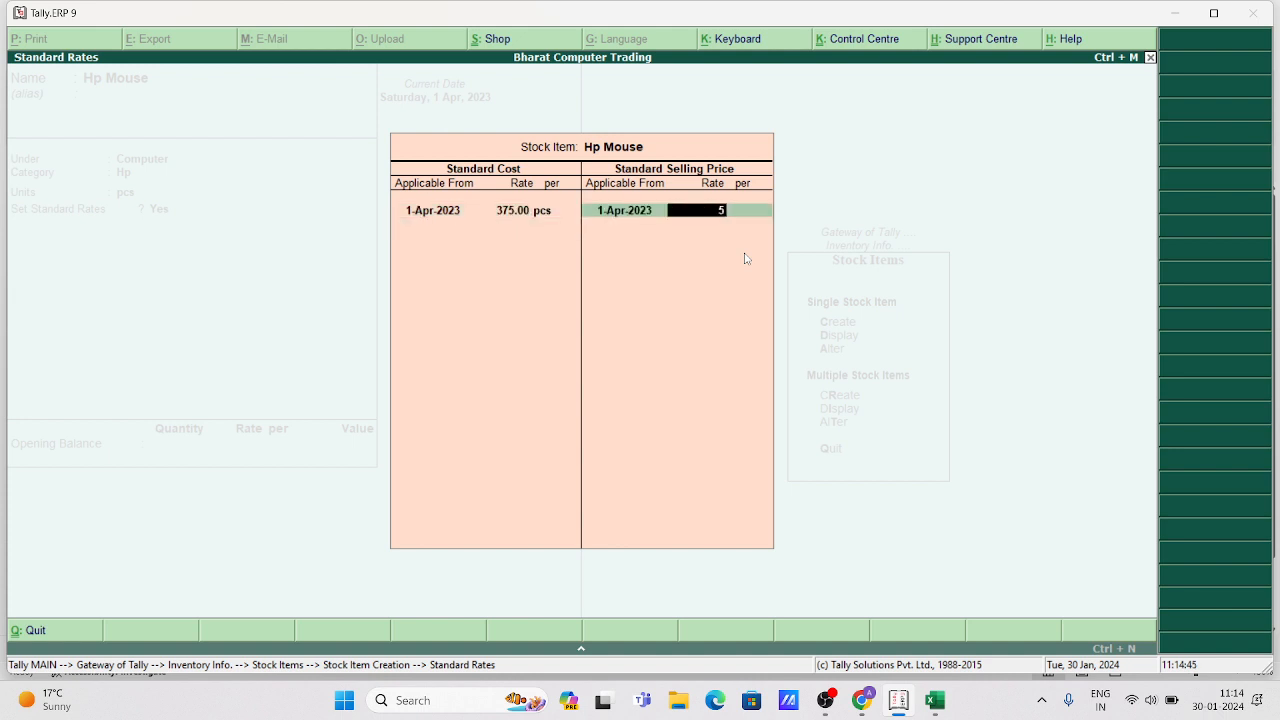
text(00)
key(Return)
key(Return)
key(Return)
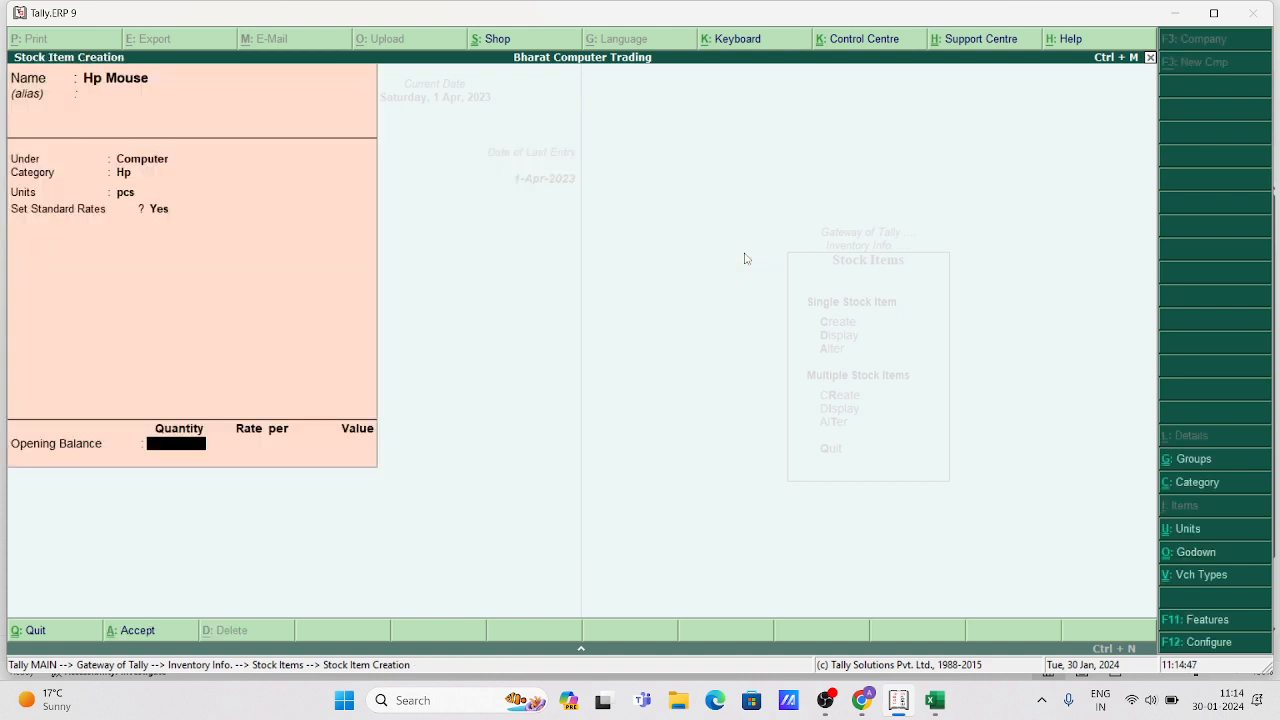
key(Return)
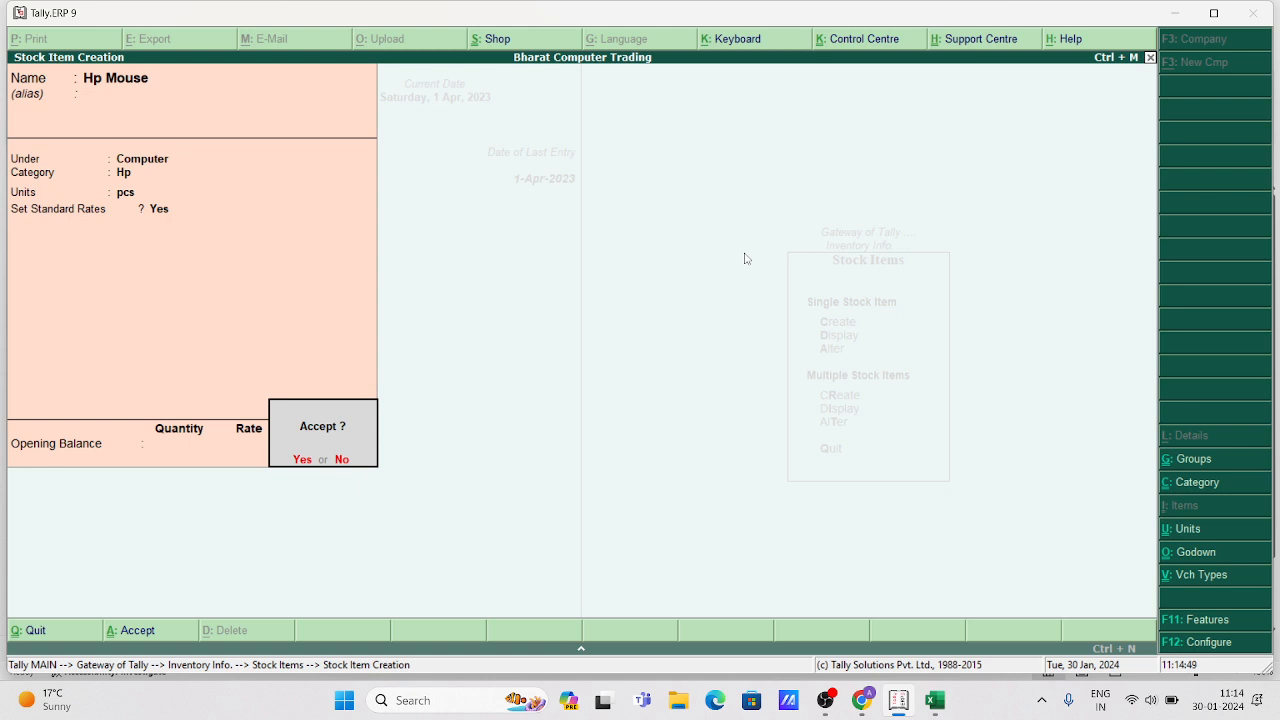
key(Return)
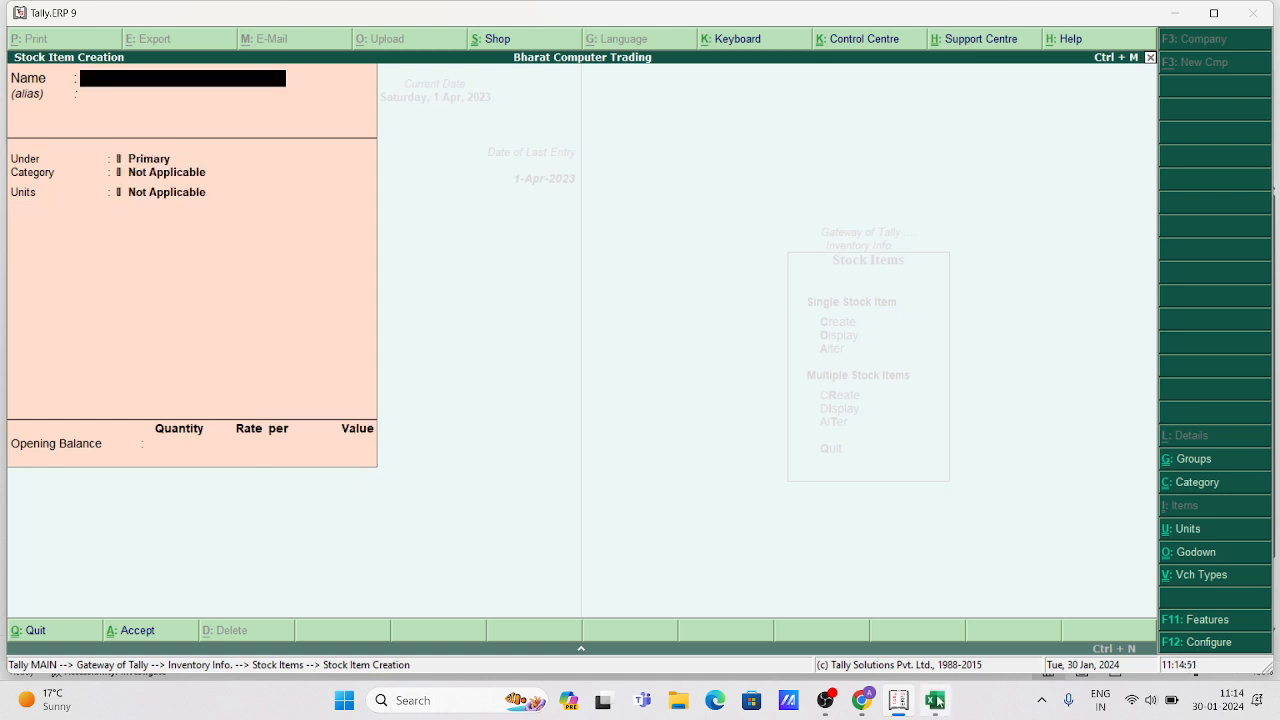
Check the second product in the Excel sheet, then in Tally.ERP 9 name the stock item "Hp Keyboard" and place it under the Computer group
click(935, 701)
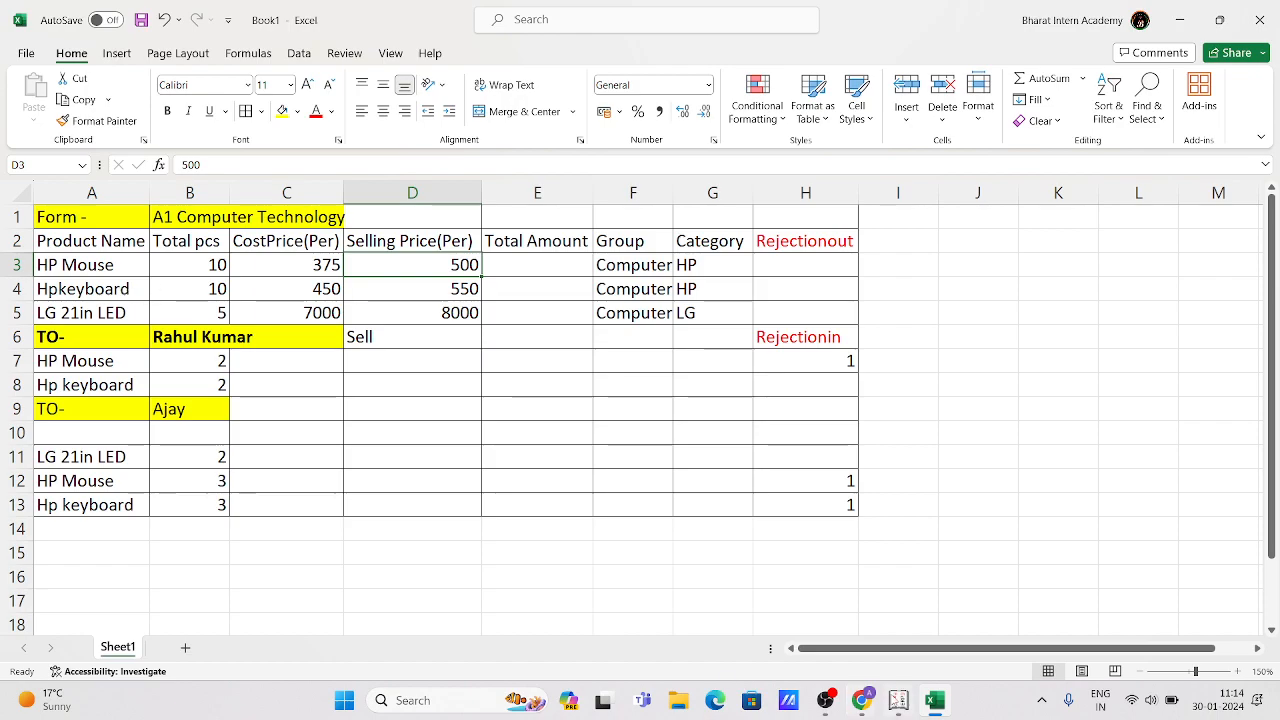
key(alt+Tab)
text(H)
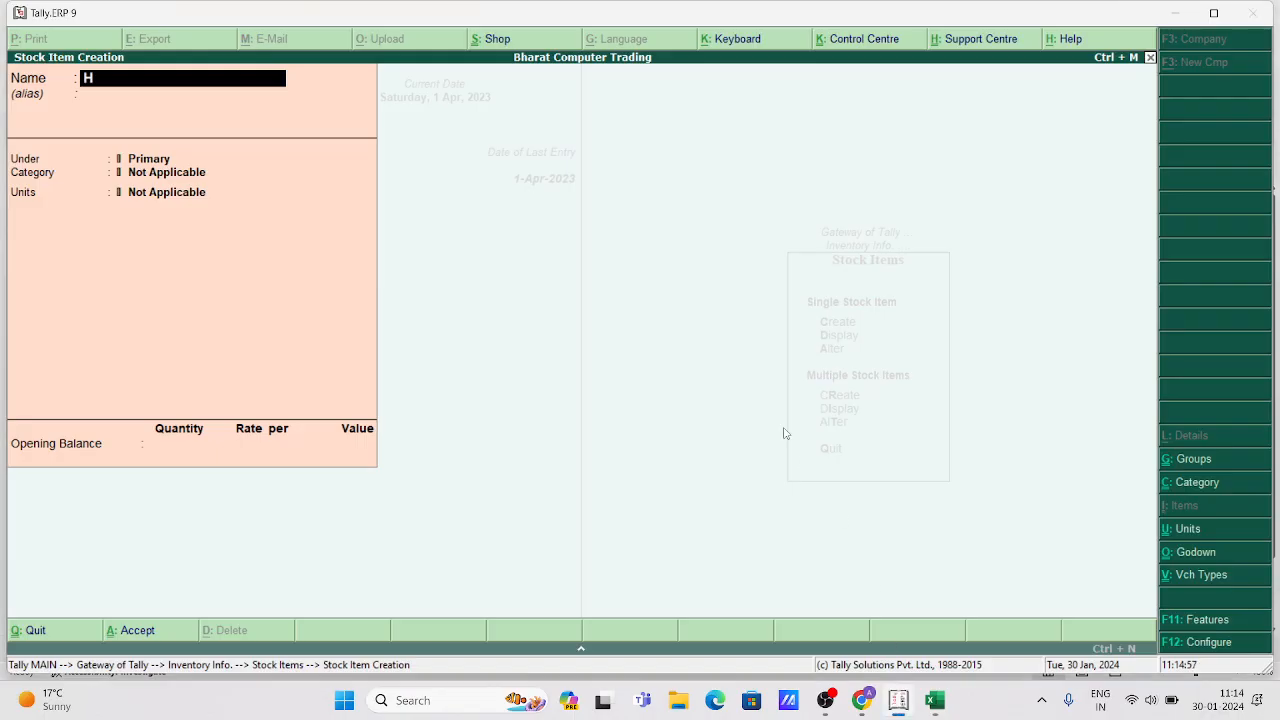
text(p Keyboard)
key(Return)
key(Return)
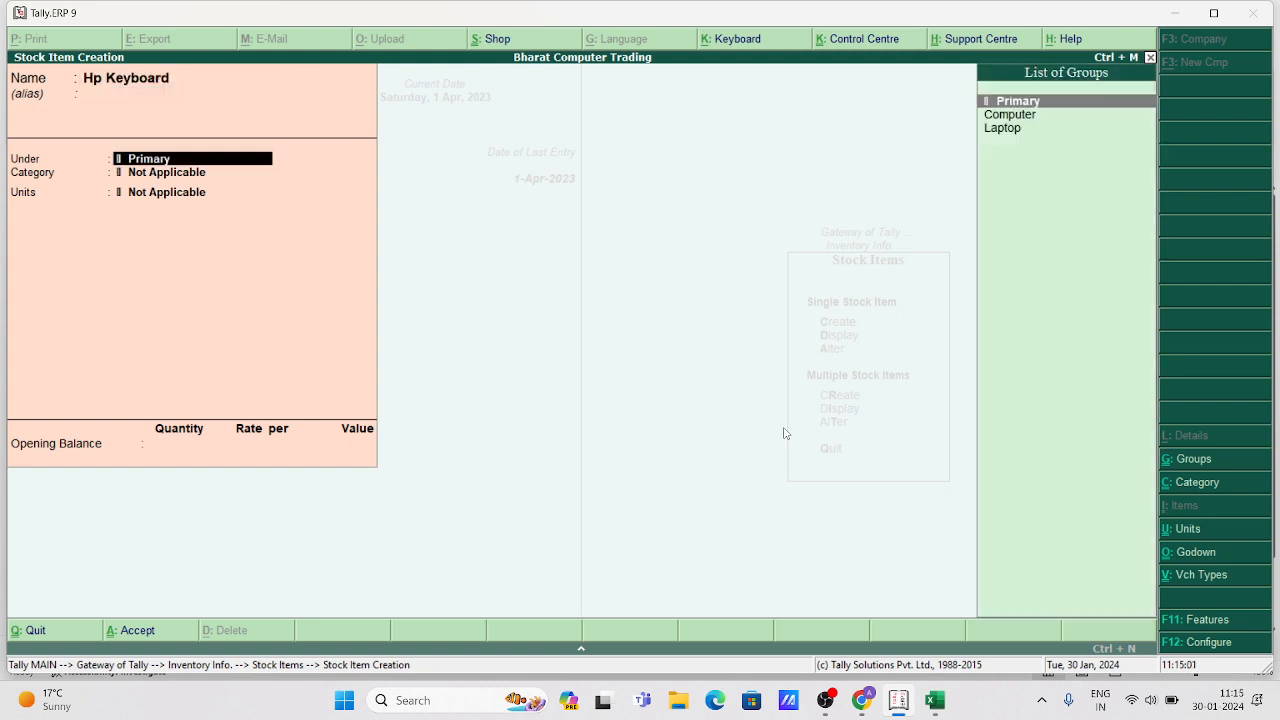
key(Down)
key(Return)
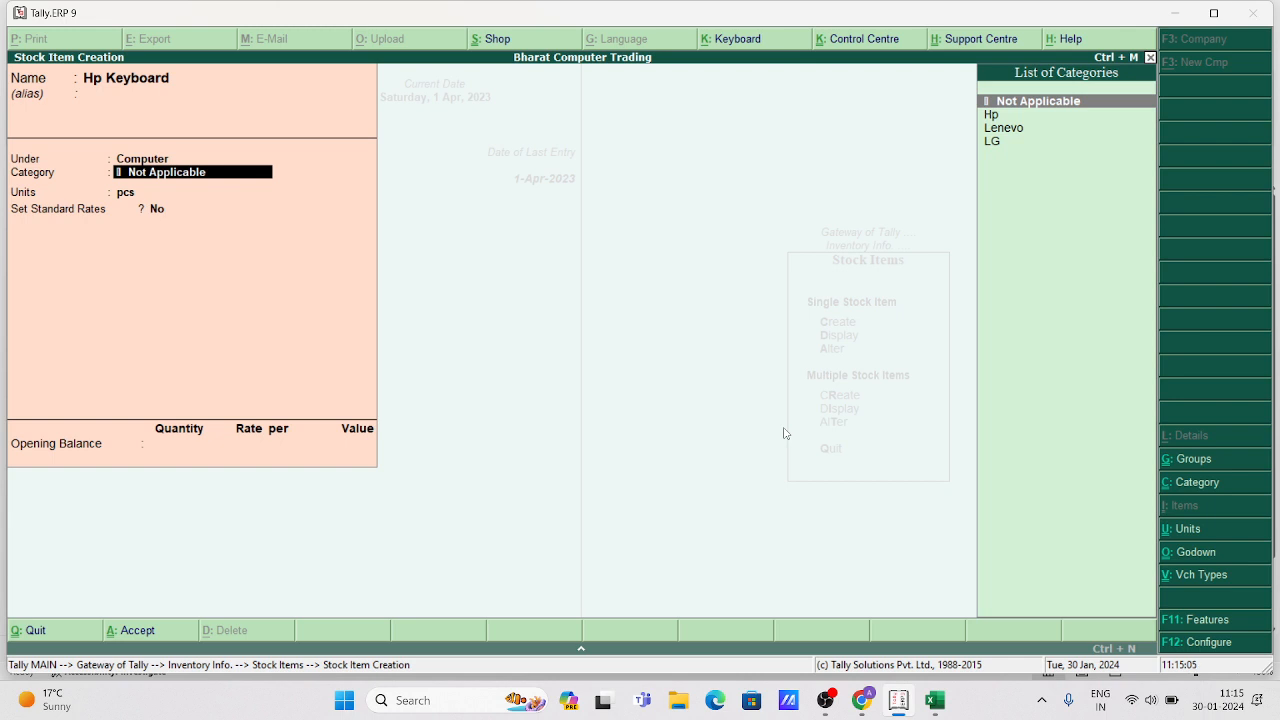
Assign the category Hp and the unit pcs to the Hp Keyboard stock item
key(Down)
key(Down)
key(Up)
key(Return)
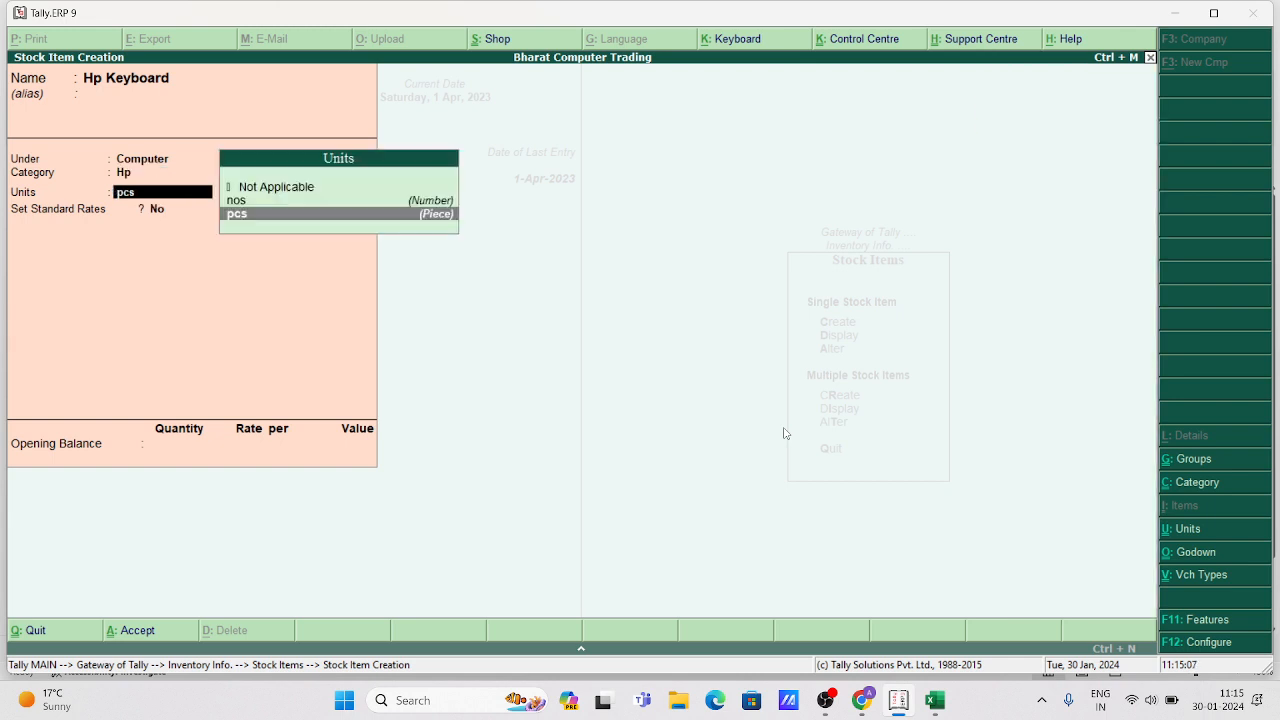
key(Return)
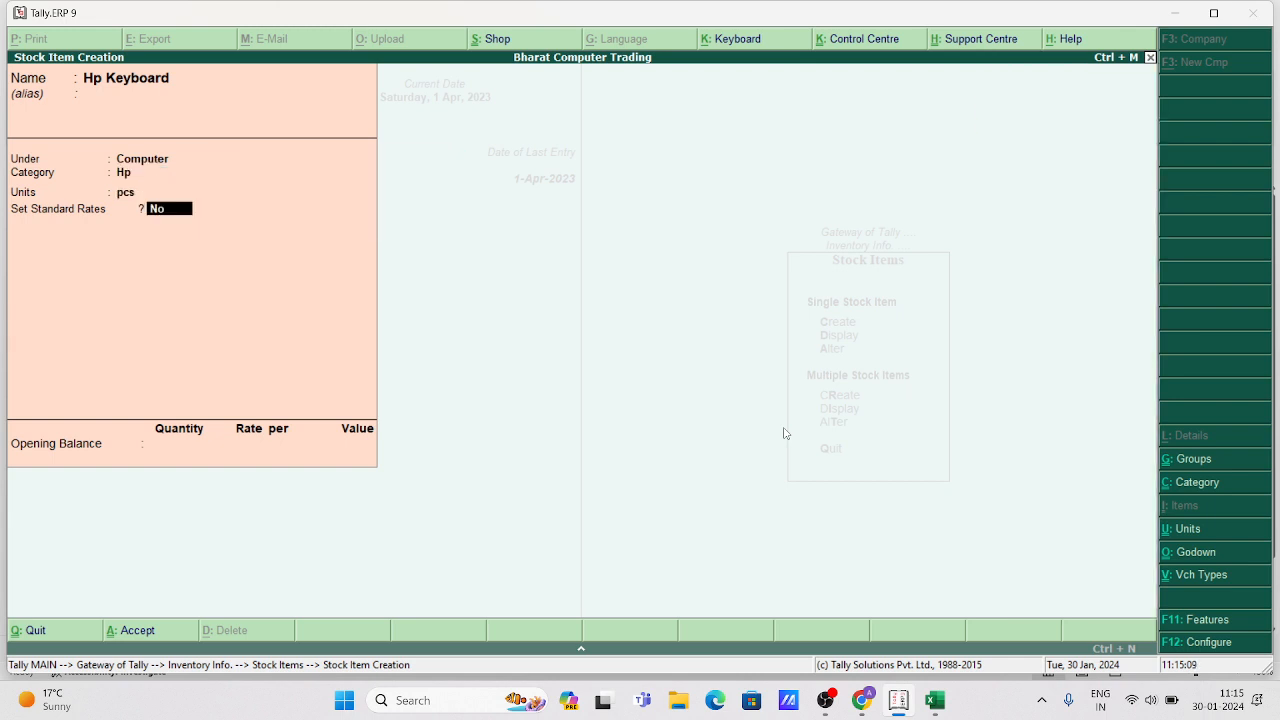
Enable standard rates for Hp Keyboard and look up its cost and selling prices in the Excel sheet
text(yes)
key(Return)
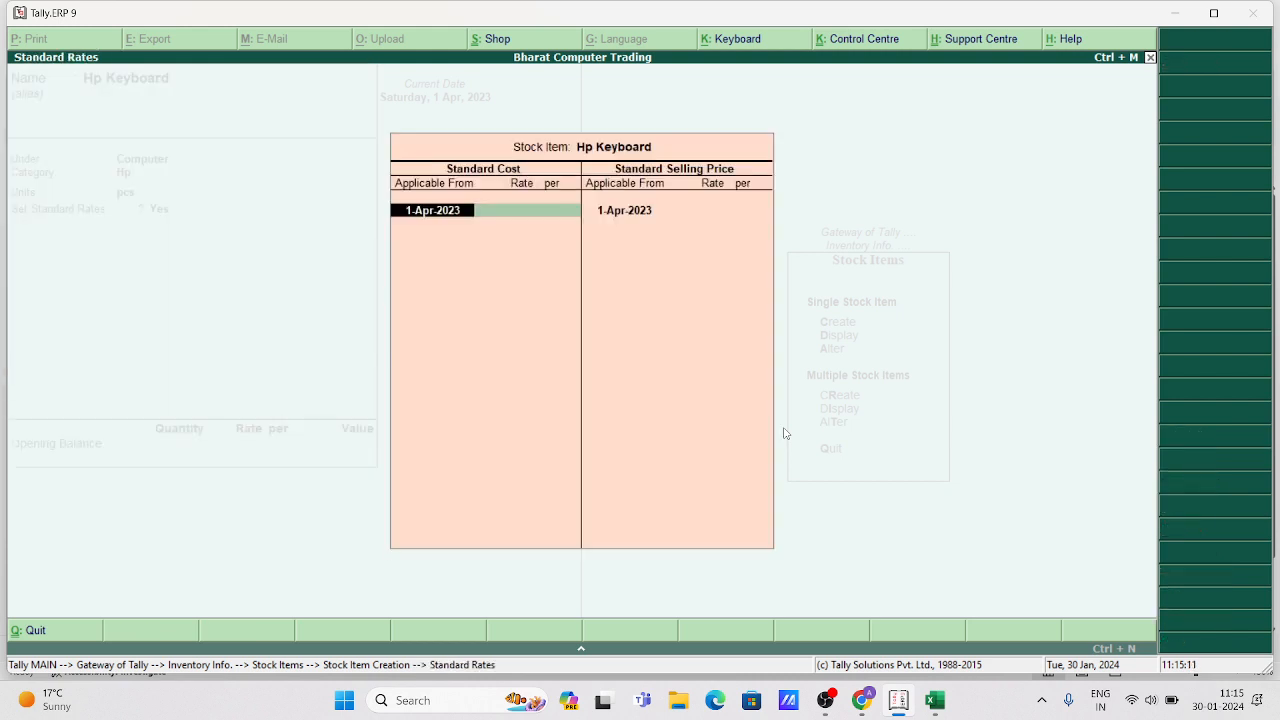
key(Return)
click(935, 700)
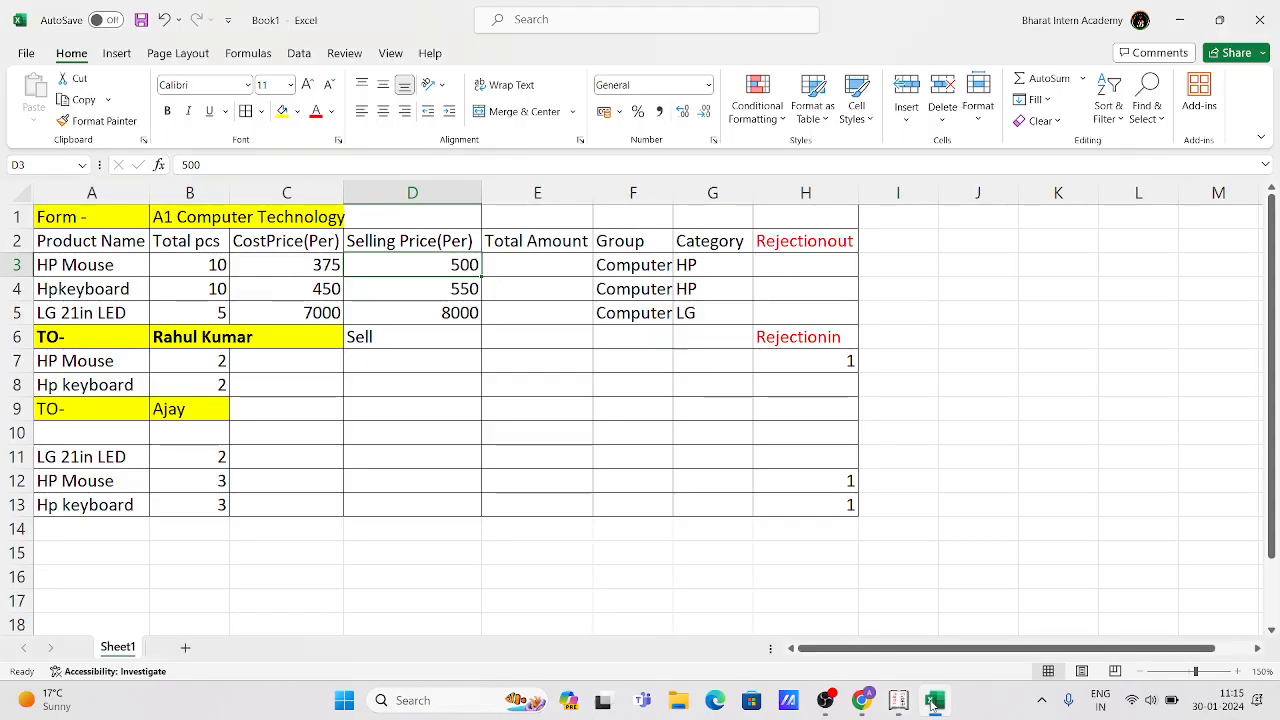
click(430, 292)
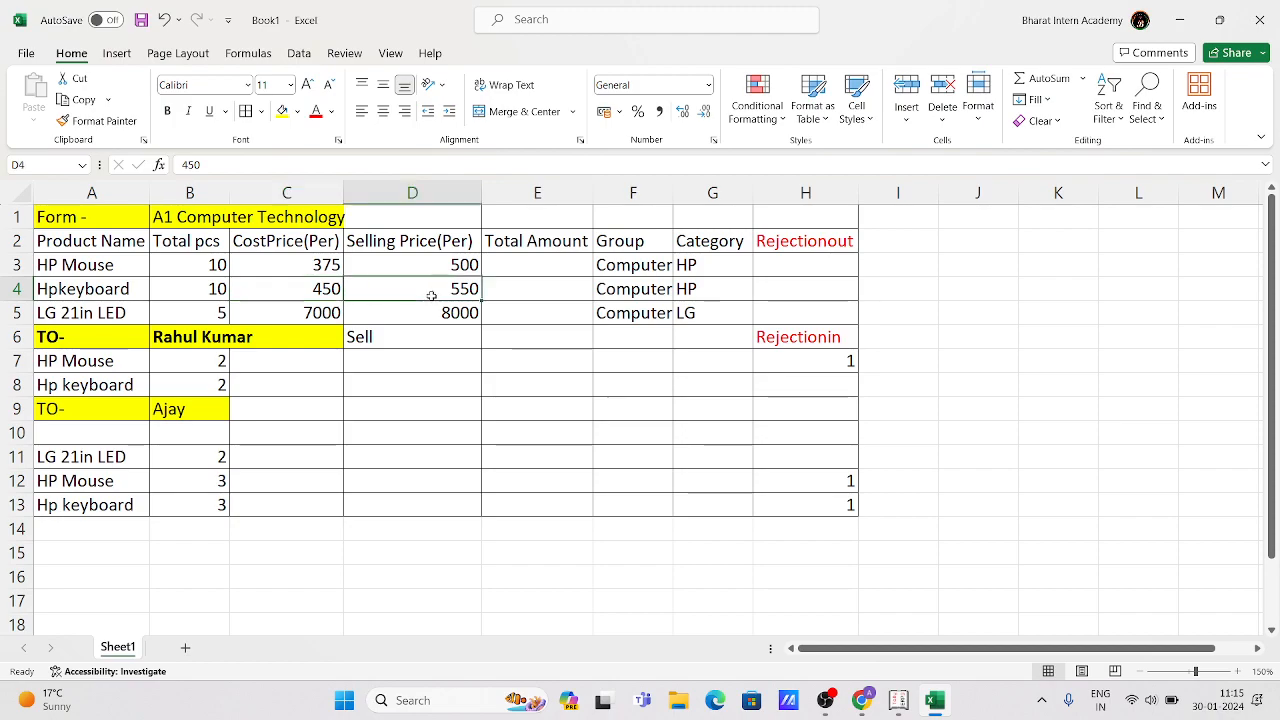
In Tally.ERP 9, set Hp Keyboard's standard cost to 450 and selling price to 550 per pcs, and save it without an opening balance
click(898, 700)
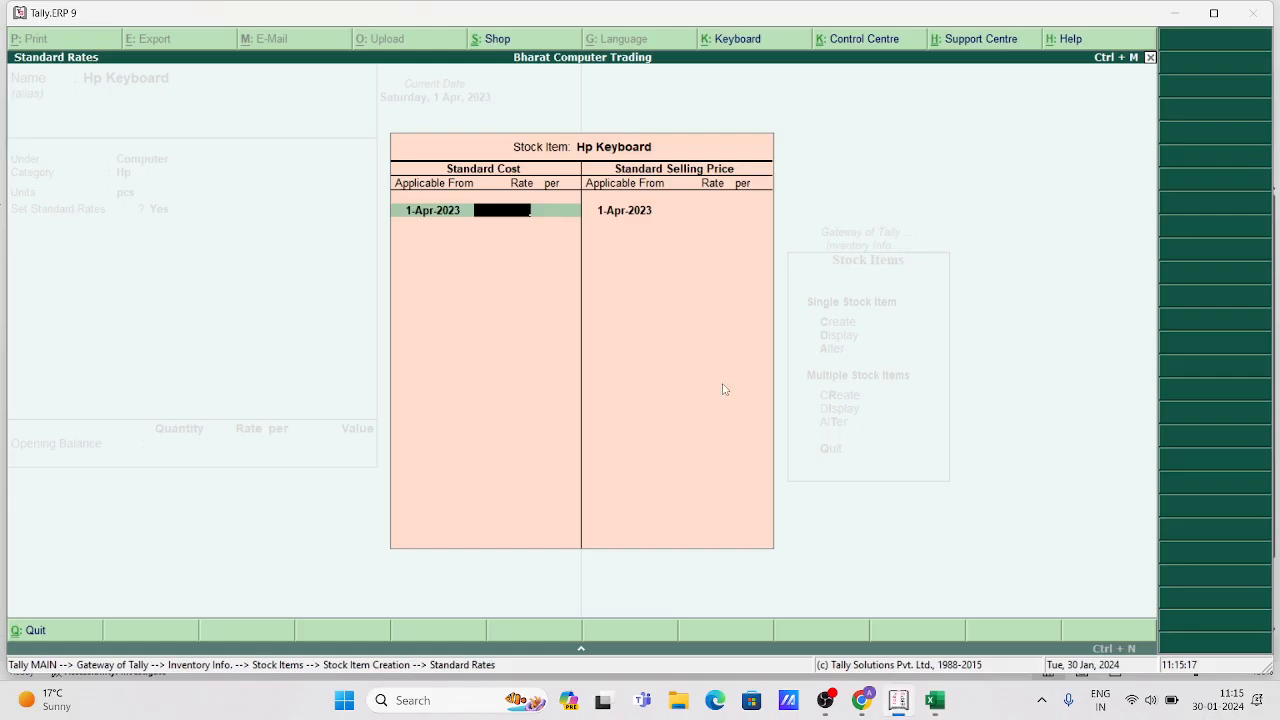
text(450)
key(Return)
key(Return)
key(Return)
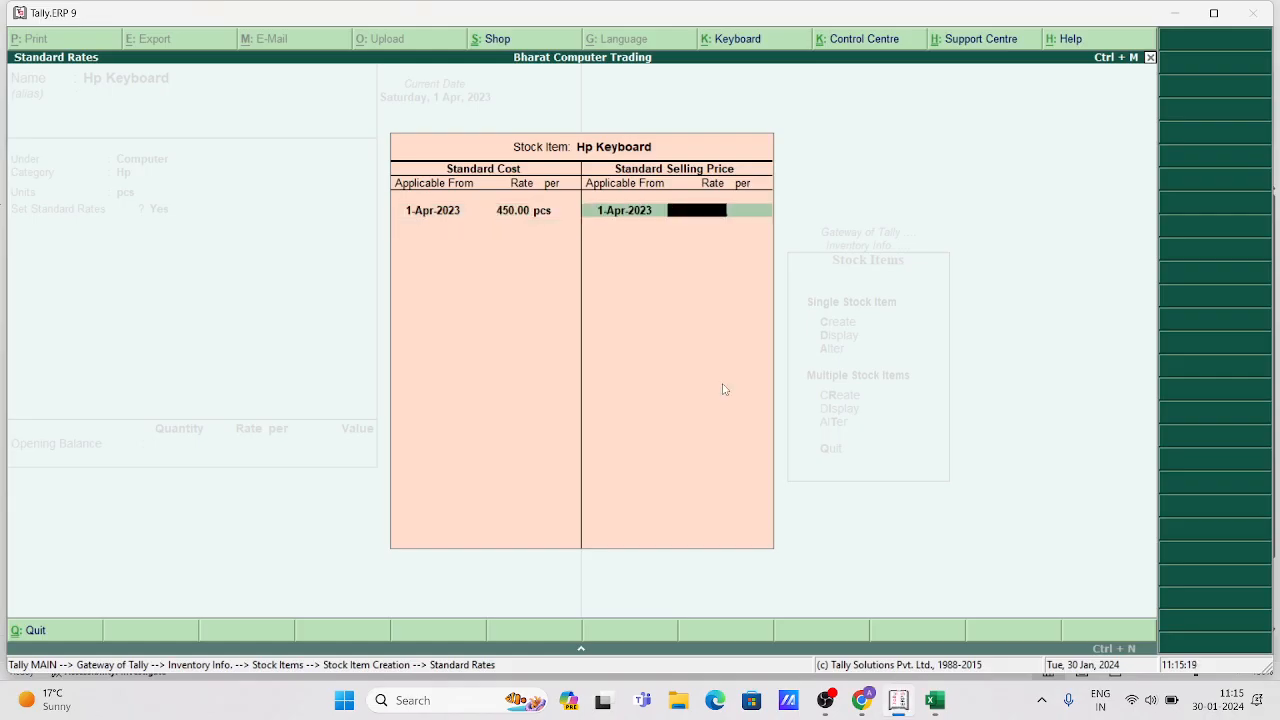
text(550)
key(Return)
key(Return)
key(Return)
key(Return)
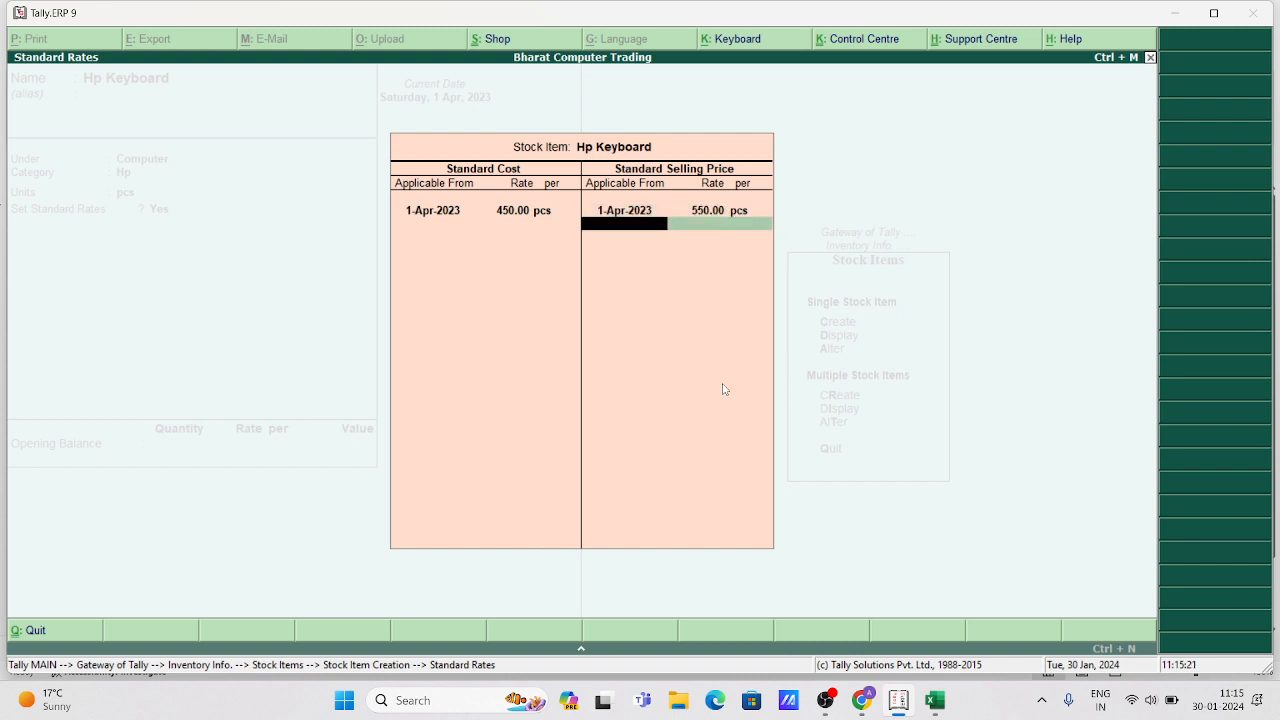
key(Return)
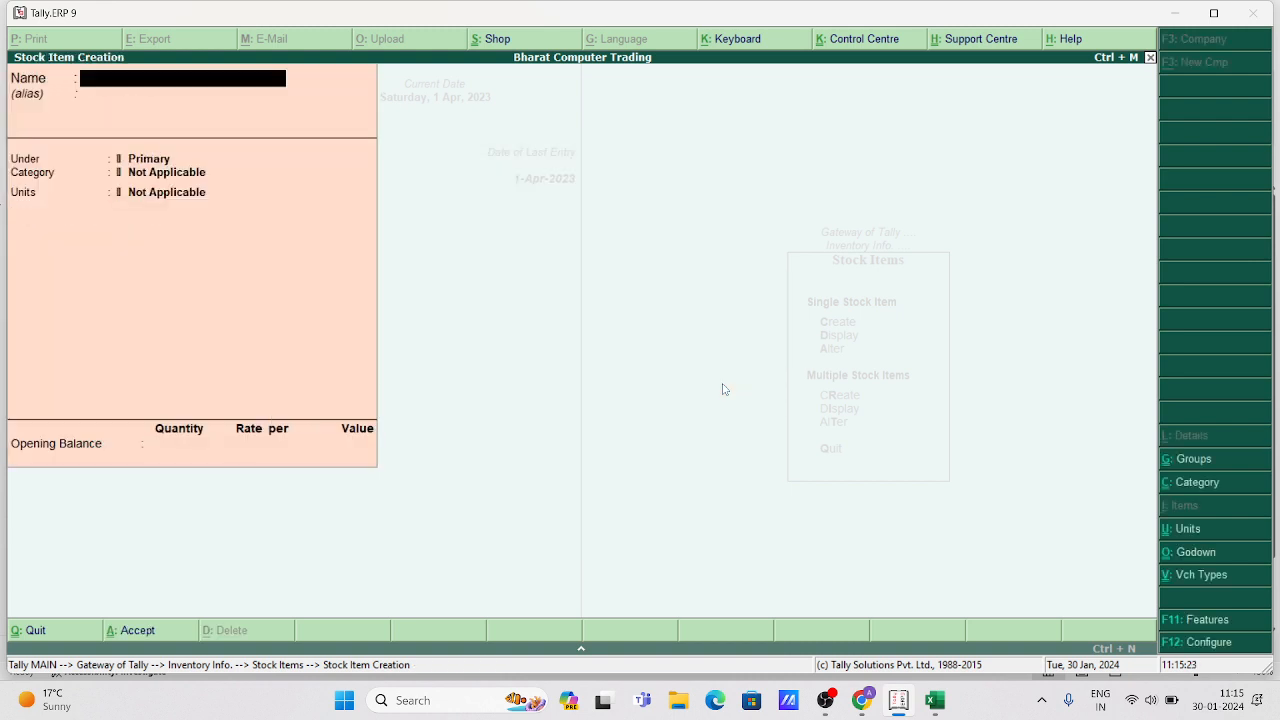
Check the third product in the Excel sheet, name the Tally stock item "Lg 21in Led" and place it under the Computer group
click(935, 703)
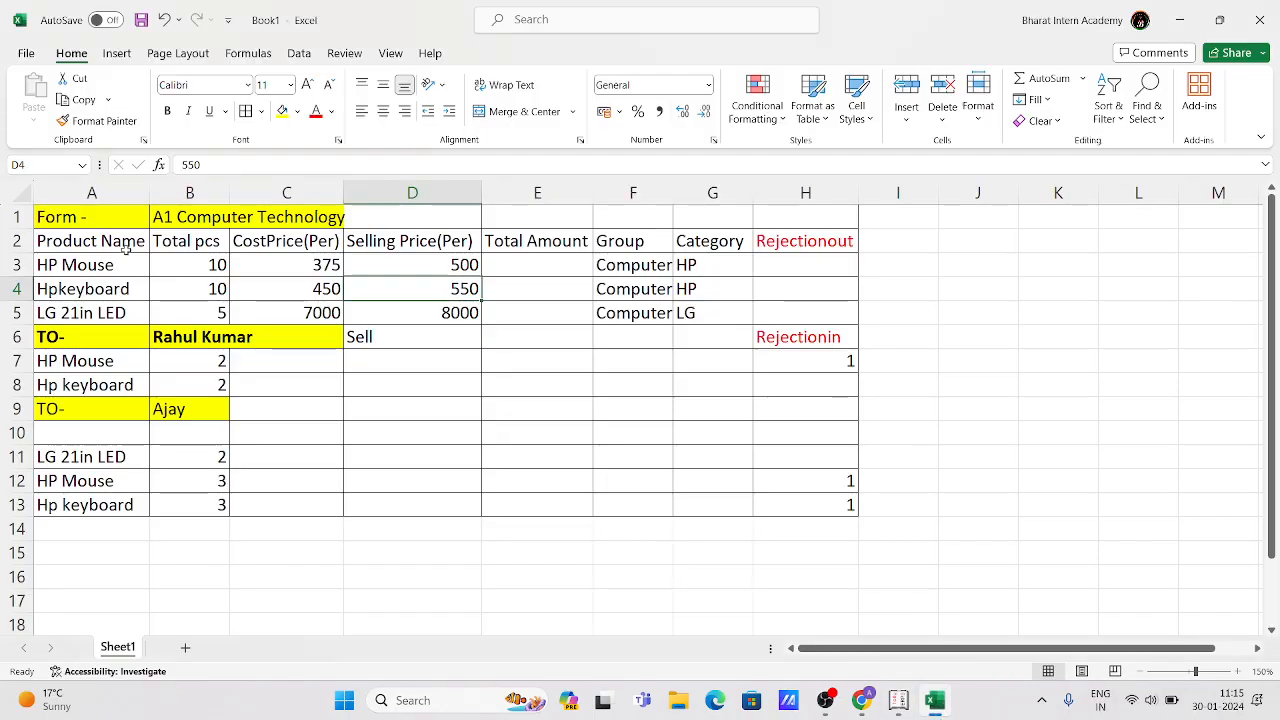
click(88, 313)
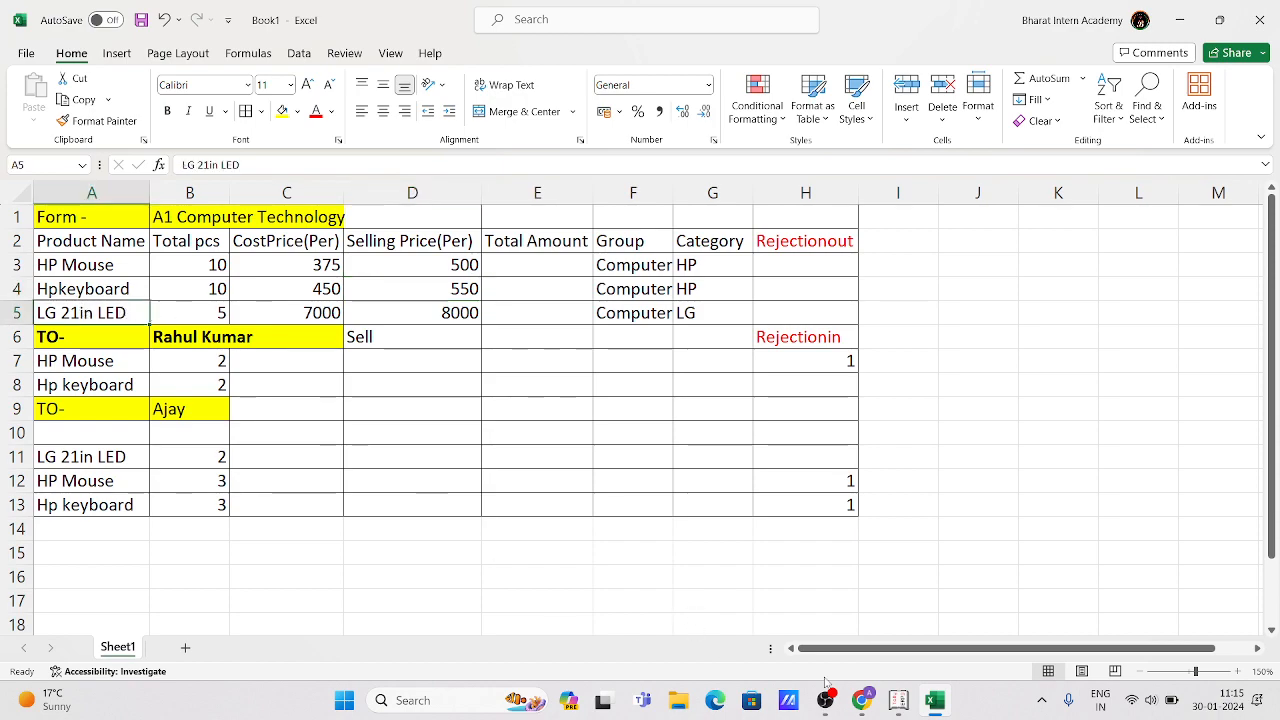
click(892, 702)
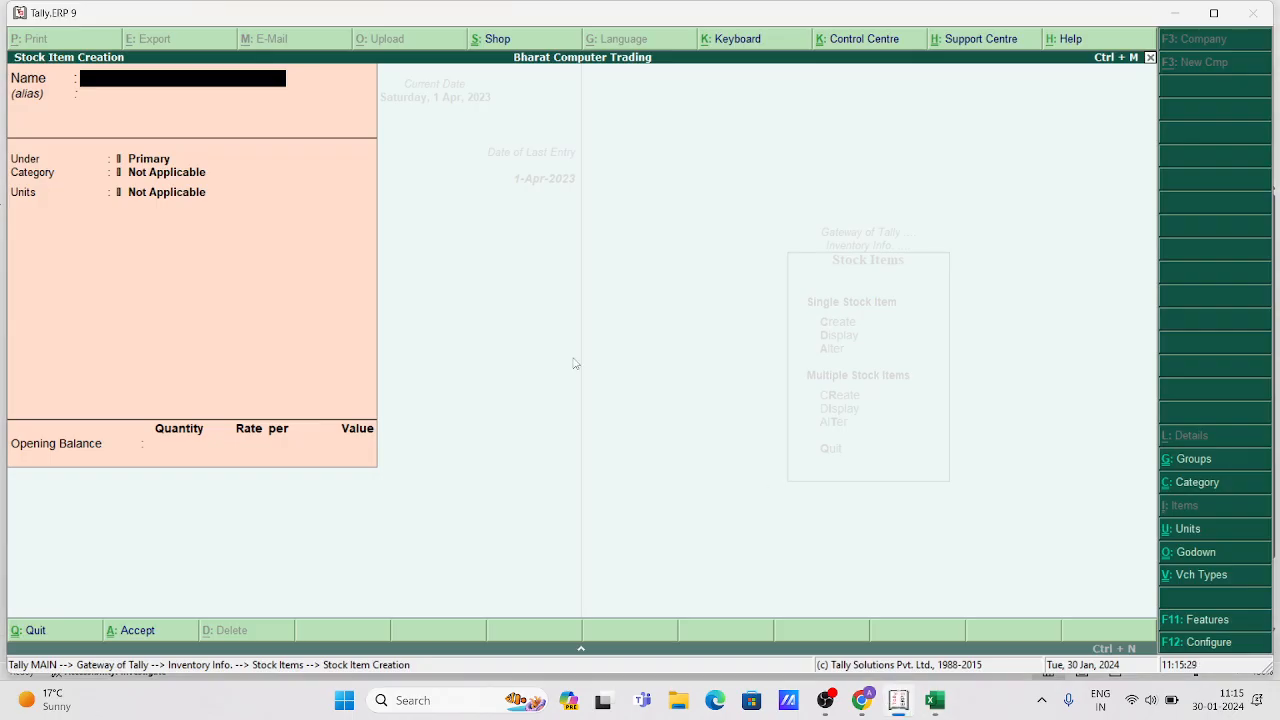
text(Lg 21in Led)
key(Return)
key(Return)
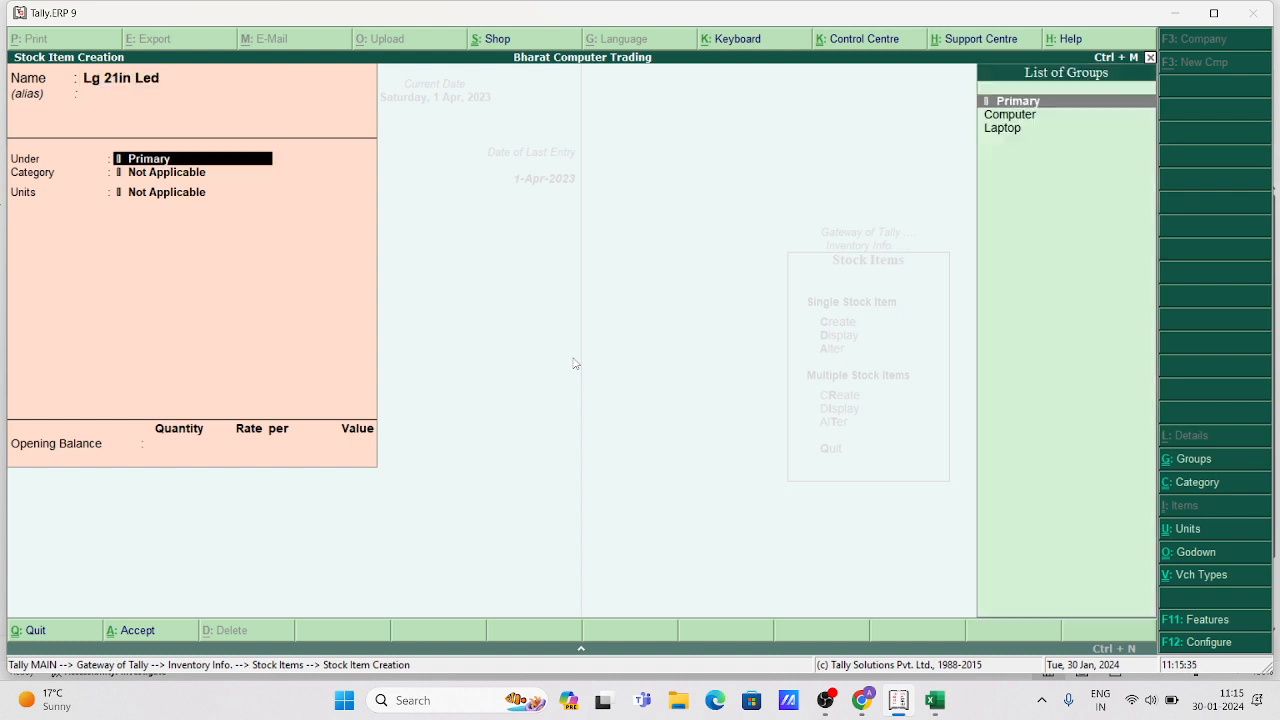
key(Down)
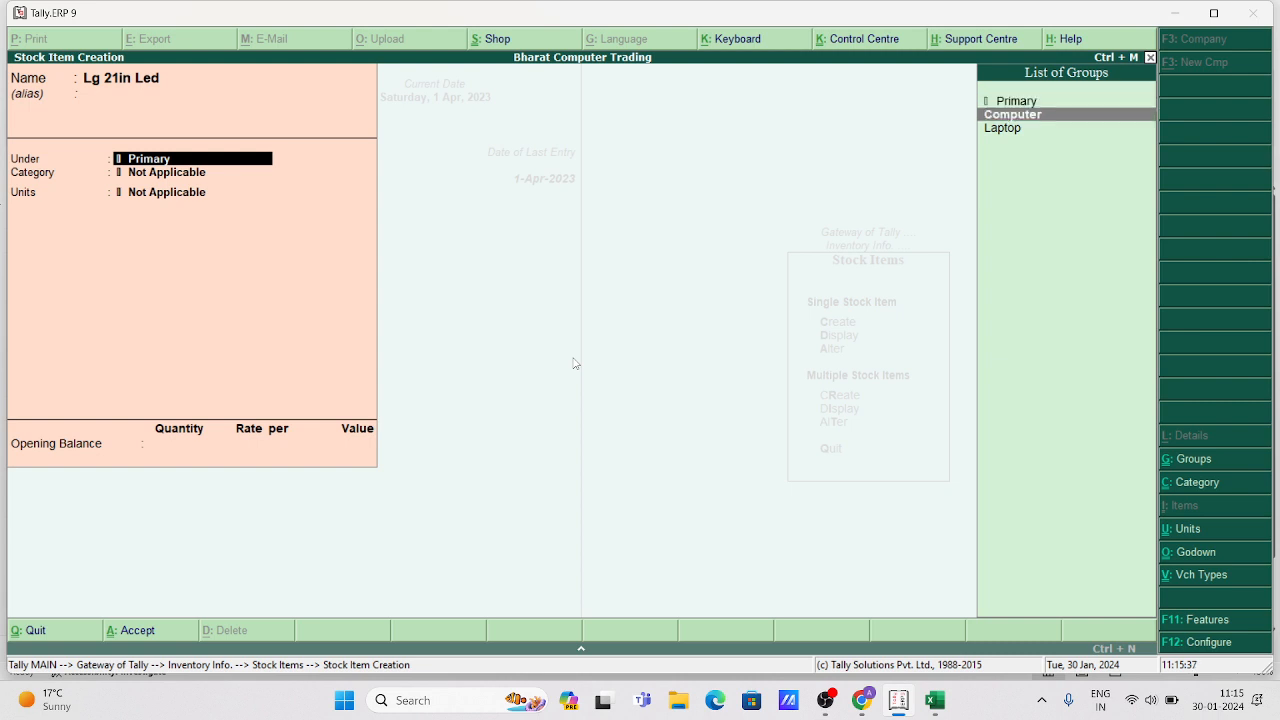
key(Return)
Assign the category LG and the unit pcs to the Lg 21in Led stock item
key(Down)
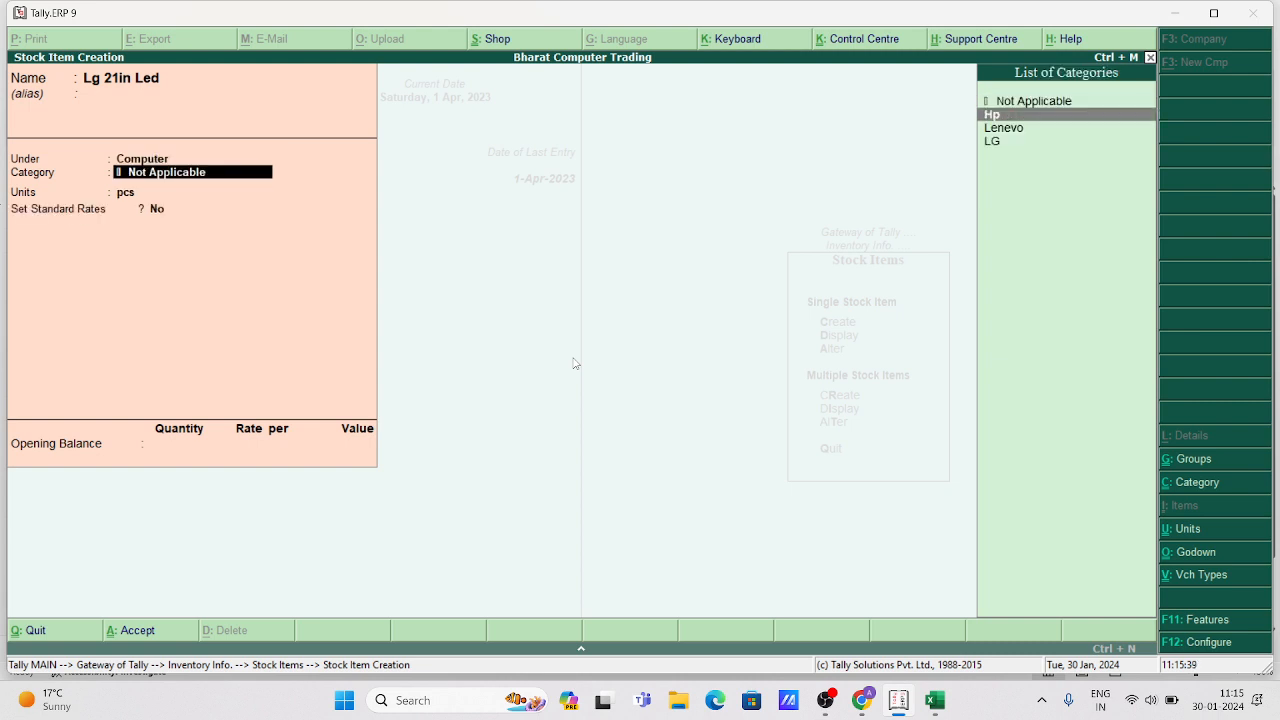
key(Down)
key(Down)
key(Return)
key(Return)
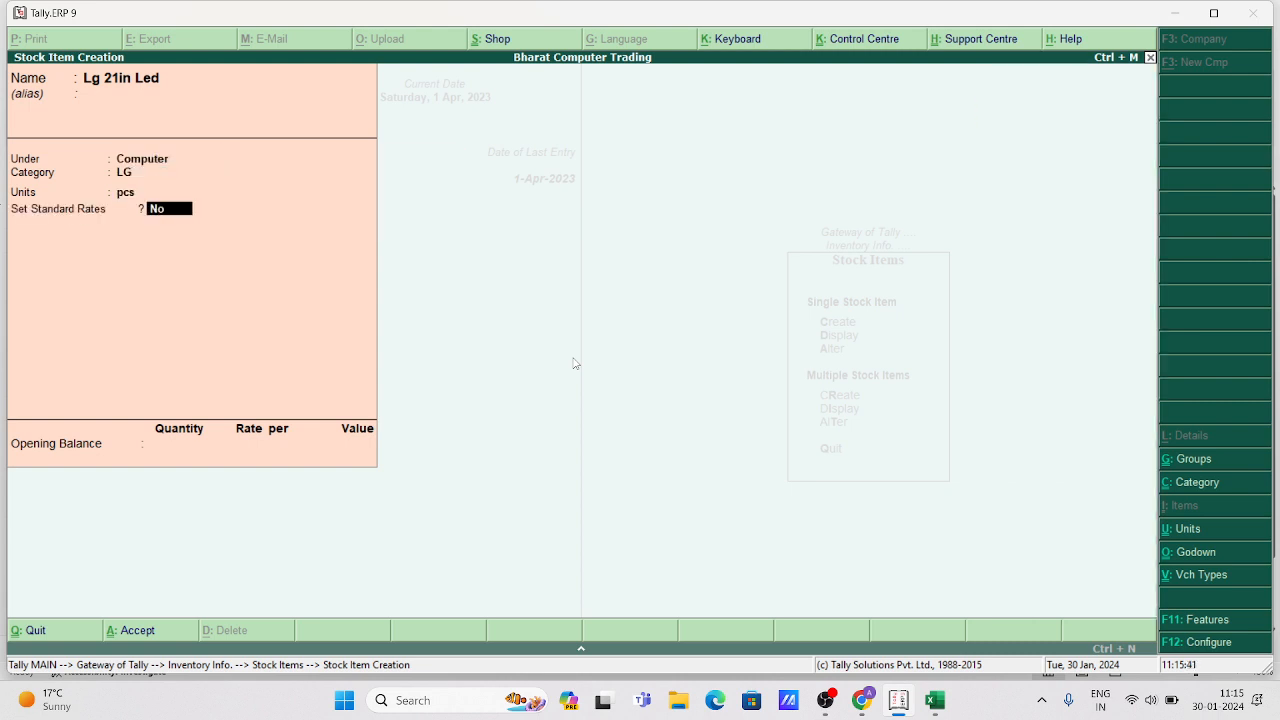
Enable standard rates for Lg 21in Led and look up its cost and selling prices in the Excel sheet
text(yes)
key(Return)
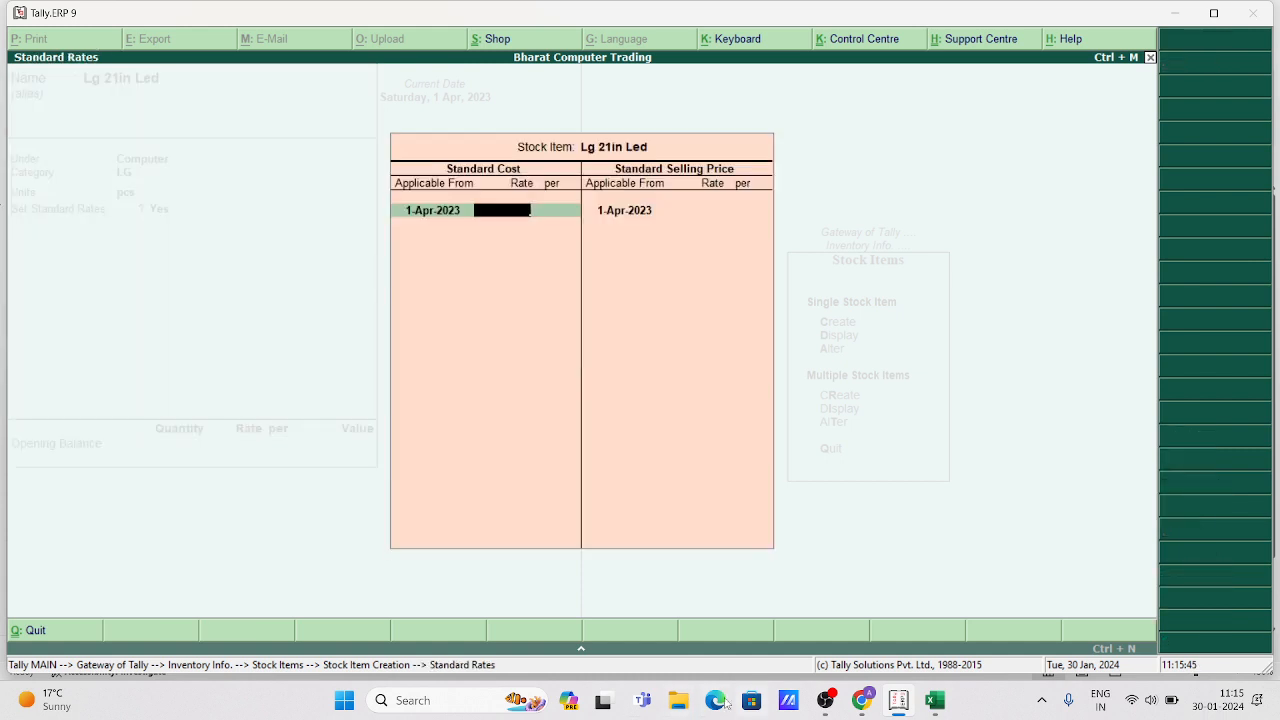
click(934, 701)
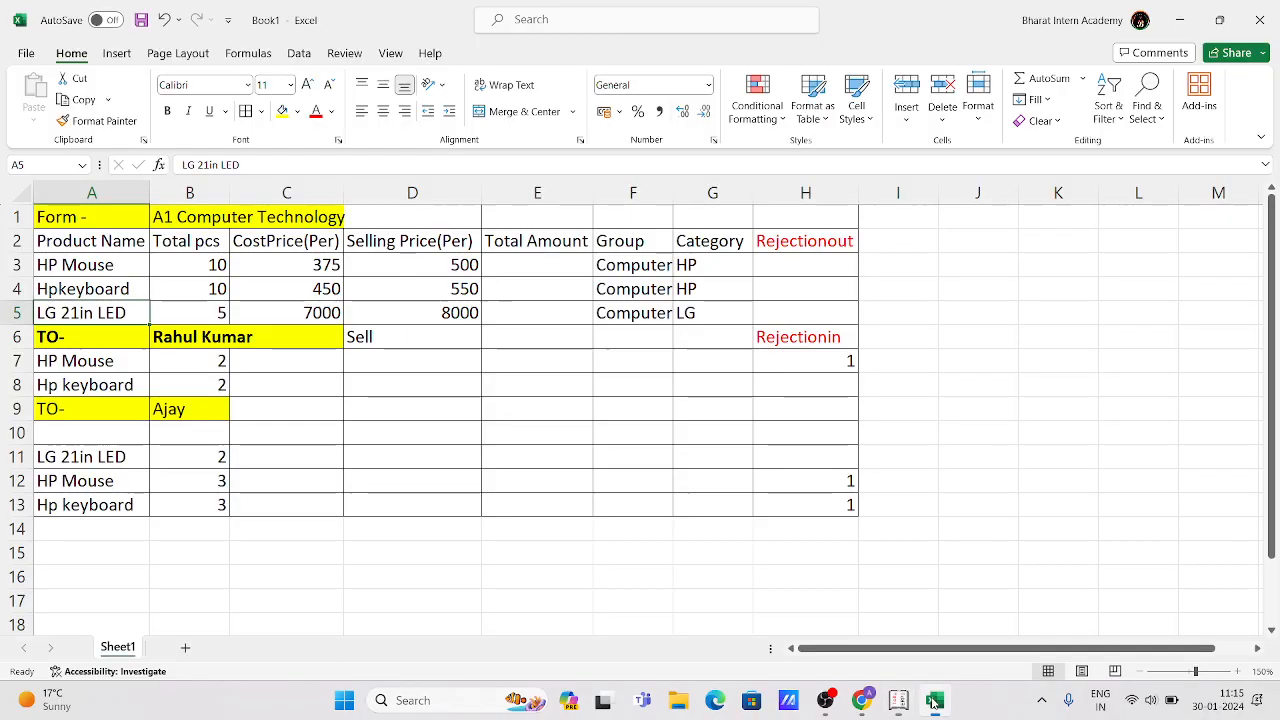
click(320, 318)
click(393, 314)
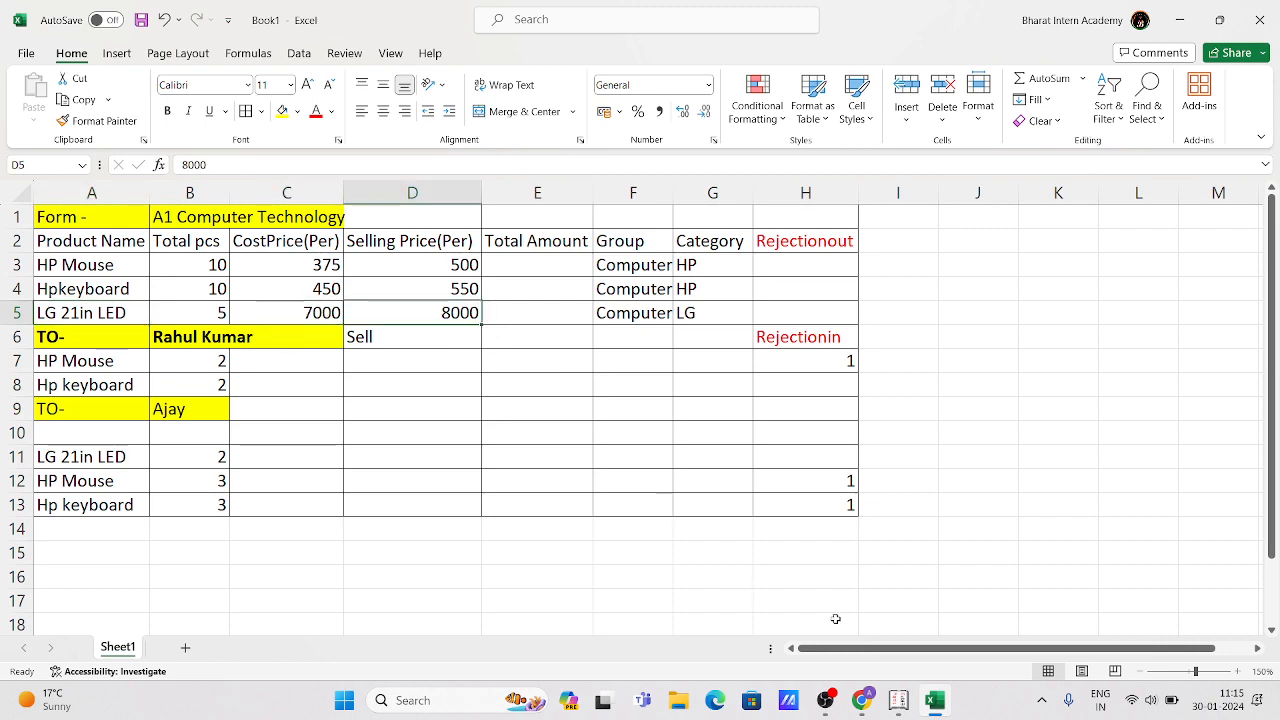
In Tally.ERP 9, set Lg 21in Led's standard cost to 7,000 per pcs from 1-Apr-2023
click(898, 700)
text(7)
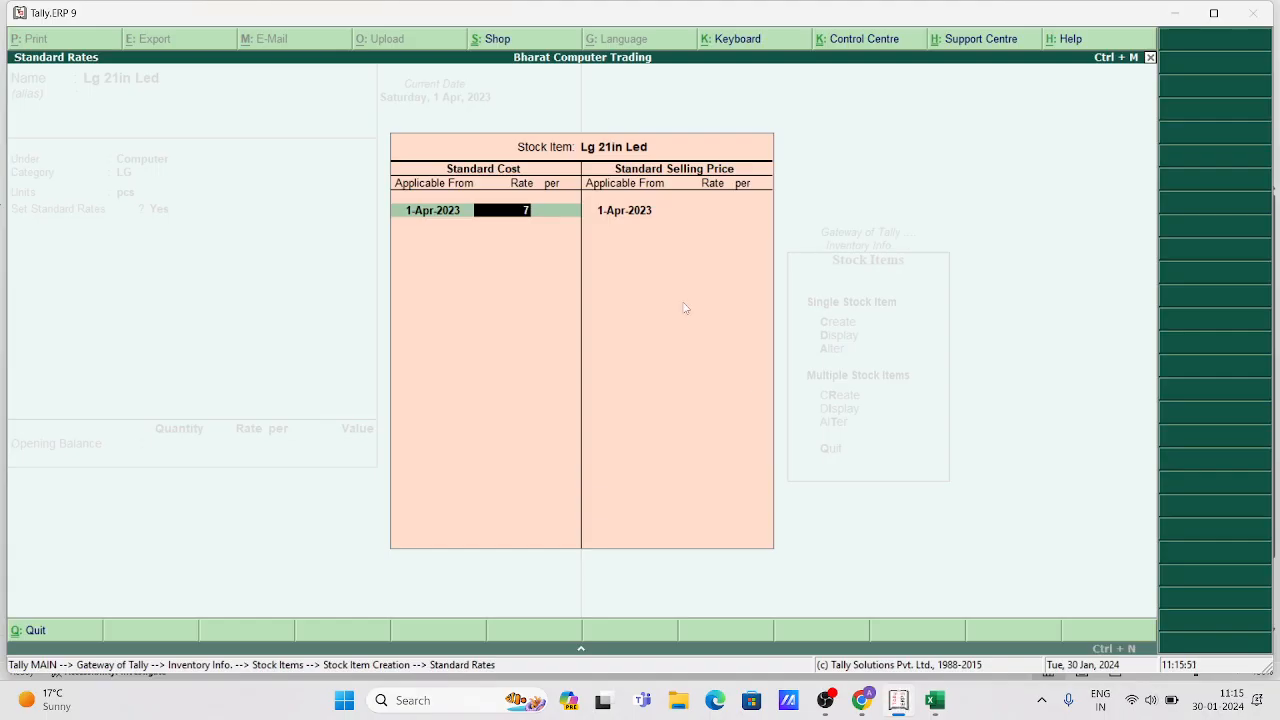
text(,000)
key(Return)
key(Return)
key(Return)
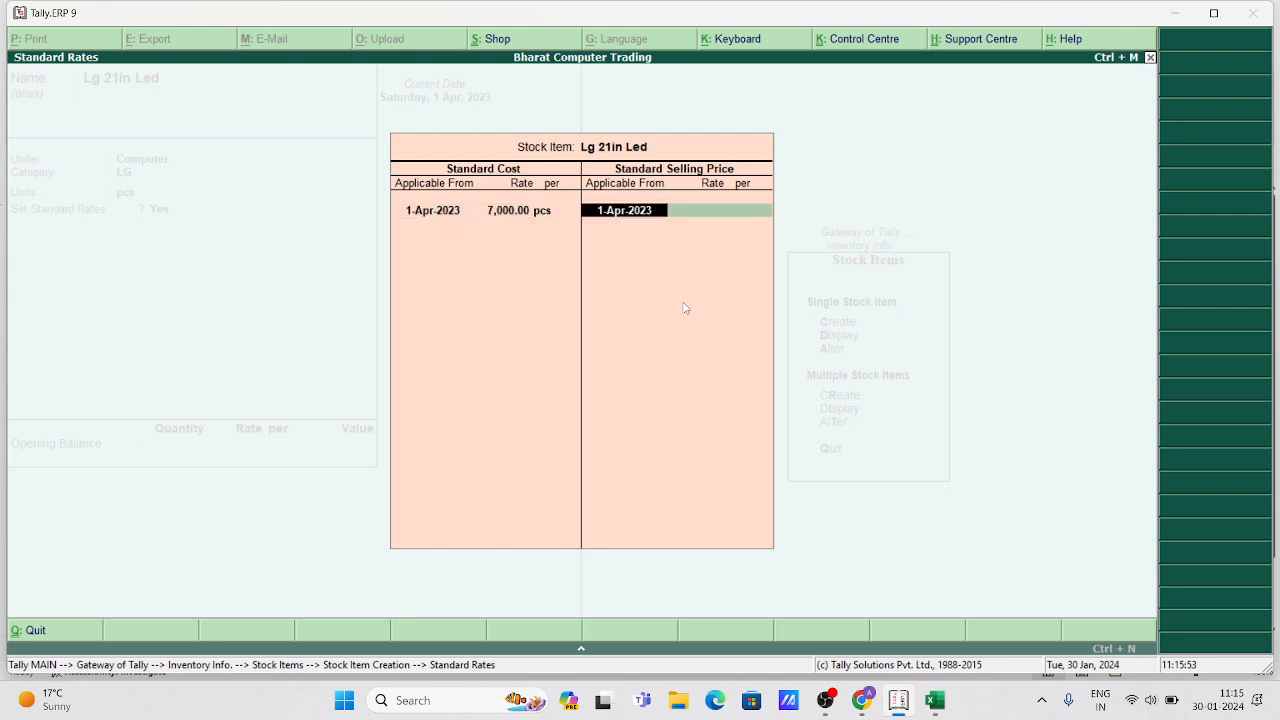
Set the standard selling price of Lg 21in Led to 8000 per pcs from 1-Apr-2023 and save the stock item
key(Return)
text(8000)
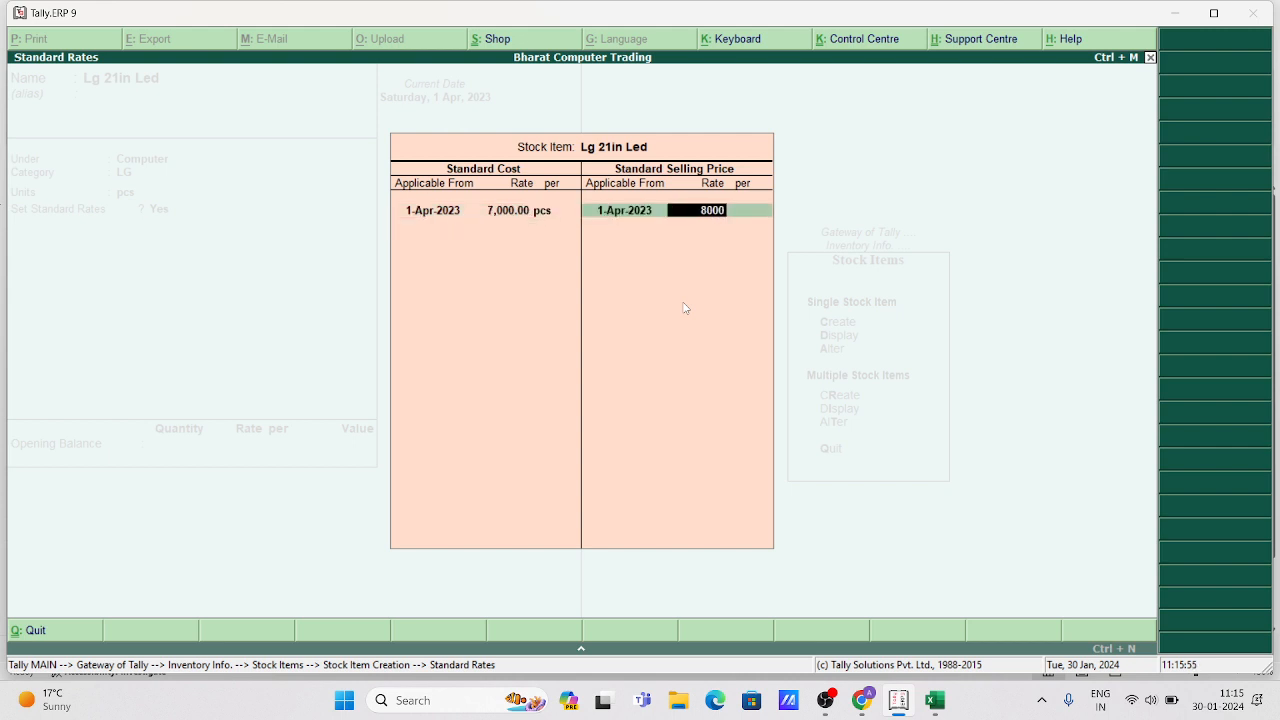
key(Return)
key(Return)
key(Return)
key(Return)
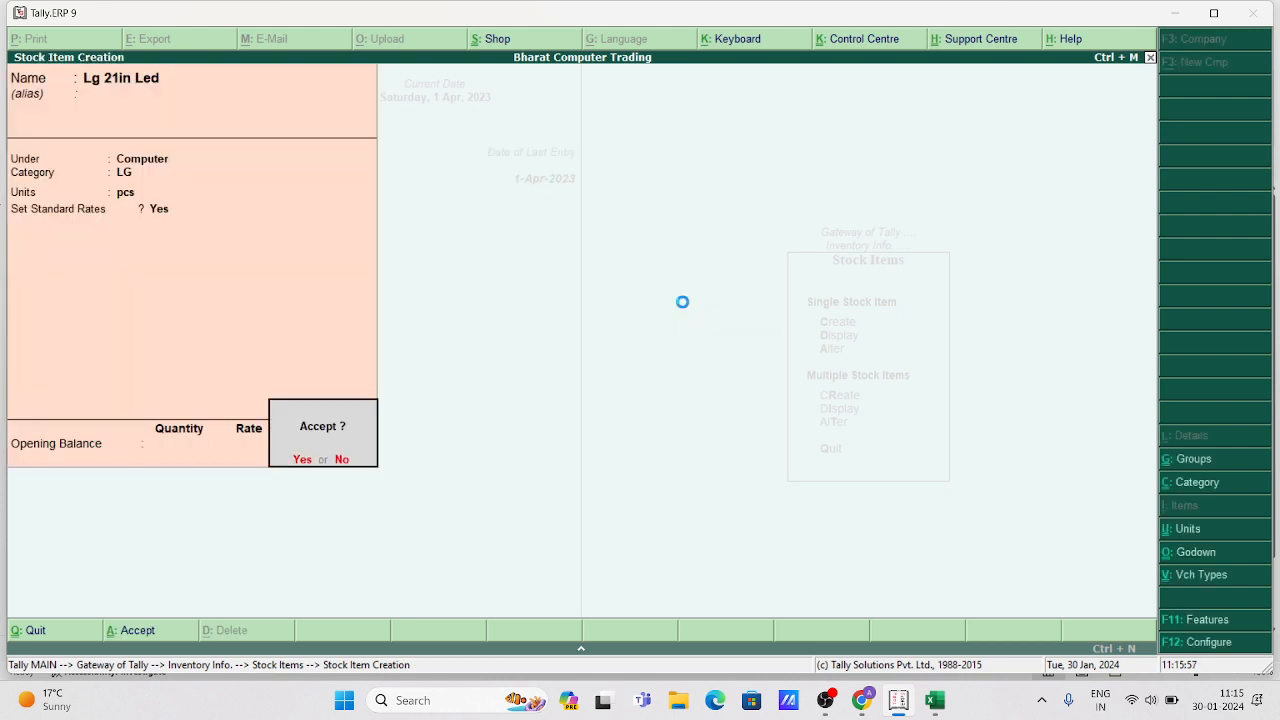
key(Return)
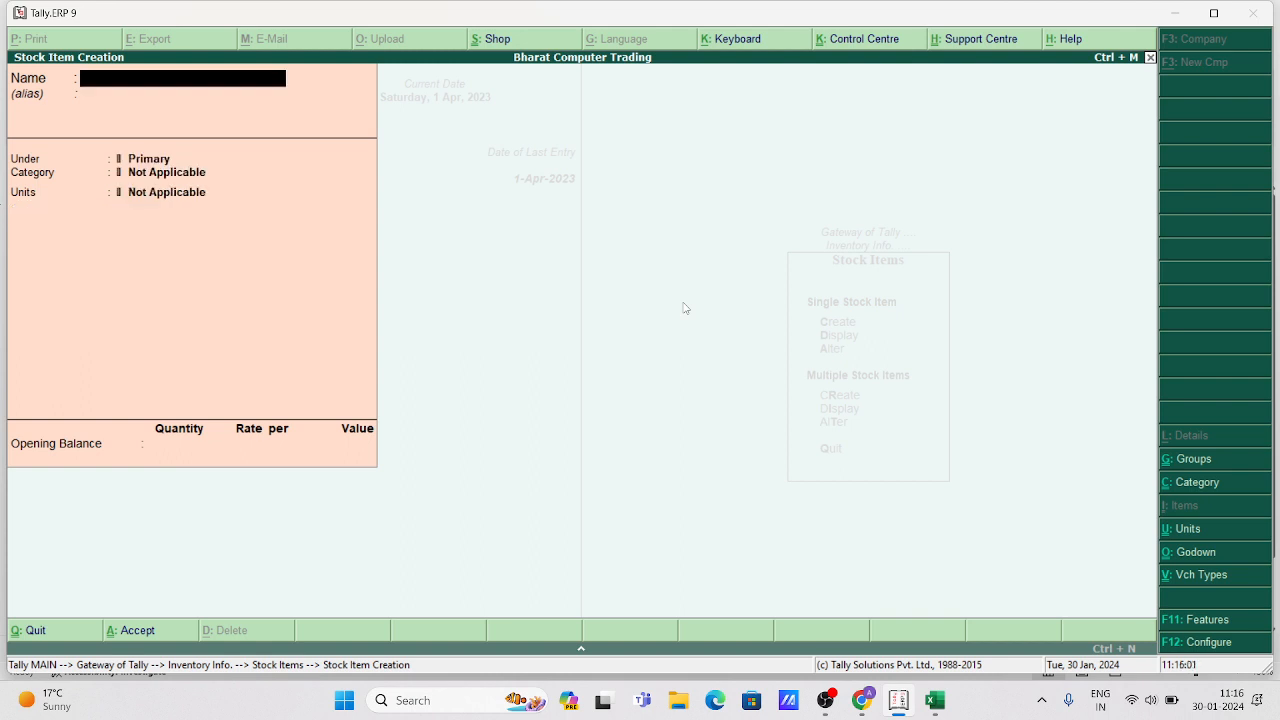
Leave stock item creation and return to the Gateway of Tally
key(Escape)
key(Return)
key(Escape)
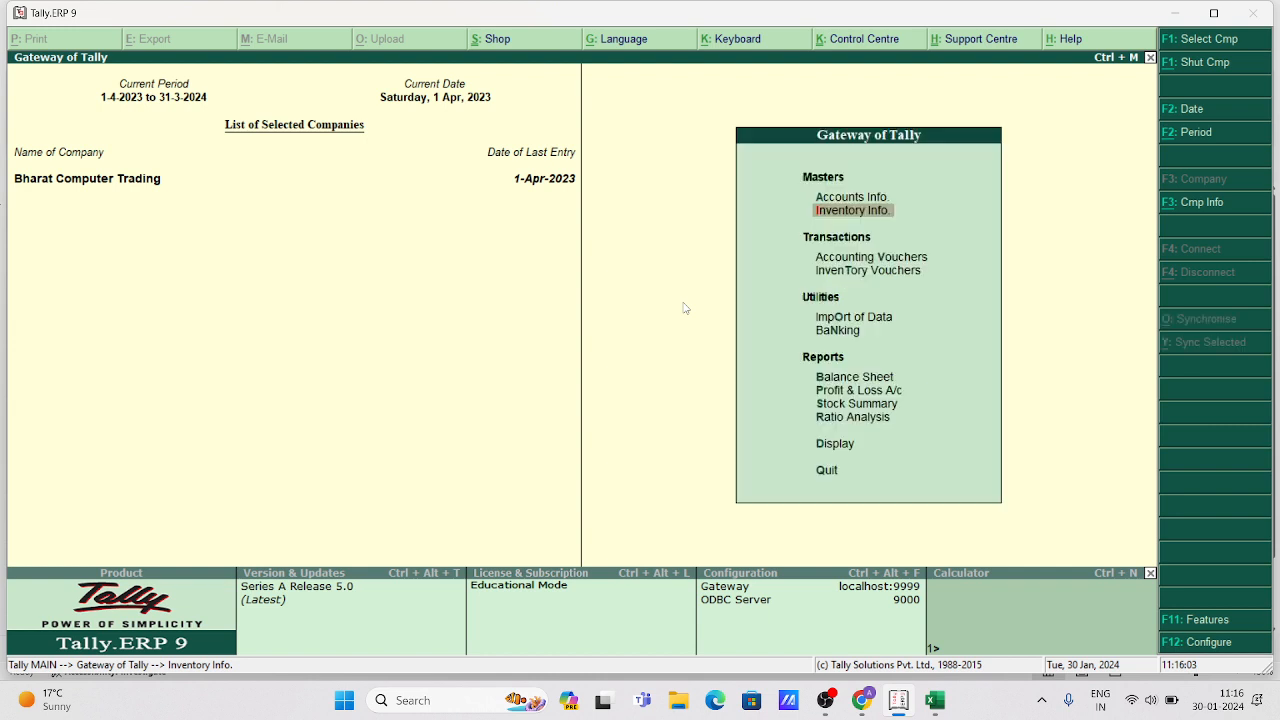
key(Escape)
key(Escape)
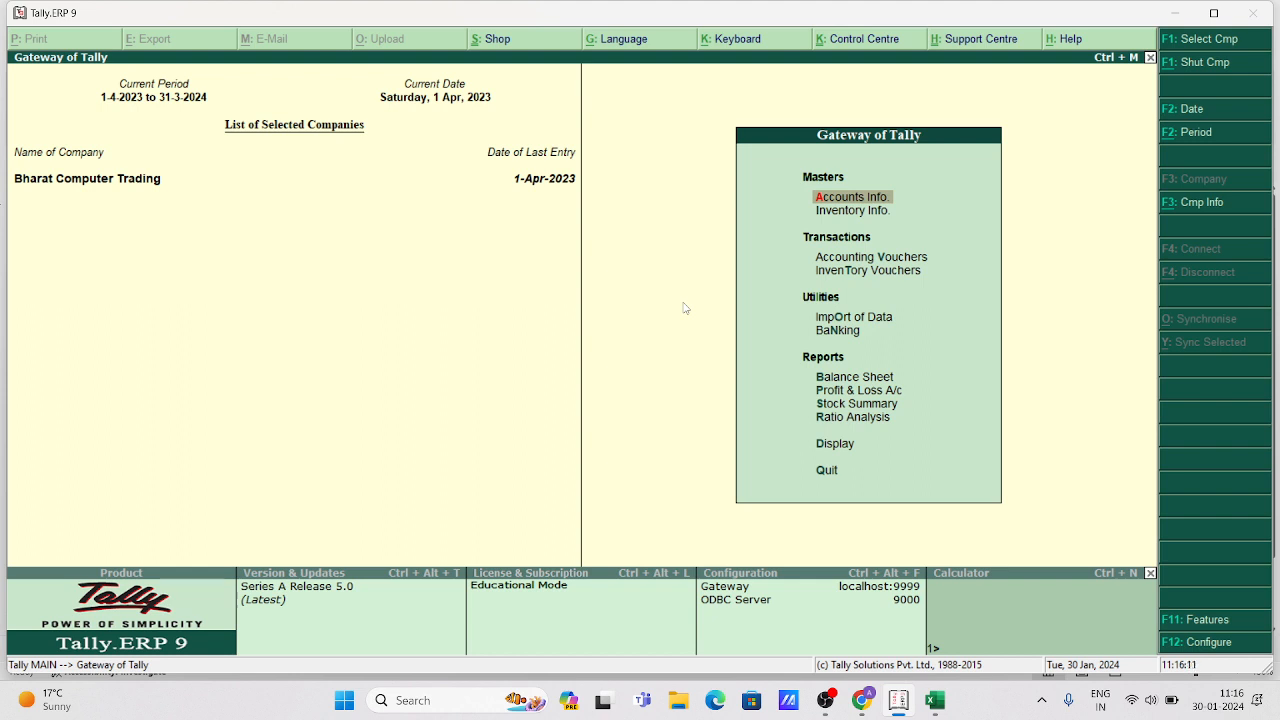
key(Down)
key(Down)
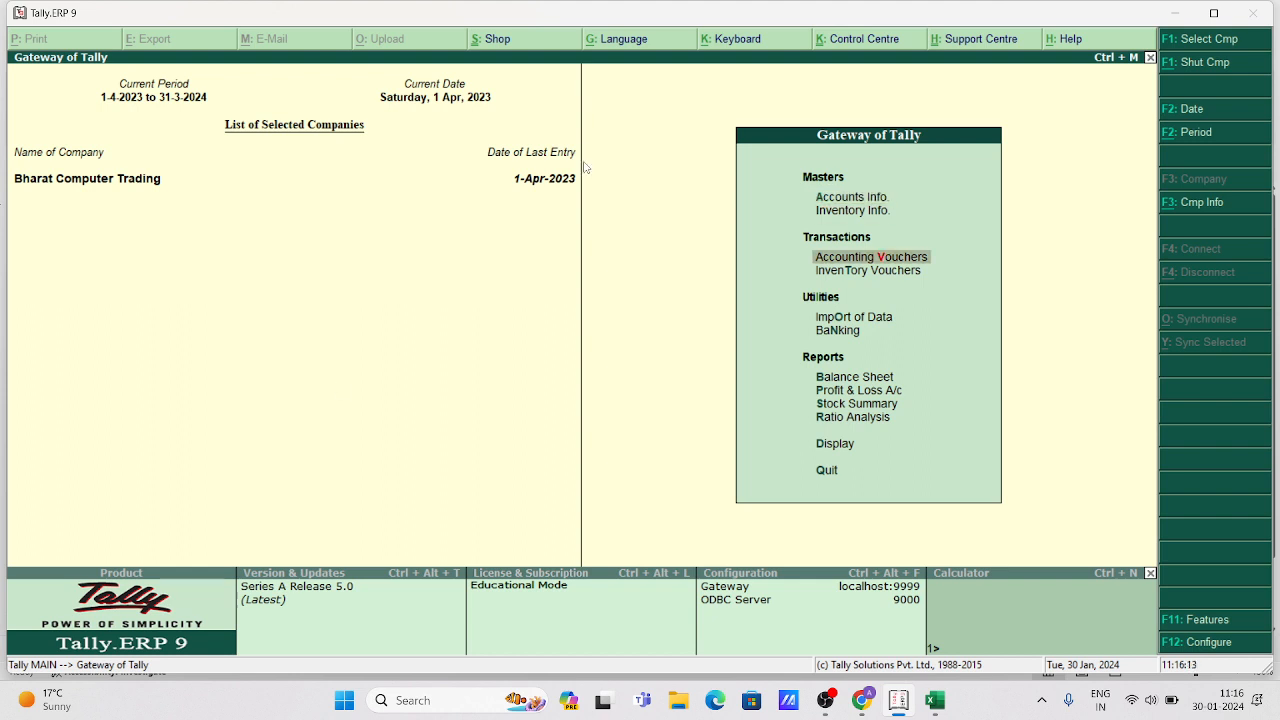
key(Return)
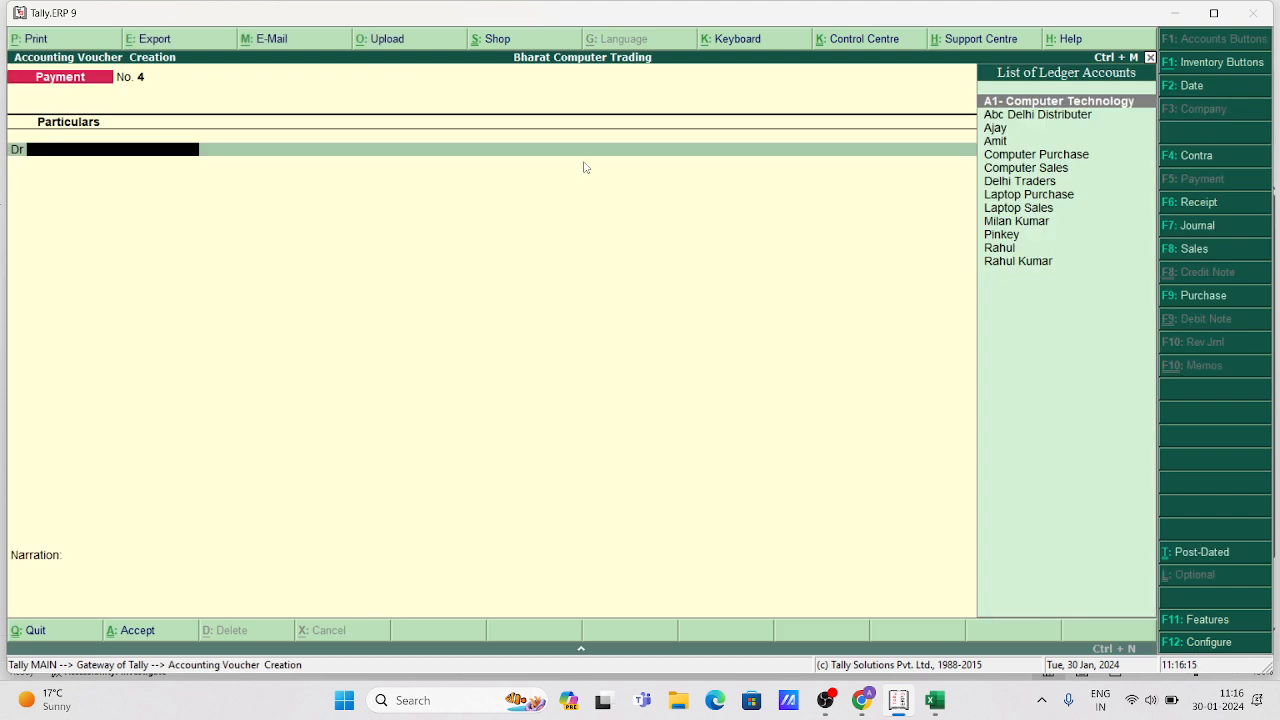
key(Return)
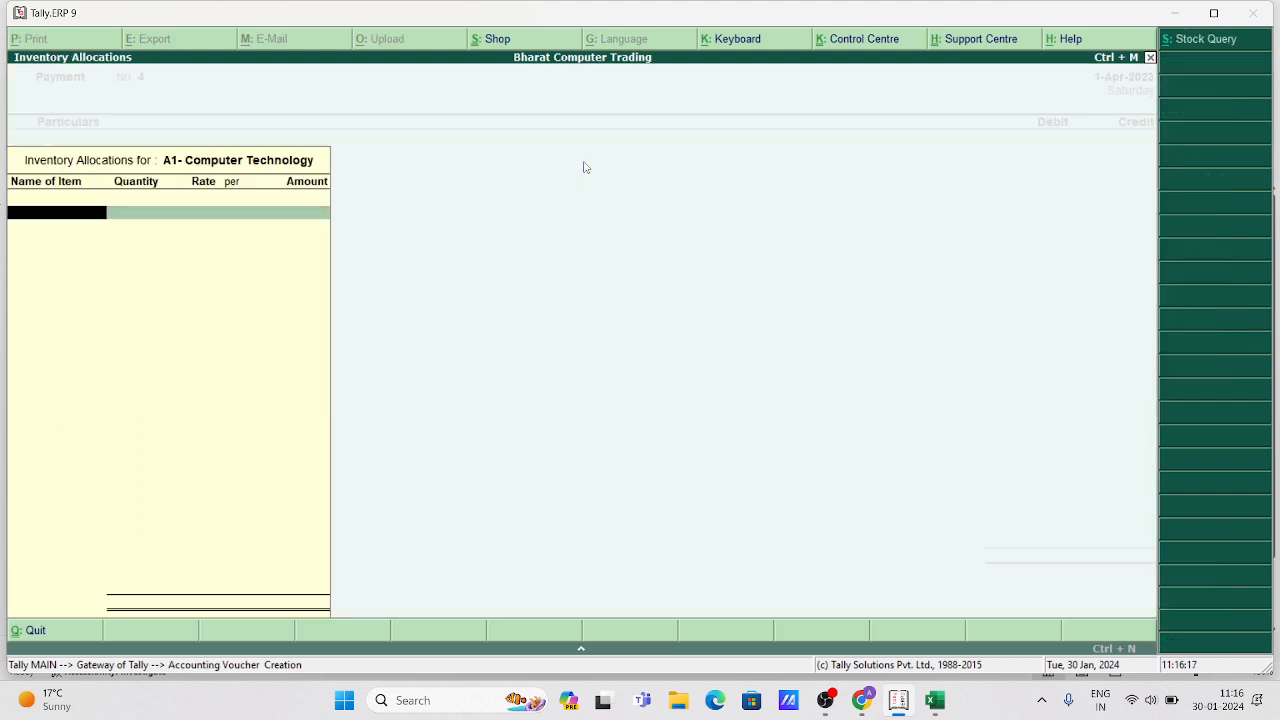
key(Escape)
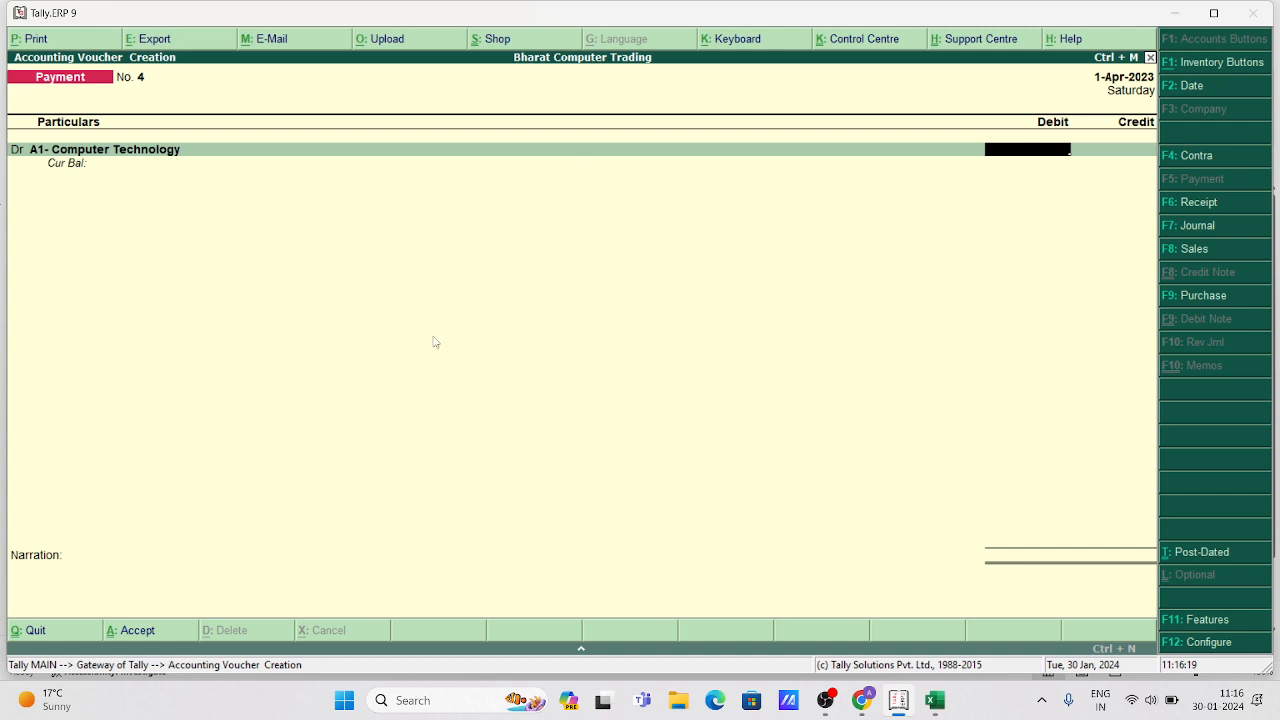
key(Escape)
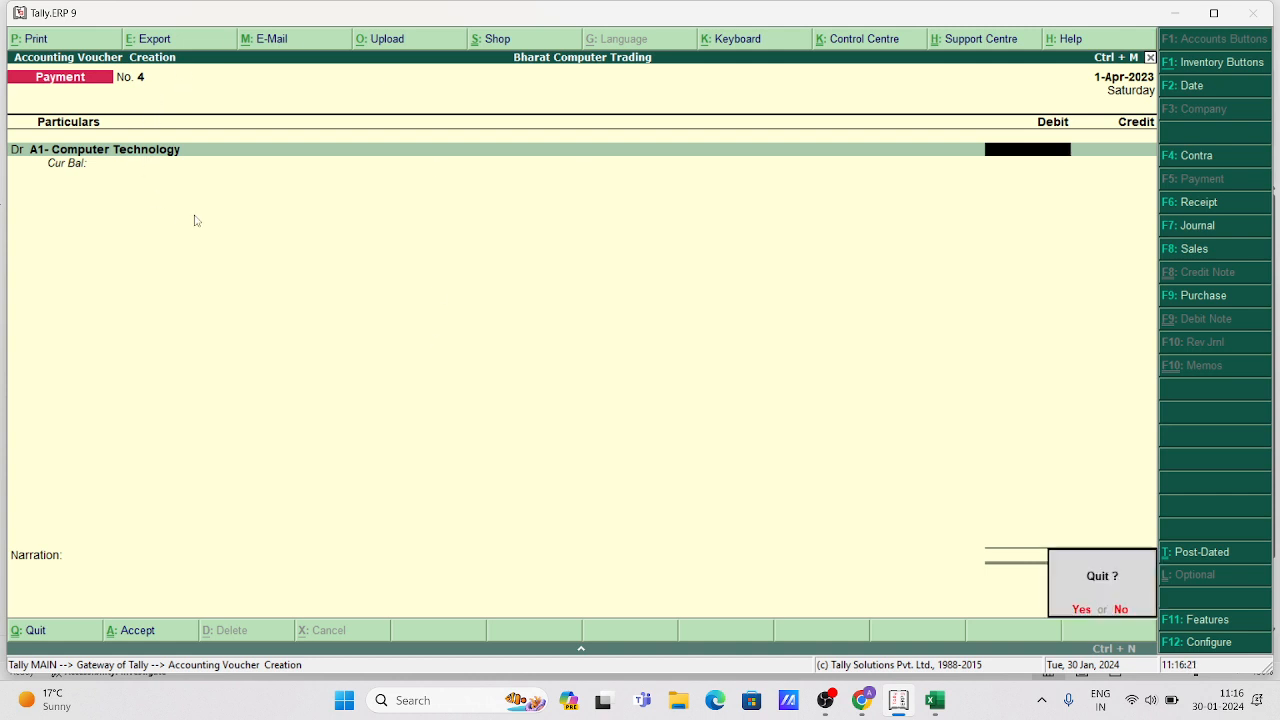
key(Return)
key(Escape)
key(Escape)
Start a new purchase voucher, leaving the supplier invoice number and date blank
key(Down)
key(Down)
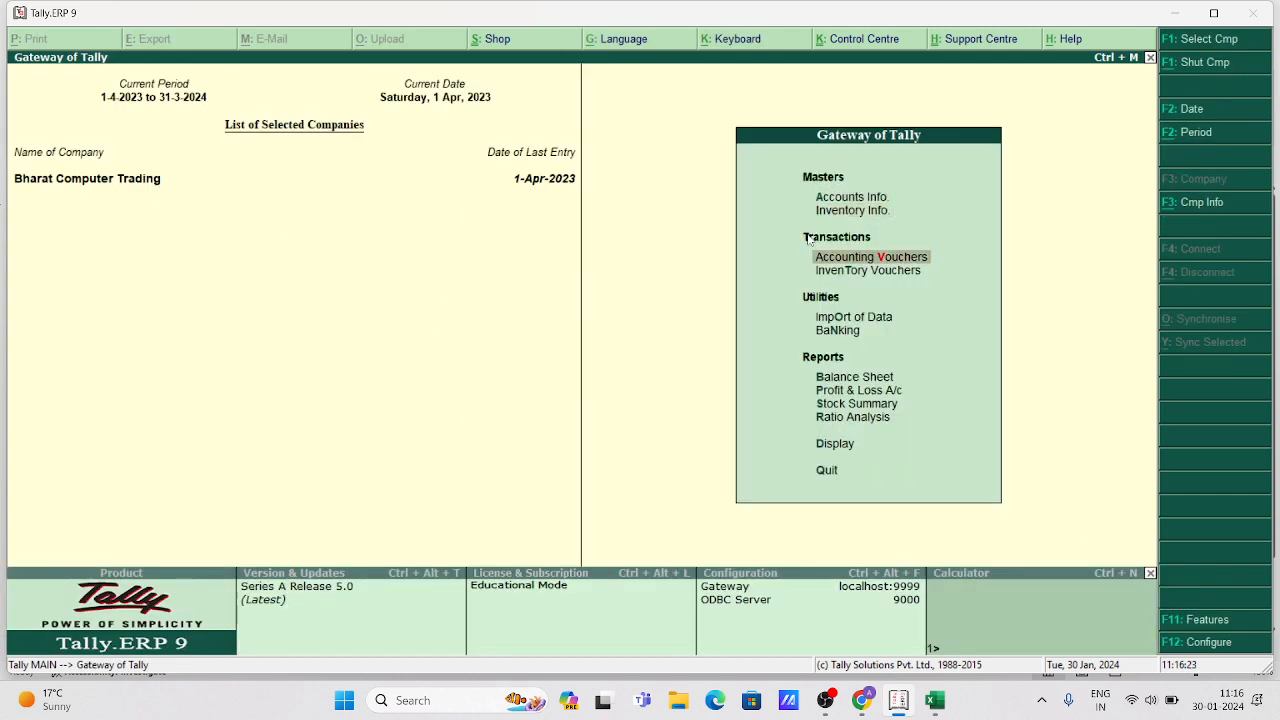
key(Return)
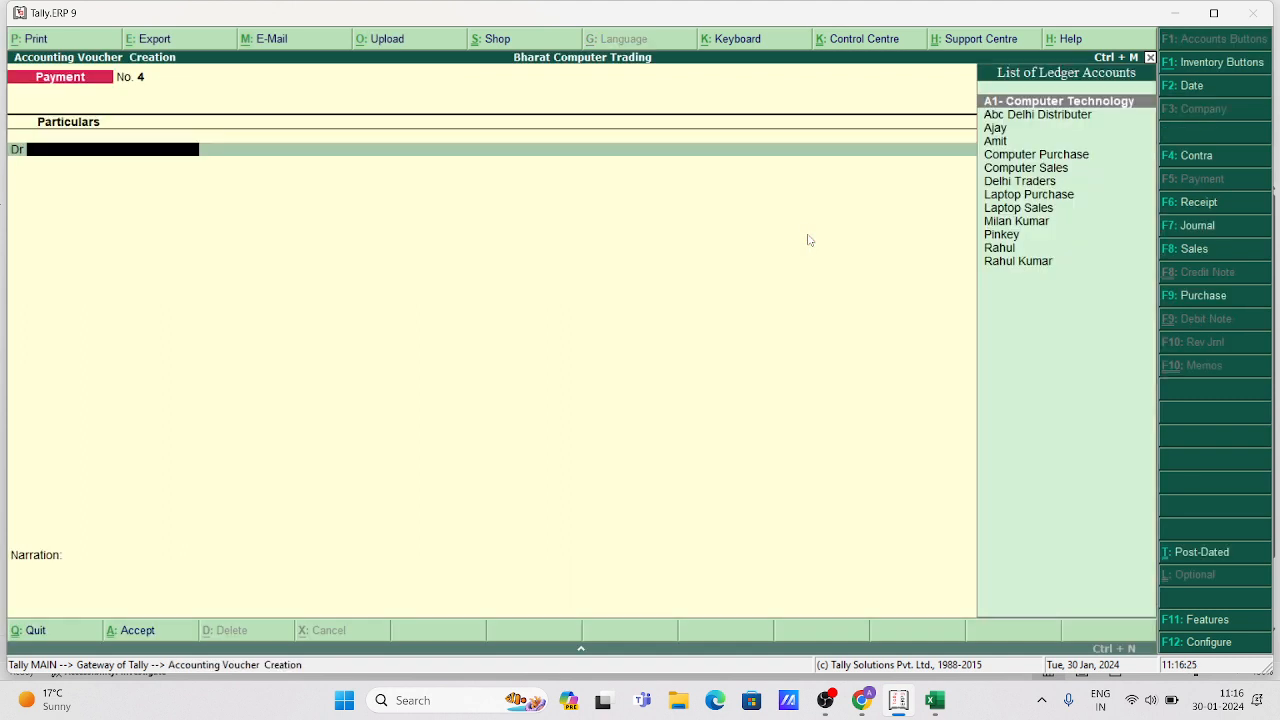
key(F9)
key(Return)
key(Return)
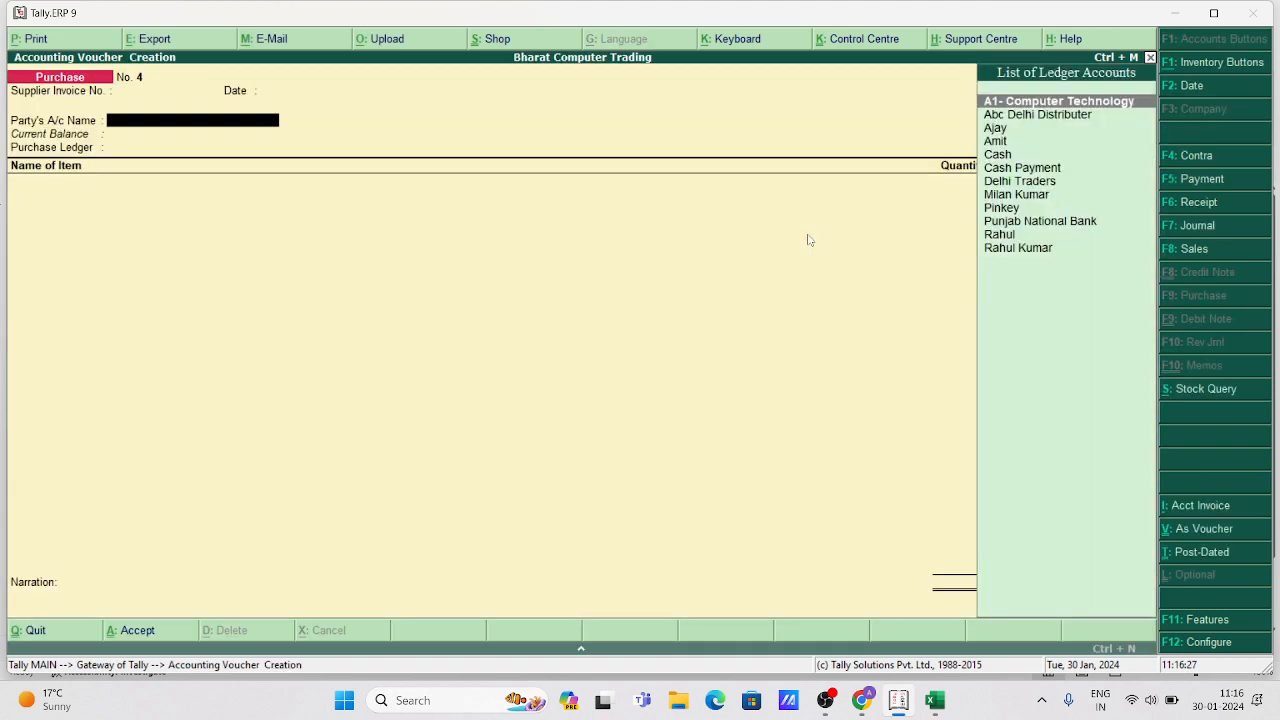
Set A1- Computer Technology as the party account and Computer Purchase as the purchase ledger
key(Return)
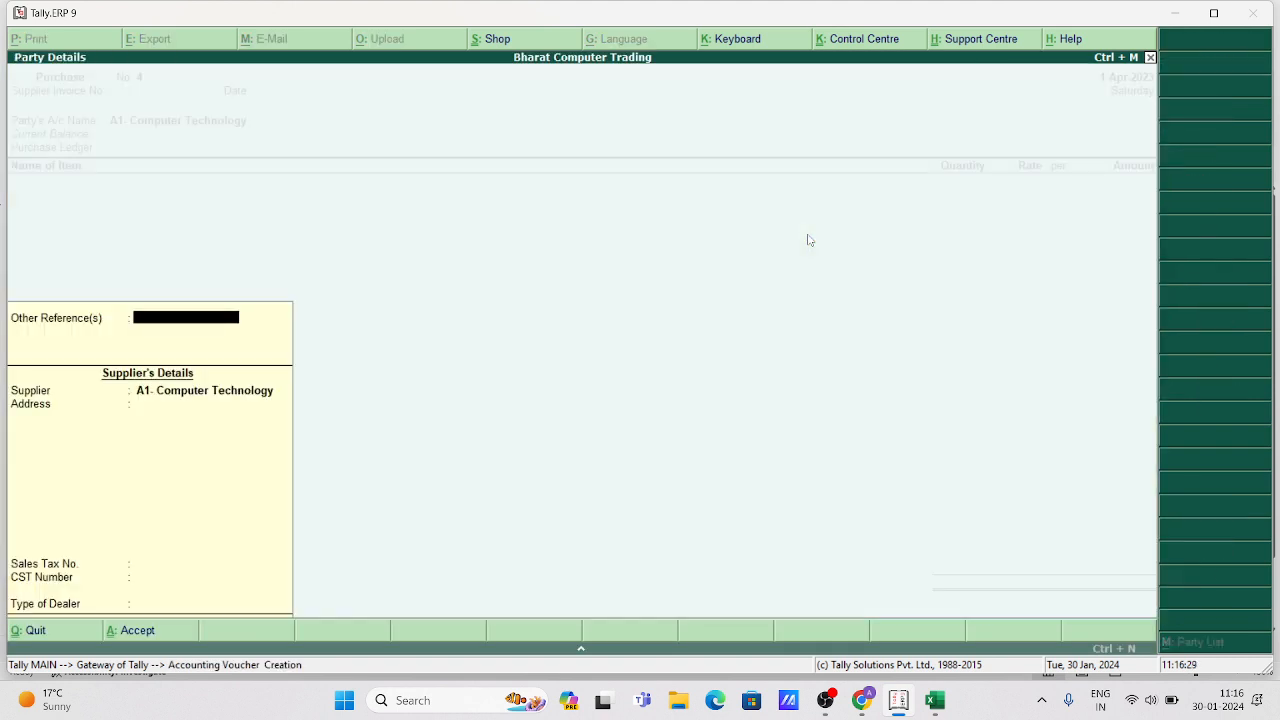
key(Return)
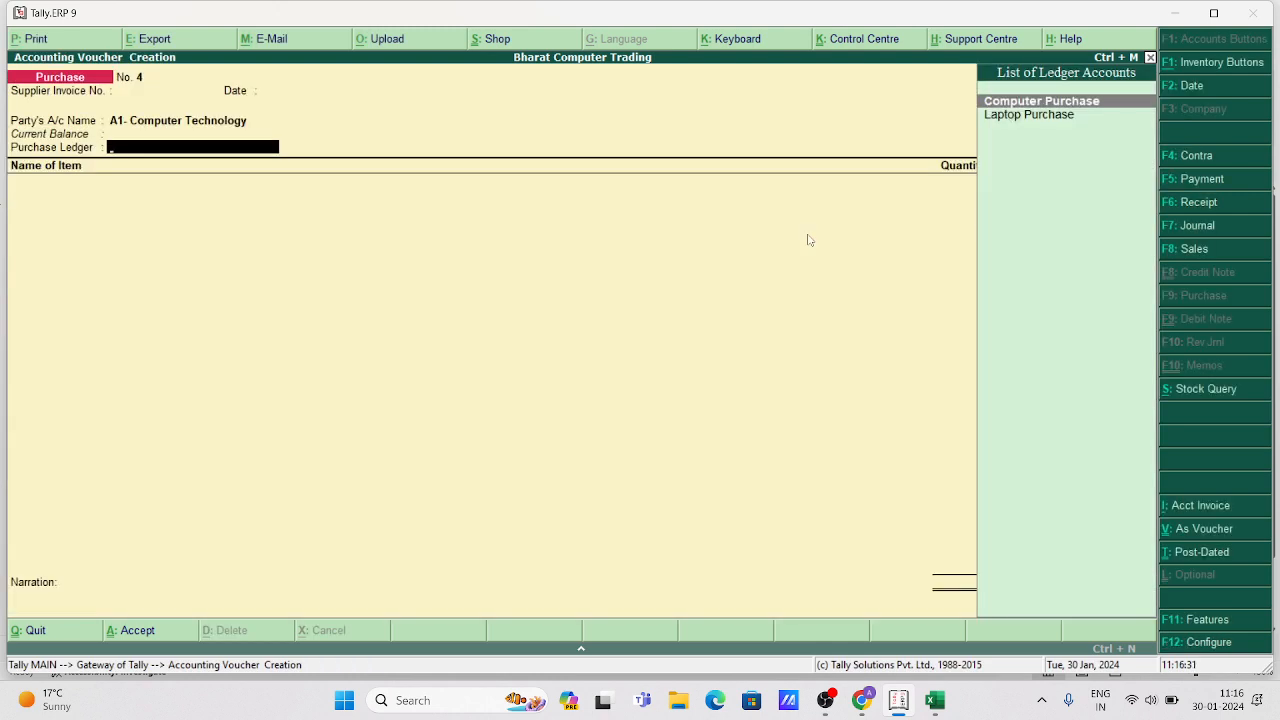
key(Down)
key(Up)
key(Return)
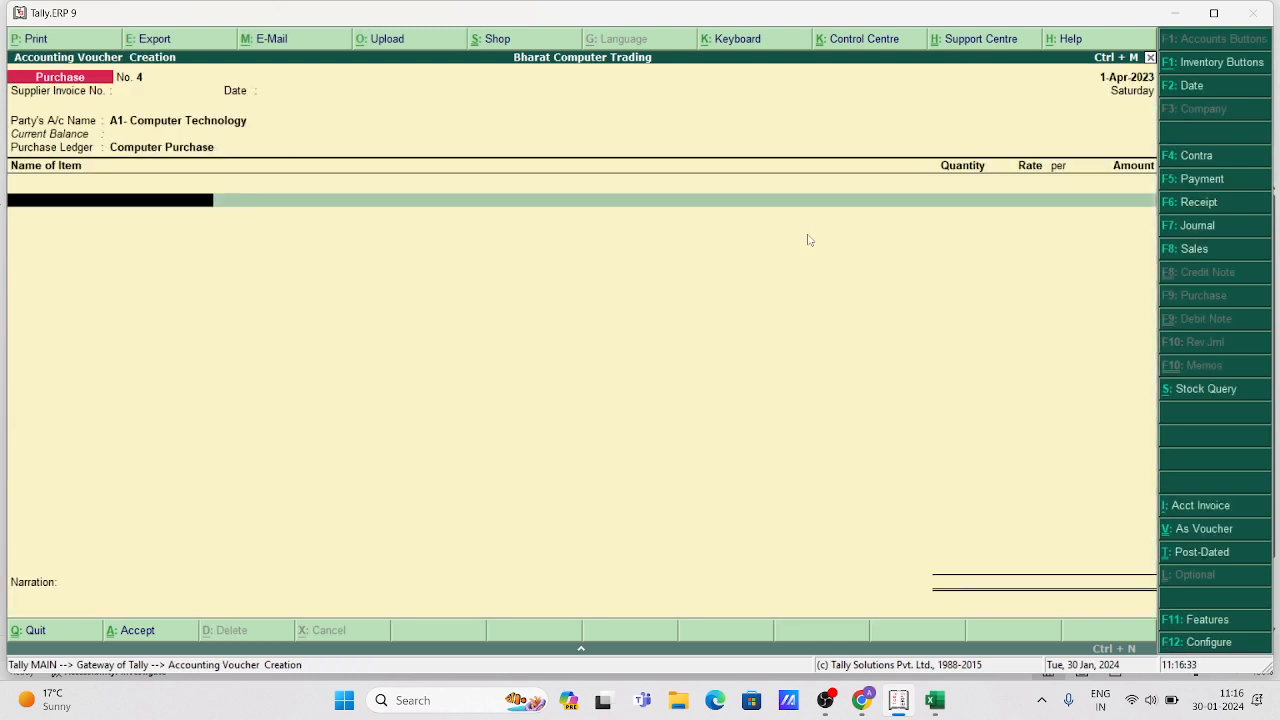
Add Hp Mouse to the purchase voucher with 10 pcs at Main Location at the standard rate of 375
key(Down)
key(Down)
key(Down)
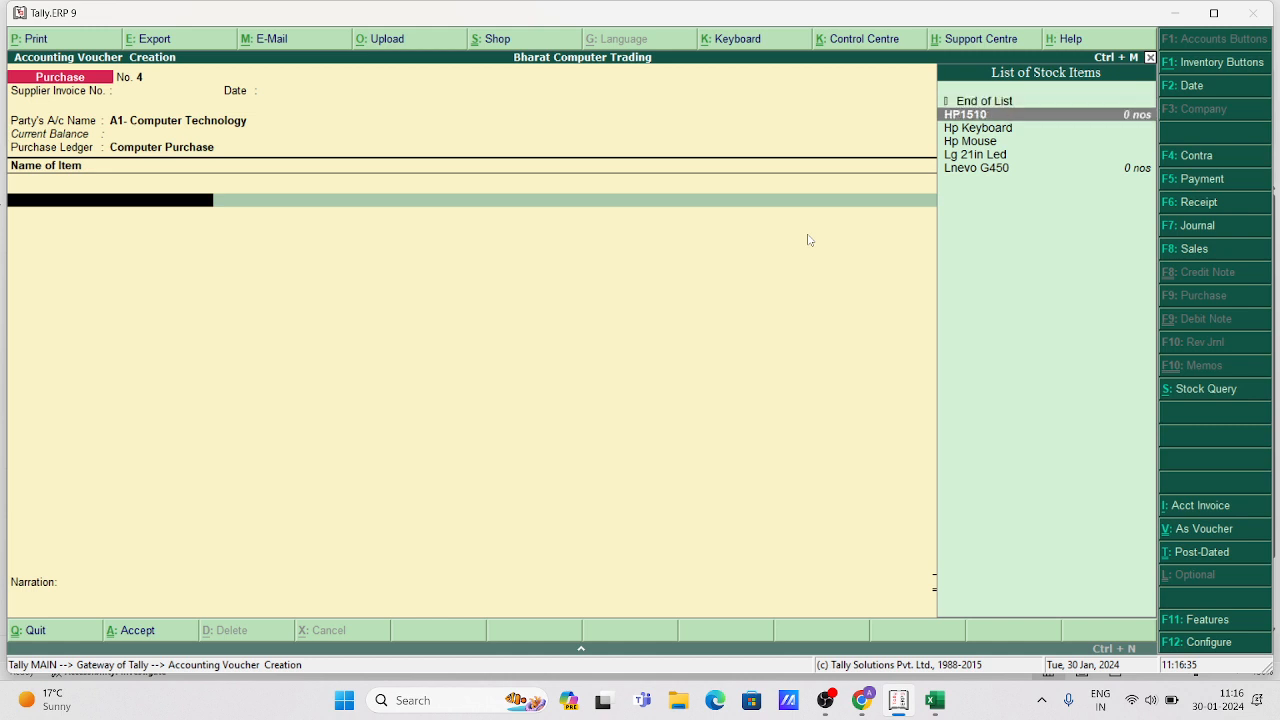
key(Return)
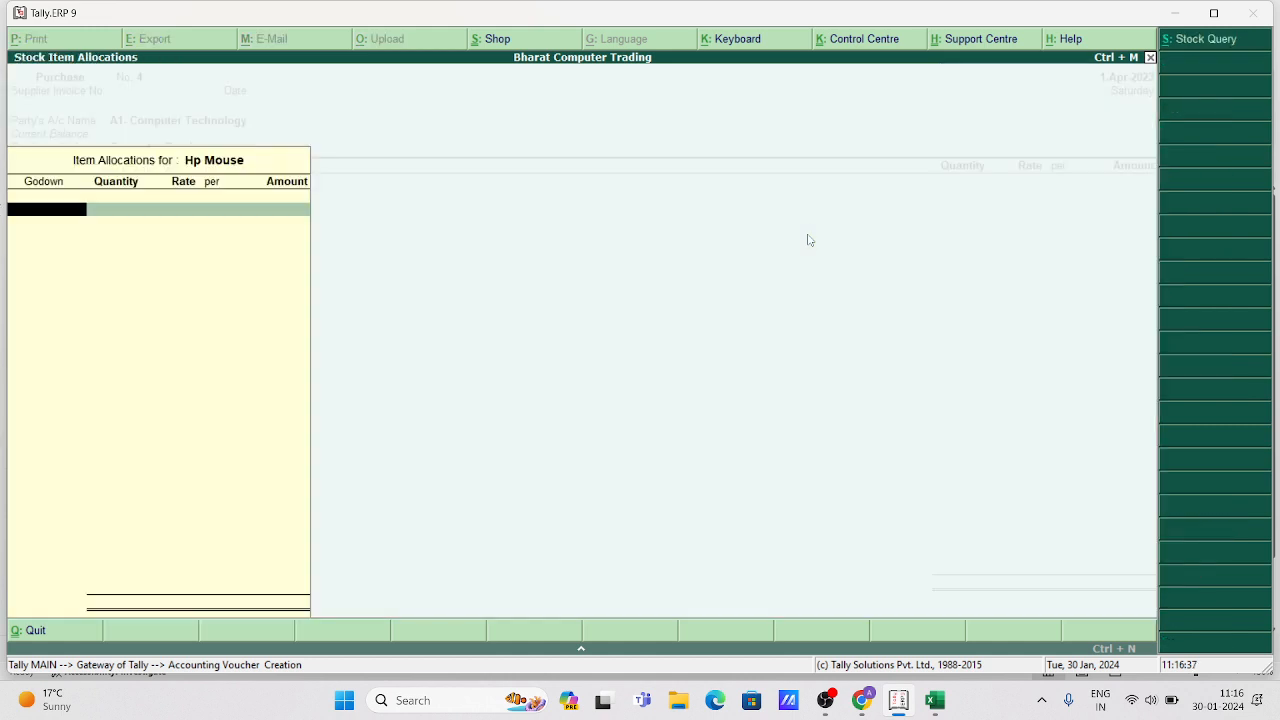
key(Return)
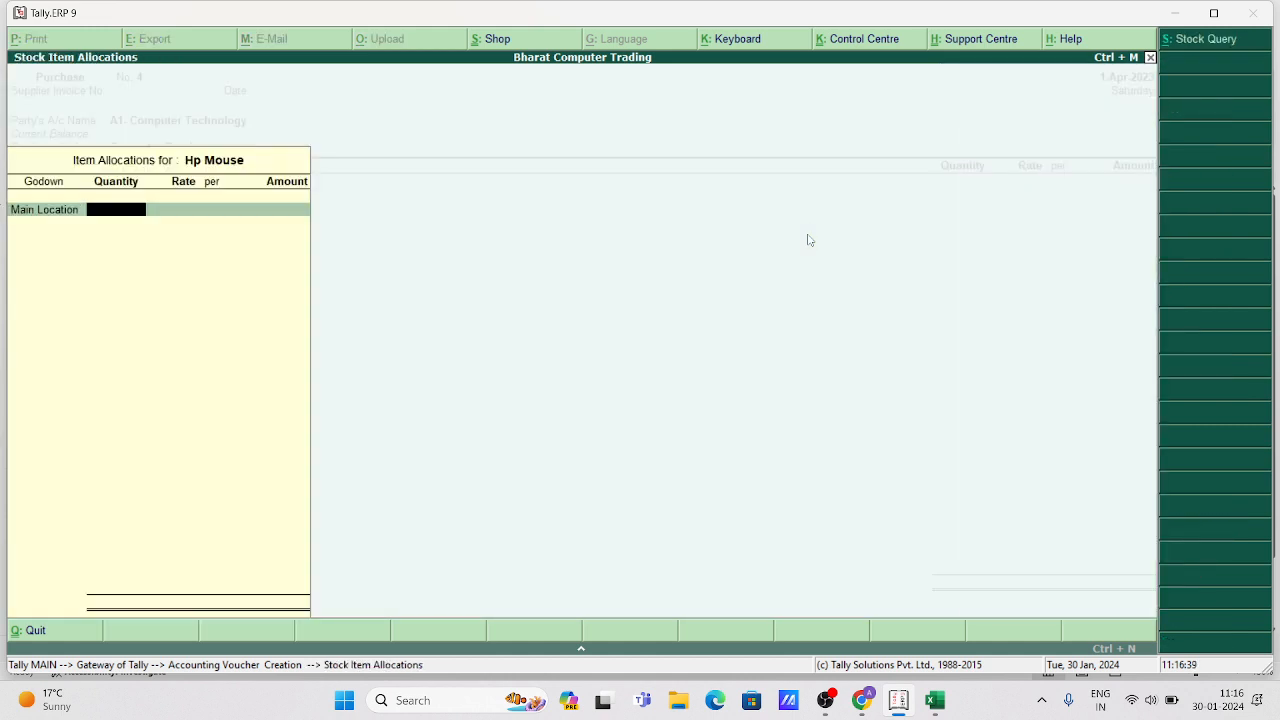
text(10)
key(Return)
key(Return)
key(Return)
key(Return)
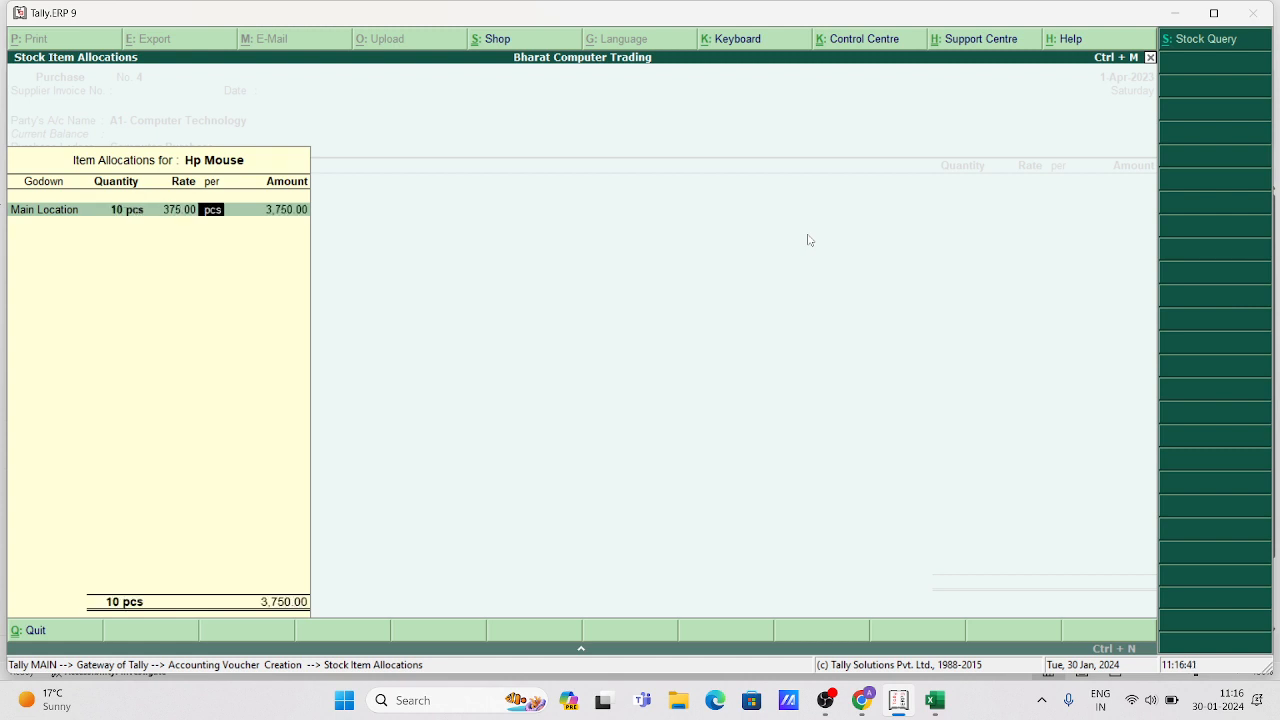
key(Return)
key(Return)
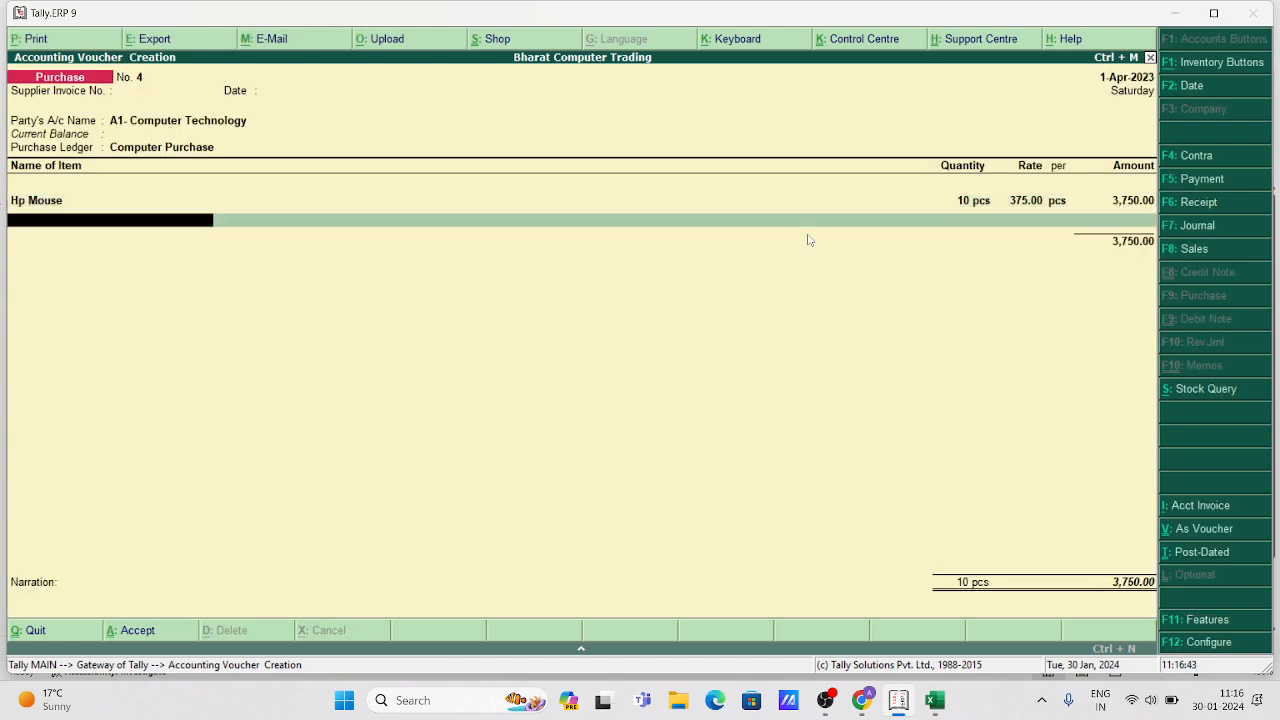
Add Hp Keyboard to the purchase voucher with 10 pcs at Main Location at the standard rate of 450
key(Down)
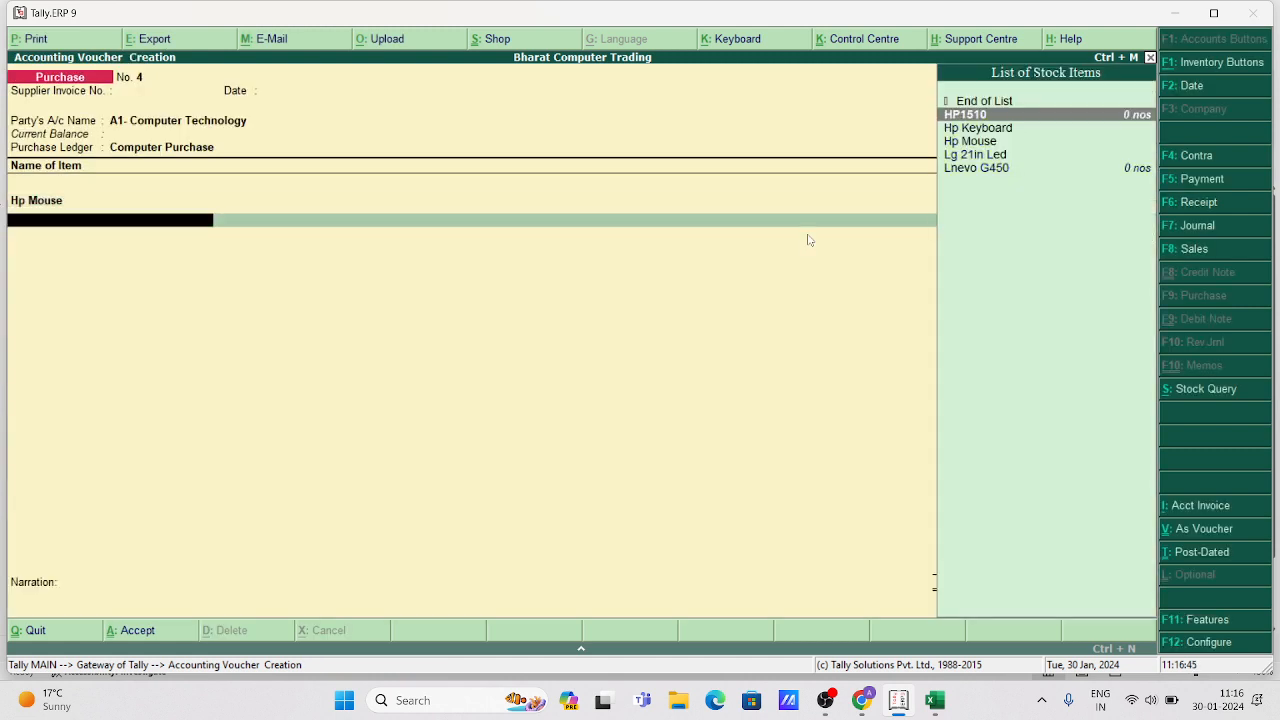
key(Down)
key(Return)
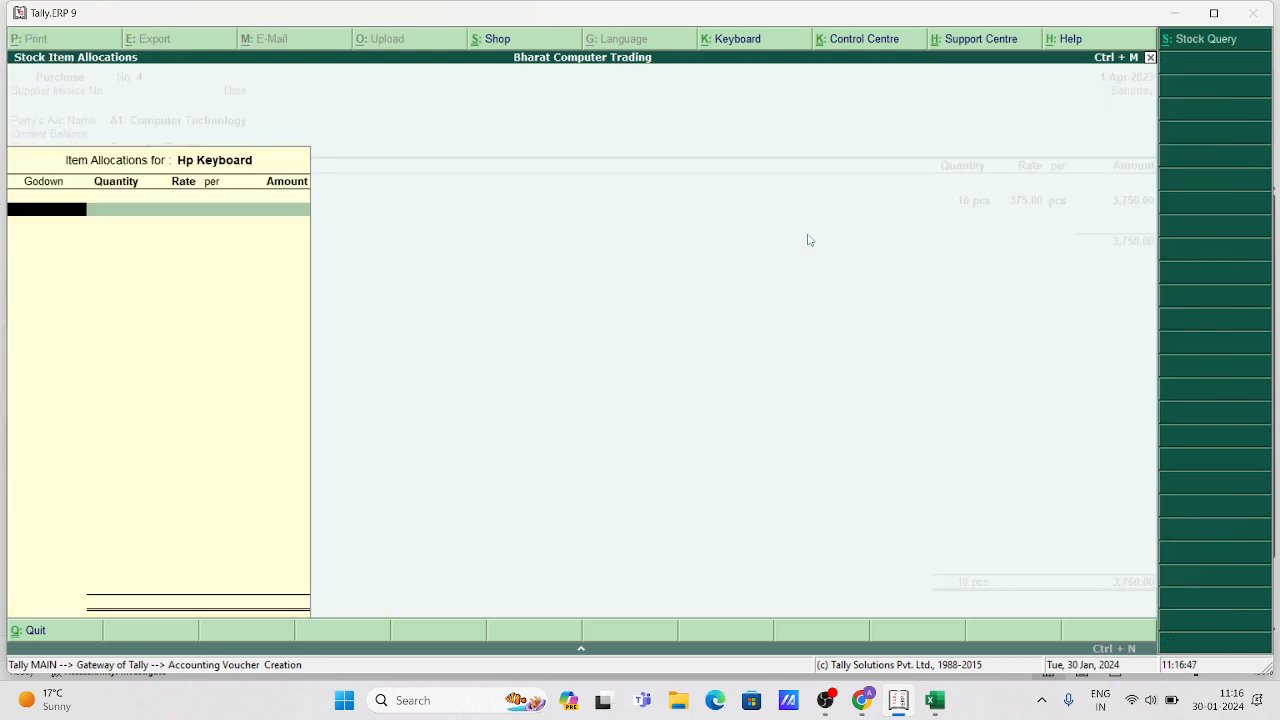
key(Return)
text(10)
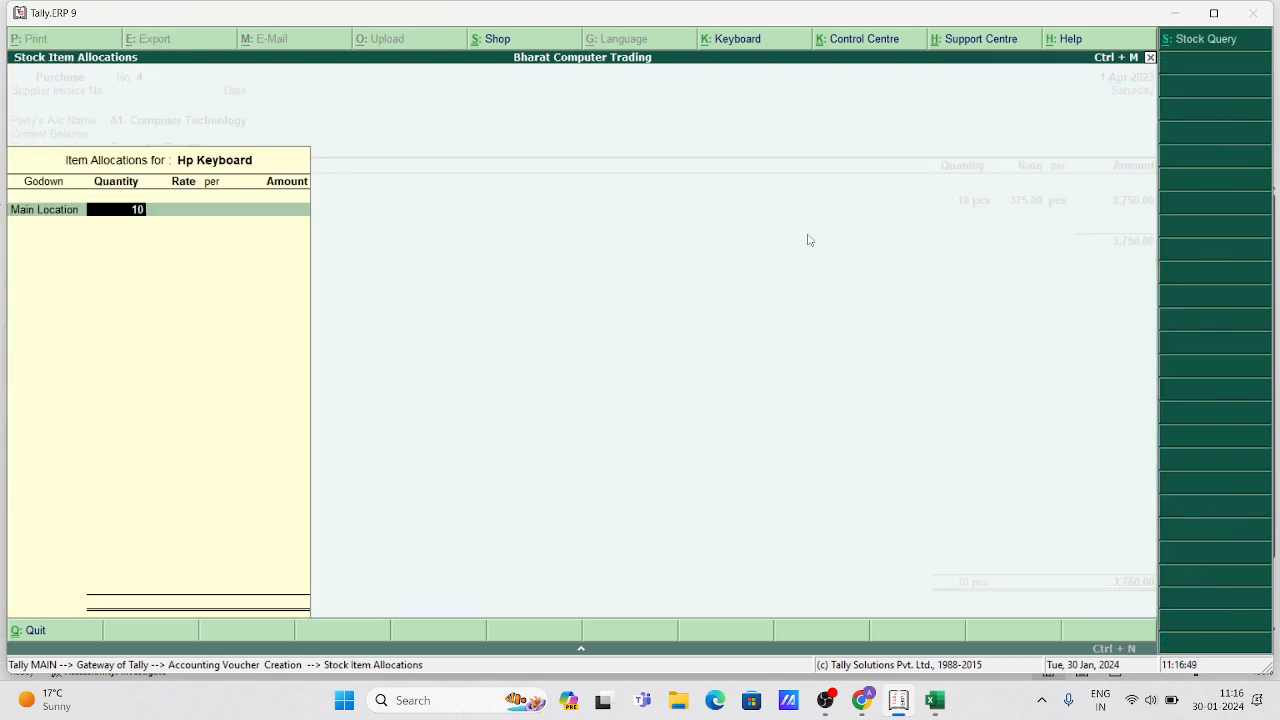
key(Return)
key(Return)
key(Return)
key(Return)
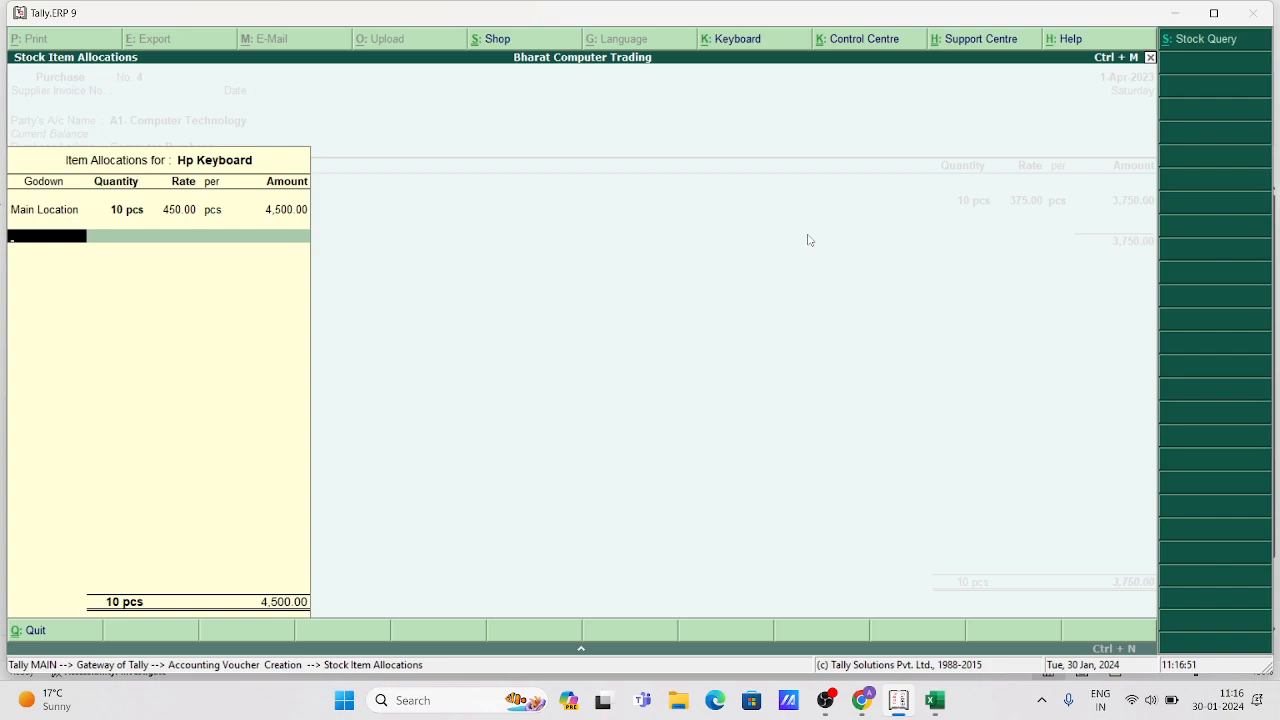
click(935, 700)
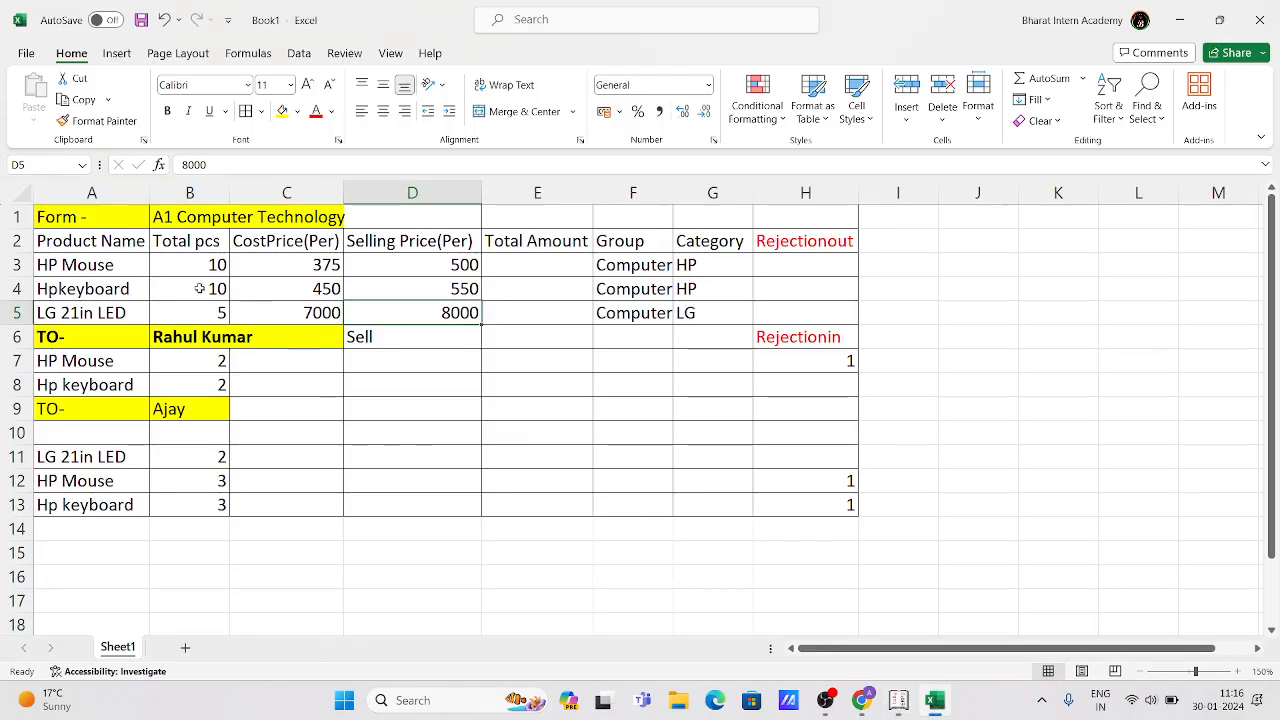
click(898, 700)
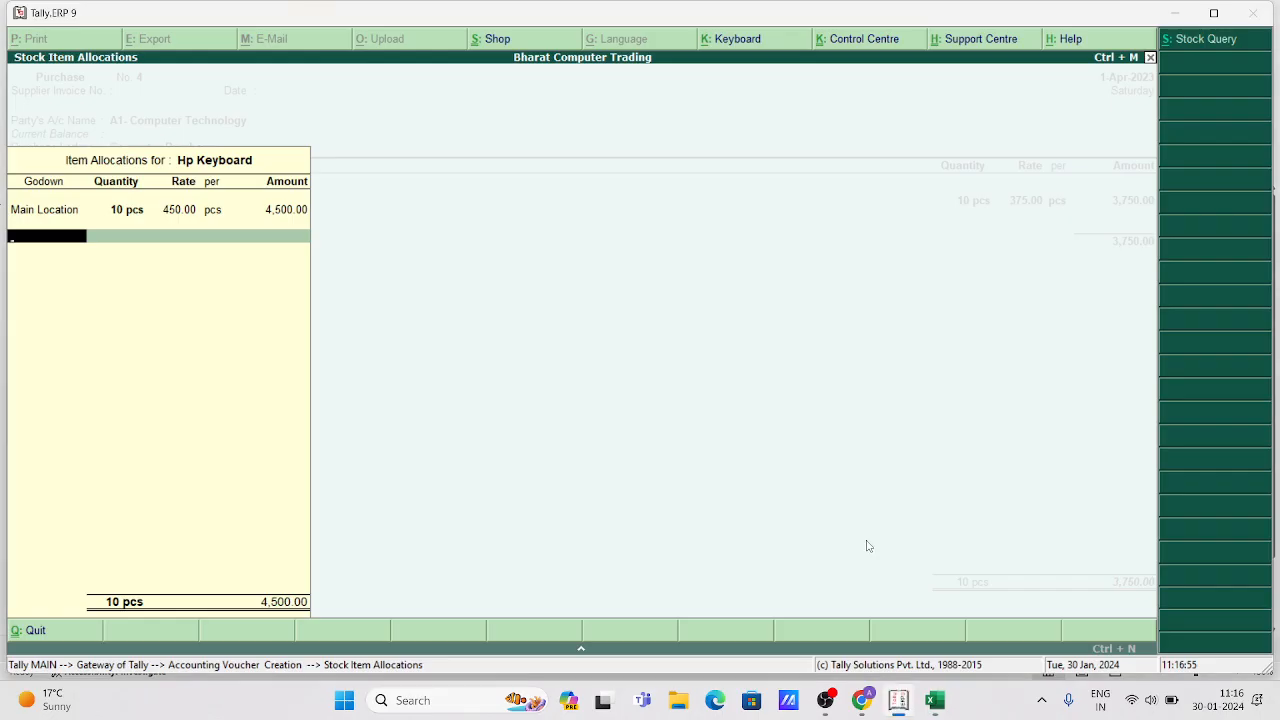
key(Down)
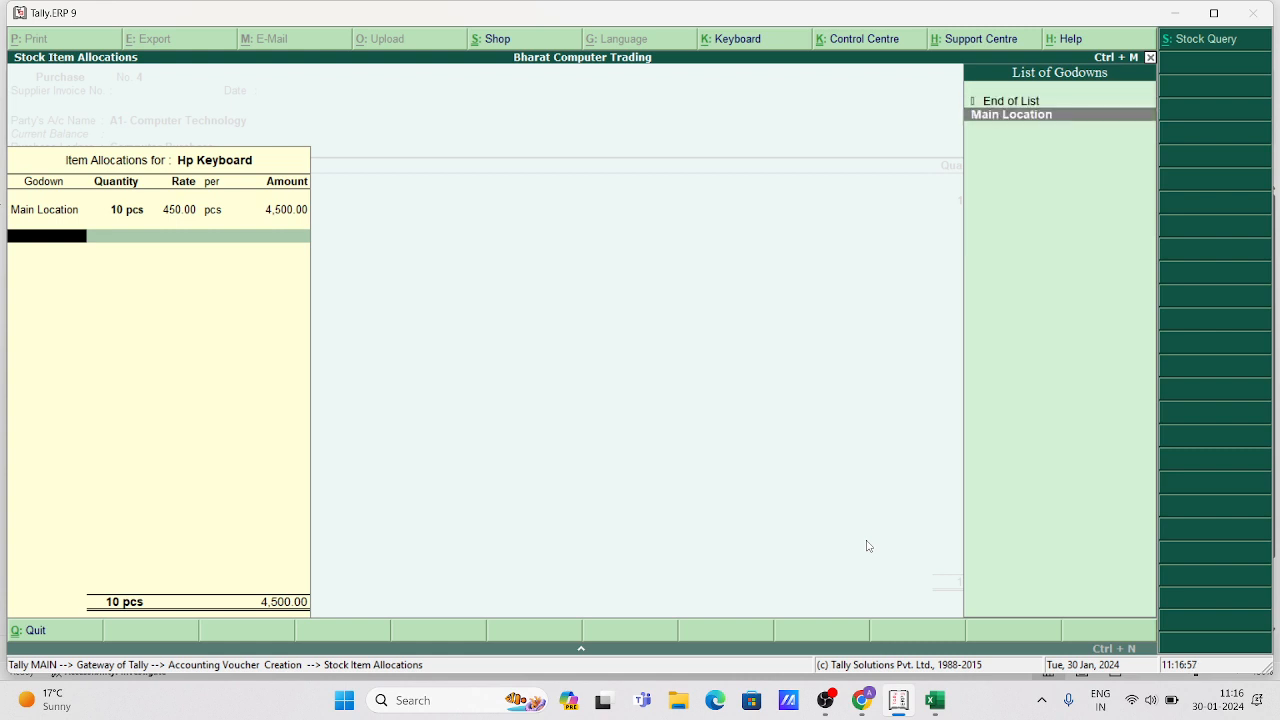
key(Return)
text(5)
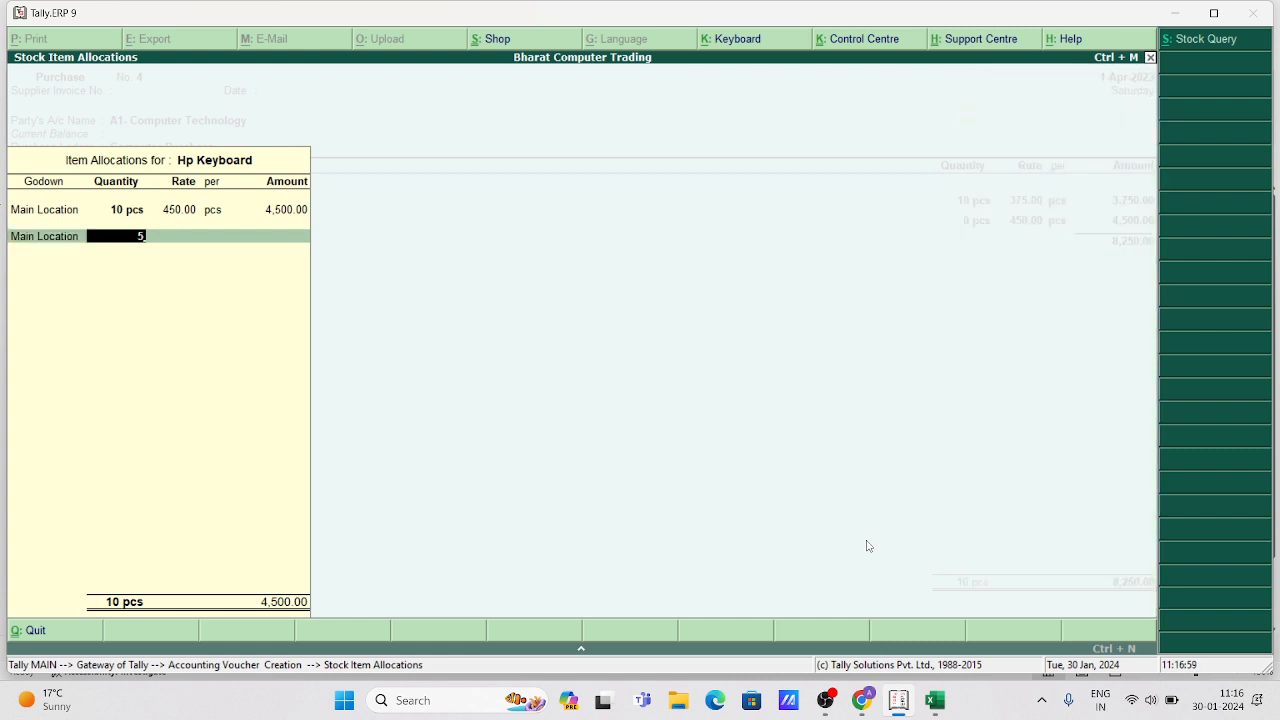
key(Return)
key(Return)
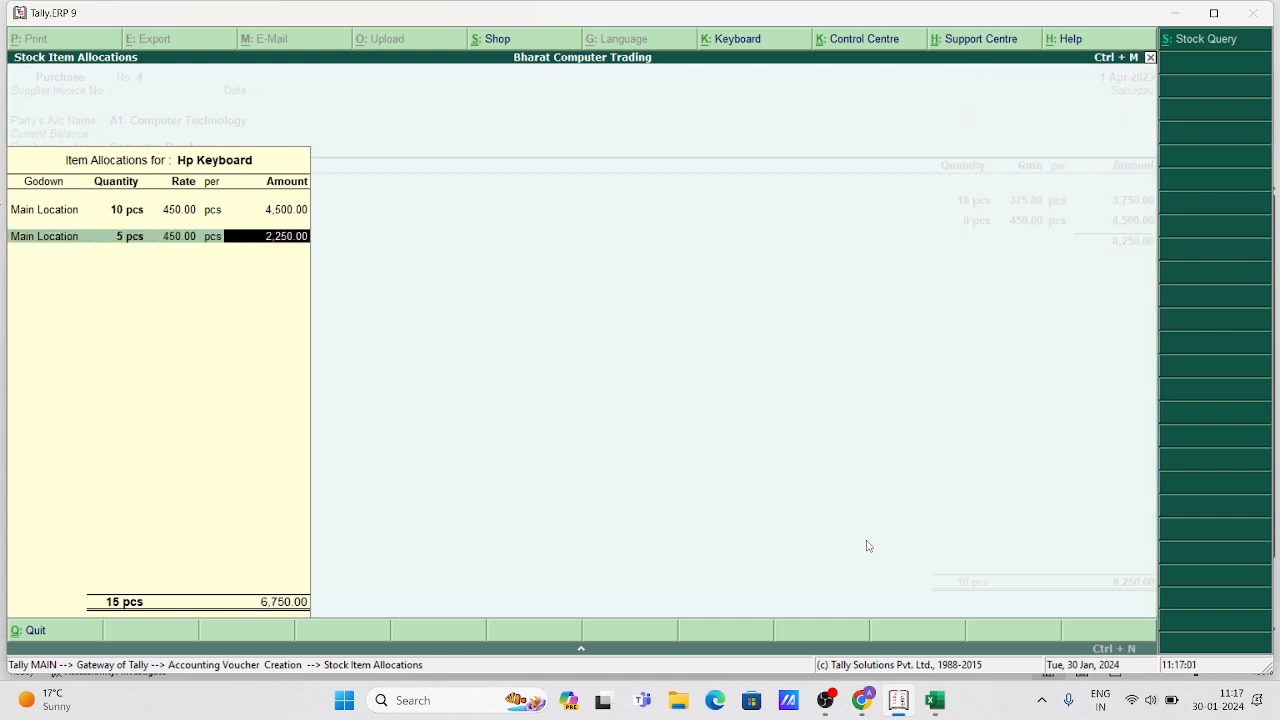
Set the quantity of the extra second Main Location allocation for Hp Keyboard to 0 and complete the item line
key(BackSpace)
key(BackSpace)
key(BackSpace)
key(BackSpace)
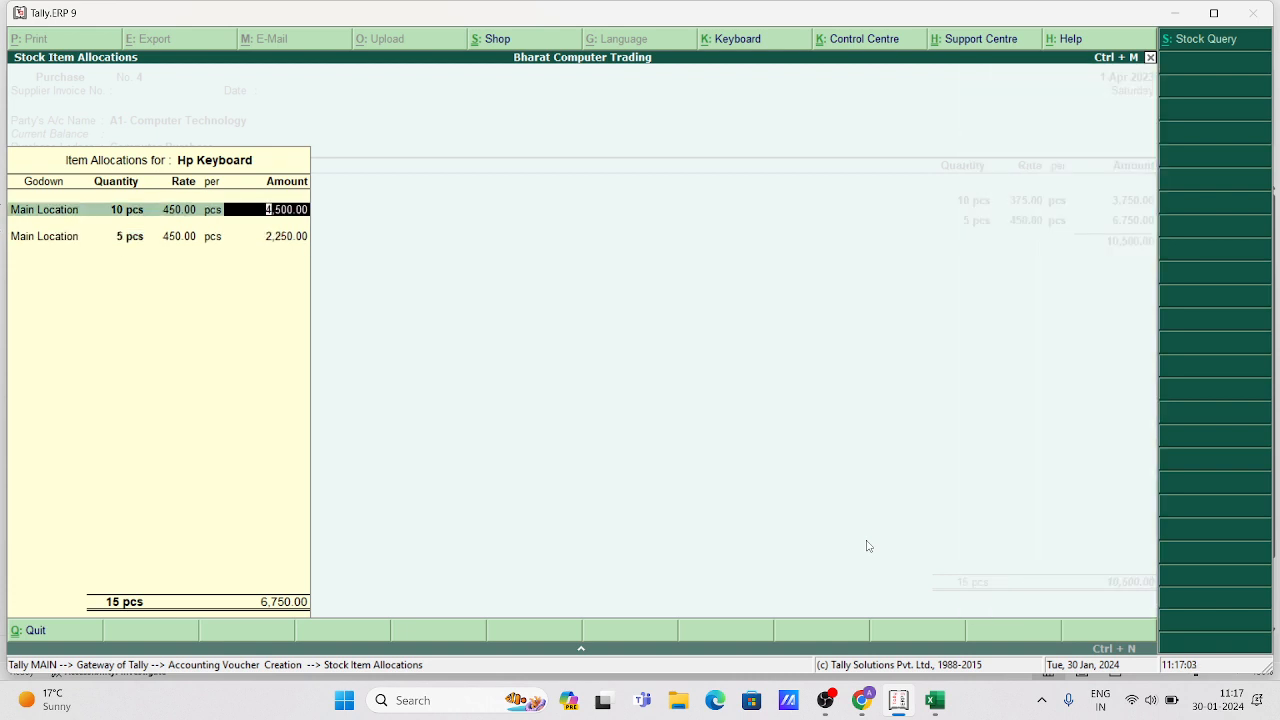
key(BackSpace)
key(Return)
key(Return)
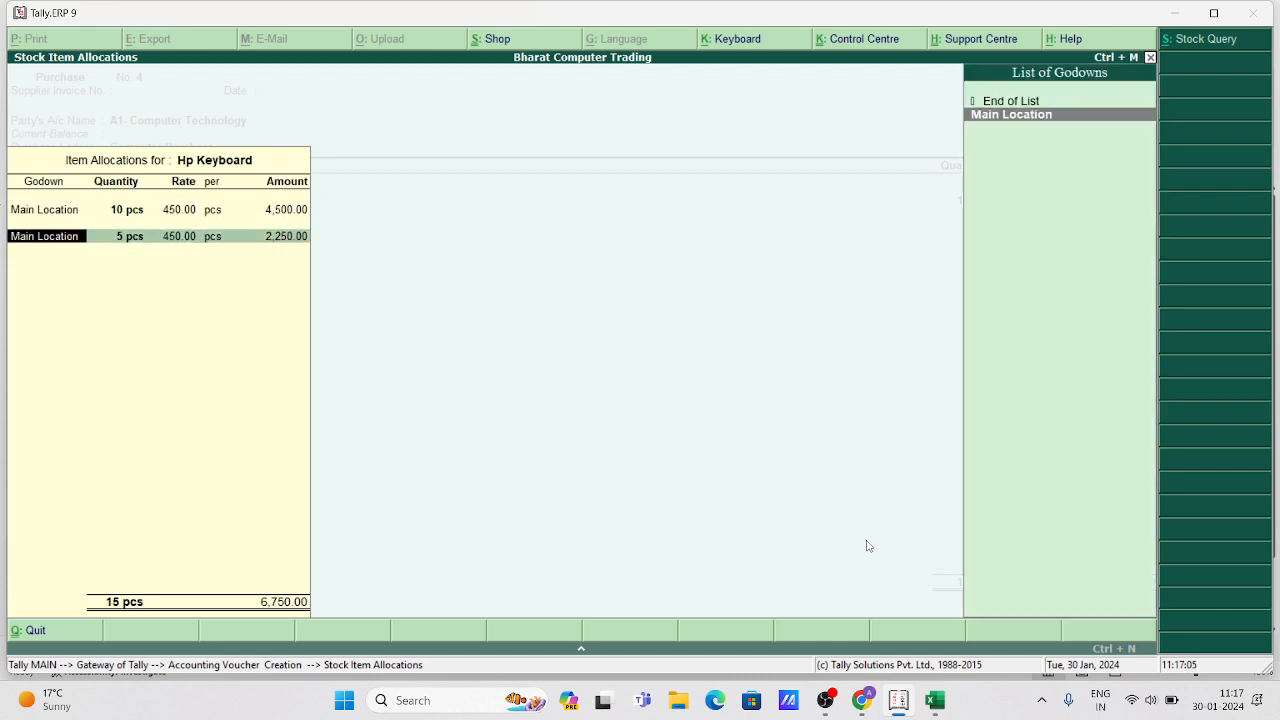
key(Return)
text(0)
key(Return)
key(Return)
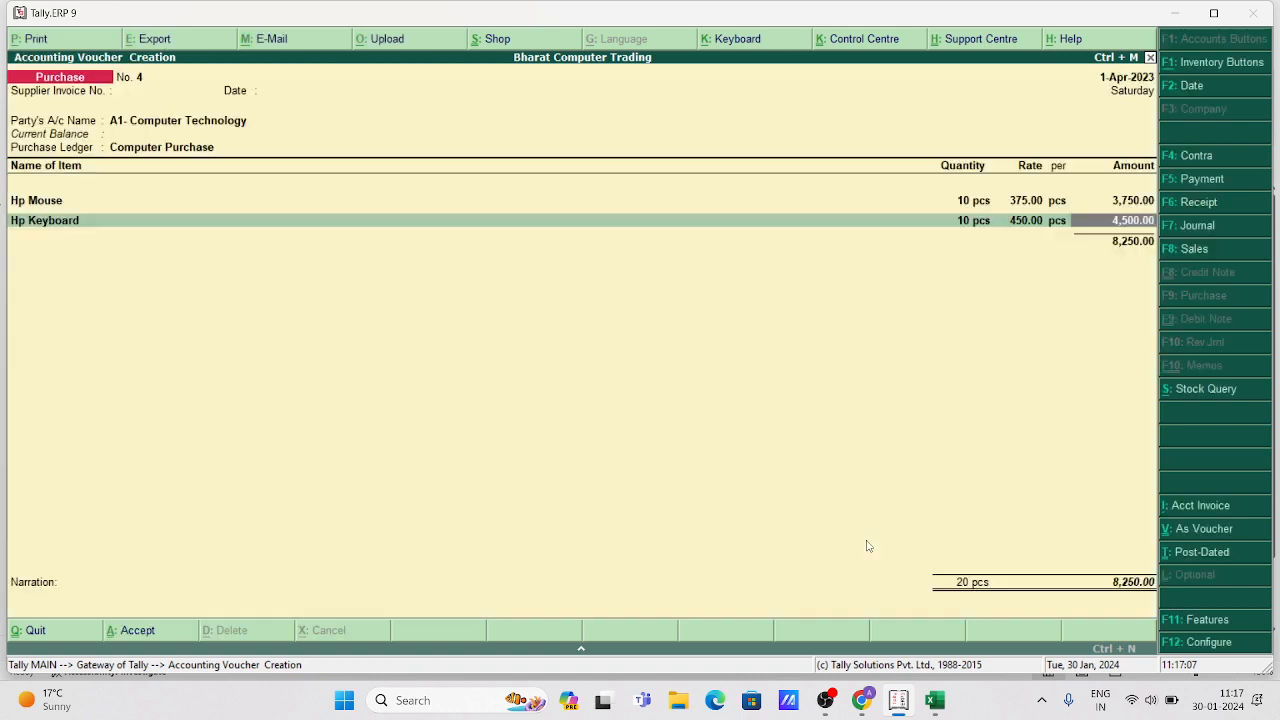
key(Return)
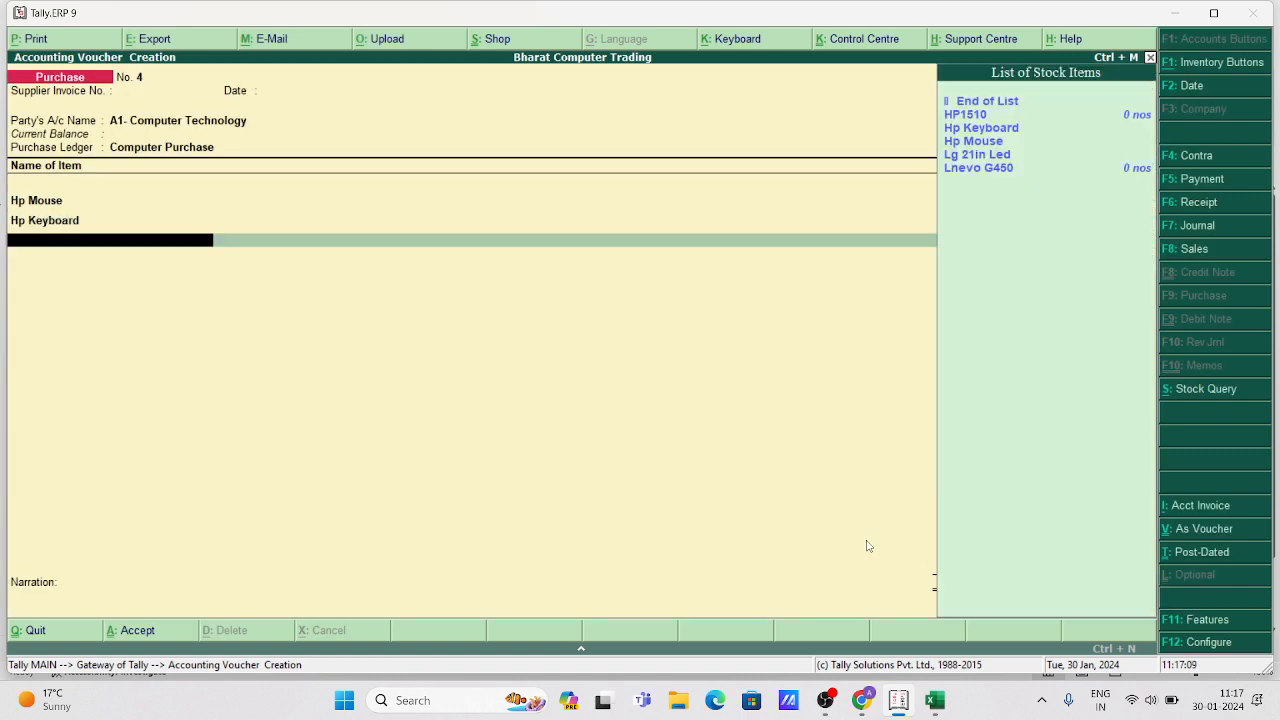
Add Lg 21in Led to the purchase voucher with 5 pcs at Main Location at the standard rate of 7,000
key(Down)
key(Down)
key(Down)
key(Down)
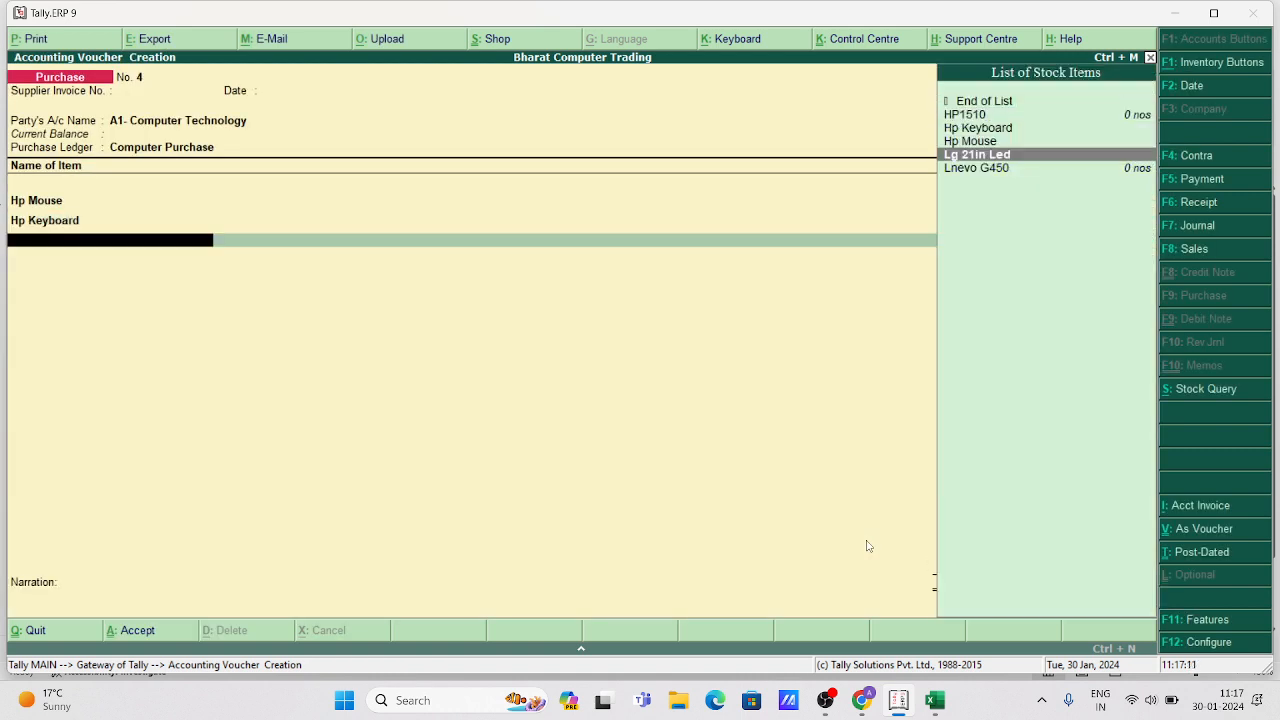
key(Return)
key(Return)
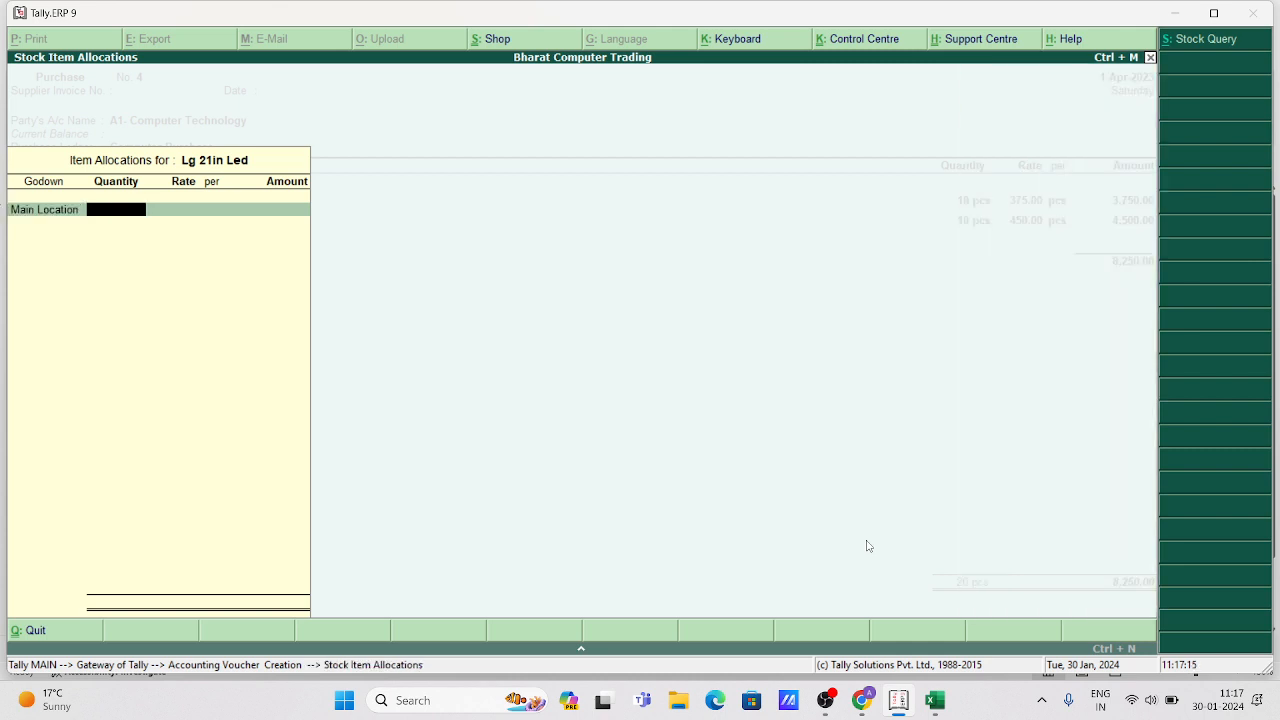
text(5)
key(Return)
key(Return)
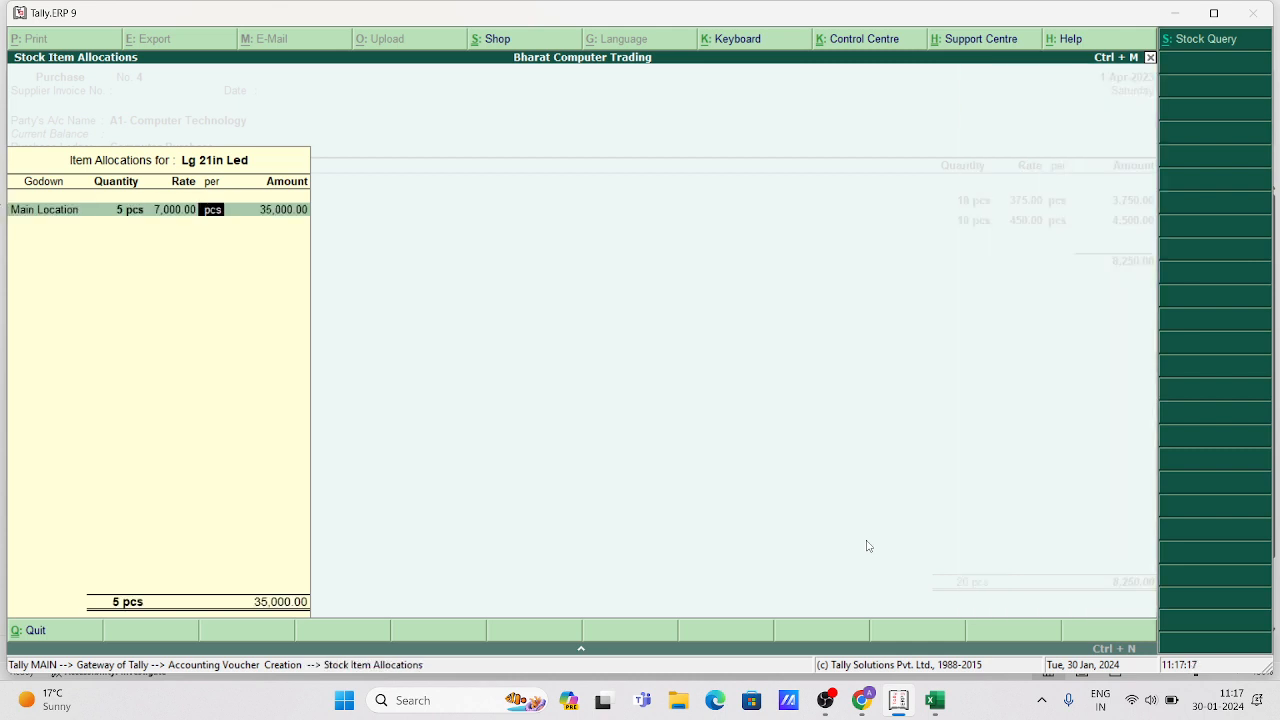
key(Return)
key(Return)
key(Return)
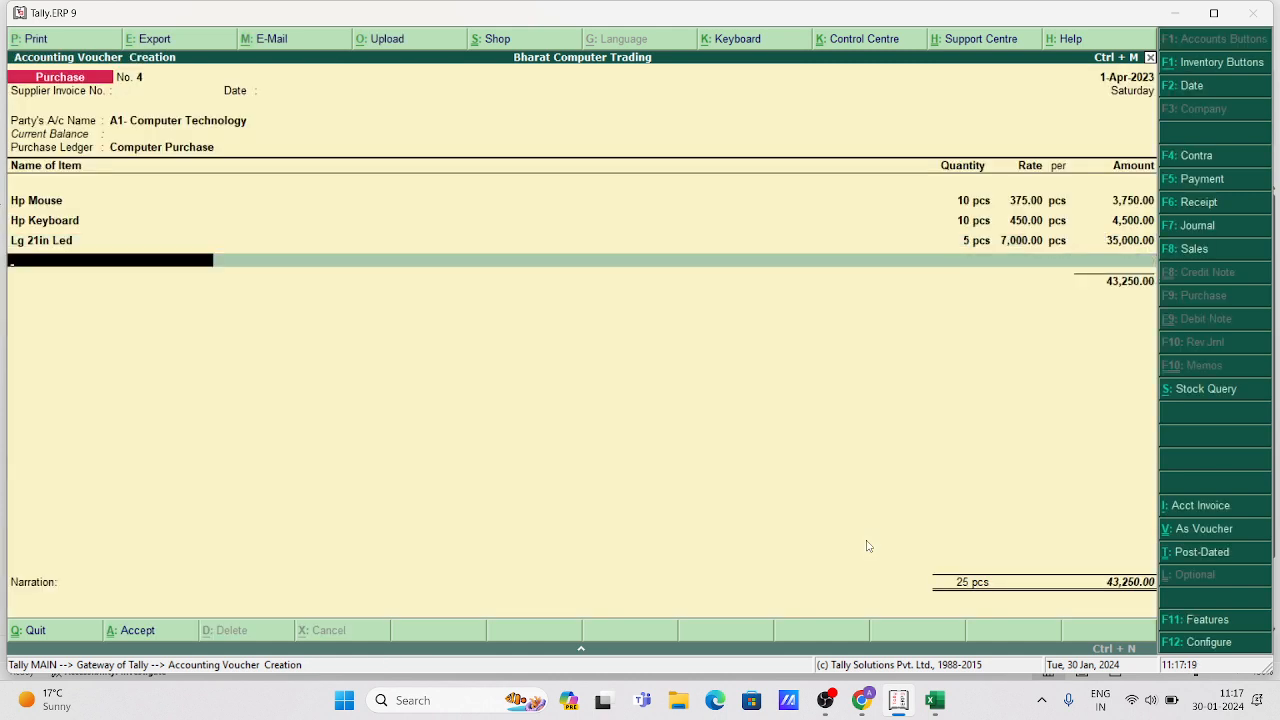
End the item list, save the purchase voucher without a narration and return to the Gateway of Tally
key(Return)
key(Return)
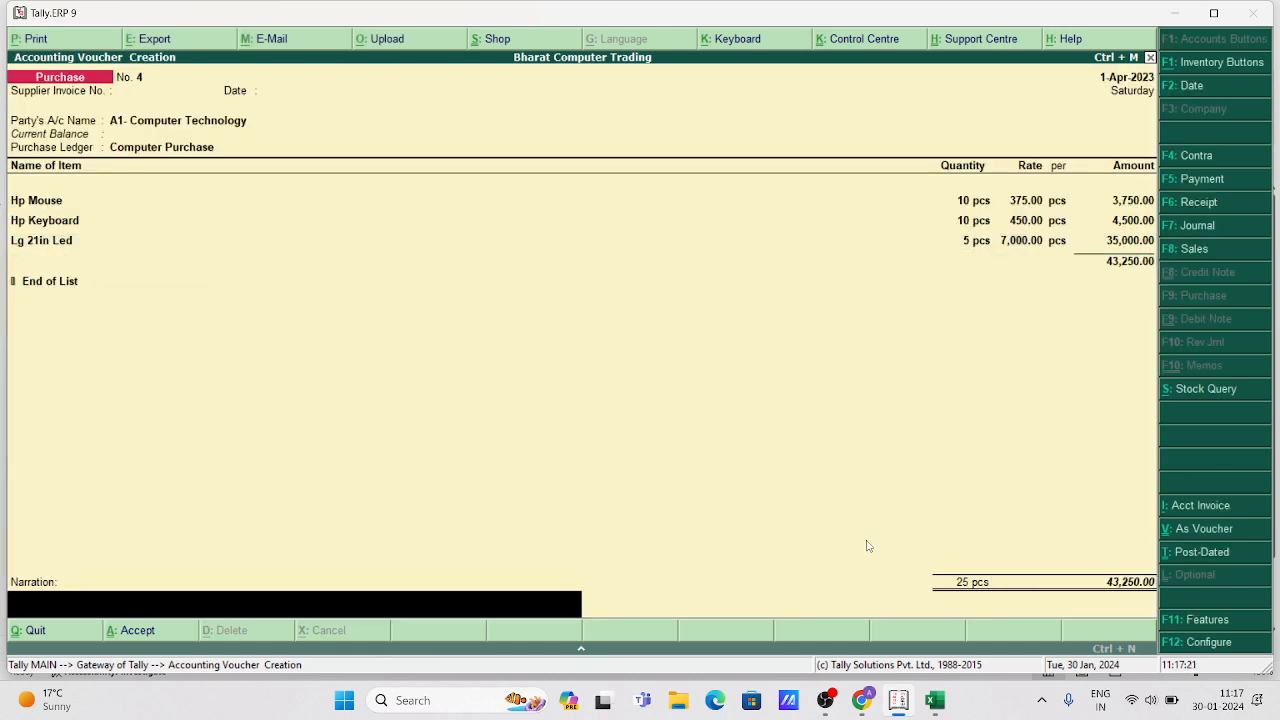
key(Return)
key(Return)
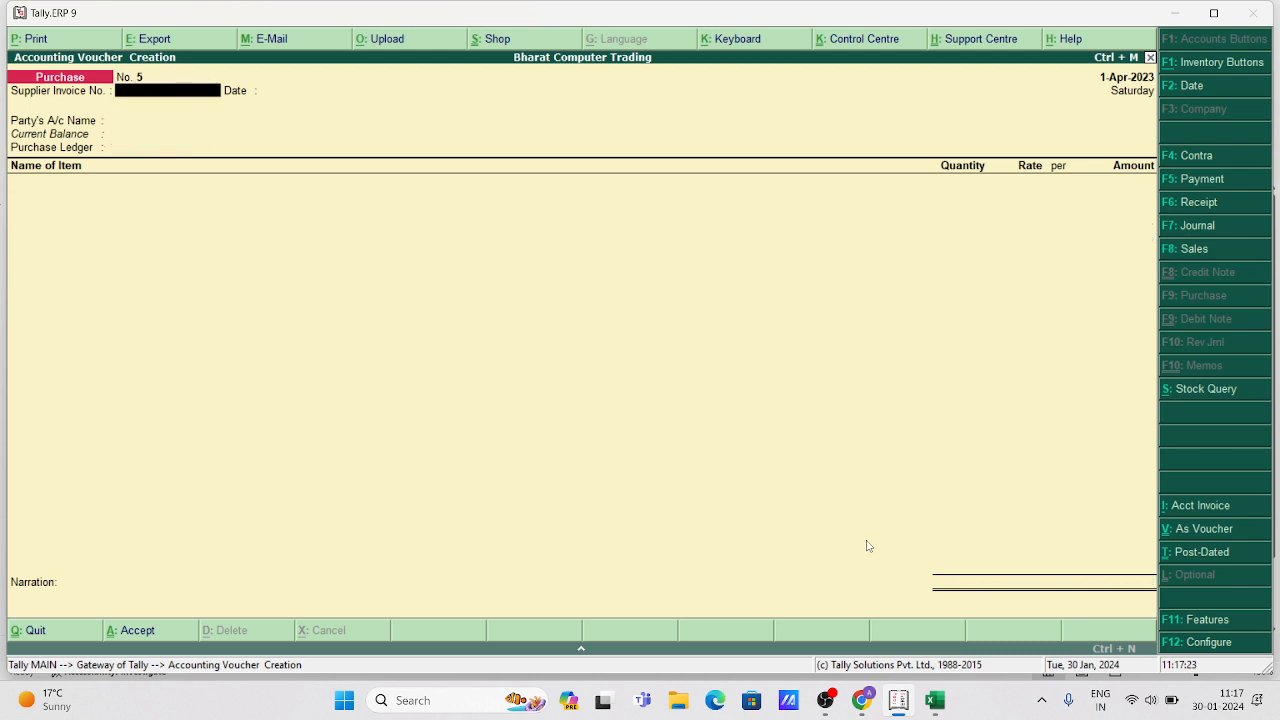
key(Escape)
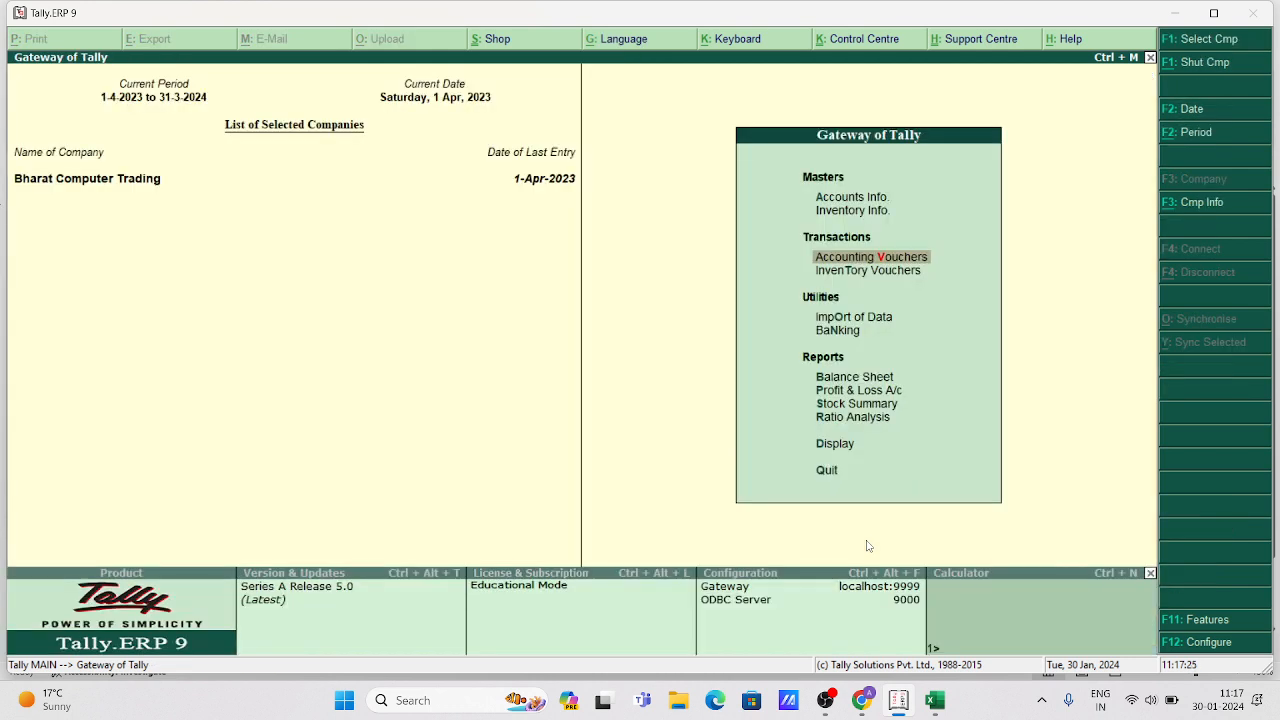
Start a payment voucher and debit A1- Computer Technology with 43,250
key(Up)
key(Down)
key(Return)
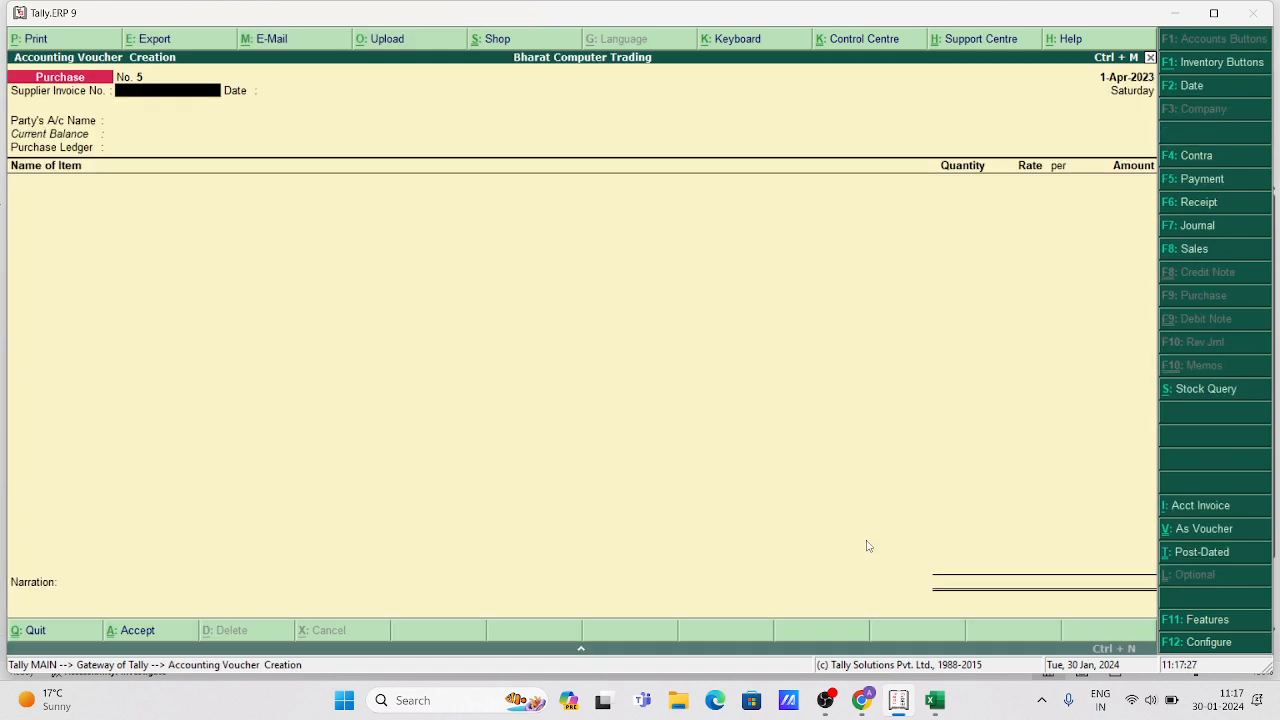
key(F5)
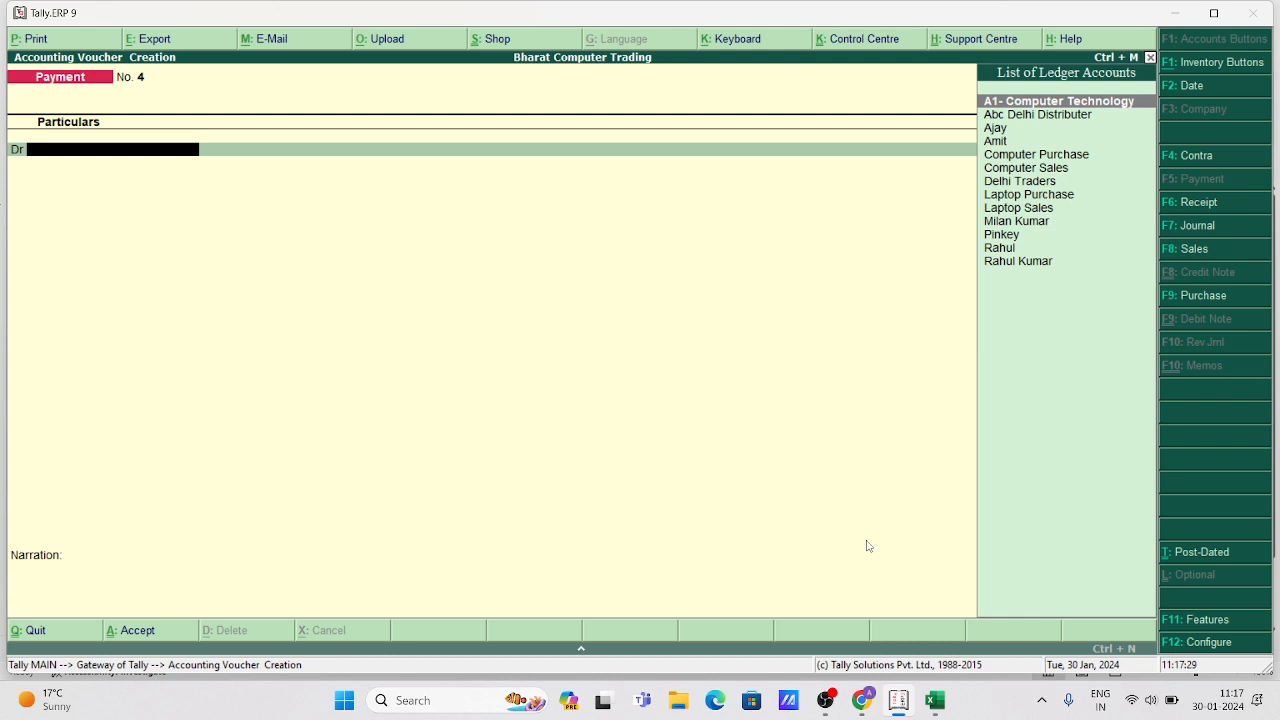
key(Return)
key(Escape)
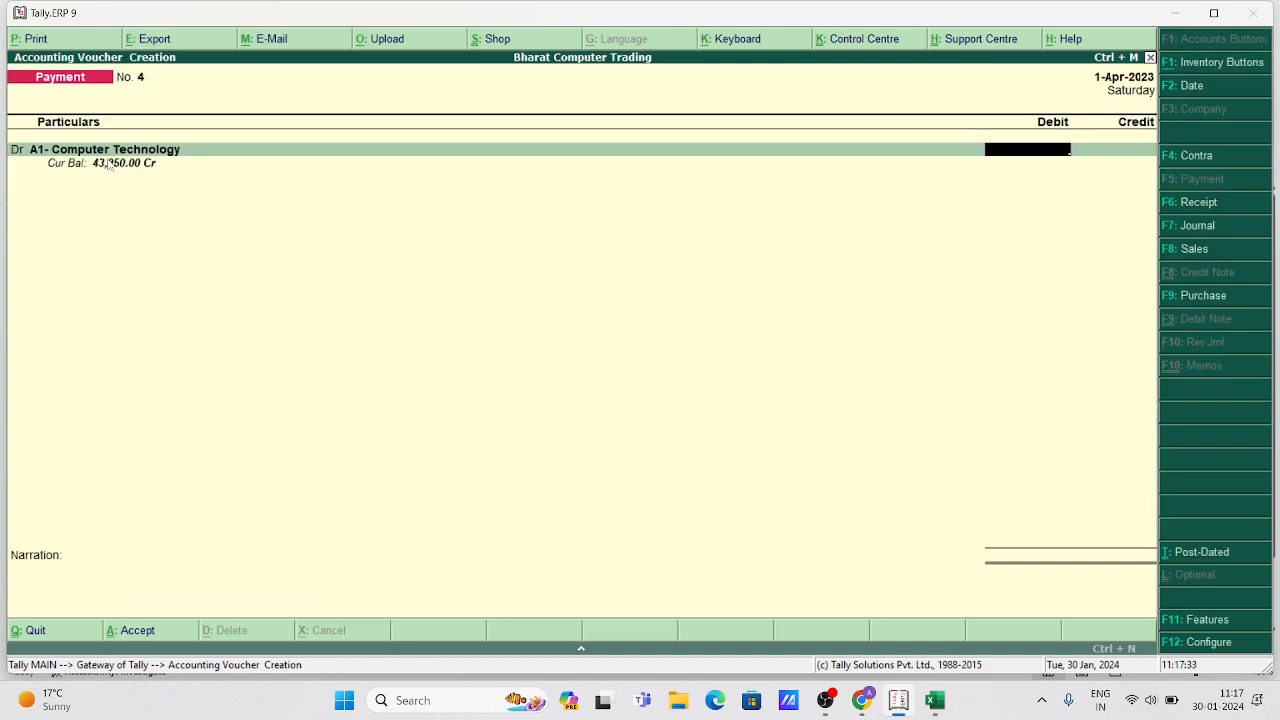
text(43250)
key(Return)
key(Return)
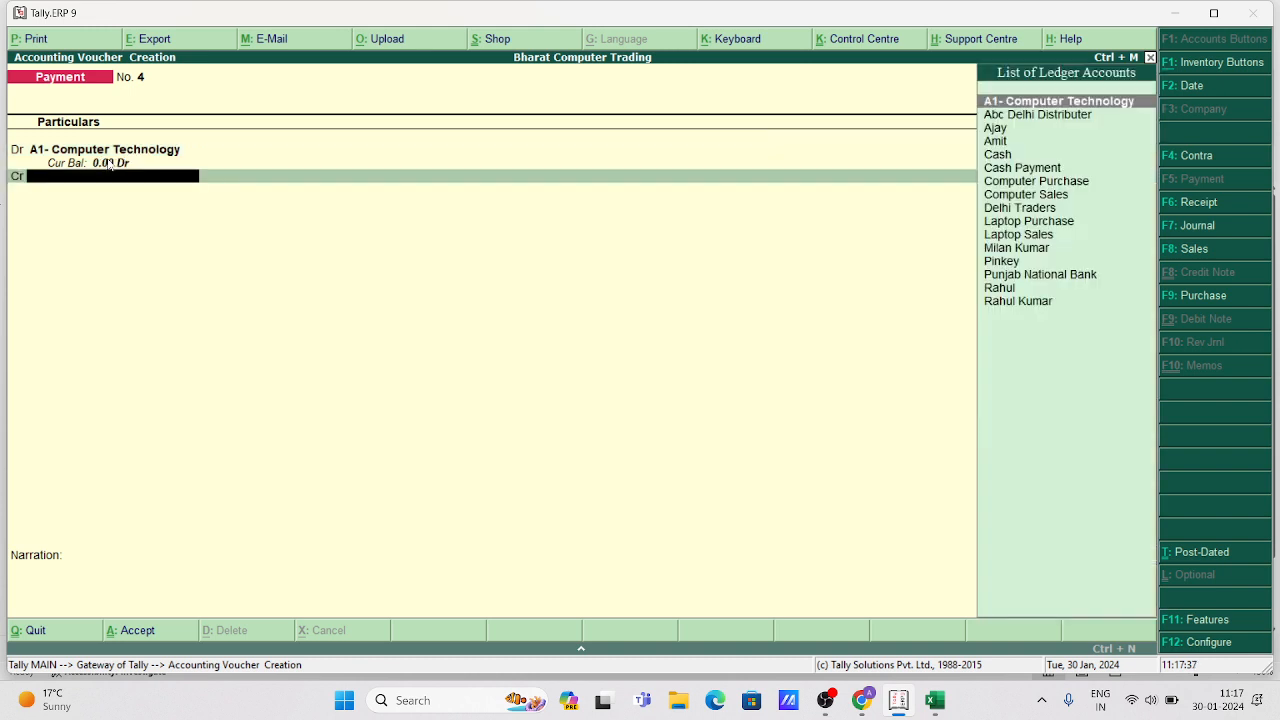
Credit Cash with 43,250 and save the payment voucher without a narration
text(C)
key(Down)
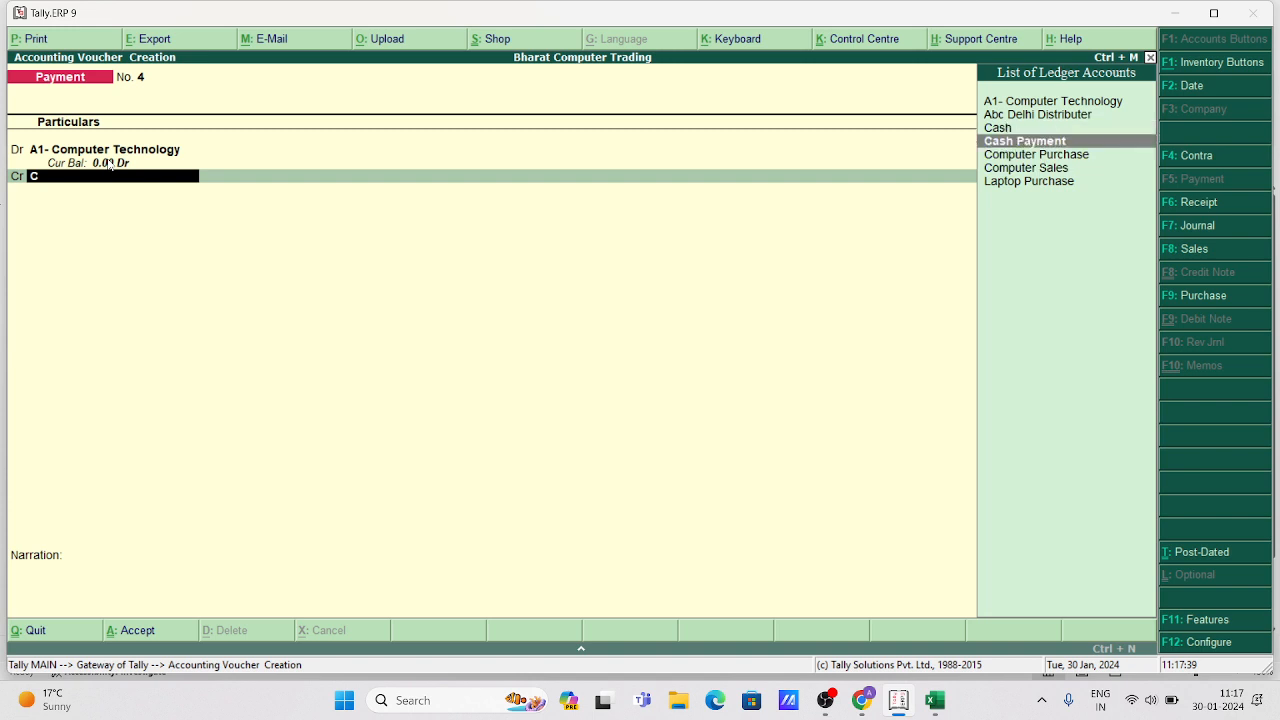
key(Up)
key(Return)
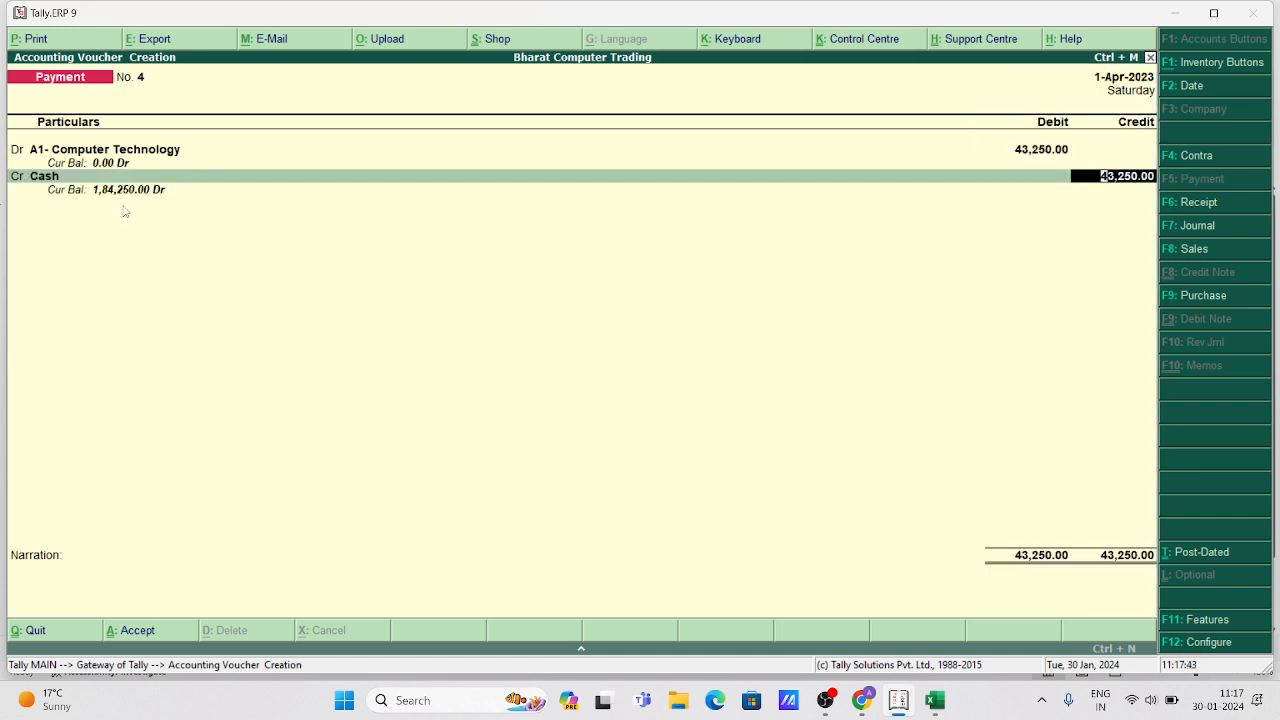
key(Return)
key(Return)
key(Return)
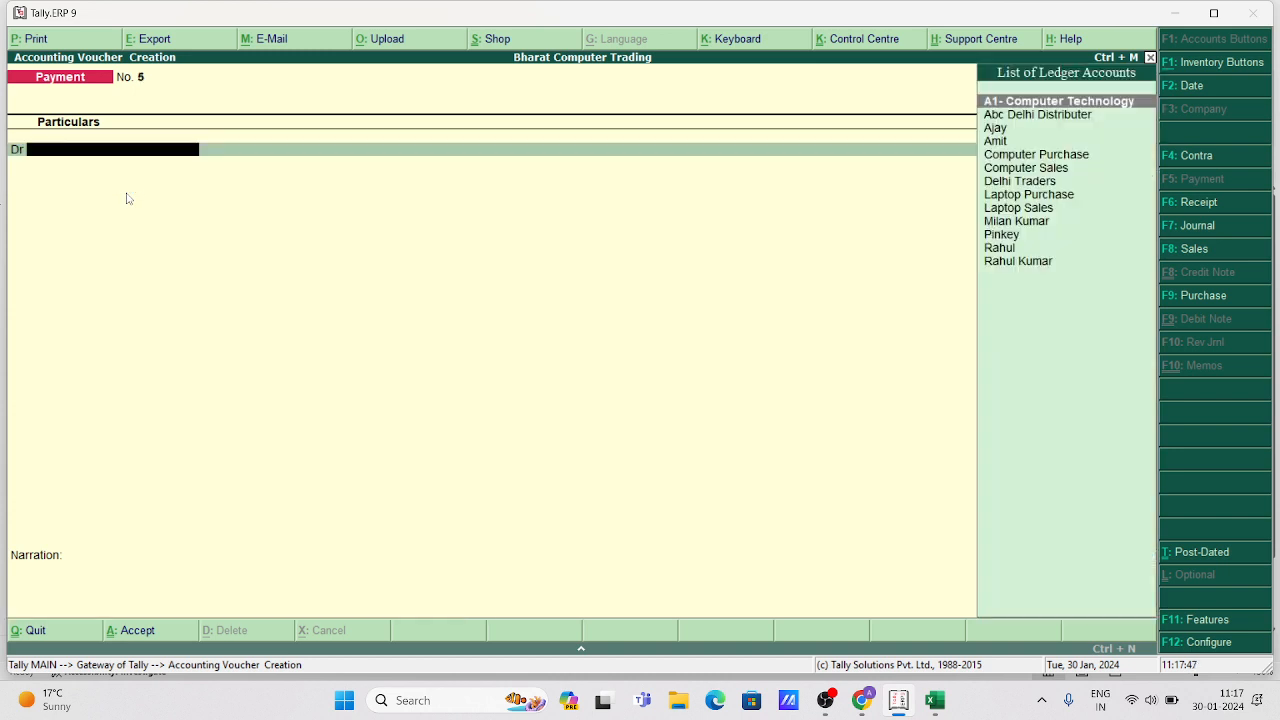
Leave the payment voucher and start a new sales voucher with an empty reference
key(Escape)
key(Escape)
key(Escape)
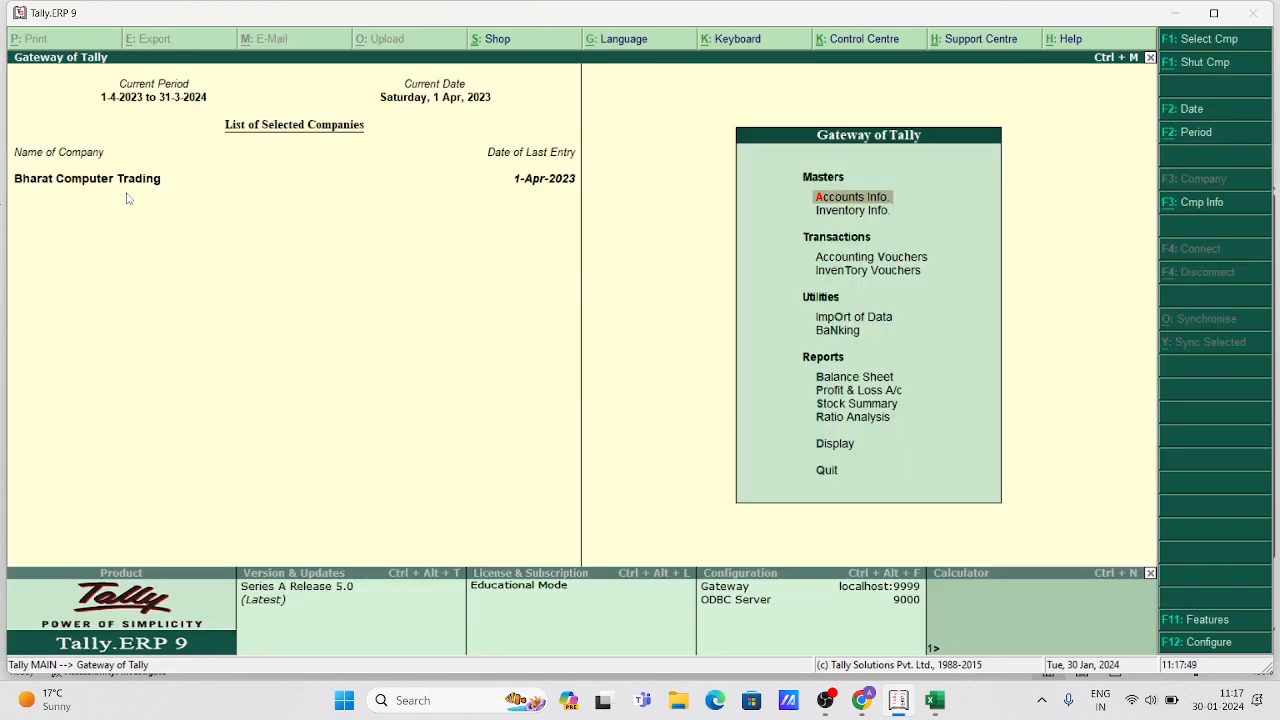
key(Down)
key(Down)
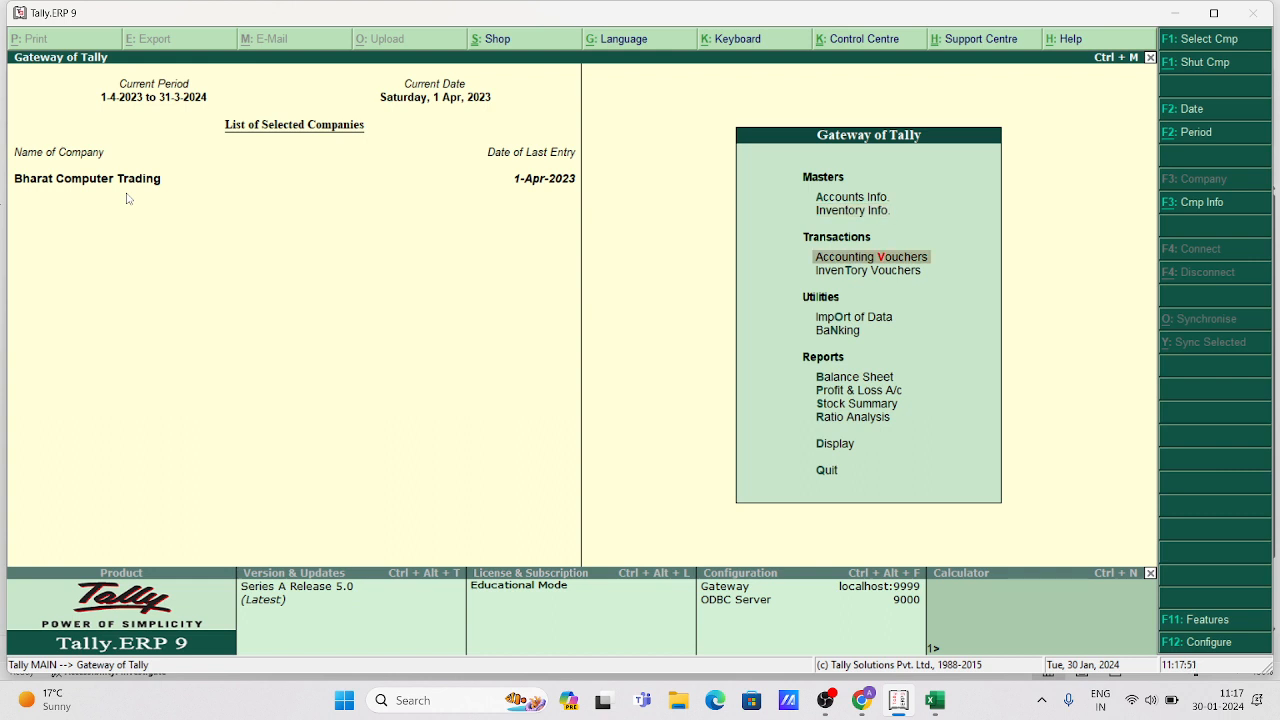
key(Return)
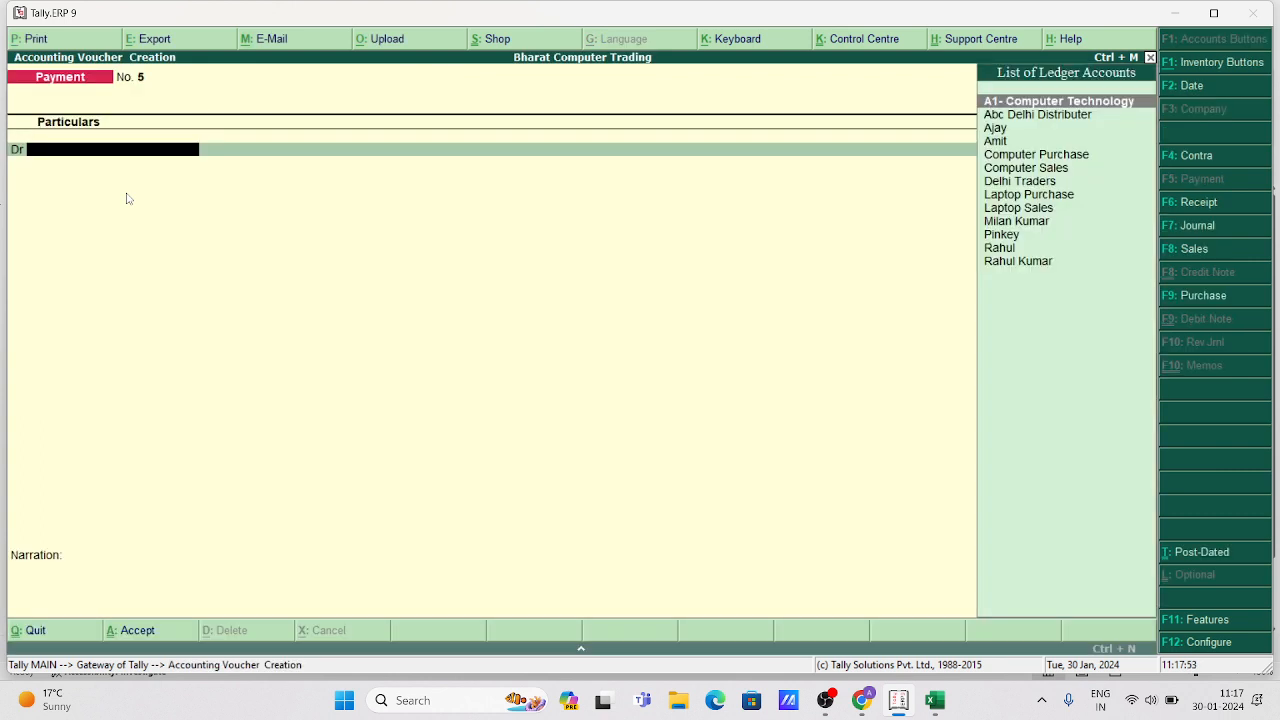
key(F8)
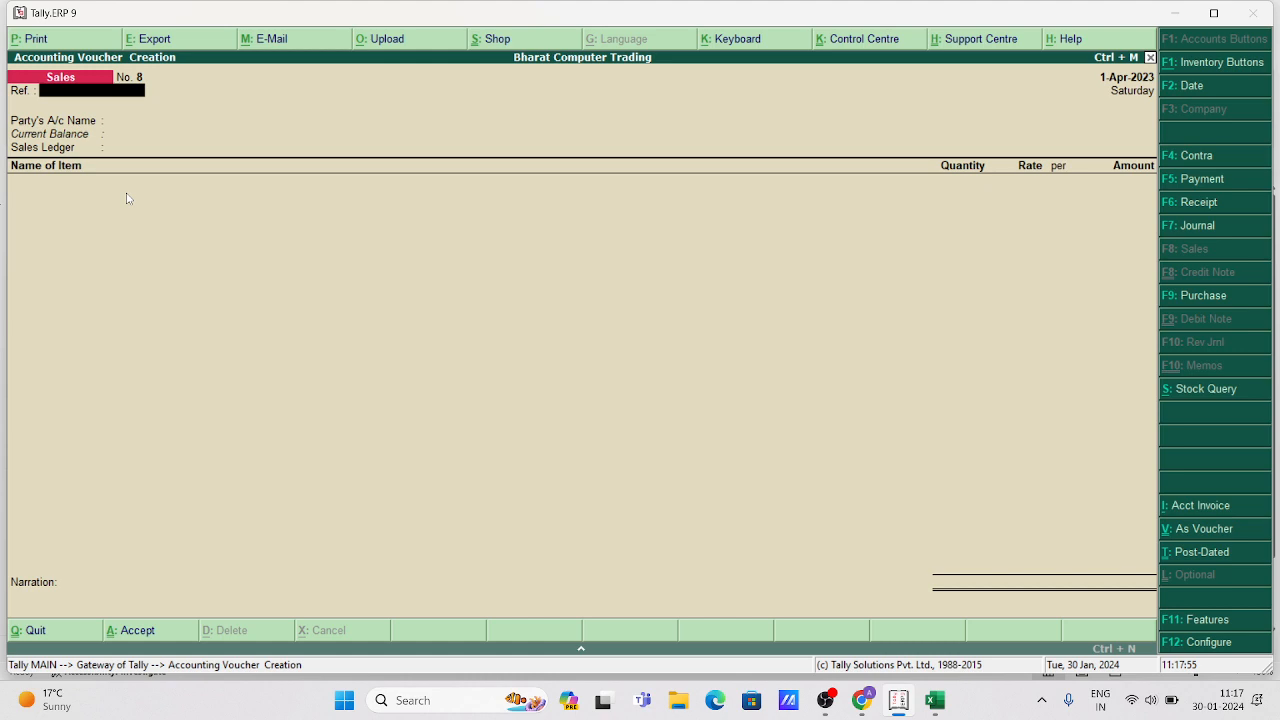
key(Return)
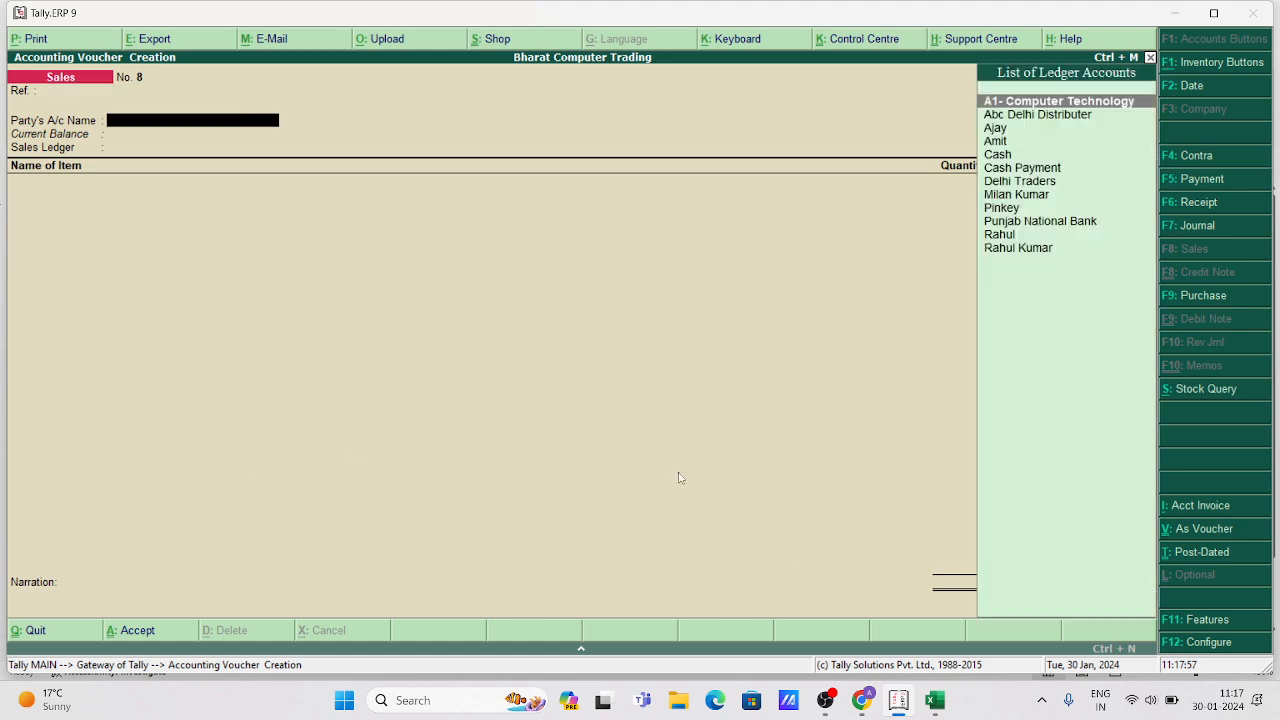
Check the first buyer in the Excel sheet, then set that customer as the Tally party account and Computer Sales as the sales ledger
click(935, 700)
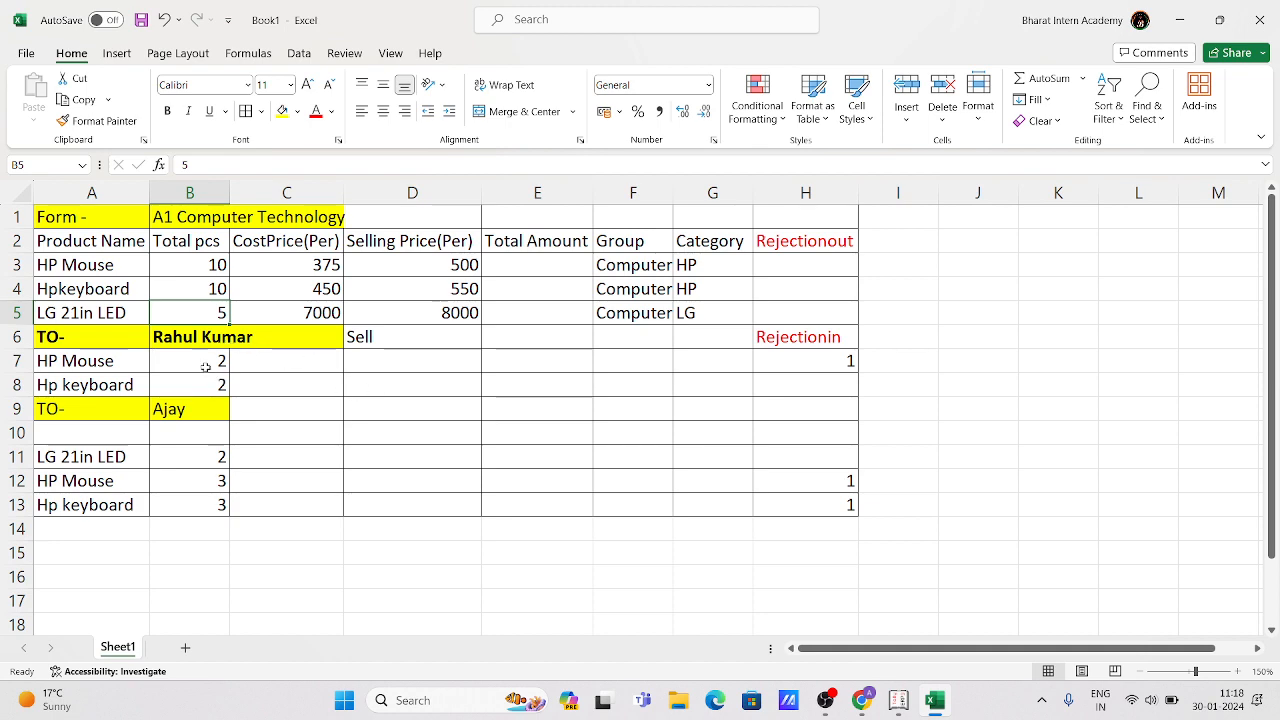
click(898, 700)
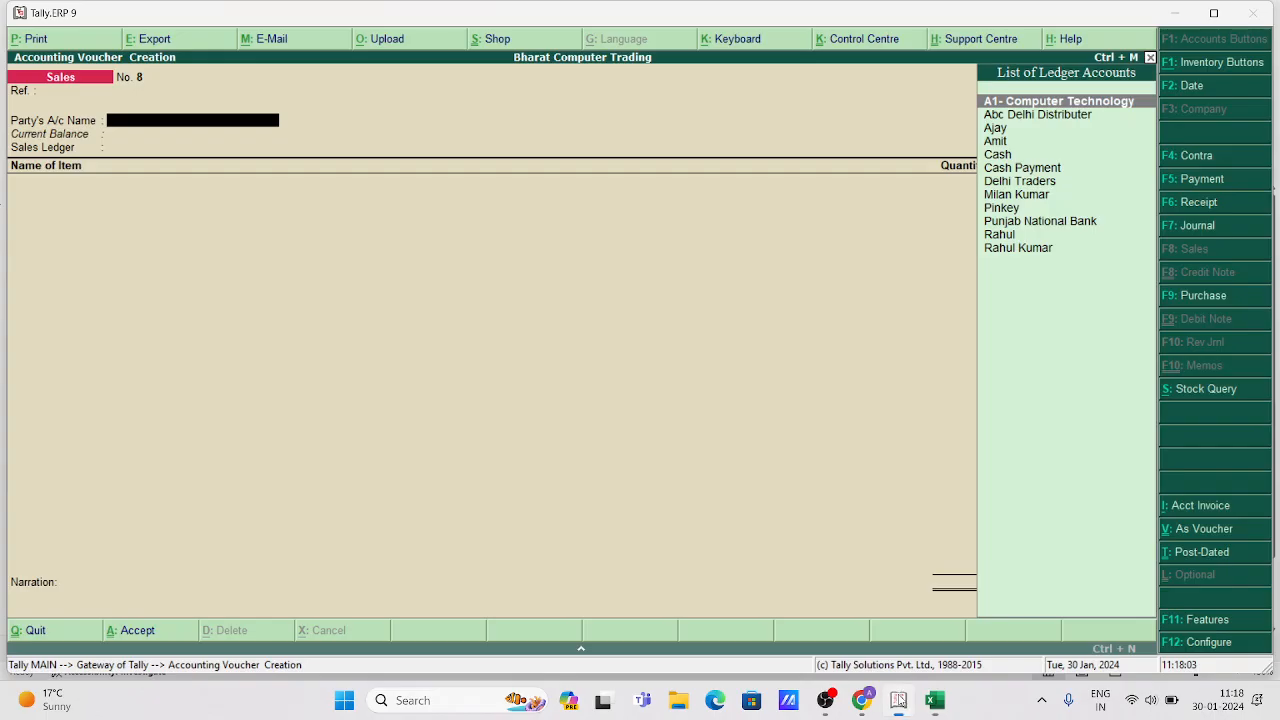
text(Rahu)
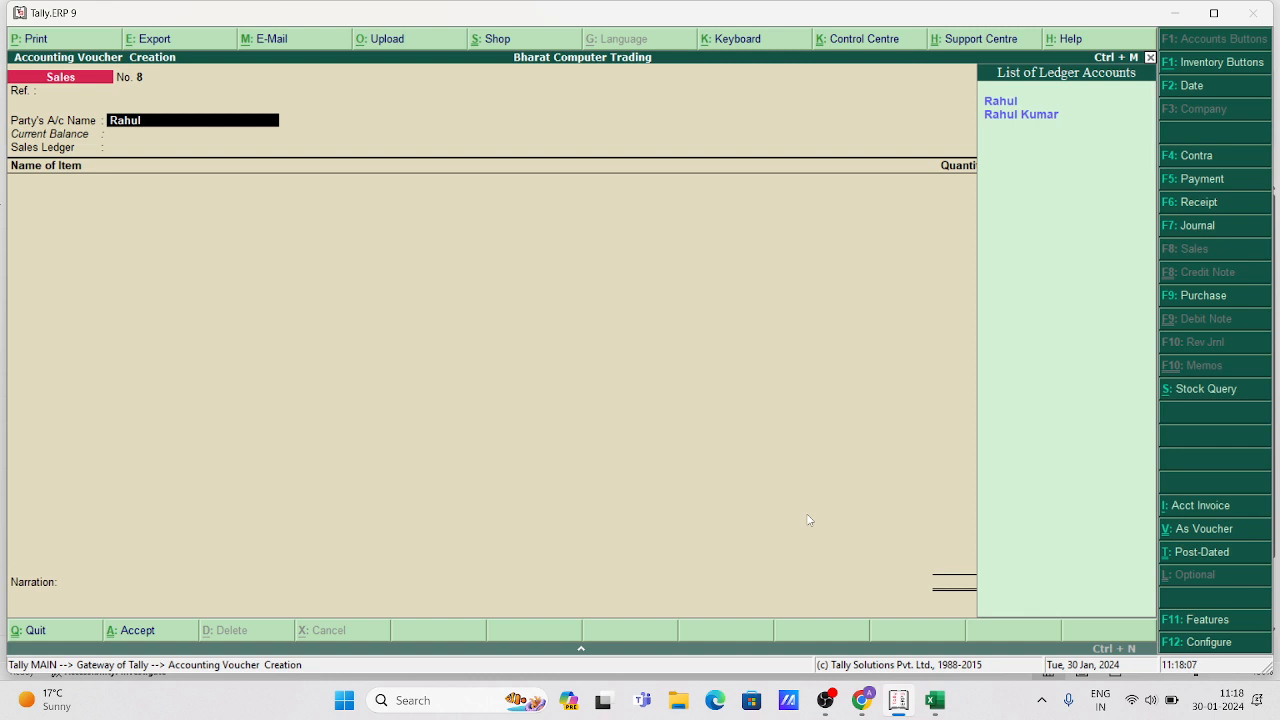
text(l)
key(Down)
key(Return)
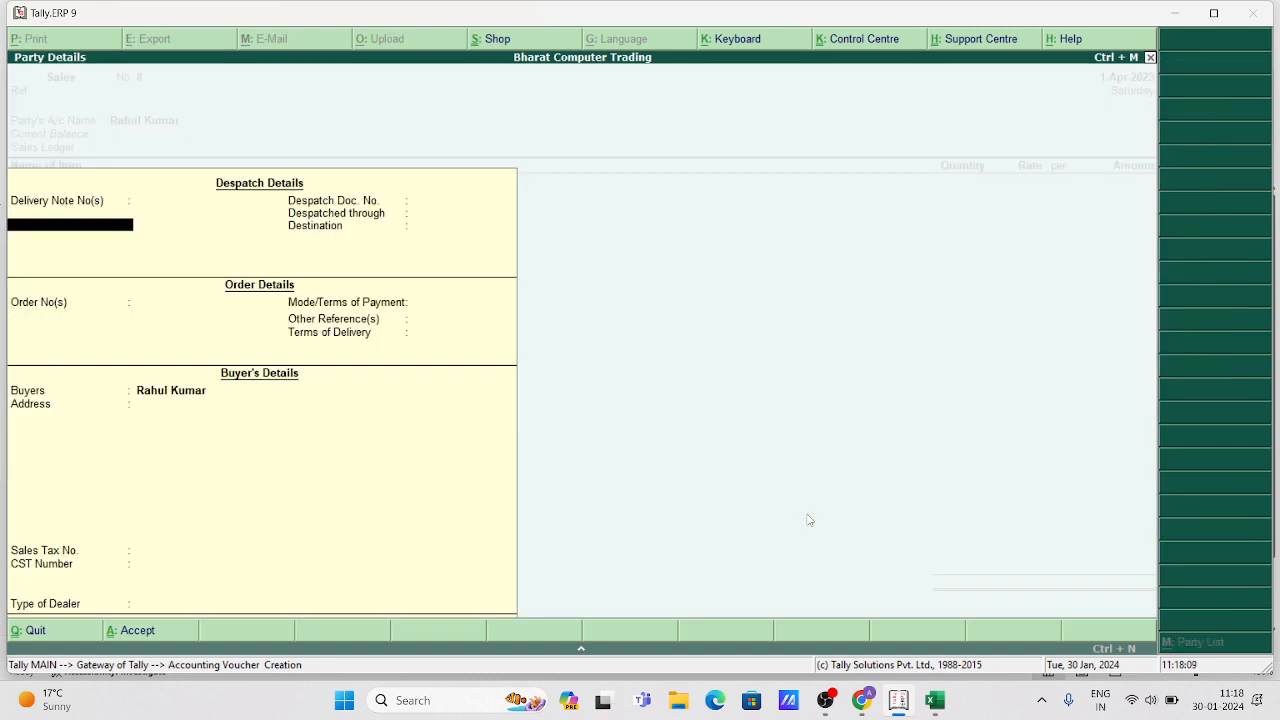
key(ctrl+a)
key(Down)
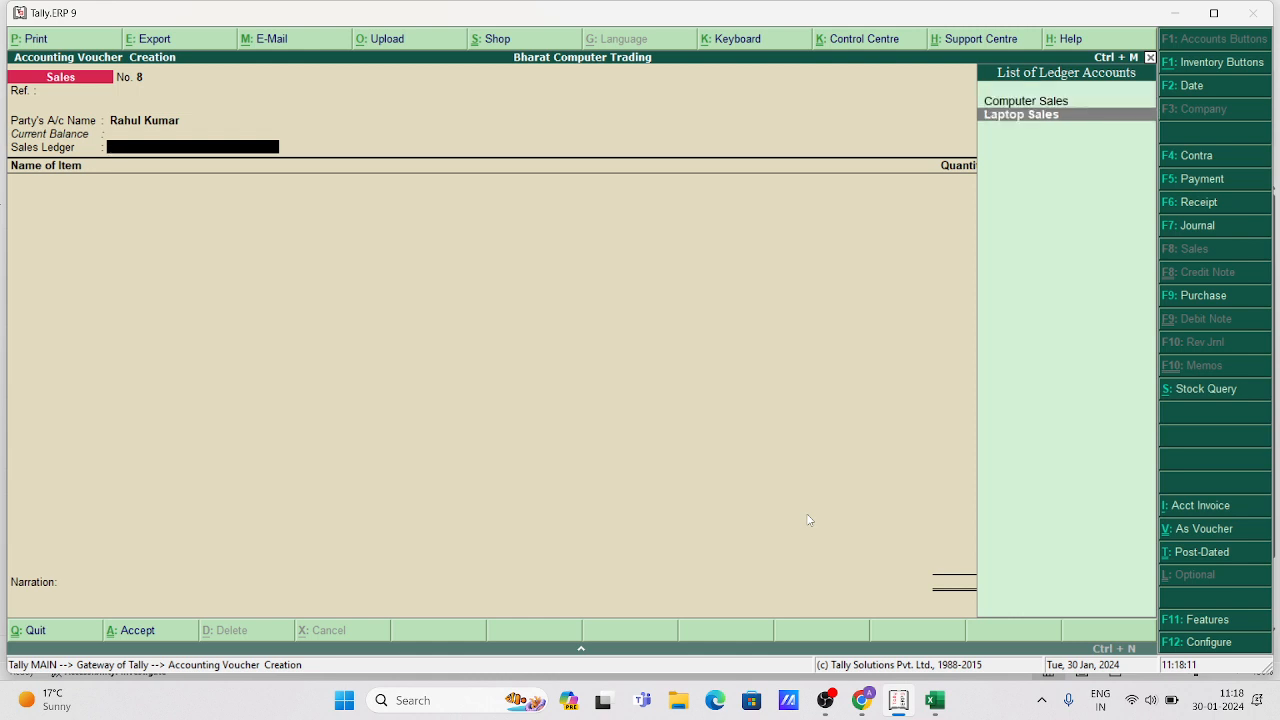
key(Up)
key(Return)
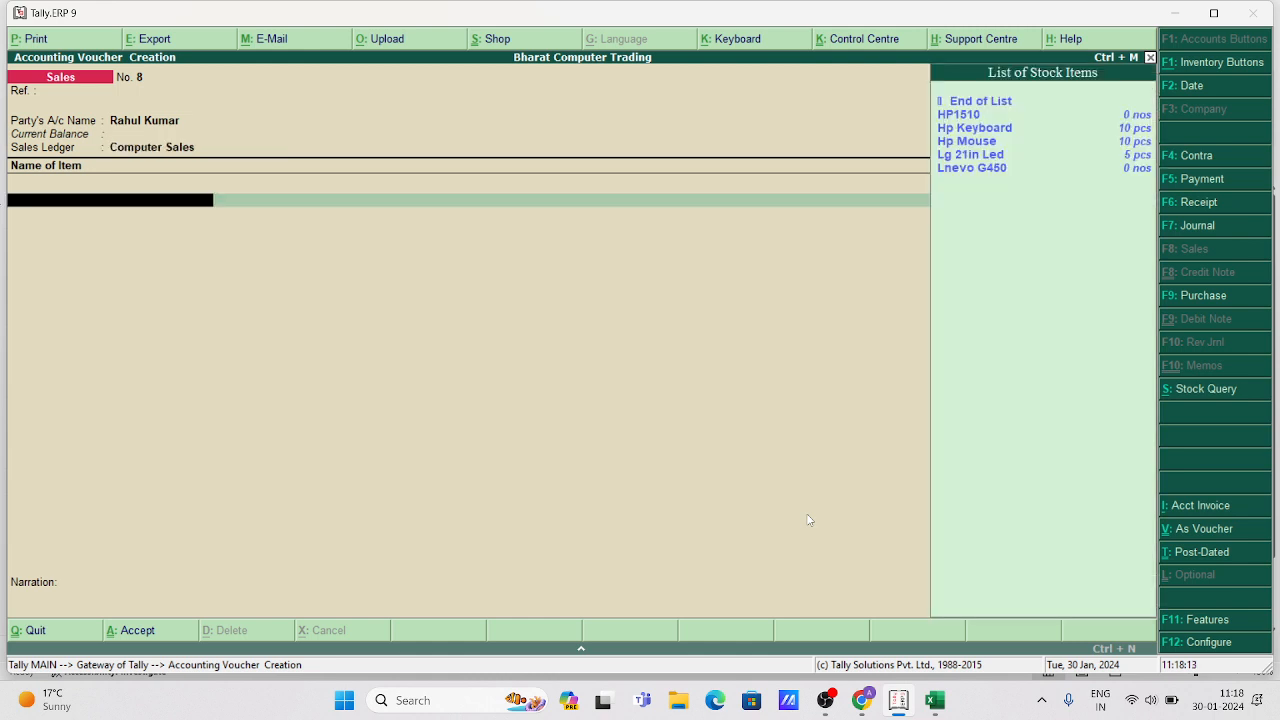
Add Hp Mouse to the sales voucher with 2 pcs from Main Location at the standard rate of 500
key(Down)
key(Down)
key(Down)
key(Return)
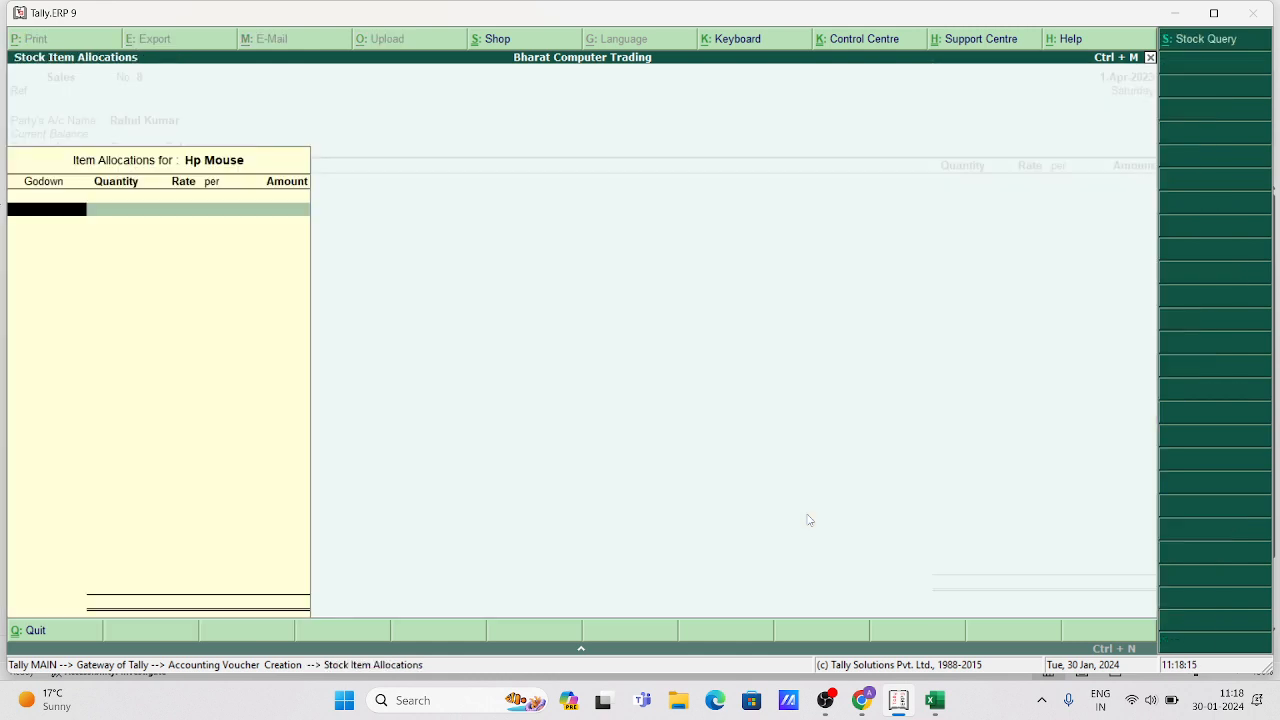
key(Return)
text(2)
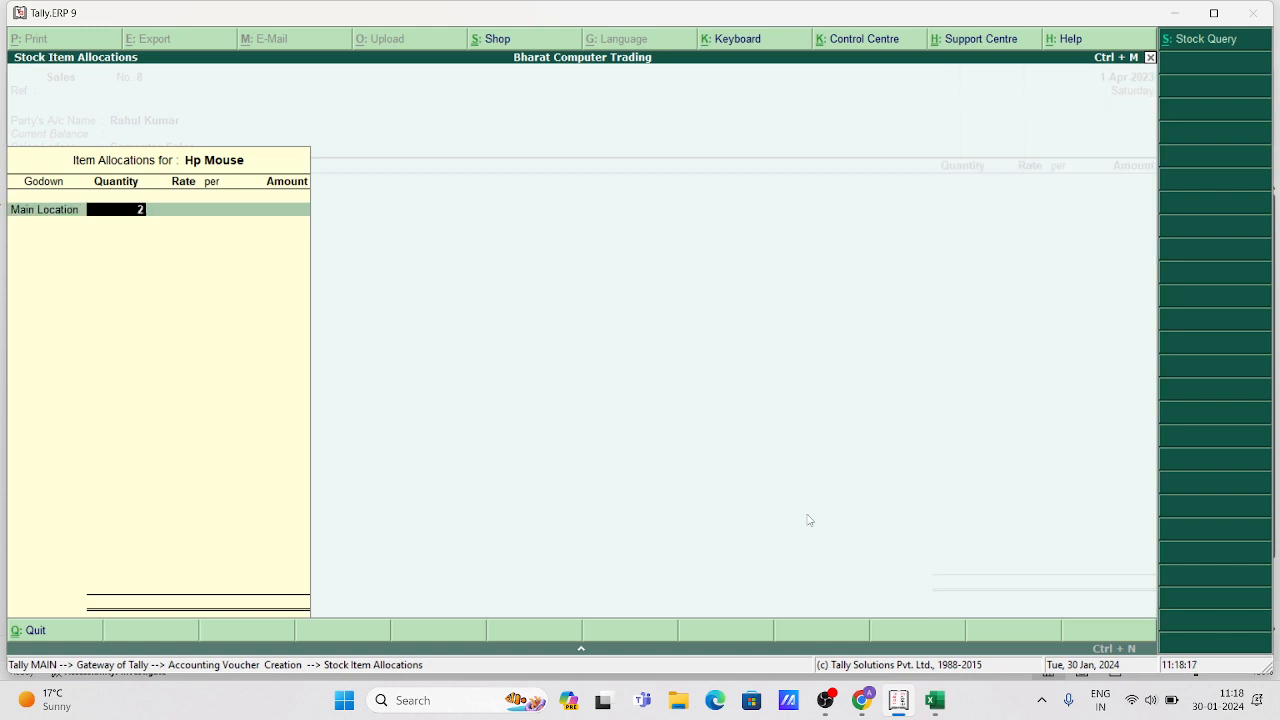
key(Return)
key(Return)
key(Return)
key(Return)
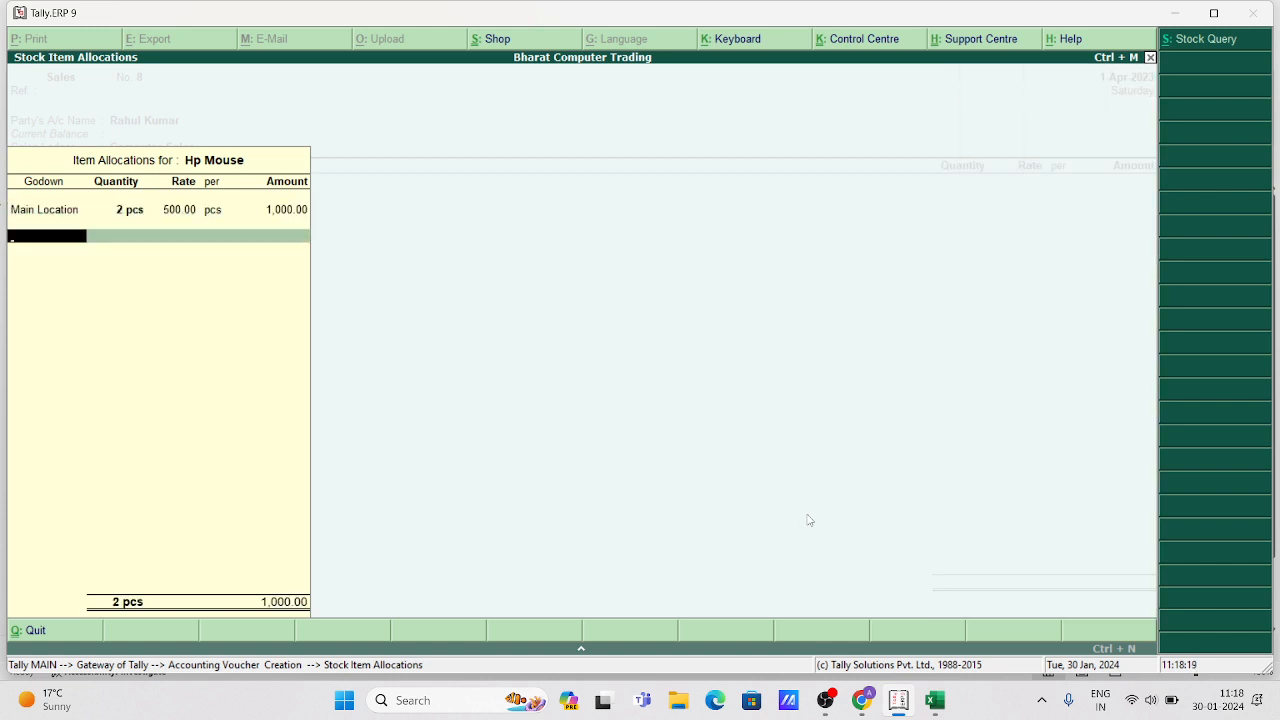
key(Return)
key(Return)
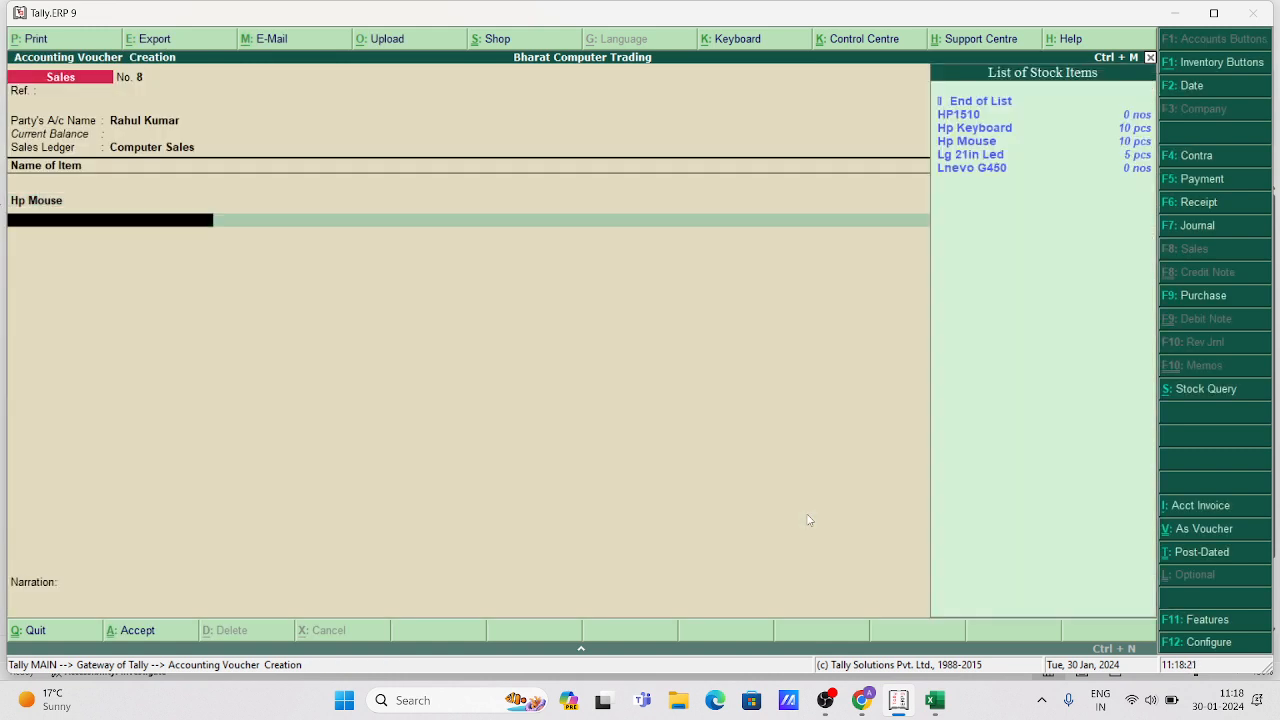
Add Hp Keyboard to the sales voucher with 2 pcs from Main Location at the rate of 550 and end the item list
key(Down)
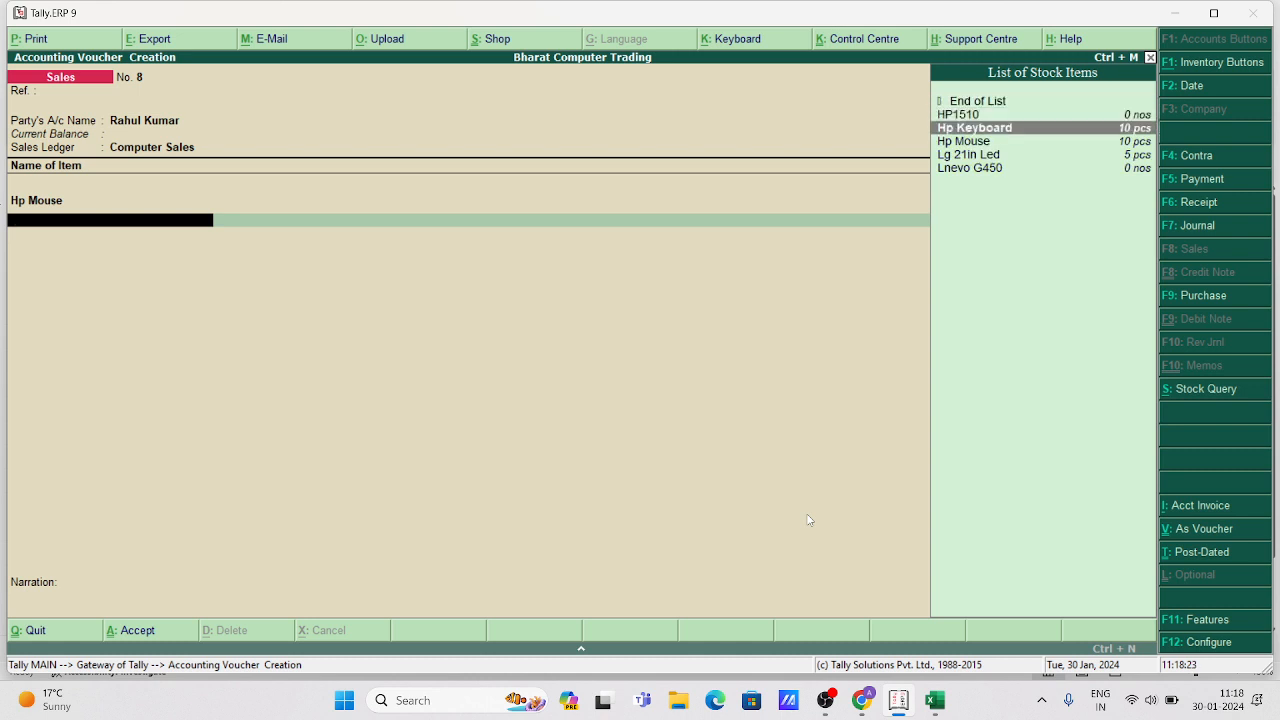
key(Return)
key(Return)
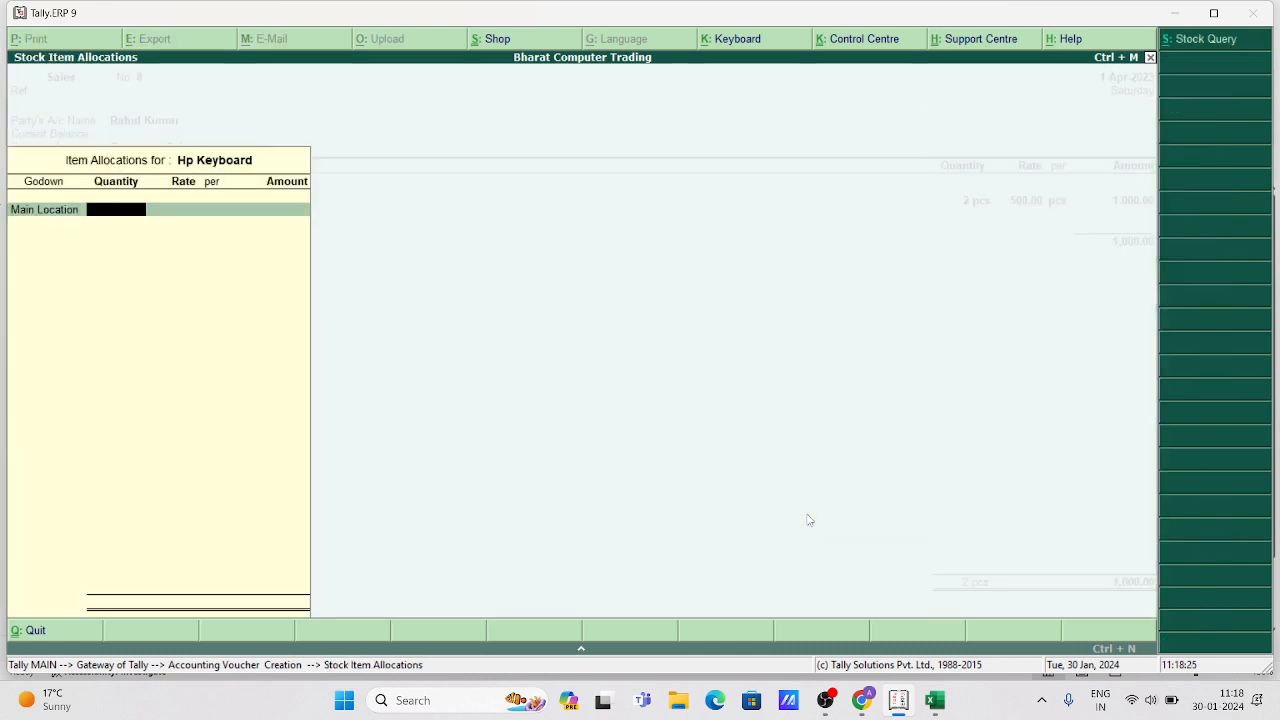
text(2)
key(Return)
key(Return)
key(Return)
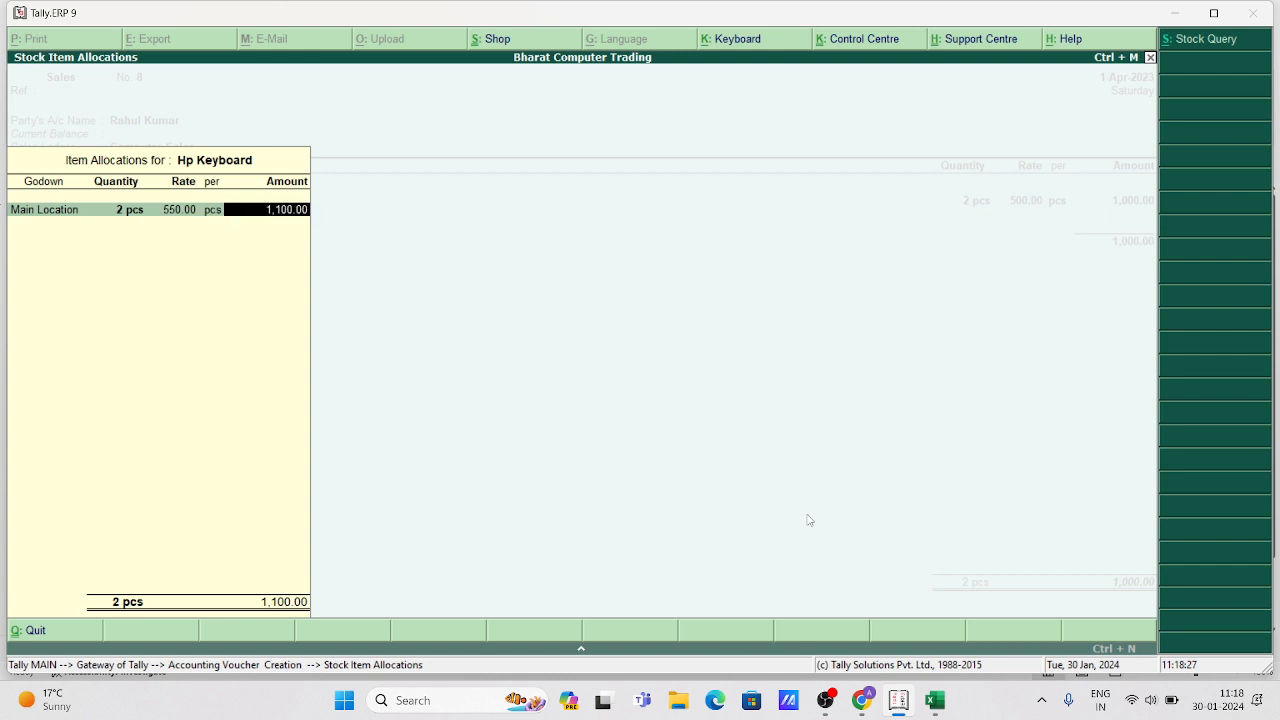
key(Return)
key(Return)
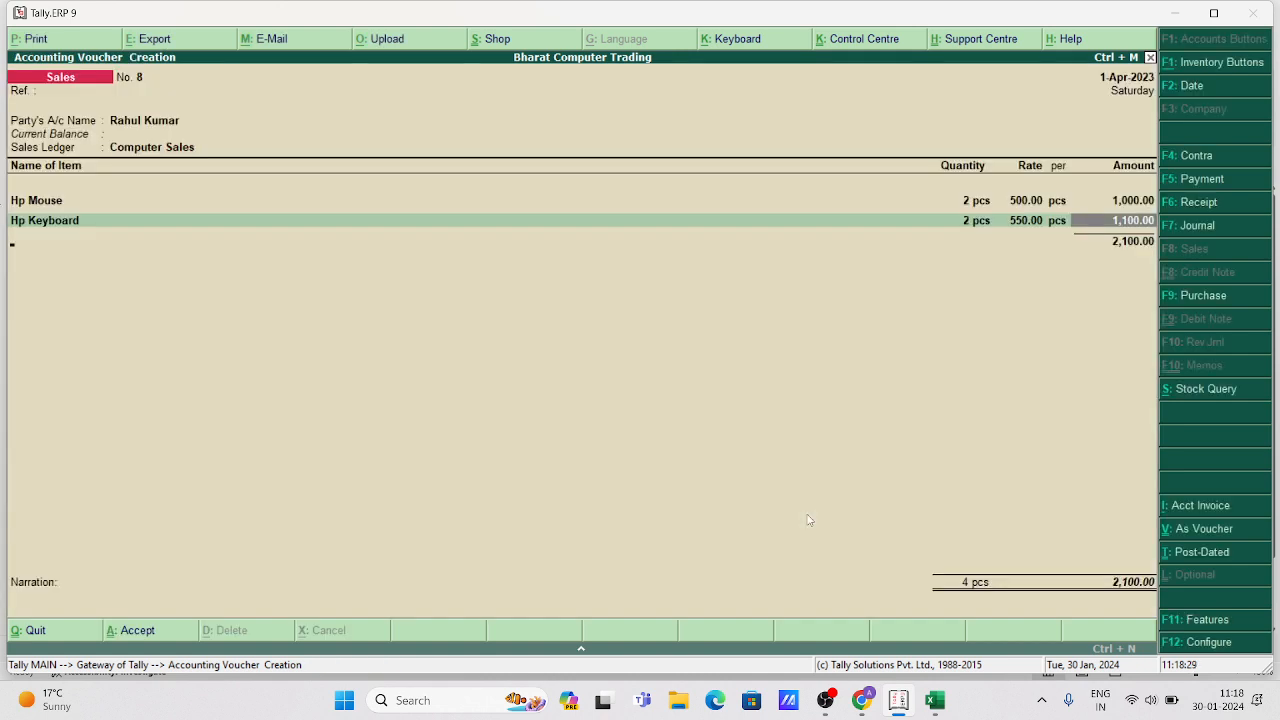
key(Return)
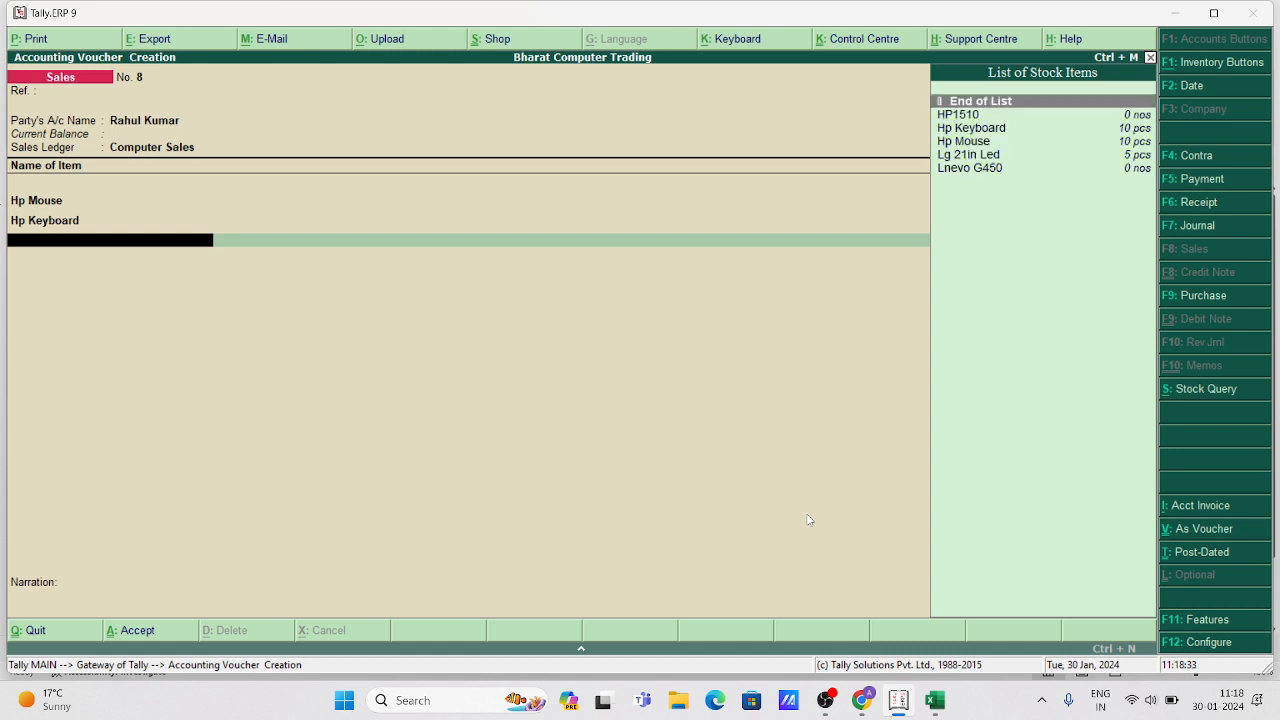
key(Return)
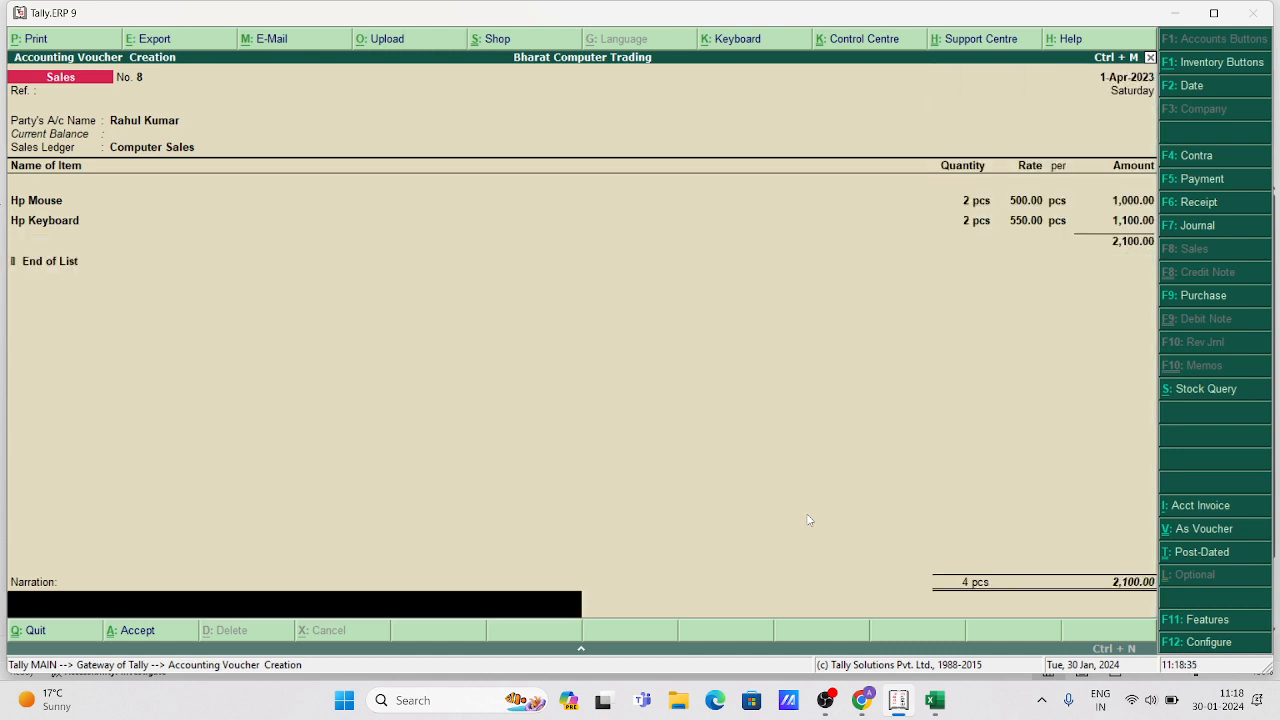
Save the first buyer's sales voucher and start another for the Excel sheet's second buyer, with an empty reference and Computer Sales as ledger
key(Return)
key(Return)
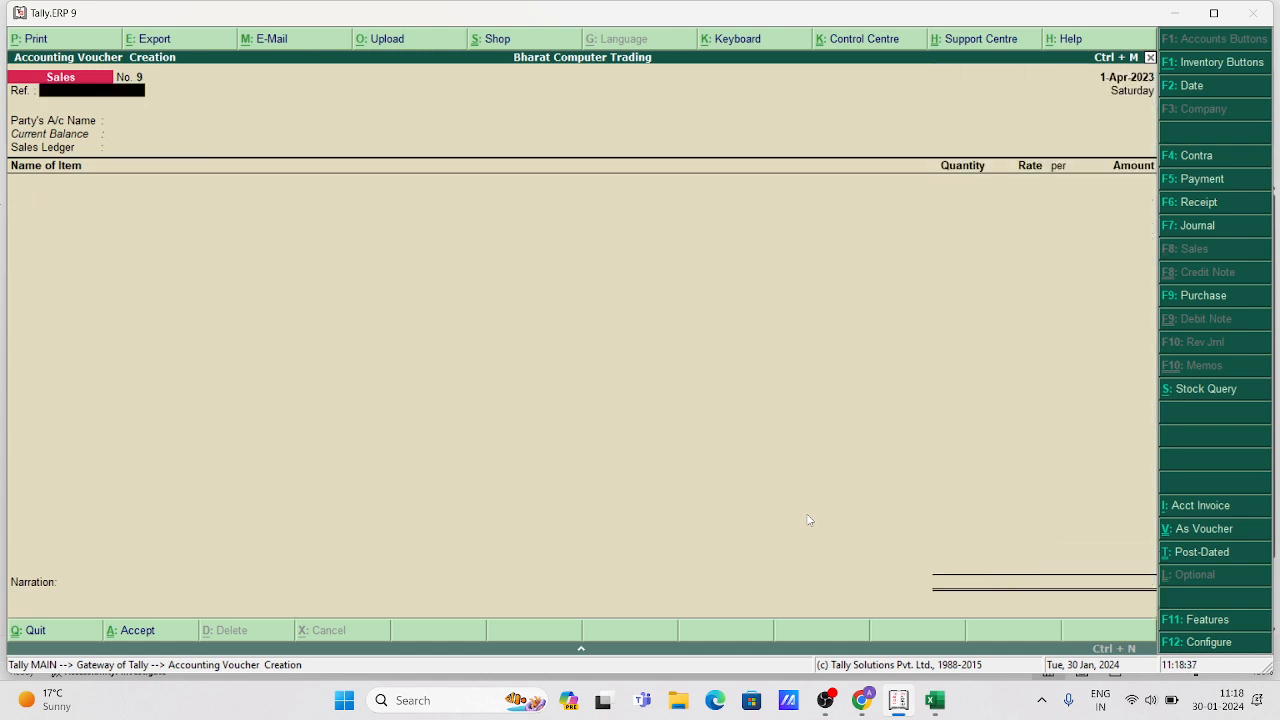
key(Return)
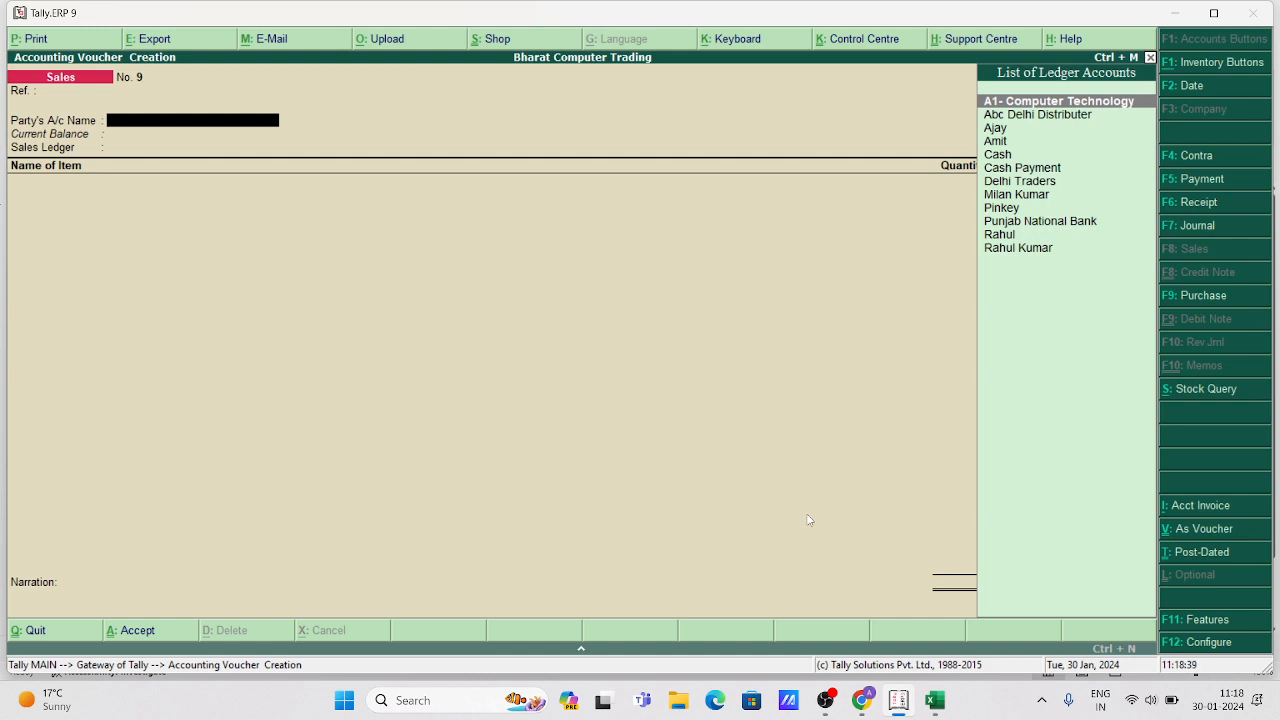
key(Down)
key(Down)
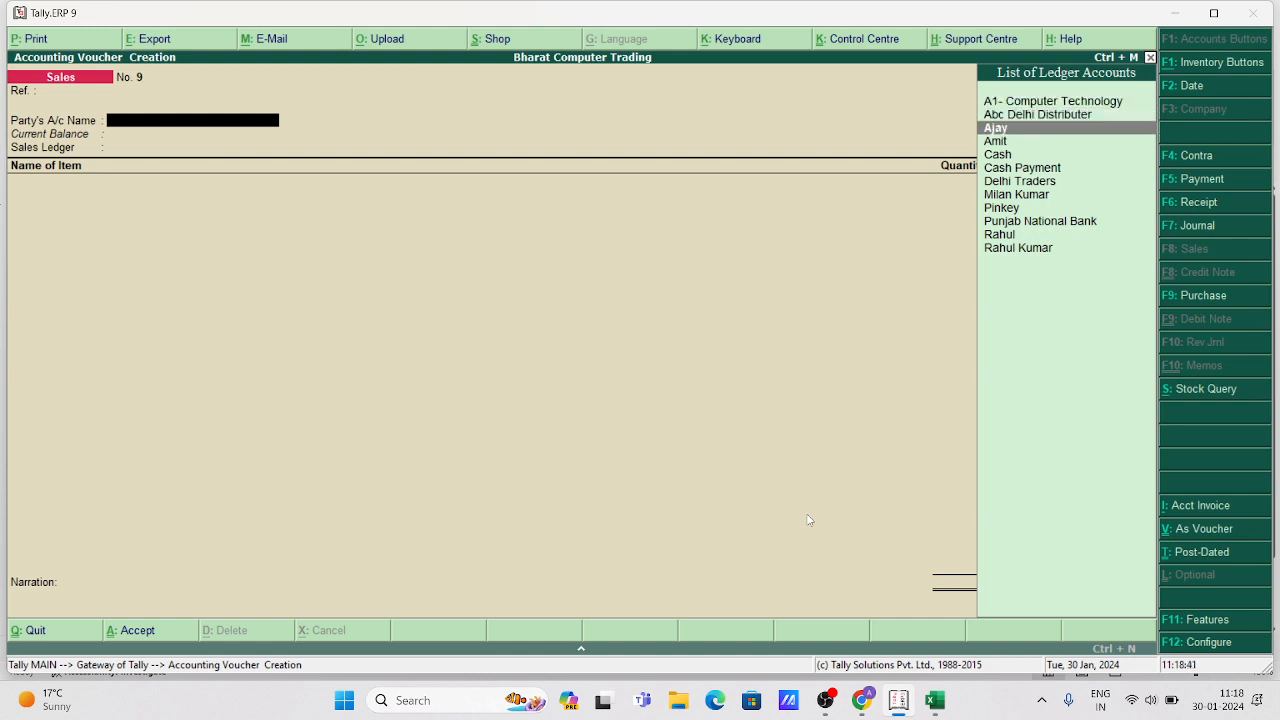
key(Return)
key(ctrl+a)
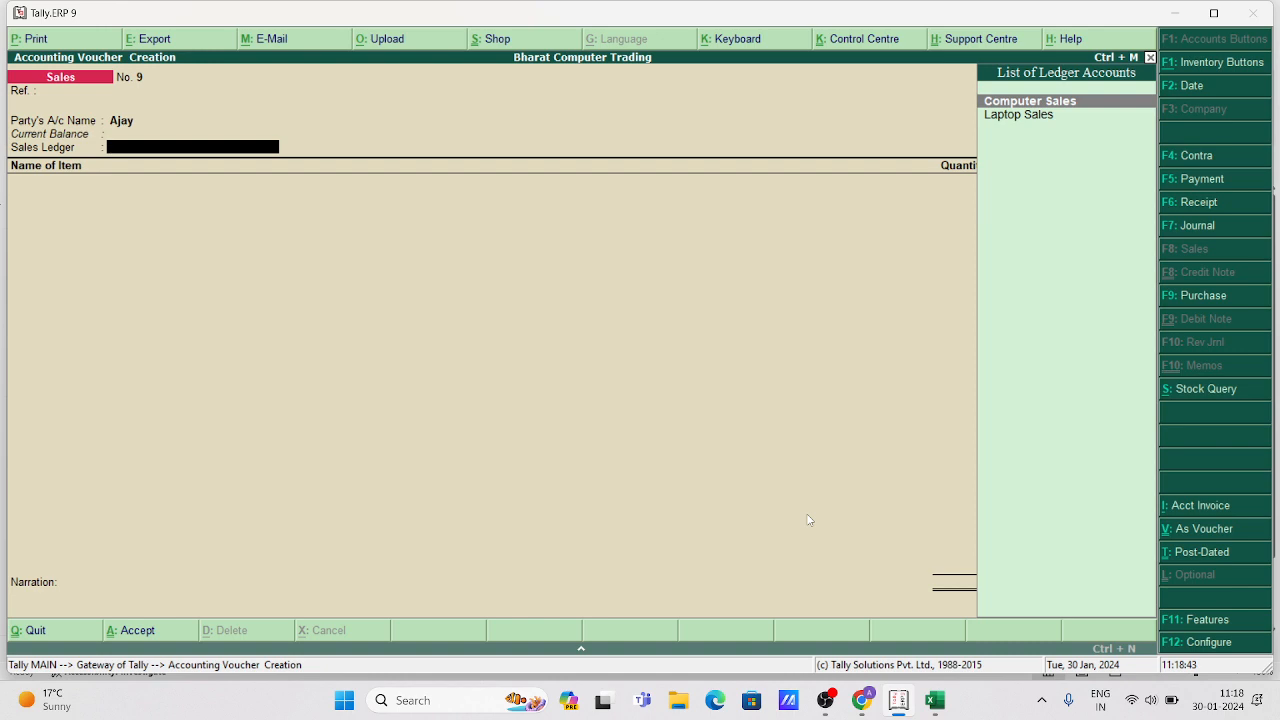
key(Return)
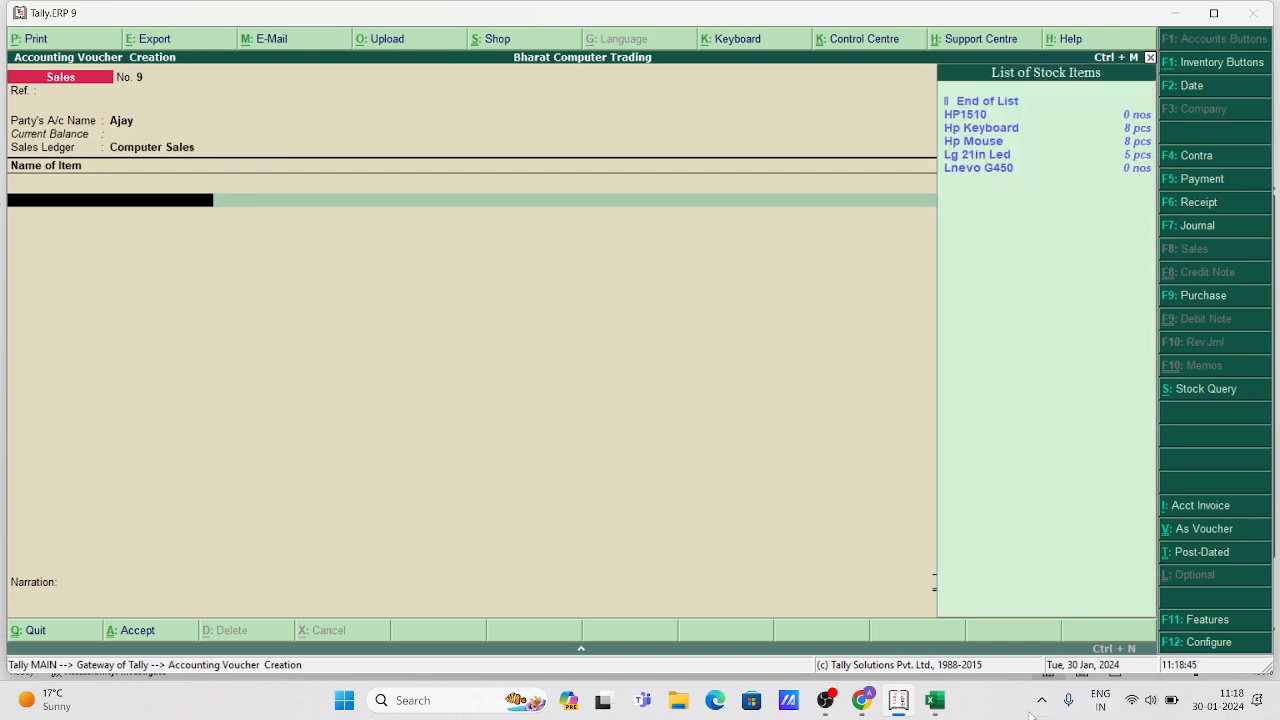
Check the second buyer's quantities in Excel and add Lg 21in Led to the Tally sales voucher: 2 pcs from Main Location at 8,000
click(935, 700)
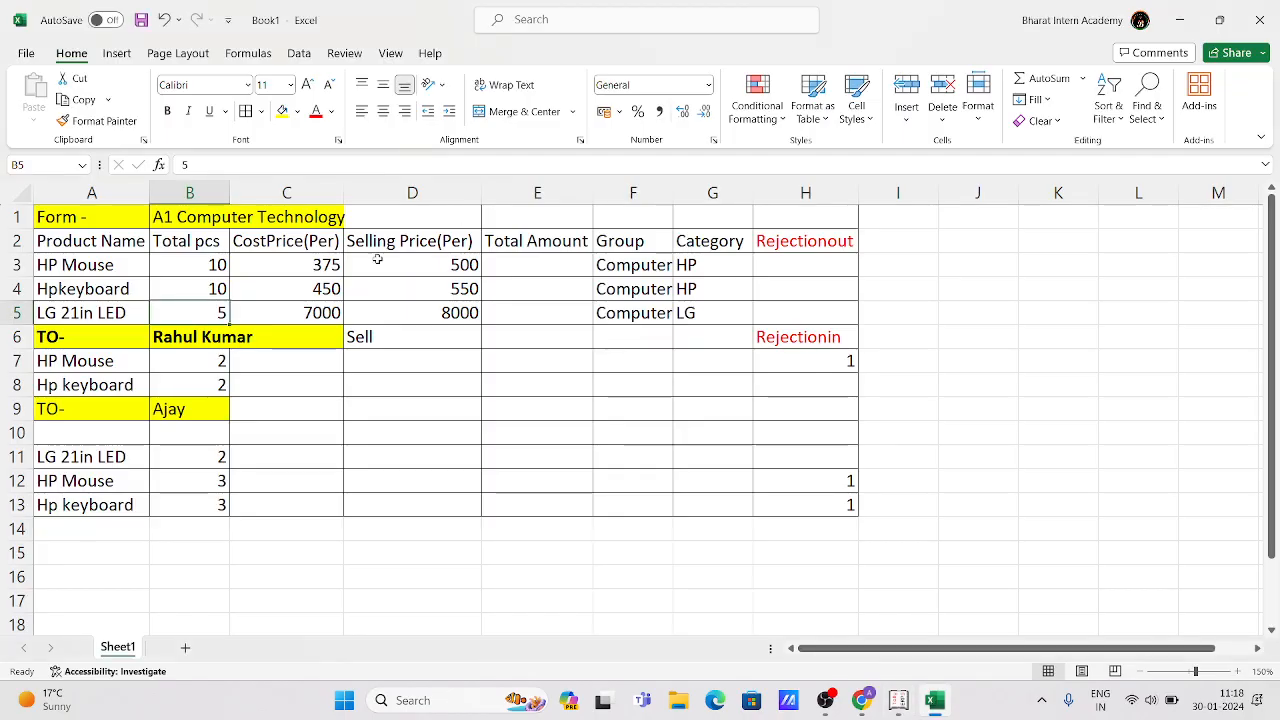
click(208, 459)
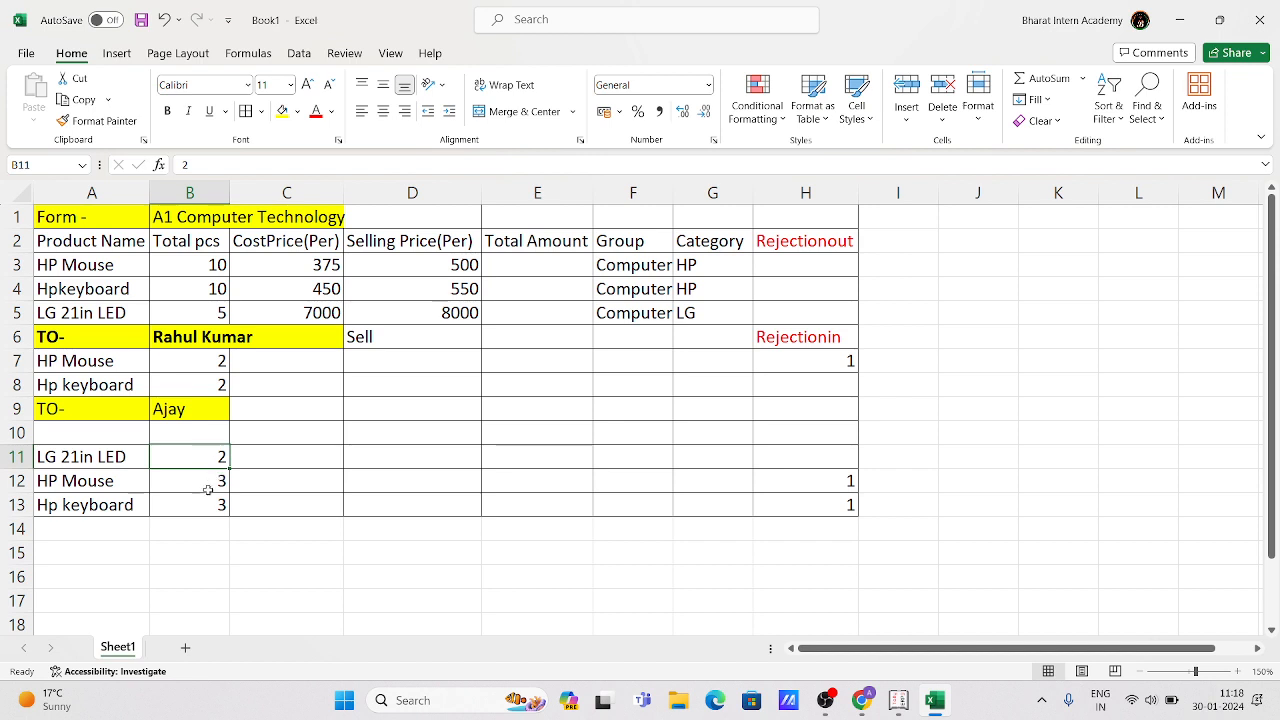
click(214, 487)
click(212, 504)
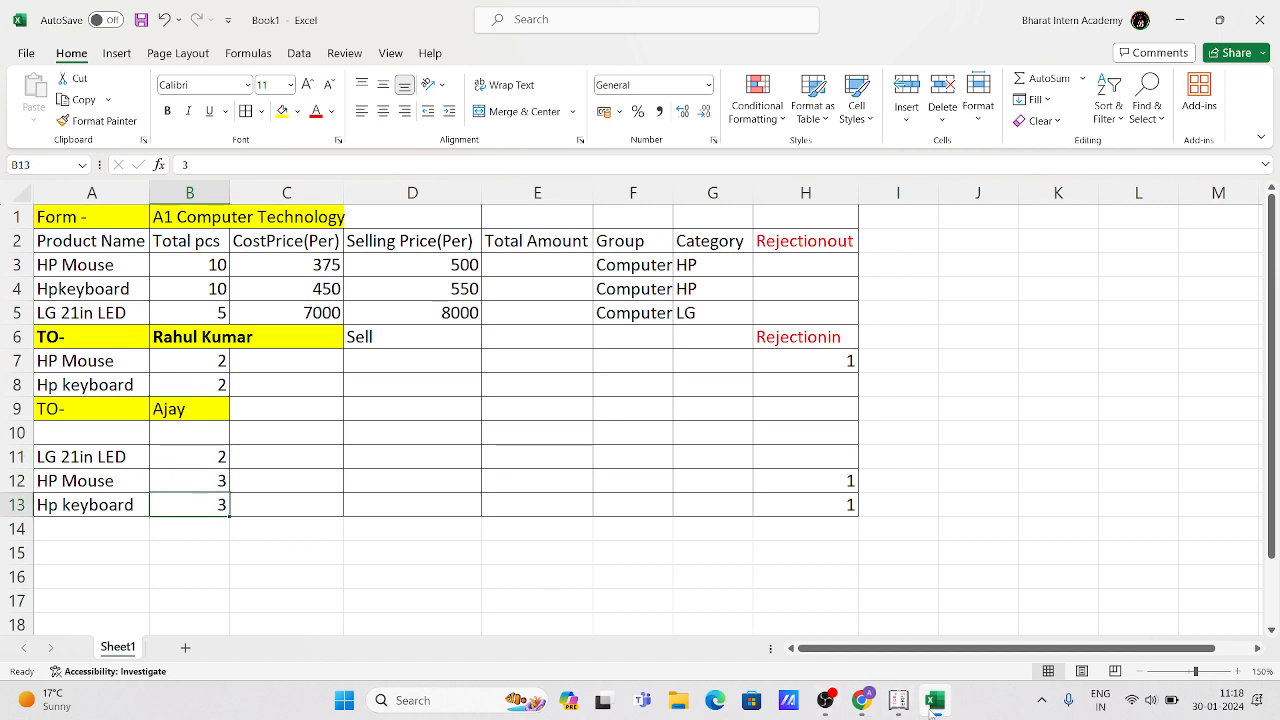
click(898, 700)
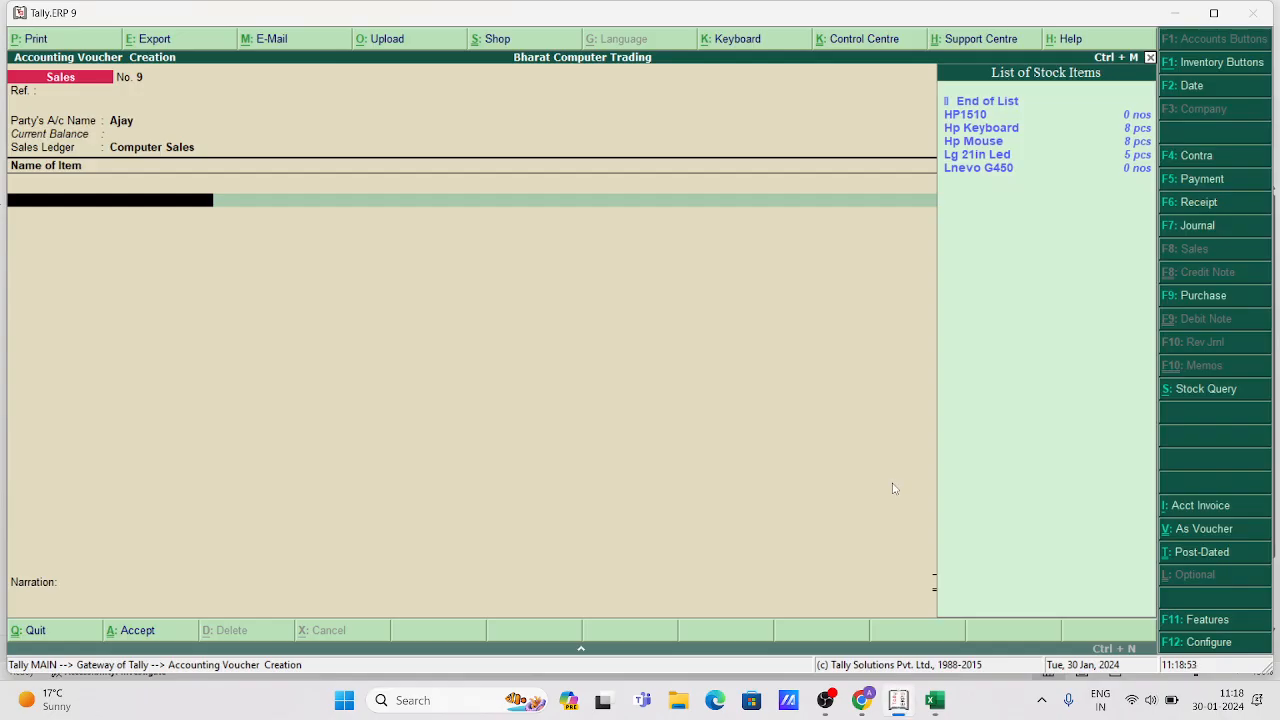
key(Down)
key(Down)
key(Down)
key(Down)
key(Return)
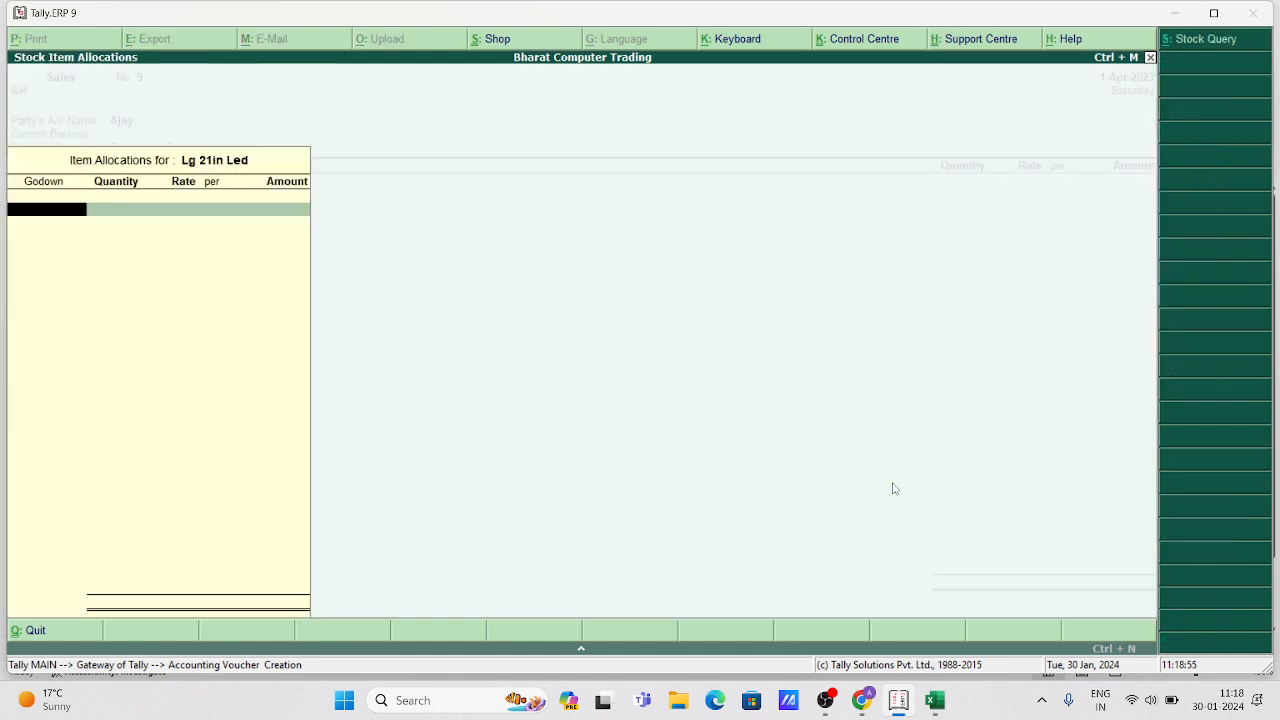
key(Return)
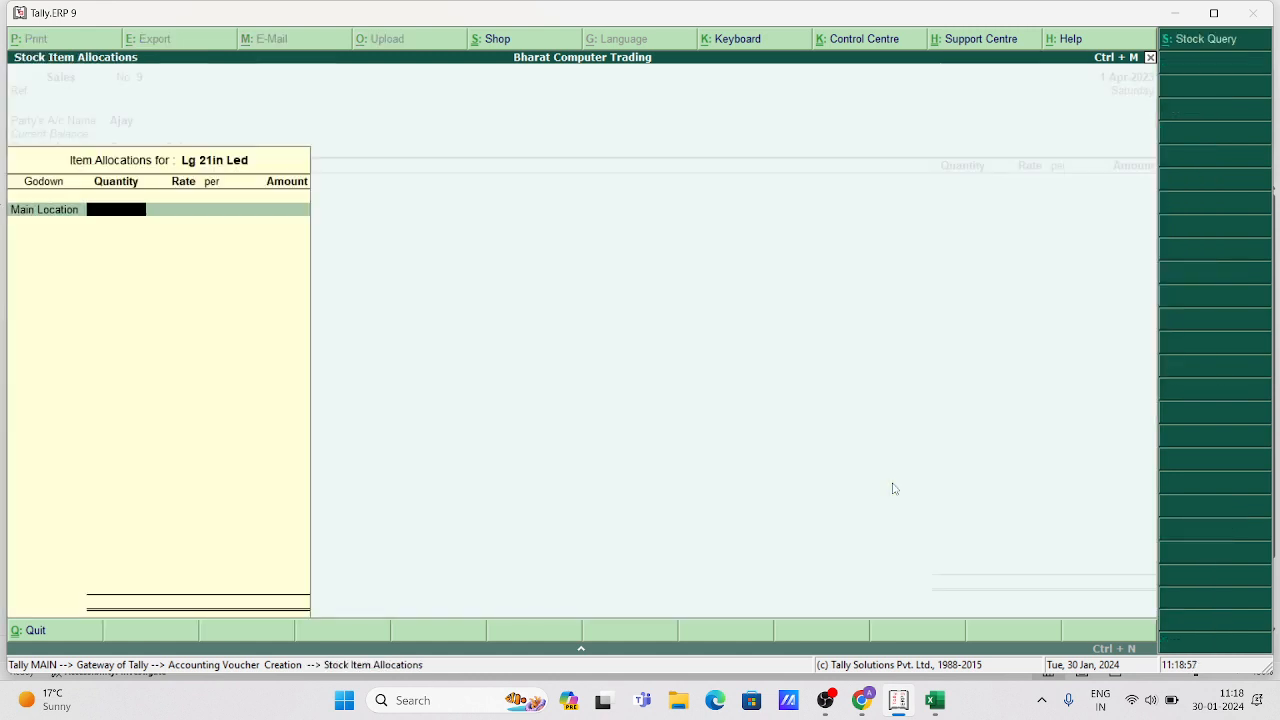
text(2)
key(Return)
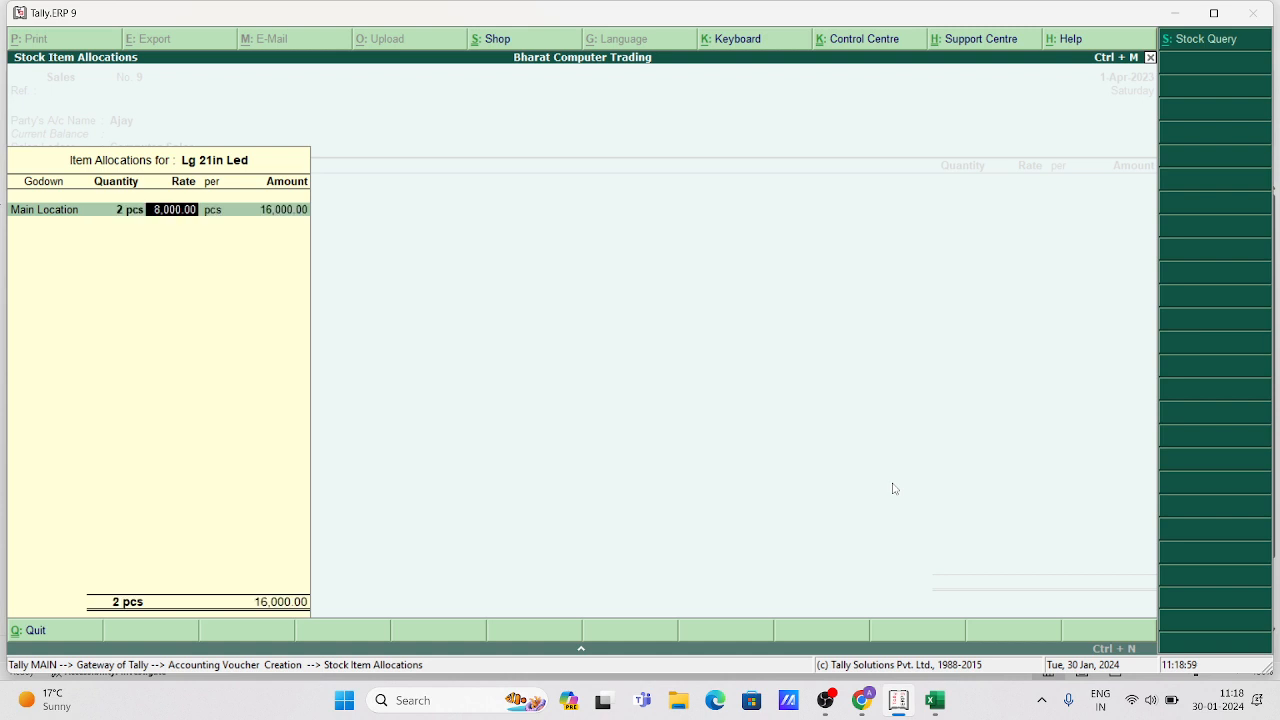
key(Return)
key(Return)
key(Return)
key(Return)
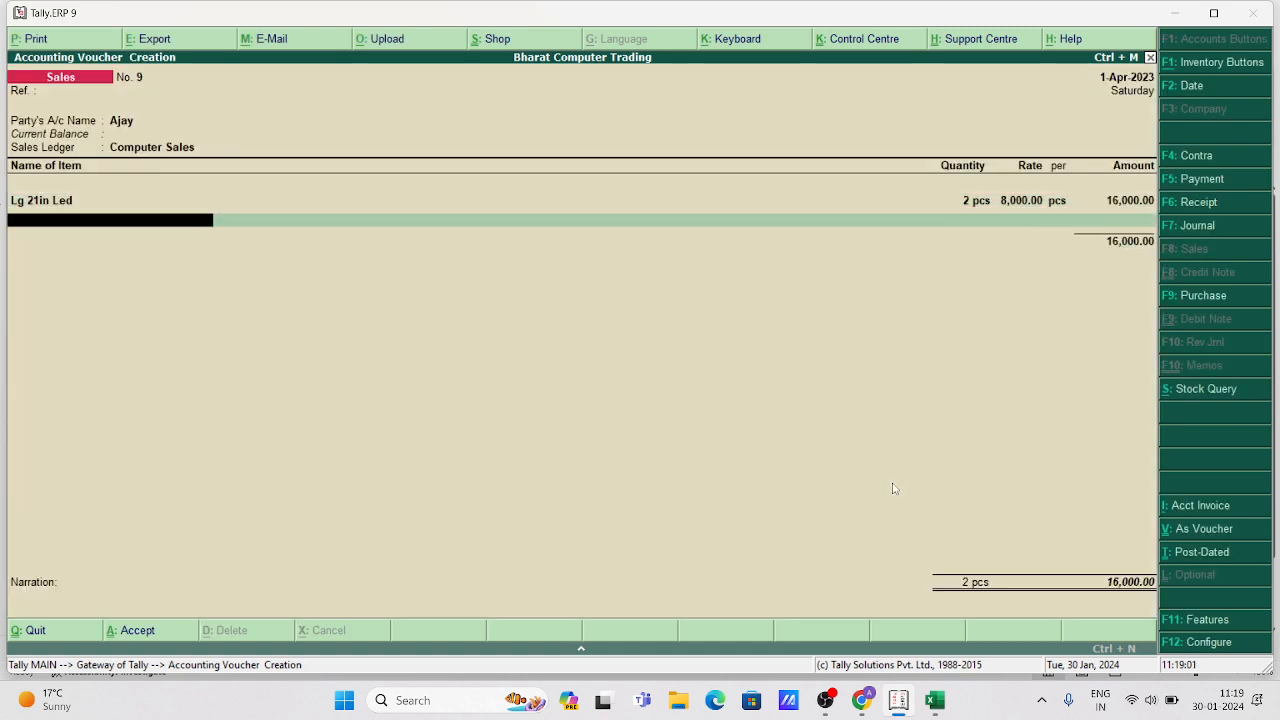
Add Hp Mouse to the second buyer's sales voucher with 2 pcs from Main Location at the rate of 500
key(Down)
key(Down)
key(Down)
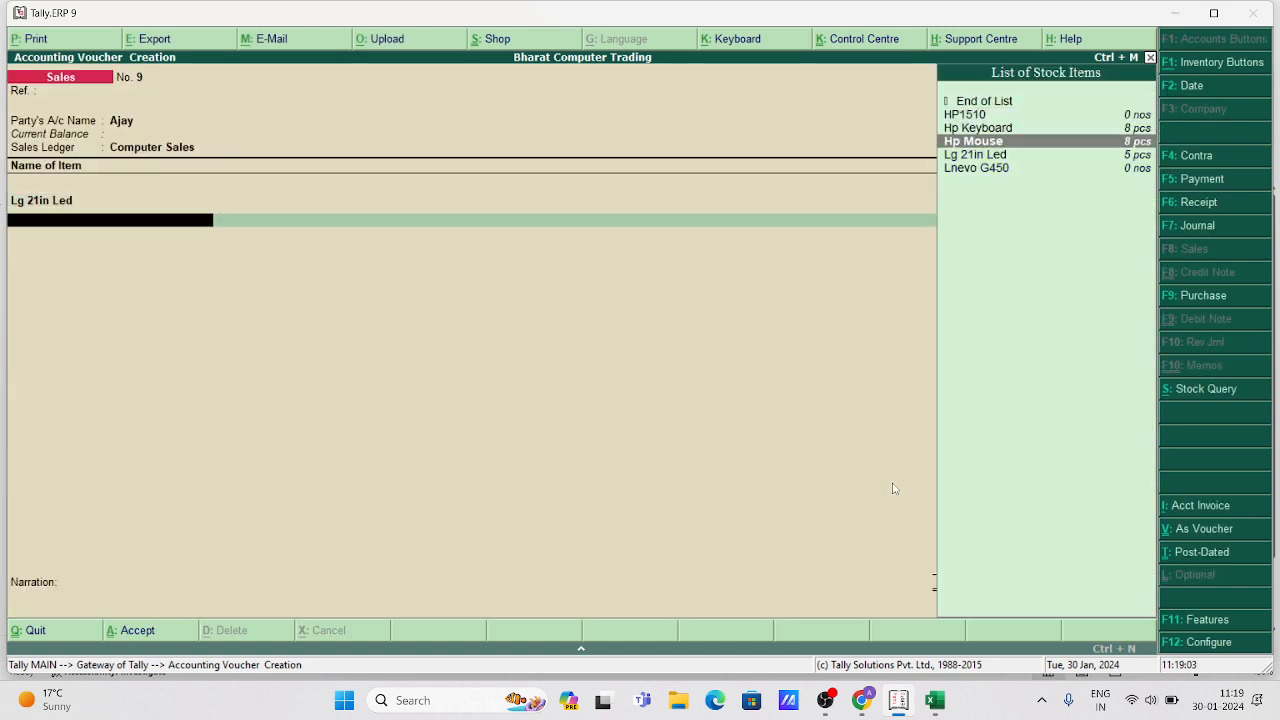
key(Return)
key(Return)
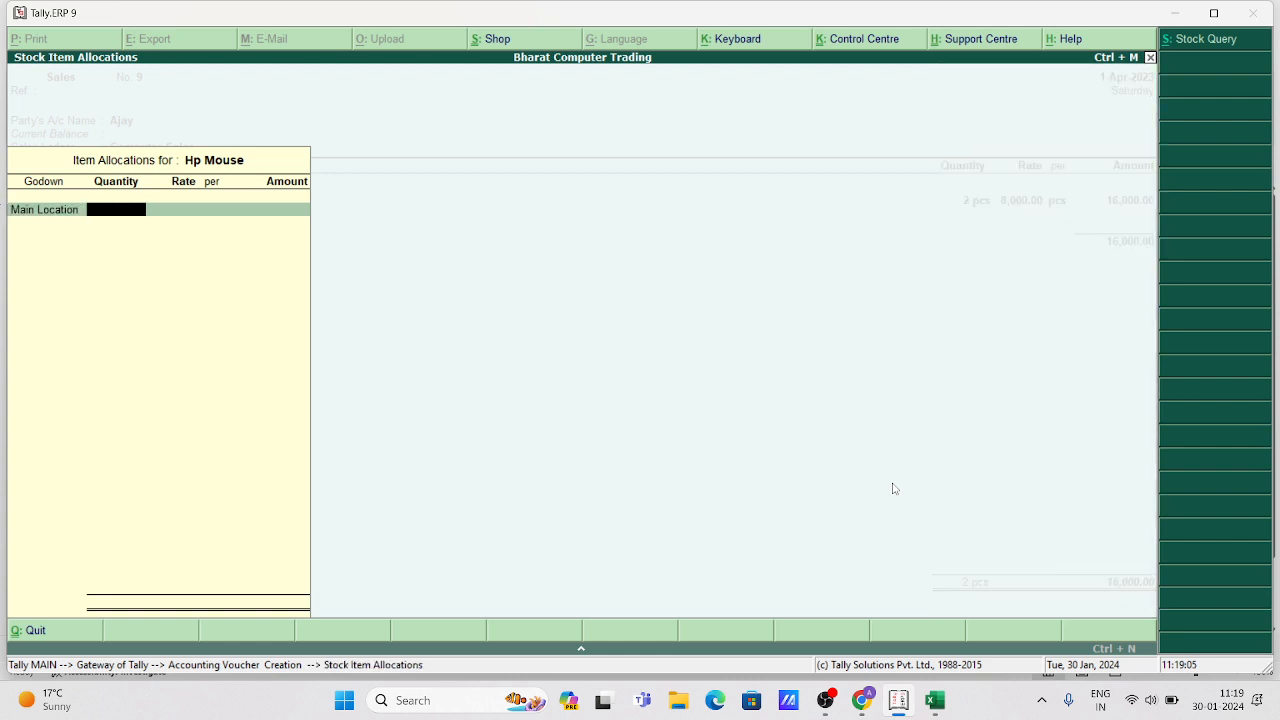
text(2)
key(Return)
key(Return)
key(Return)
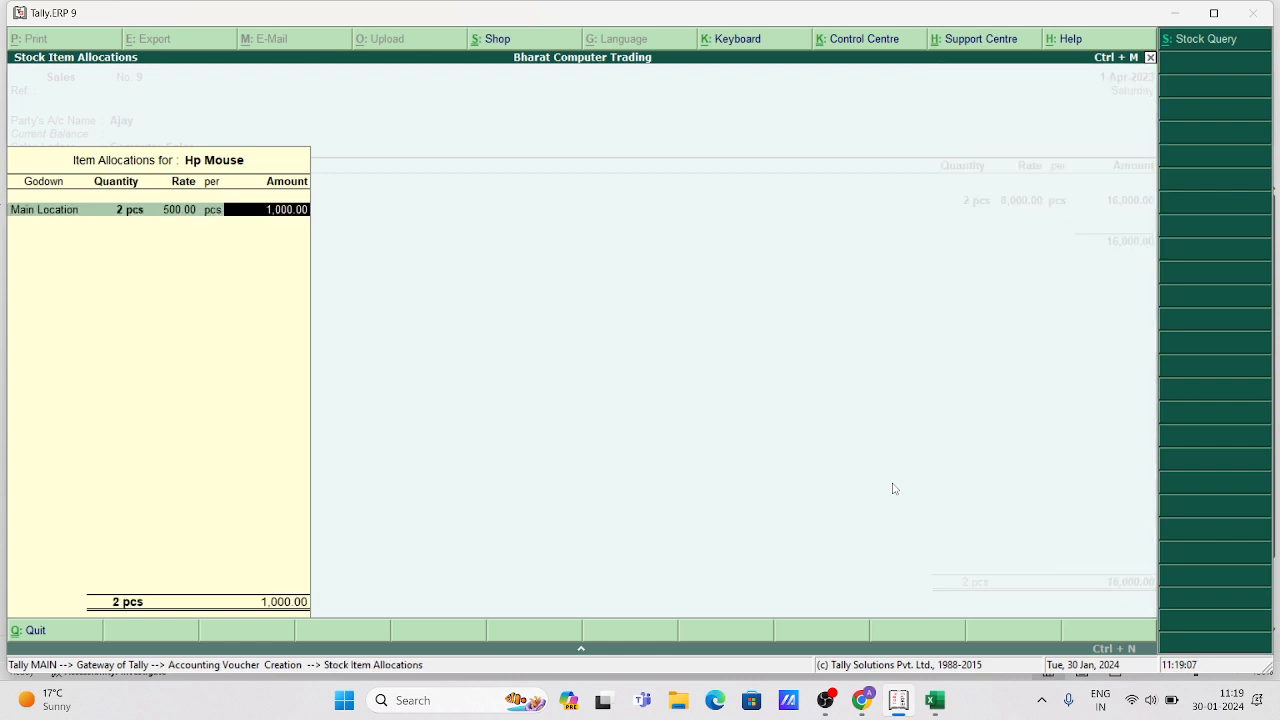
key(Return)
key(Return)
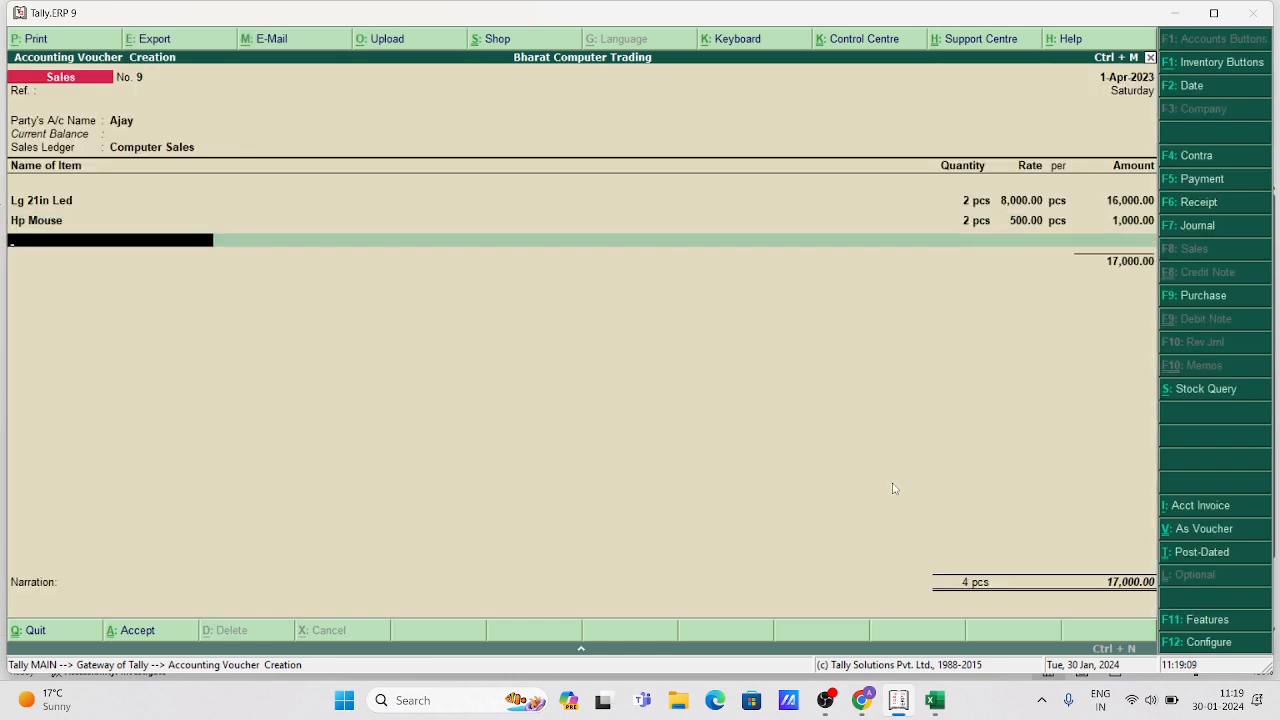
Add Hp Keyboard to the second buyer's sales voucher with 2 pcs from Main Location at the rate of 550
key(Down)
key(Down)
key(Down)
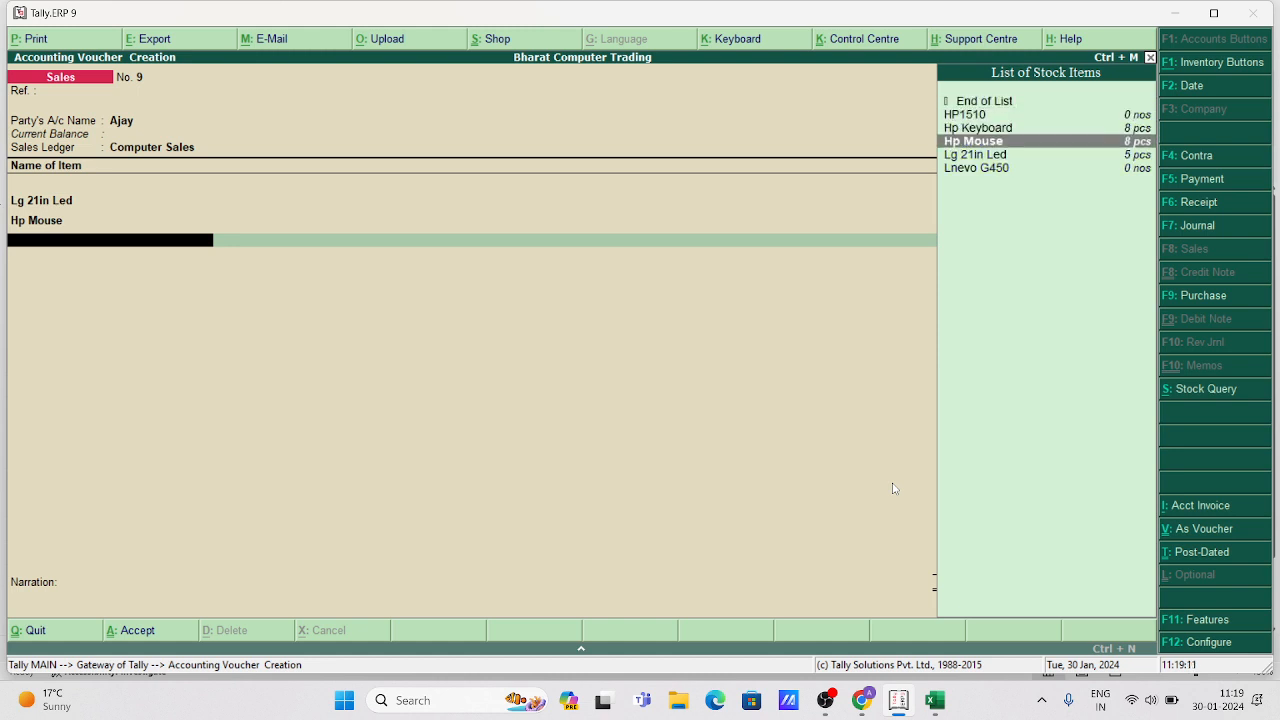
key(Up)
key(Return)
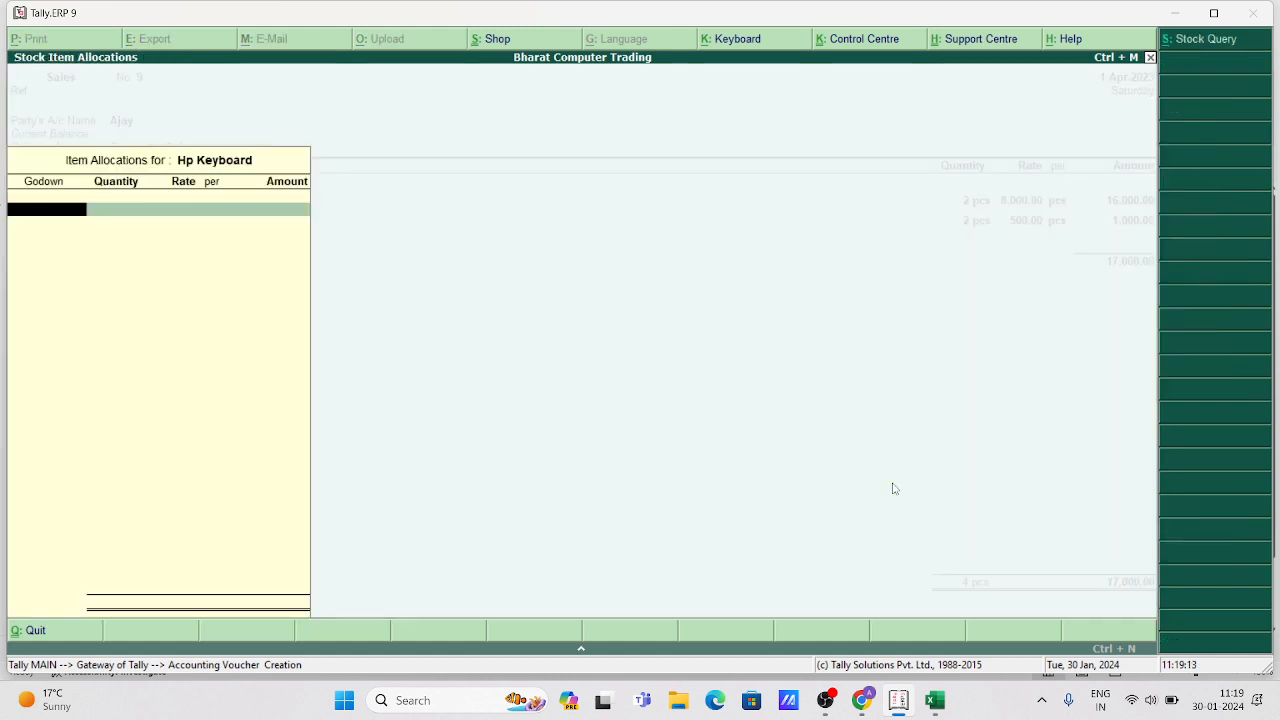
key(Return)
text(2)
key(Return)
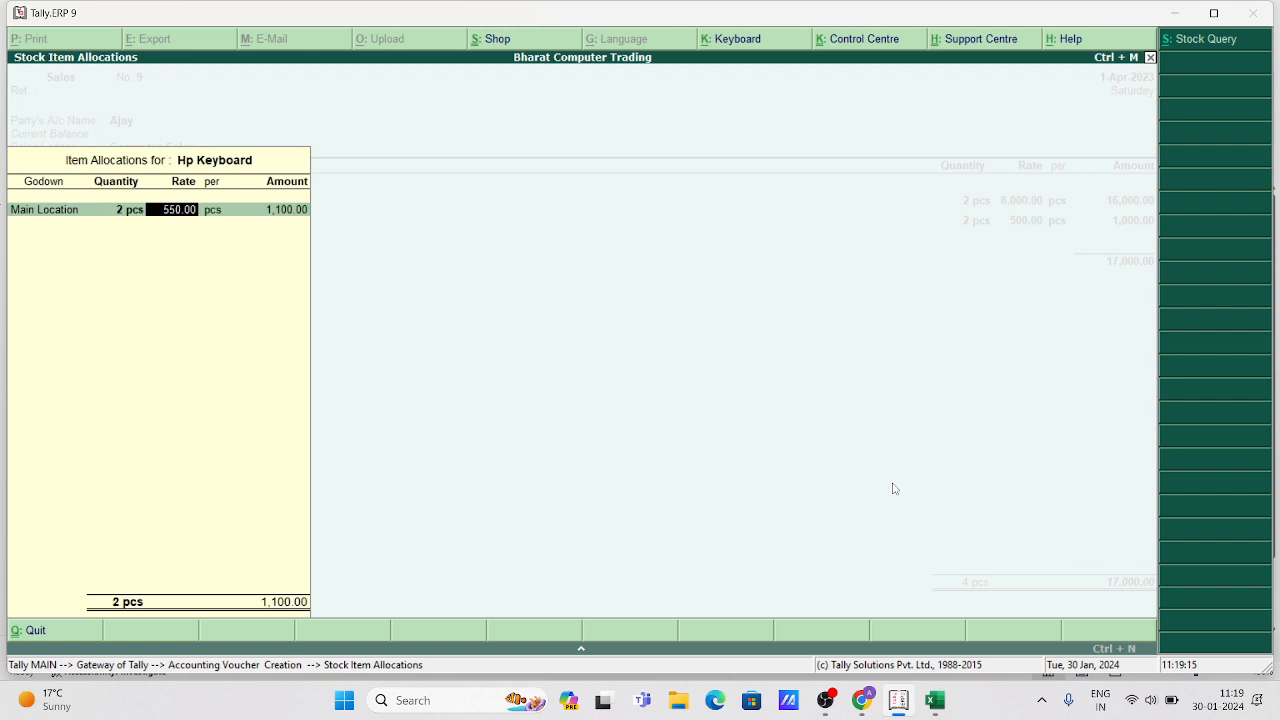
key(Return)
key(Return)
key(Return)
key(Return)
End the item list, save the second buyer's sales voucher without narration, and open a new receipt voucher
key(Return)
key(Return)
key(Return)
key(Return)
key(Return)
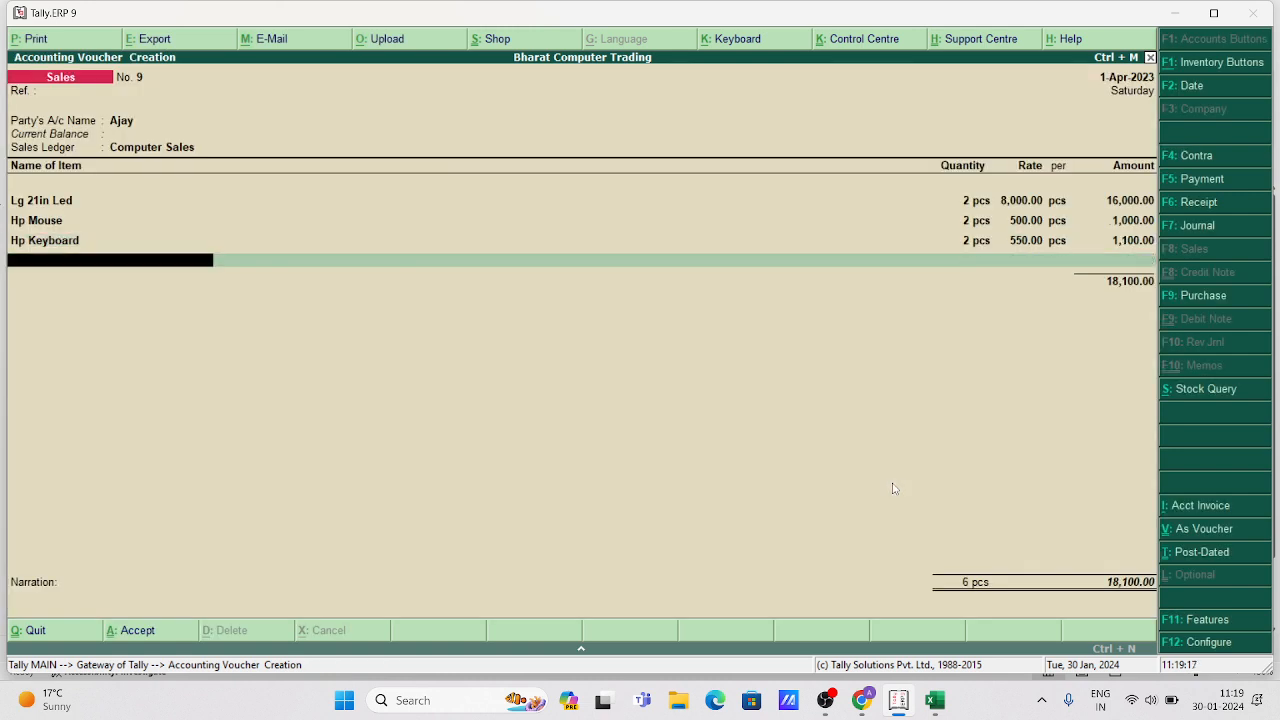
key(Return)
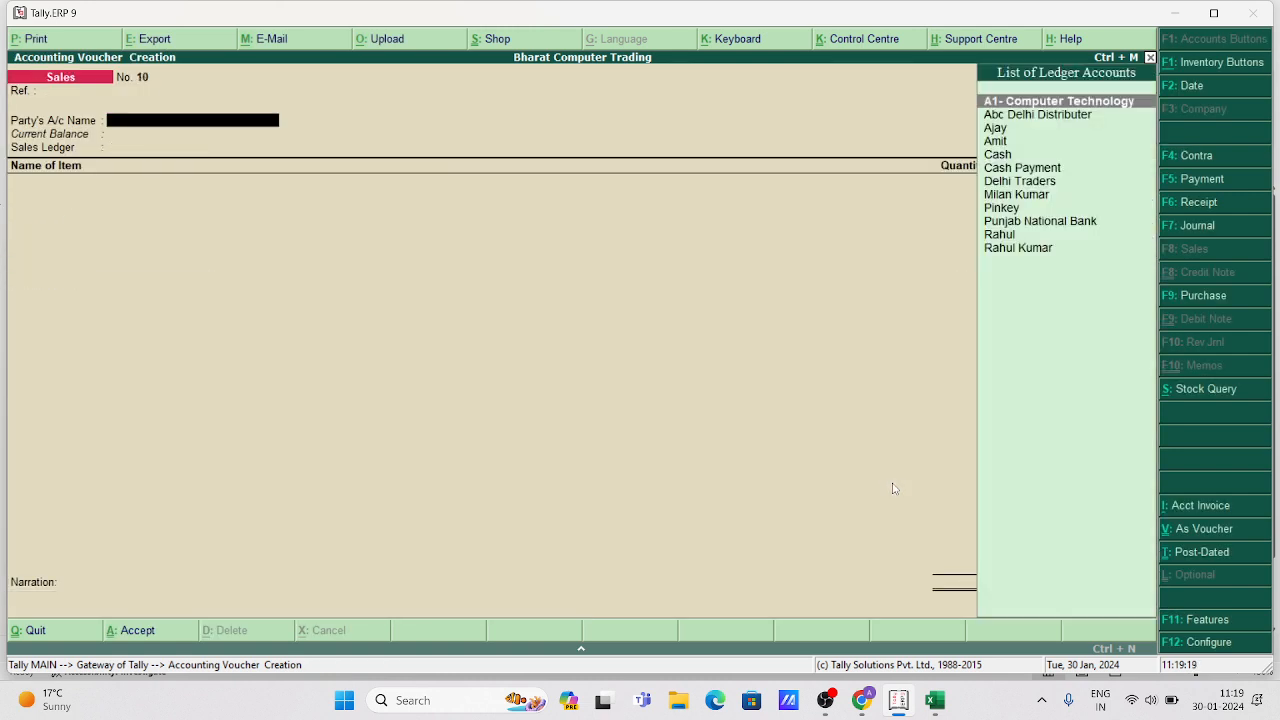
key(Escape)
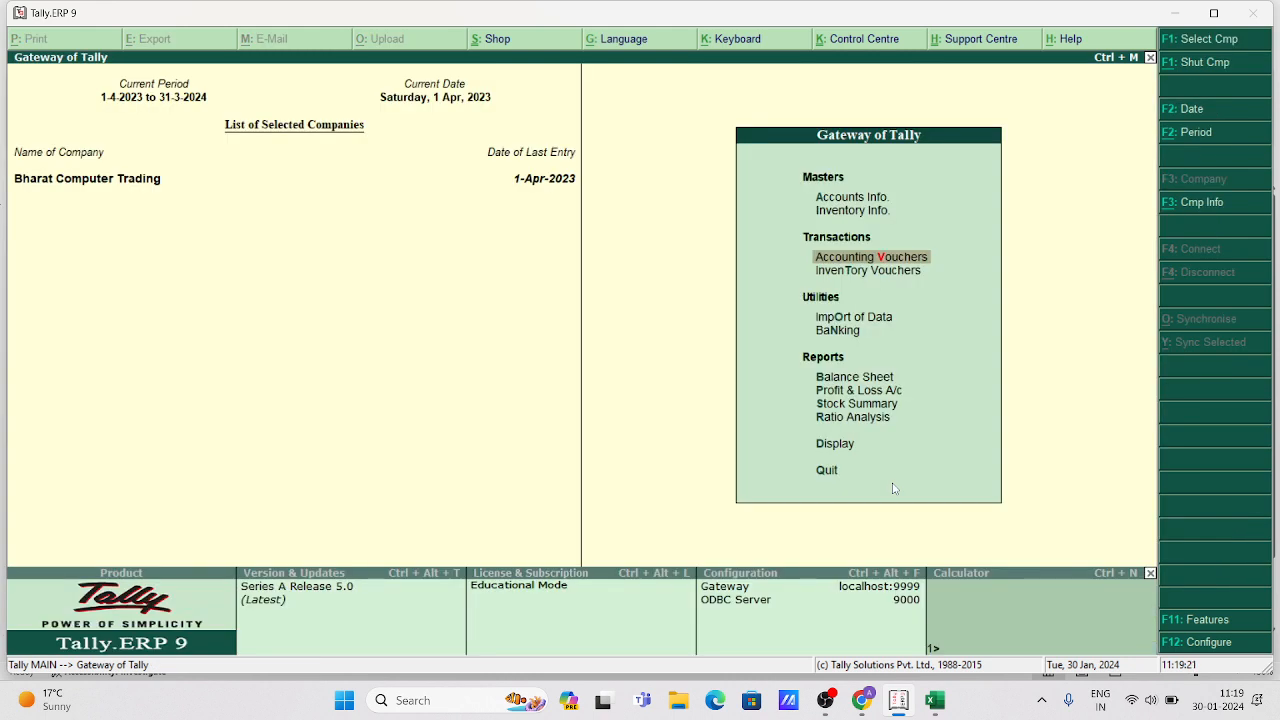
key(Return)
key(F6)
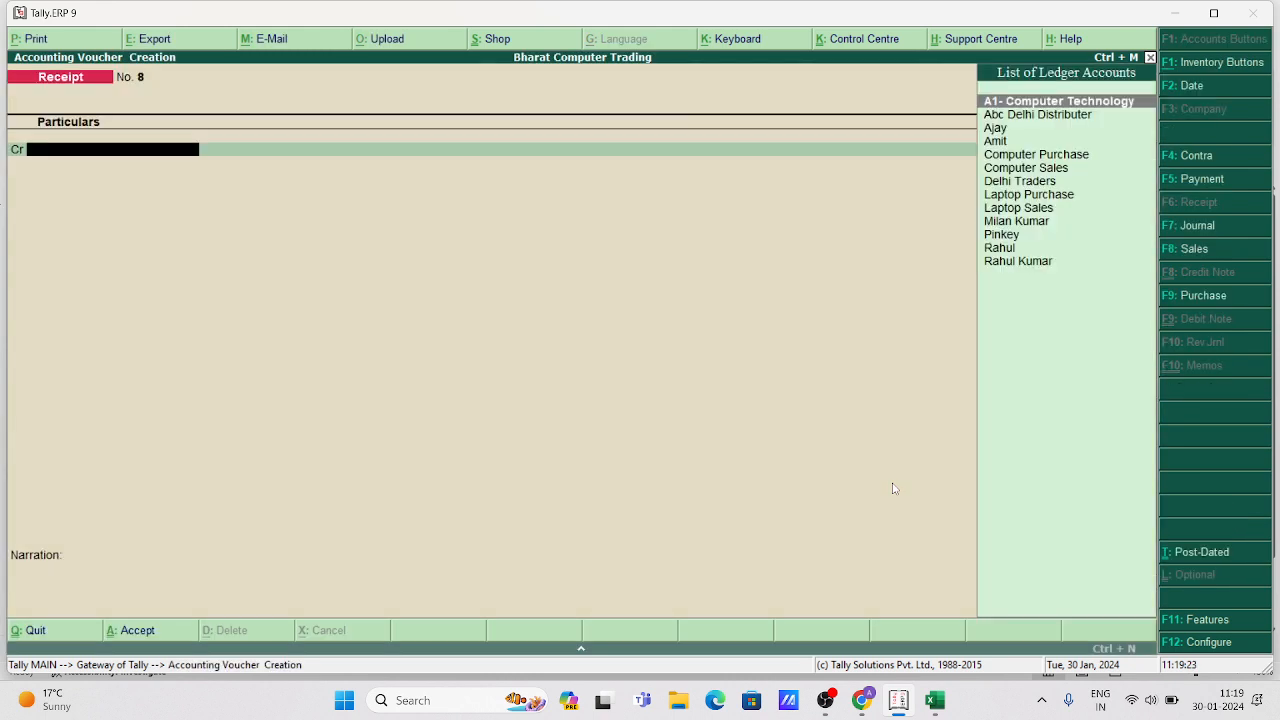
Credit 2,100 to the first buyer's ledger in the receipt voucher, skipping the inventory allocations
key(Down)
key(Down)
key(Down)
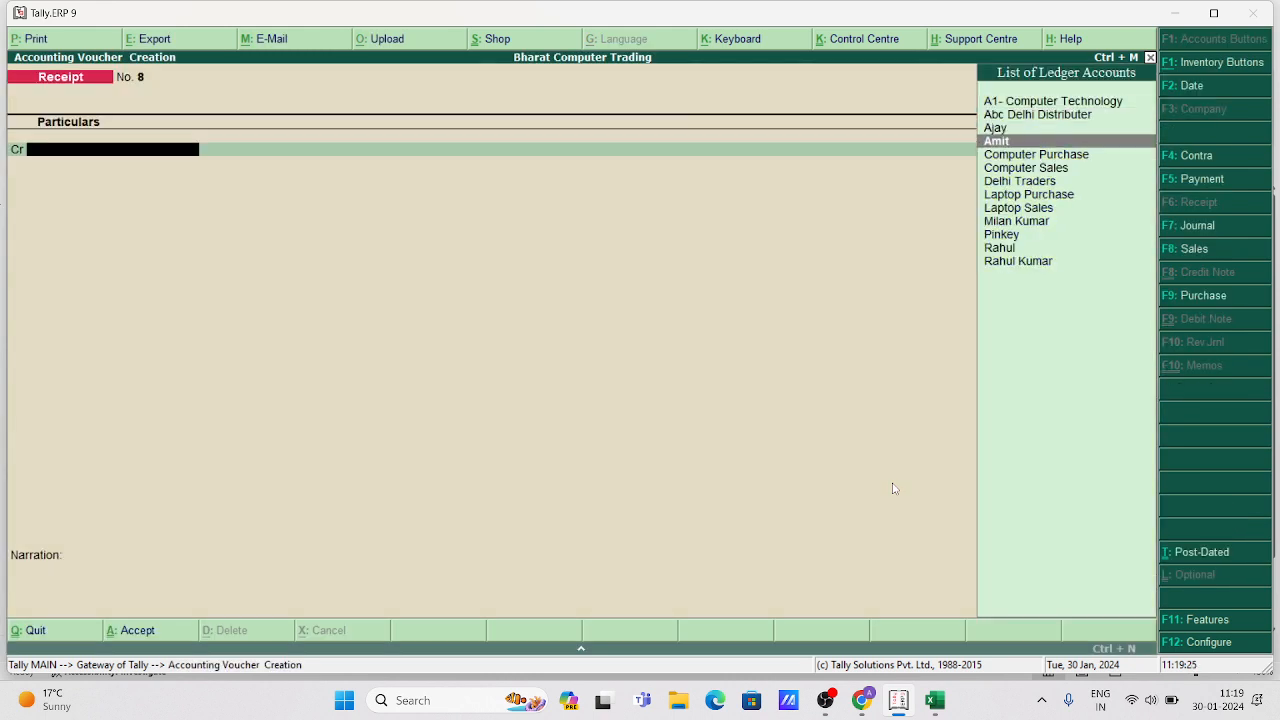
key(Up)
text(R)
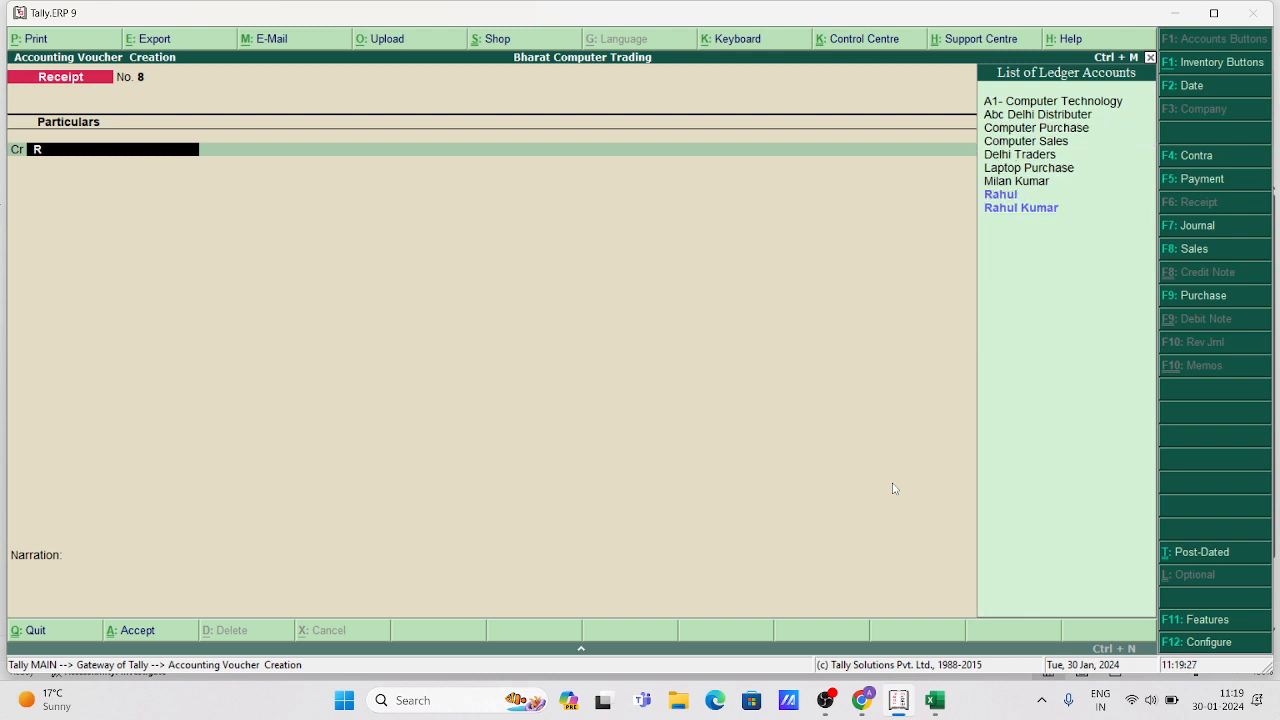
key(Down)
key(Return)
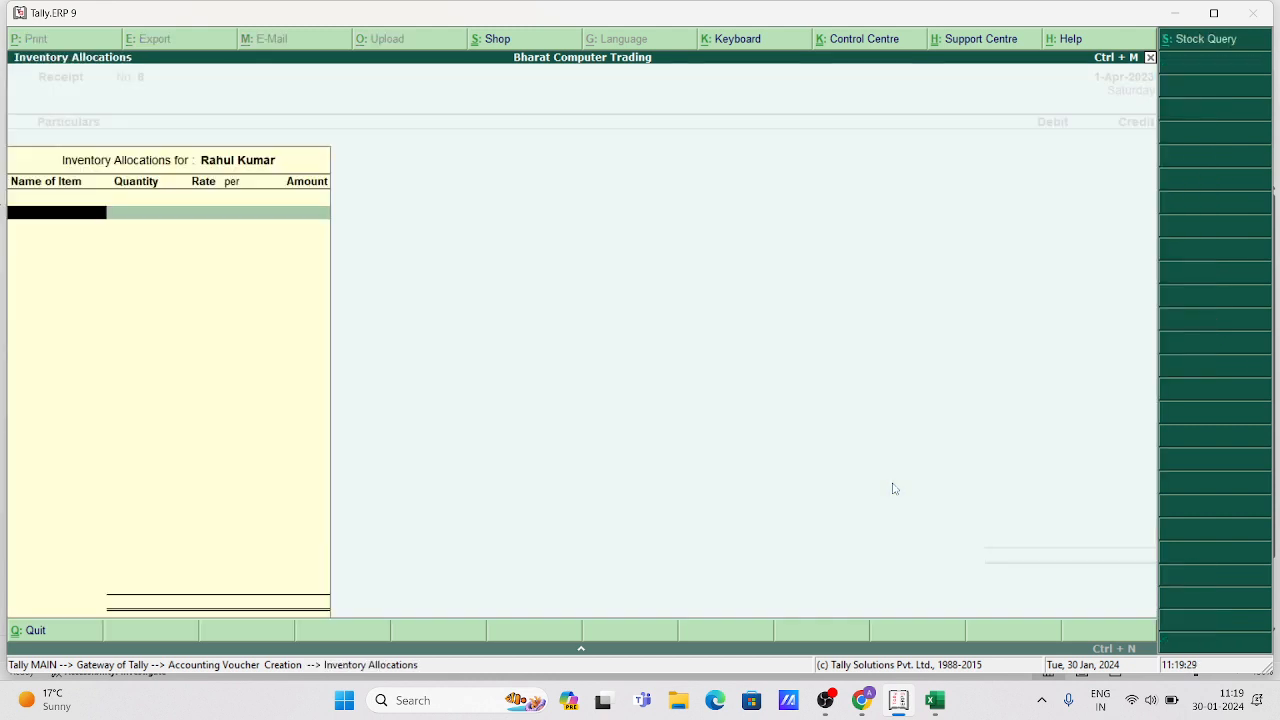
key(Escape)
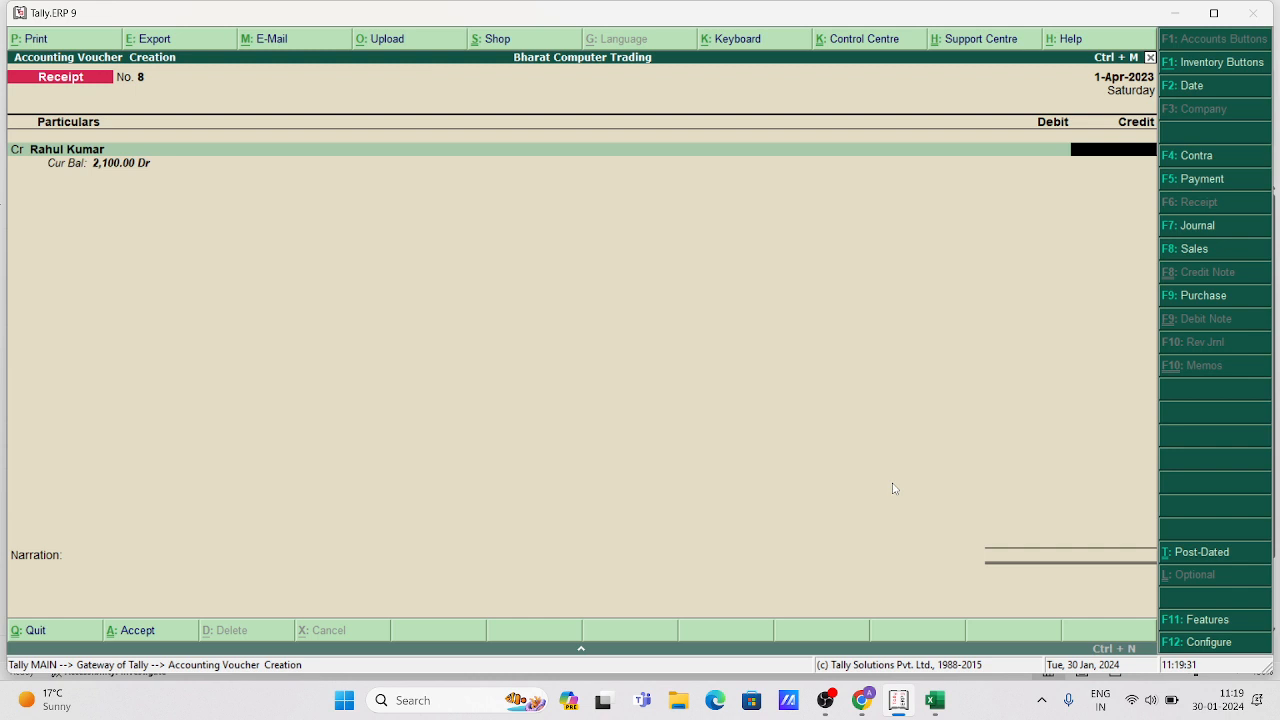
text(2100)
key(Return)
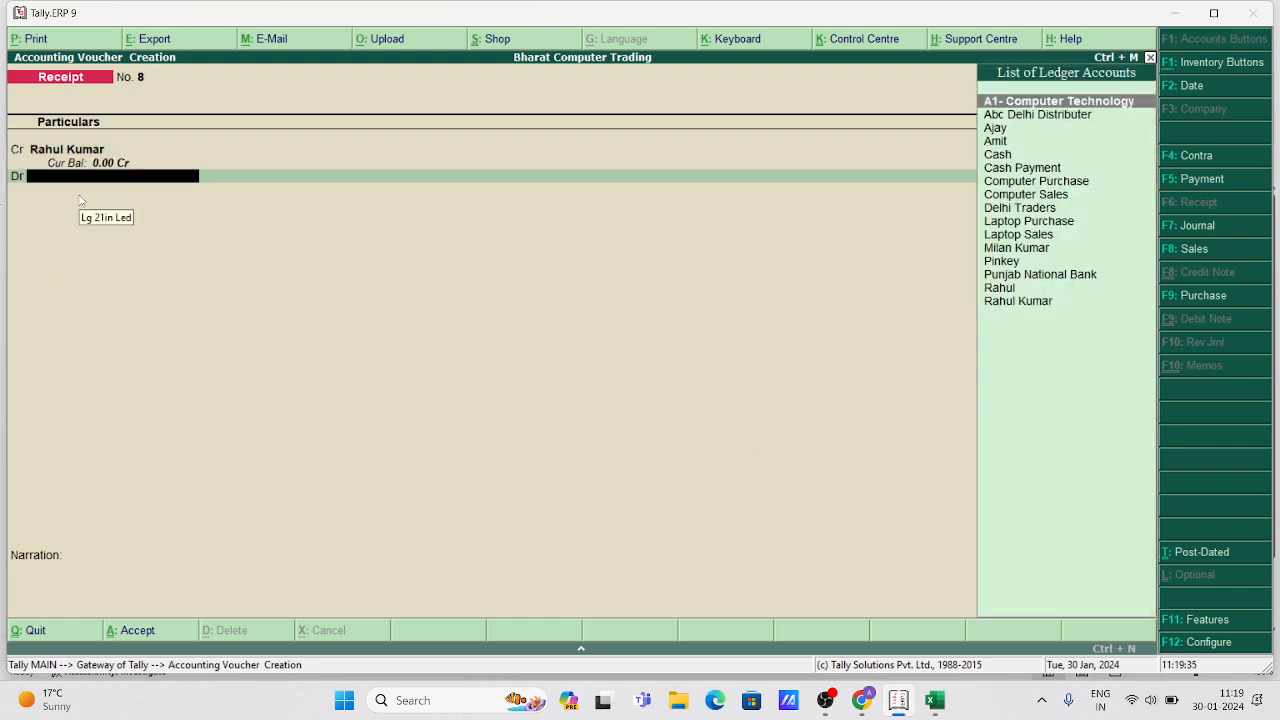
Debit Cash with 2,100 and save the first buyer's receipt voucher without narration
text(C)
key(Return)
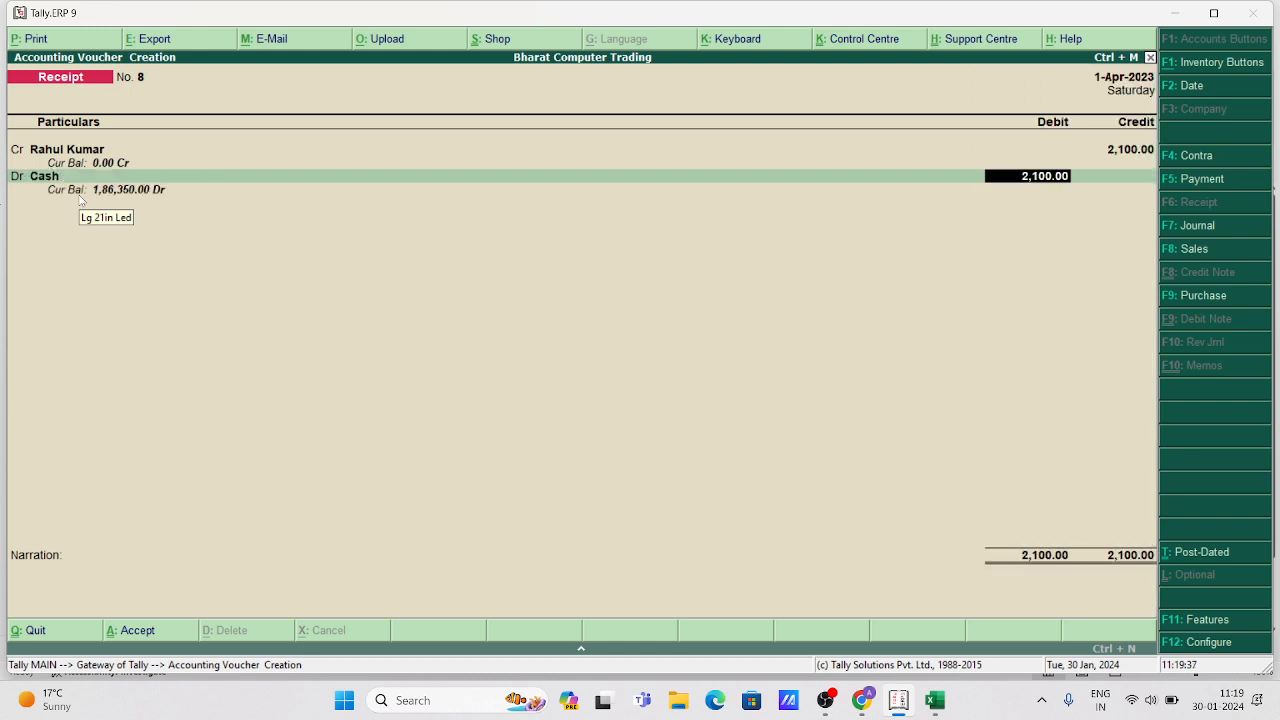
key(Return)
key(Return)
key(Return)
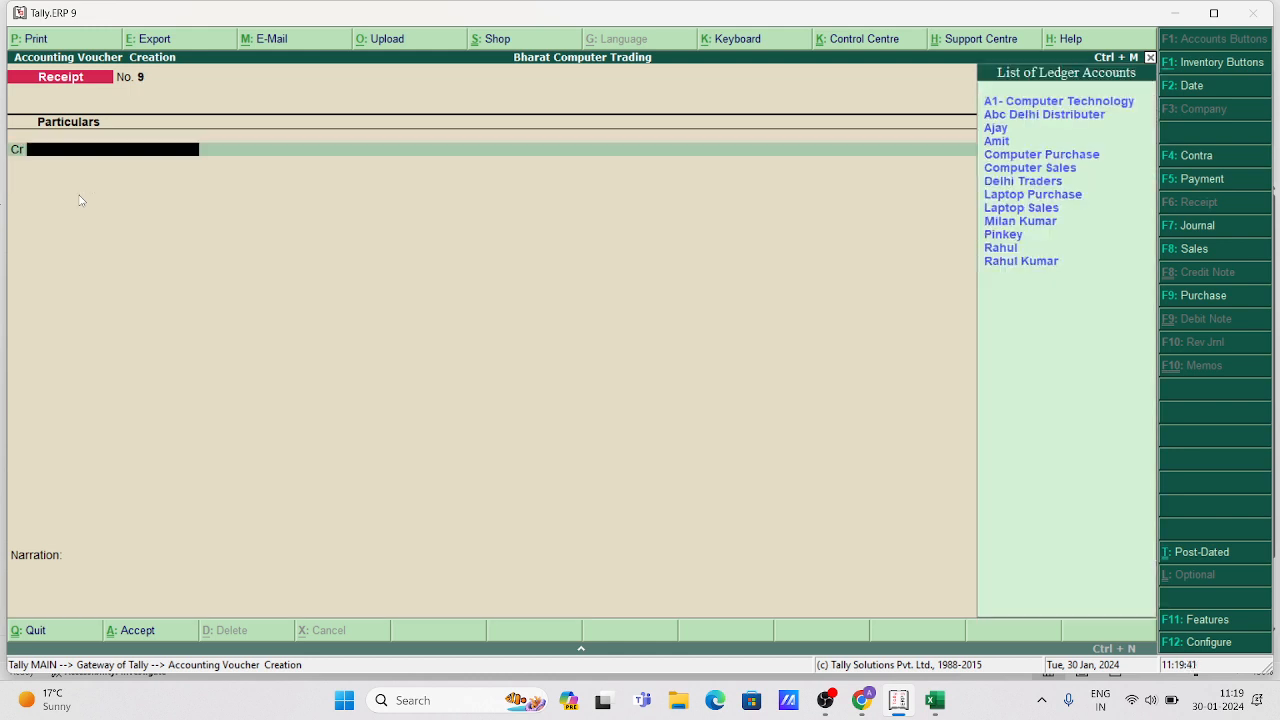
Credit 18,100 to the second buyer's ledger in the next receipt voucher, skipping the inventory allocations
text(Aj)
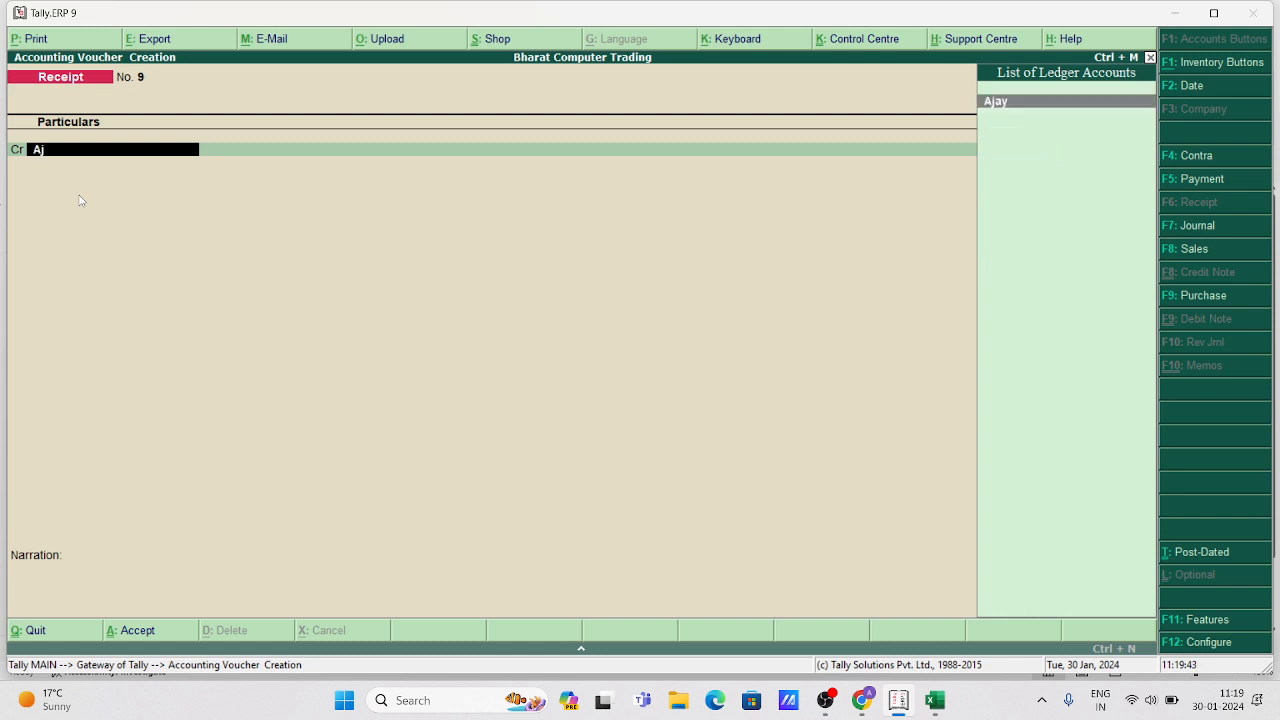
key(Return)
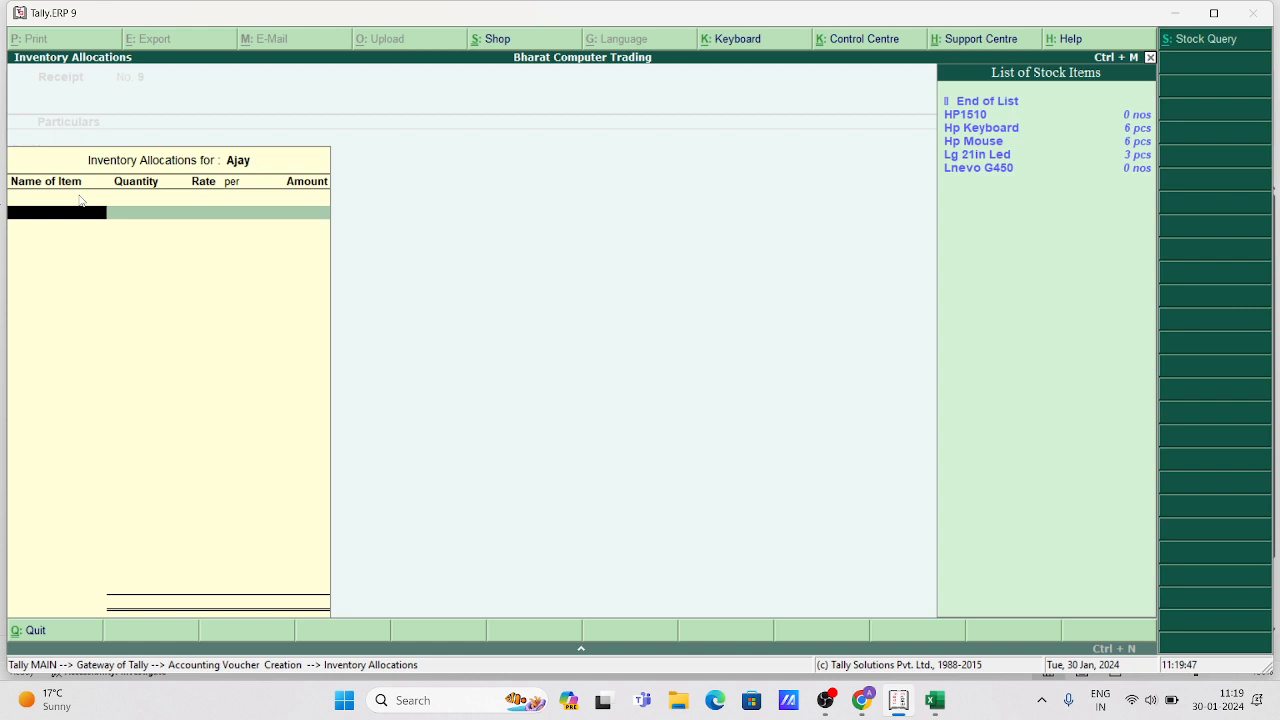
key(Return)
key(Escape)
key(Escape)
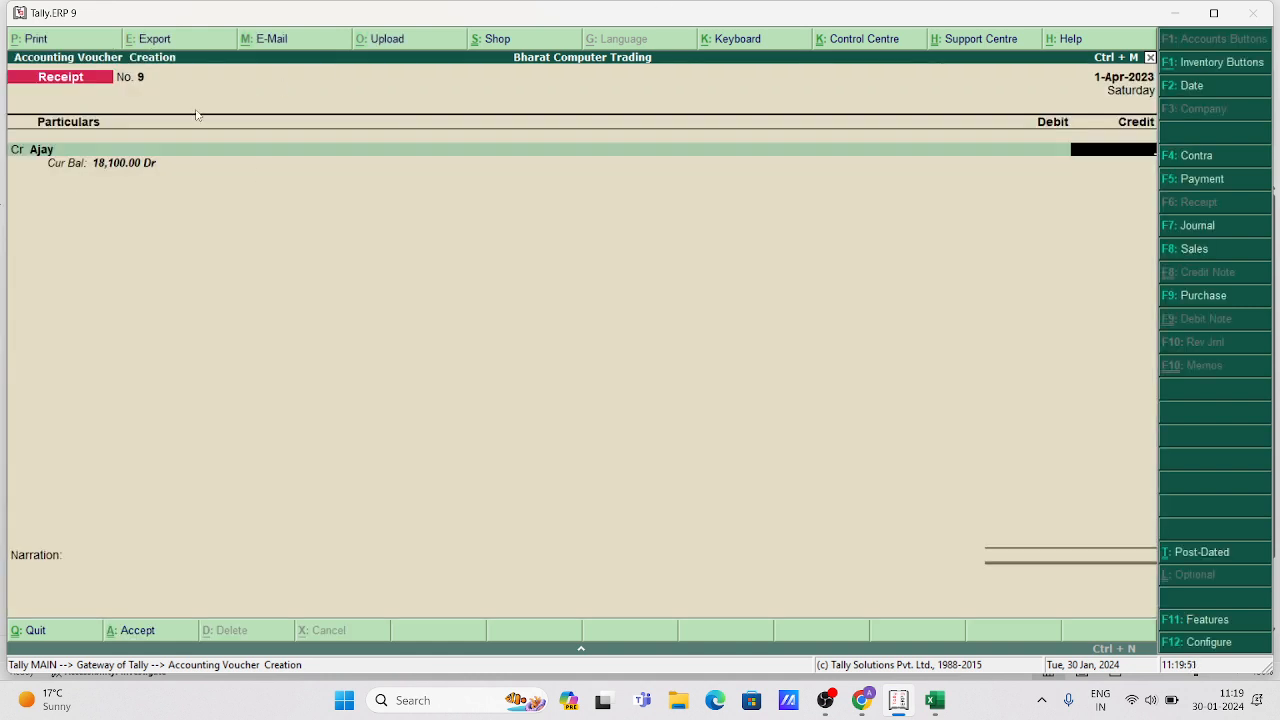
text(18100)
key(Return)
key(Return)
key(Return)
key(Return)
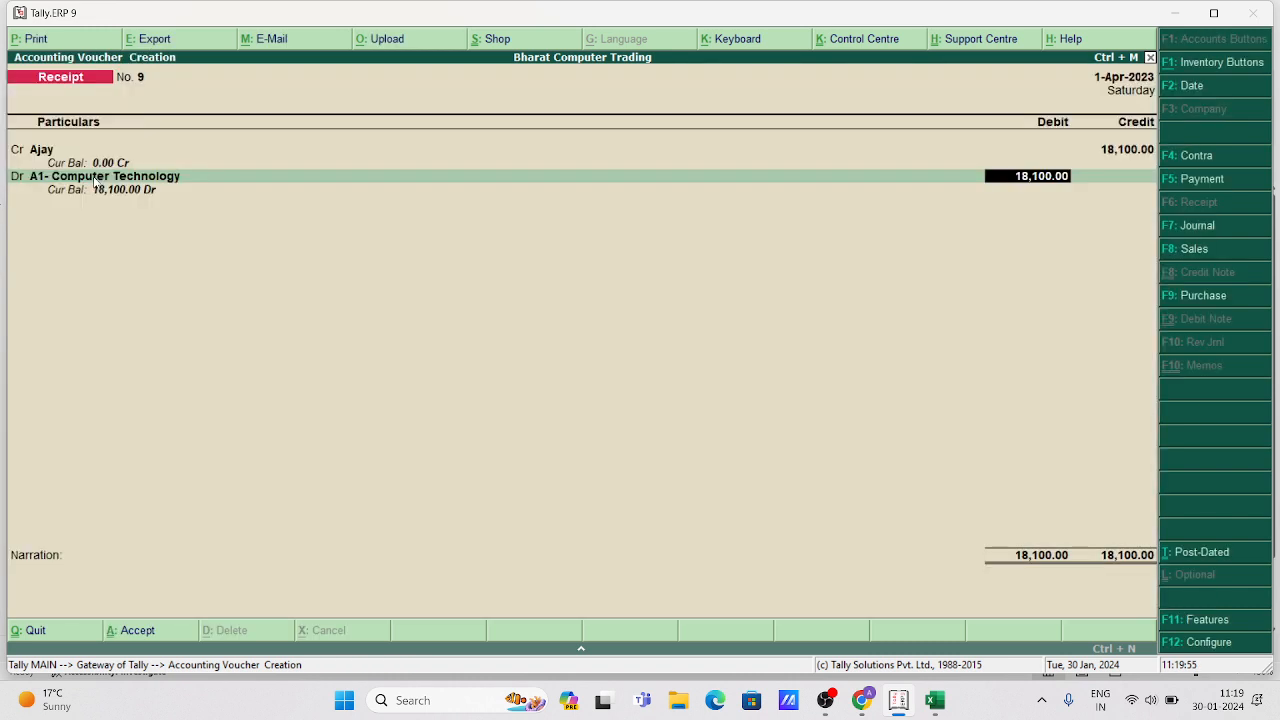
key(Return)
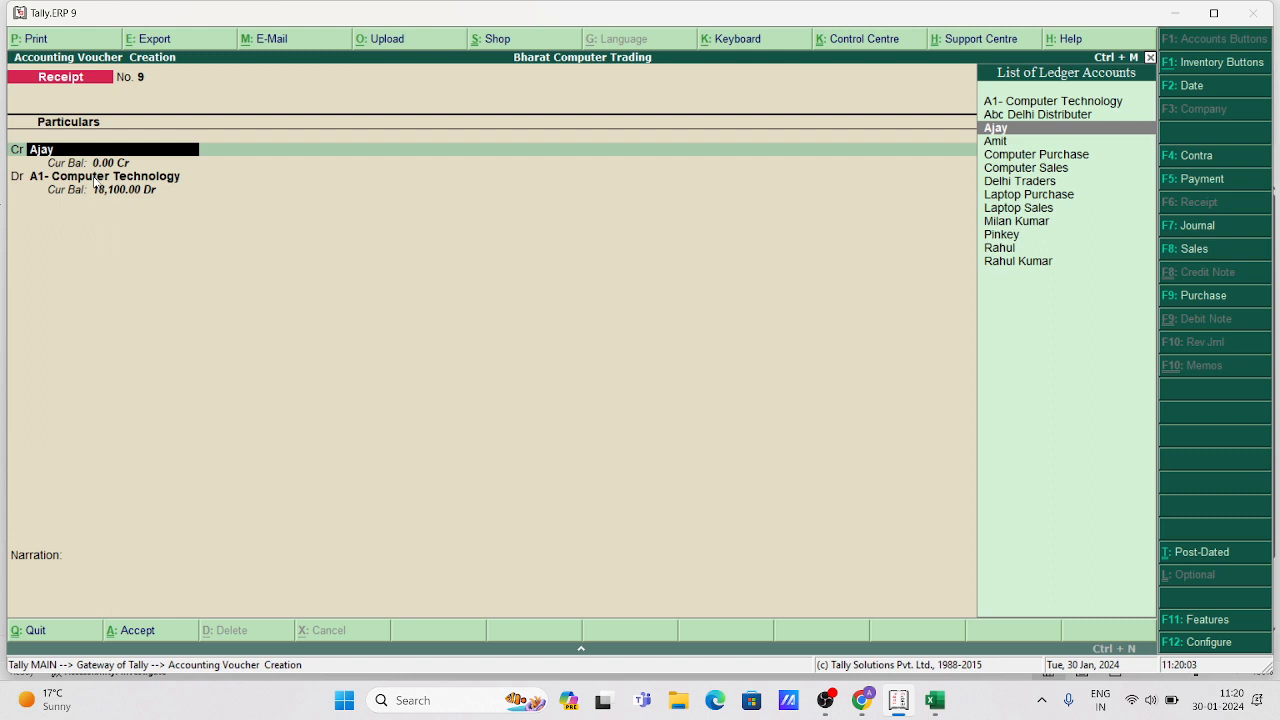
key(Escape)
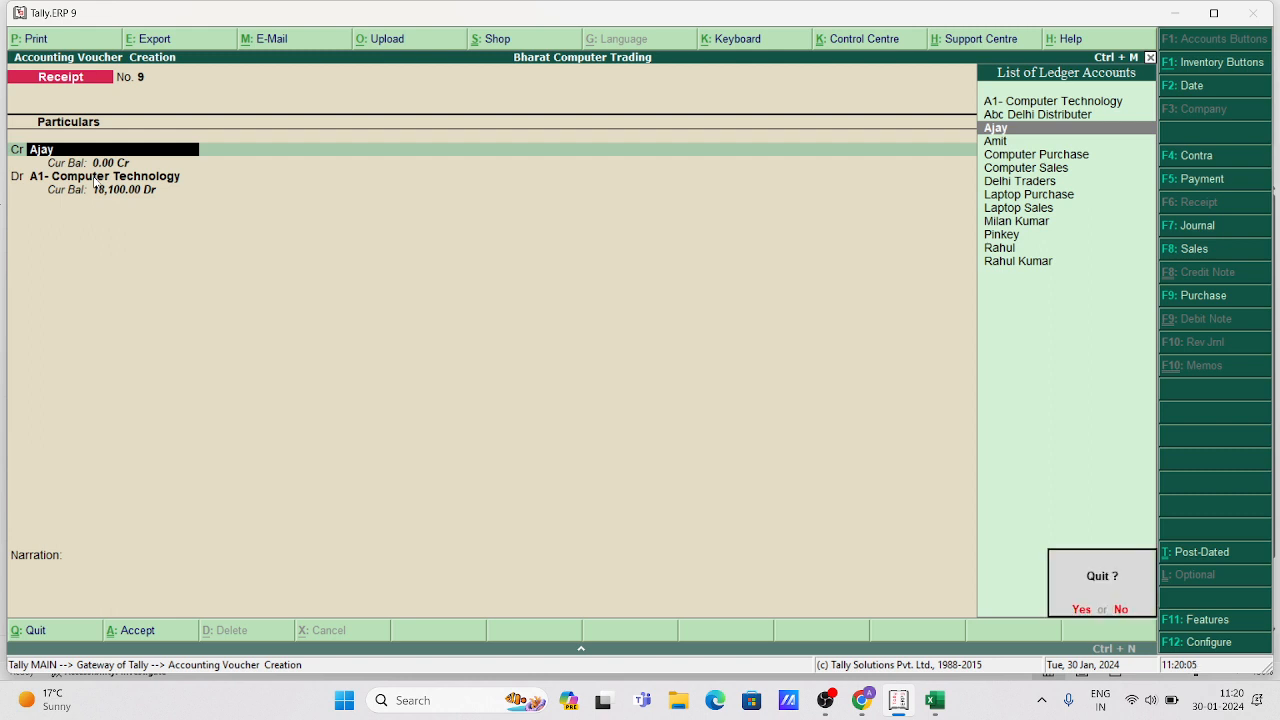
key(Return)
key(Escape)
key(Escape)
key(Return)
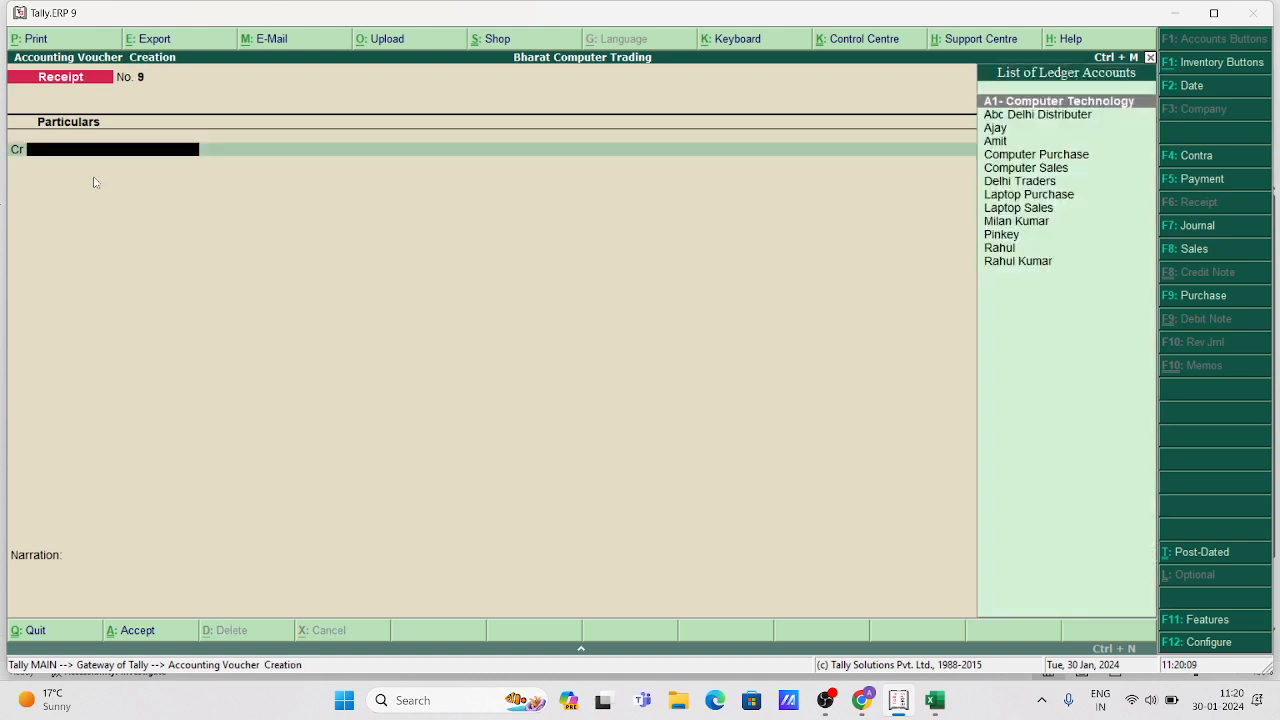
Open the first buyer's saved receipt voucher, check its credit and debit entries, and accept it again
key(Page_Up)
key(Return)
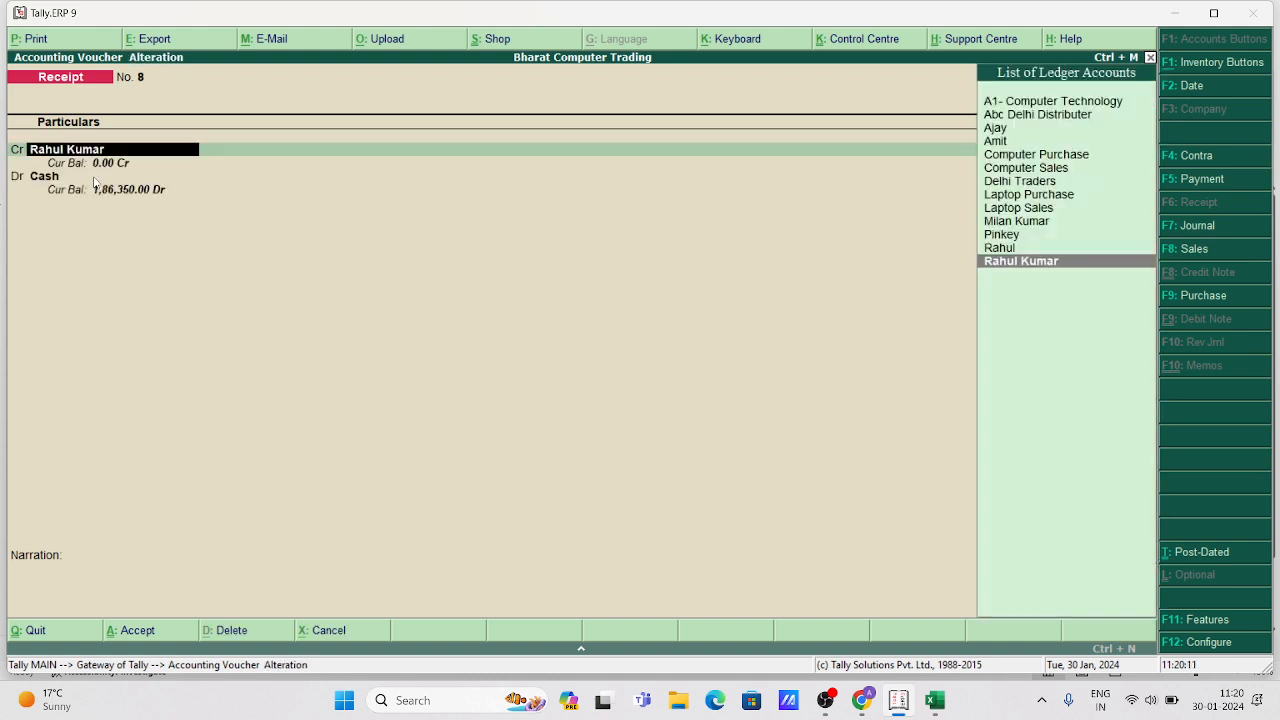
key(Return)
key(Return)
key(Return)
key(Return)
key(Return)
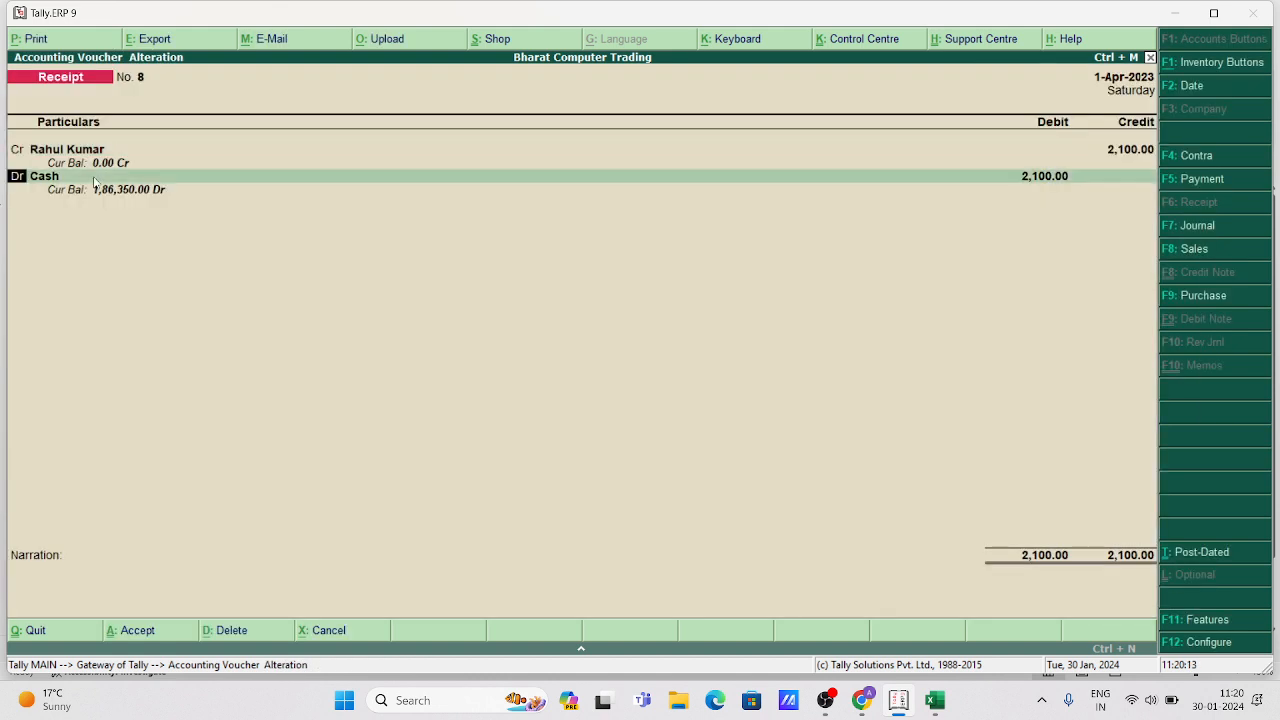
key(Return)
key(Return)
key(Return)
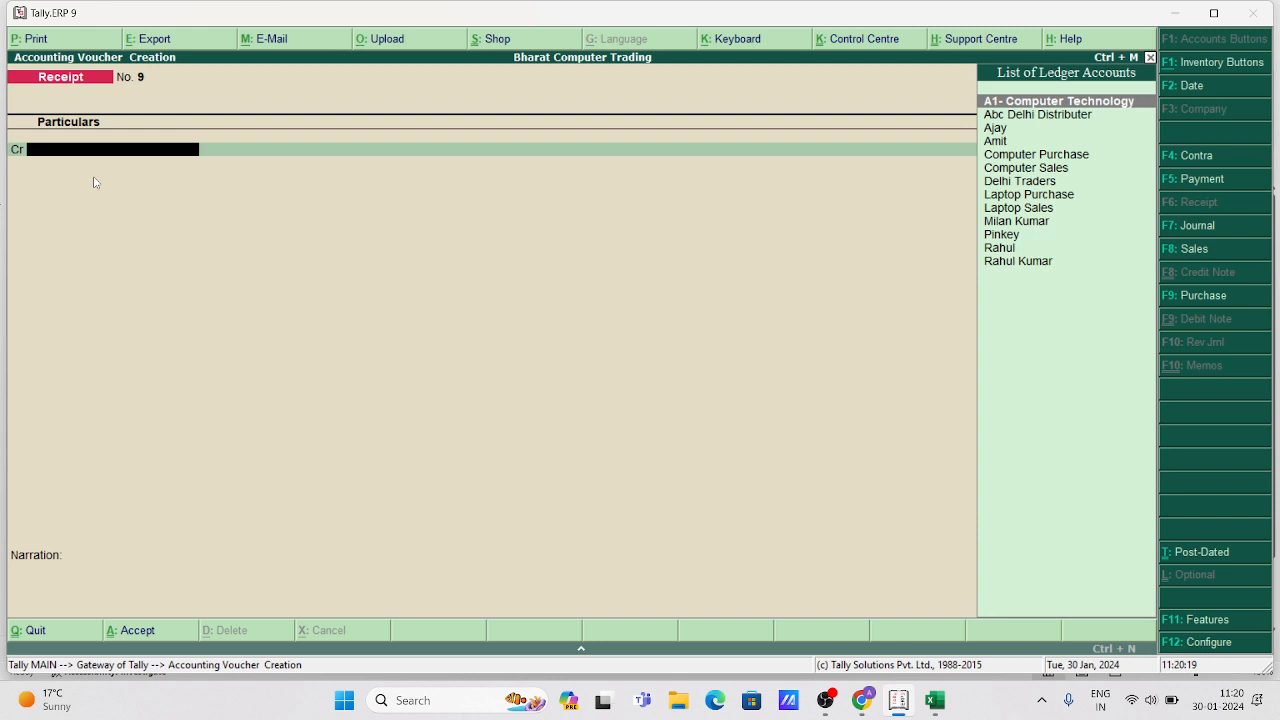
Credit 18,100 to the second buyer's ledger in the new receipt voucher, leaving the inventory allocations empty
text(aj)
key(Return)
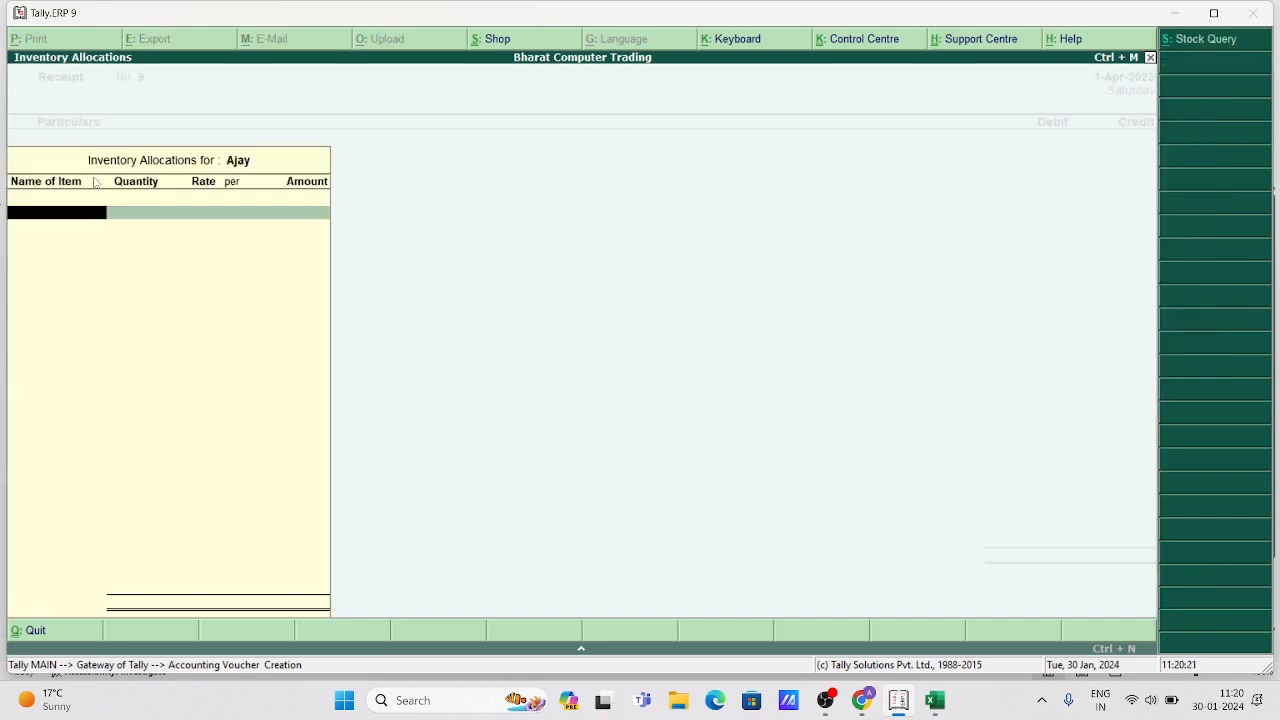
key(Return)
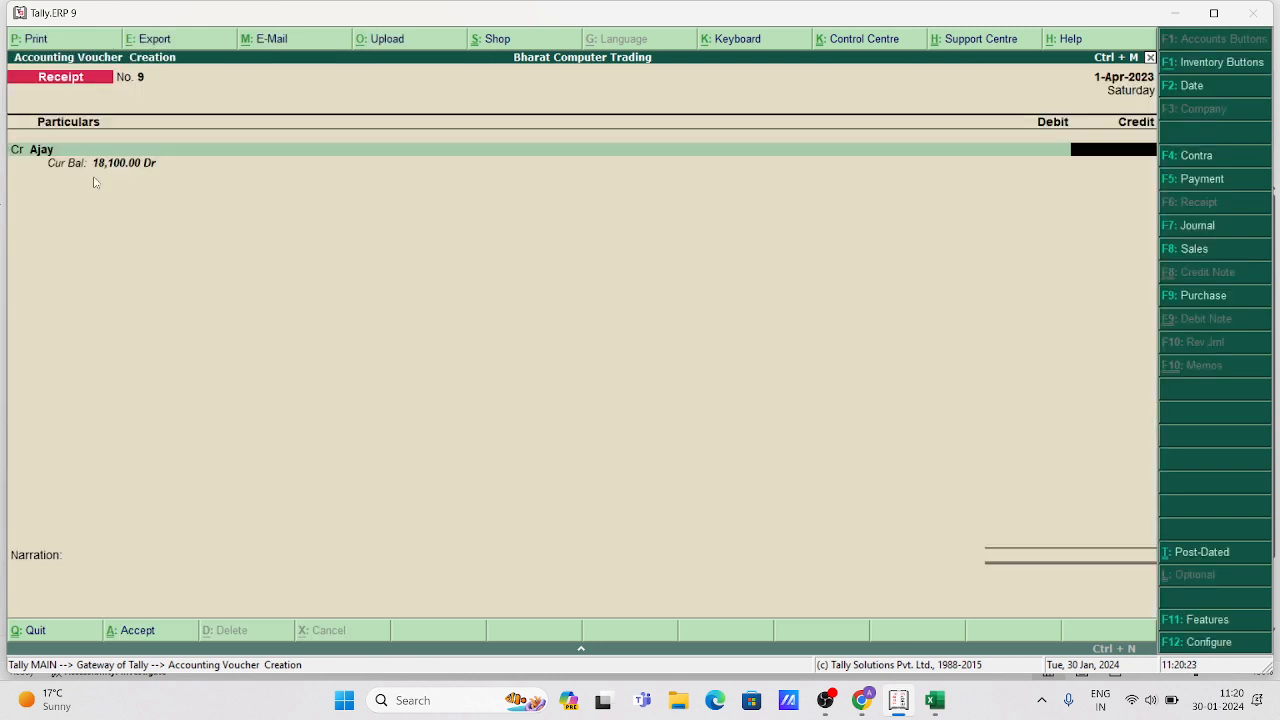
text(18,100)
key(Return)
key(Return)
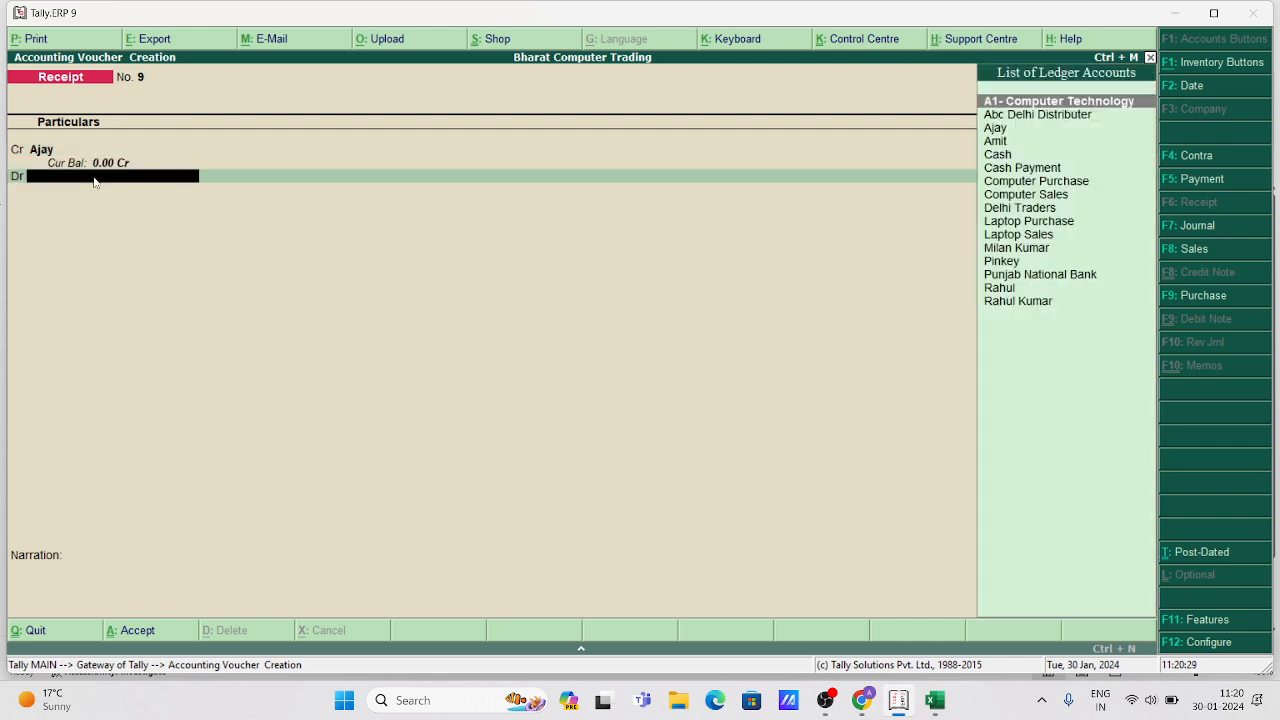
Debit Cash with 18,100 and save the second buyer's receipt voucher without narration
text(cash)
key(Return)
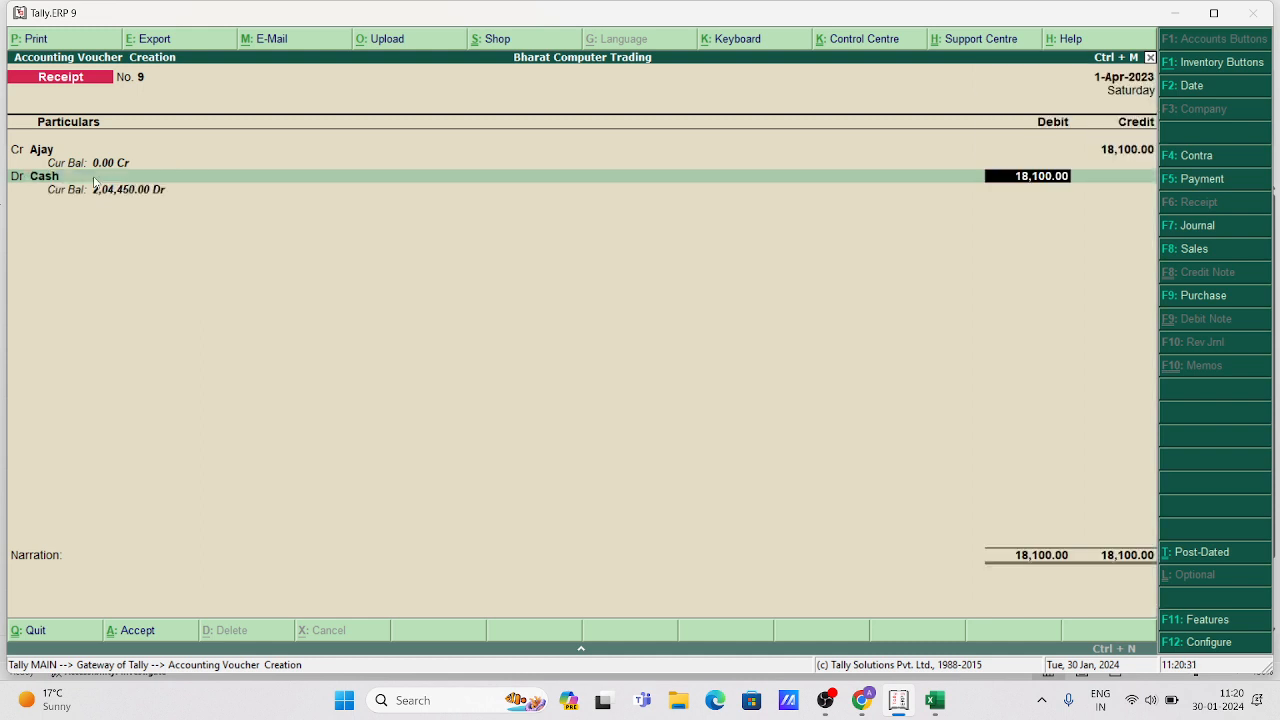
key(Return)
key(Return)
key(Return)
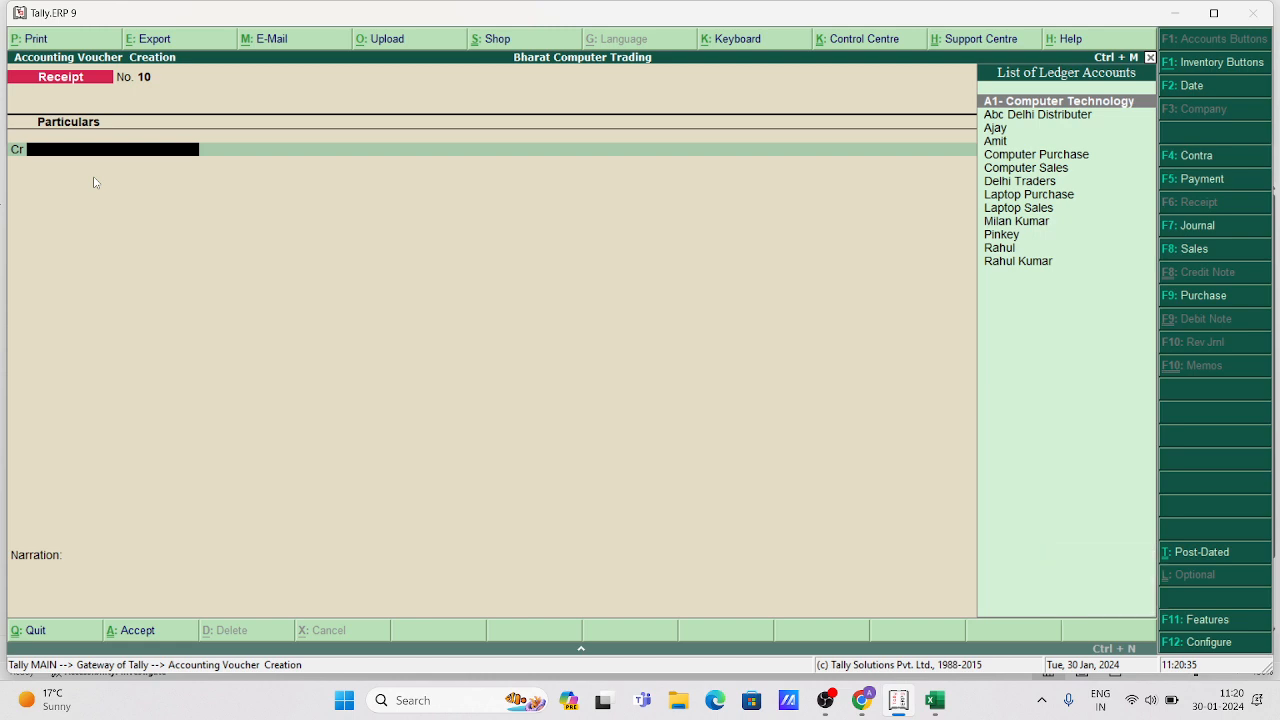
Quit Tally, minimise the Excel workbook and relaunch Tally.ERP 9 from the desktop
key(Escape)
key(Escape)
key(Return)
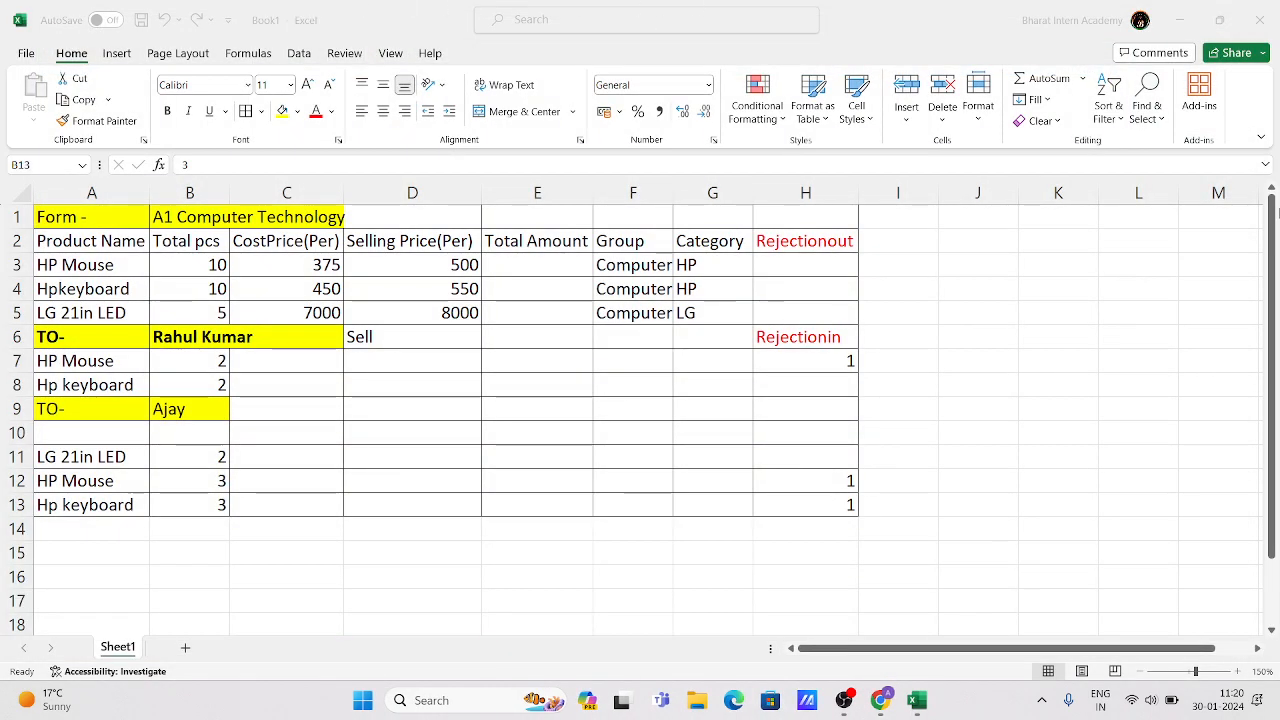
click(1180, 20)
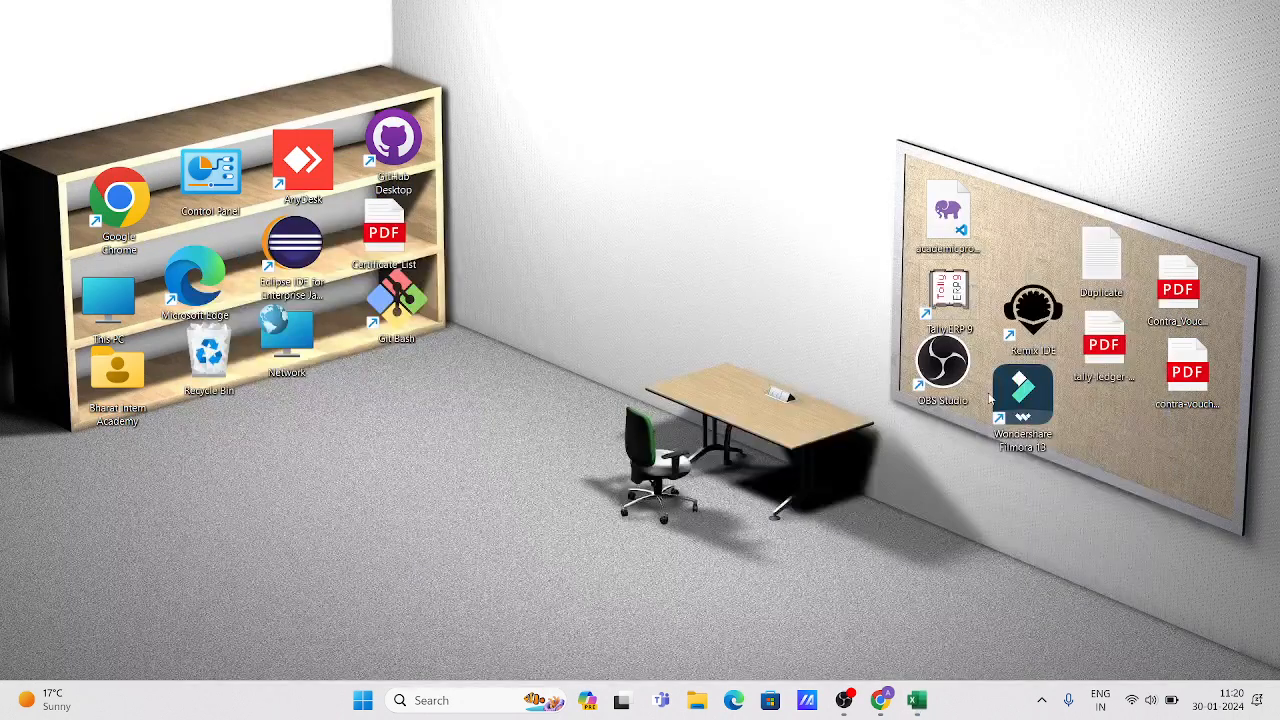
double_click(970, 298)
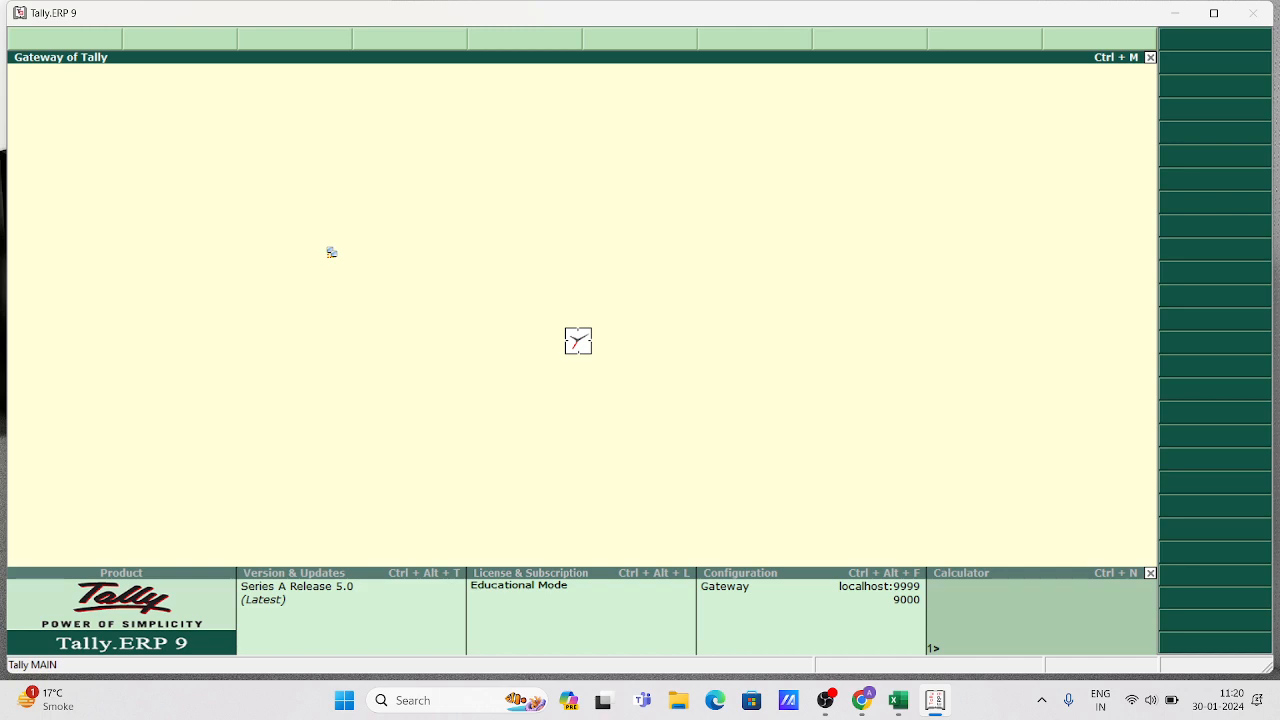
Choose to work in Educational Mode on the Tally startup screen
key(Down)
key(Down)
key(Down)
key(Down)
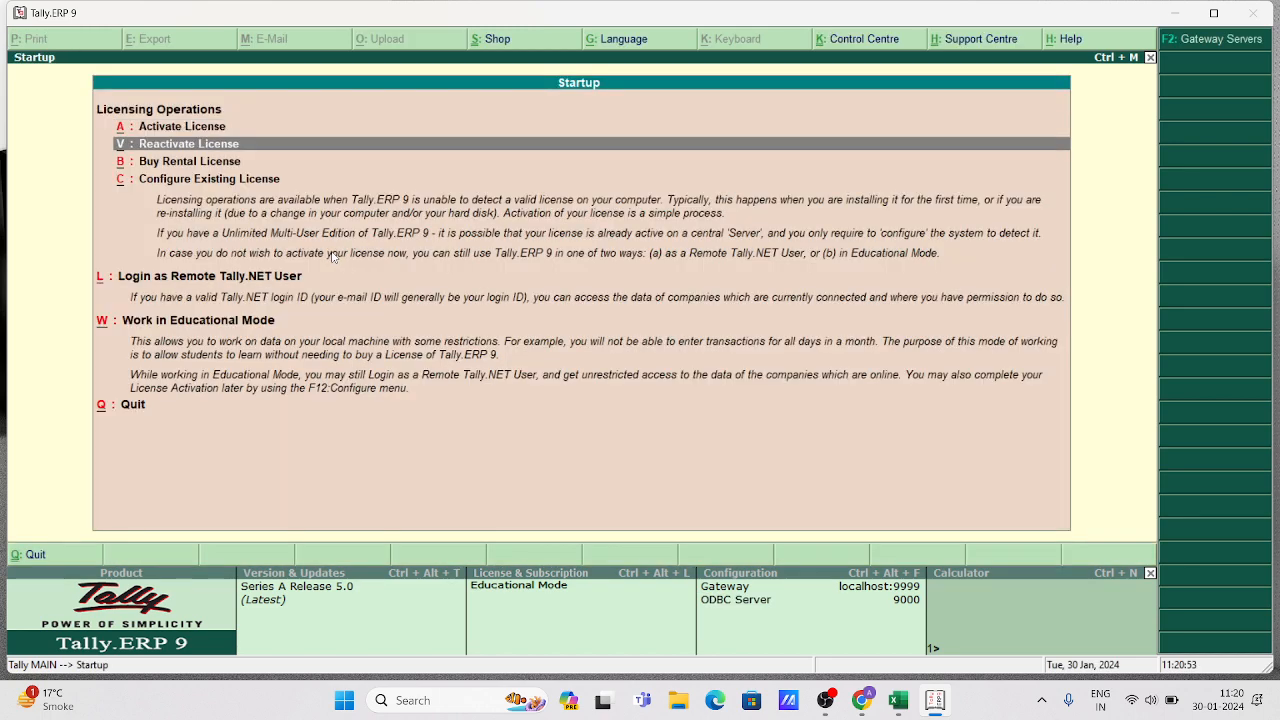
key(Return)
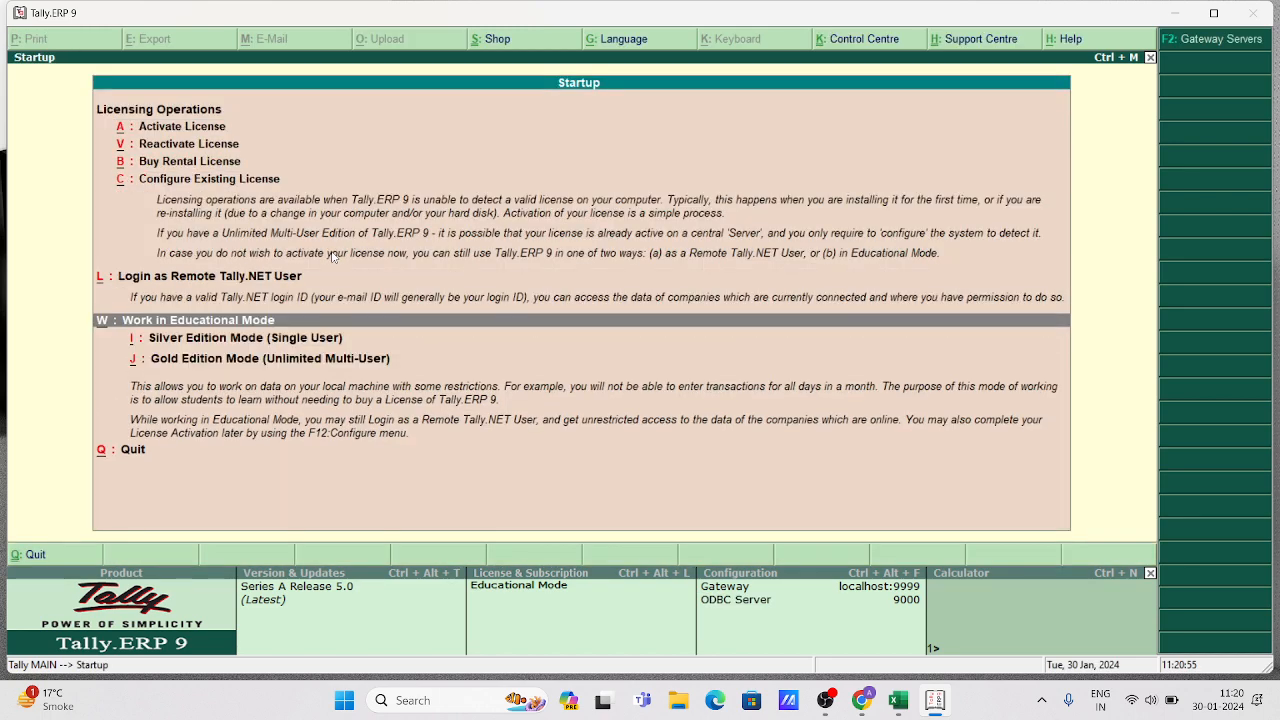
key(Down)
key(Return)
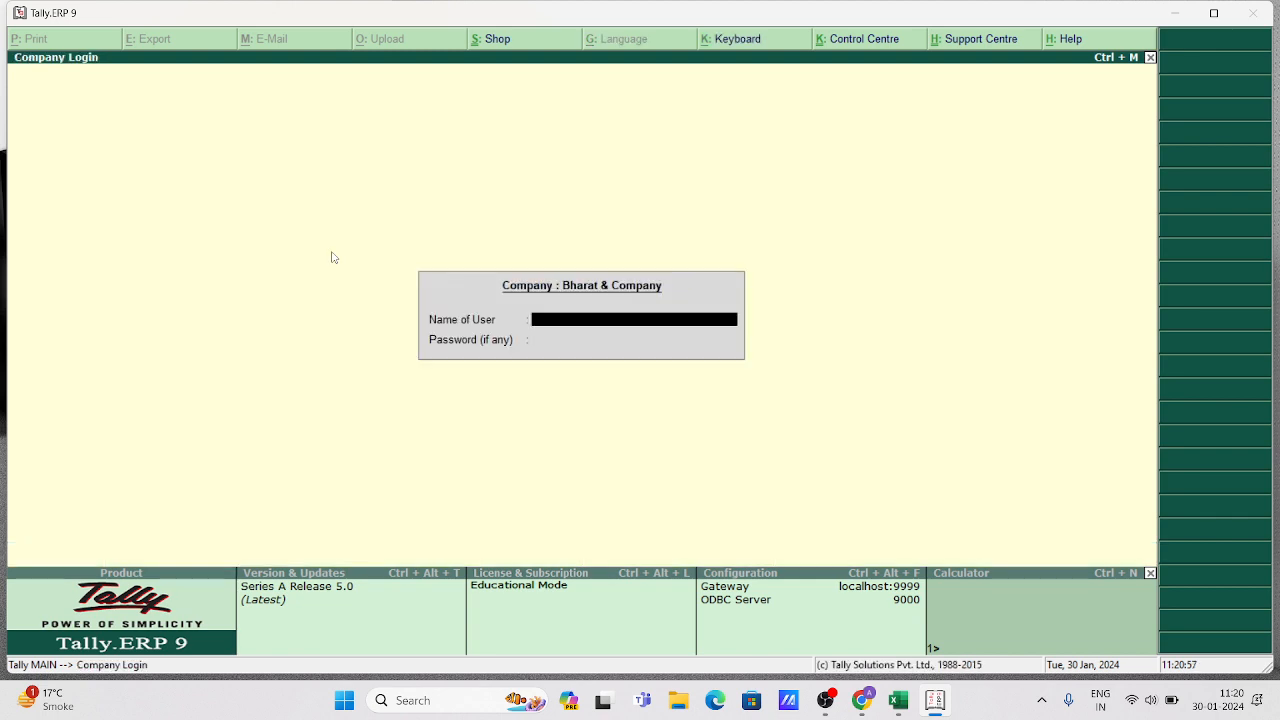
Skip the Bharat & Company login and load the company Bharat Computer Trading
key(Escape)
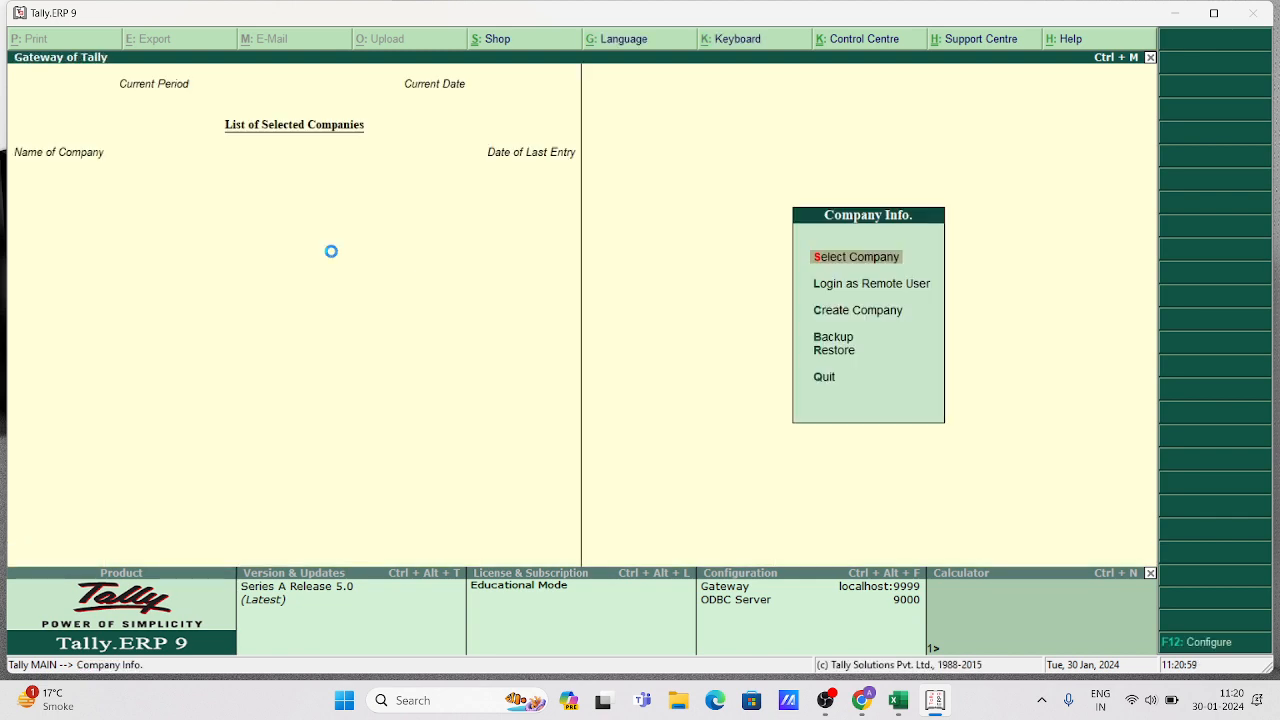
key(Return)
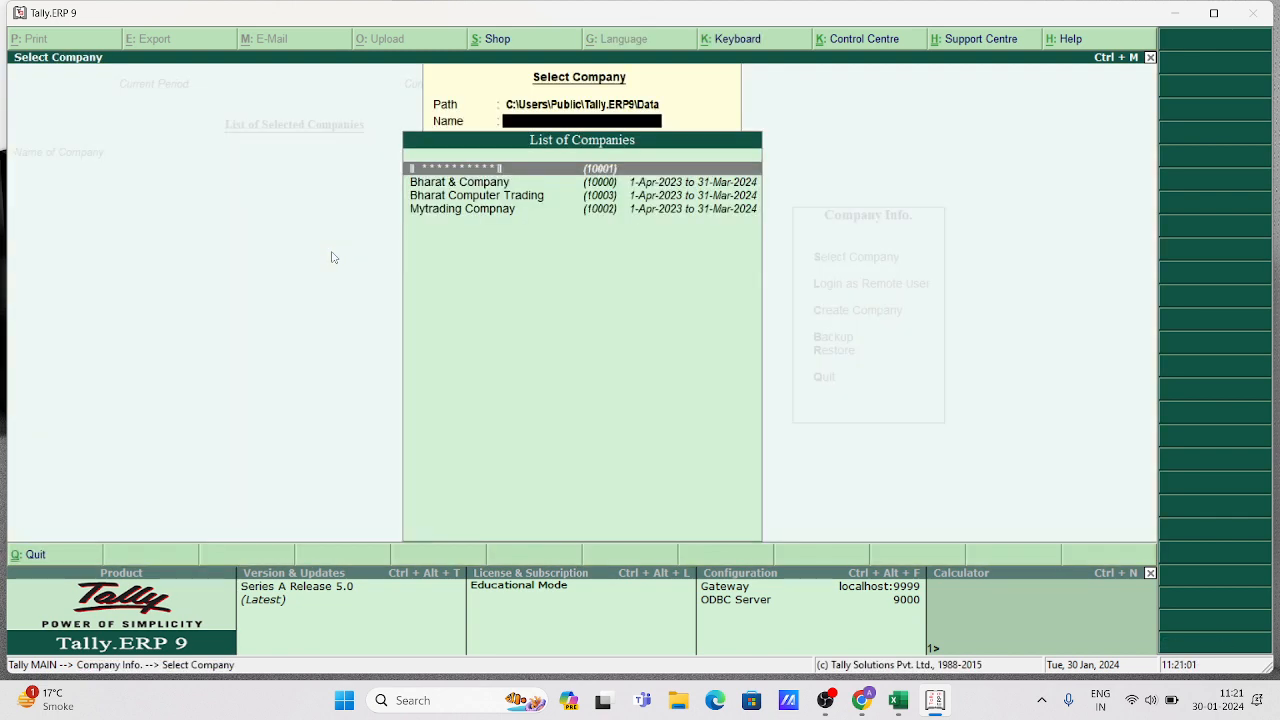
key(Down)
key(Down)
key(Return)
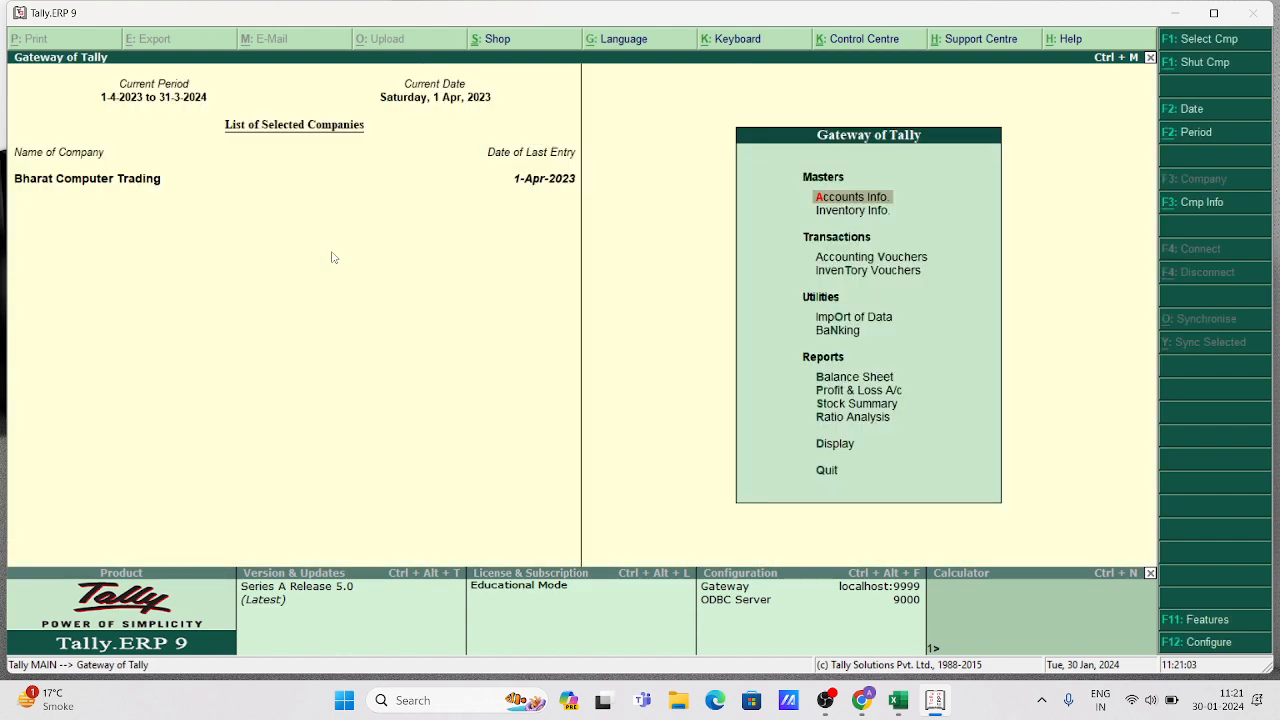
Review the saved receipt, sales and payment vouchers one after another, and return to the Gateway of Tally
key(Down)
key(Down)
key(Return)
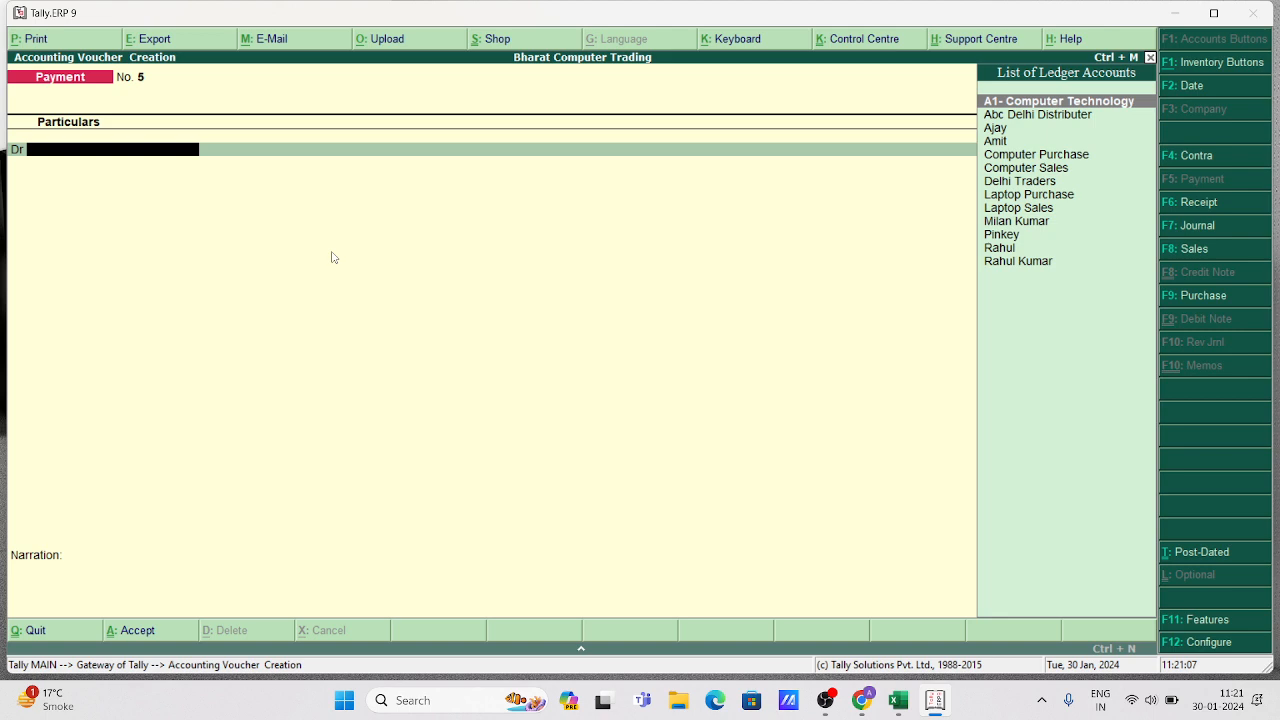
key(Escape)
key(Return)
key(Return)
key(Page_Up)
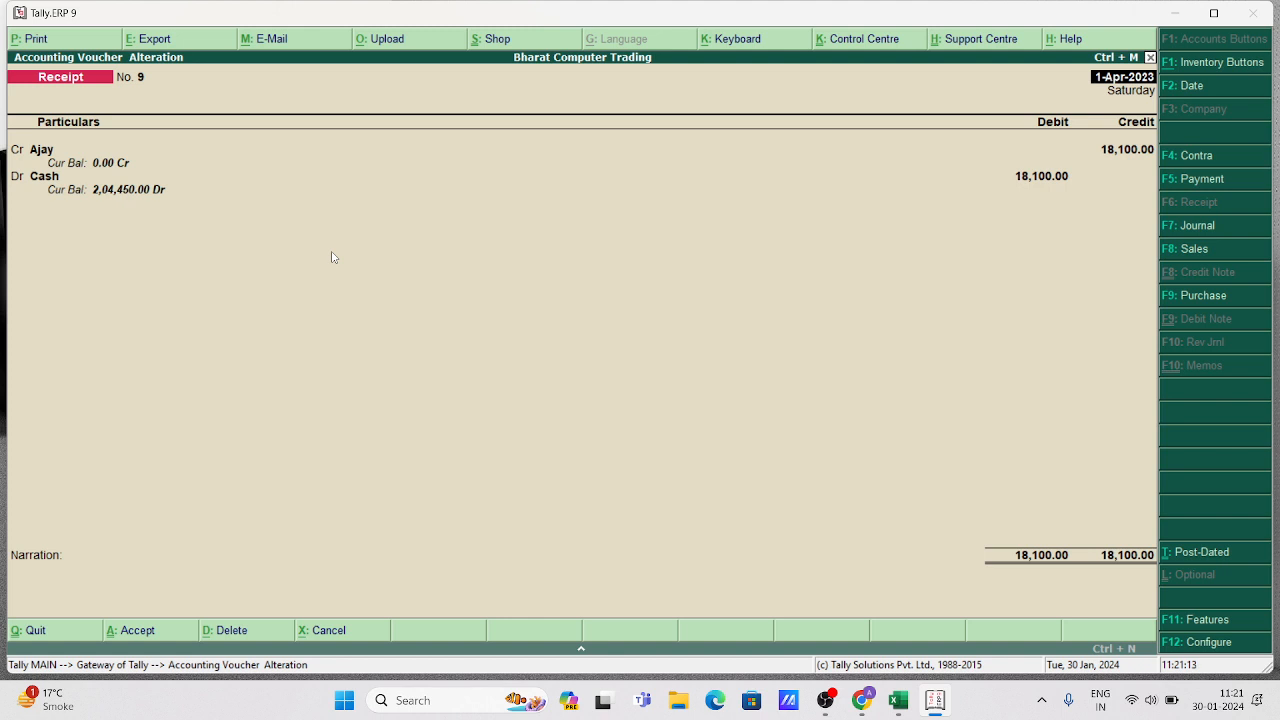
key(Page_Up)
key(Page_Up)
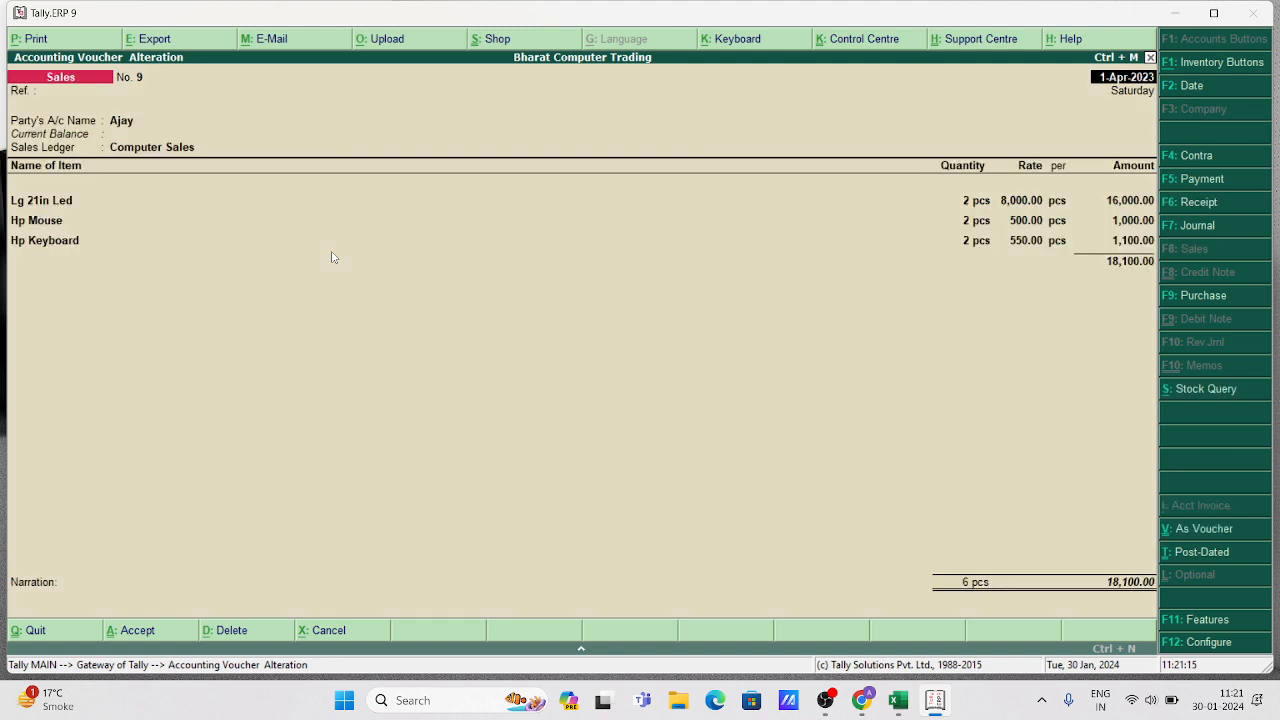
key(Page_Up)
key(Page_Up)
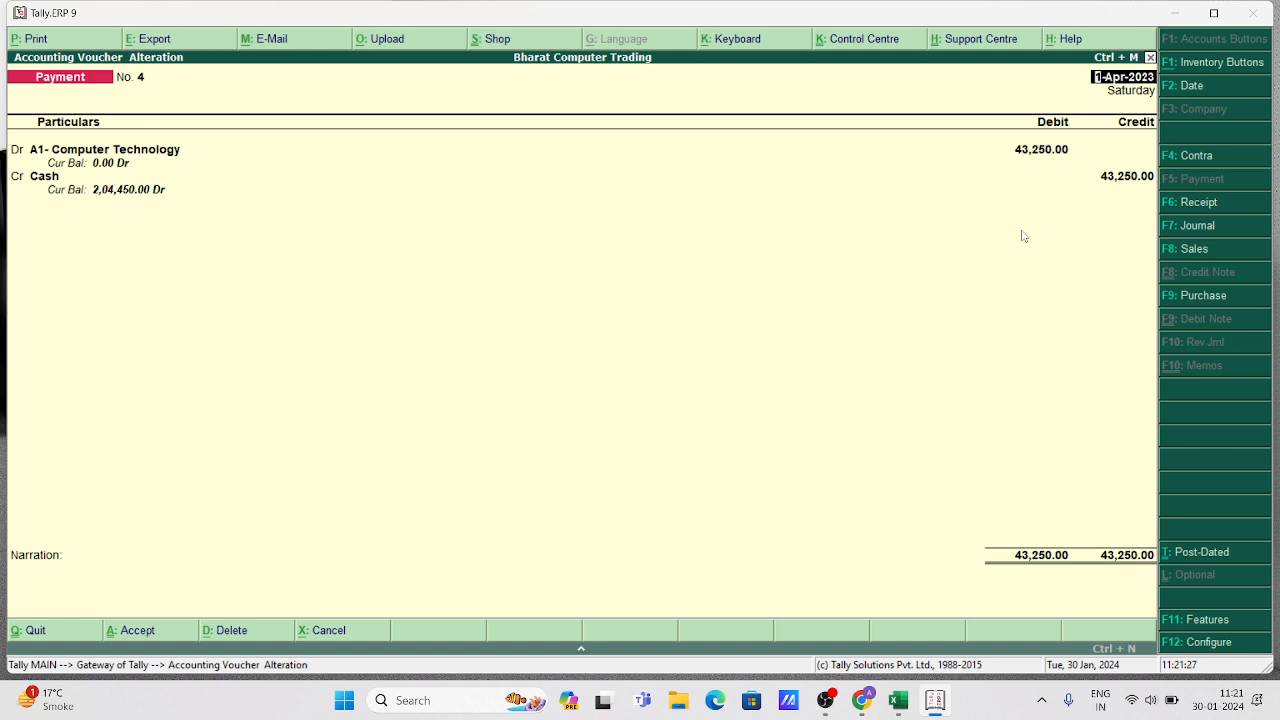
key(Escape)
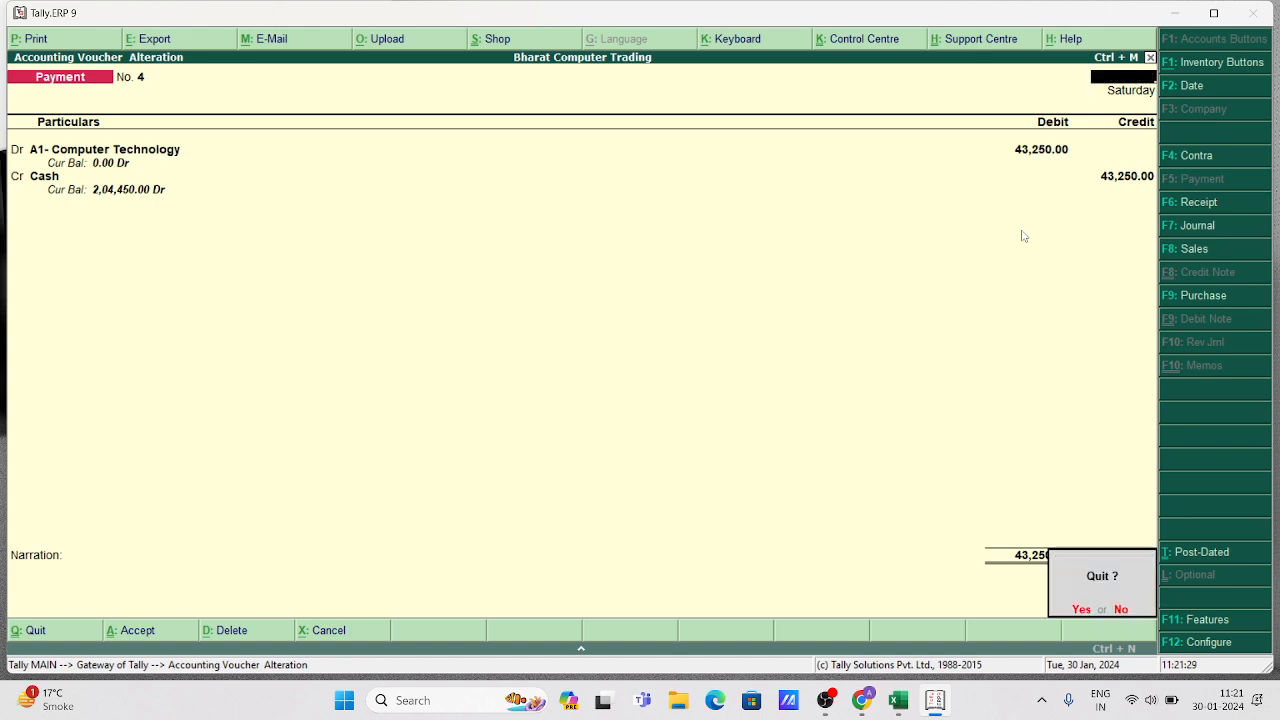
key(y)
key(Escape)
key(Escape)
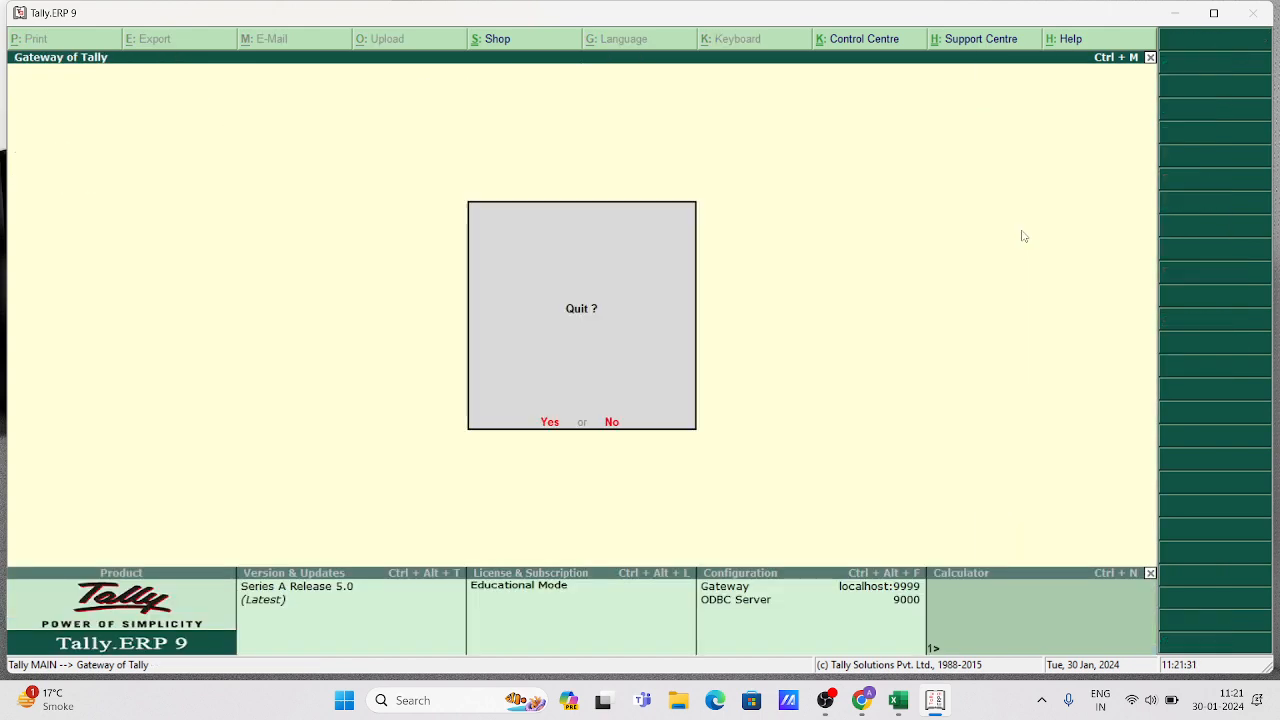
key(Escape)
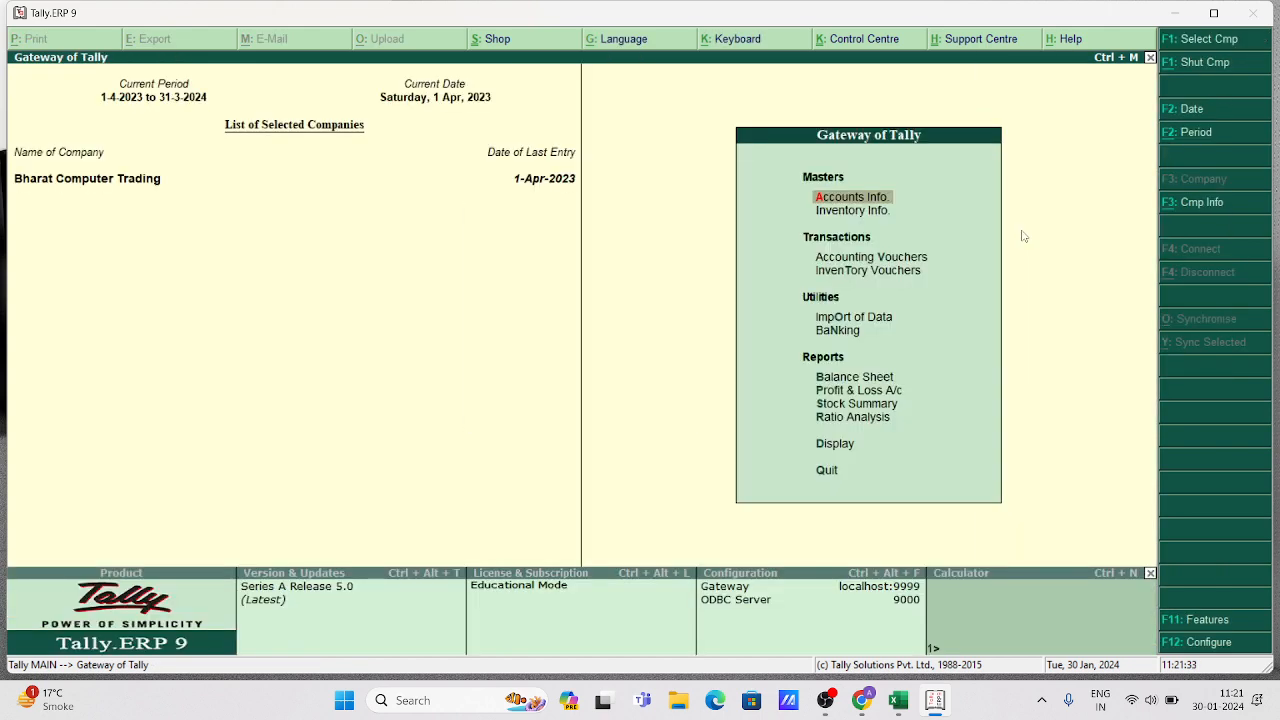
Switch to the Excel workbook and examine the Rejectionout and Rejectionin quantities for the supplier's and both buyers' items
click(897, 701)
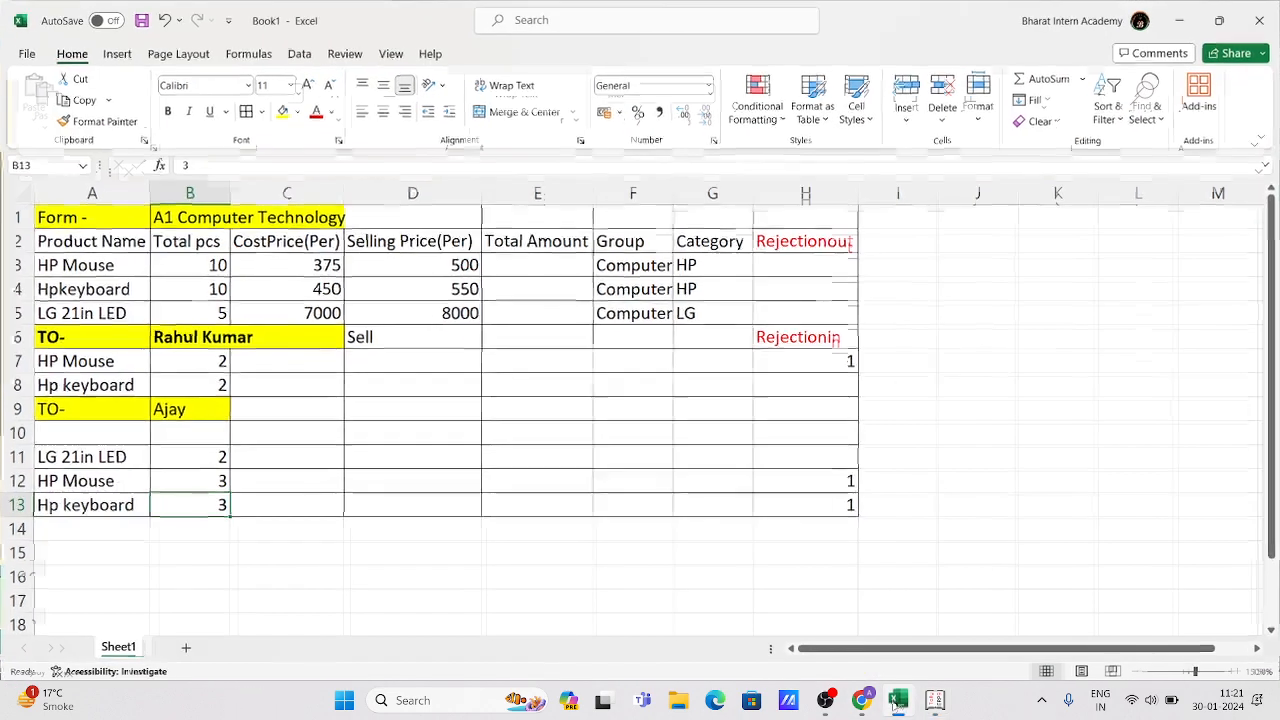
click(733, 266)
click(808, 240)
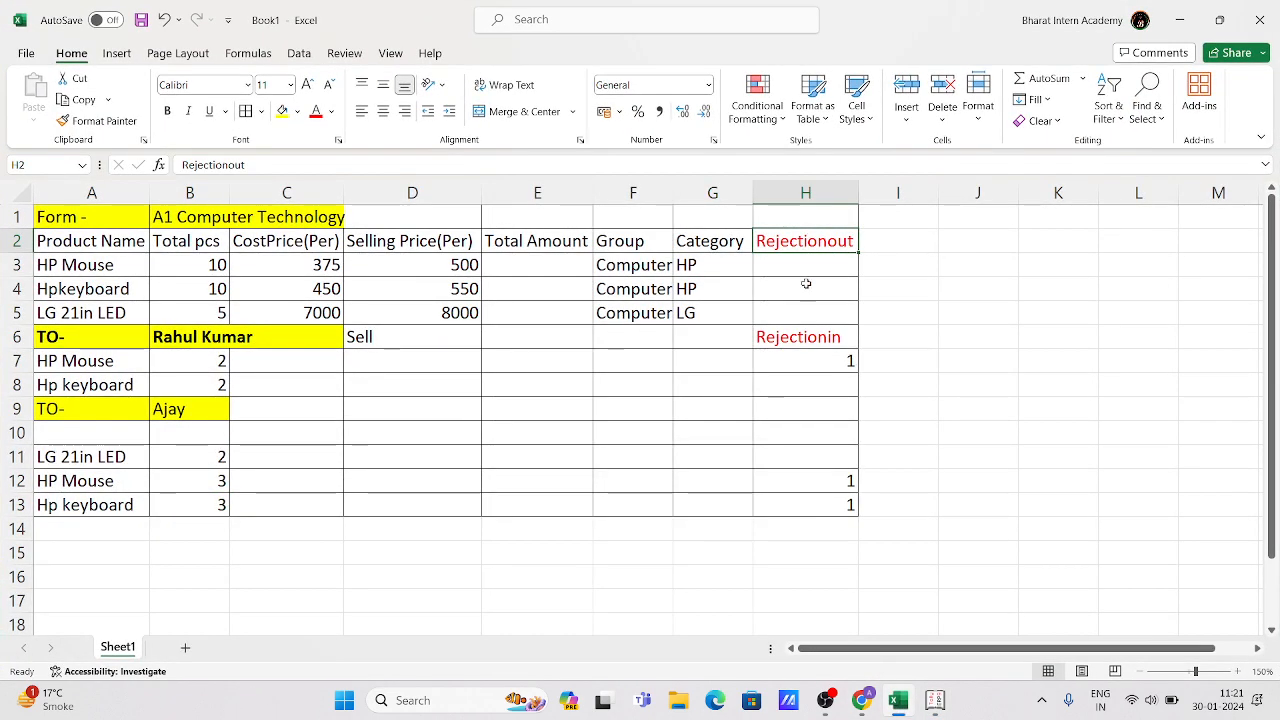
click(808, 333)
click(846, 361)
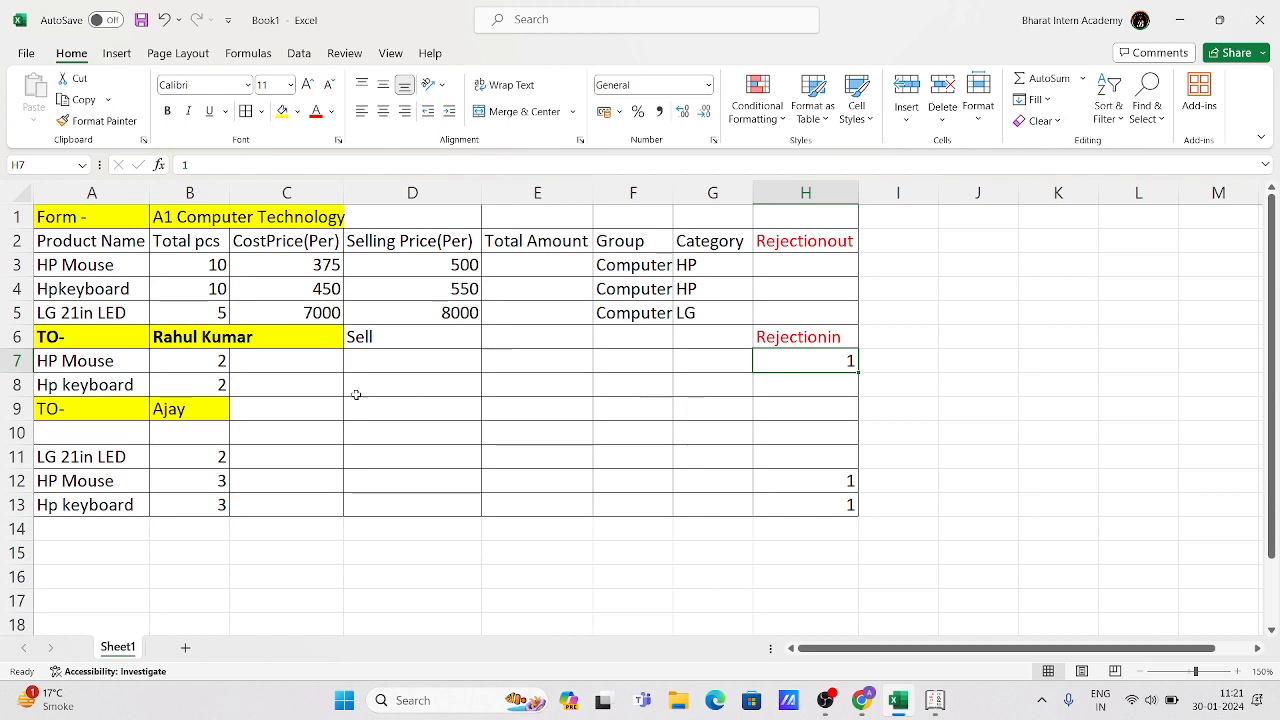
click(131, 361)
click(849, 363)
click(833, 481)
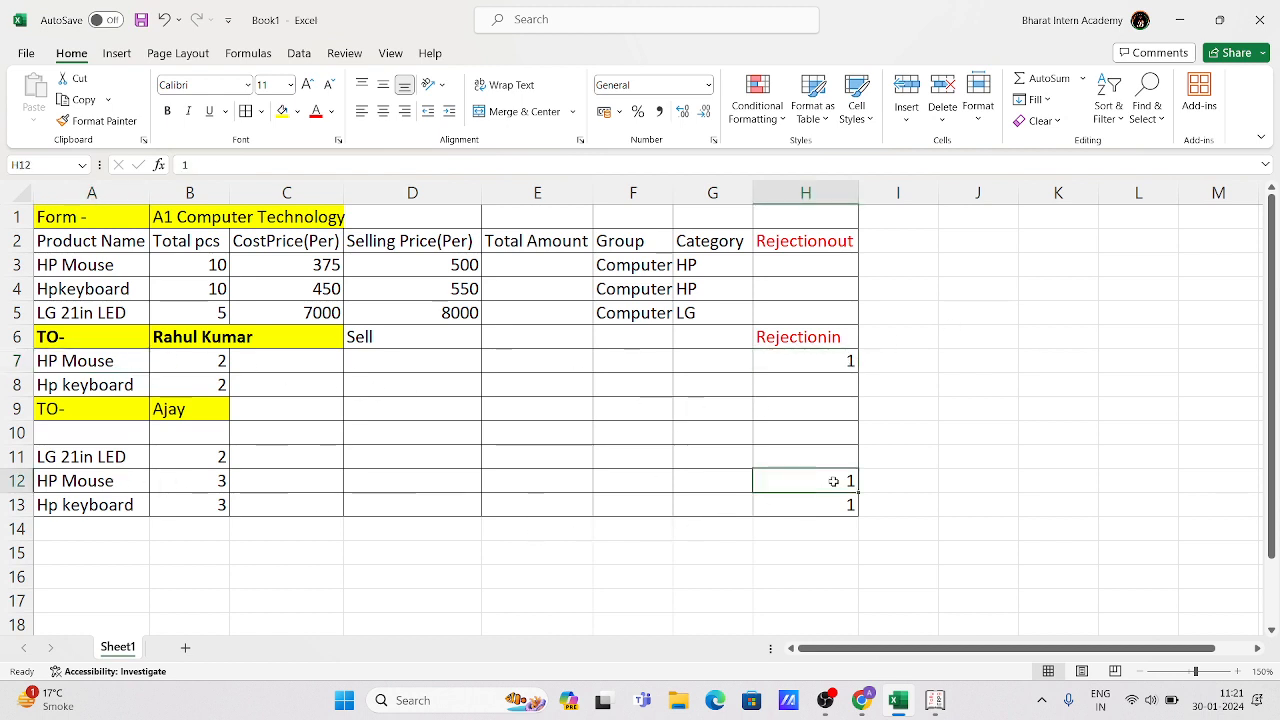
click(828, 507)
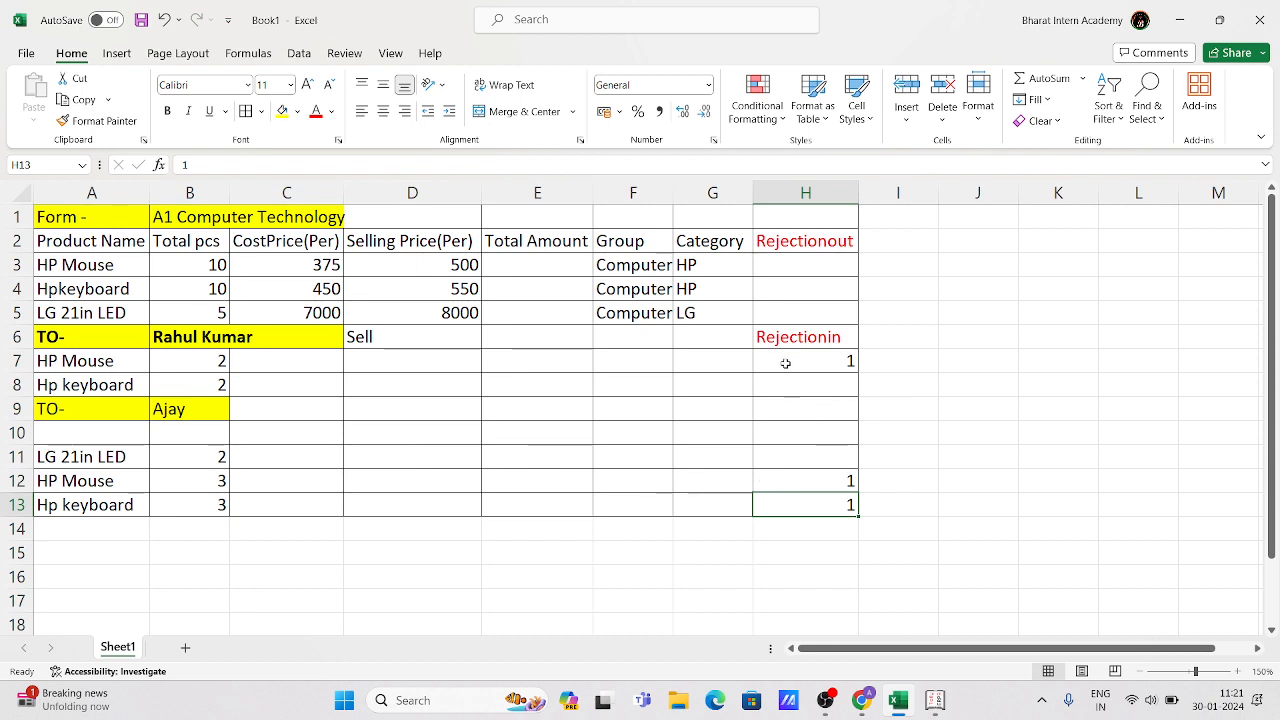
Enter a Rejectionout quantity of 2 for the supplier's HP Mouse in cell H3
click(72, 270)
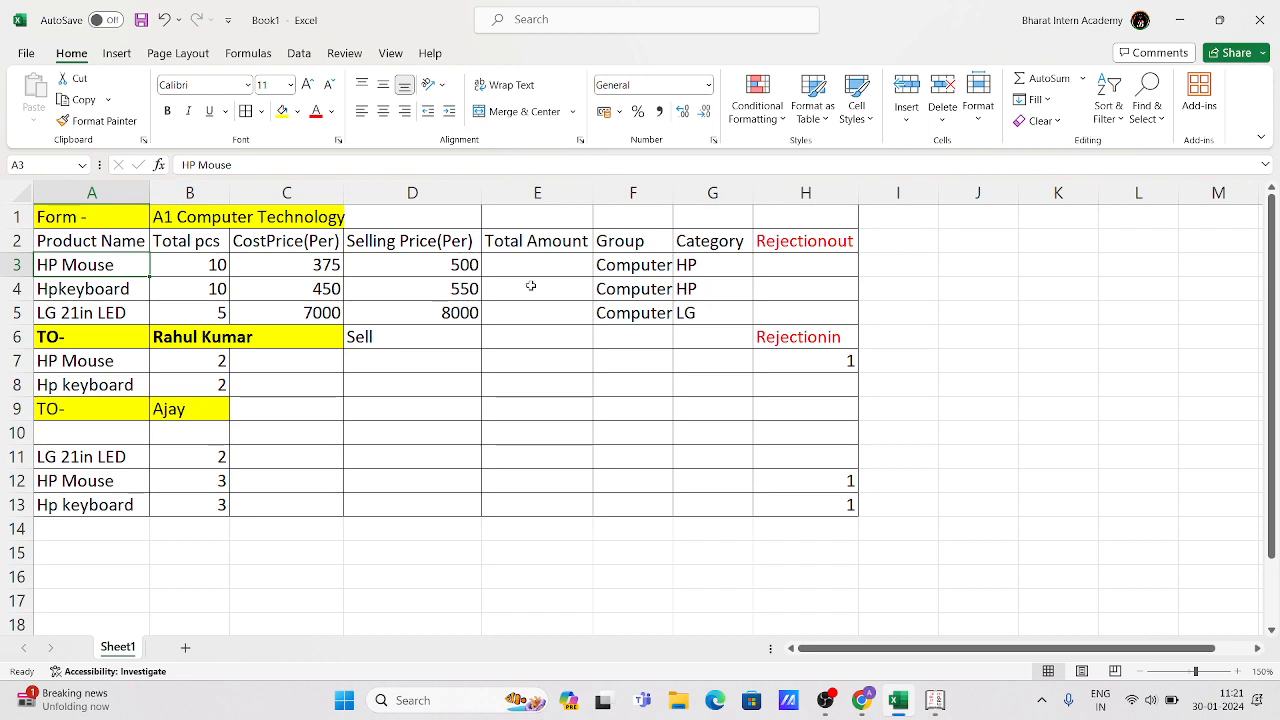
click(796, 262)
text(2)
key(Return)
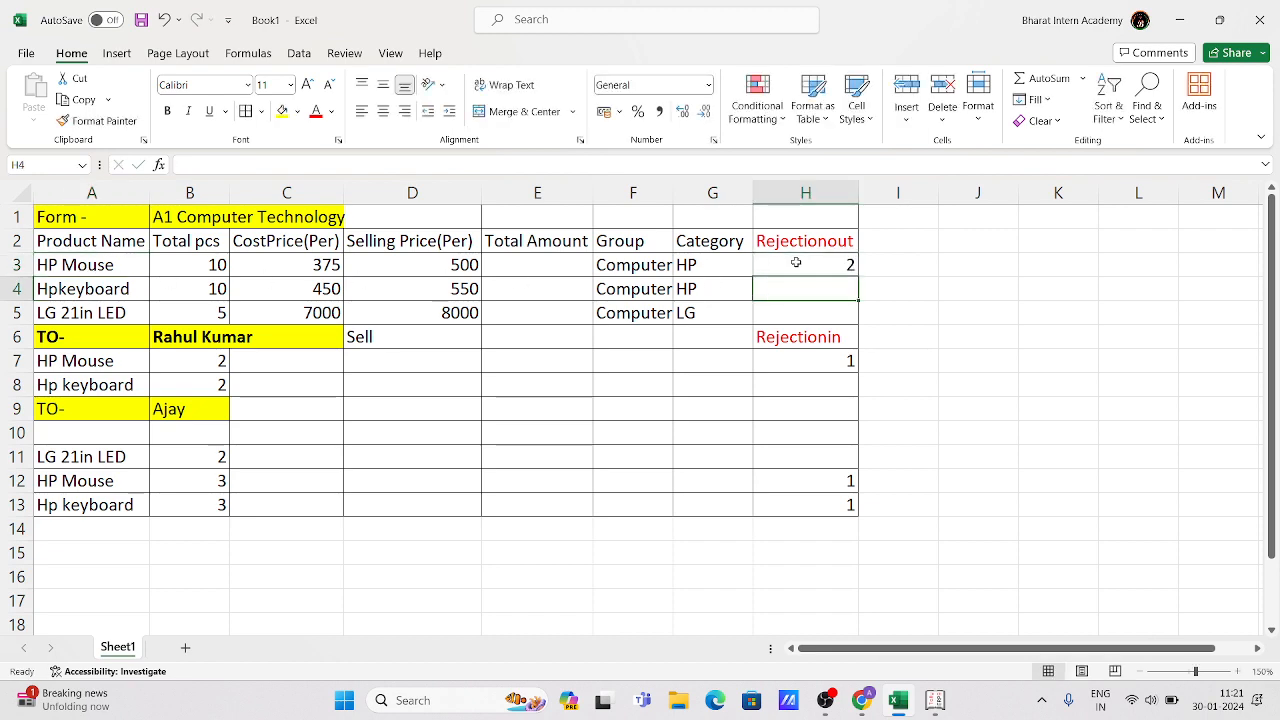
Switch to Tally and open the Stock Summary down to the items of the Computer stock group
click(864, 702)
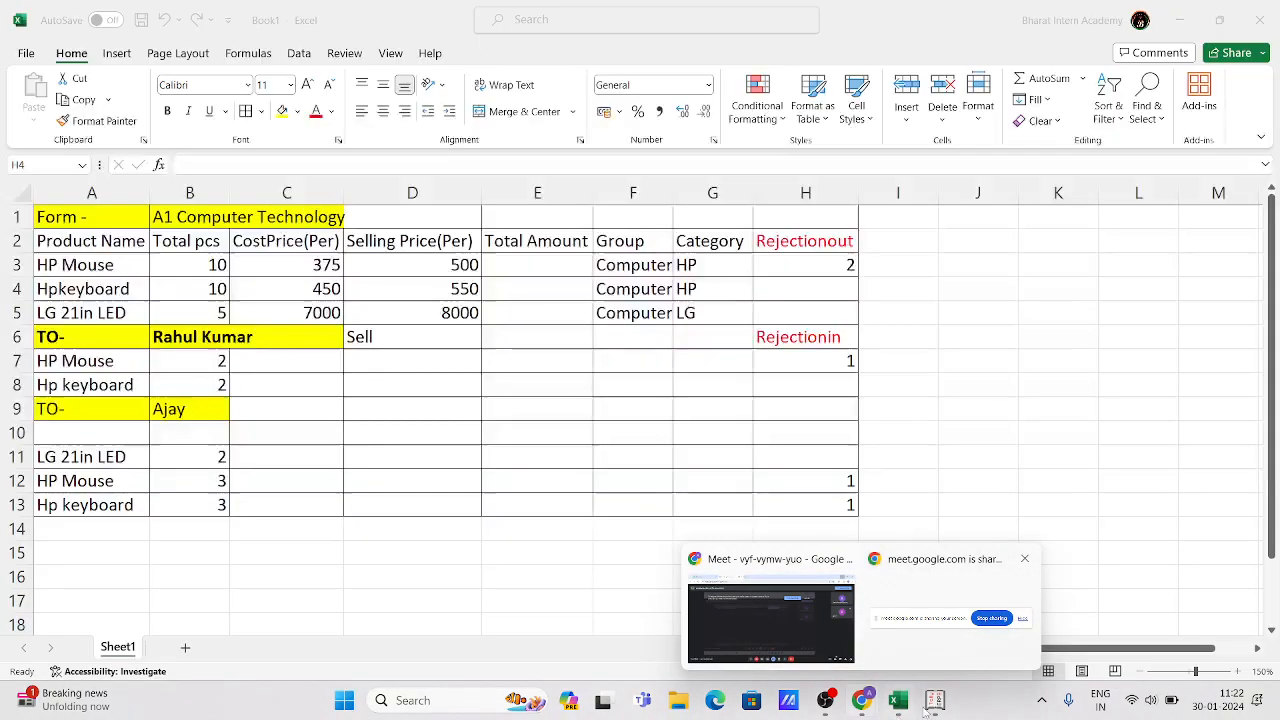
click(935, 700)
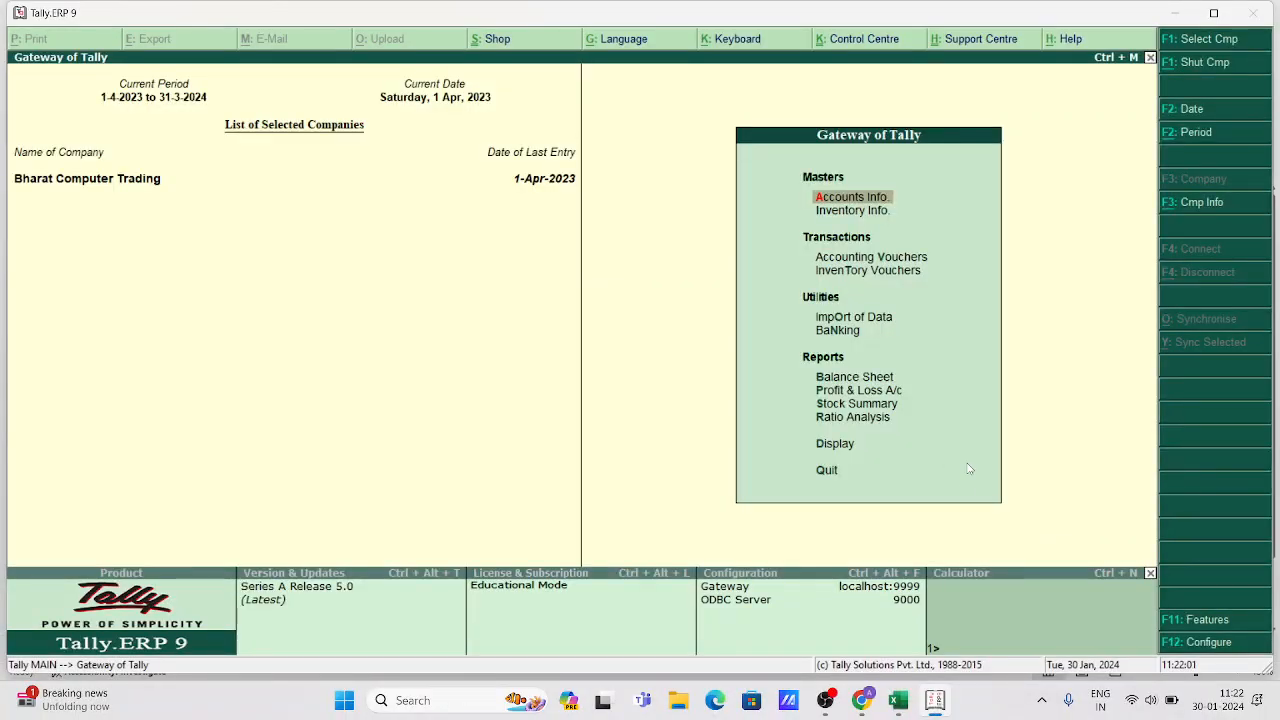
key(Down)
key(Down)
key(Down)
key(Down)
key(Down)
key(Down)
key(Down)
key(Down)
key(Return)
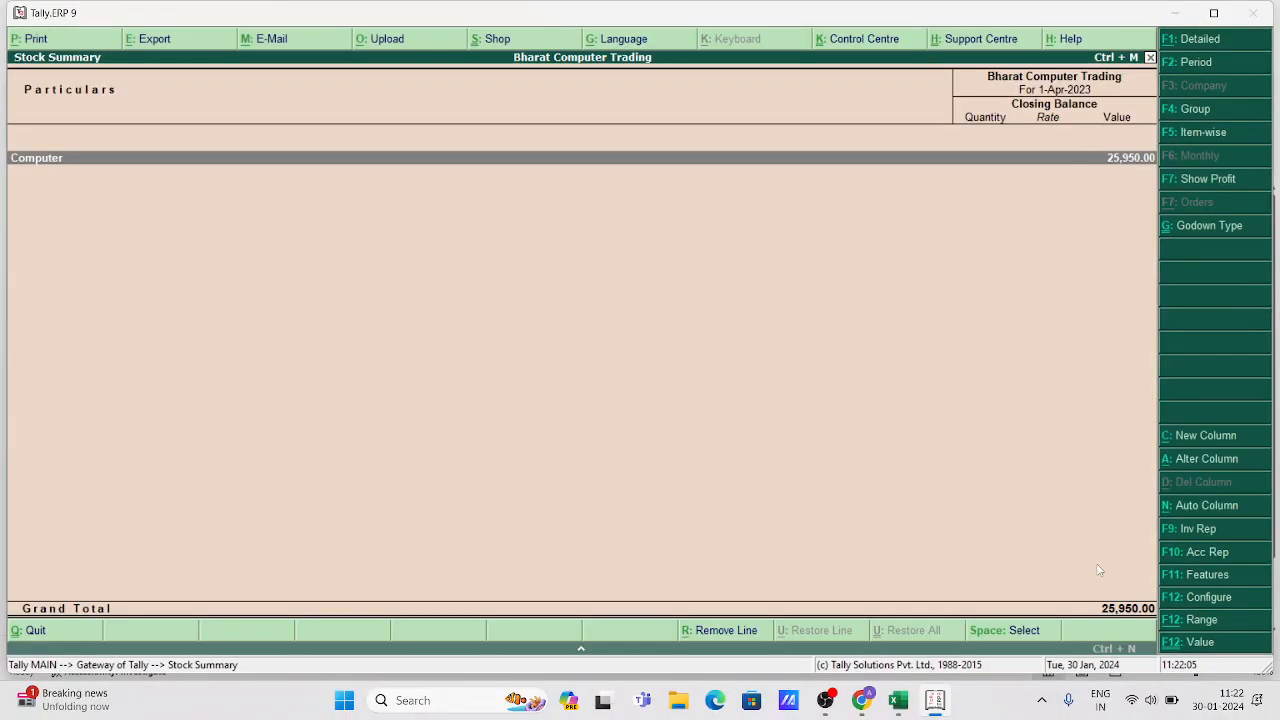
key(Return)
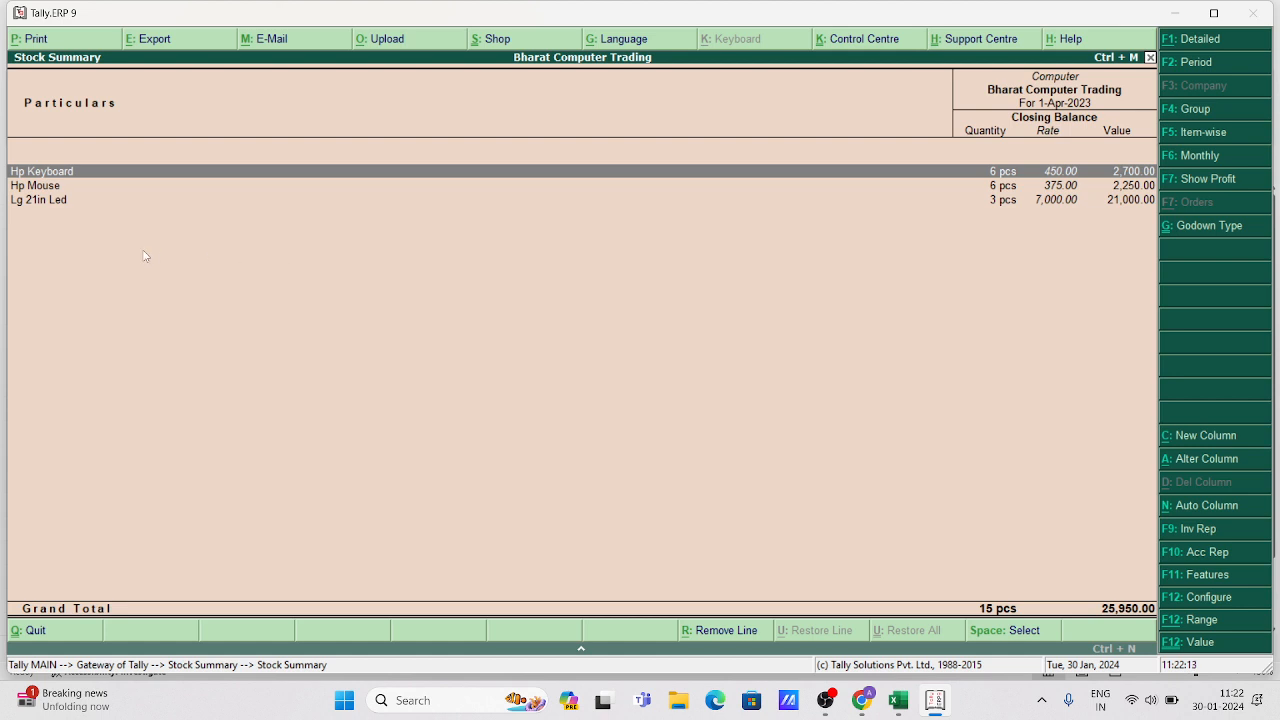
Examine the Hp Keyboard's monthly summary and April purchase and sales vouchers, then return to the item list
key(Return)
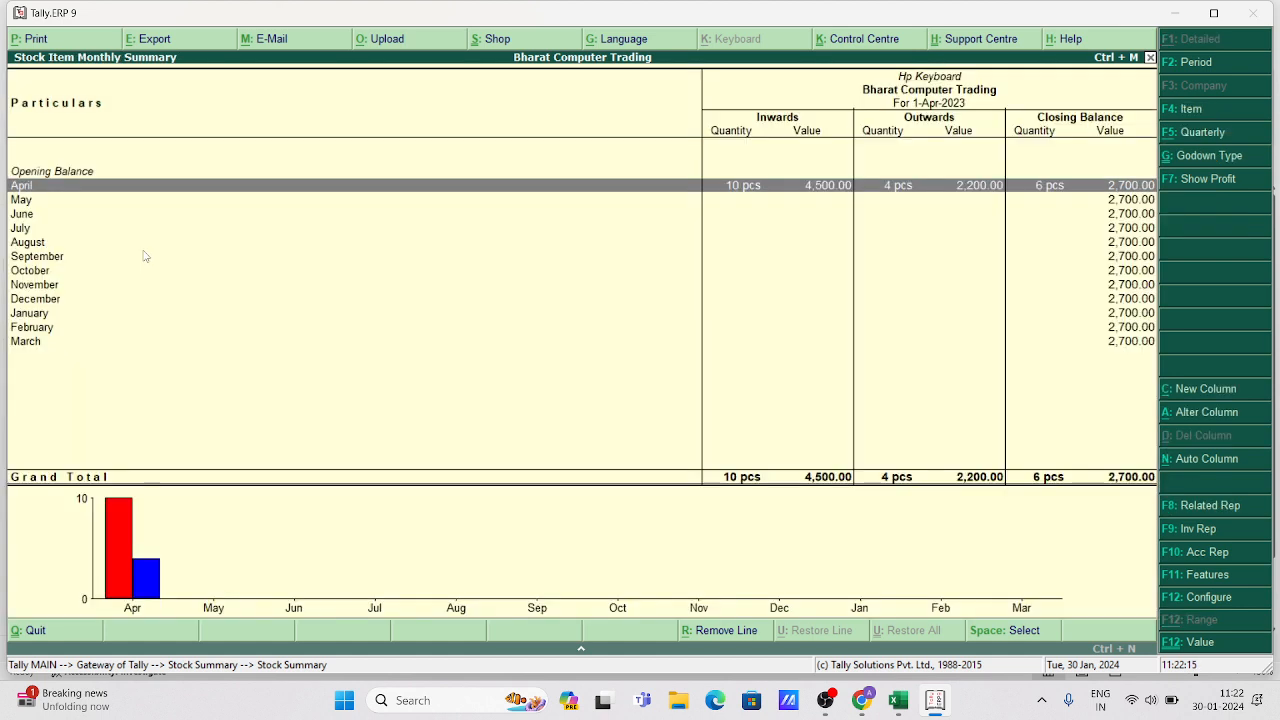
key(Return)
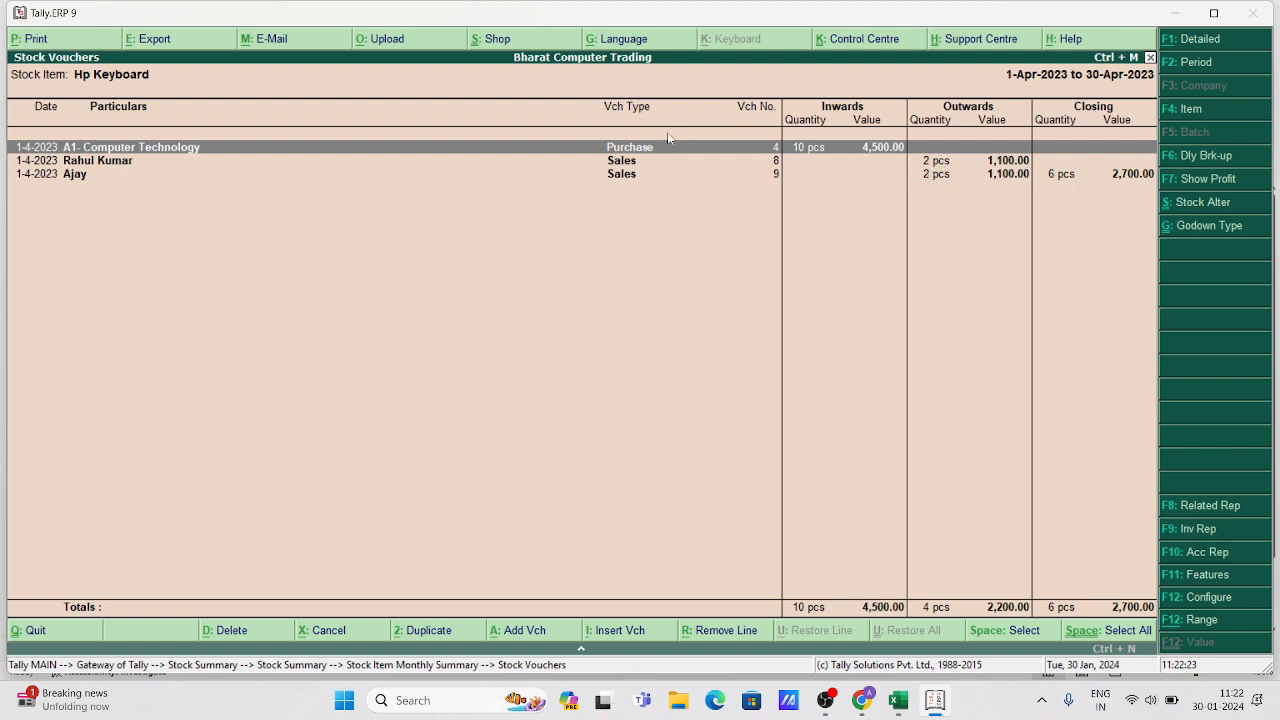
key(Down)
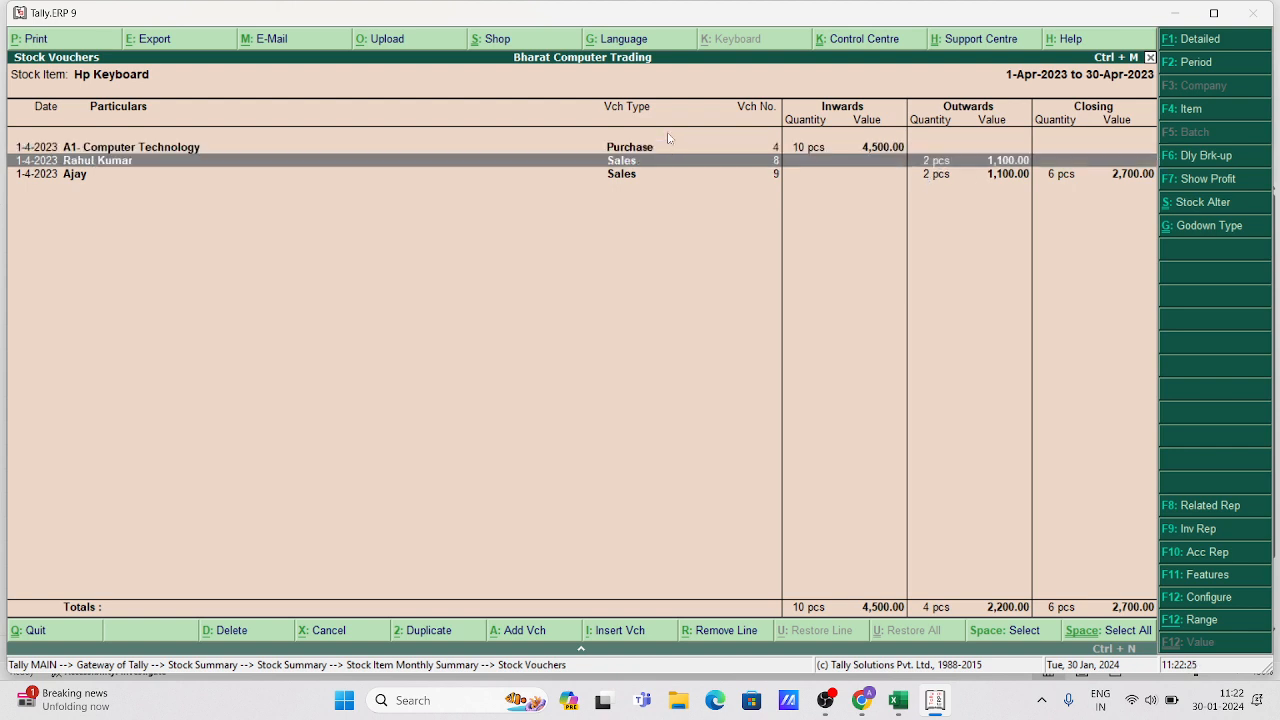
key(Escape)
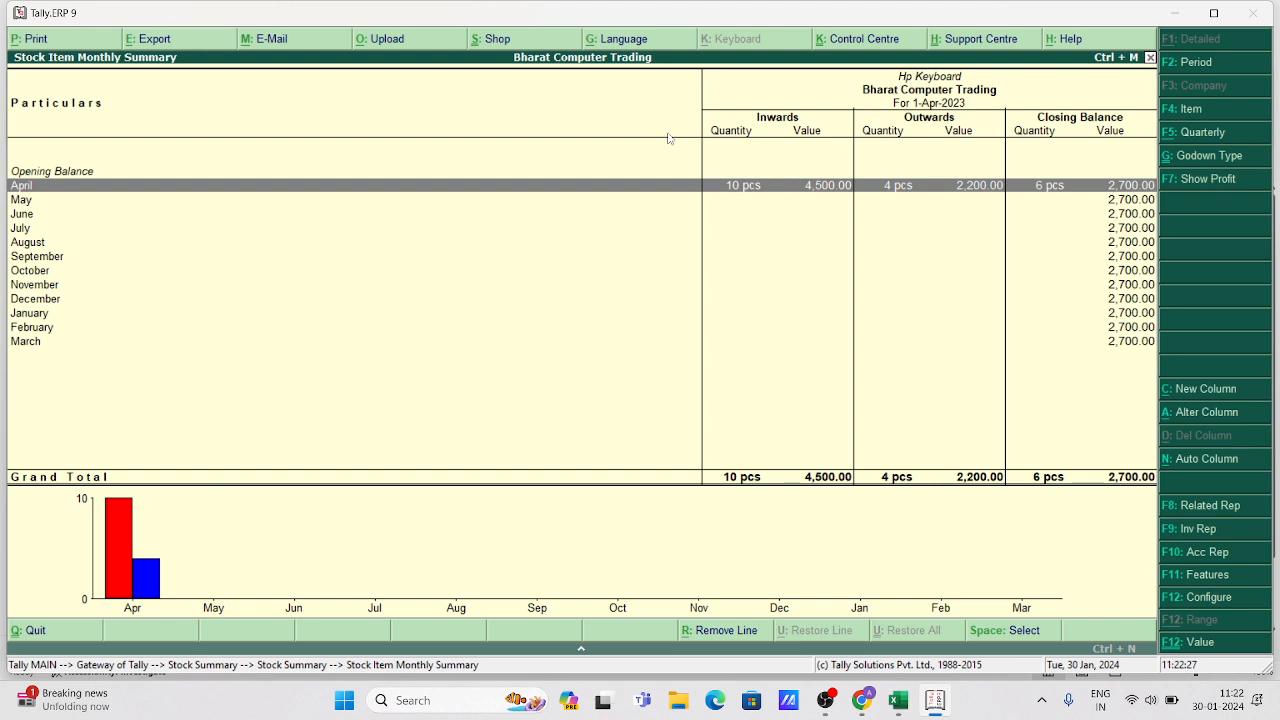
key(Return)
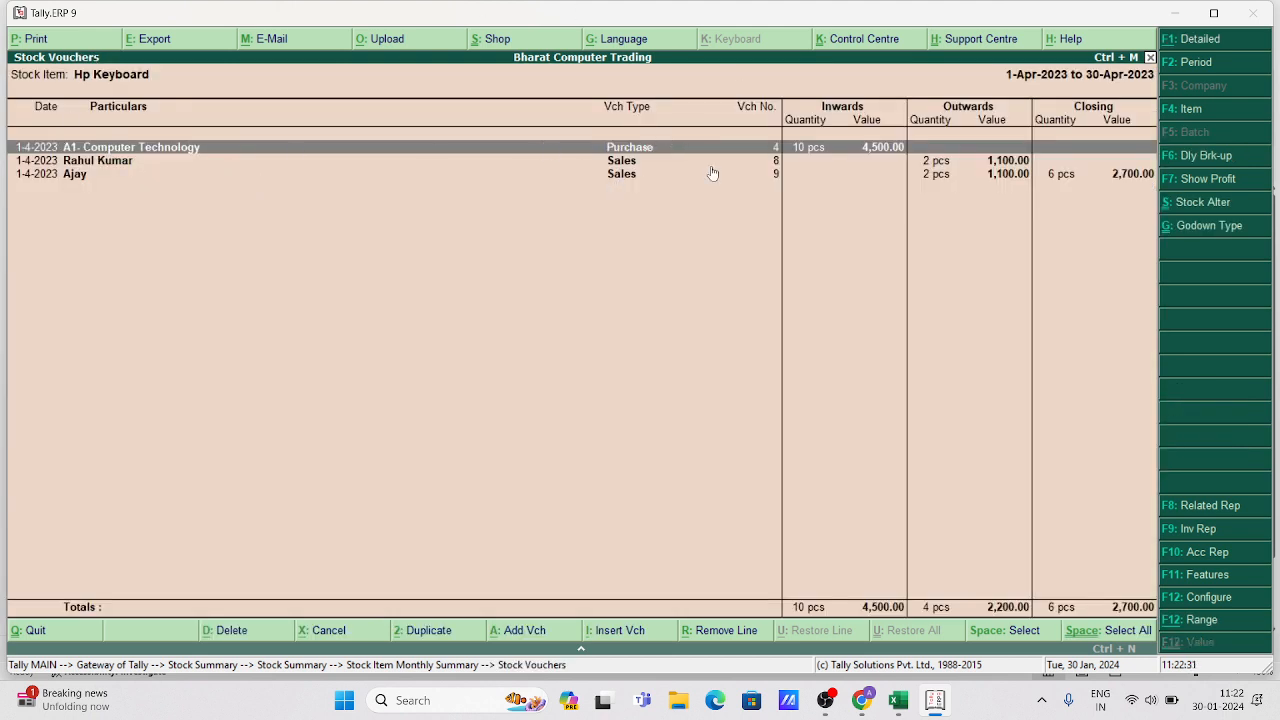
key(Escape)
key(Escape)
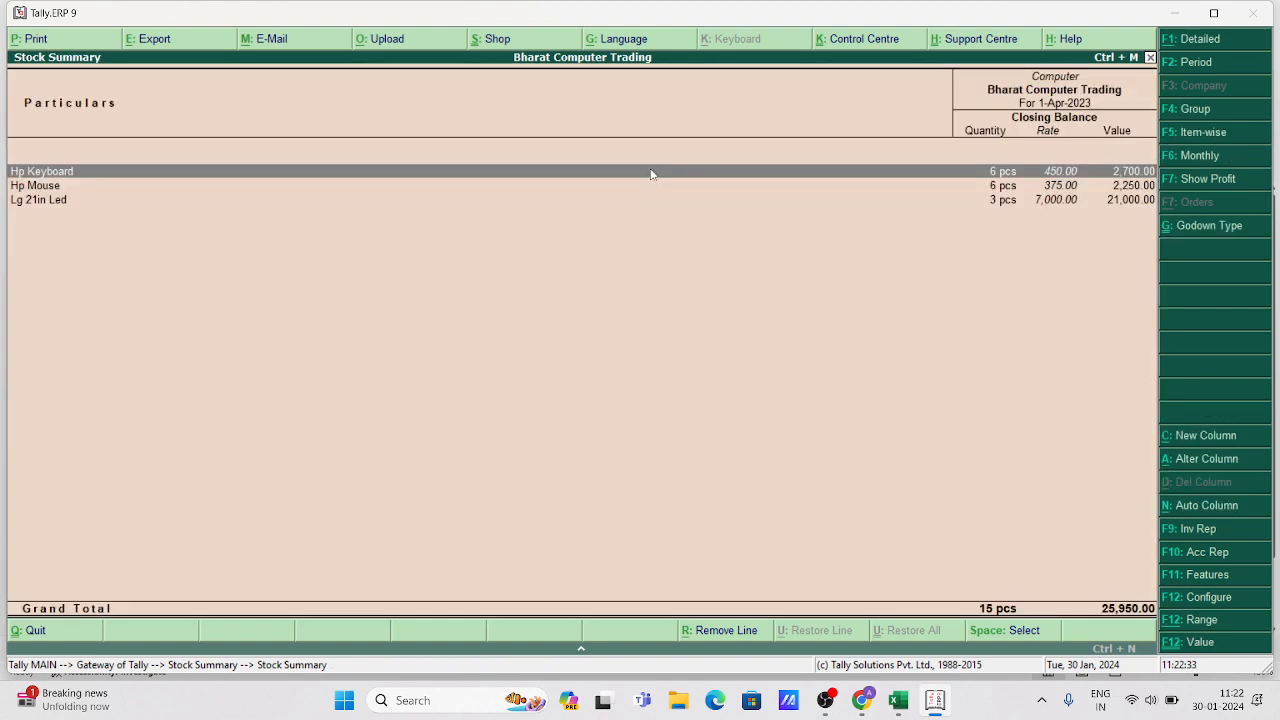
Examine the Hp Mouse's April stock vouchers and return to the item list
key(Down)
key(Return)
key(Return)
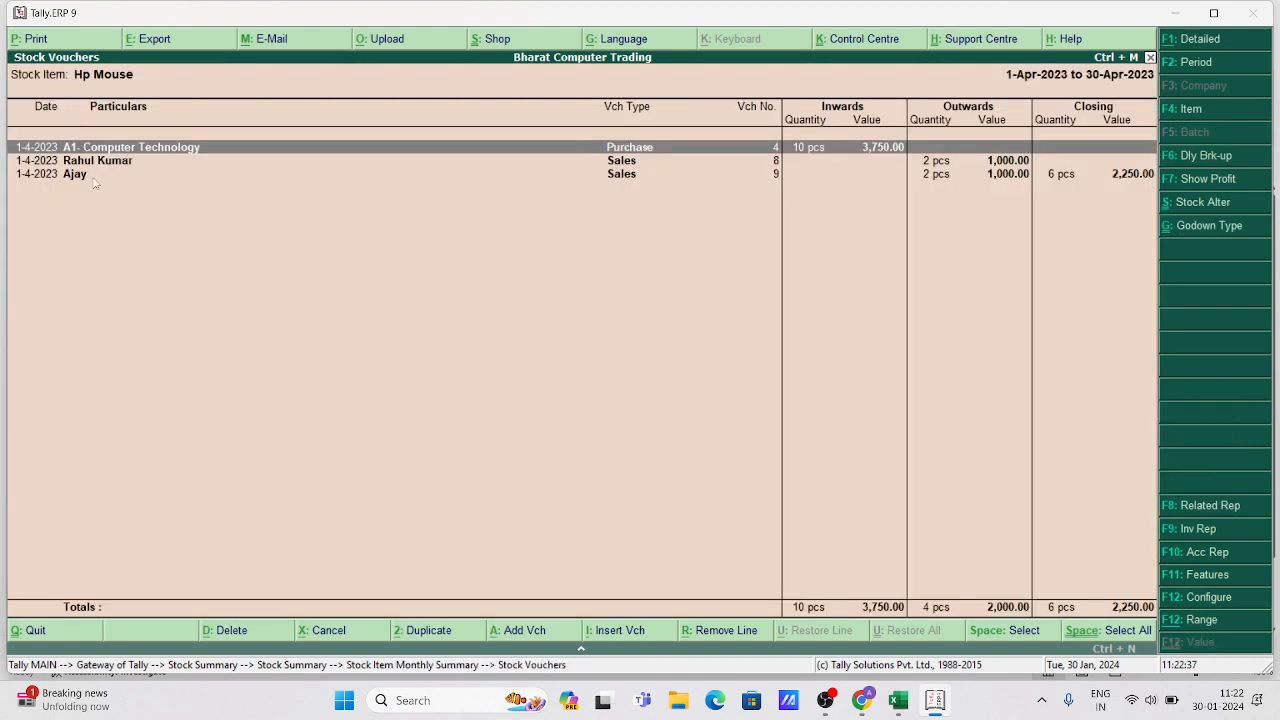
key(Escape)
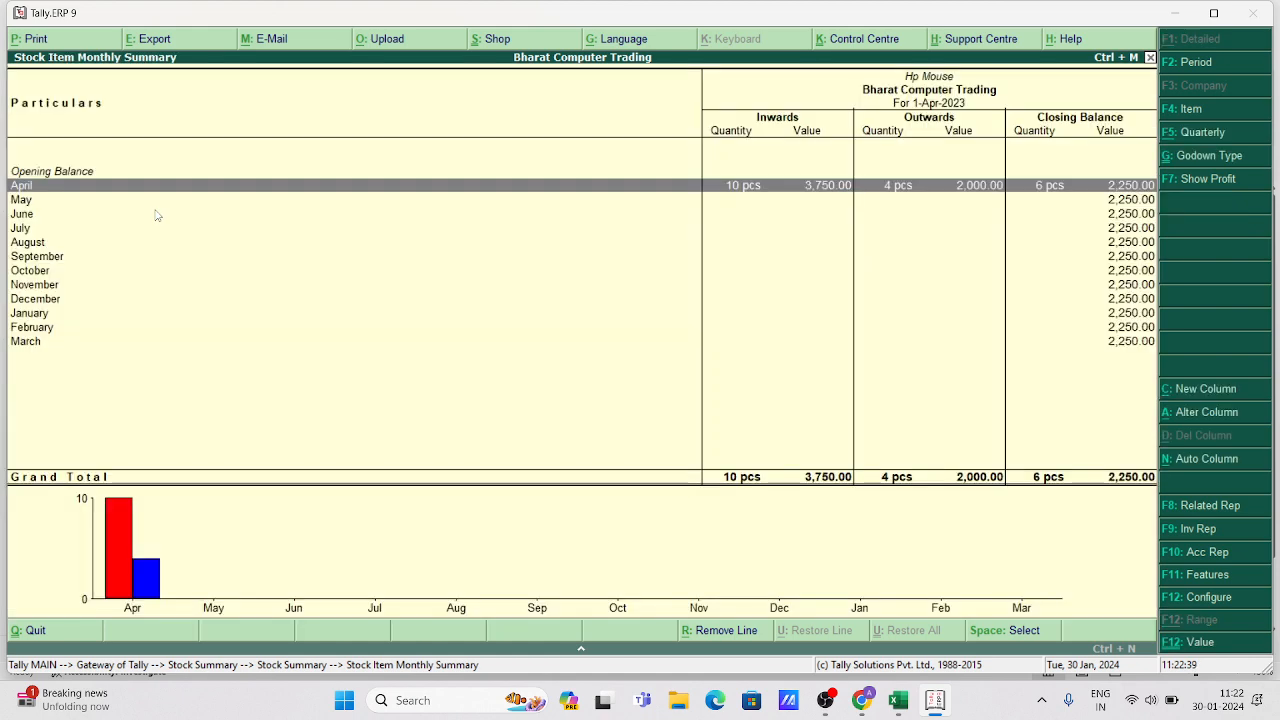
key(Escape)
Examine the Lg 21in Led's April stock vouchers and return to the Gateway of Tally
key(Down)
key(Return)
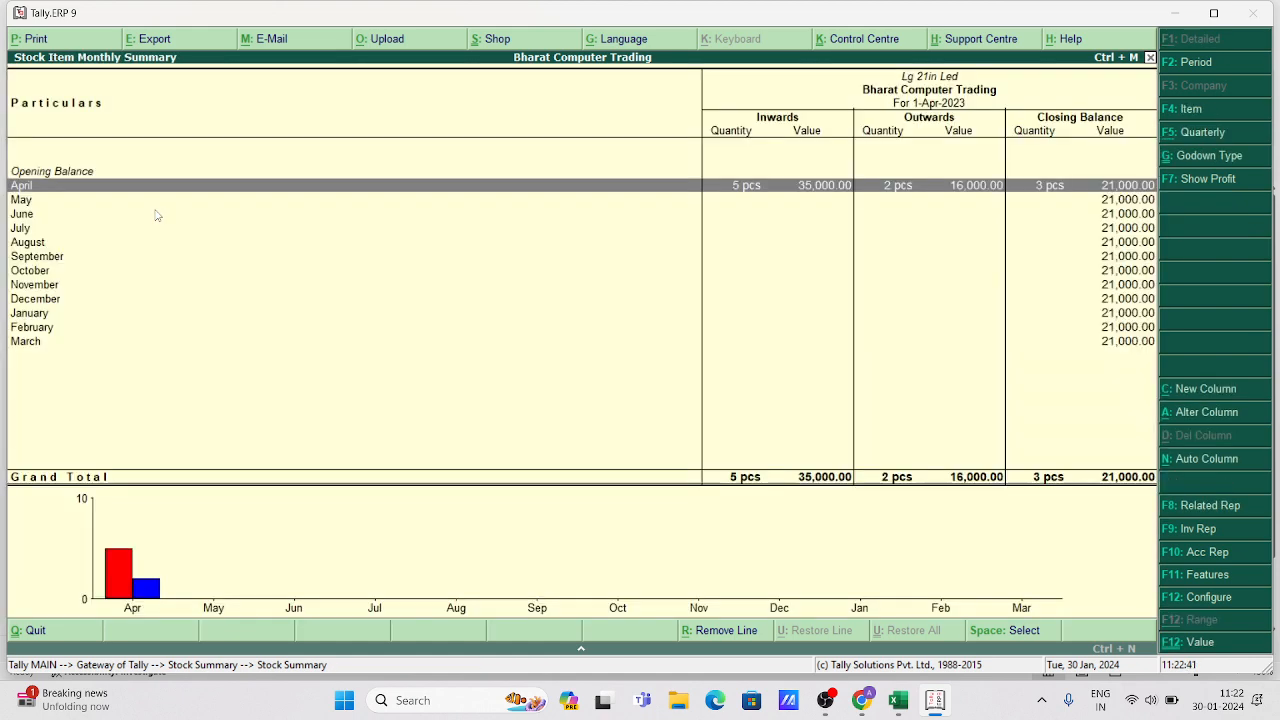
key(Return)
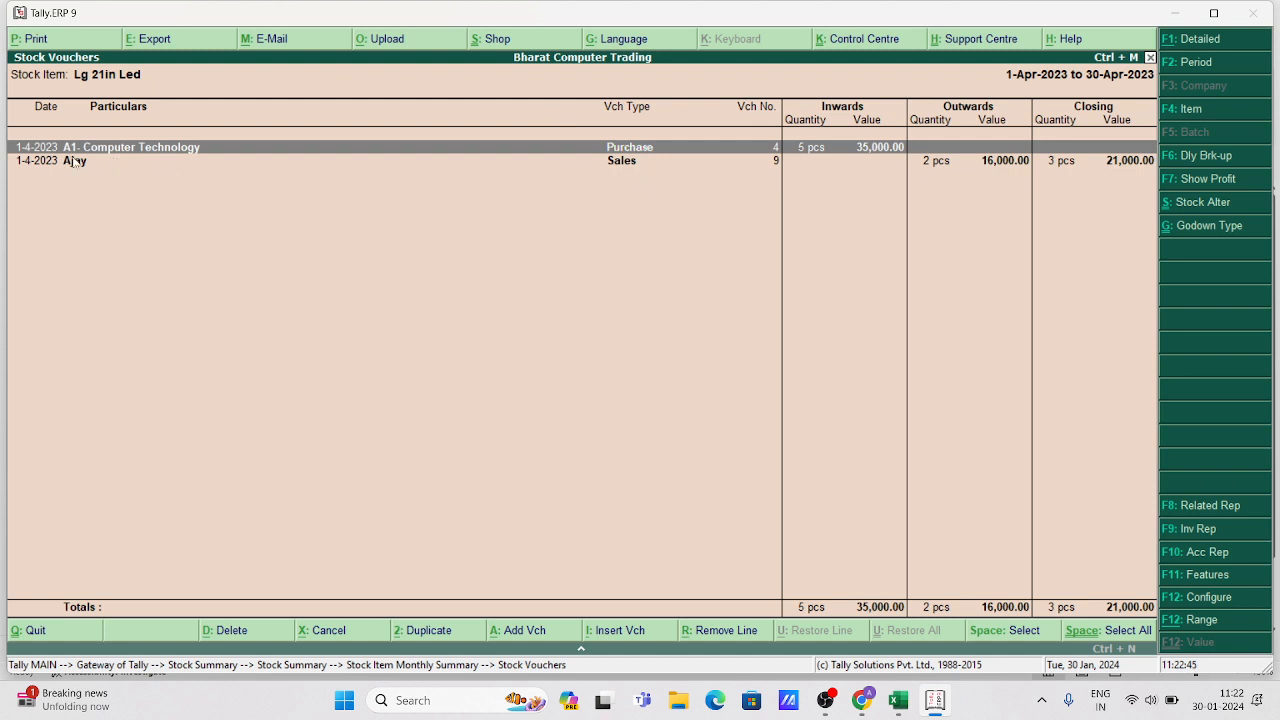
key(Escape)
key(Escape)
key(Escape)
key(Escape)
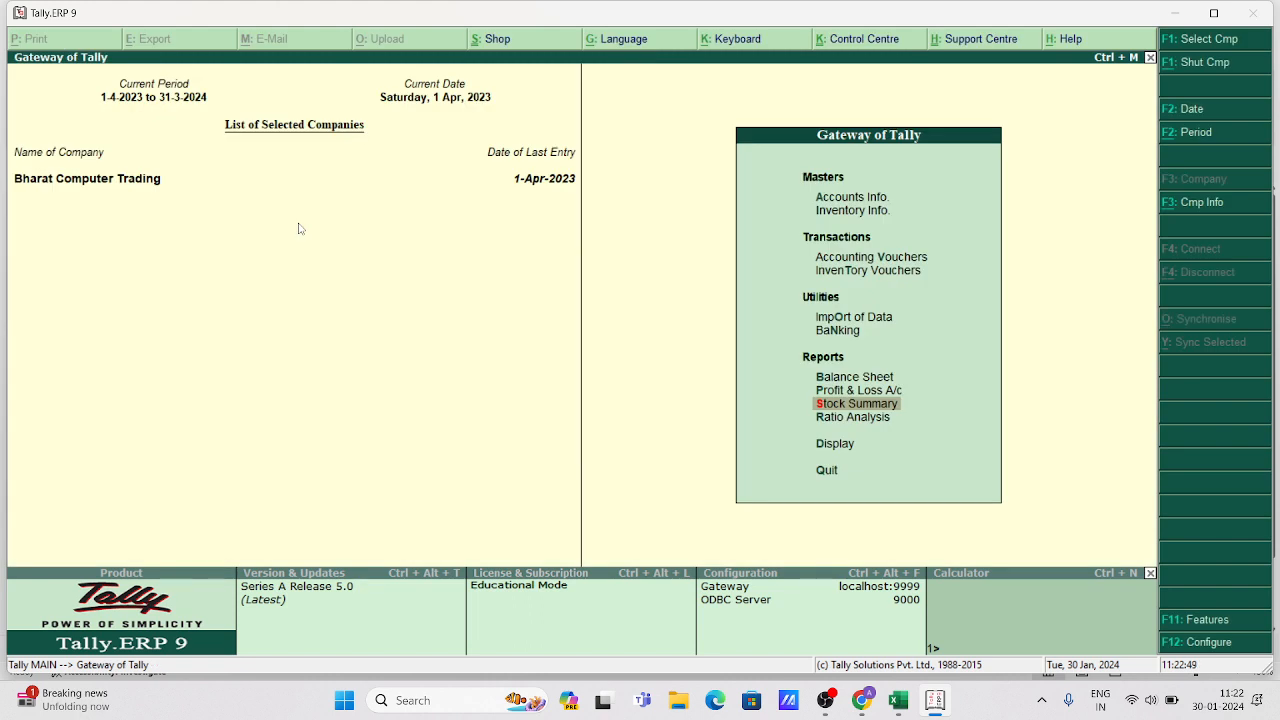
Open Inventory Voucher Creation from the Gateway of Tally to check which voucher types are available
key(Up)
key(Up)
key(Up)
key(Up)
key(Up)
key(Up)
key(Down)
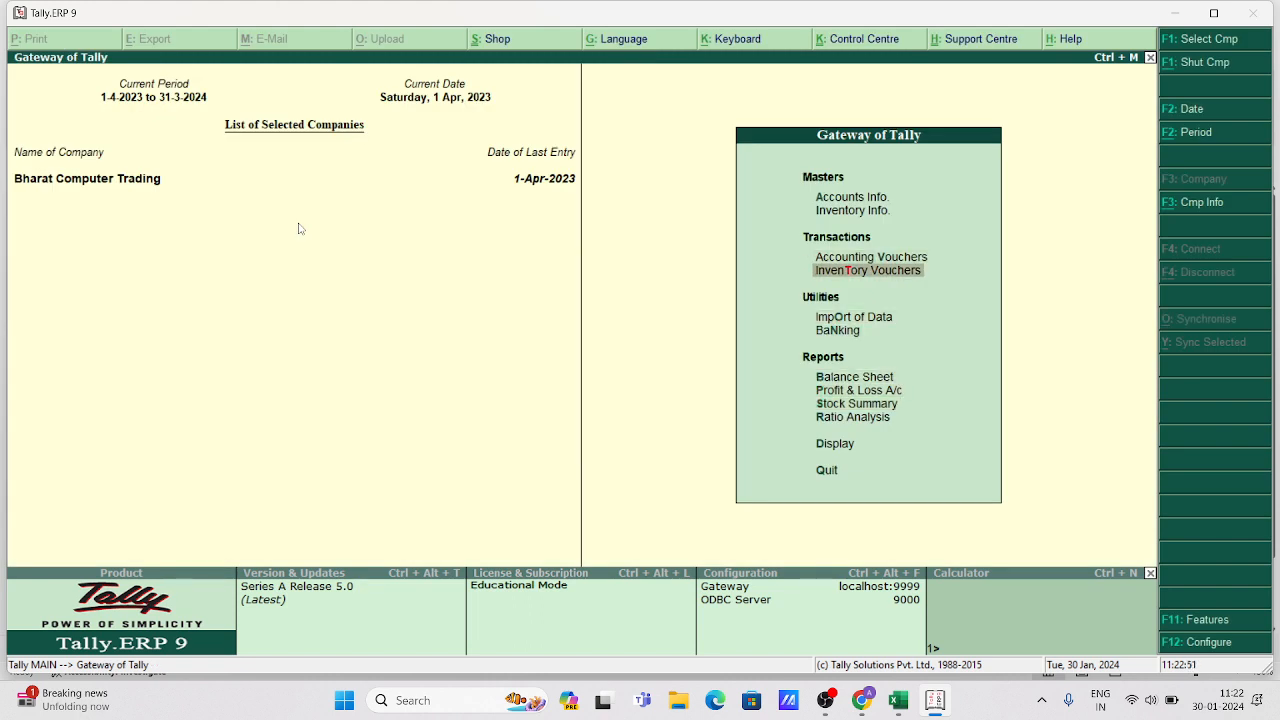
key(Return)
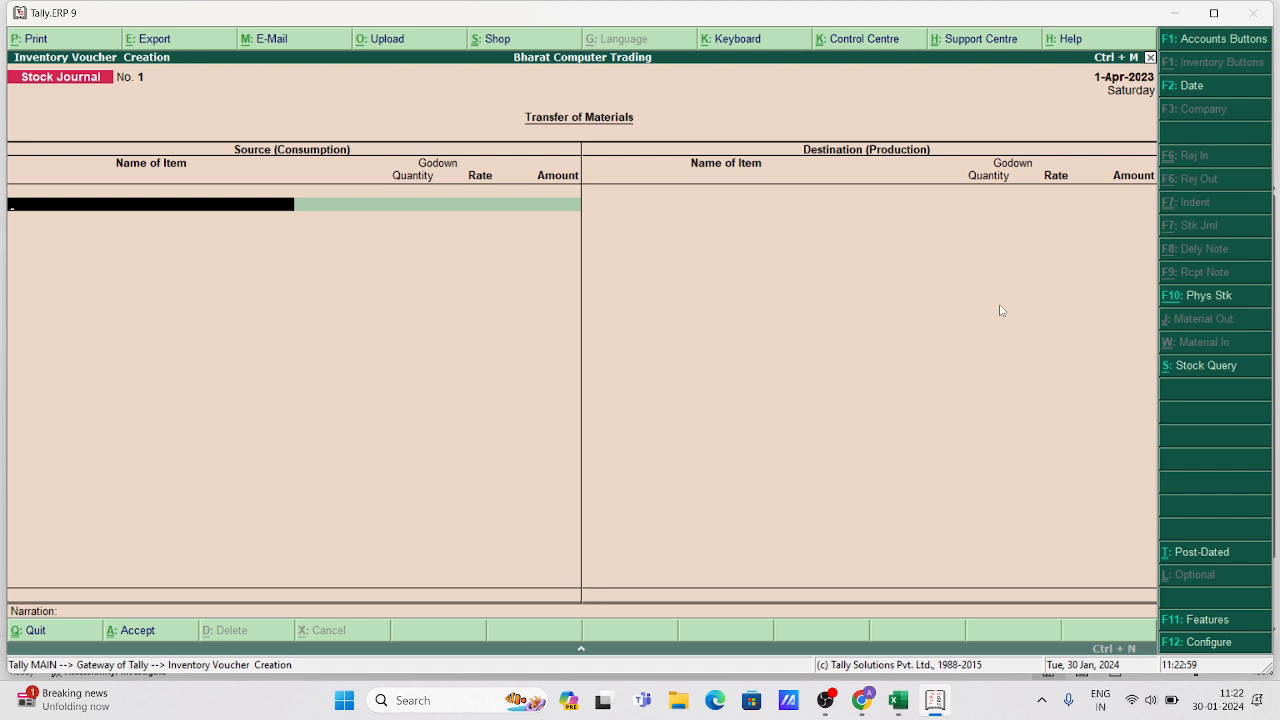
Check the Inventory Features and the Stock Journal Configuration, and go back to the Gateway of Tally
key(F11)
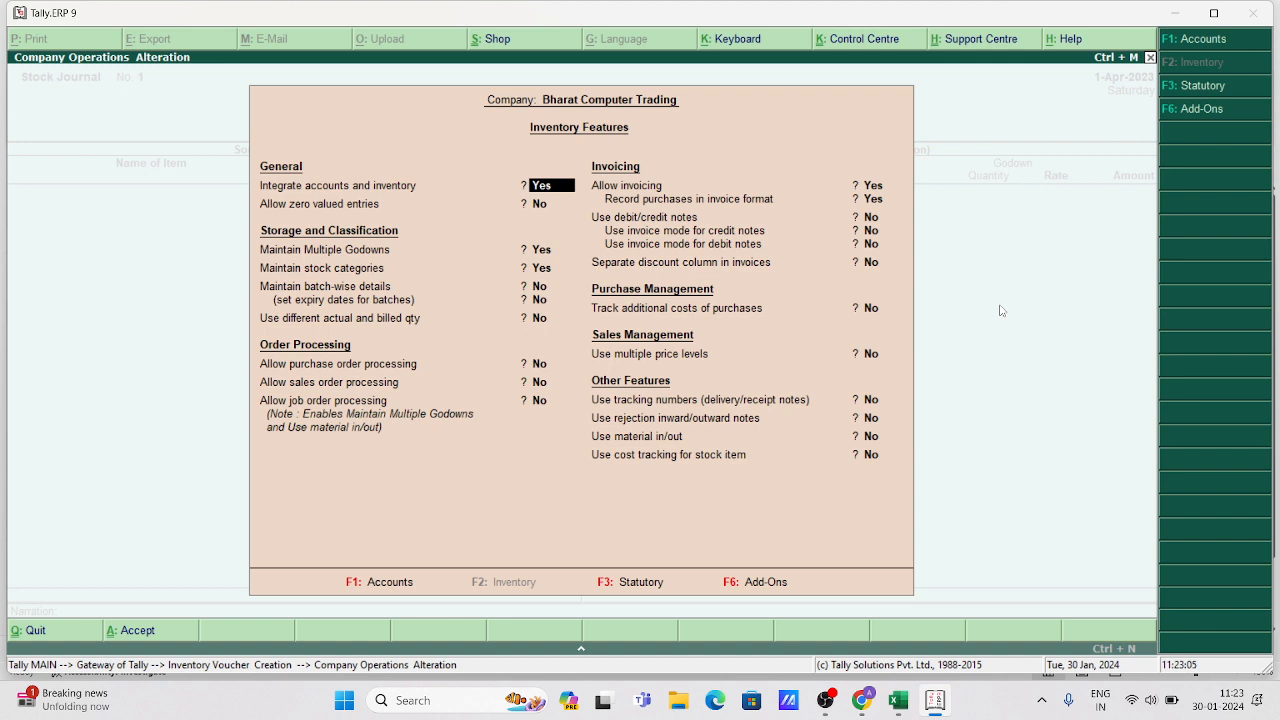
key(Escape)
key(y)
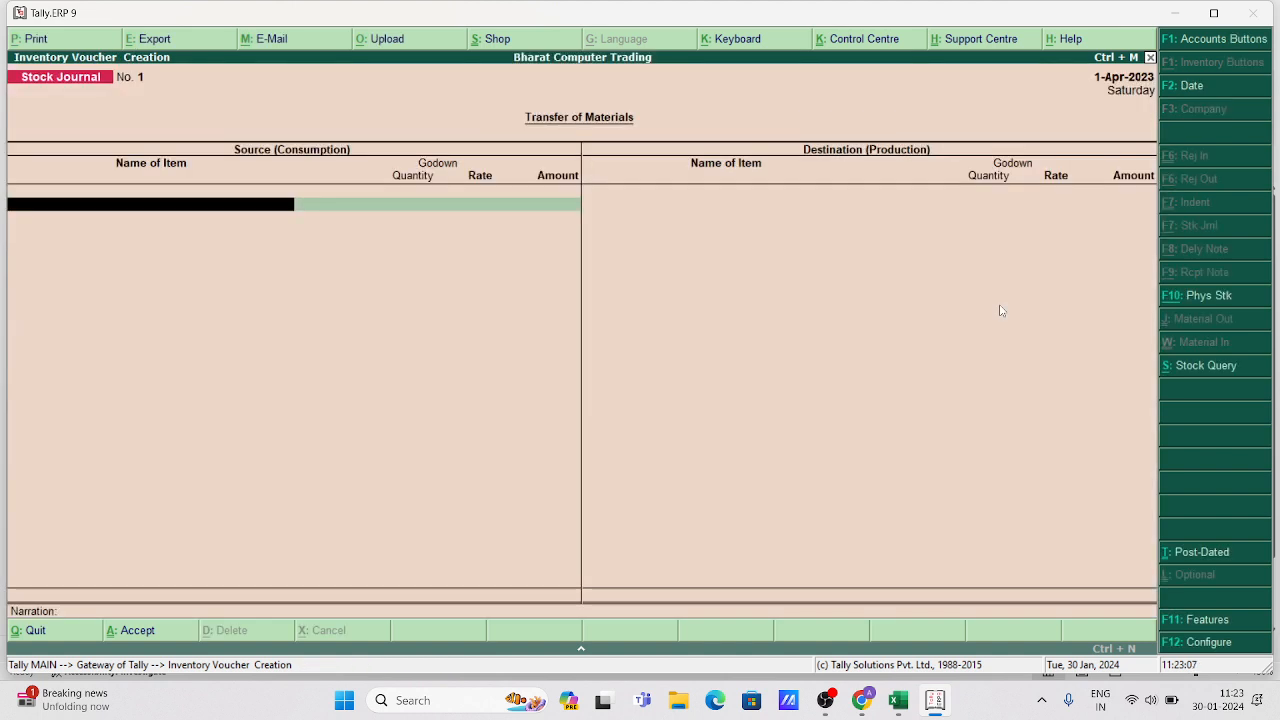
key(F12)
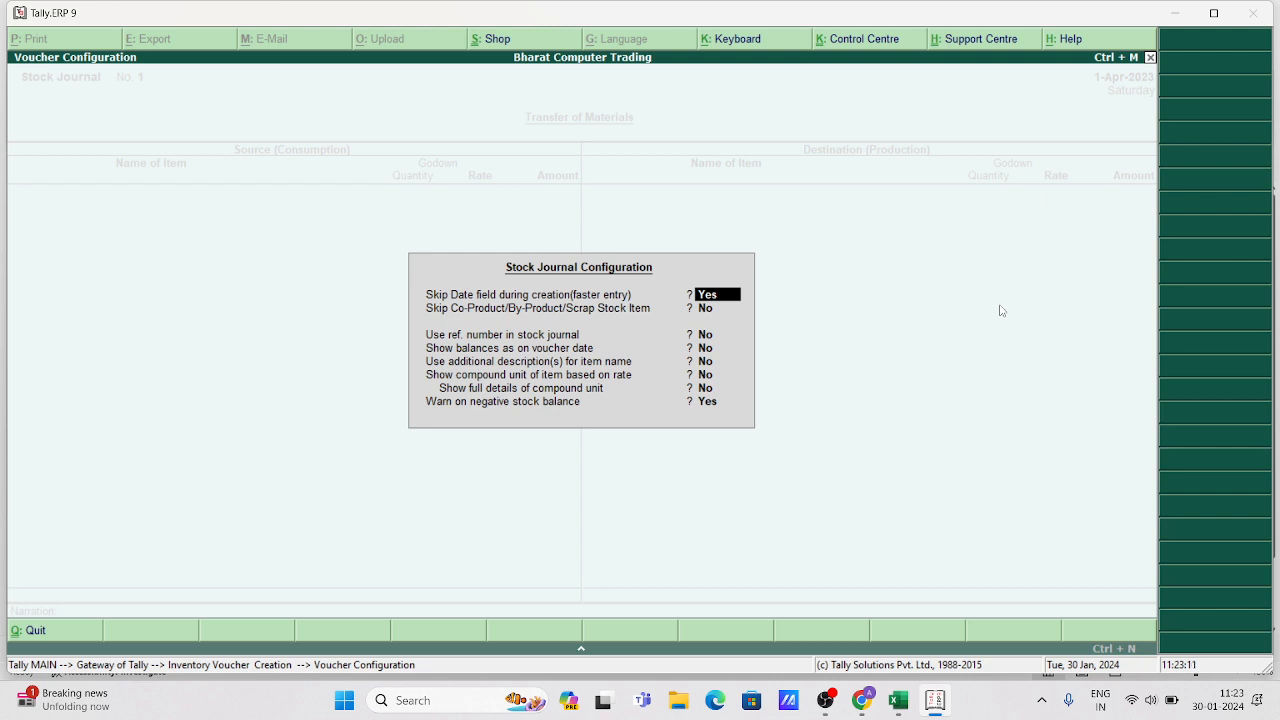
key(ctrl+a)
key(Escape)
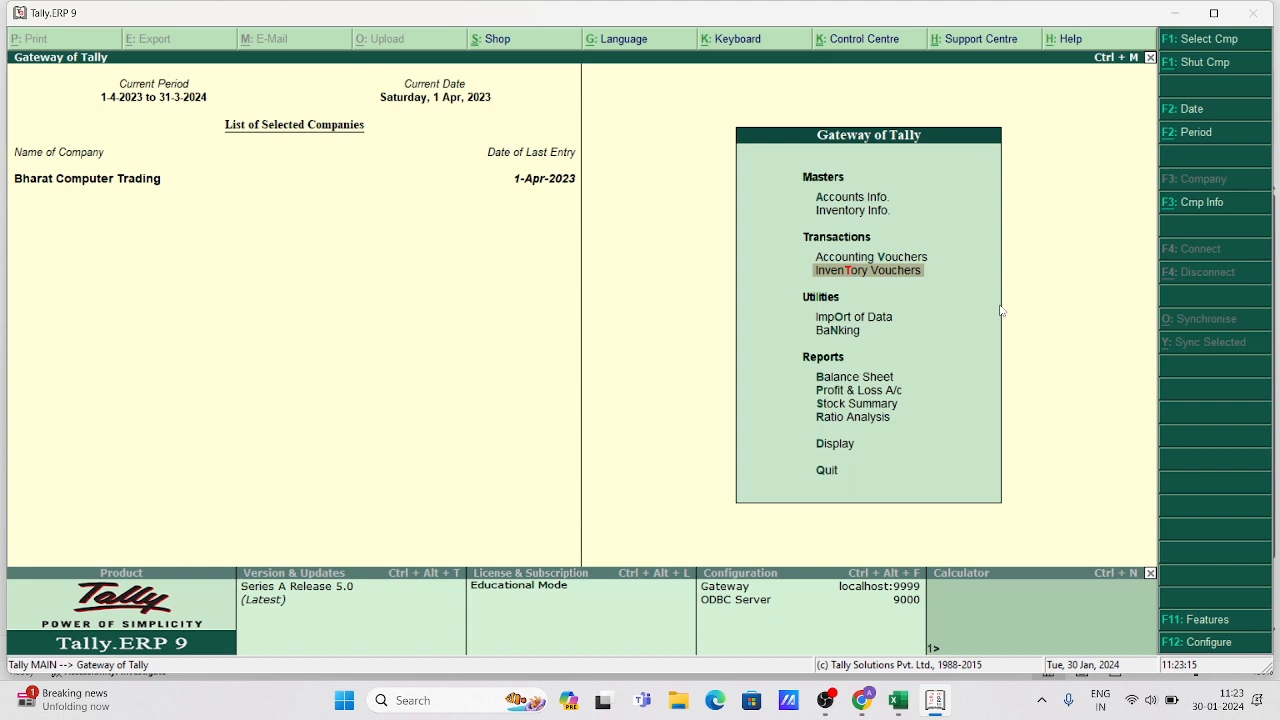
Set the use of tracking numbers for delivery/receipt notes to Yes in the company's Inventory Features
key(F11)
key(Down)
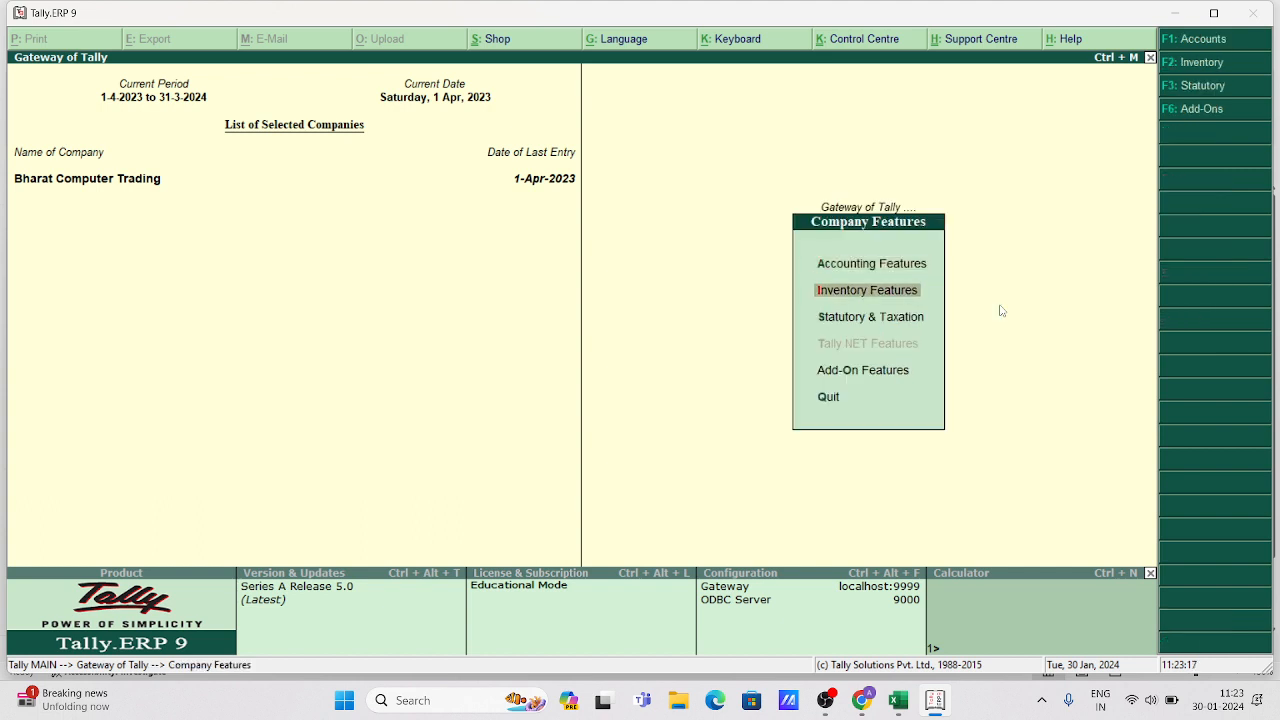
key(Return)
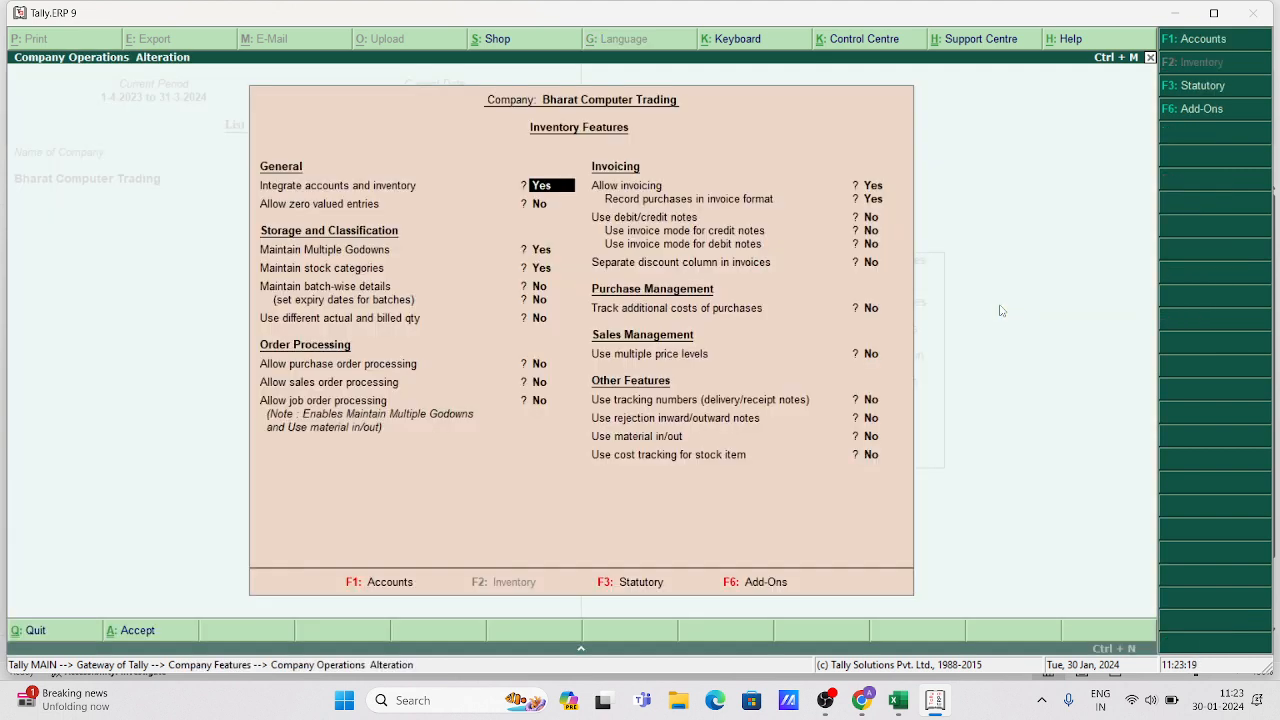
key(Return)
key(Return)
key(Return)
key(Return)
key(Return)
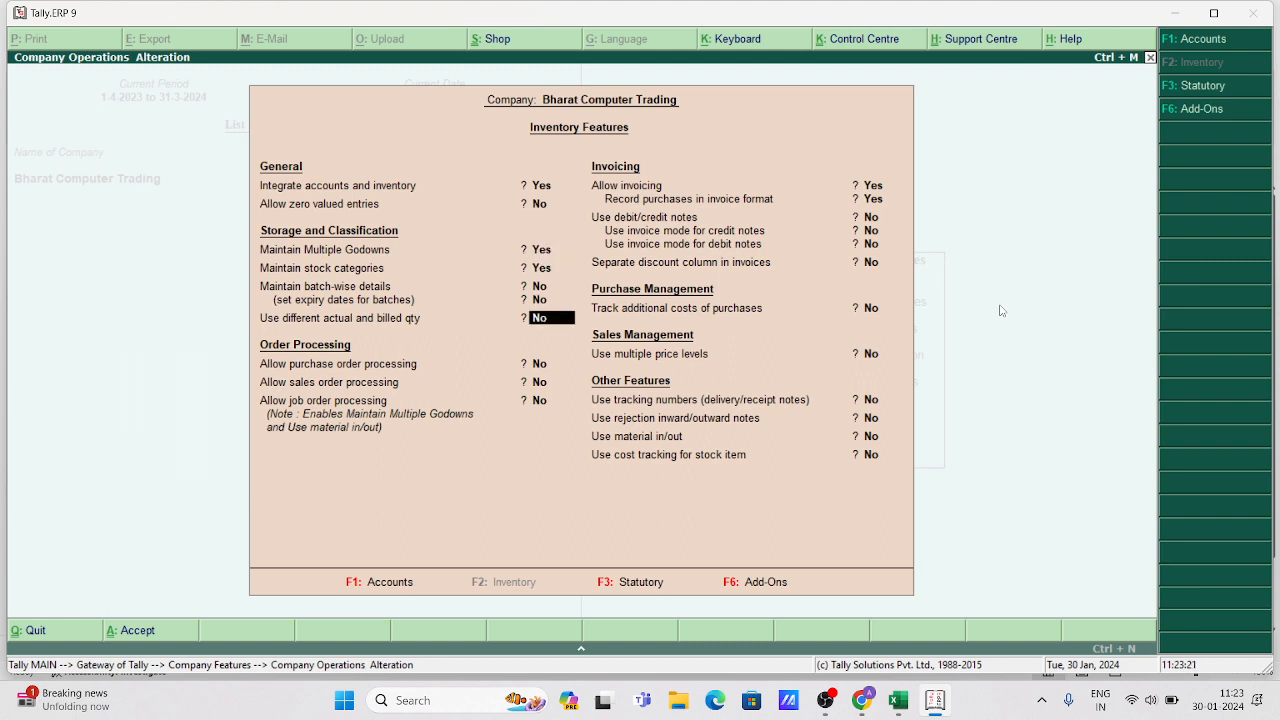
key(Return)
key(Return)
key(Return)
key(Return)
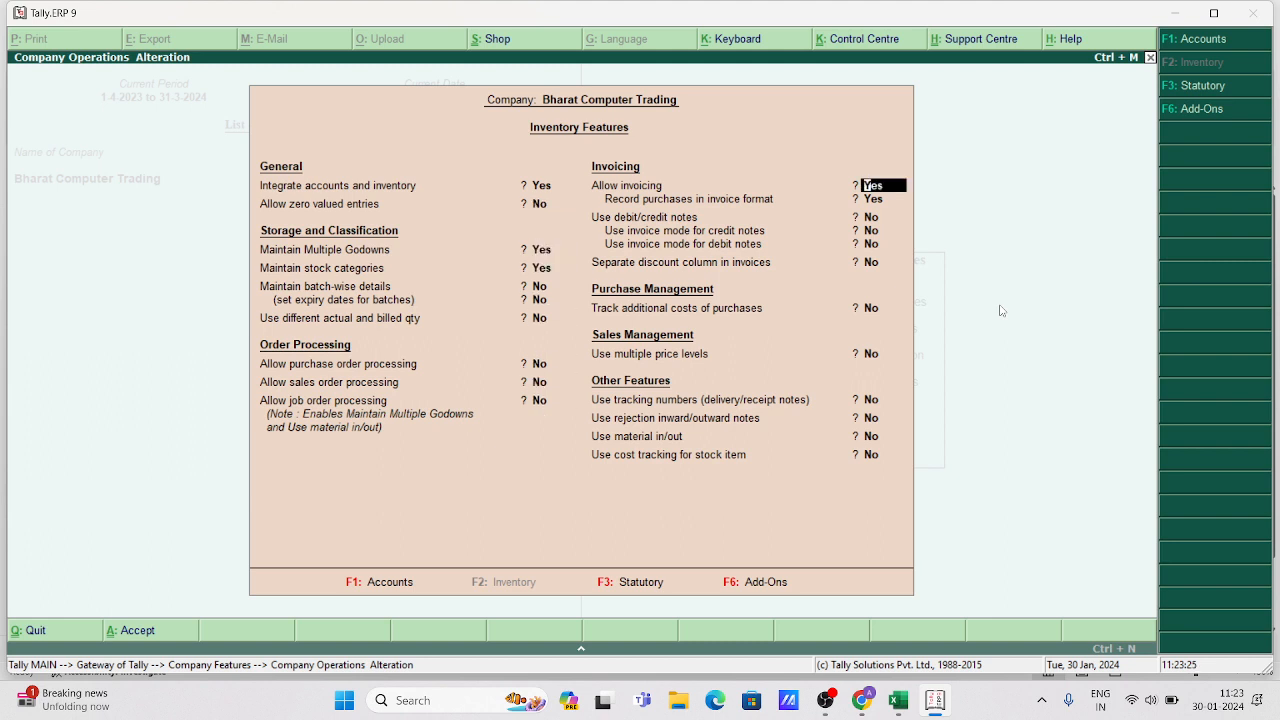
key(Return)
key(Return)
key(Return)
key(Return)
key(Return)
key(Return)
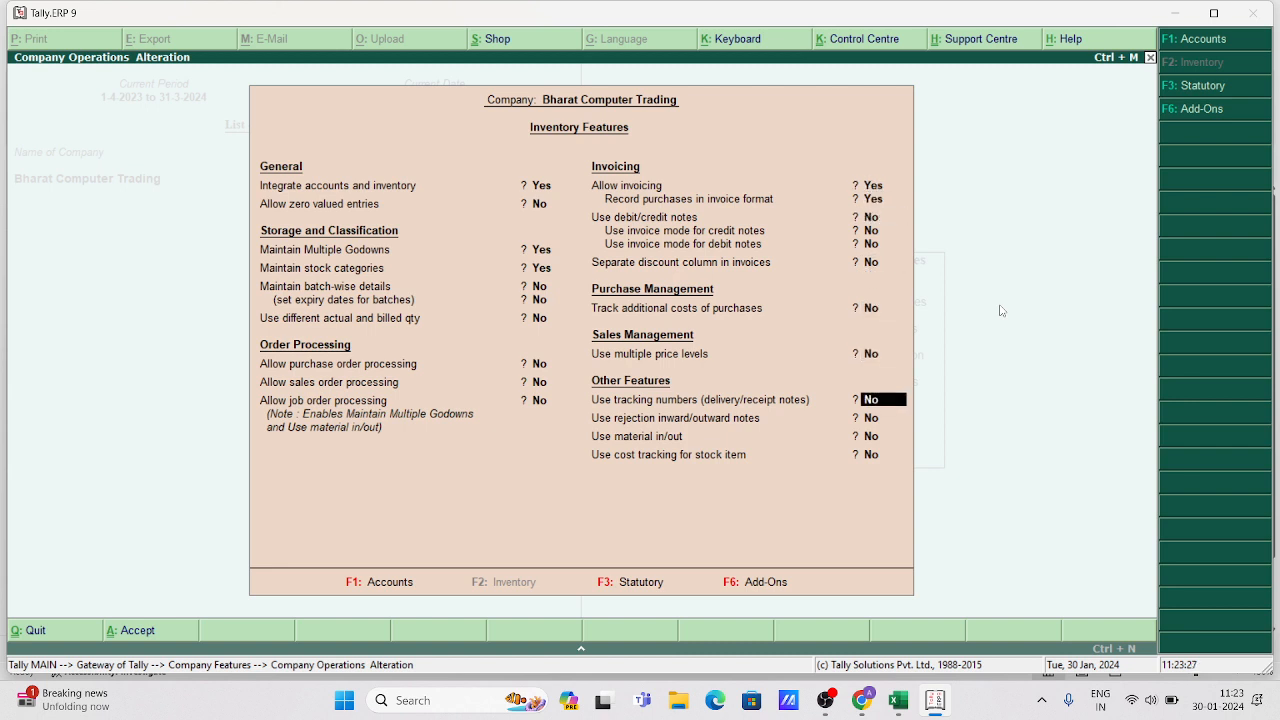
key(Return)
key(Return)
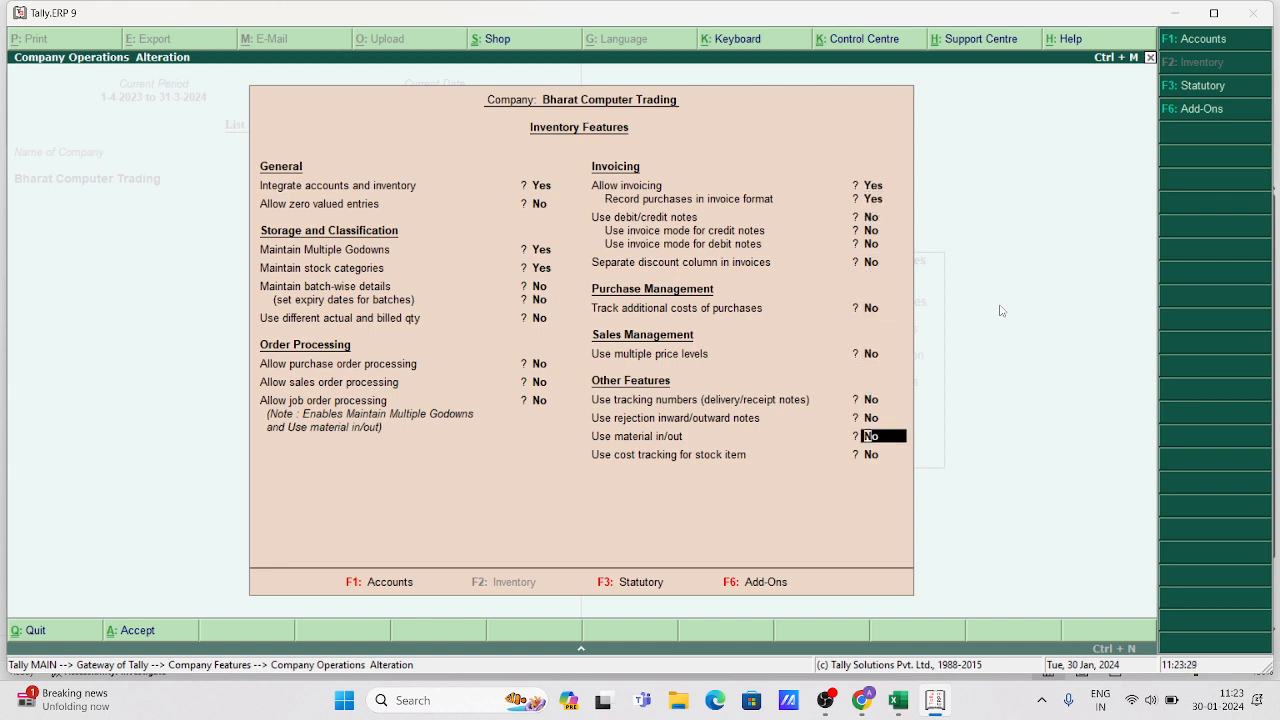
key(Up)
key(Up)
text(y)
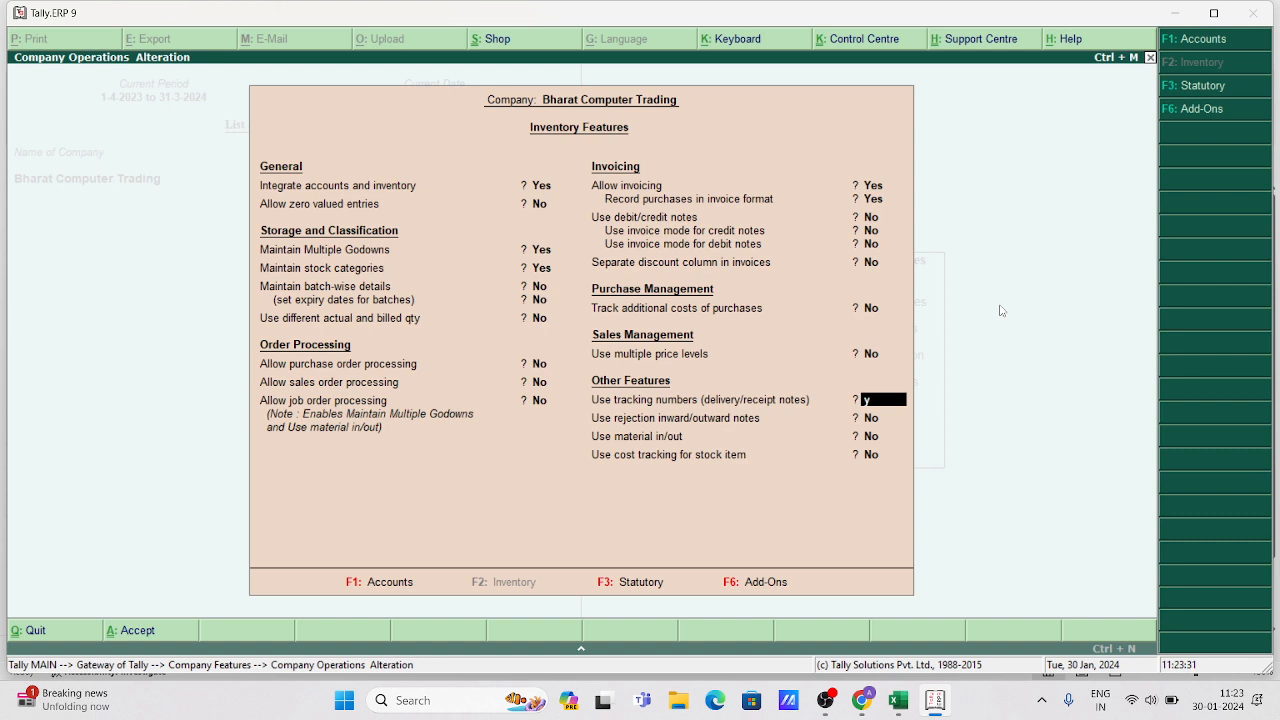
key(Return)
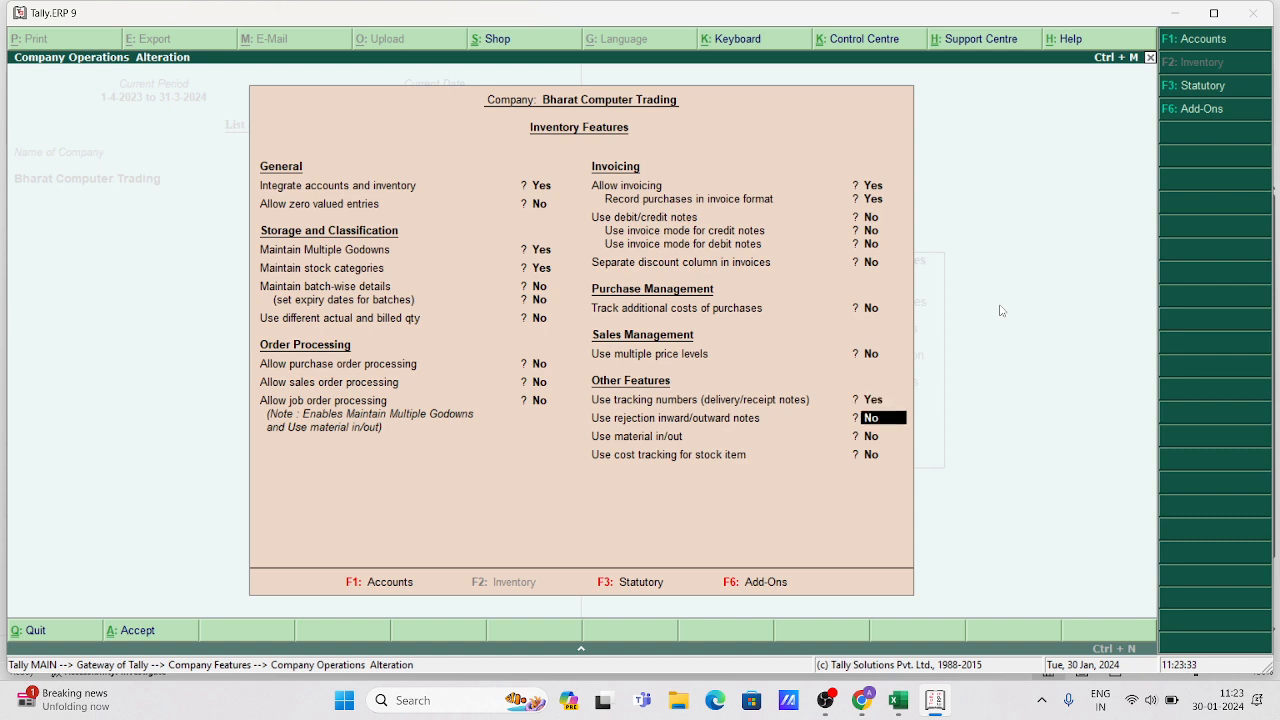
Set the use of rejection inward/outward notes and of material in/out to Yes, and save the Inventory Features
text(yes)
key(Return)
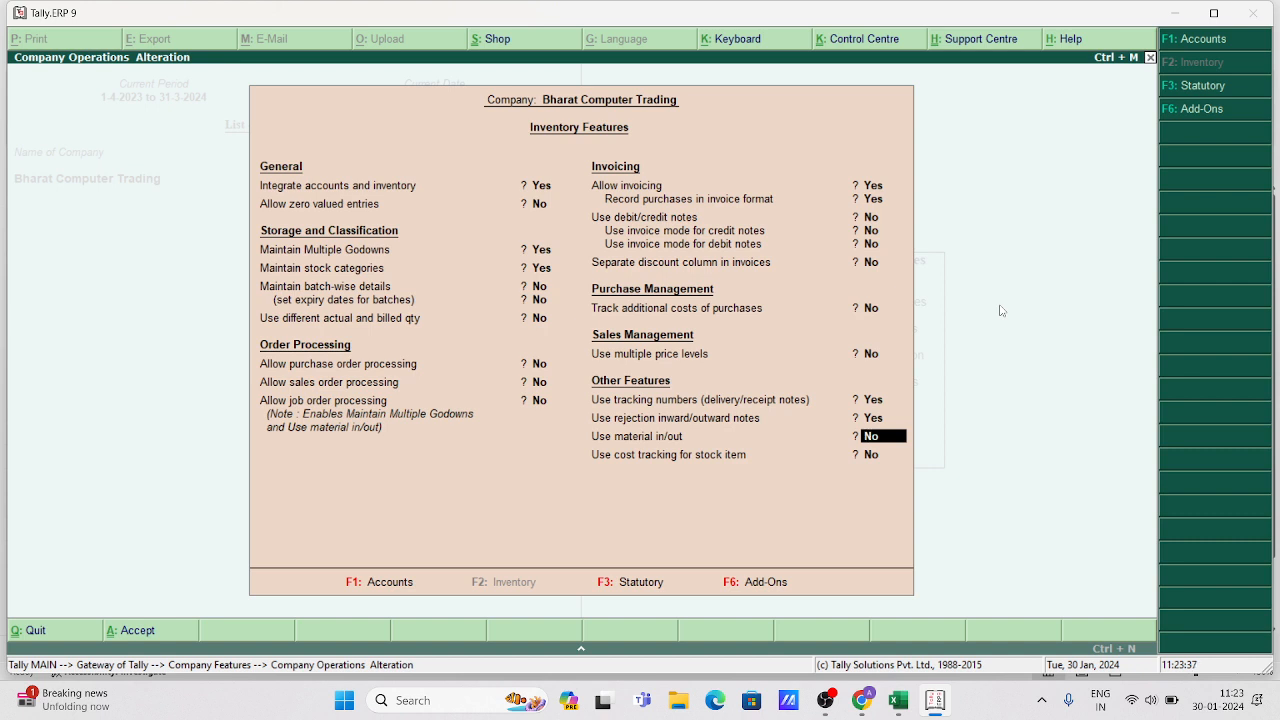
key(Return)
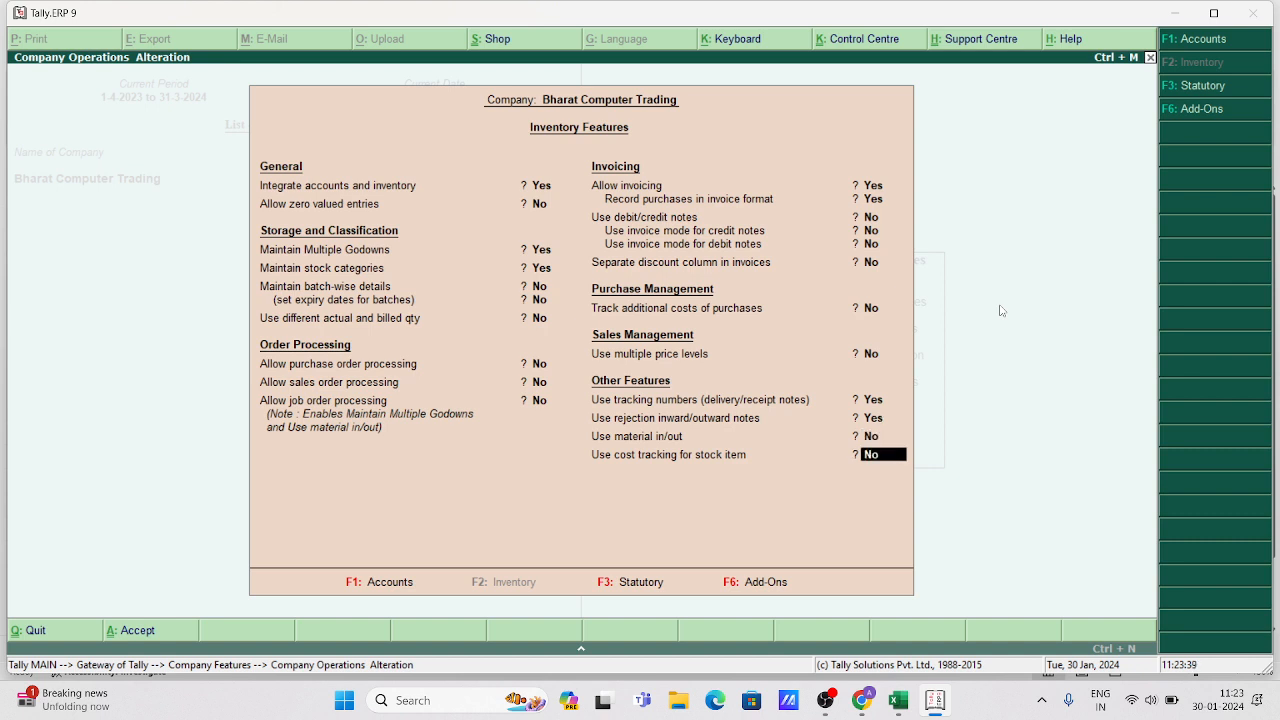
key(Up)
text(y)
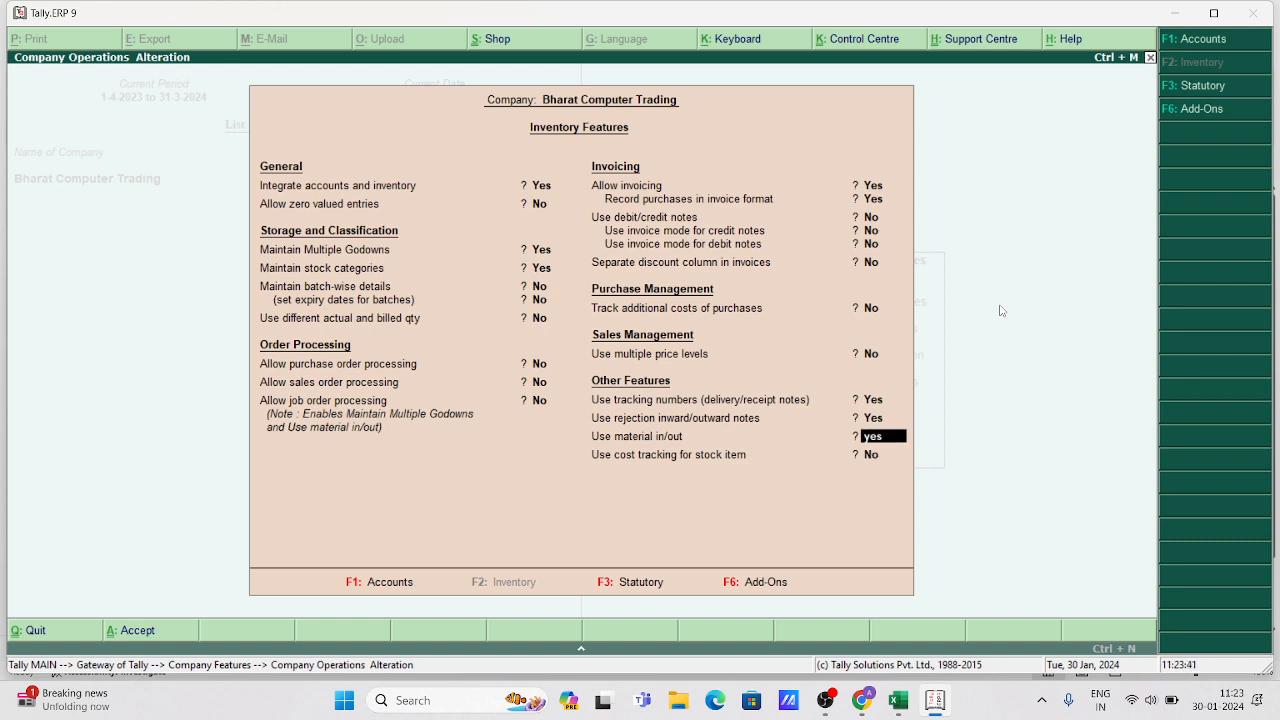
key(Return)
key(Return)
key(Return)
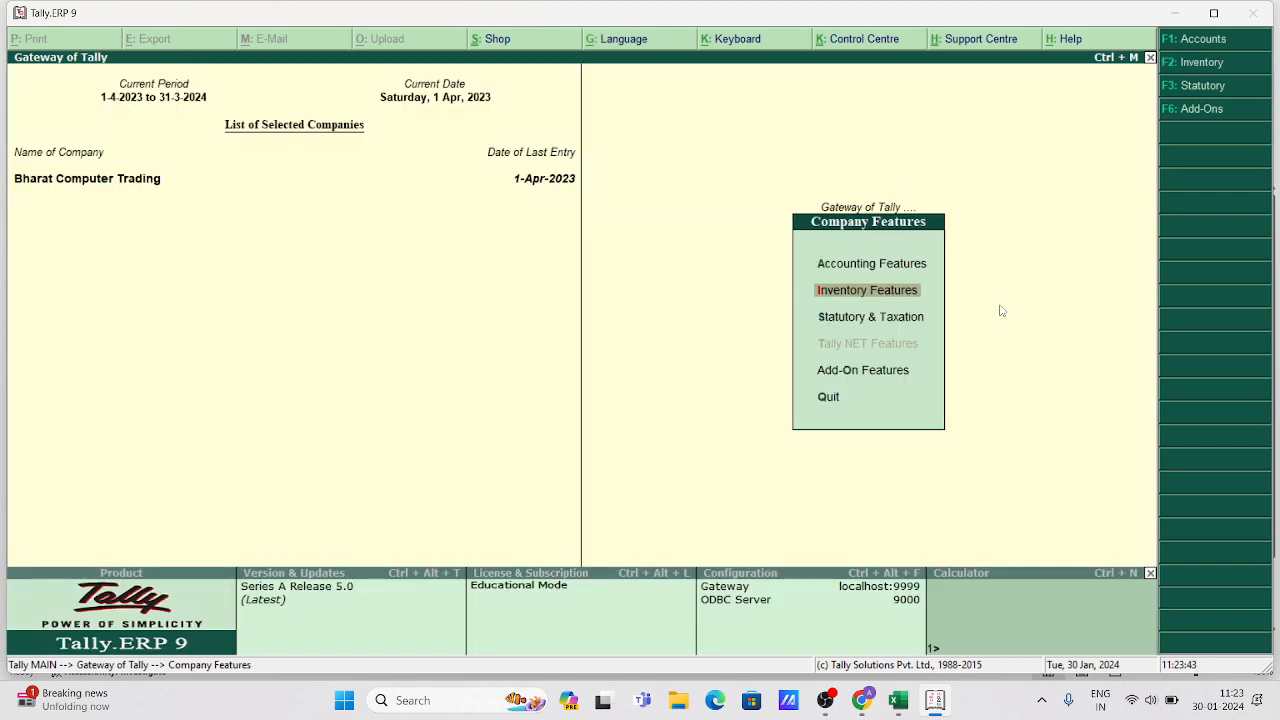
Return to the Gateway of Tally and start a Rejections In voucher in Inventory Voucher Creation
key(Escape)
key(Escape)
key(Escape)
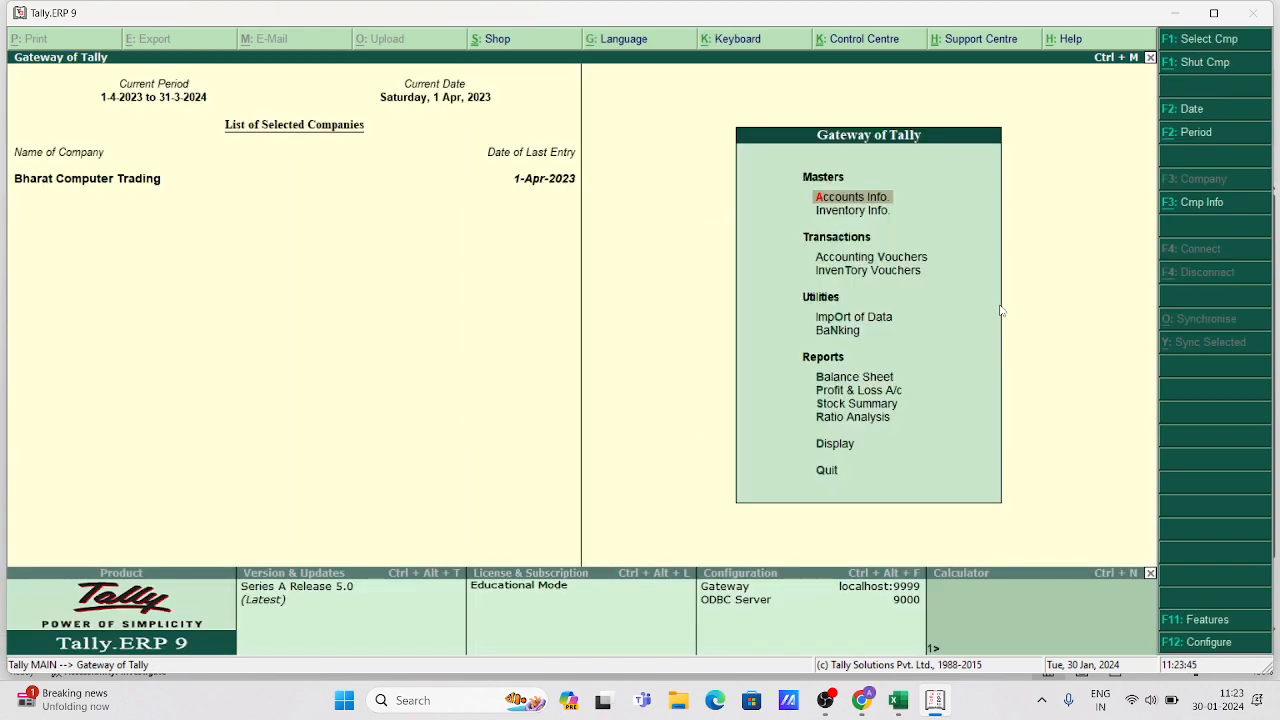
key(Down)
key(Down)
key(Down)
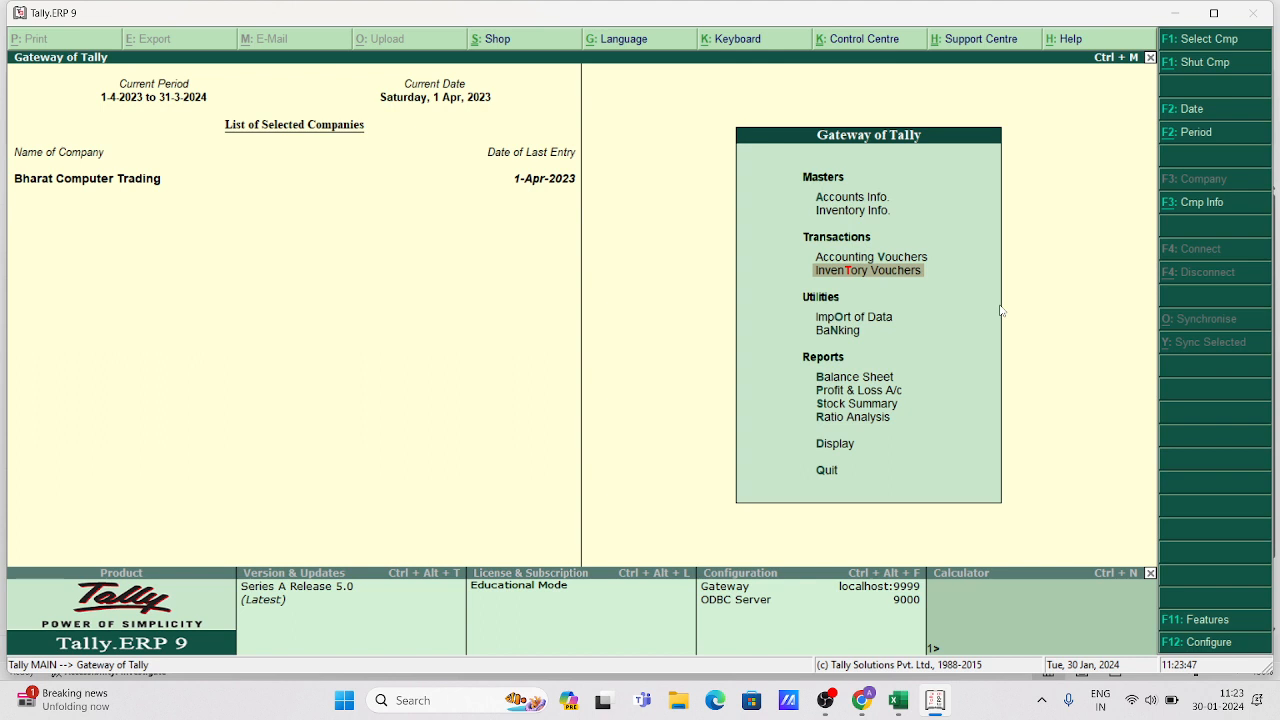
key(Return)
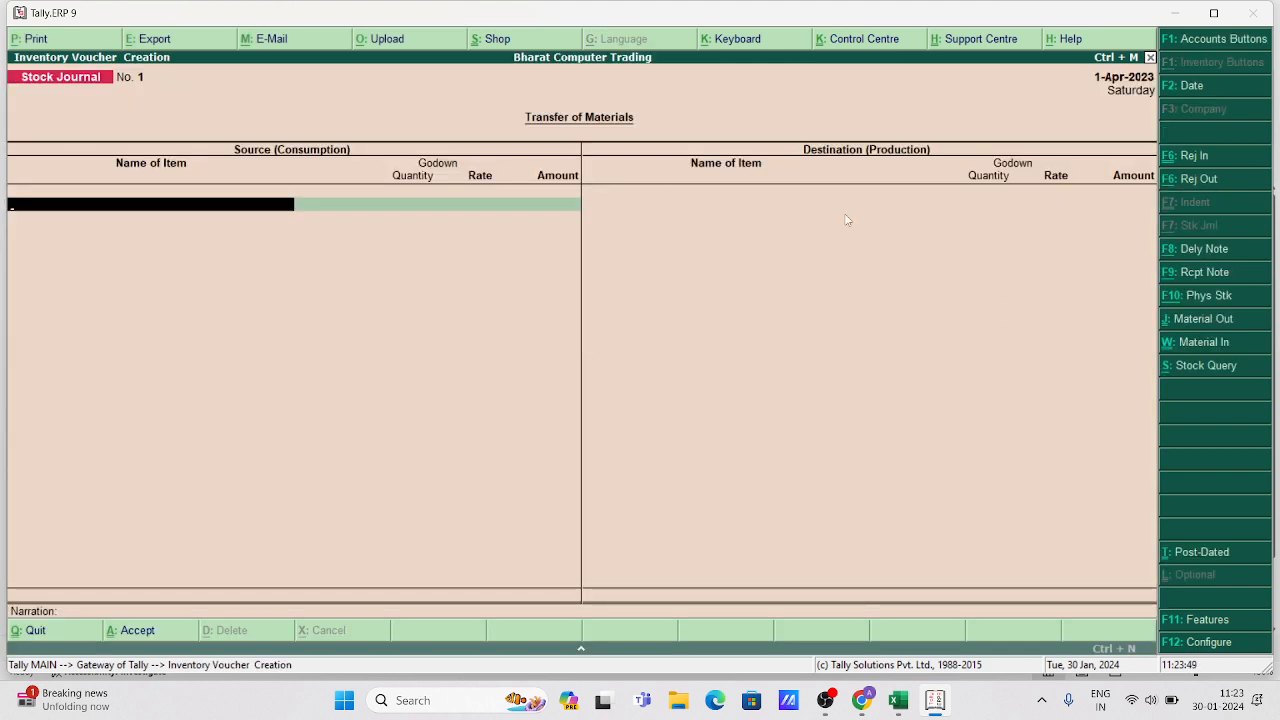
click(1196, 160)
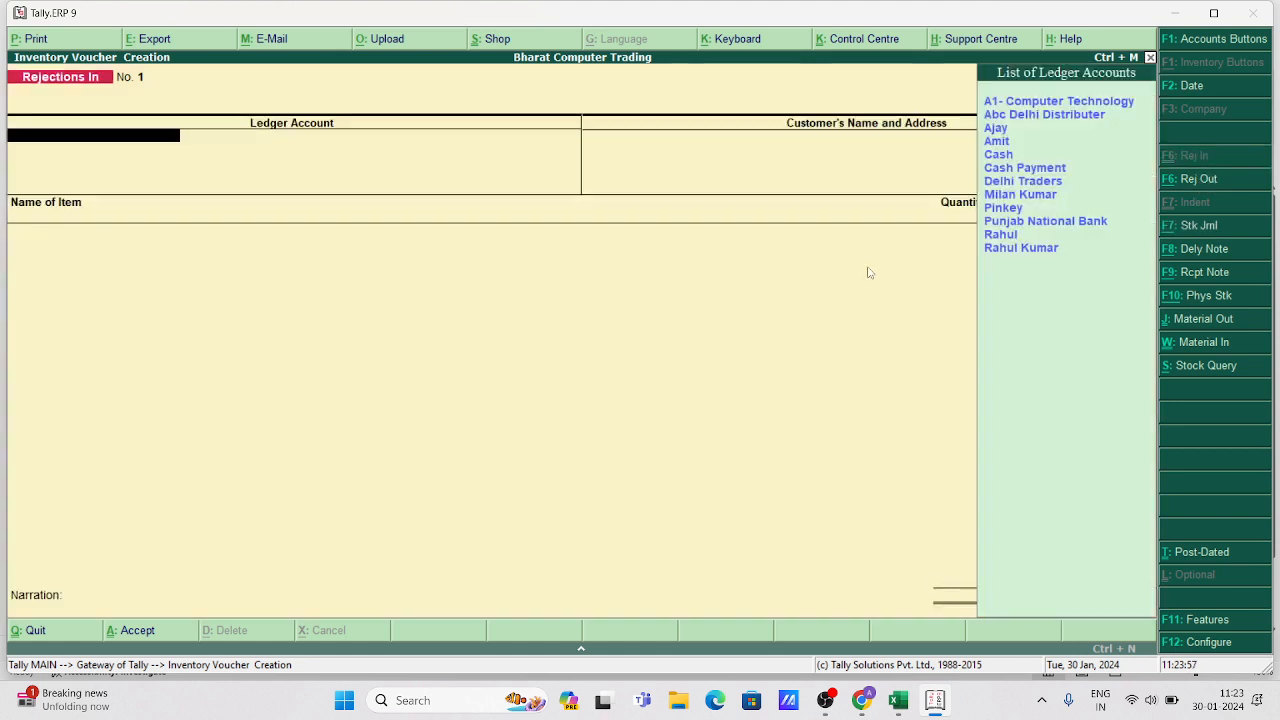
Check the Excel sheet for the first customer and the HP Mouse rejection-in quantity, and switch back to Tally
key(Down)
key(Down)
key(Down)
key(Down)
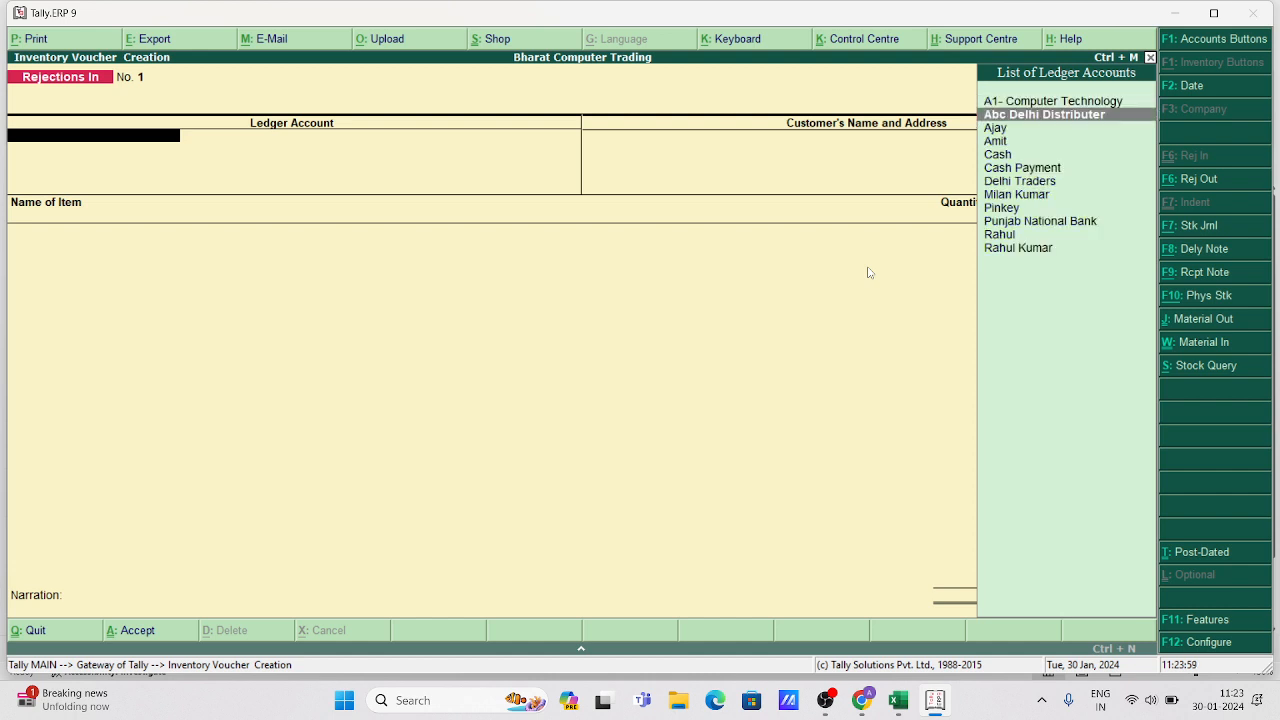
key(Up)
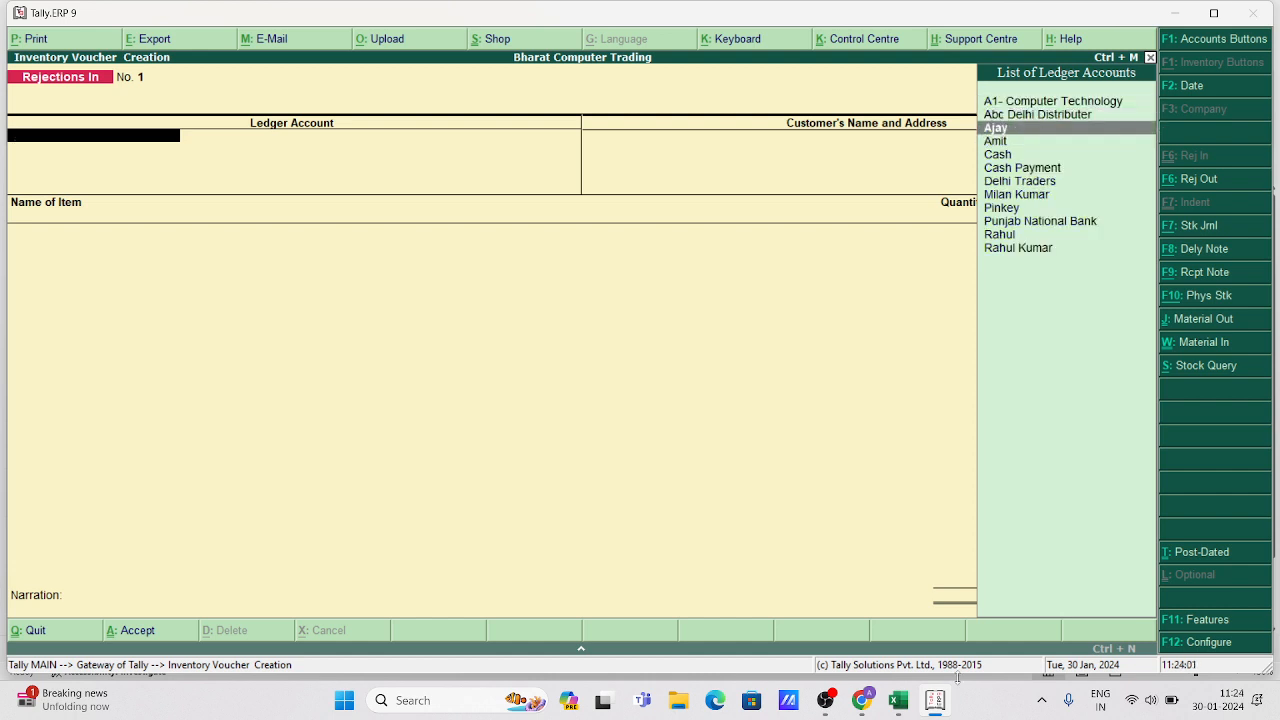
click(898, 700)
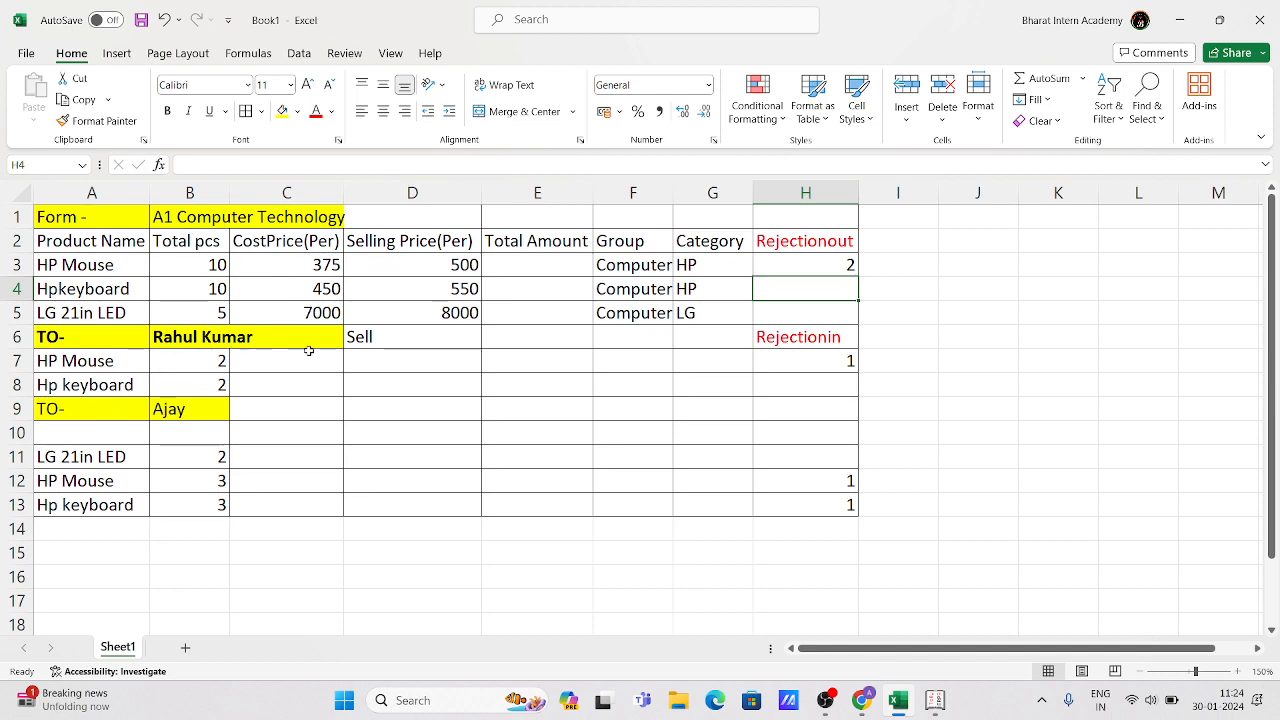
click(840, 361)
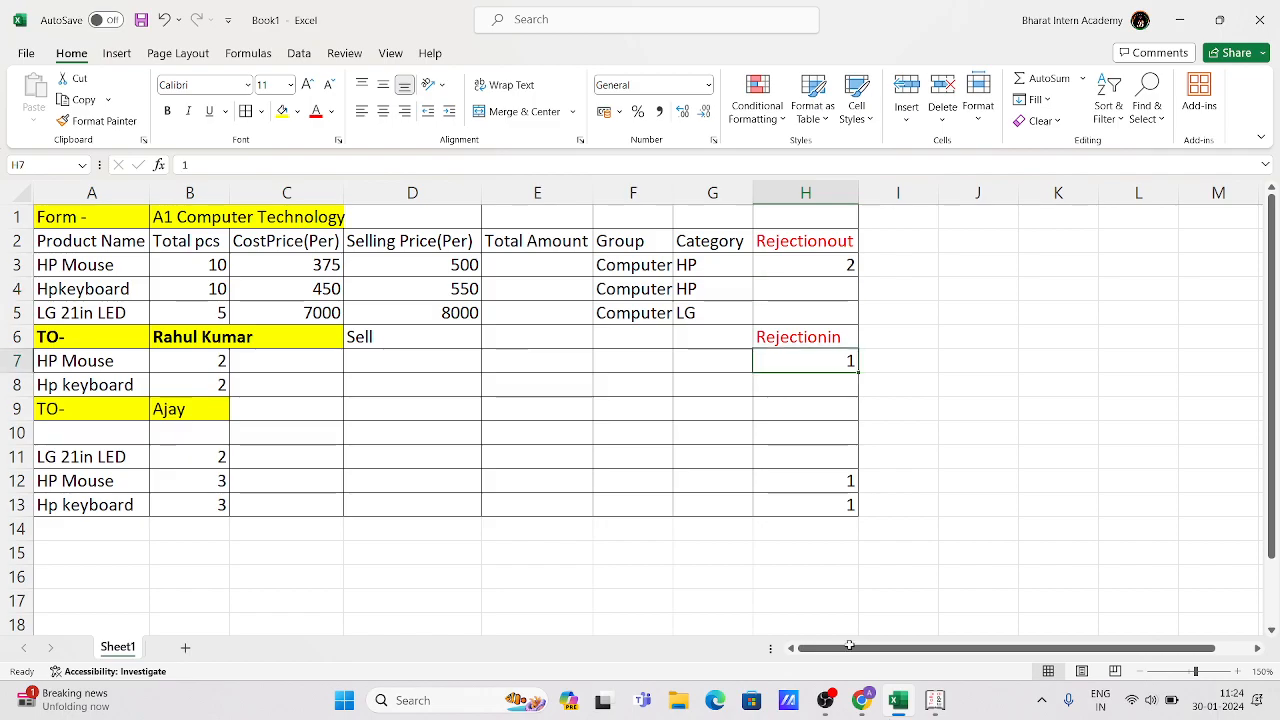
click(935, 700)
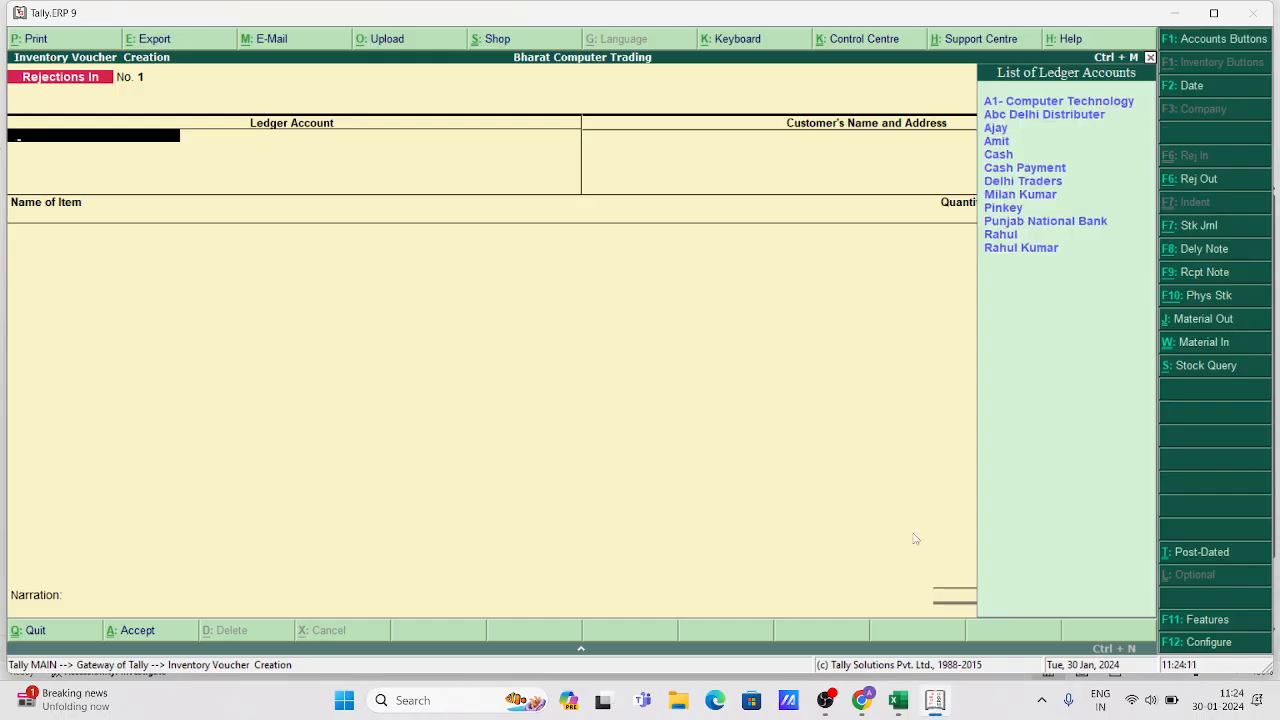
Set the first customer's ledger account as the party of the Rejections In voucher and keep the filled-in customer name
key(Down)
key(Down)
key(Down)
key(Down)
key(Down)
key(Down)
key(Down)
key(Down)
key(Down)
key(Down)
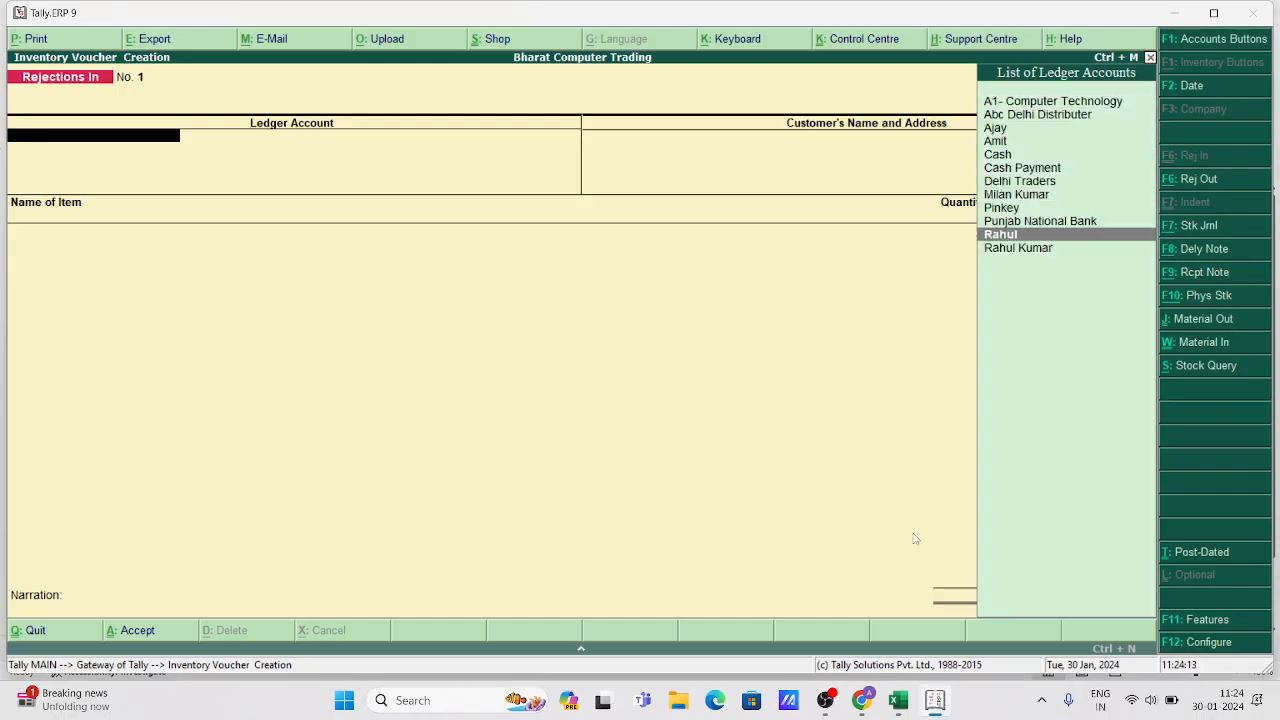
key(Return)
key(Return)
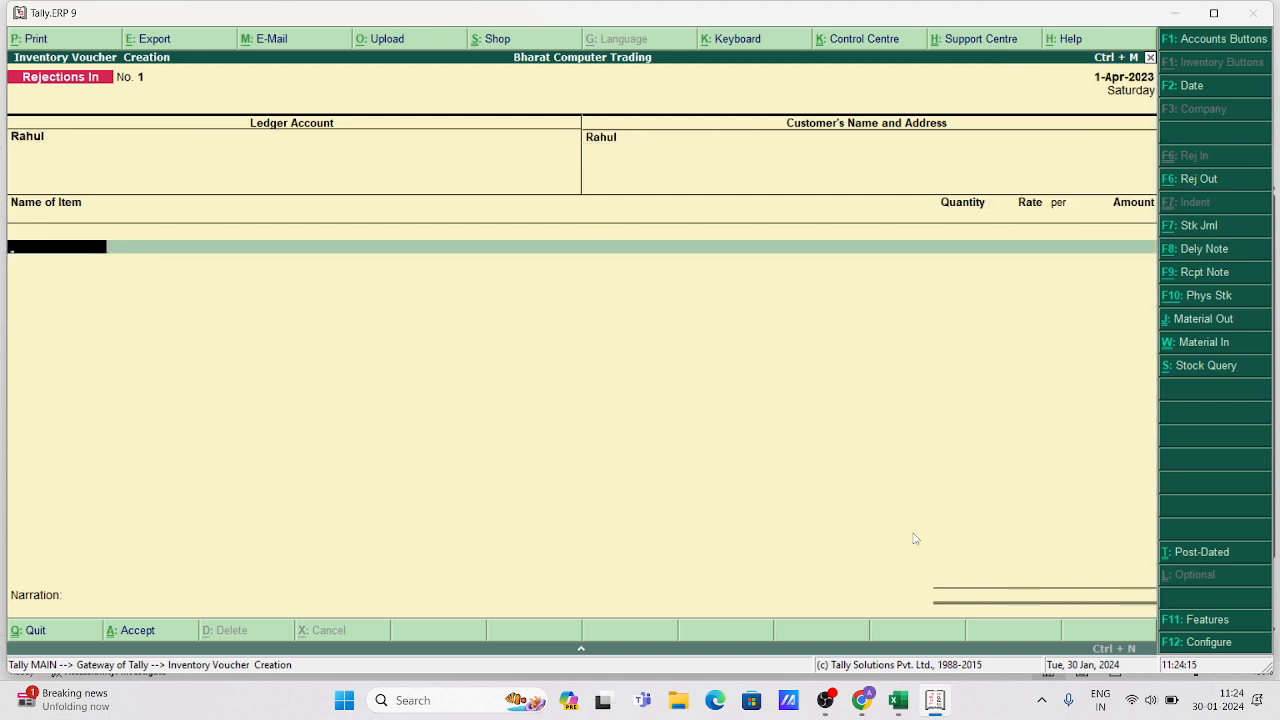
Add Hp Mouse to the Rejections In voucher with tracking number Not Applicable and godown Main Location
key(Down)
key(Down)
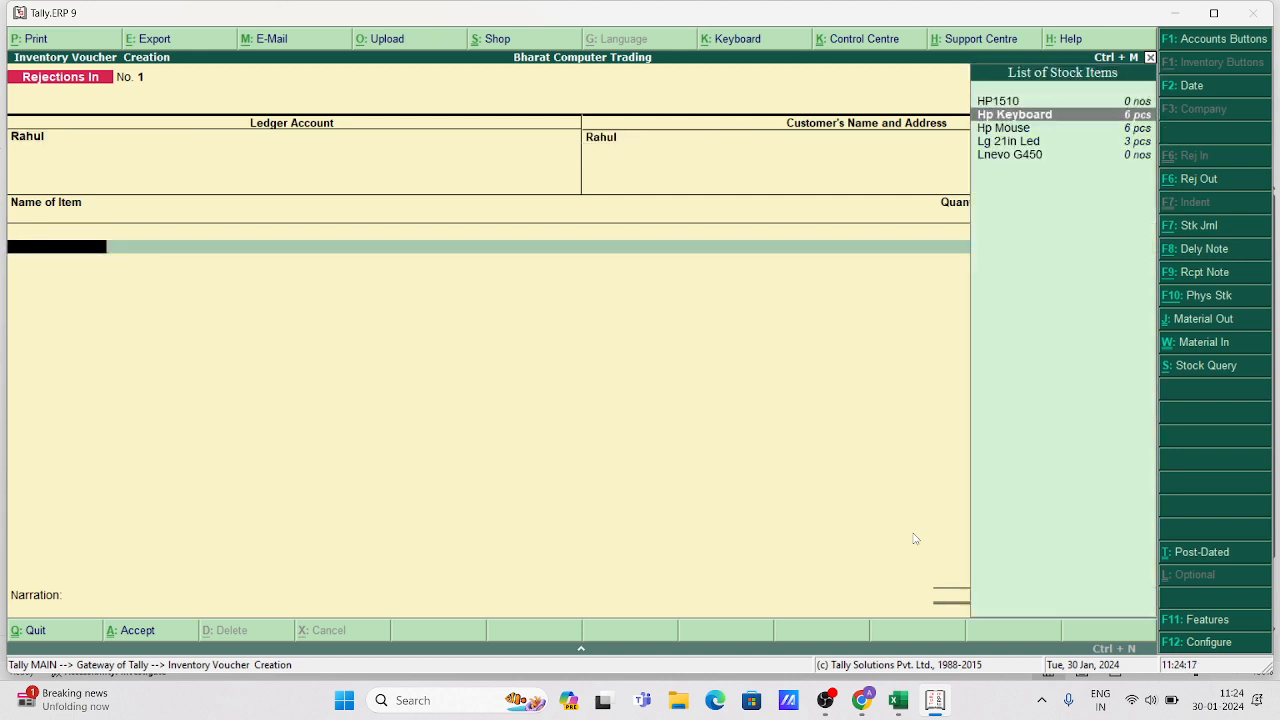
key(Return)
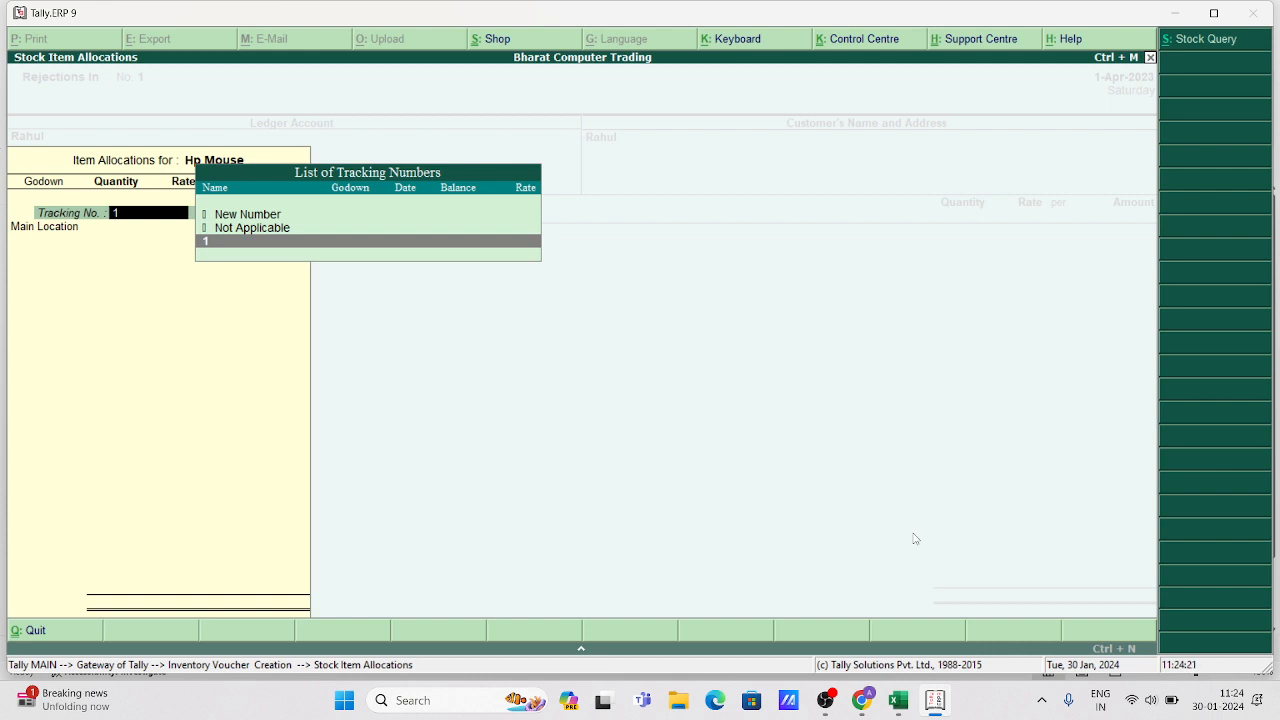
key(Return)
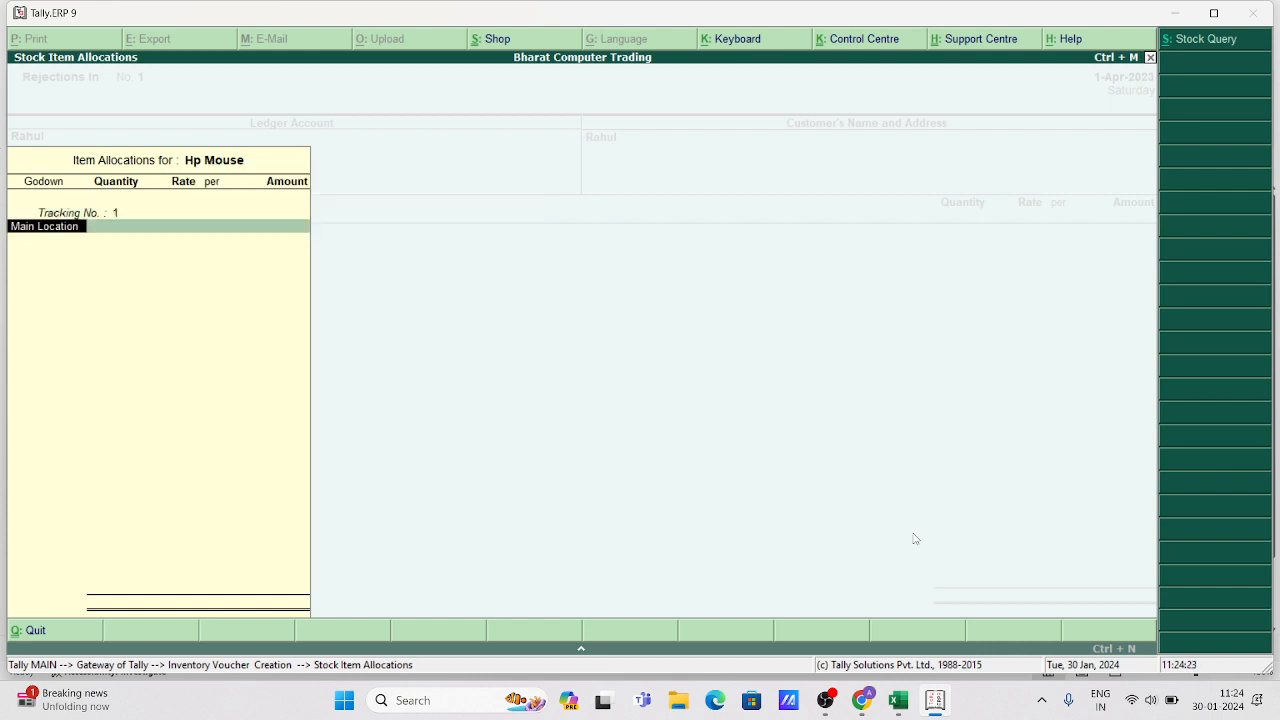
key(Return)
key(BackSpace)
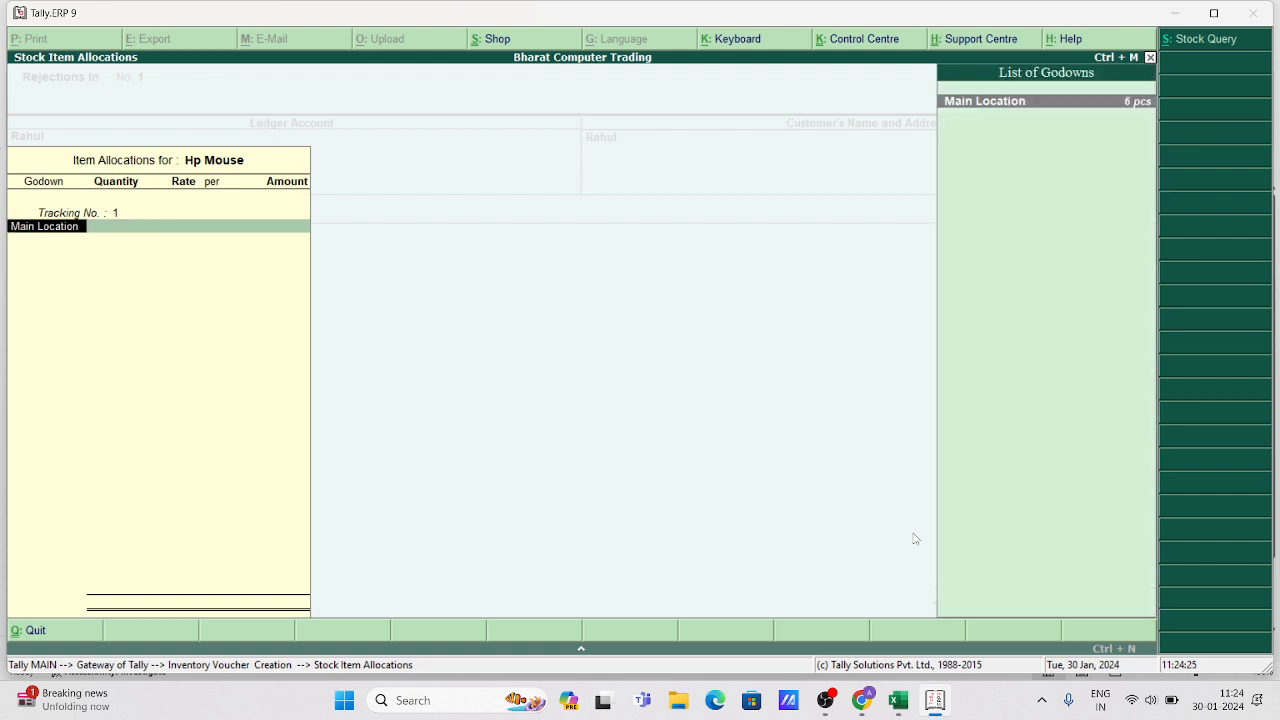
key(BackSpace)
key(Up)
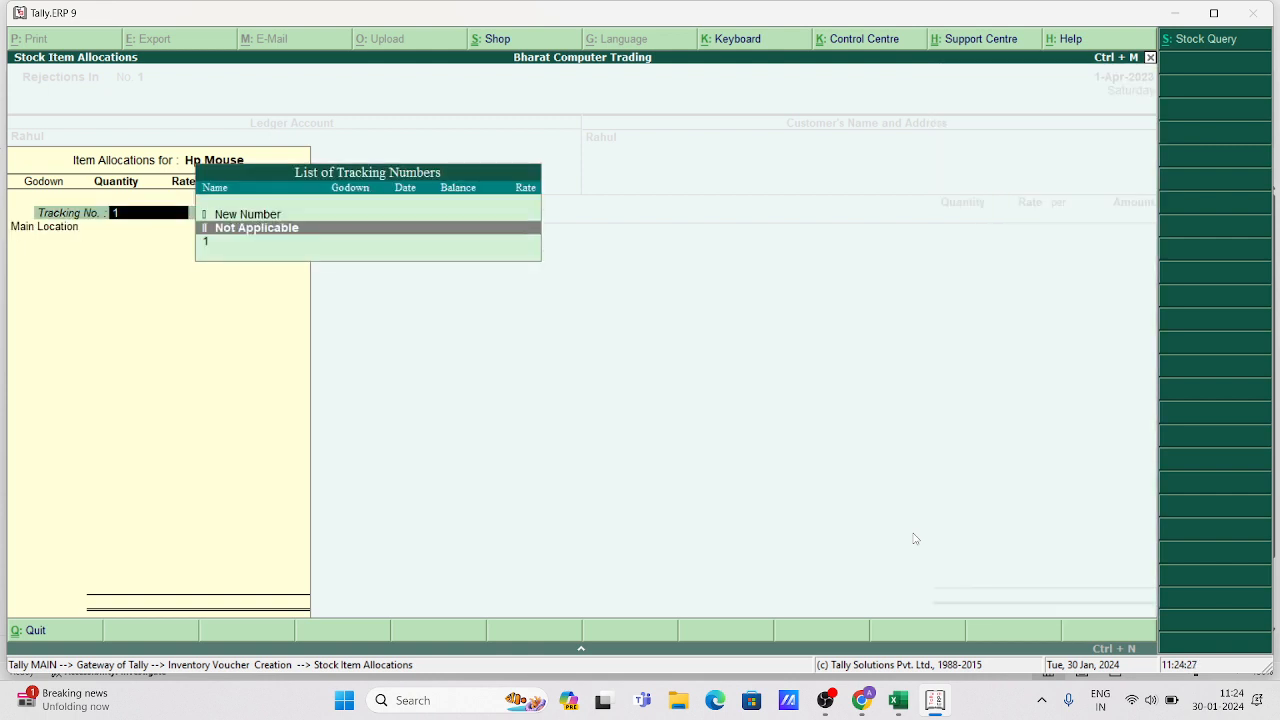
key(Return)
key(Return)
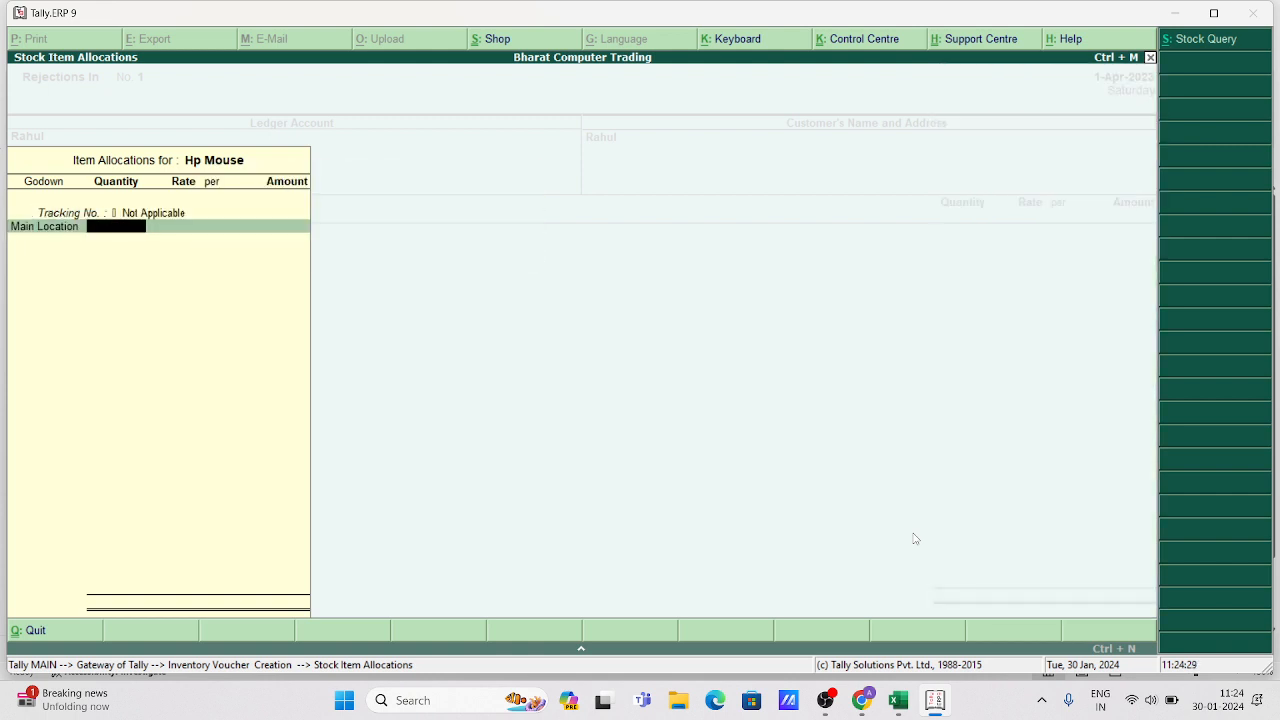
Allocate 1 pcs of Hp Mouse at a rate of 500.00, leave the narration empty and save the Rejections In voucher
key(Return)
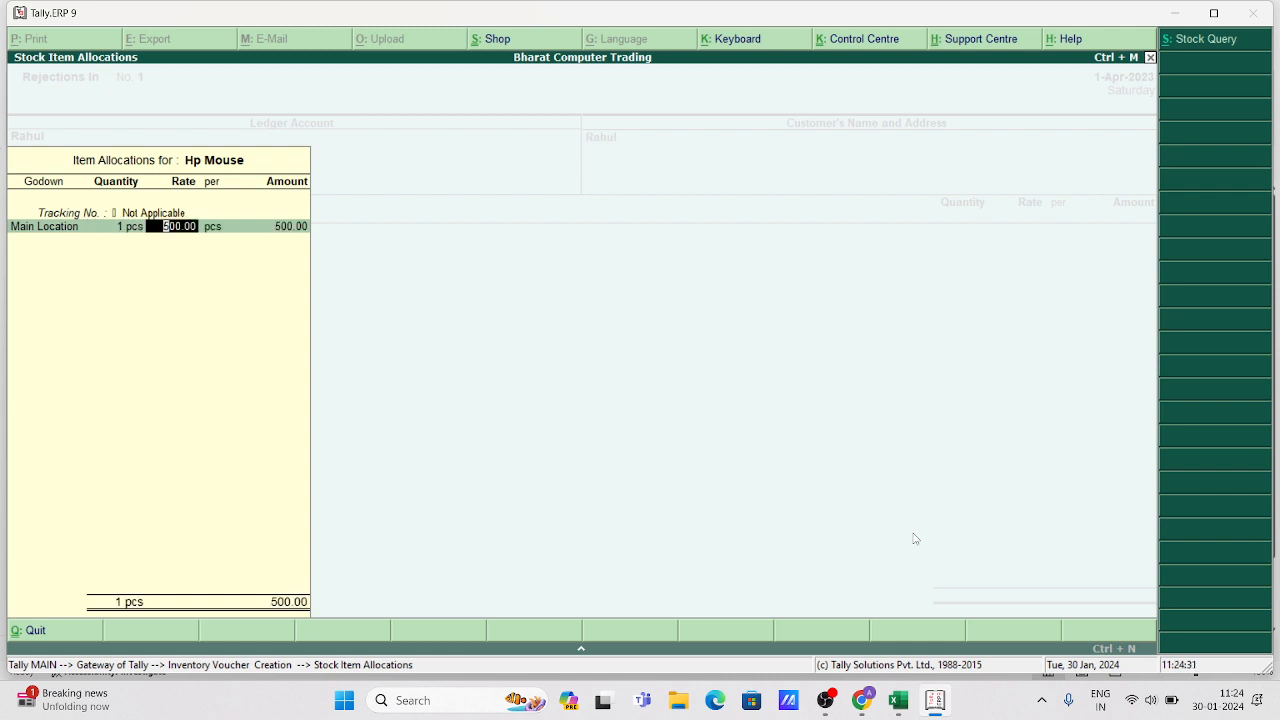
key(Return)
key(Return)
key(Return)
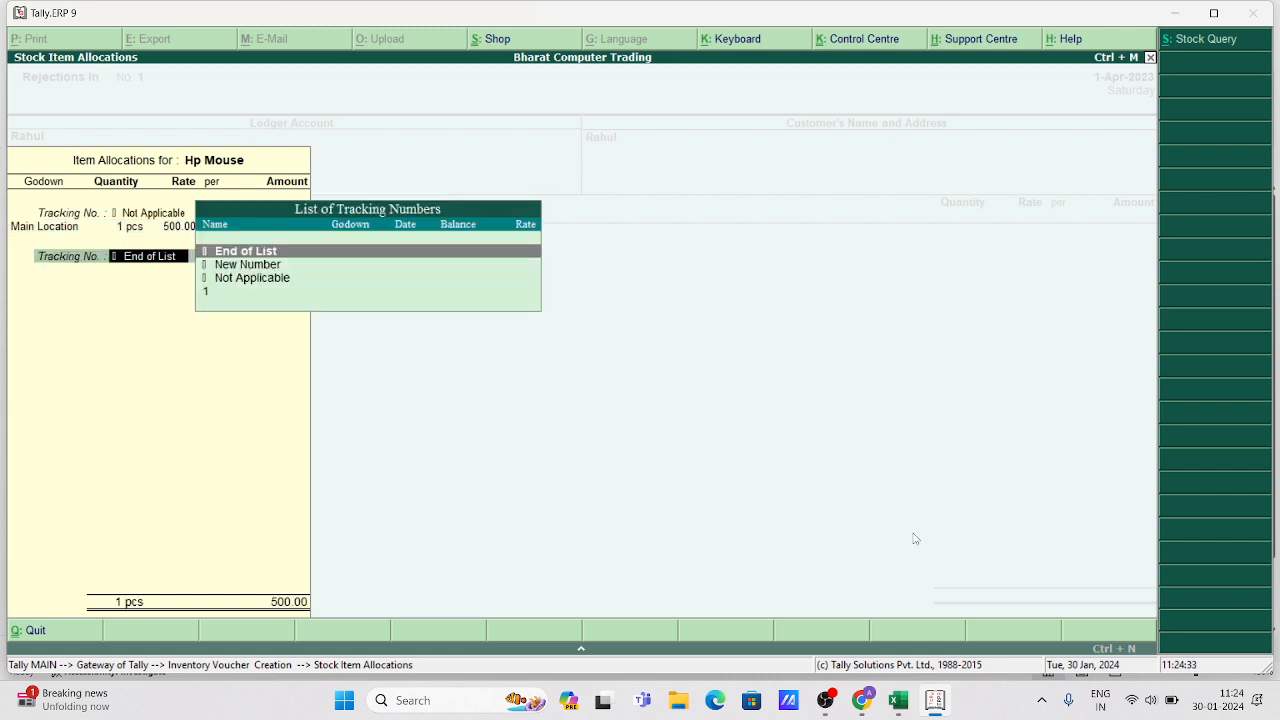
key(Return)
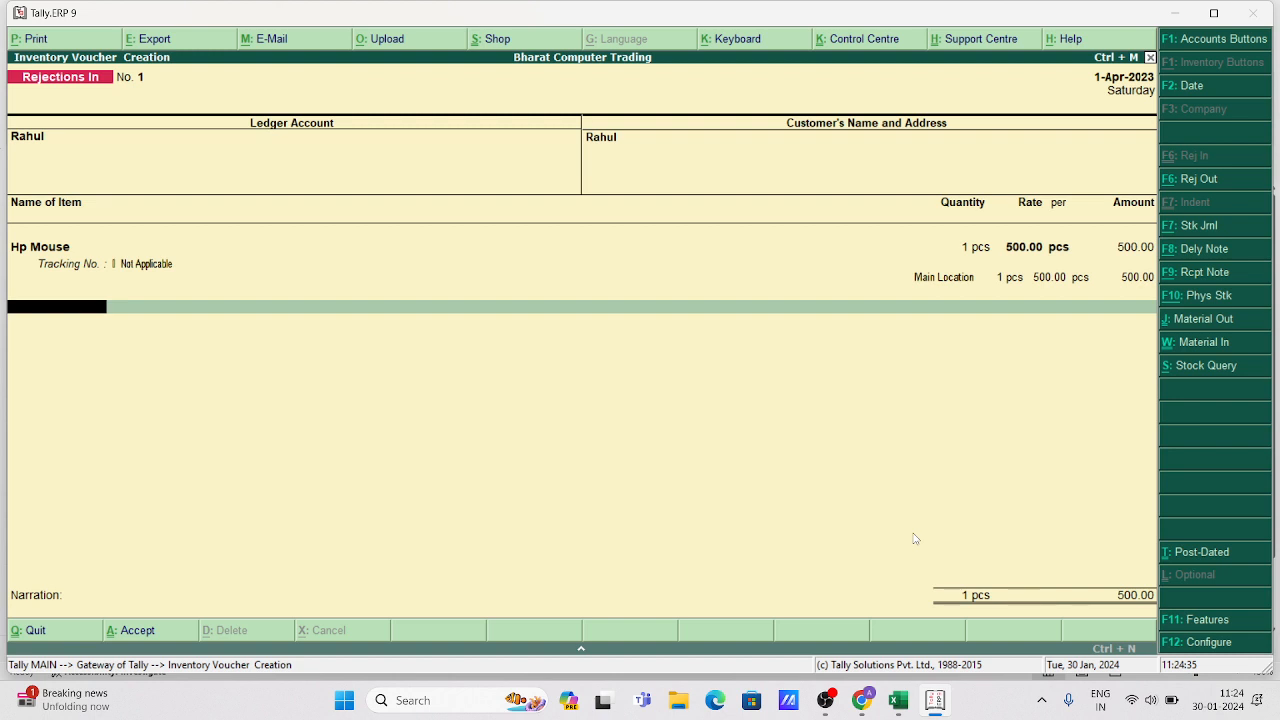
key(Return)
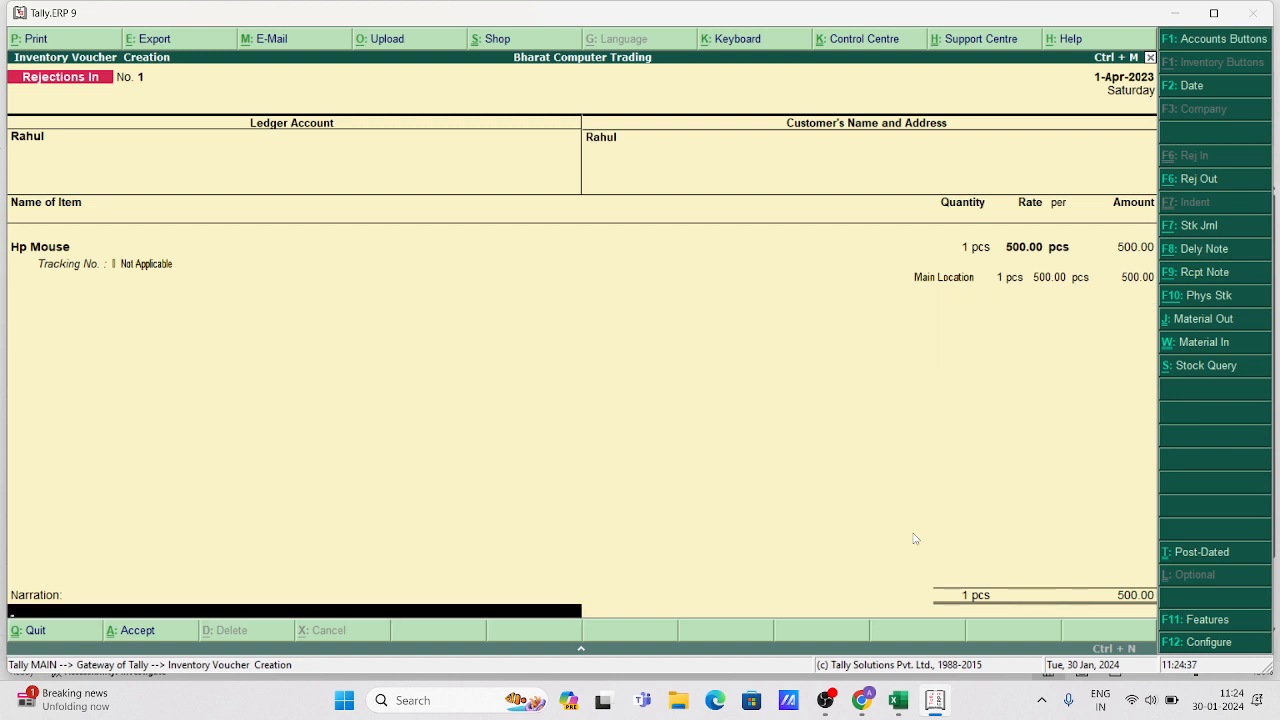
key(Return)
key(Return)
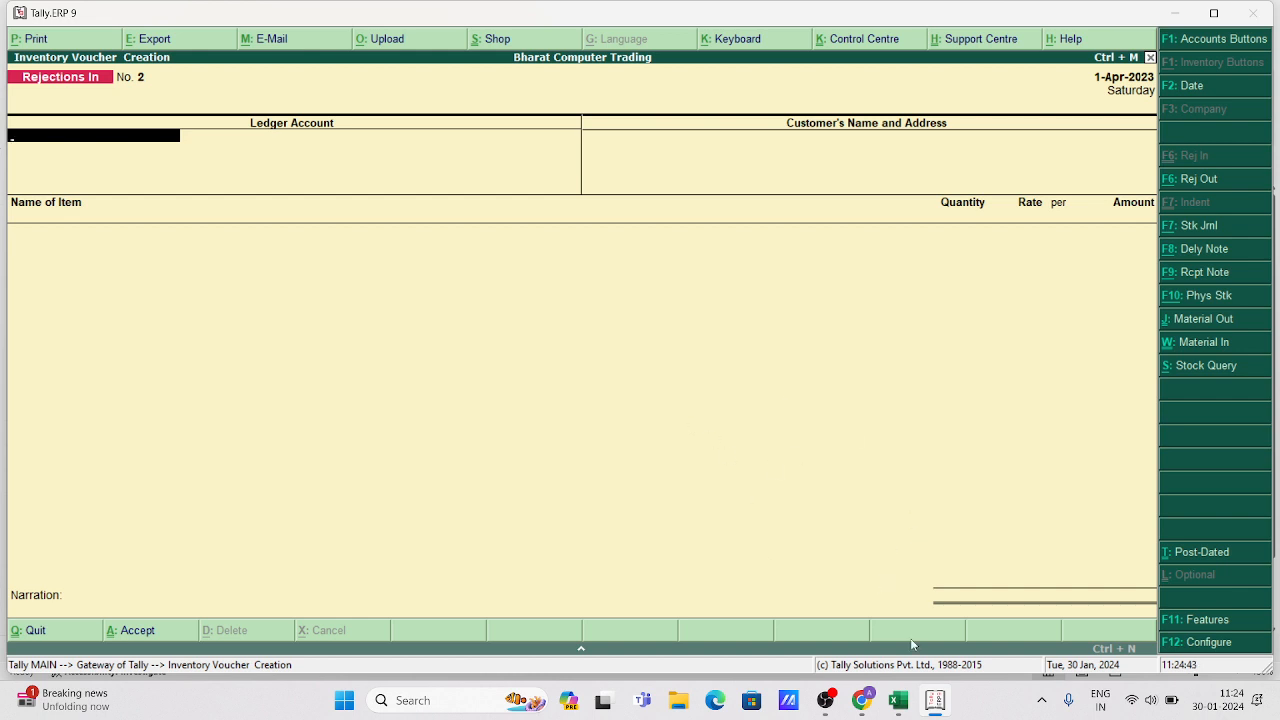
Check the Excel sheet for the second customer's rejection-in items and quantities, and switch back to Tally
click(898, 700)
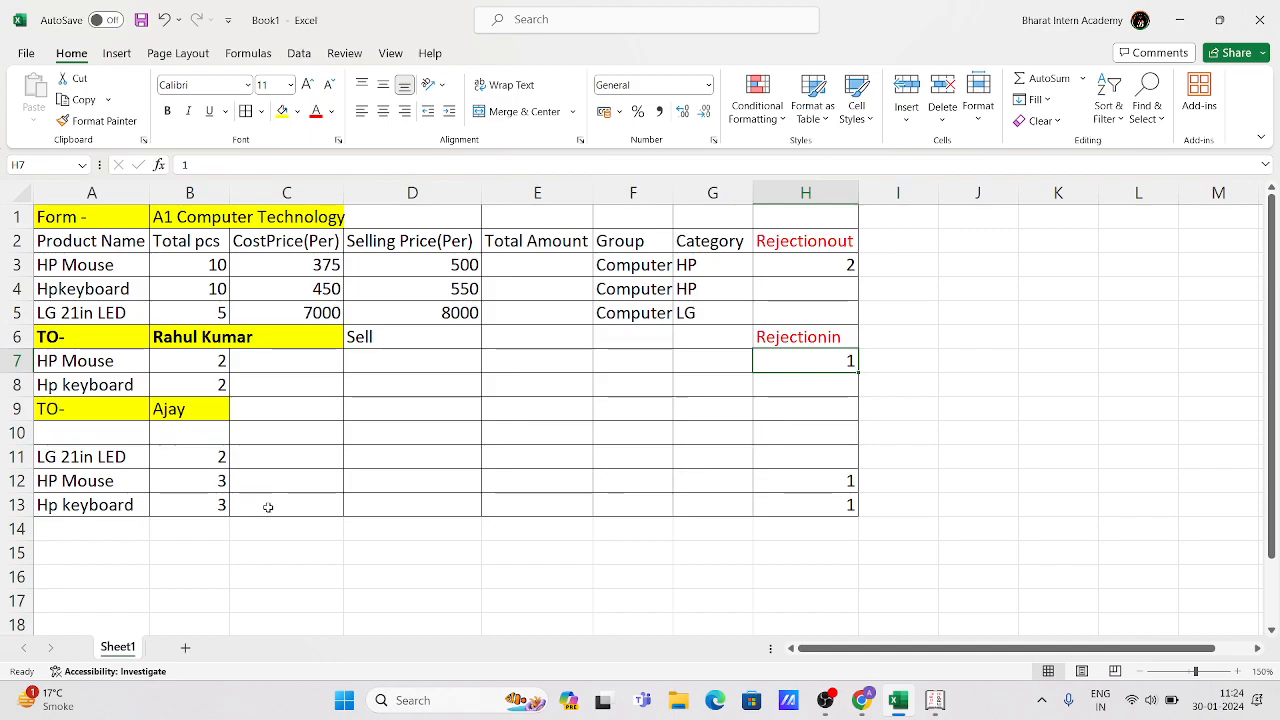
click(935, 700)
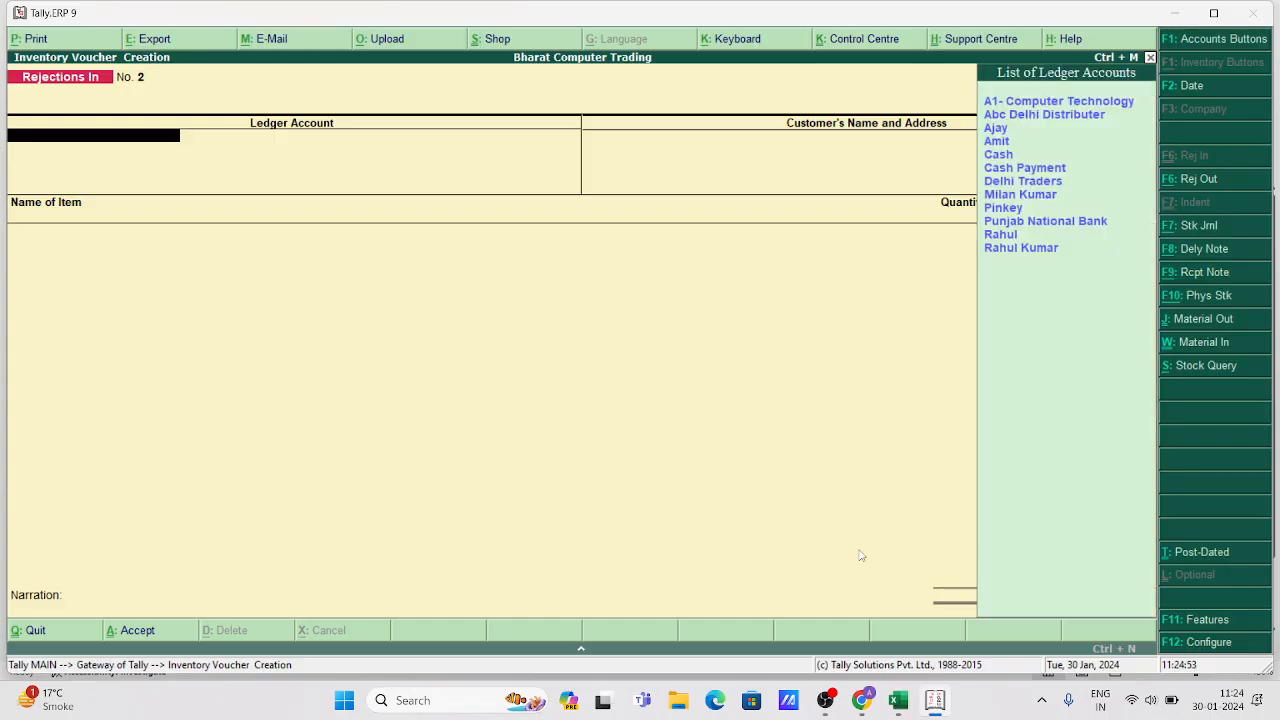
key(Down)
key(Down)
key(Return)
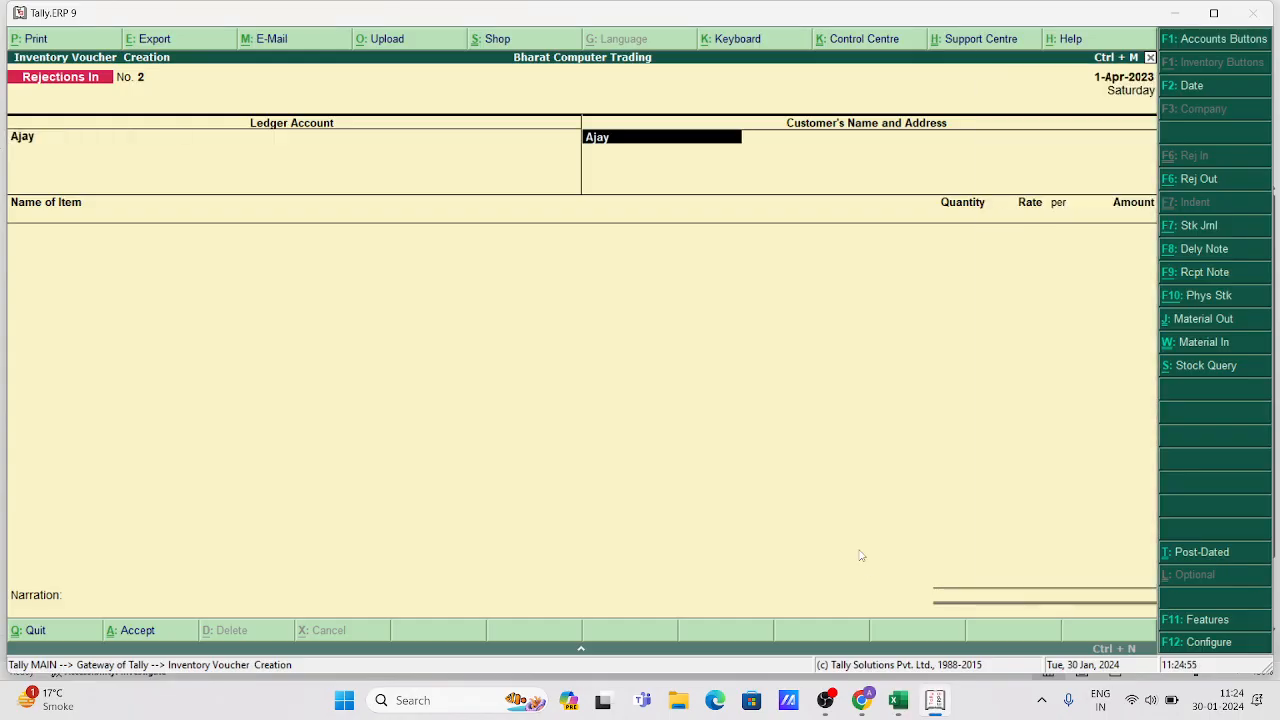
key(Return)
key(Return)
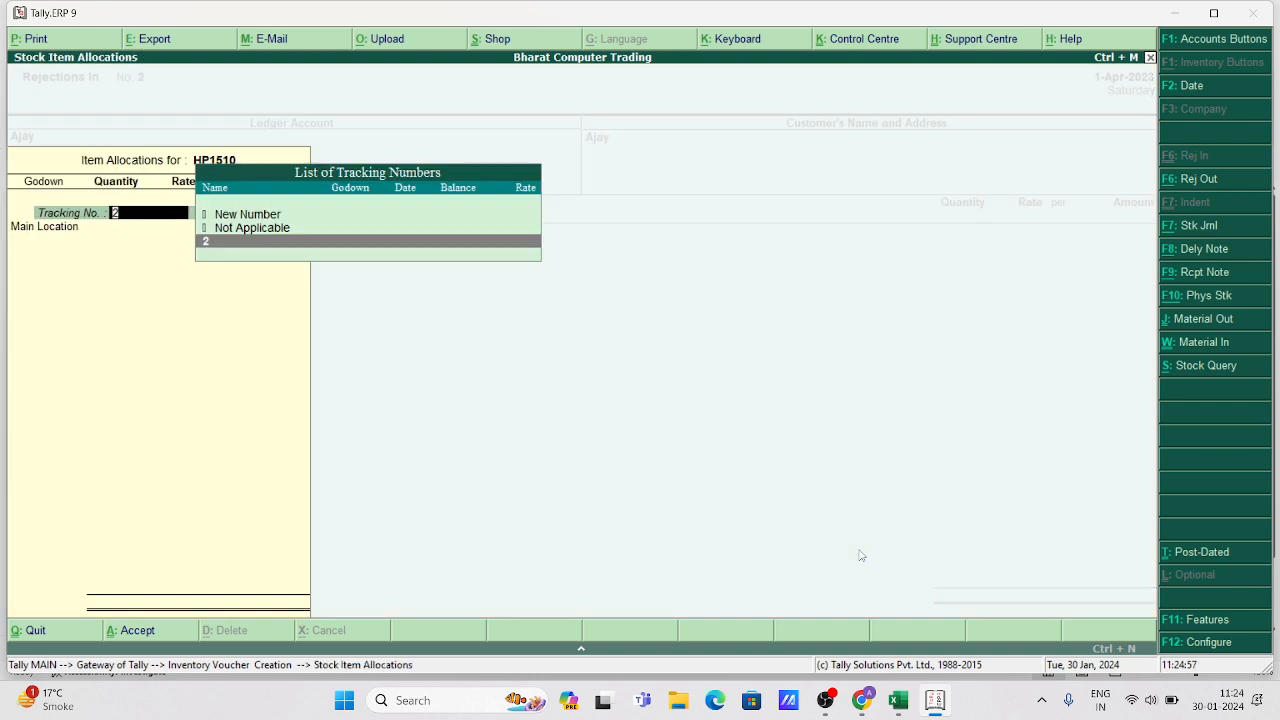
key(Up)
key(Return)
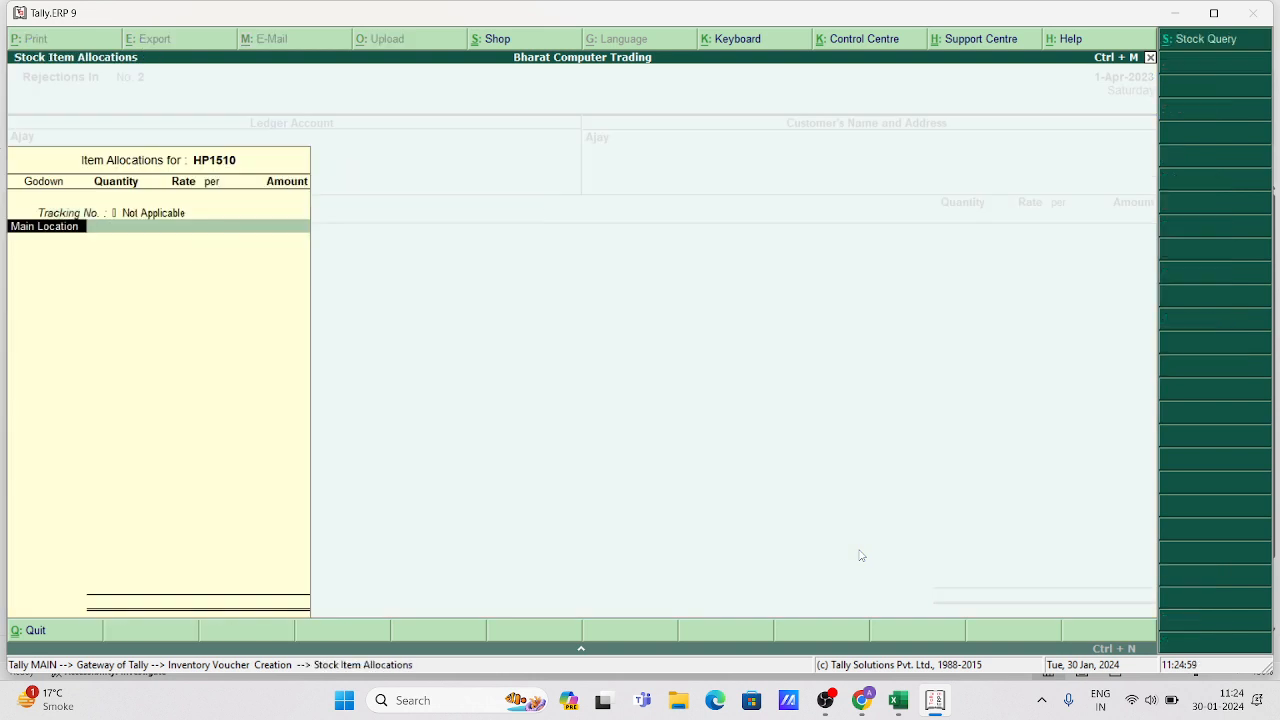
key(Return)
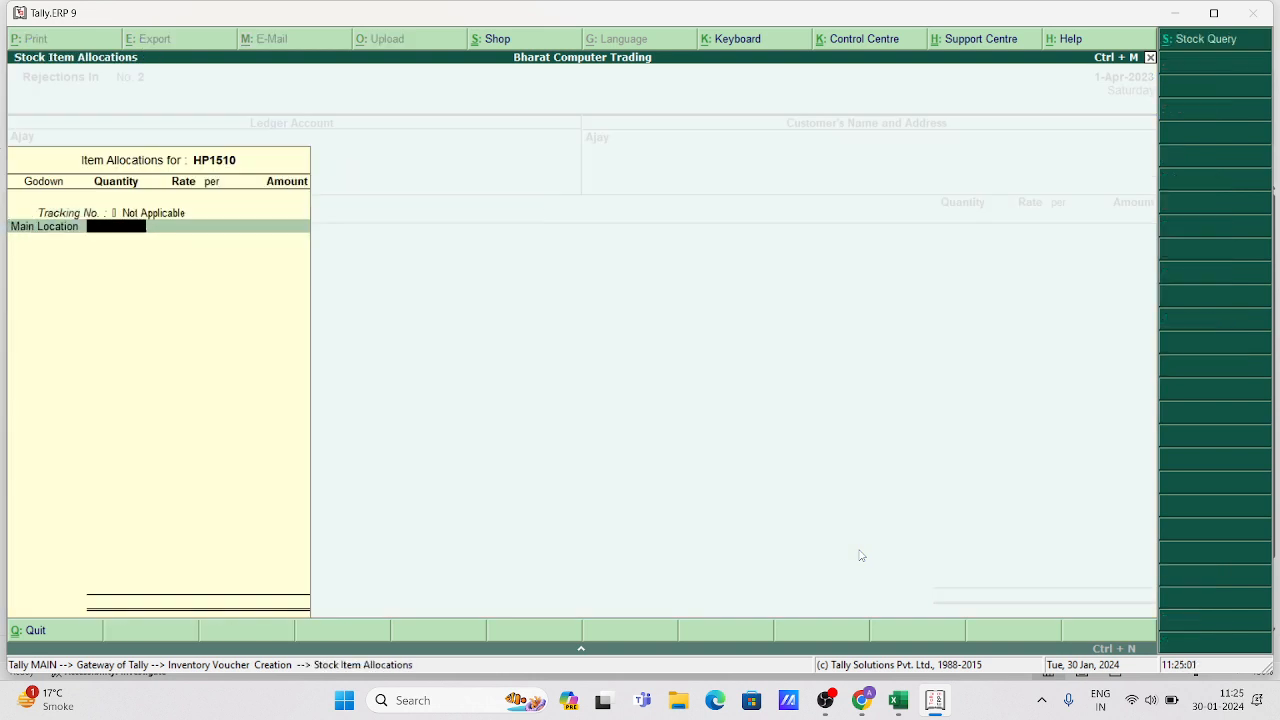
key(BackSpace)
key(BackSpace)
key(BackSpace)
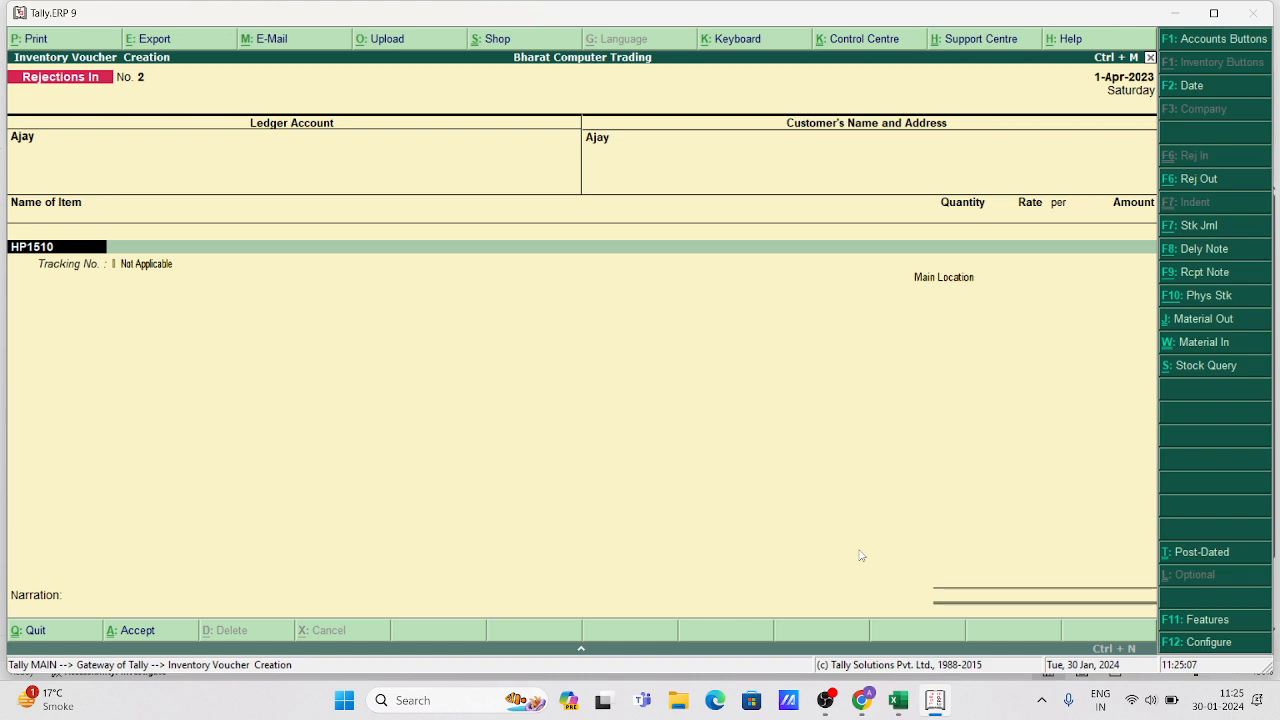
key(Escape)
key(Return)
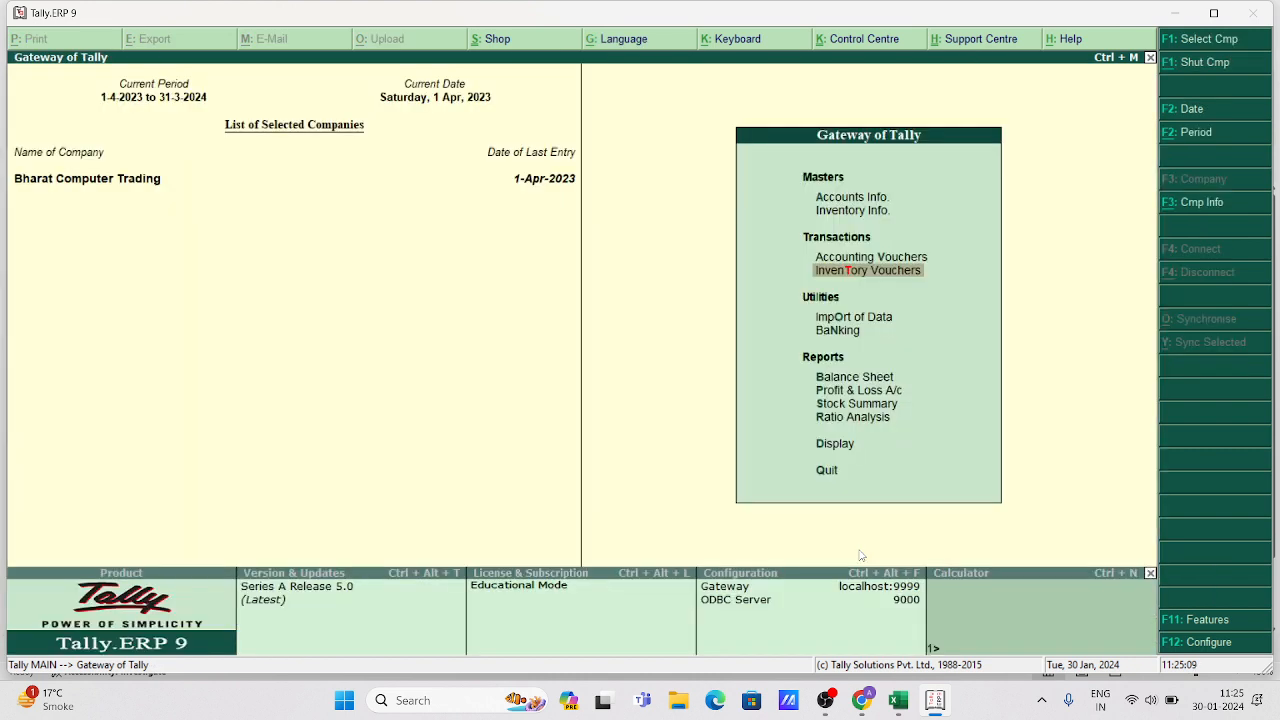
Start a new Rejections In voucher with the second customer's ledger account as party and keep the filled-in customer name
key(Return)
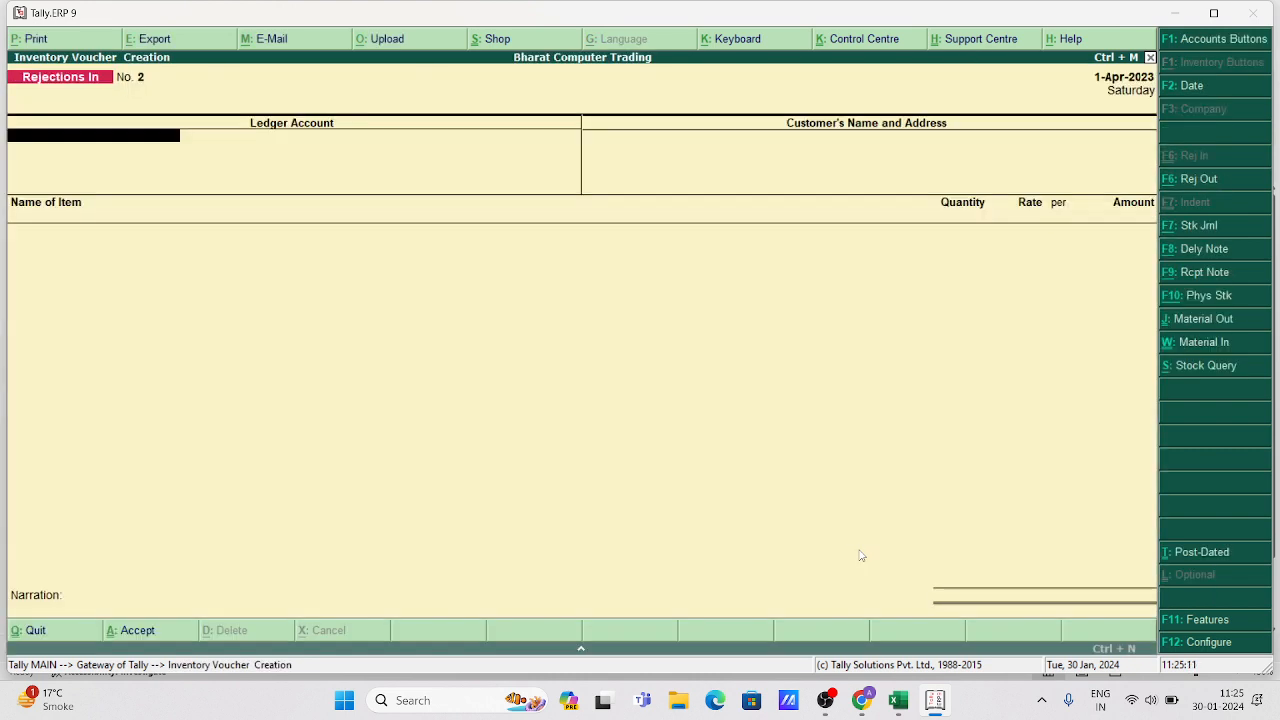
key(Down)
key(Down)
key(Down)
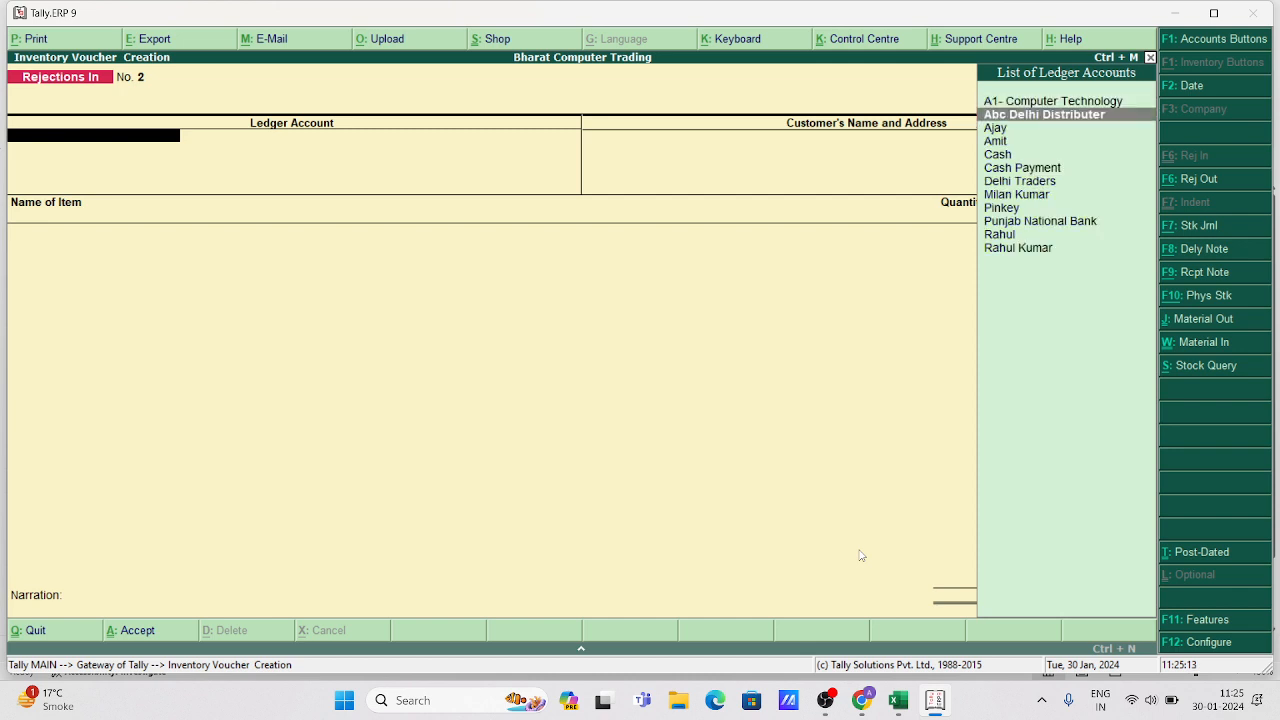
key(Return)
key(Return)
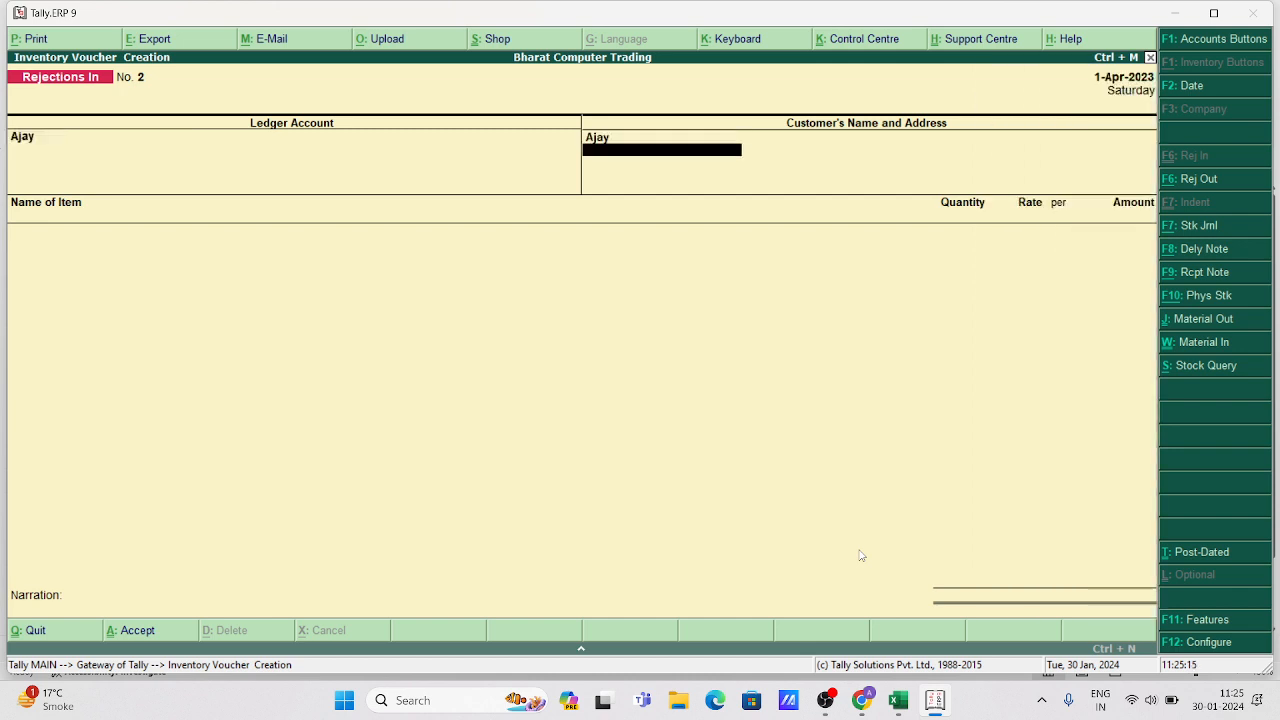
key(Return)
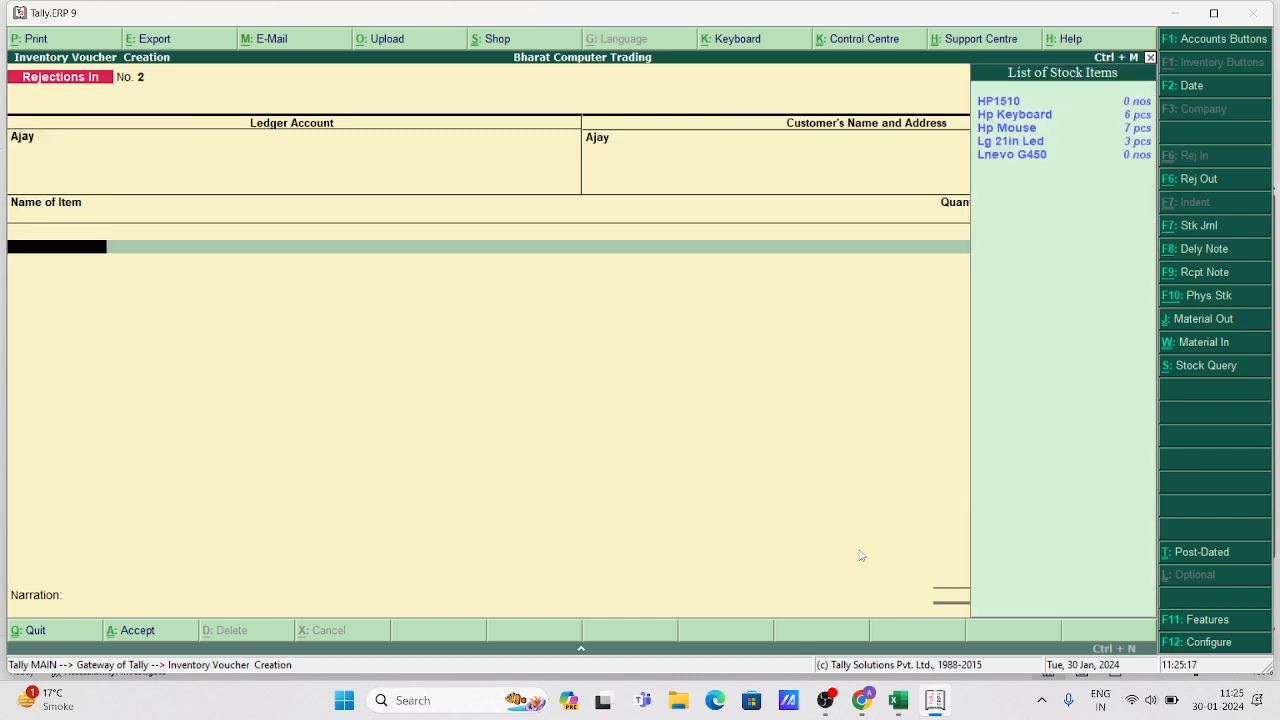
Add 1 pcs of Hp Keyboard at a rate of 550.00 with tracking number Not Applicable and godown Main Location
key(Down)
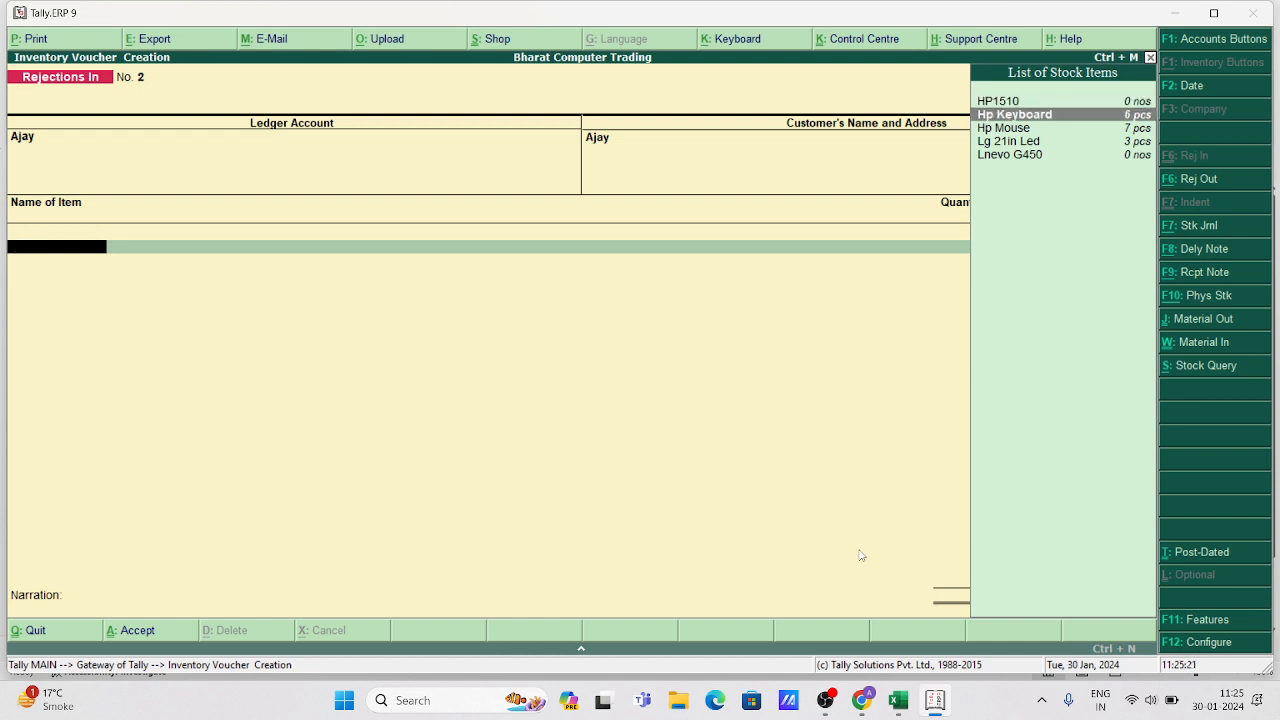
key(Return)
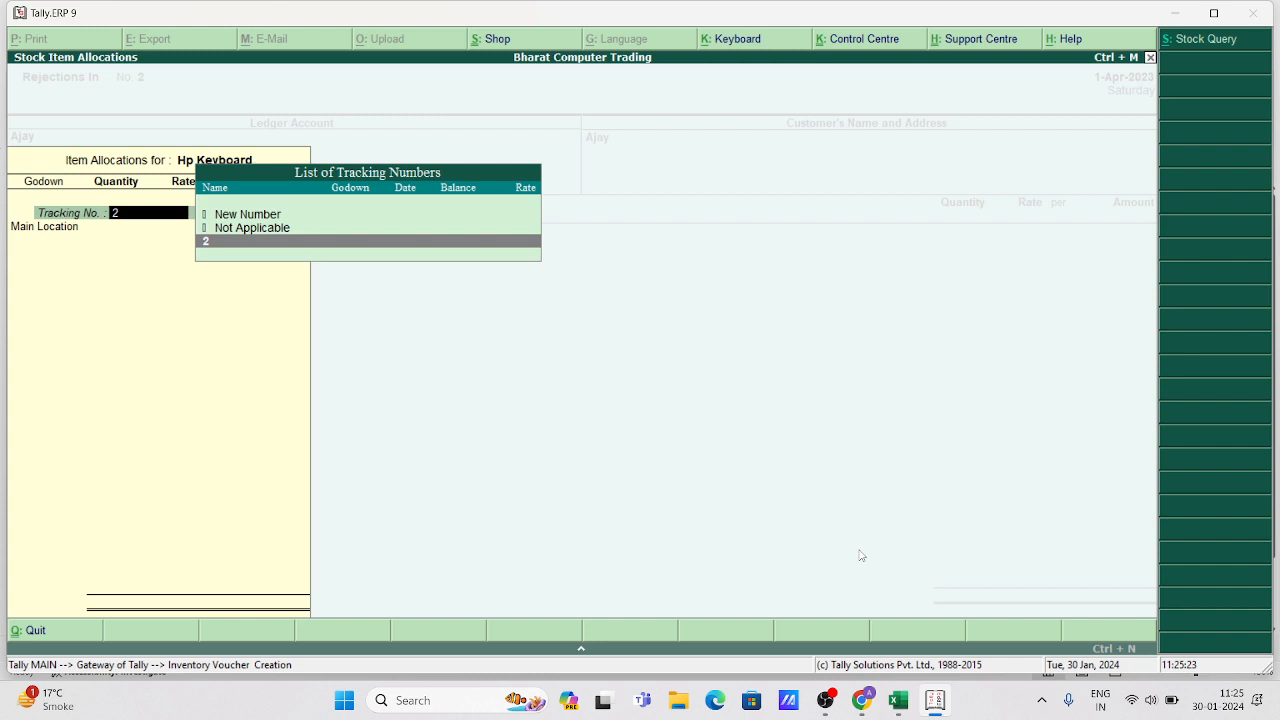
key(Up)
key(Return)
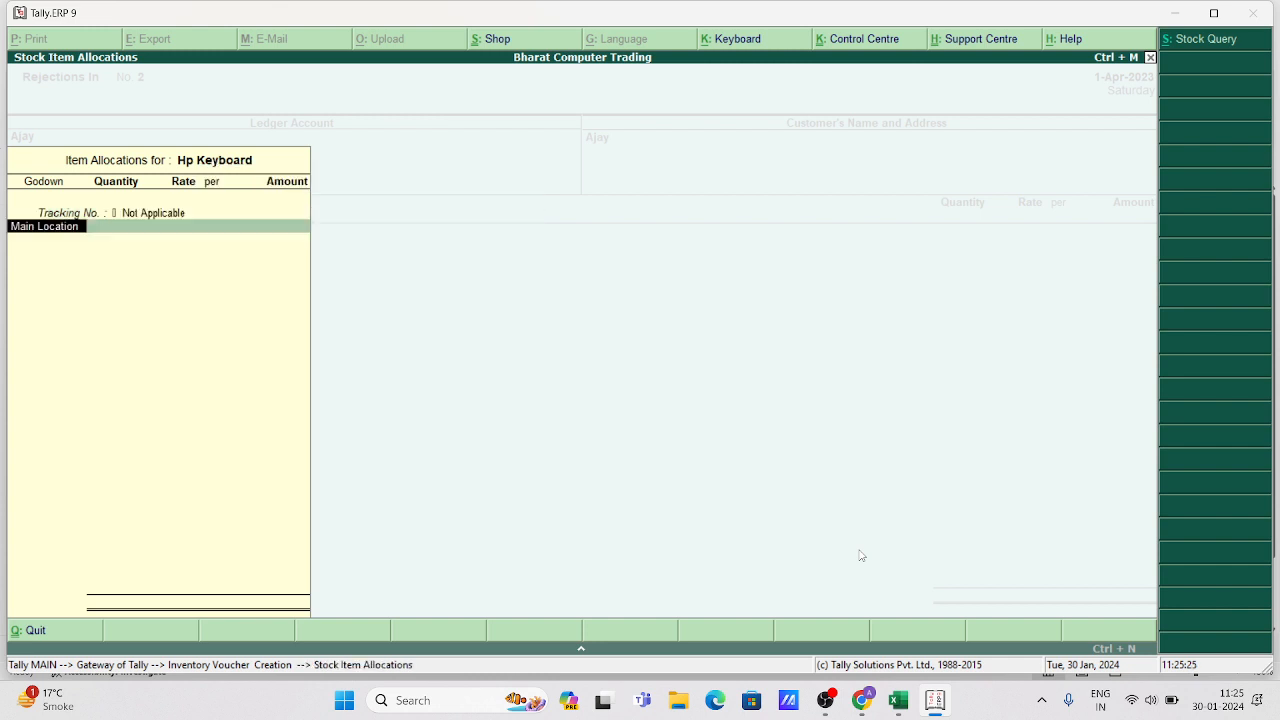
key(Return)
key(Return)
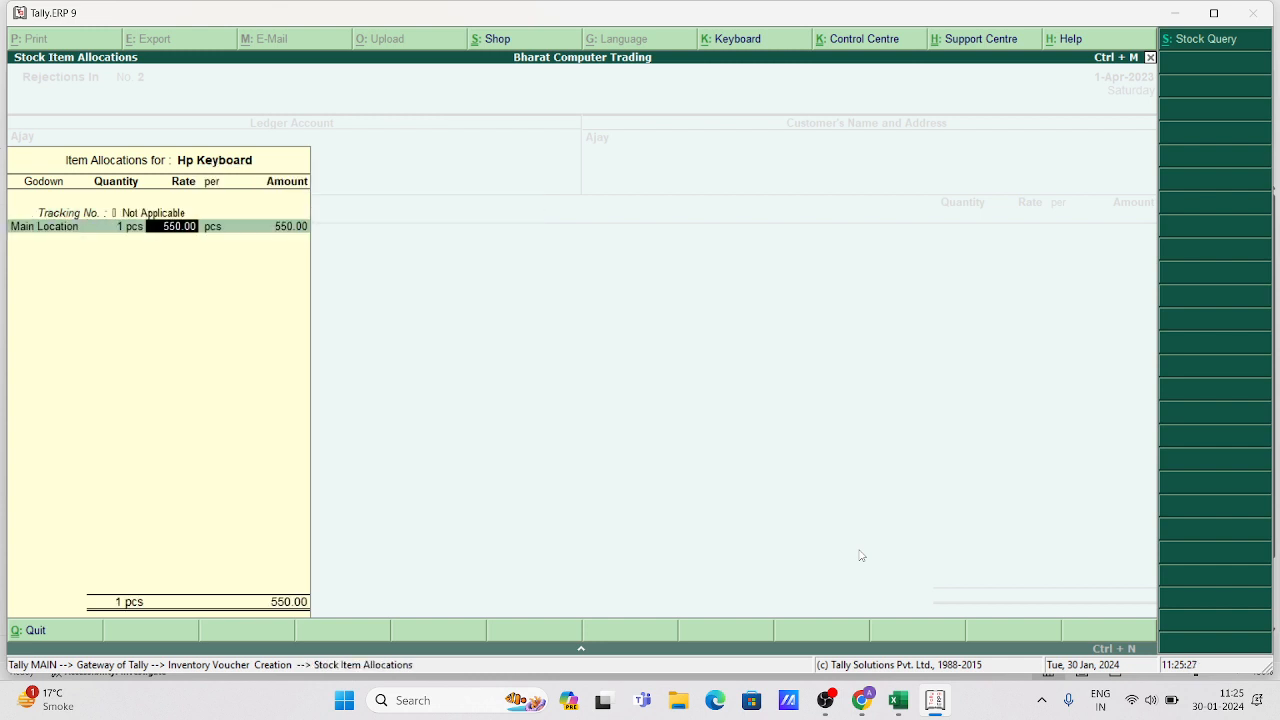
key(Return)
key(Return)
key(Return)
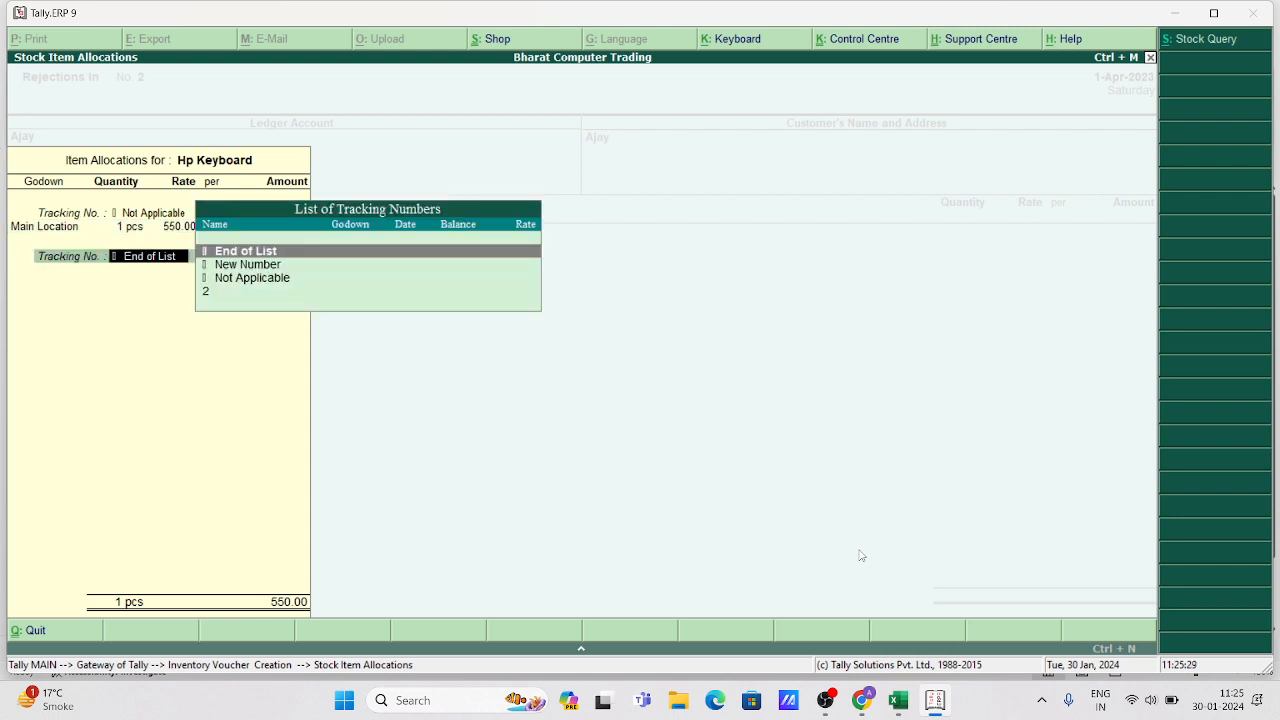
key(Return)
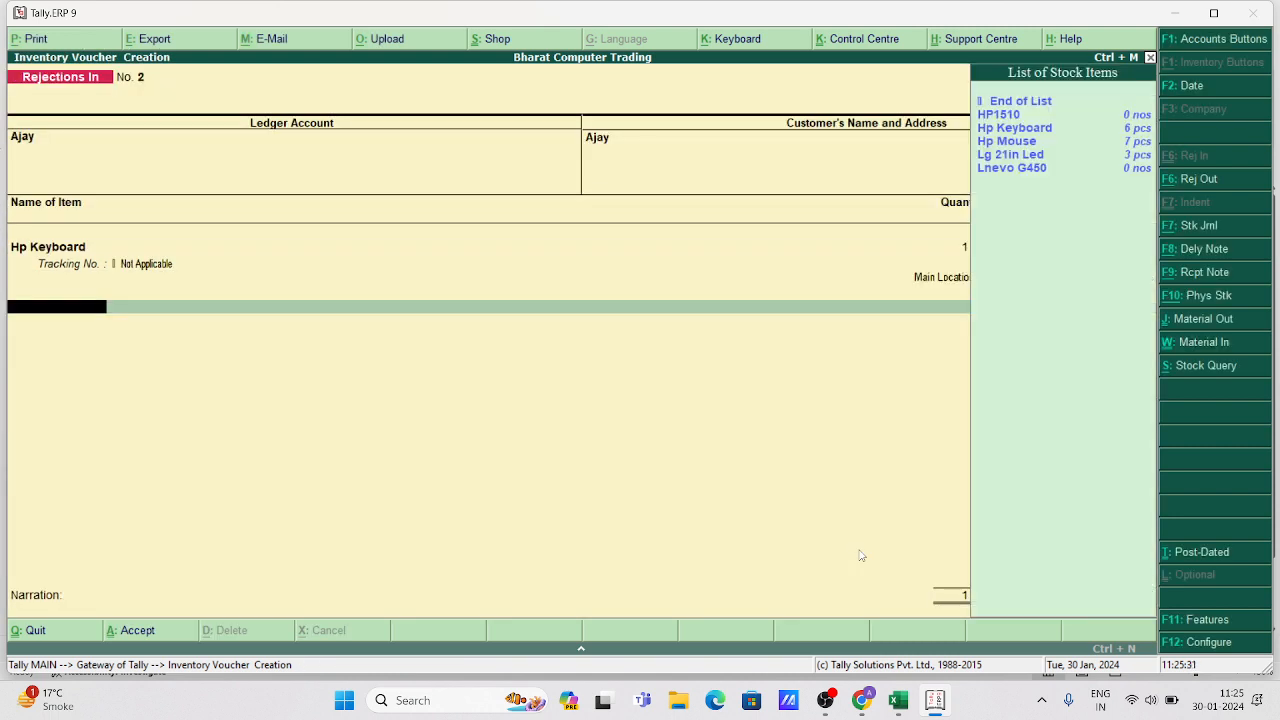
Add 1 pcs of Hp Mouse at a rate of 500.00 with tracking number Not Applicable and godown Main Location
key(Down)
key(Down)
key(Down)
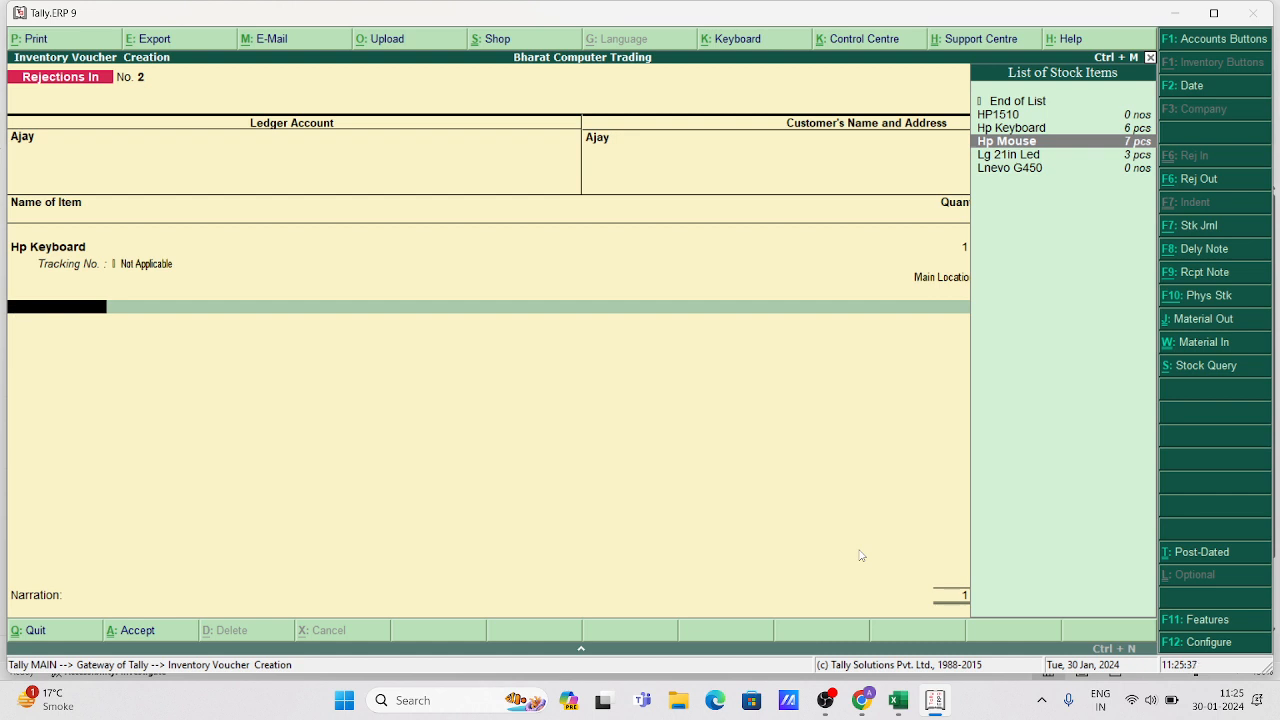
key(Return)
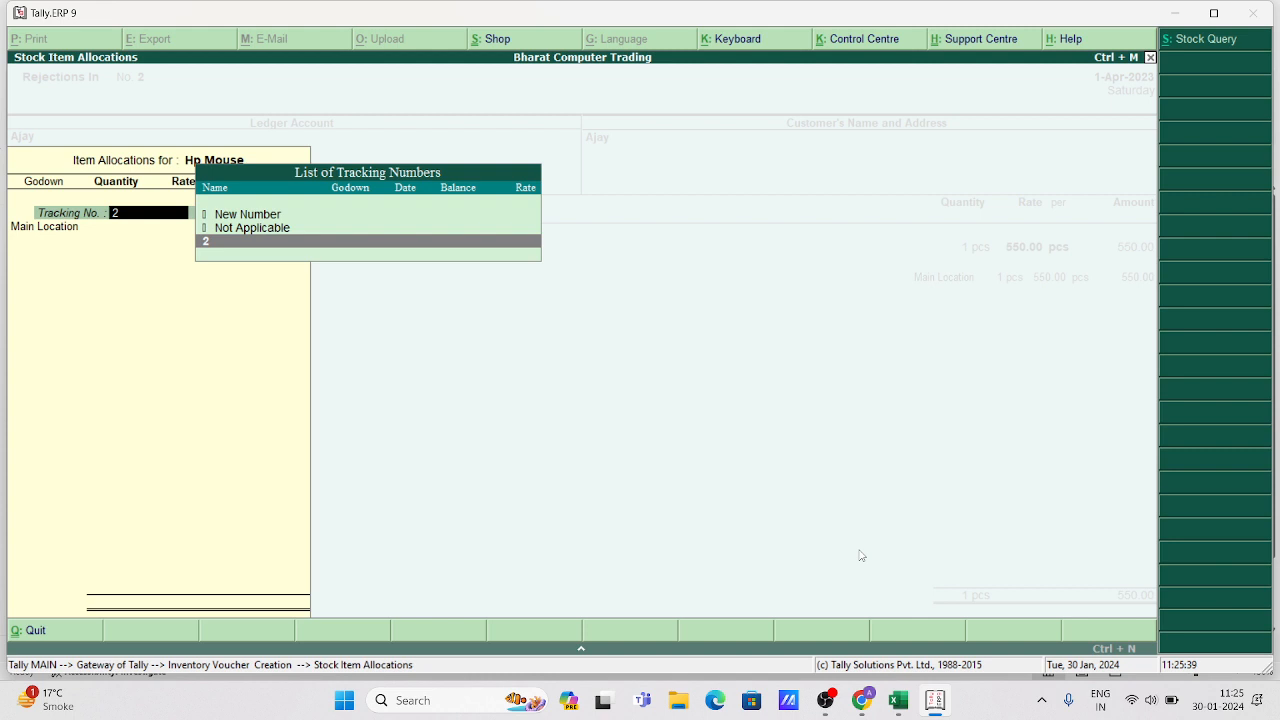
key(Up)
key(Return)
key(Return)
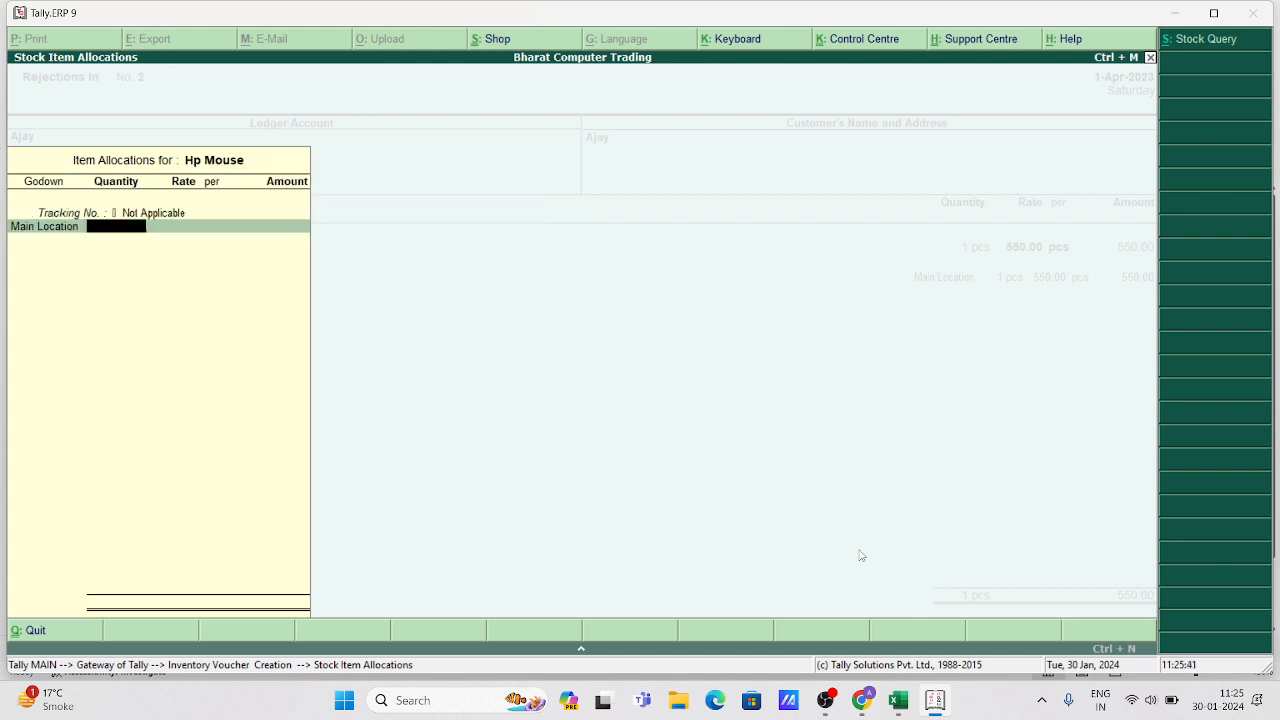
text(1)
key(Return)
key(Return)
key(Return)
key(Return)
key(Return)
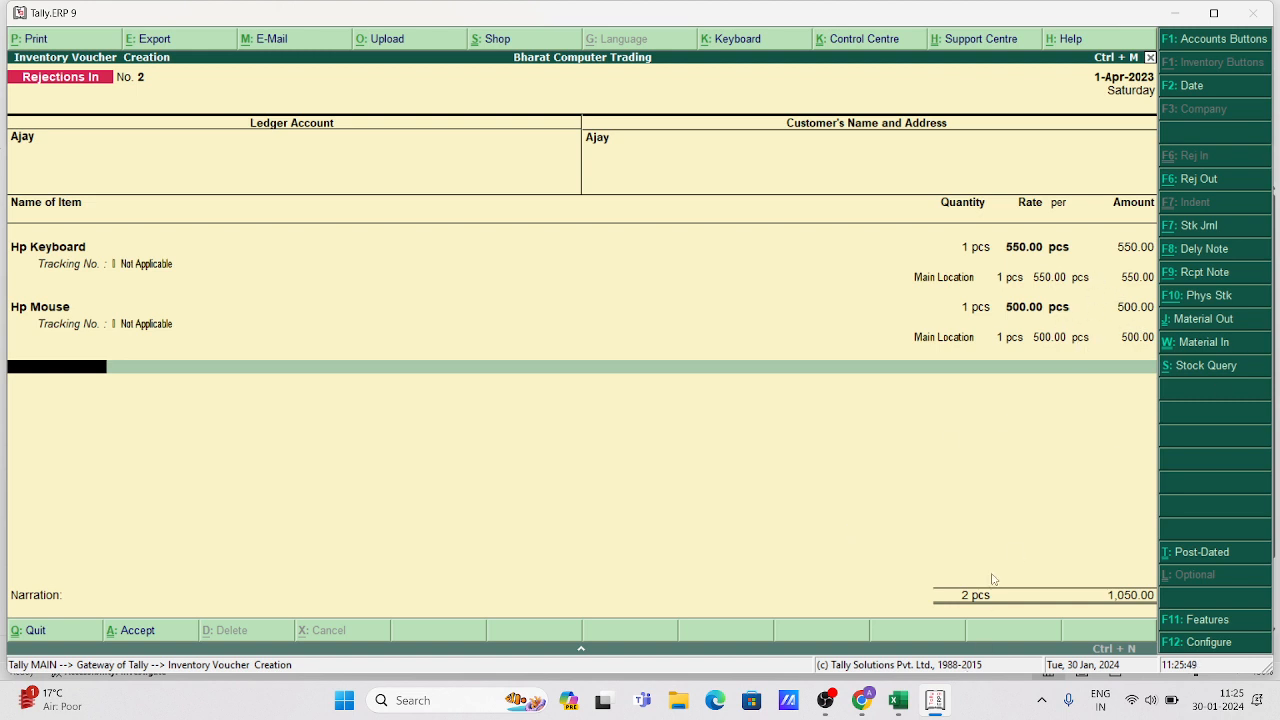
Check the second customer's rejection-in quantities in Excel, save the Rejections In voucher in Tally without narration and return to the Gateway
click(898, 700)
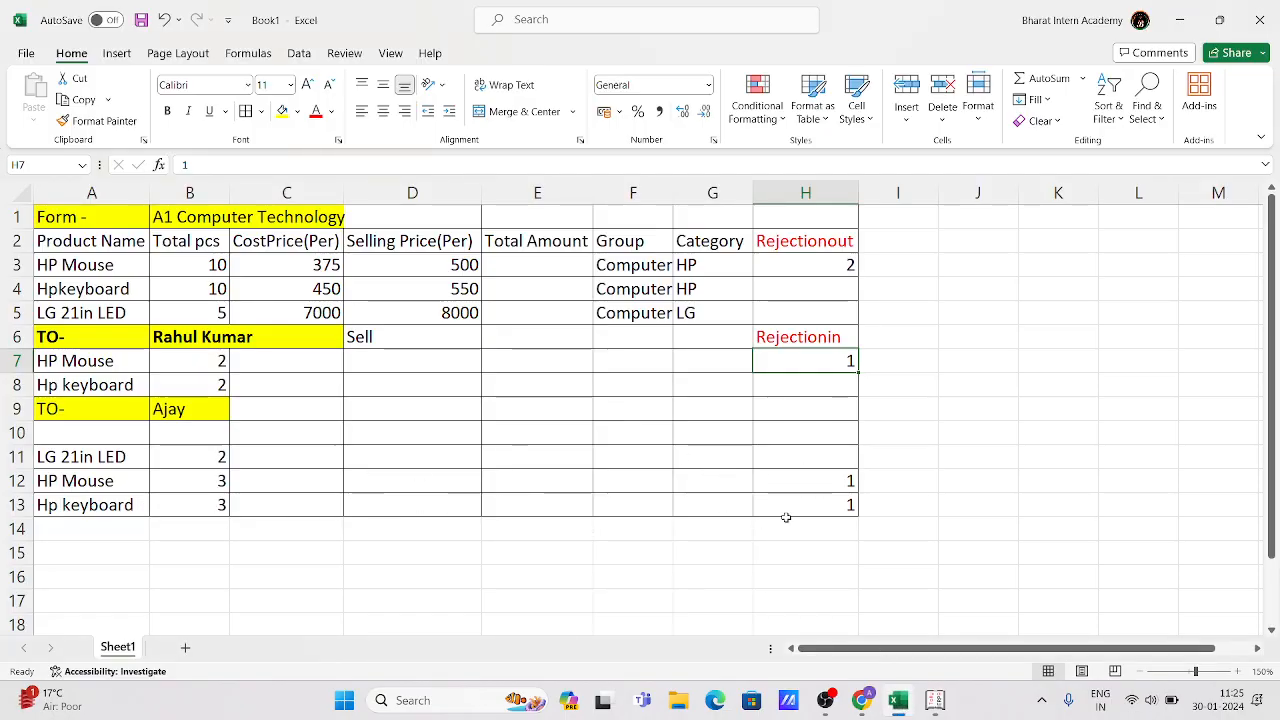
click(935, 700)
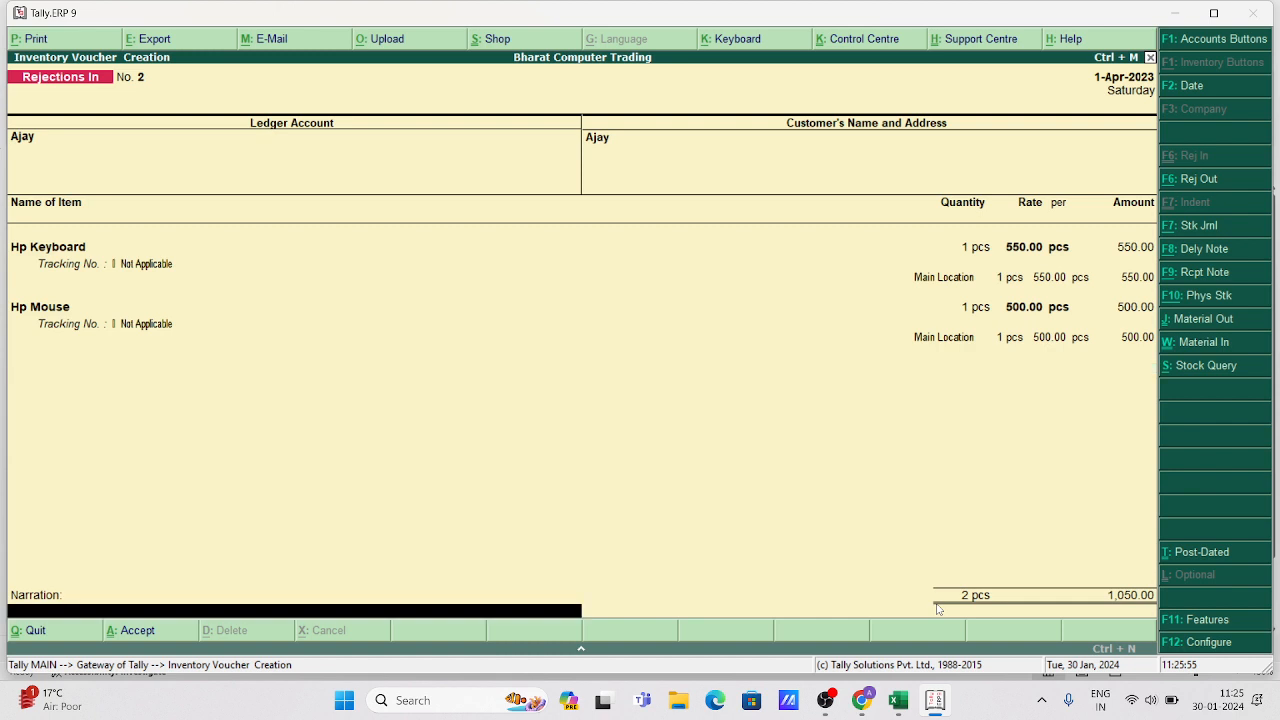
key(Return)
key(Return)
key(Escape)
key(Escape)
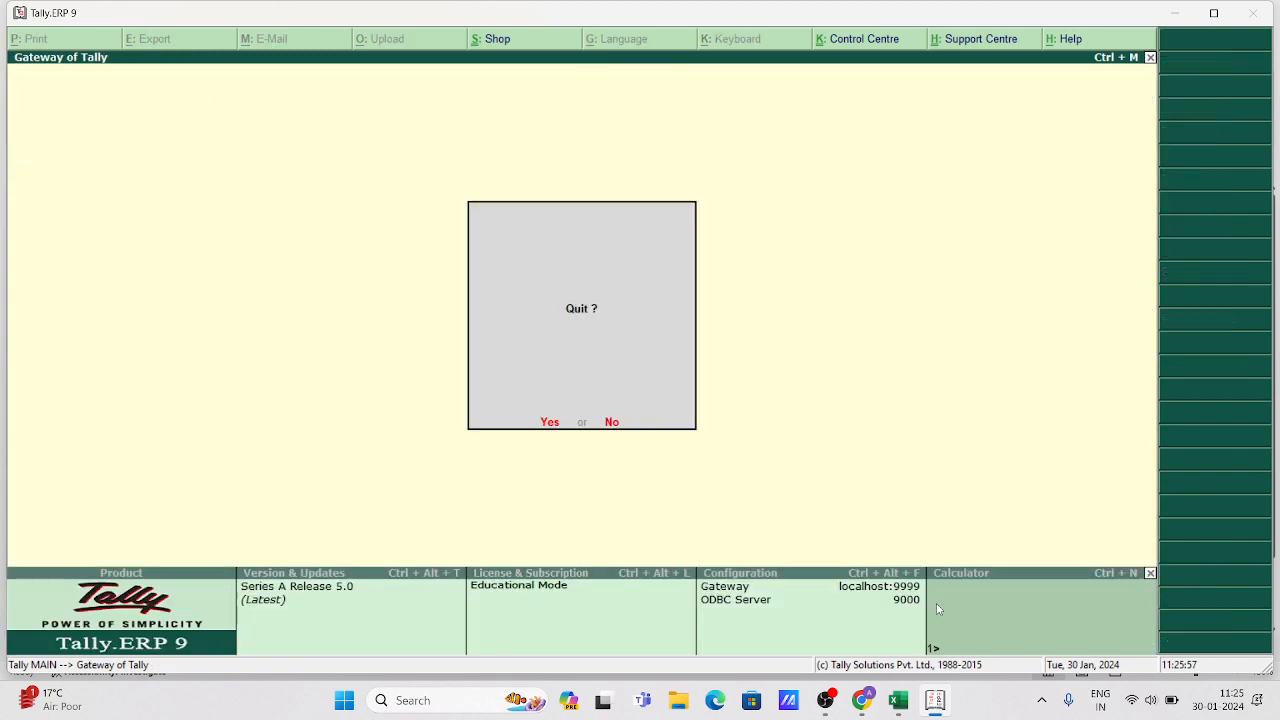
key(Escape)
key(Down)
key(Down)
key(Down)
key(Down)
key(Up)
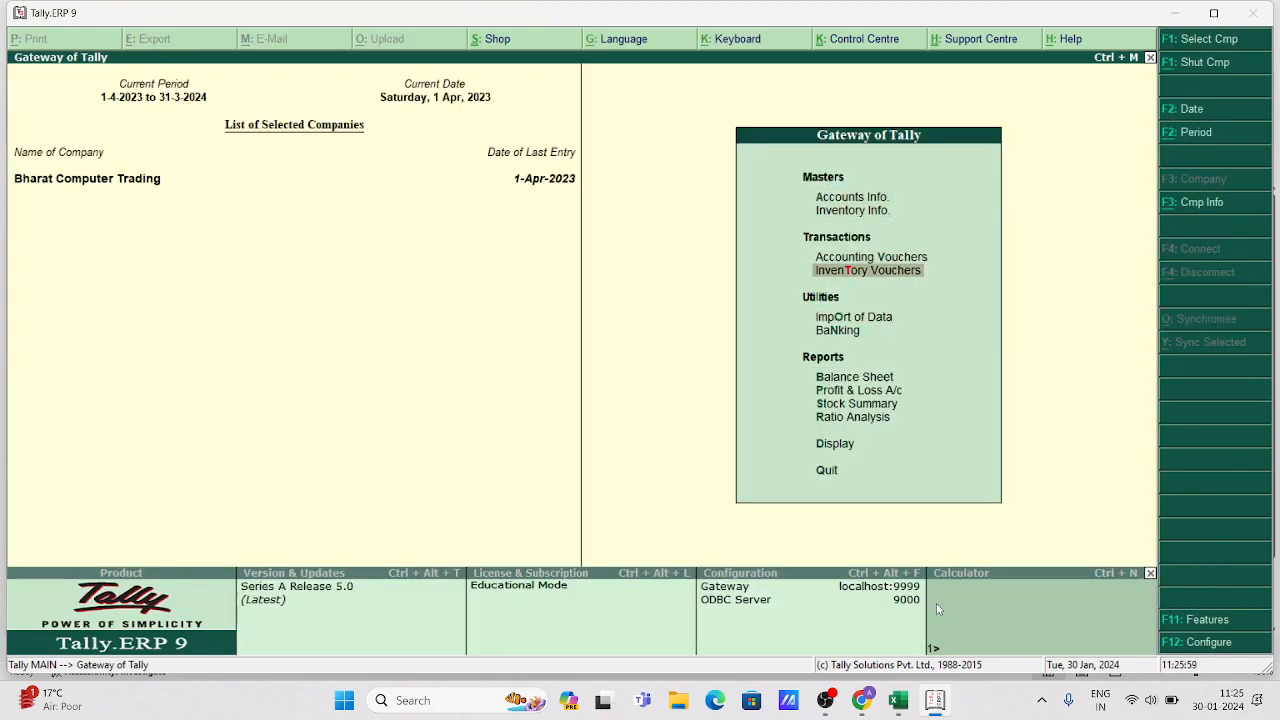
key(Up)
key(Return)
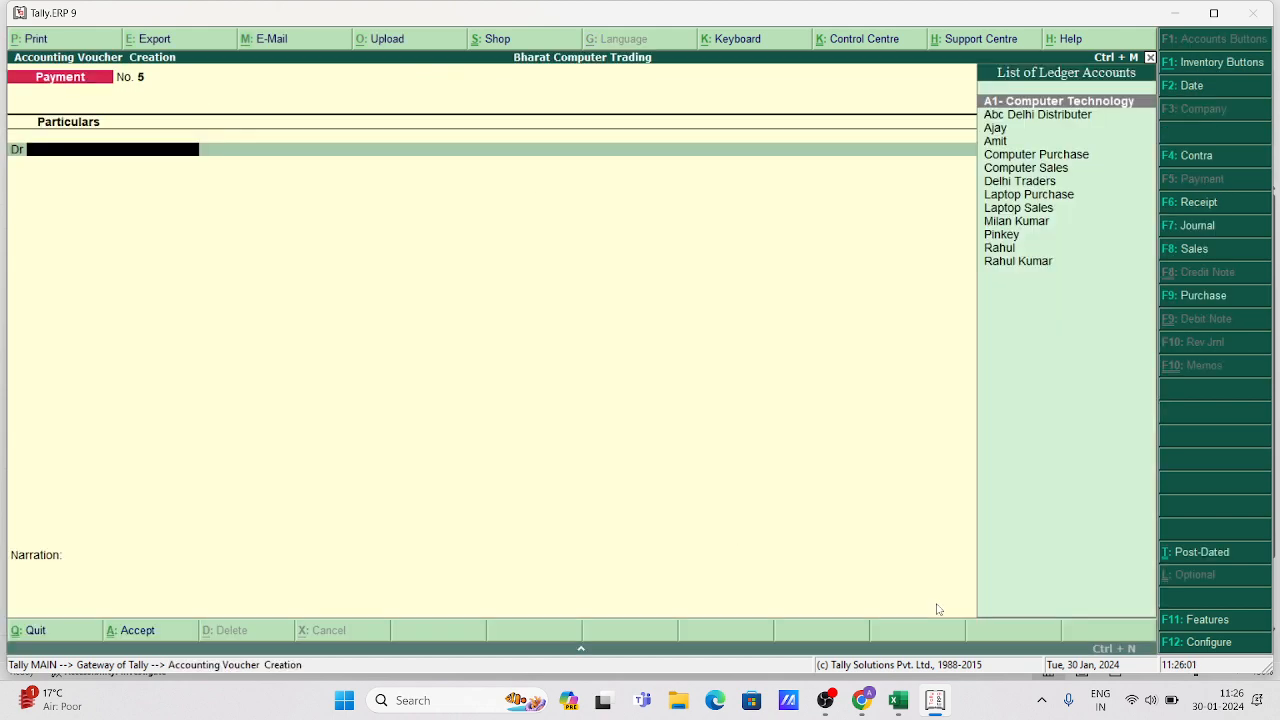
key(Escape)
key(Return)
Examine the closing quantities of the Computer group's items in the Stock Summary and return to the Gateway of Tally
key(Down)
key(Down)
key(Down)
key(Down)
key(Down)
key(Down)
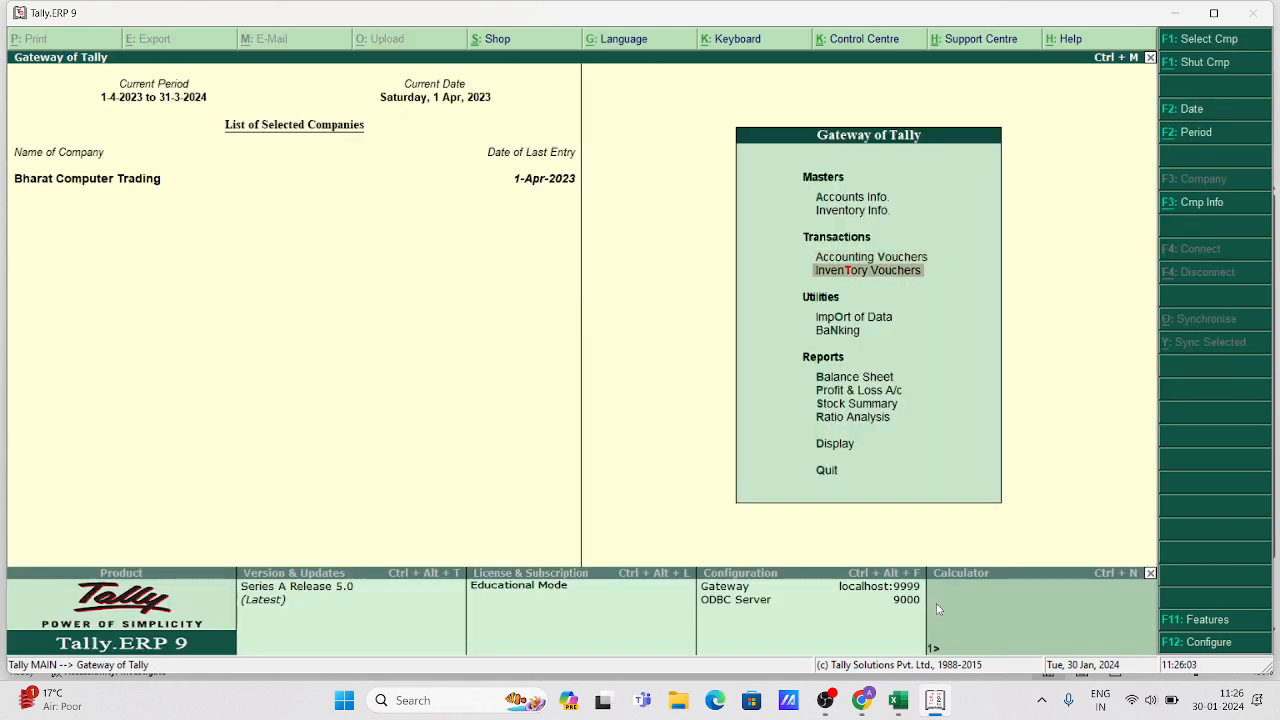
key(Return)
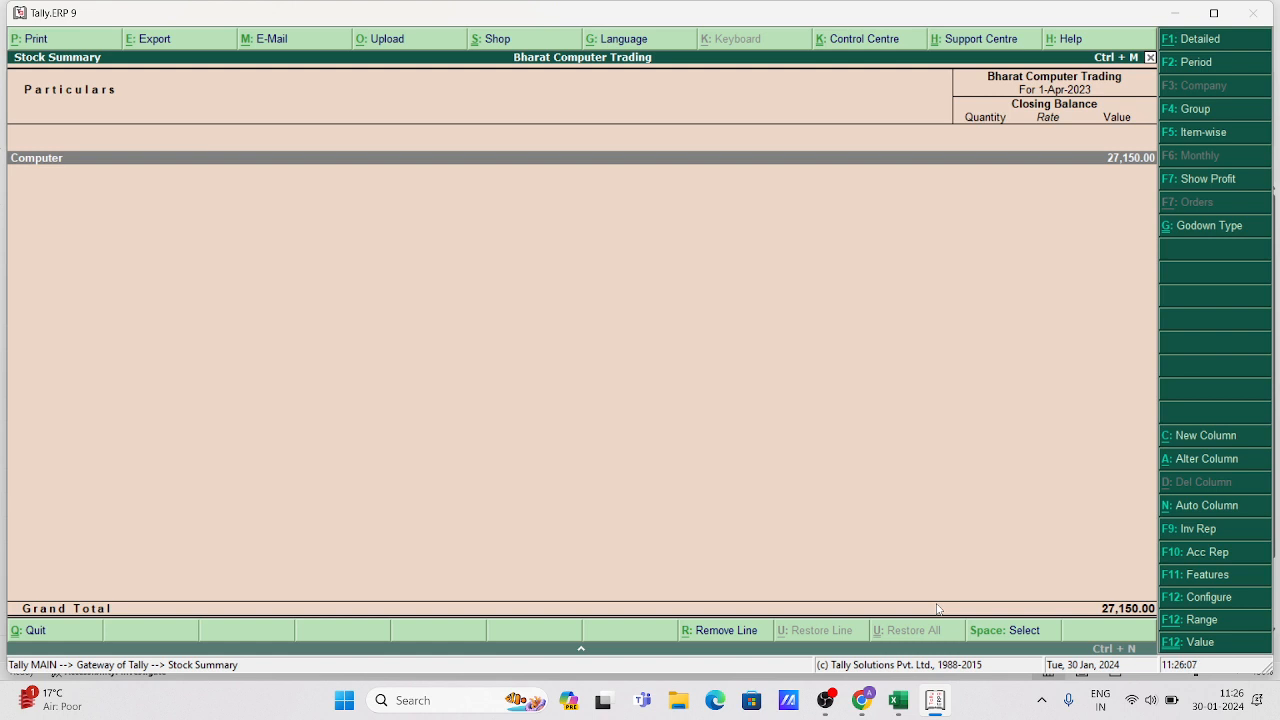
key(Return)
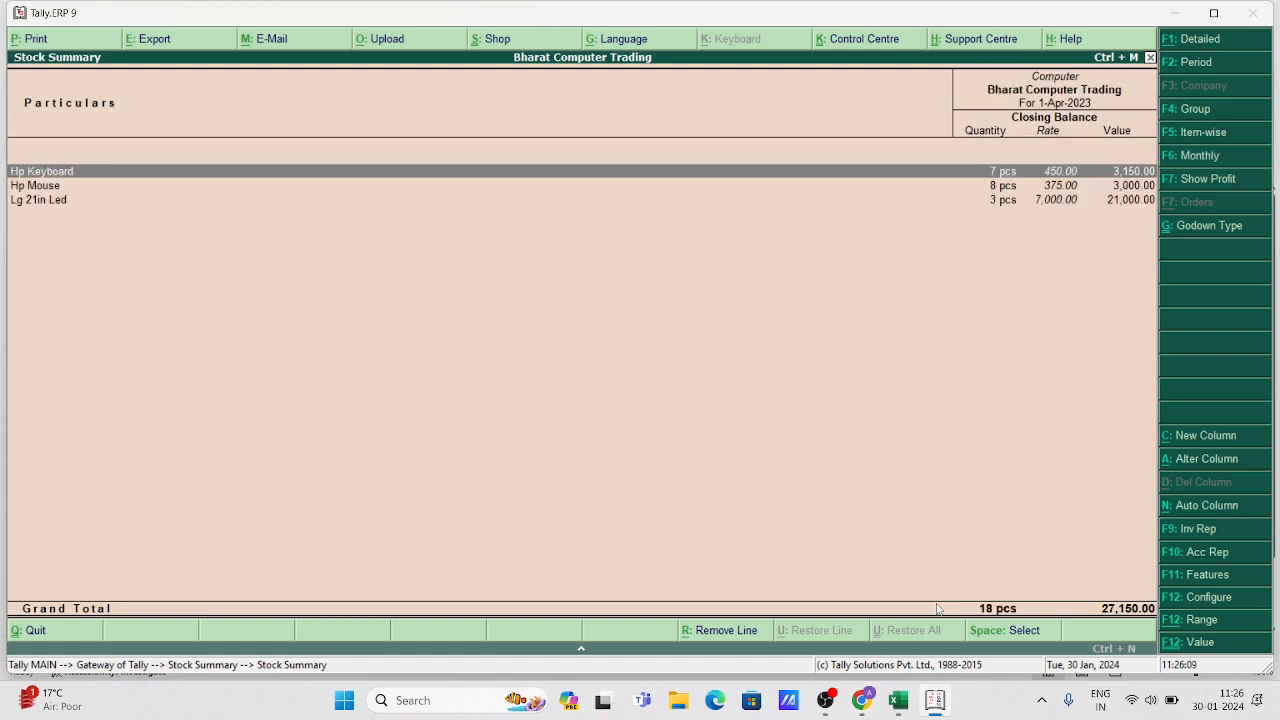
key(Down)
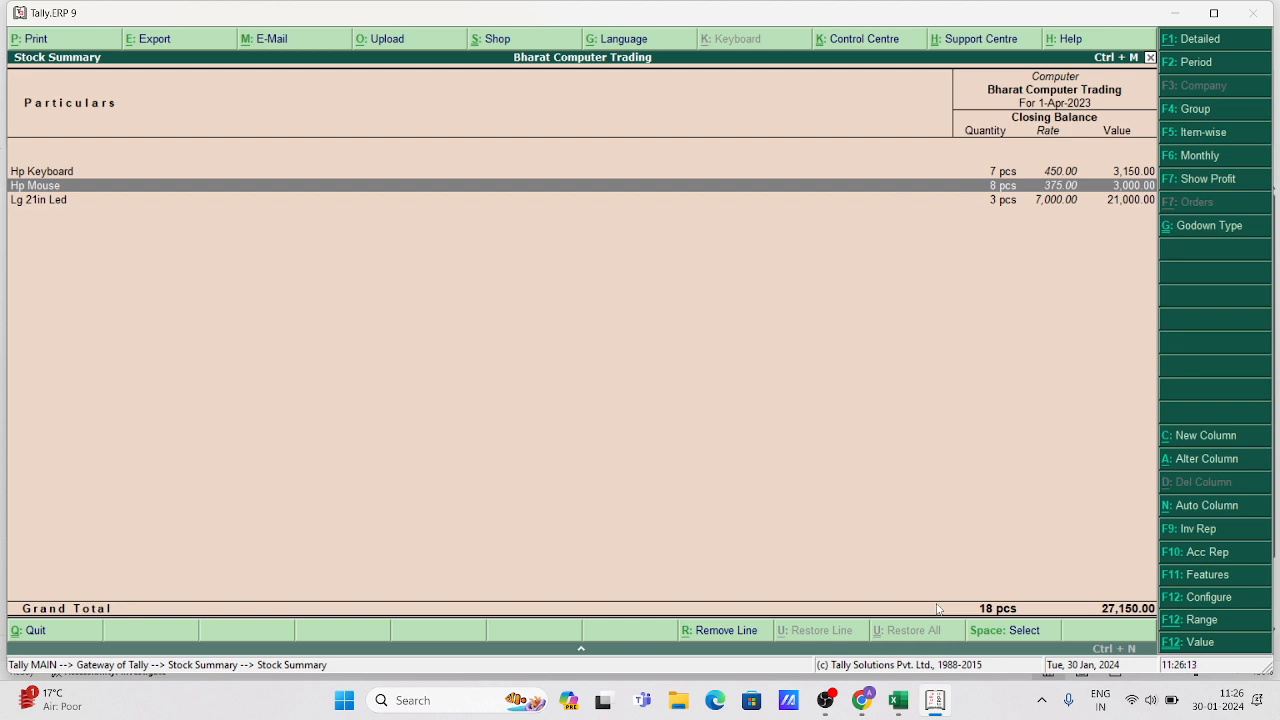
key(Up)
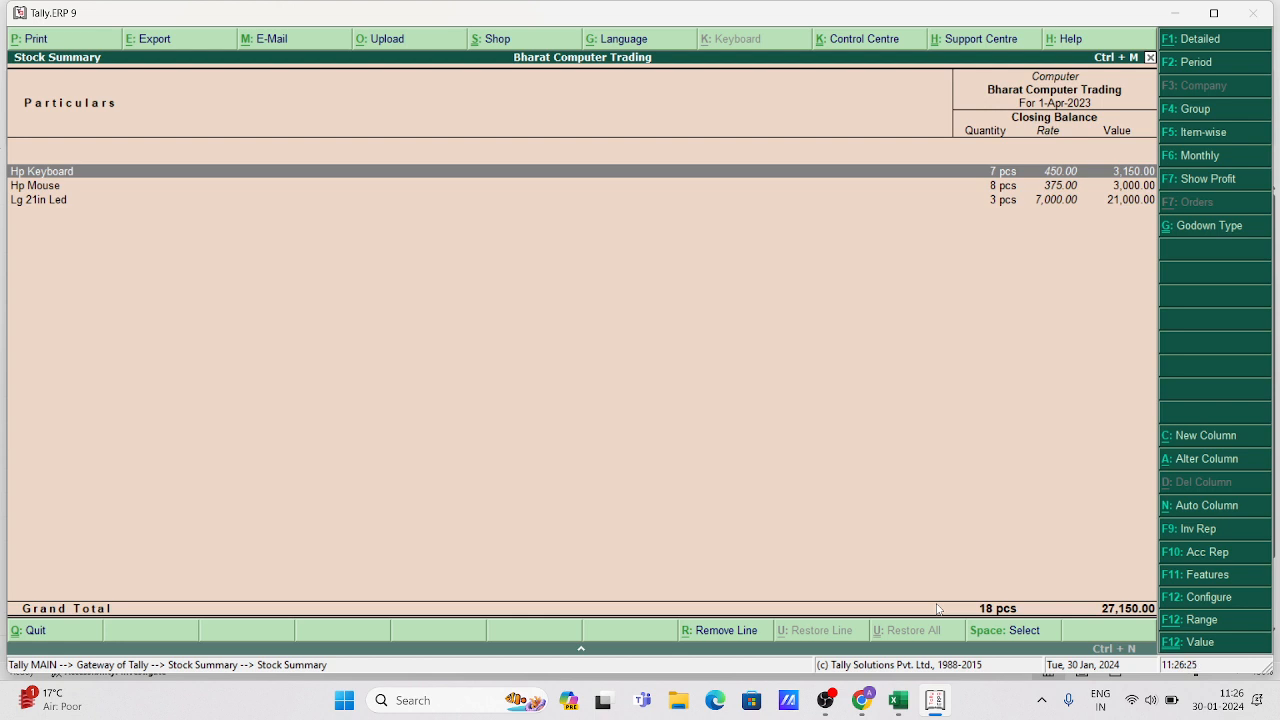
key(Escape)
key(Escape)
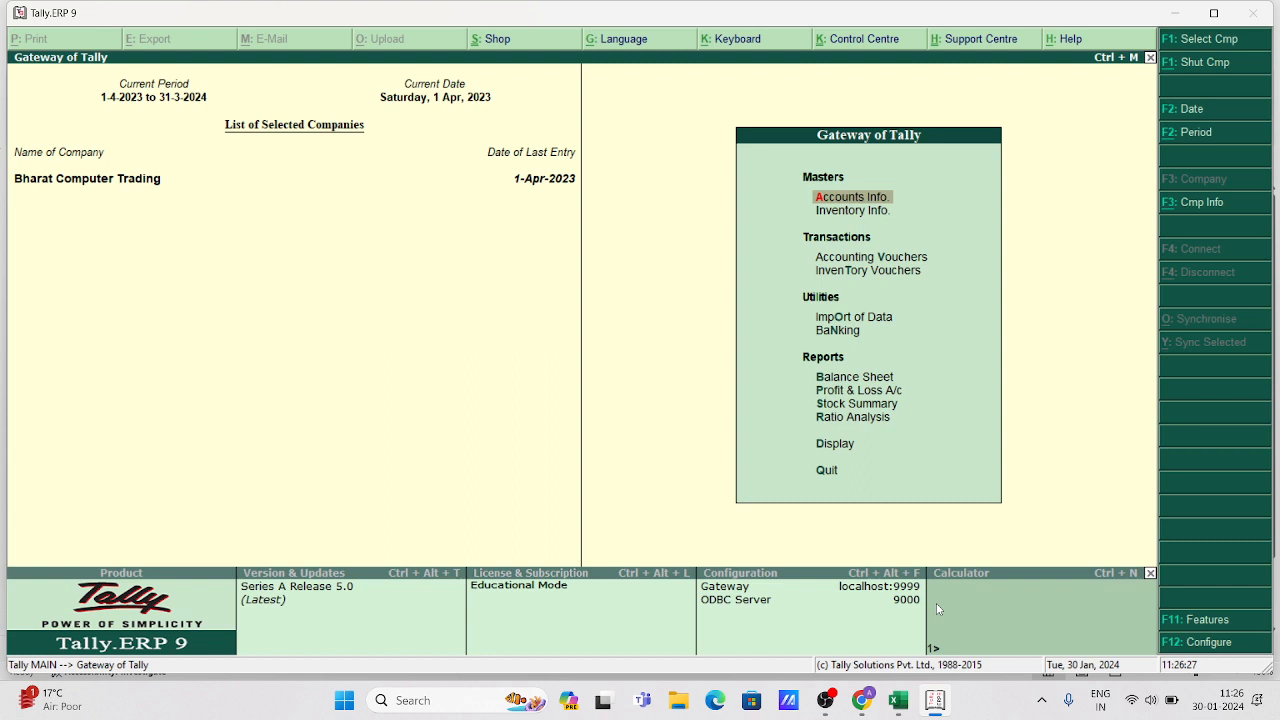
key(Up)
key(Up)
key(Up)
key(Up)
key(Up)
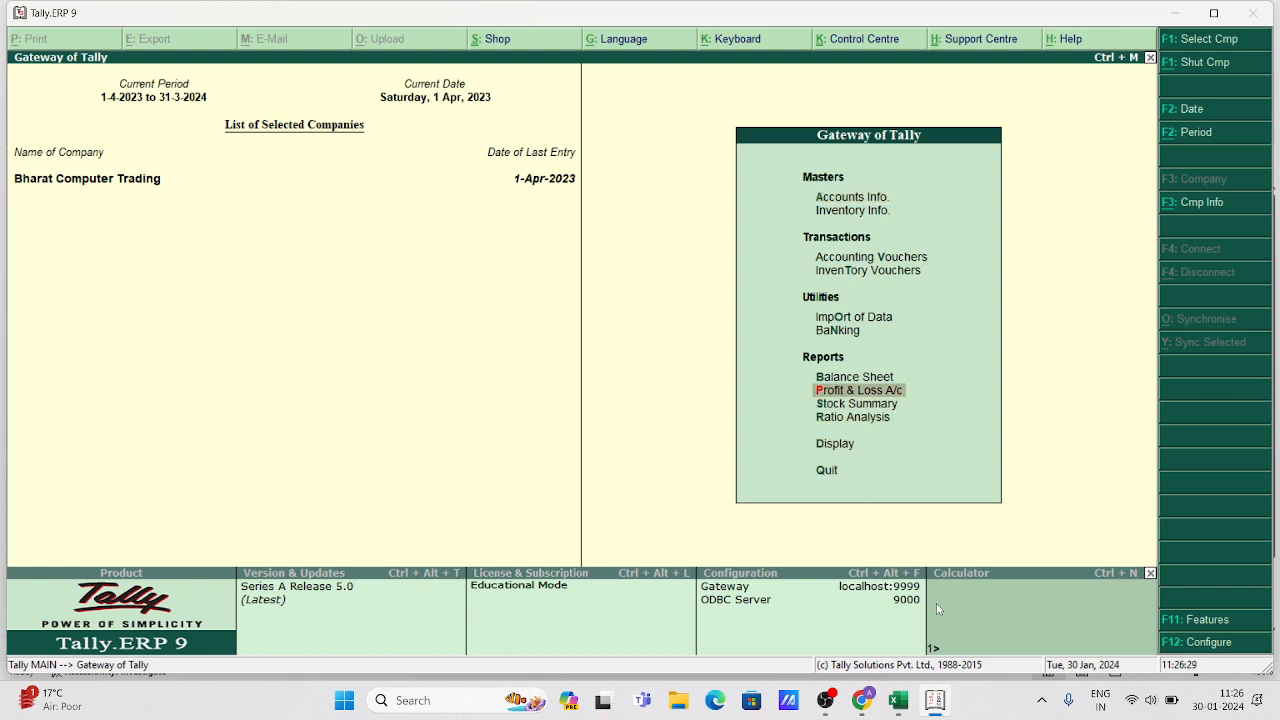
Switch to Excel and enter 1 as the Rejectionout quantity of Hpkeyboard in cell H4
click(897, 700)
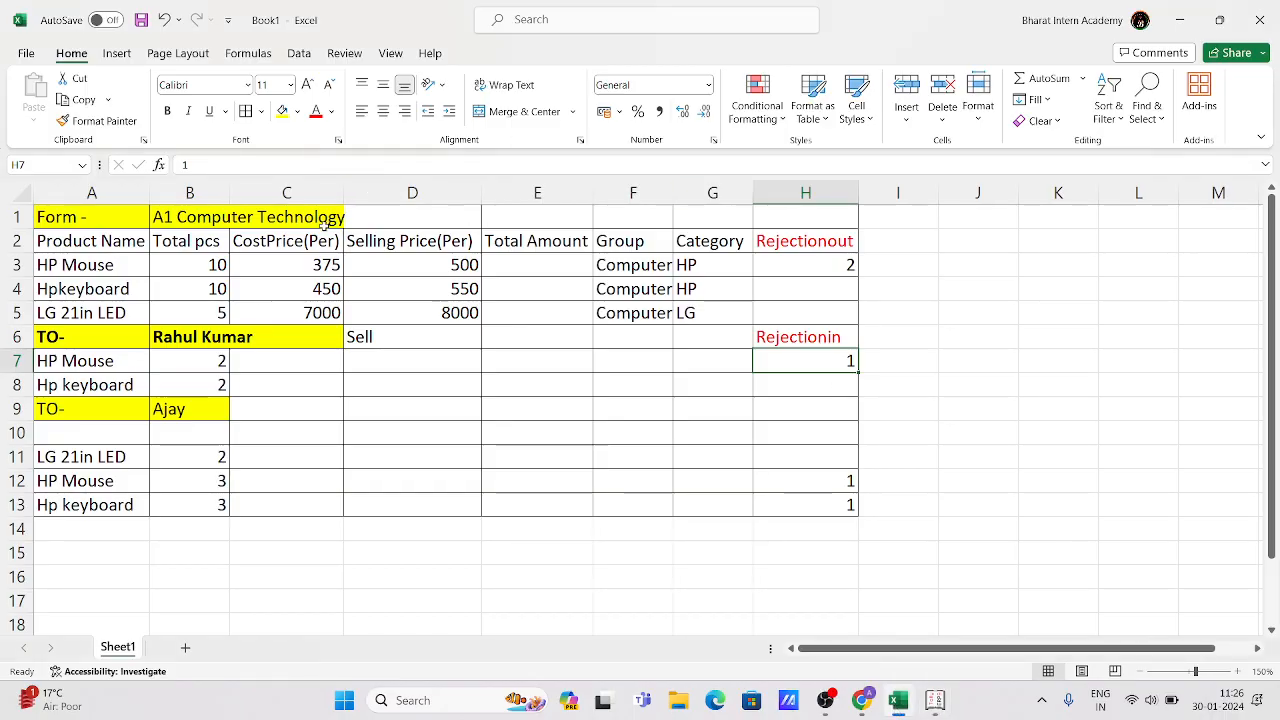
click(846, 270)
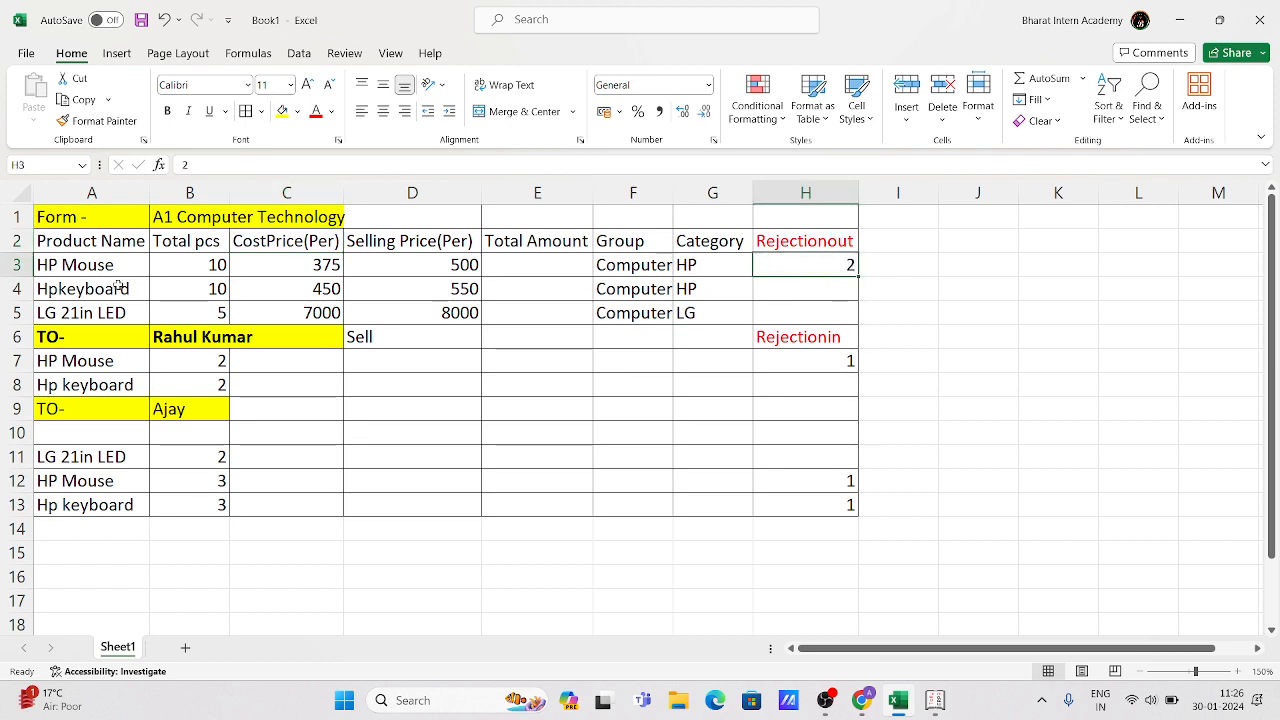
click(826, 287)
text(1)
key(Return)
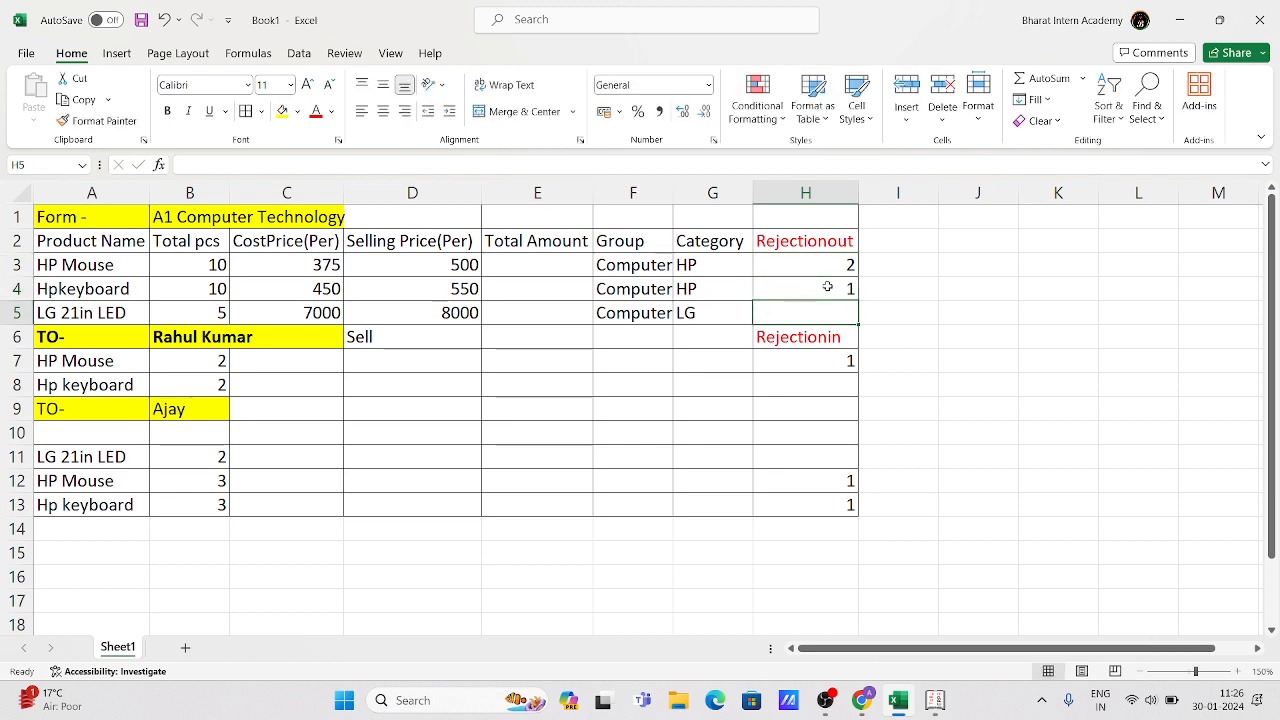
click(960, 330)
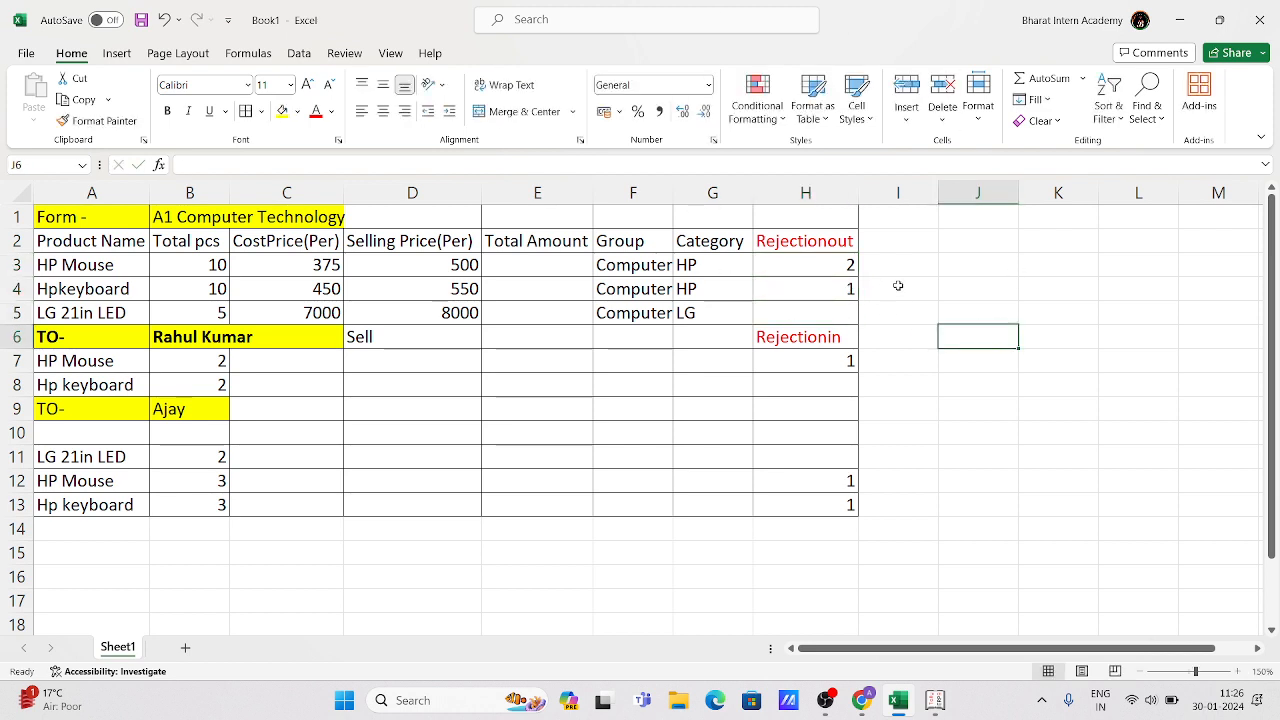
click(848, 287)
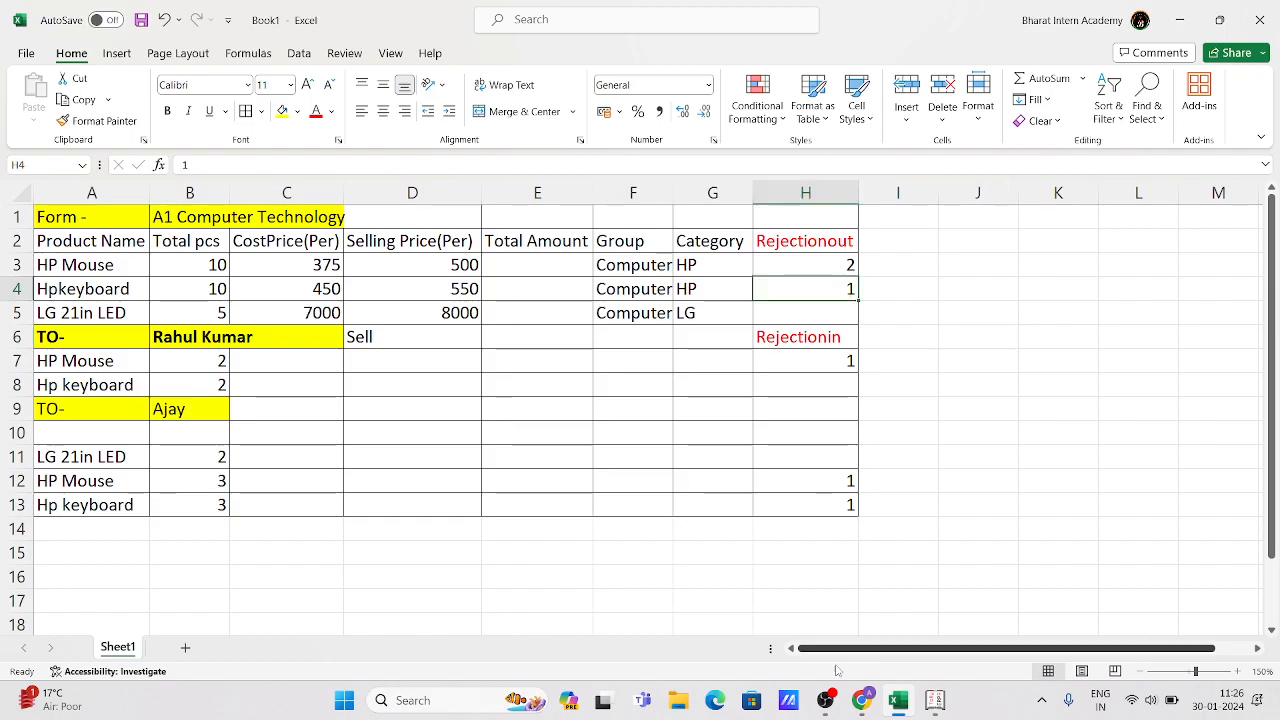
Switch back to Tally and start a Rejections Out inventory voucher with A1- Computer Technology as the ledger account
click(935, 700)
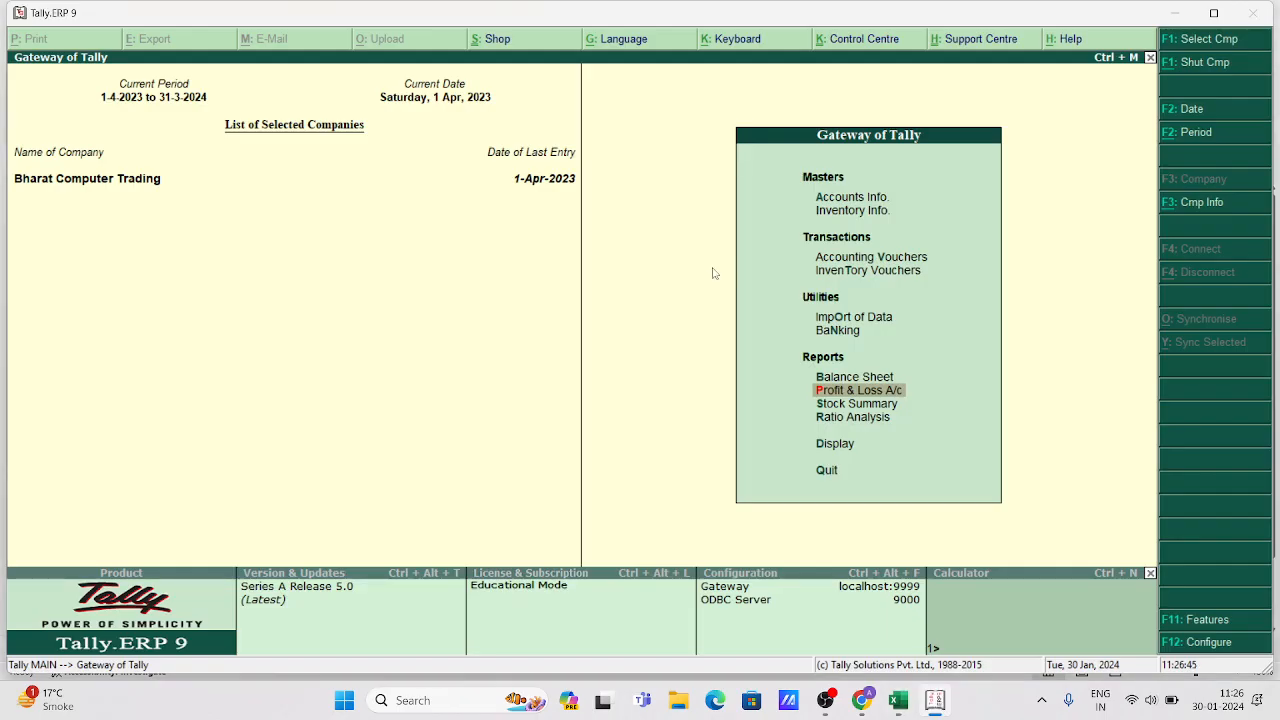
key(Up)
key(Up)
key(Up)
key(Up)
key(Return)
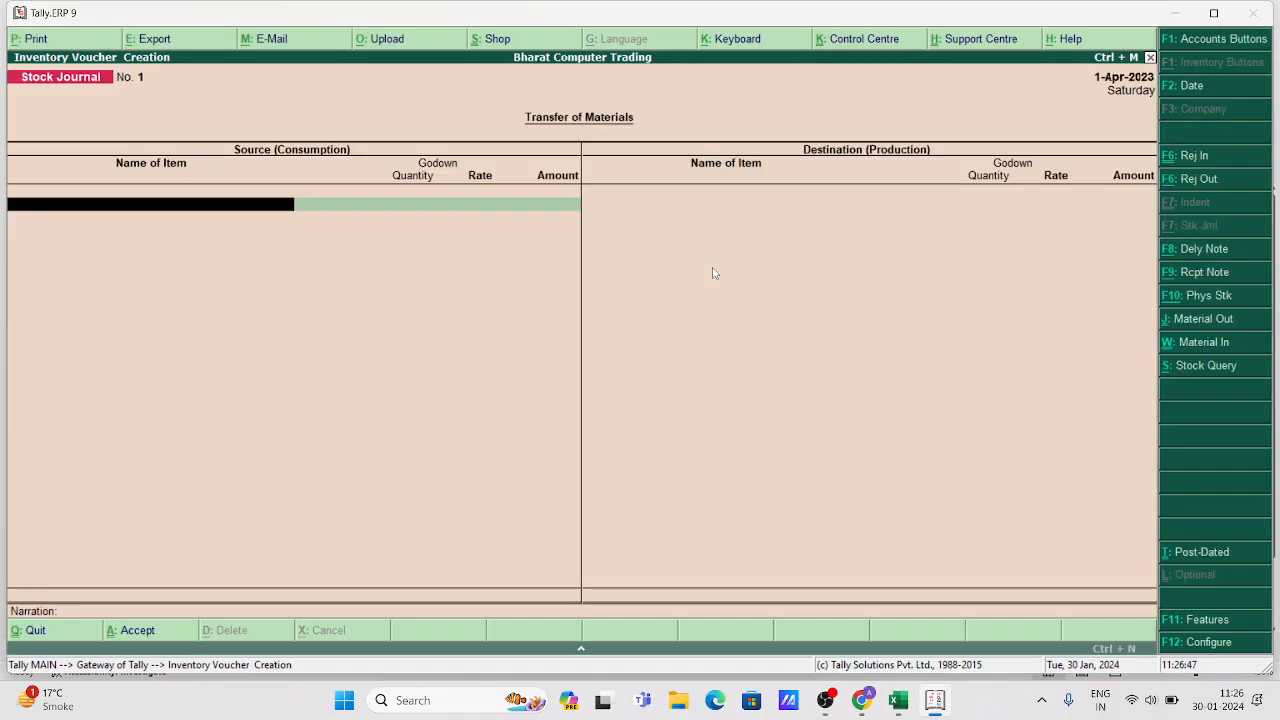
click(1196, 178)
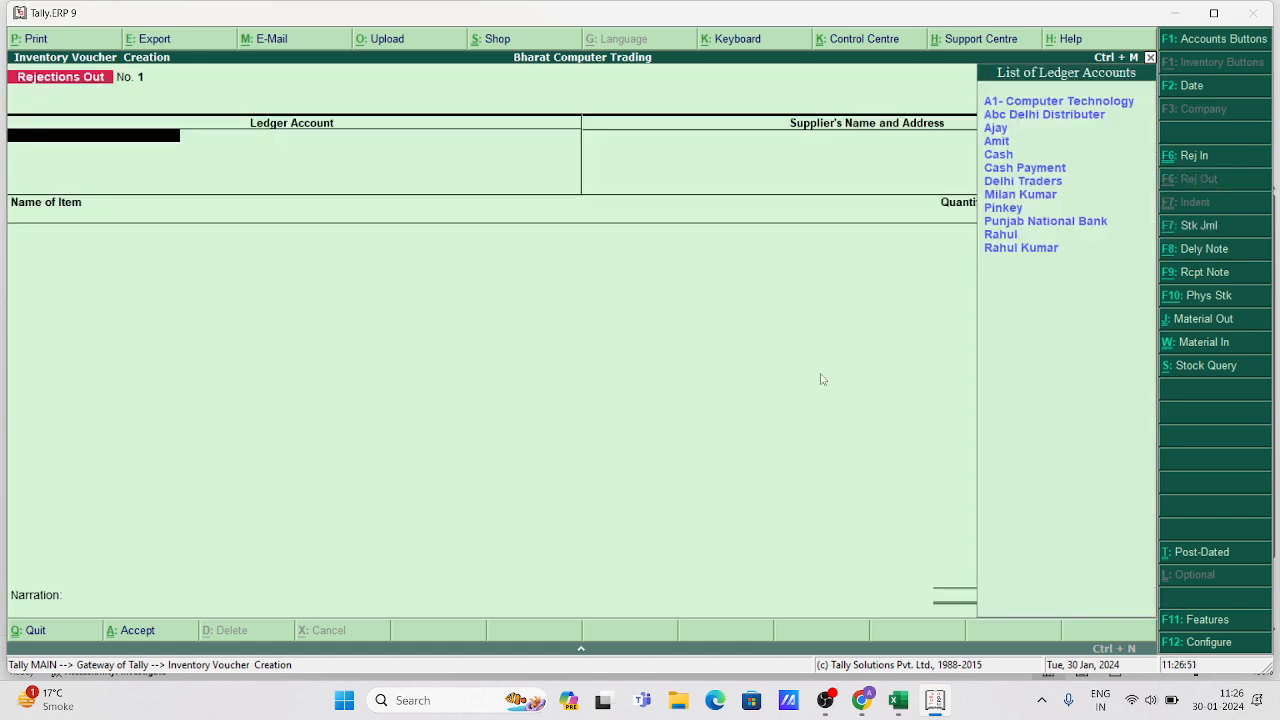
key(Return)
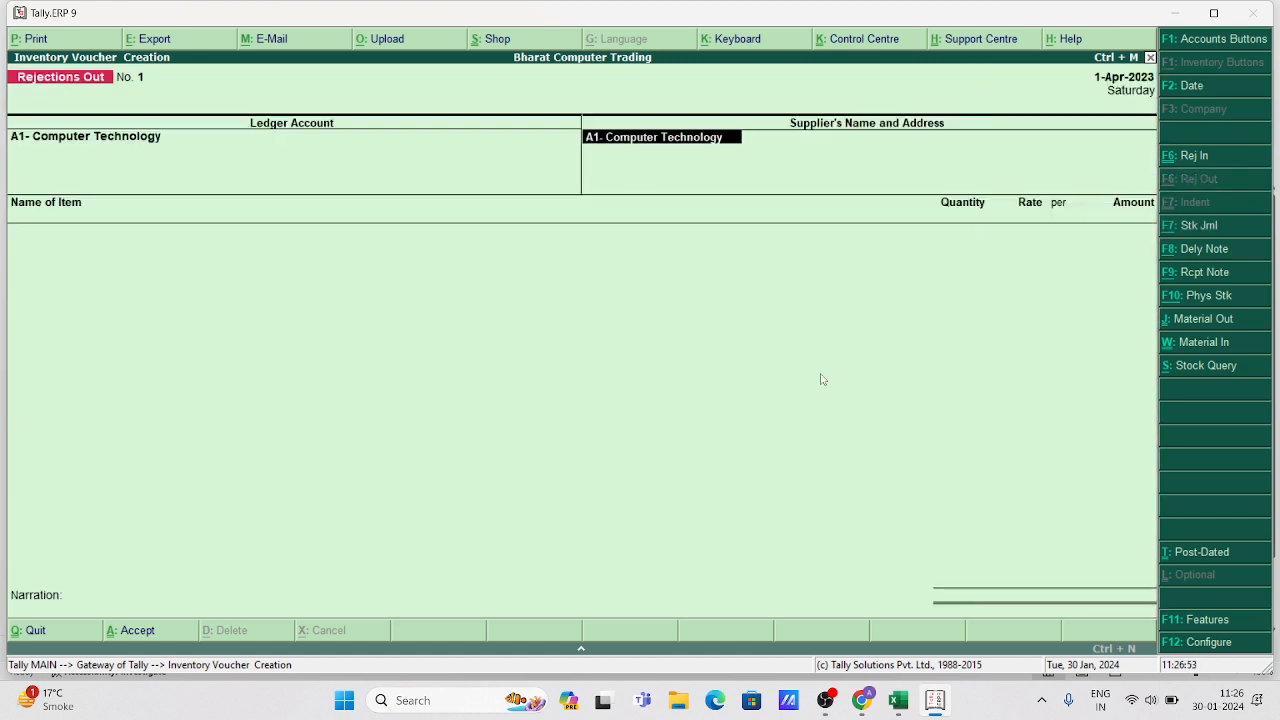
Add 2 pcs of Hp Mouse to the Rejections Out voucher from Main Location with tracking number Not Applicable, keeping the proposed rate
key(Return)
key(Return)
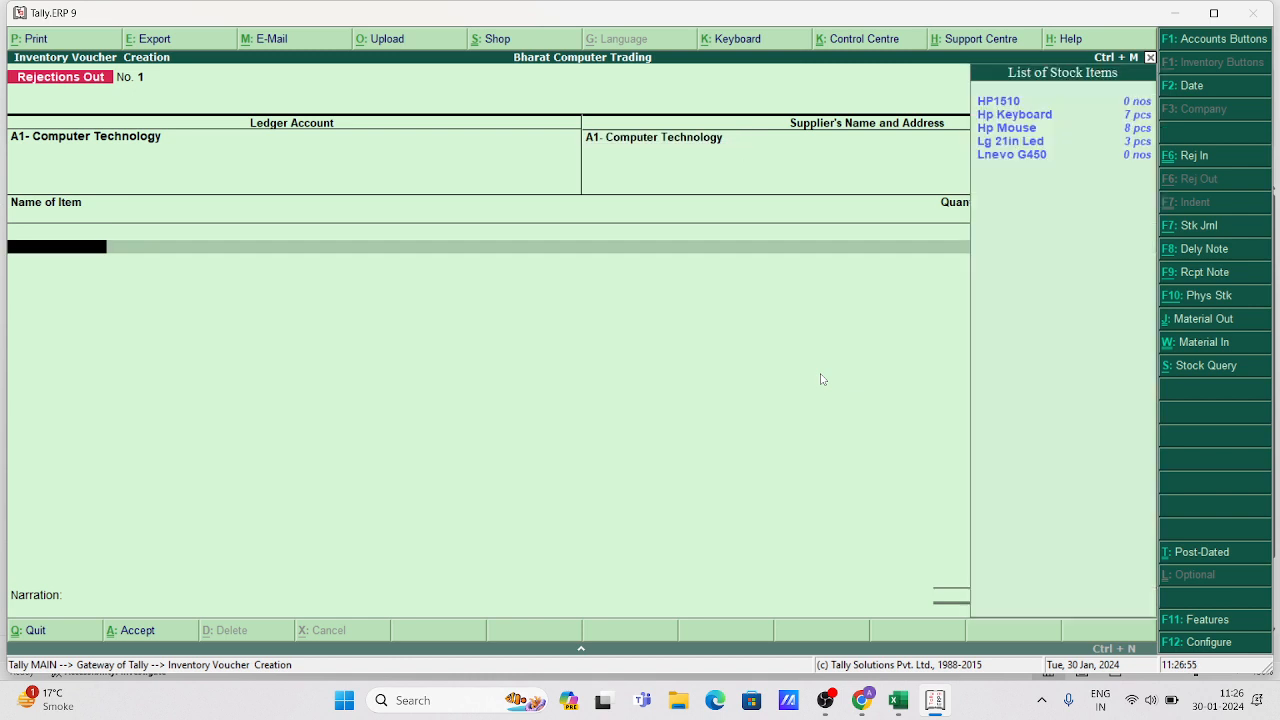
key(Down)
key(Down)
key(Return)
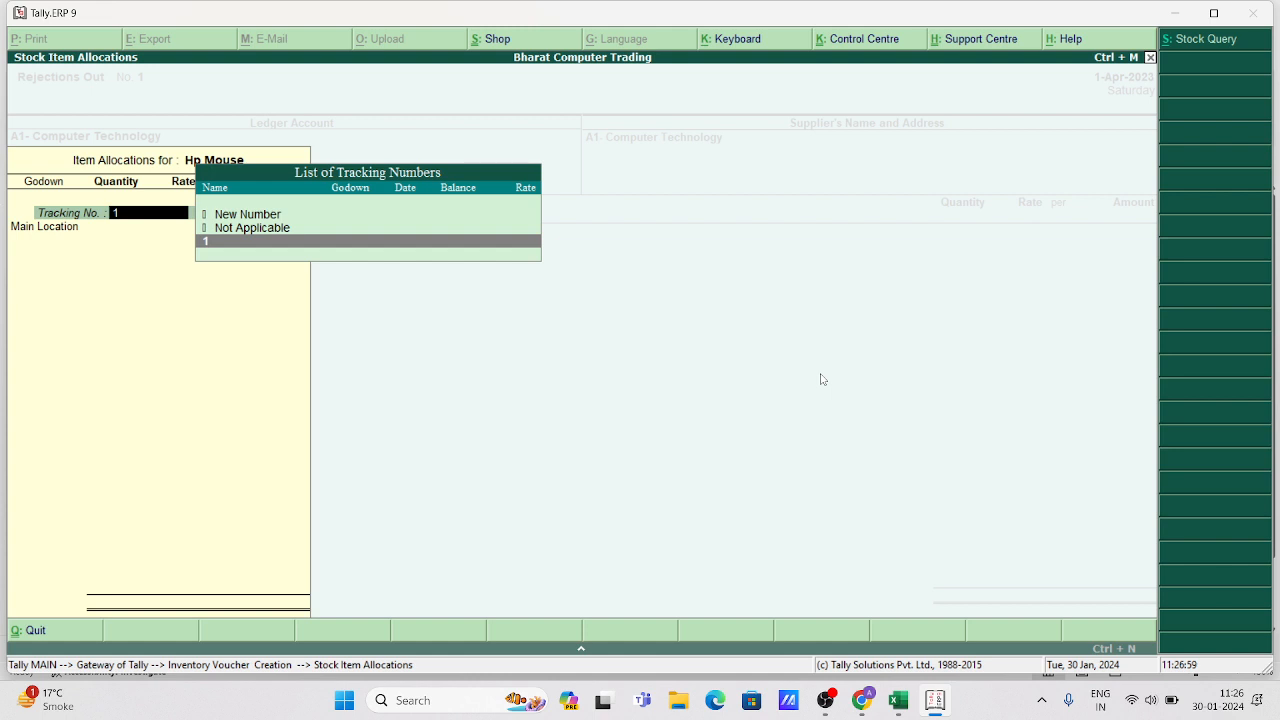
key(Up)
key(Return)
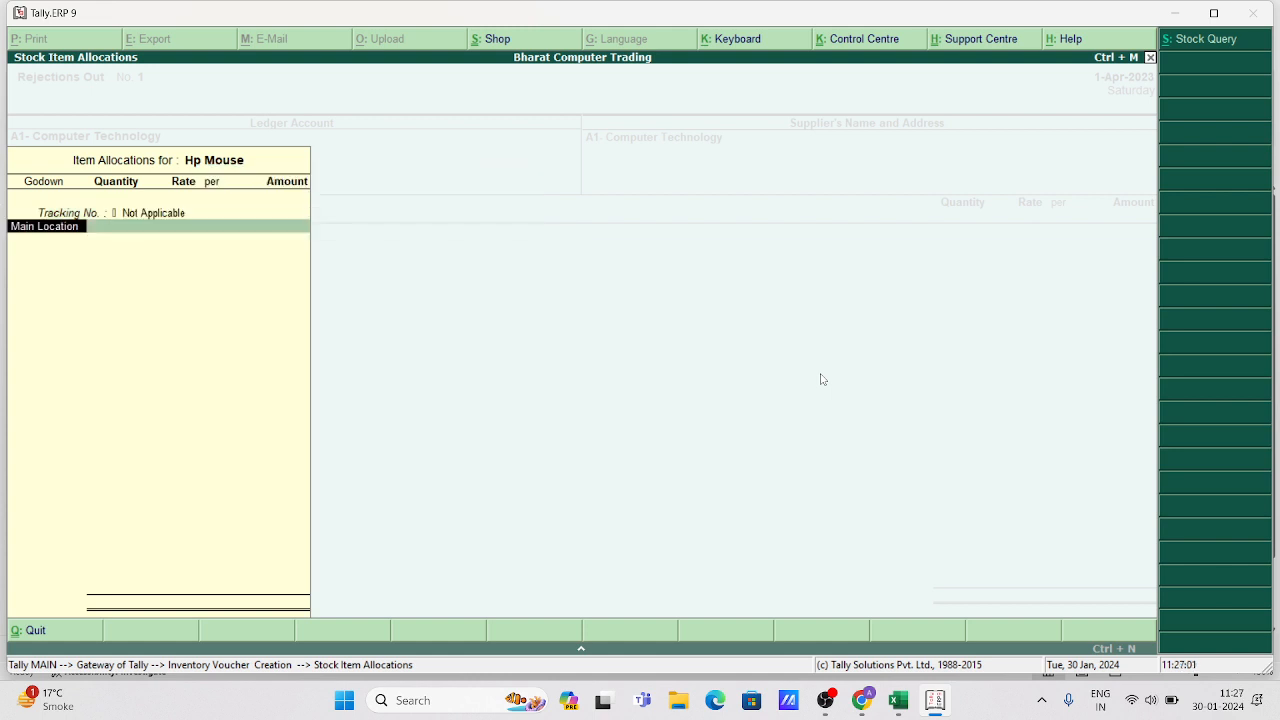
text(2)
key(Return)
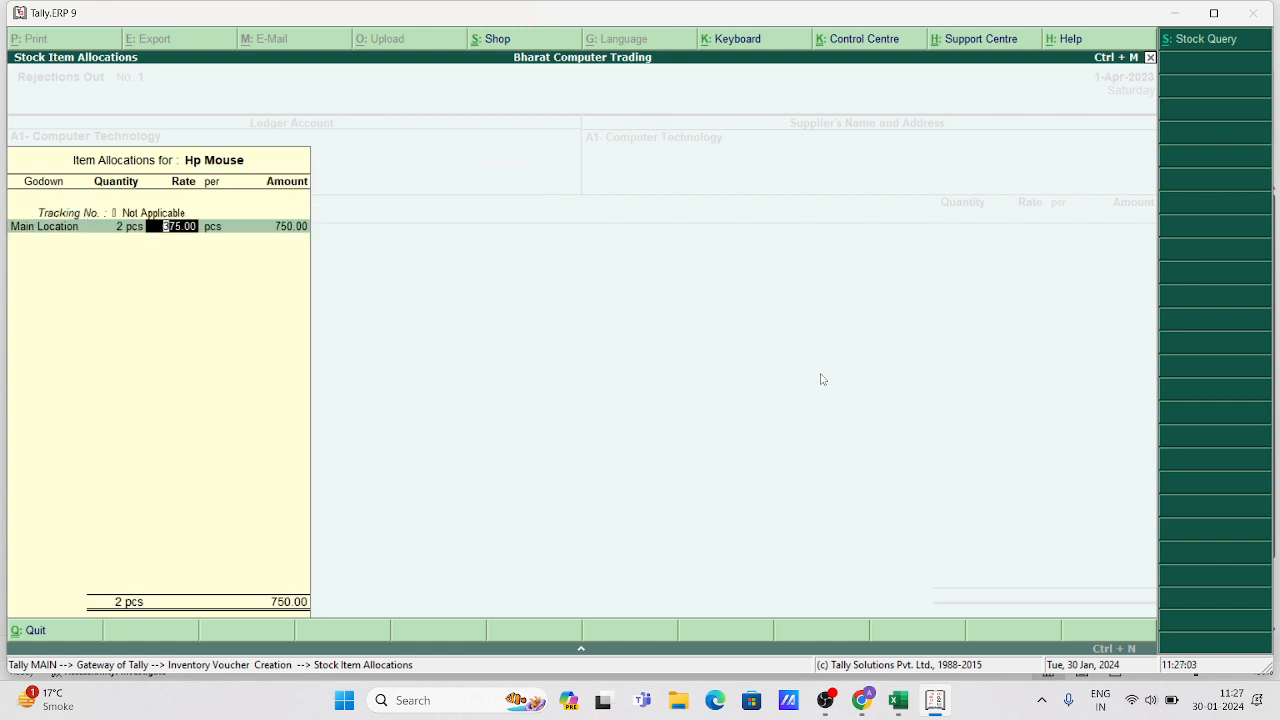
key(Return)
key(Return)
key(Return)
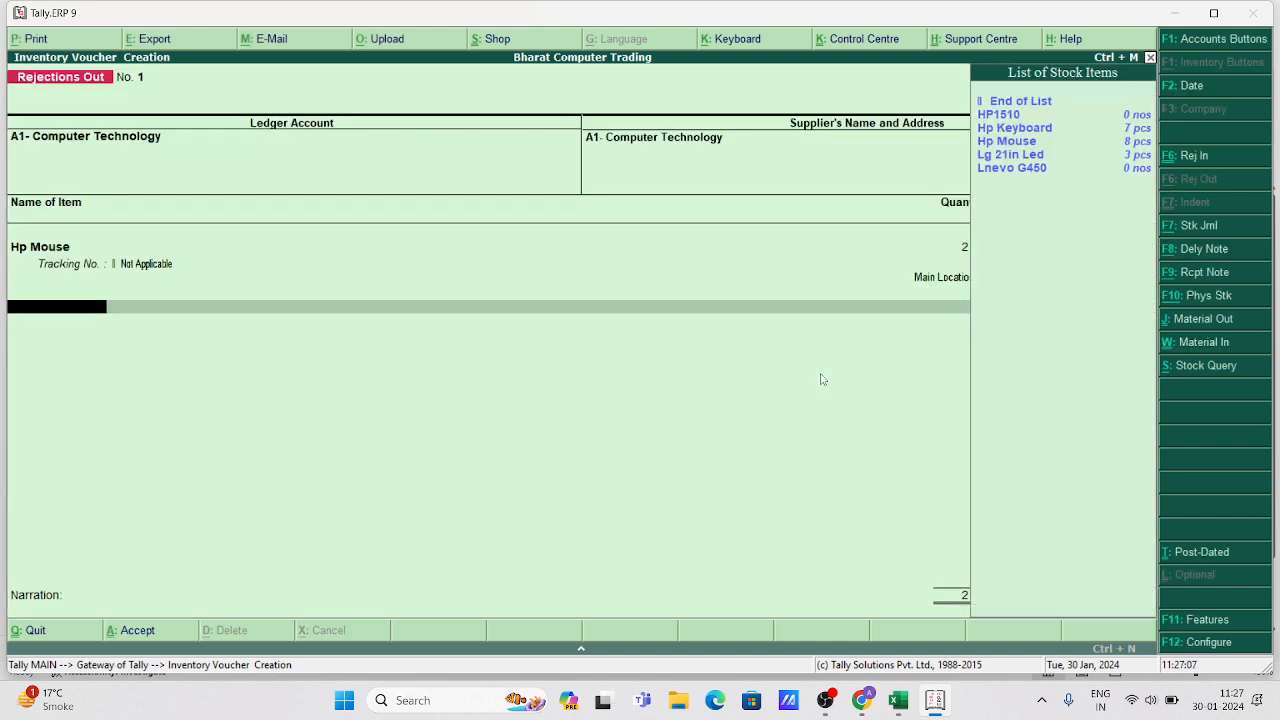
Add 1 pcs of Hp Keyboard to the Rejections Out voucher with tracking number Not Applicable, keeping the proposed rate
key(Down)
key(Down)
key(Return)
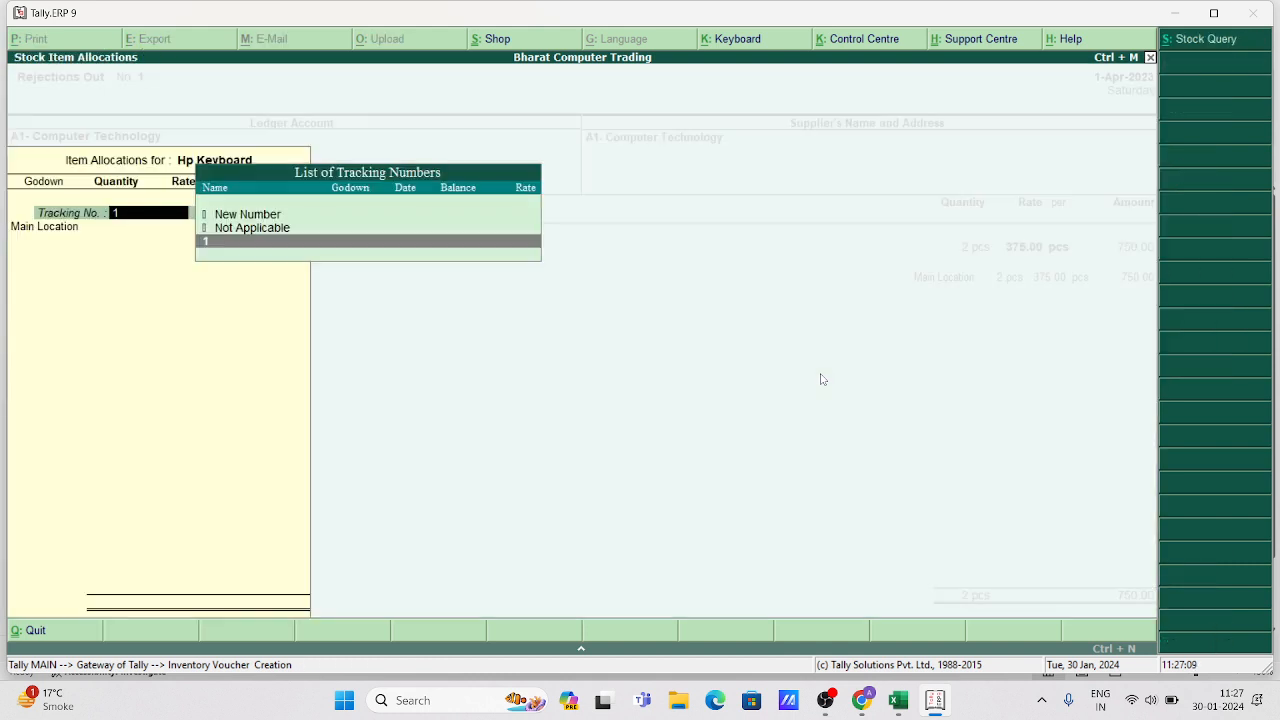
key(Up)
key(Return)
key(Return)
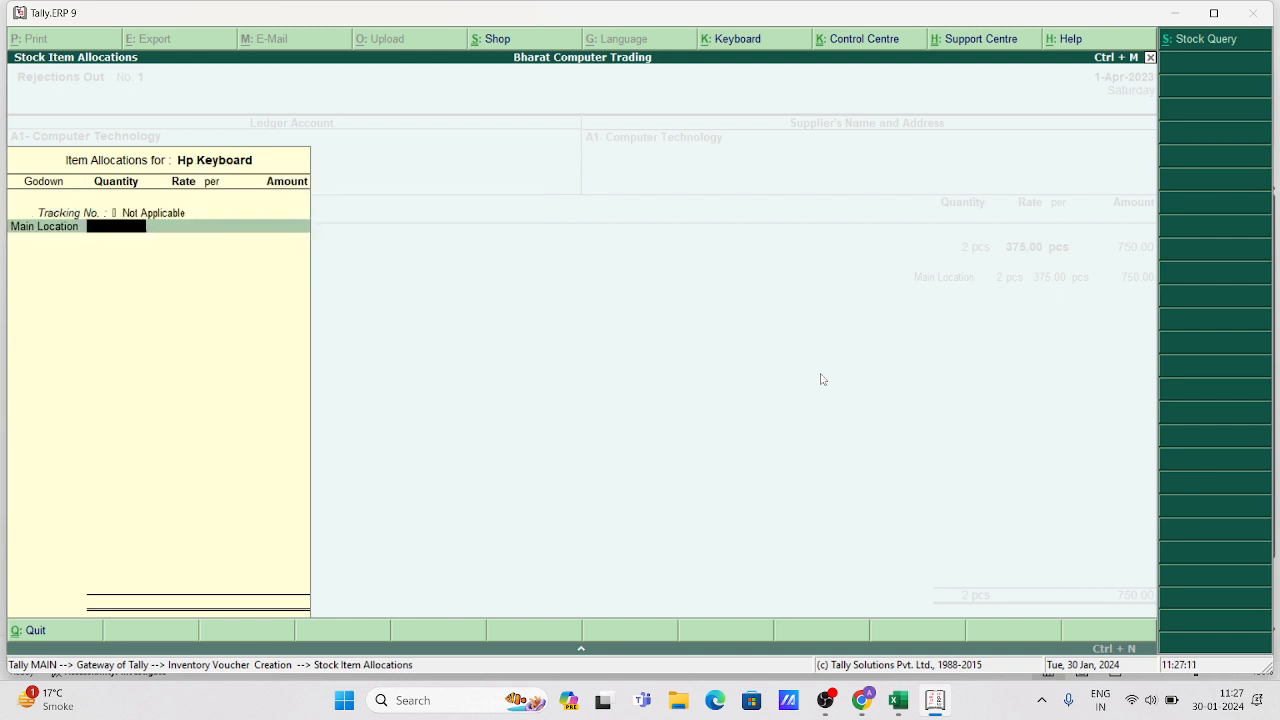
text(1)
key(Return)
key(Return)
key(Return)
key(Return)
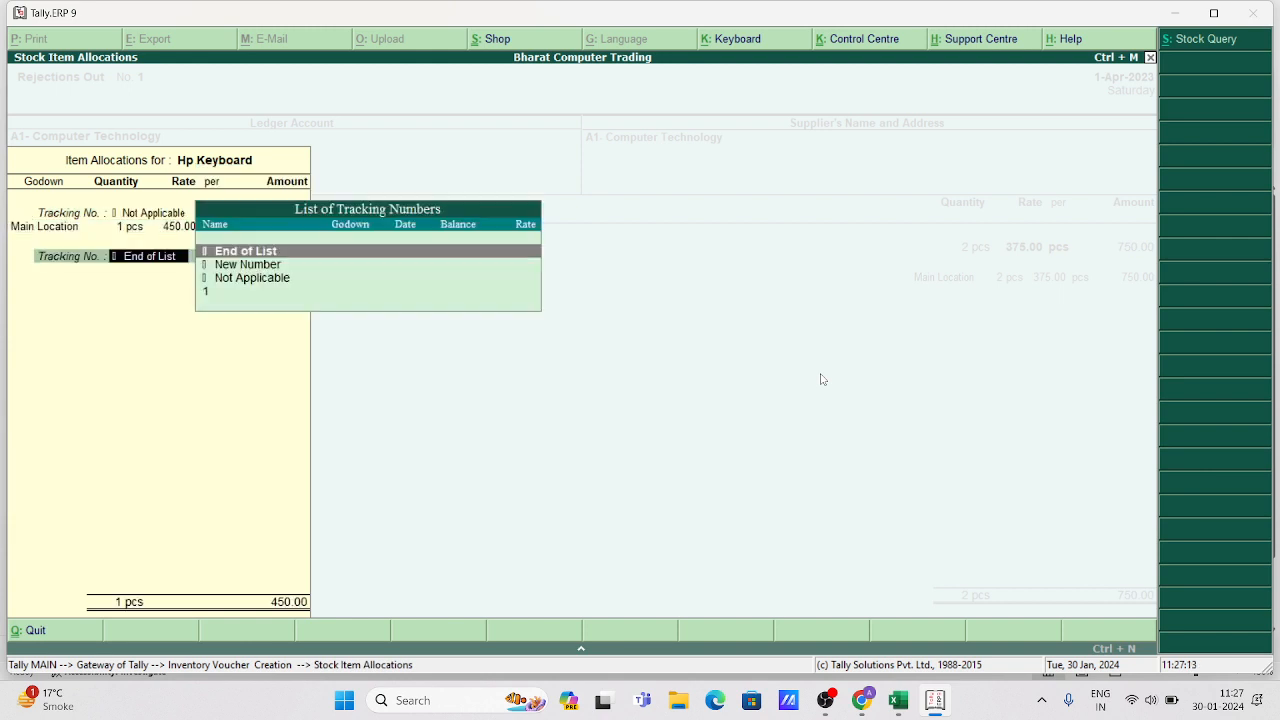
key(Return)
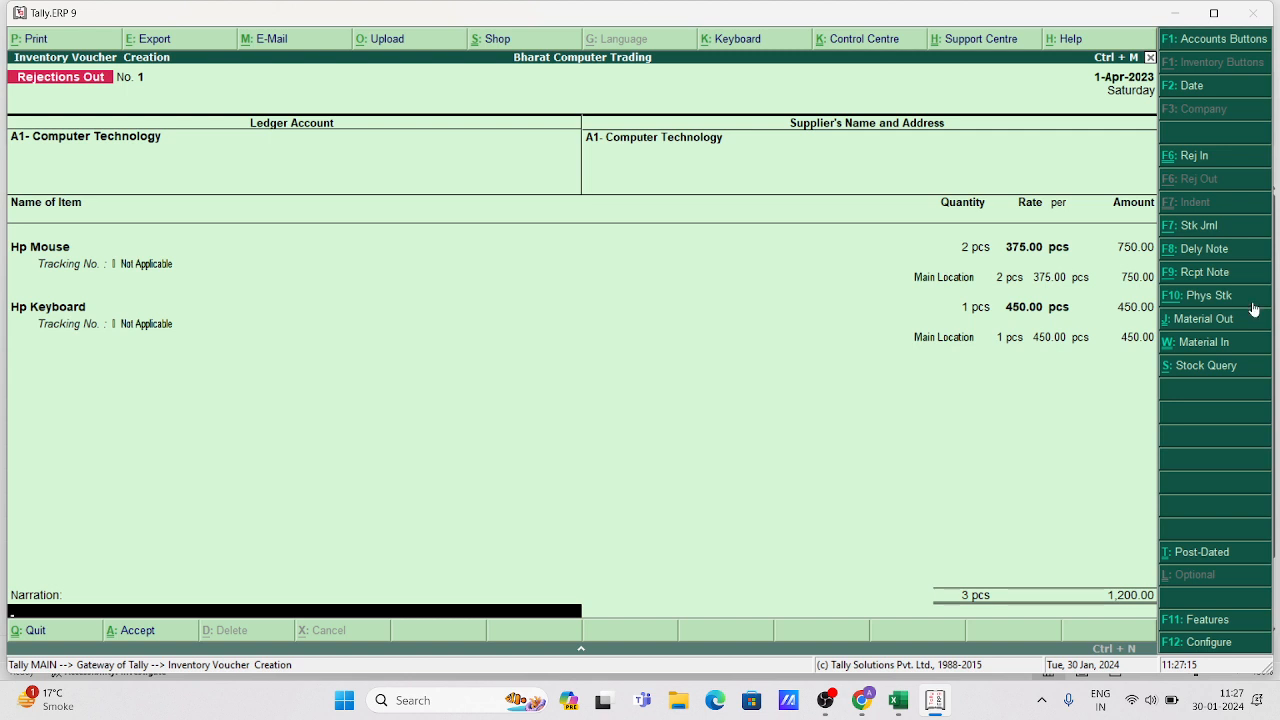
Save the Rejections Out voucher without narration and return to the Gateway of Tally
key(Return)
key(Return)
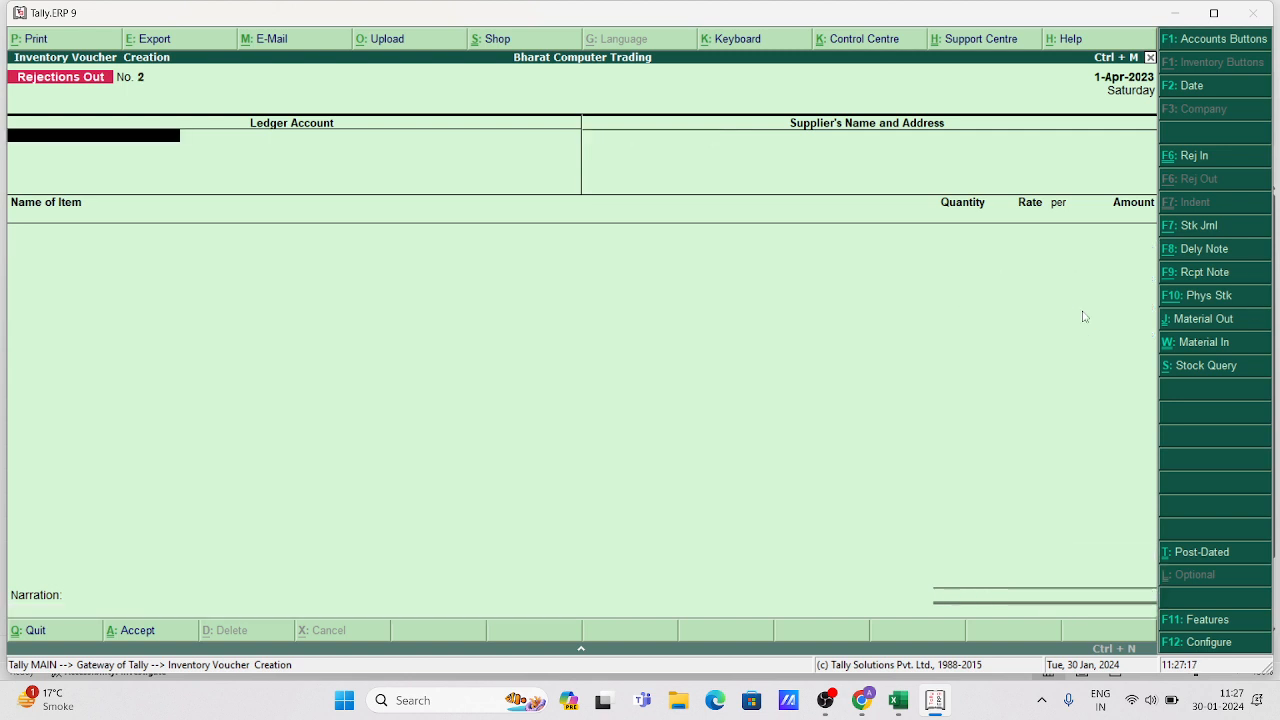
key(Escape)
key(Return)
key(Escape)
key(Escape)
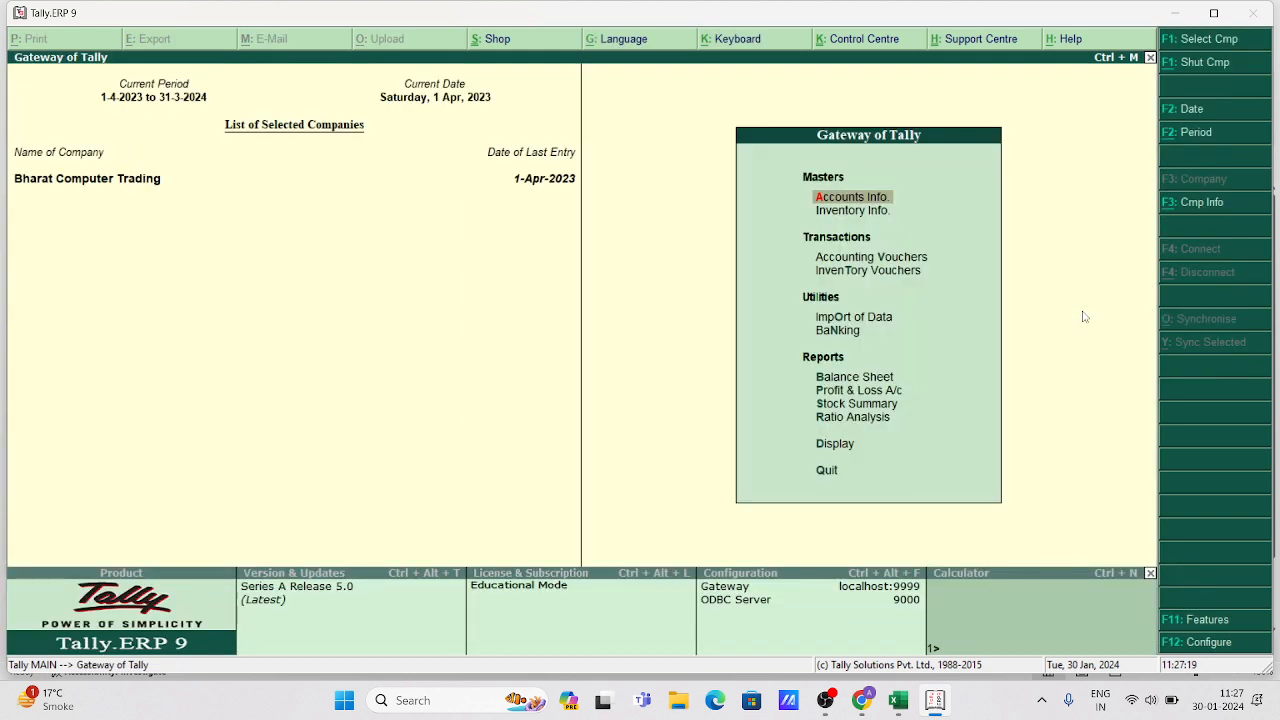
Examine the Computer group's closing quantities in the Stock Summary and the April stock vouchers of Hp Keyboard
key(Down)
key(Down)
key(Down)
key(Down)
key(Down)
key(Down)
key(Down)
key(Down)
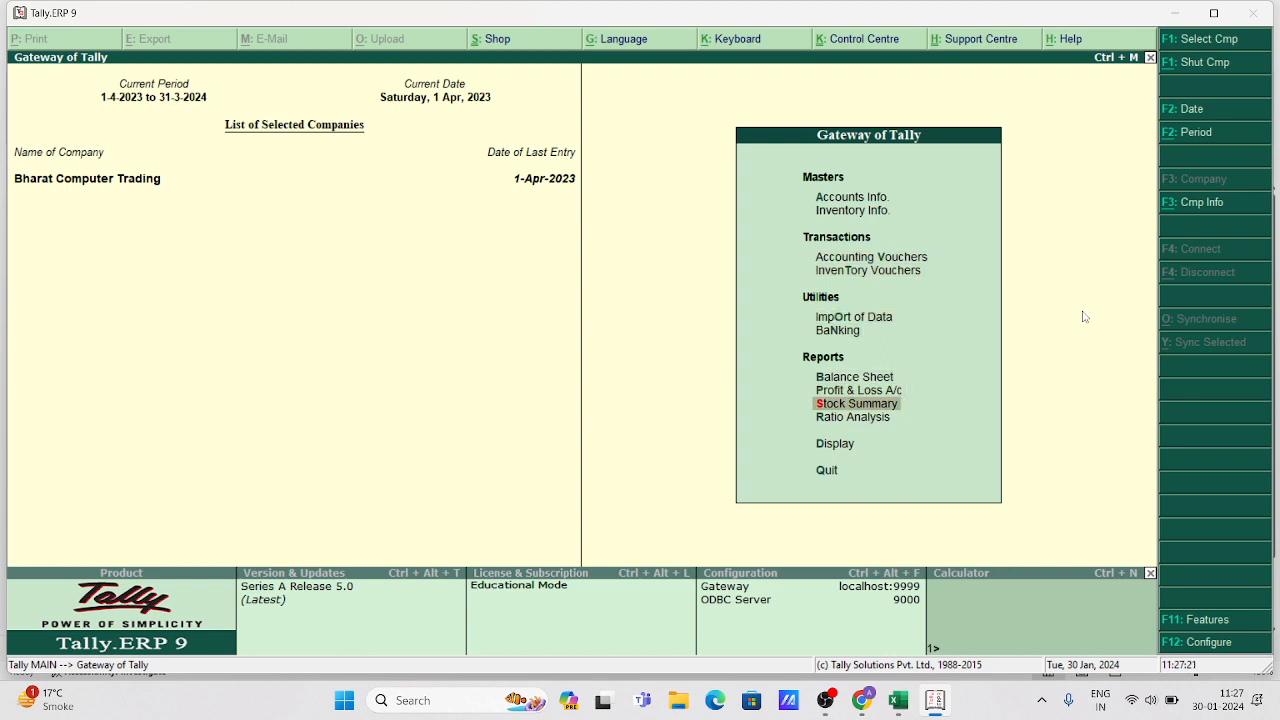
key(Return)
key(Return)
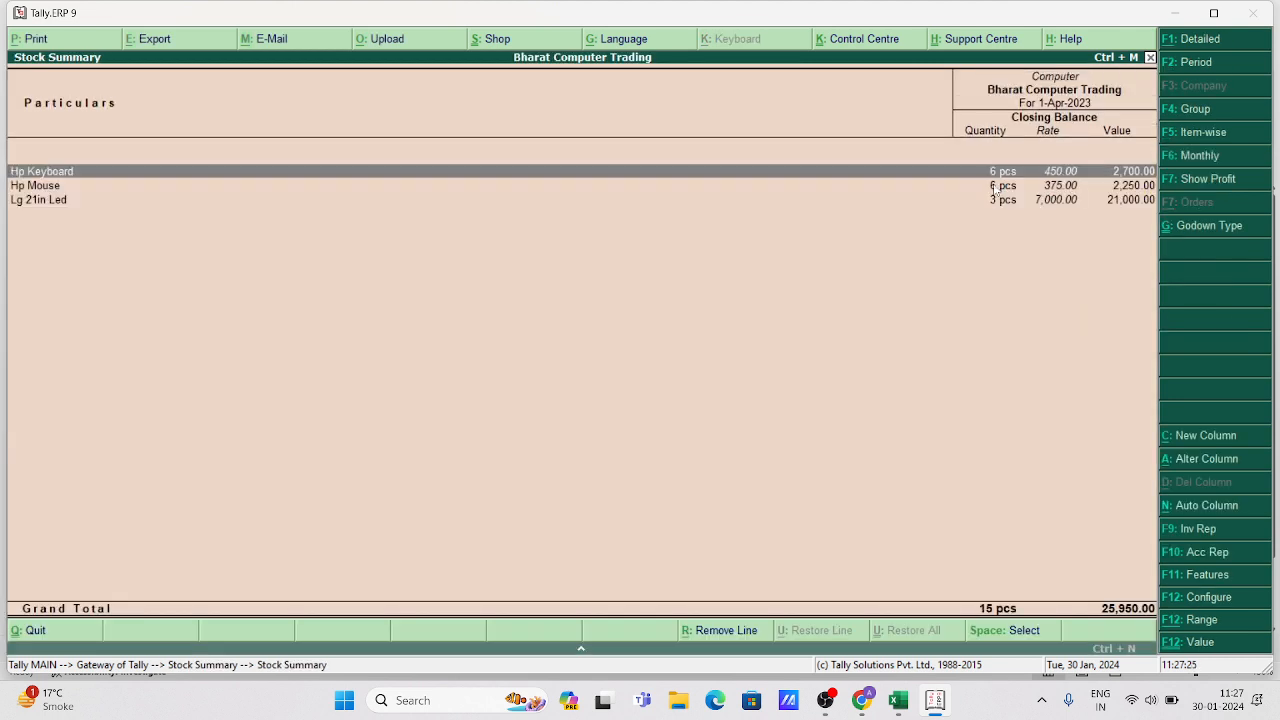
key(Return)
key(Return)
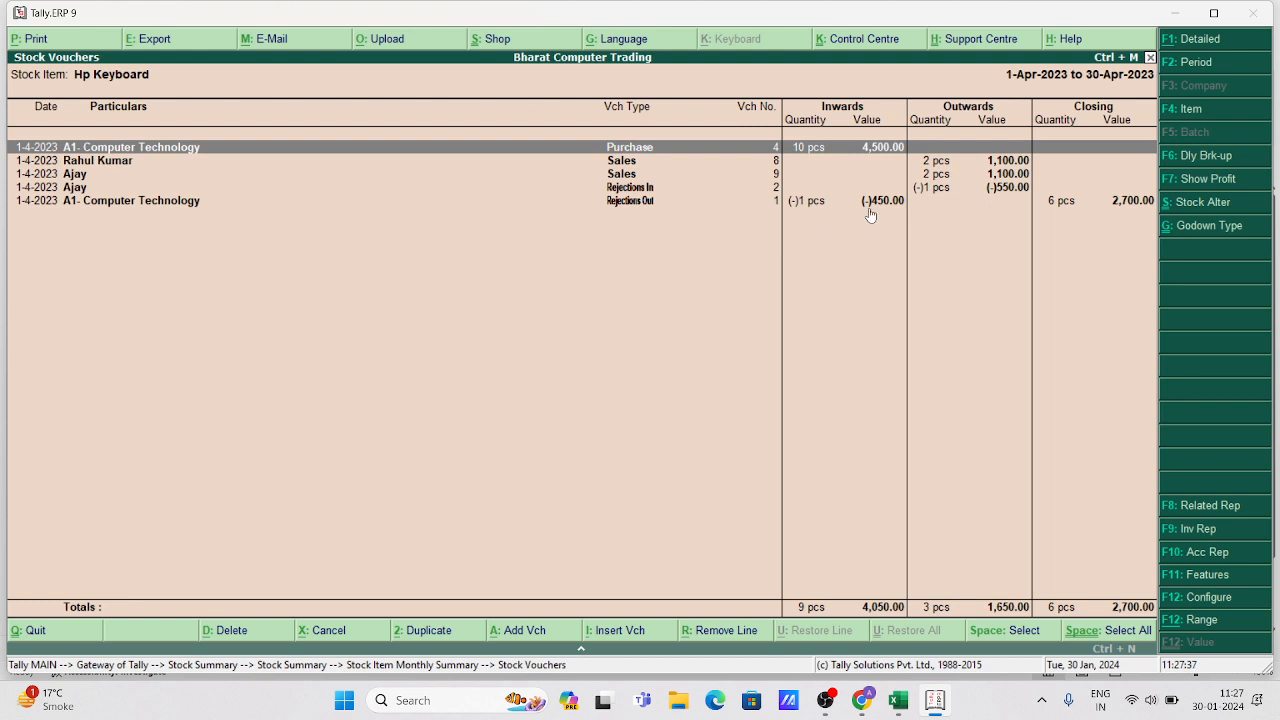
key(Escape)
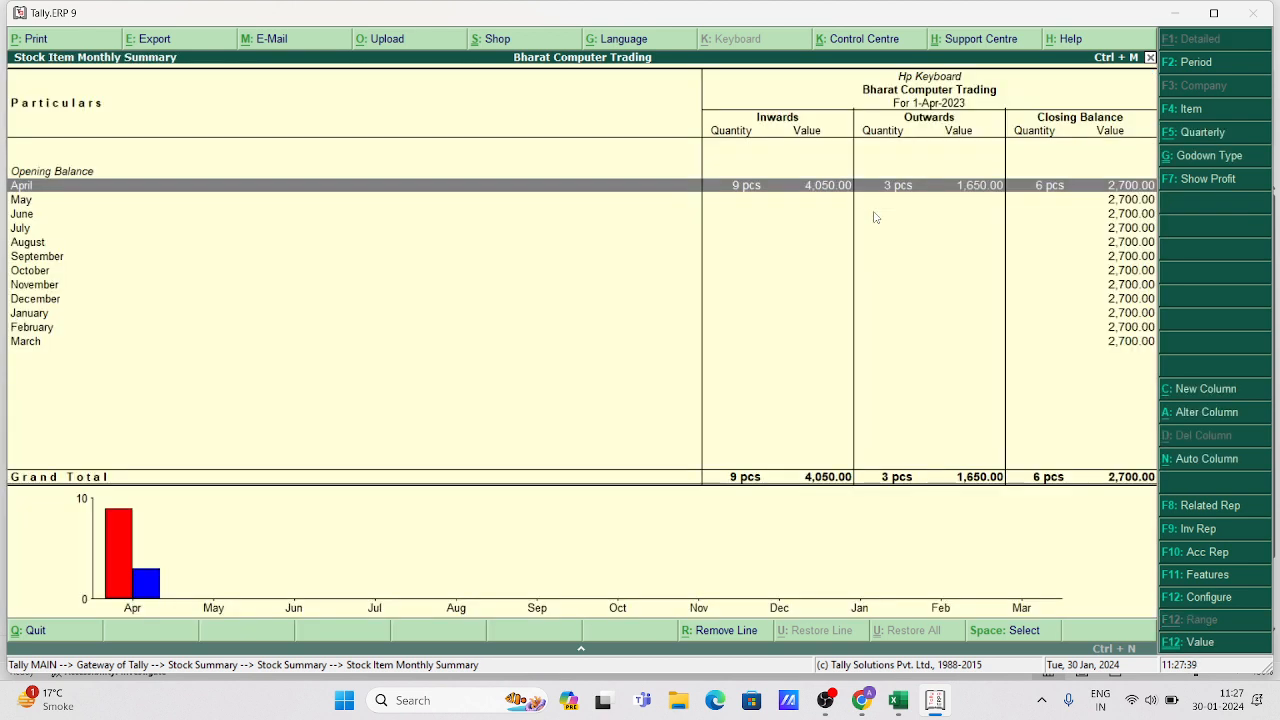
key(Escape)
Examine the April stock vouchers of Hp Mouse and return to the Computer group's item list
key(Down)
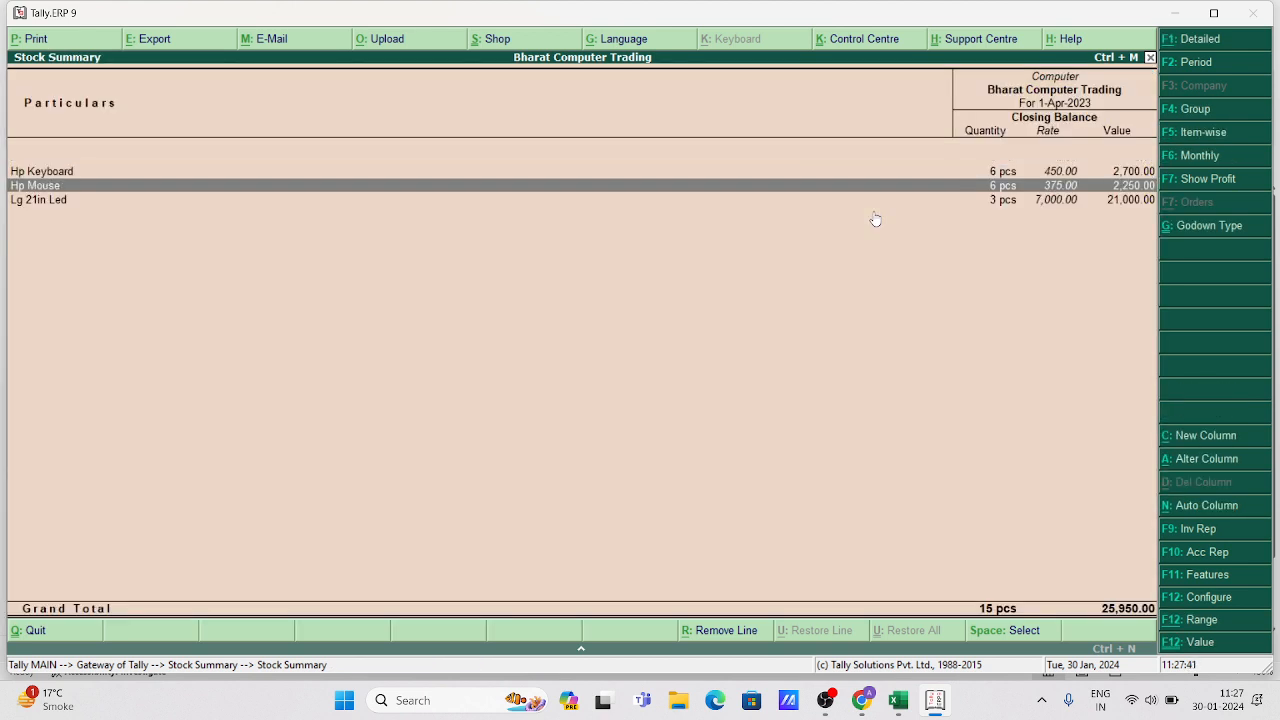
key(Return)
key(Return)
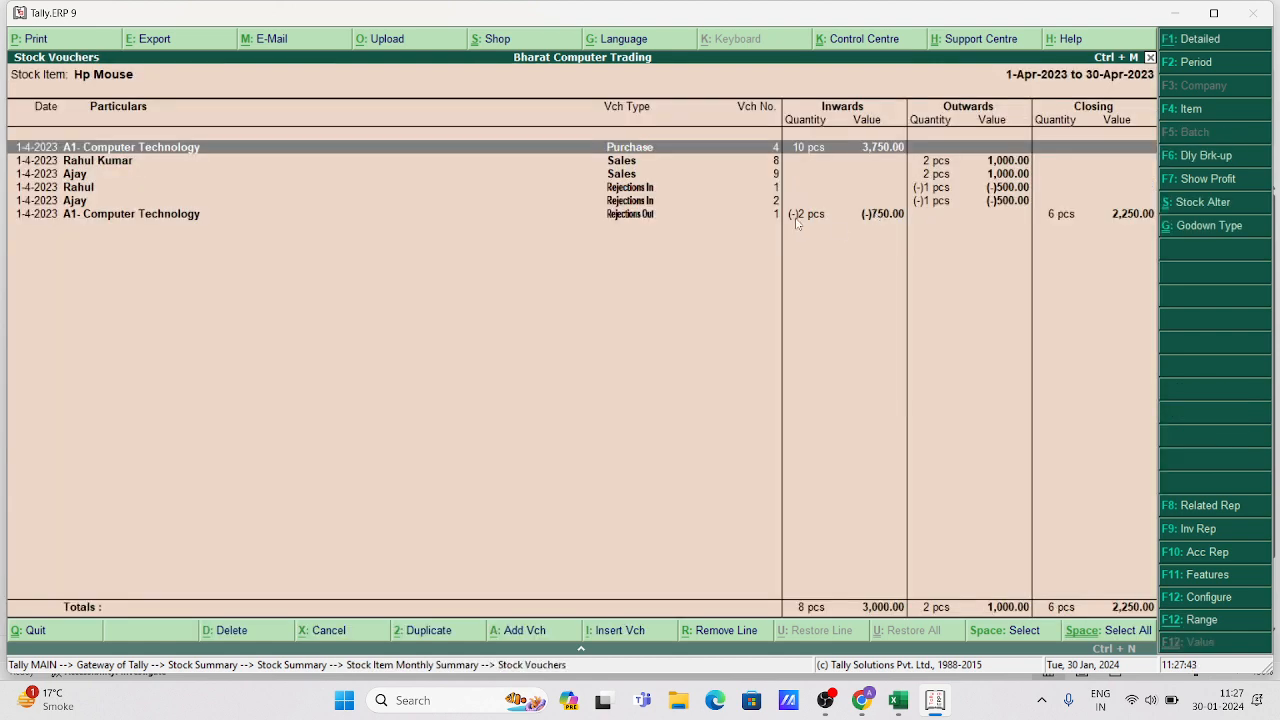
key(Escape)
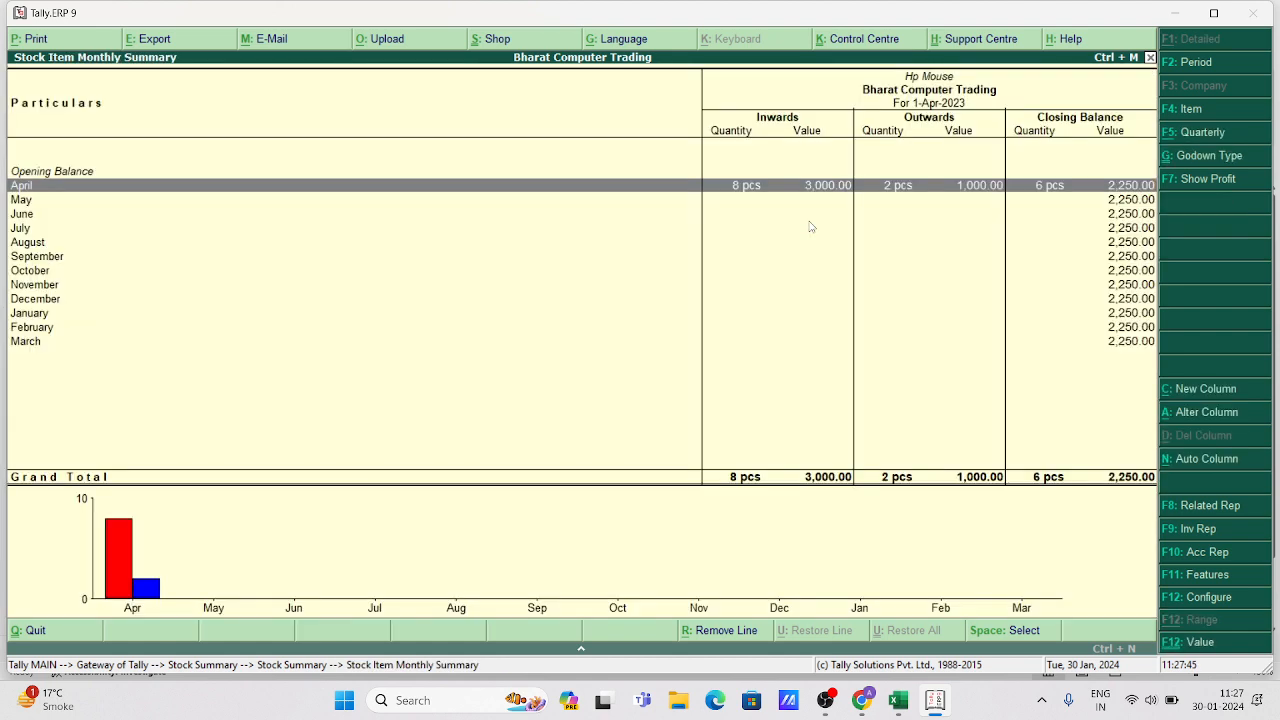
key(Escape)
Examine the April stock vouchers of Lg 21in Led and return to the Gateway of Tally
key(Down)
key(Return)
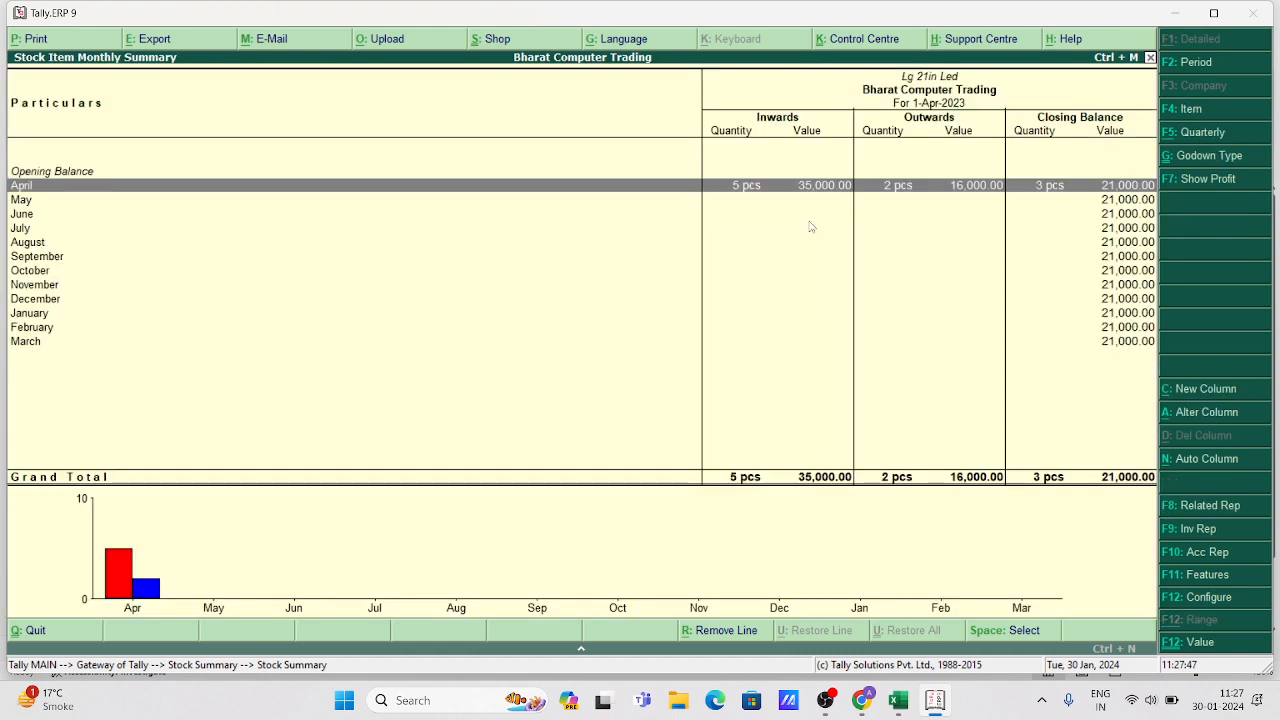
key(Return)
key(Escape)
key(Escape)
key(Escape)
key(Escape)
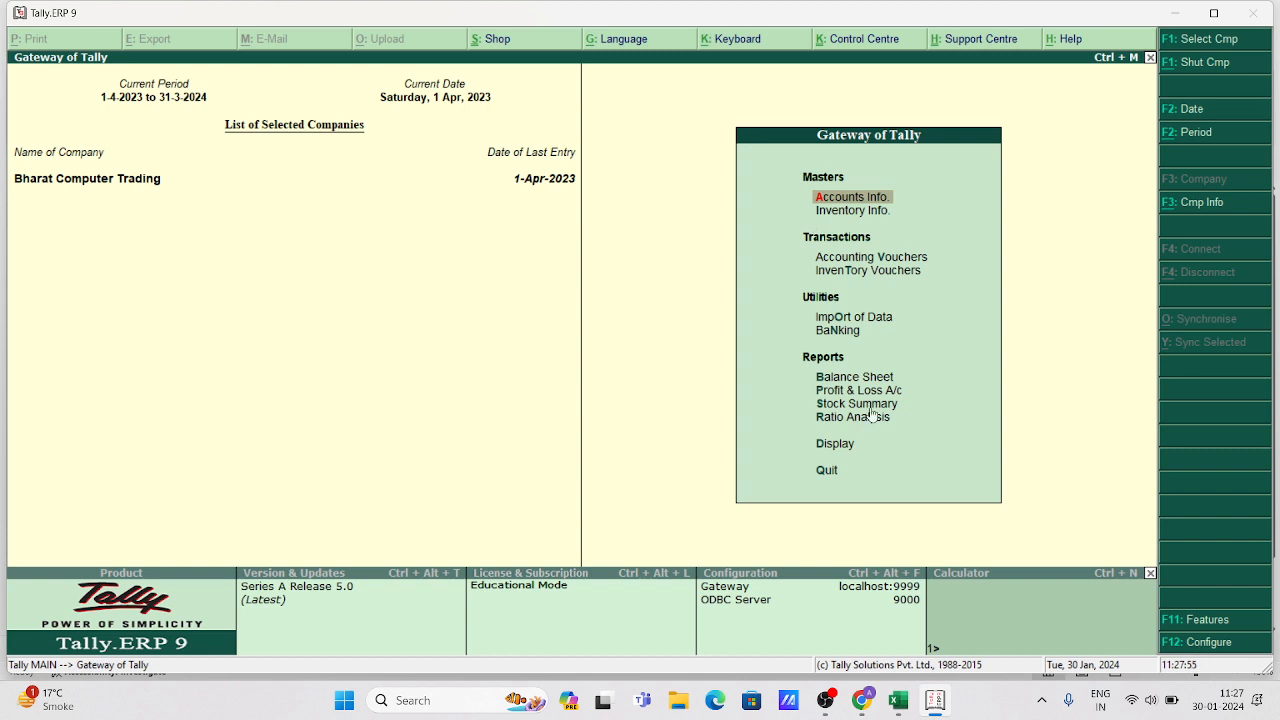
Switch to Excel to review the sheet's rejection-in and rejection-out quantities, and return to Tally
click(898, 700)
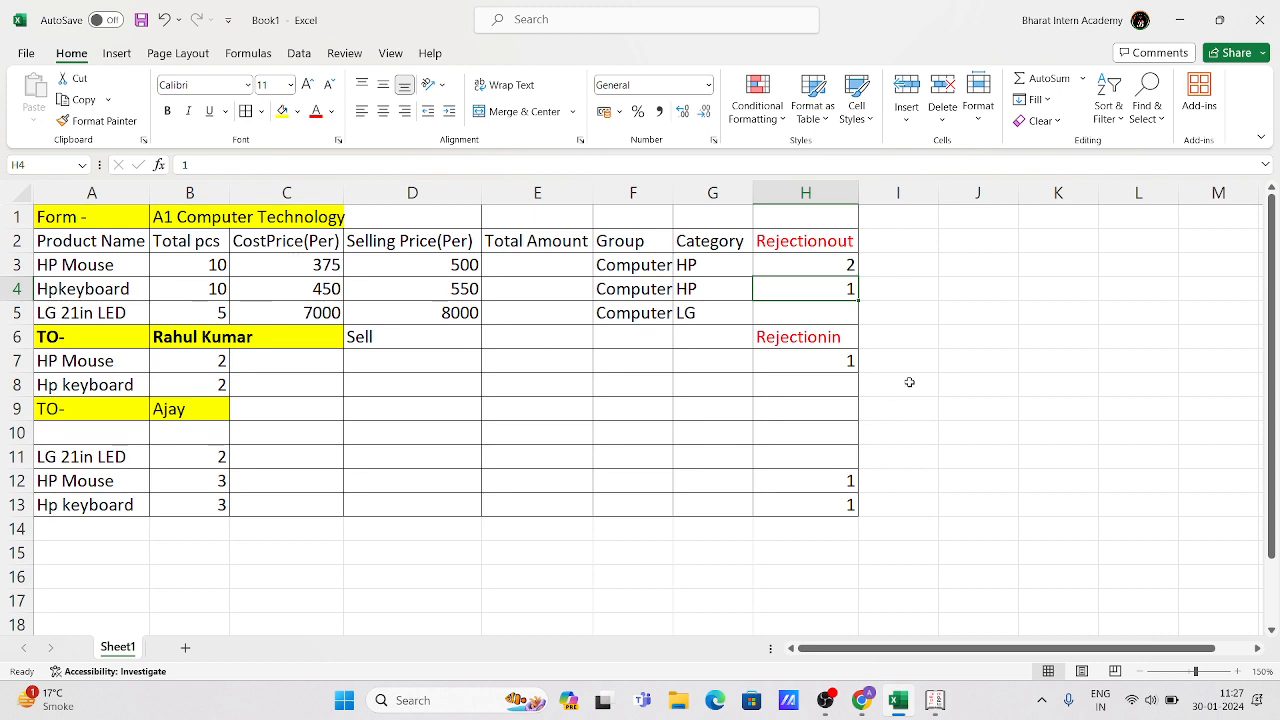
click(935, 700)
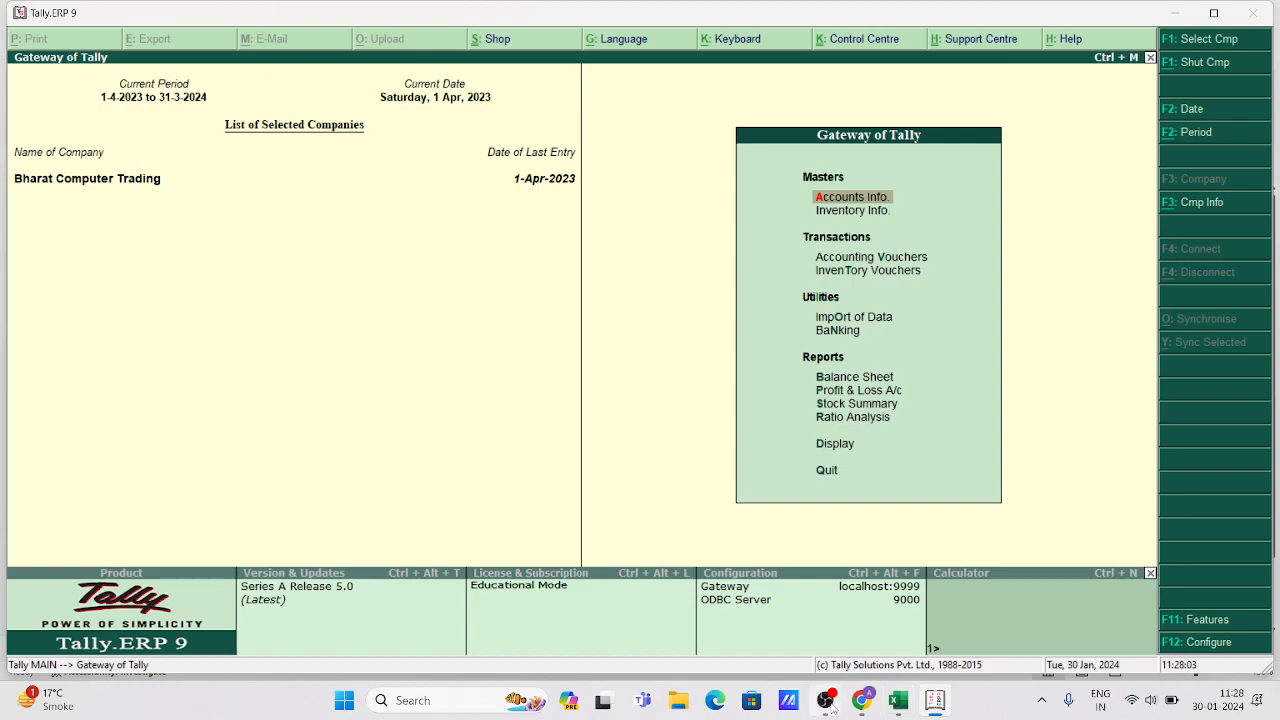